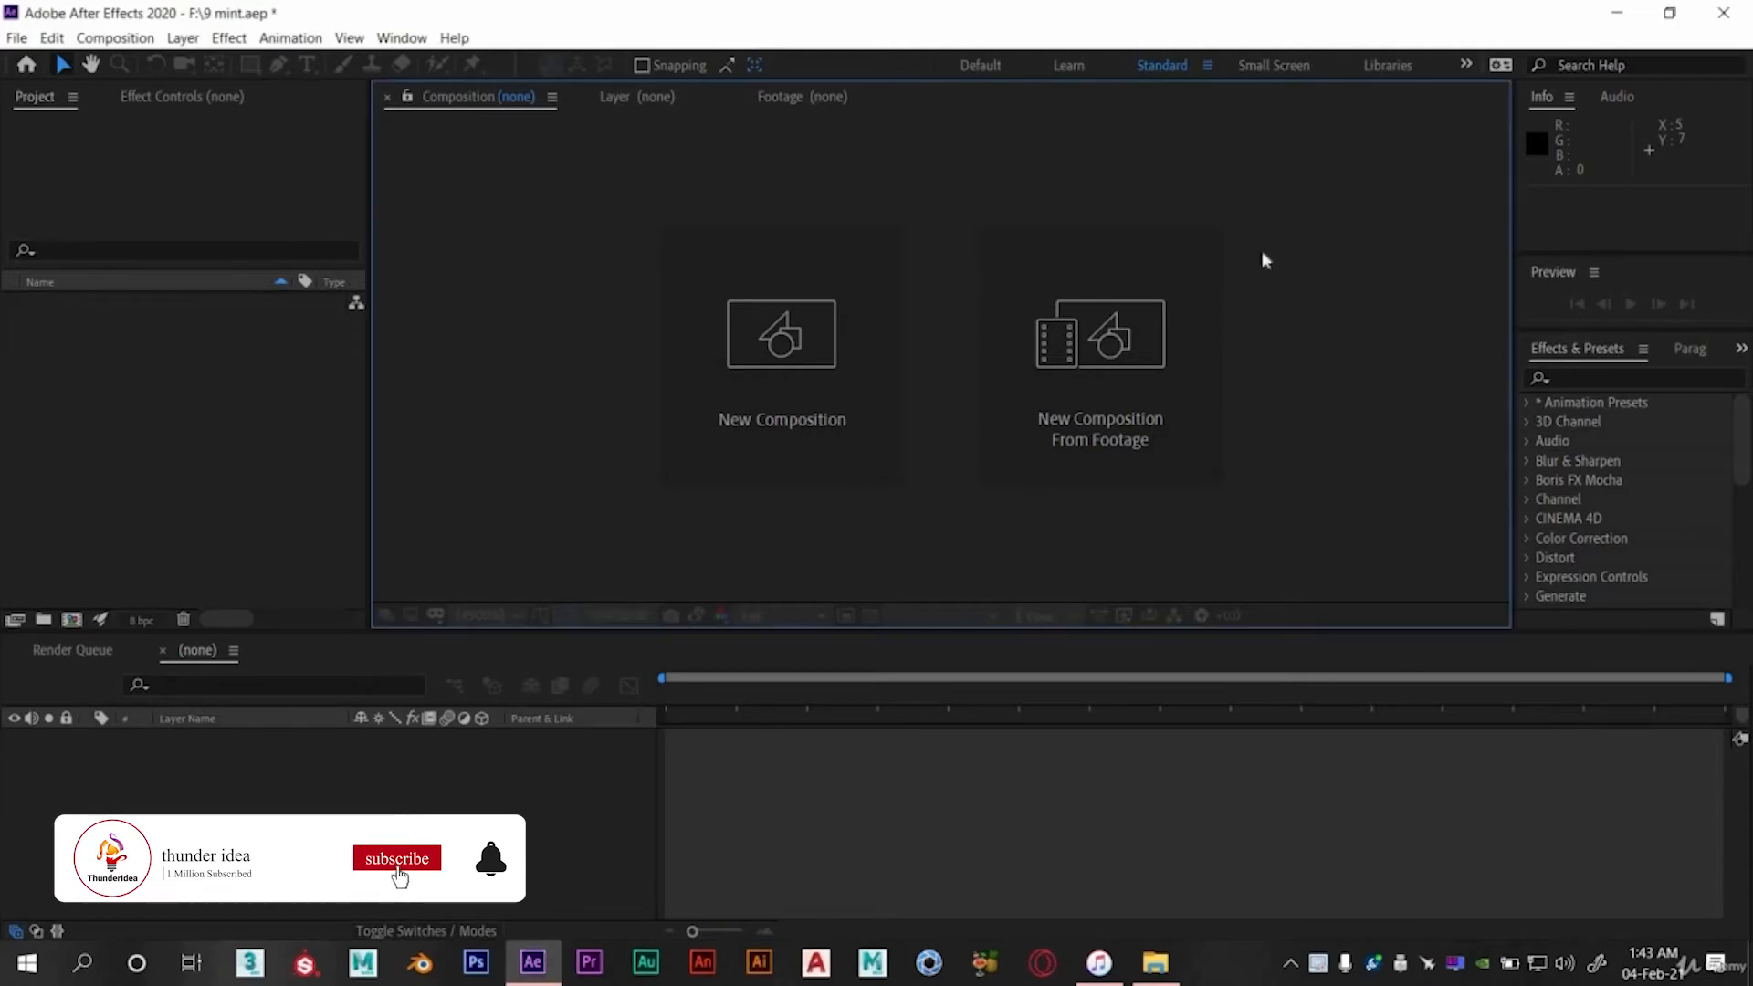
# - Create a new HDTV 1080 24 composition with a duration of 30 seconds
pyautogui.click(775, 359)
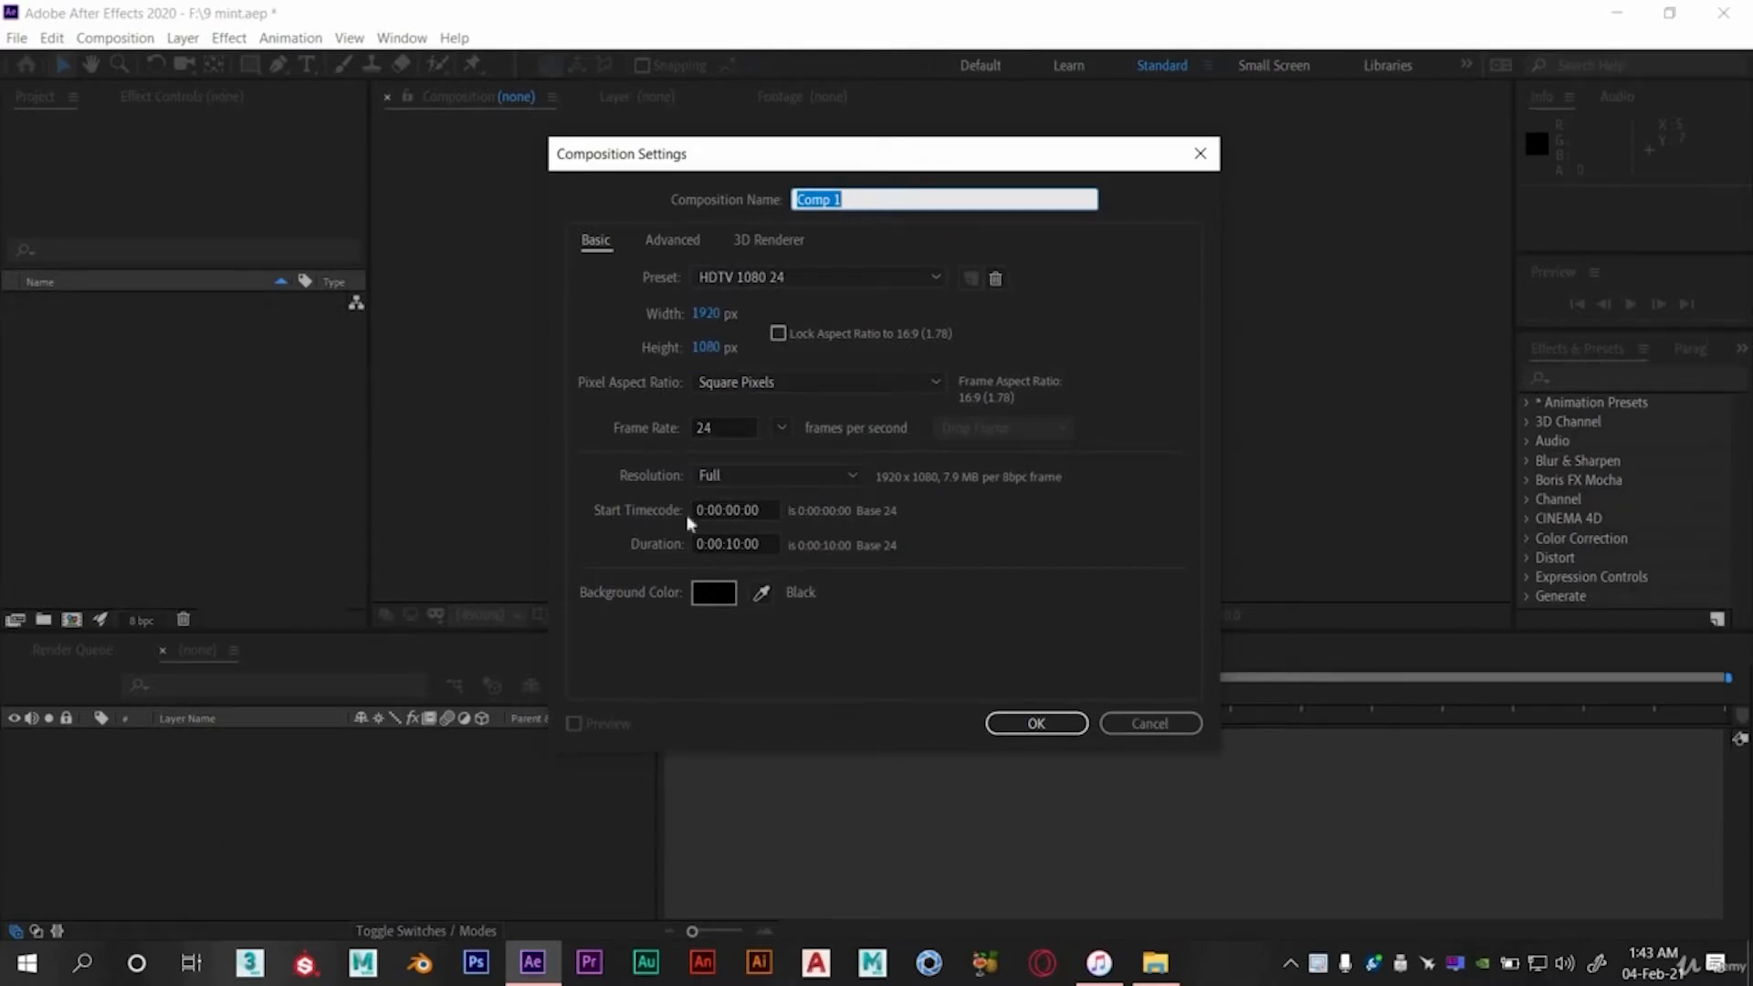
pyautogui.click(736, 545)
pyautogui.press('BackSpace')
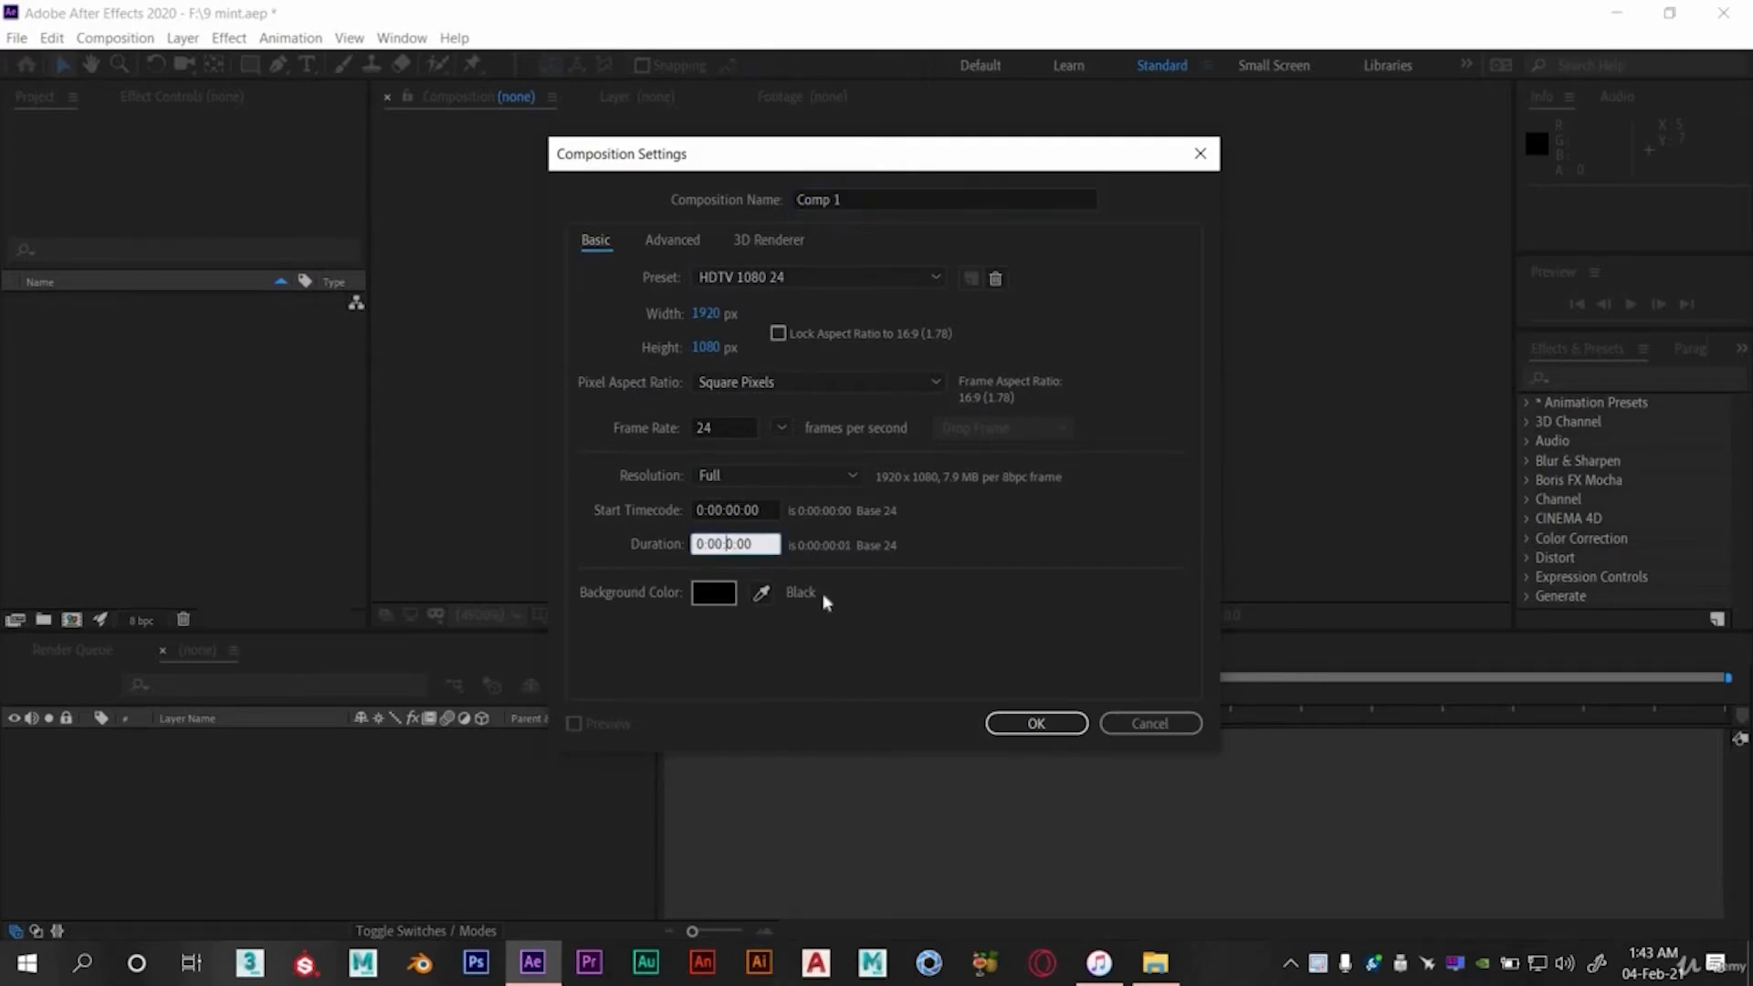
pyautogui.write('3')
pyautogui.click(1065, 729)
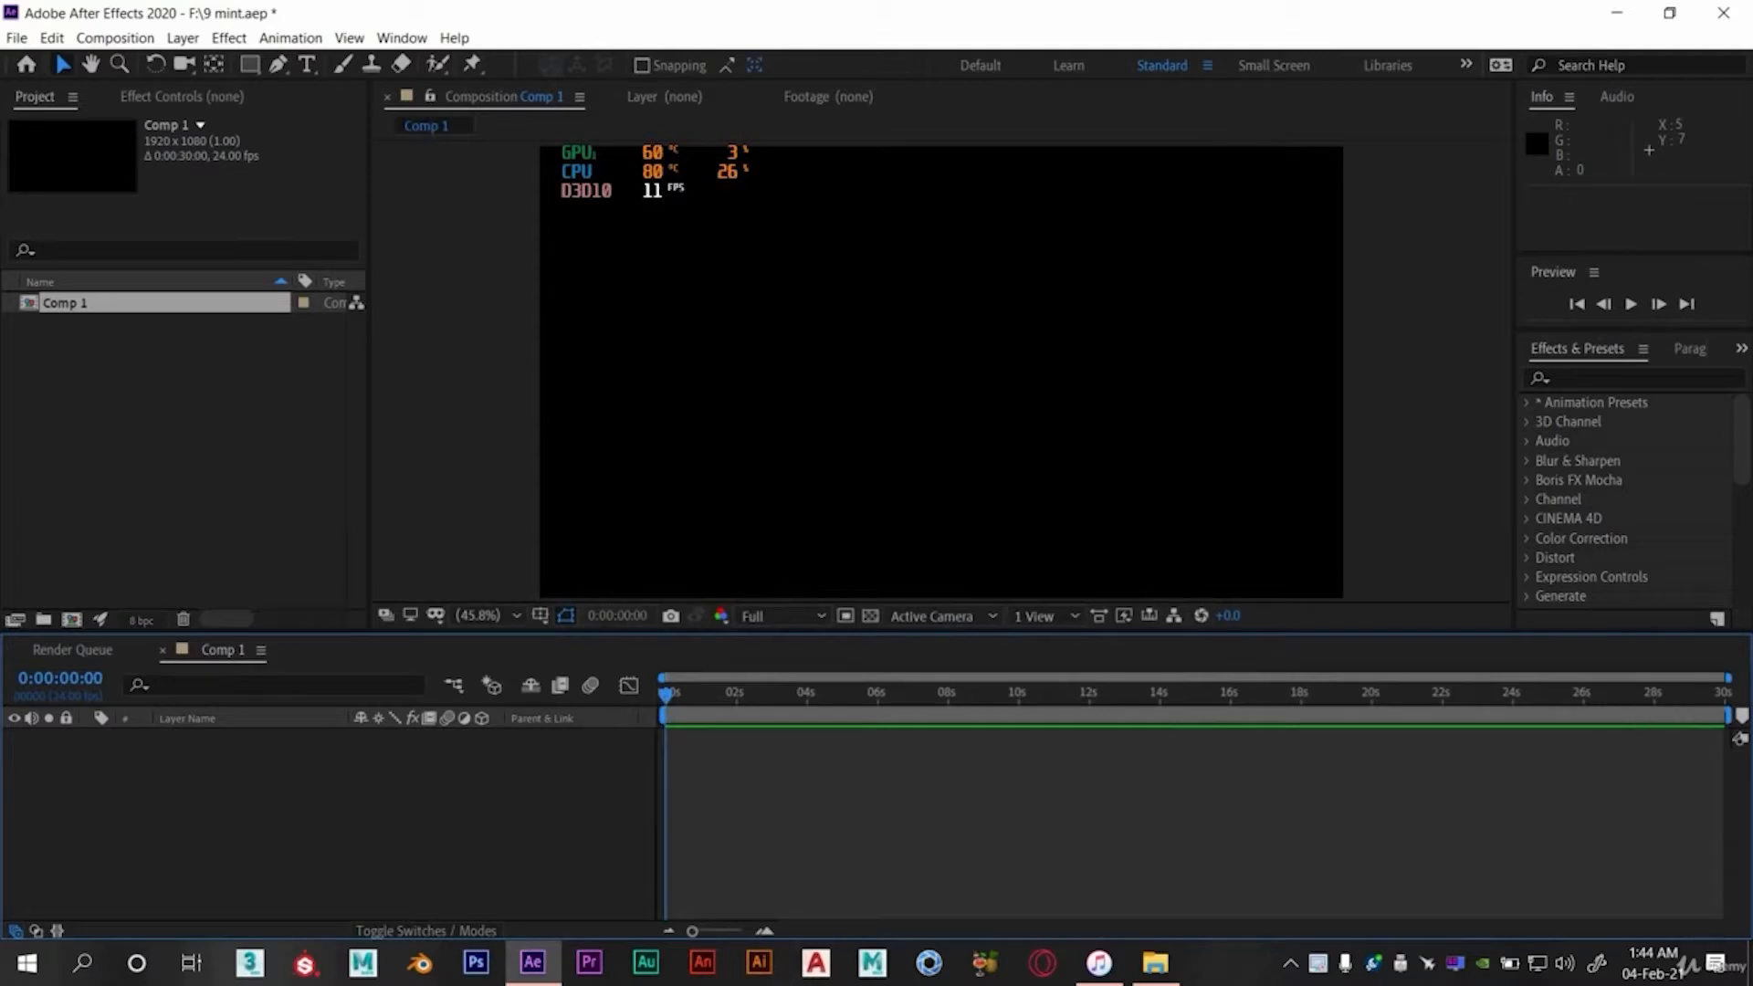
pyautogui.press('End')
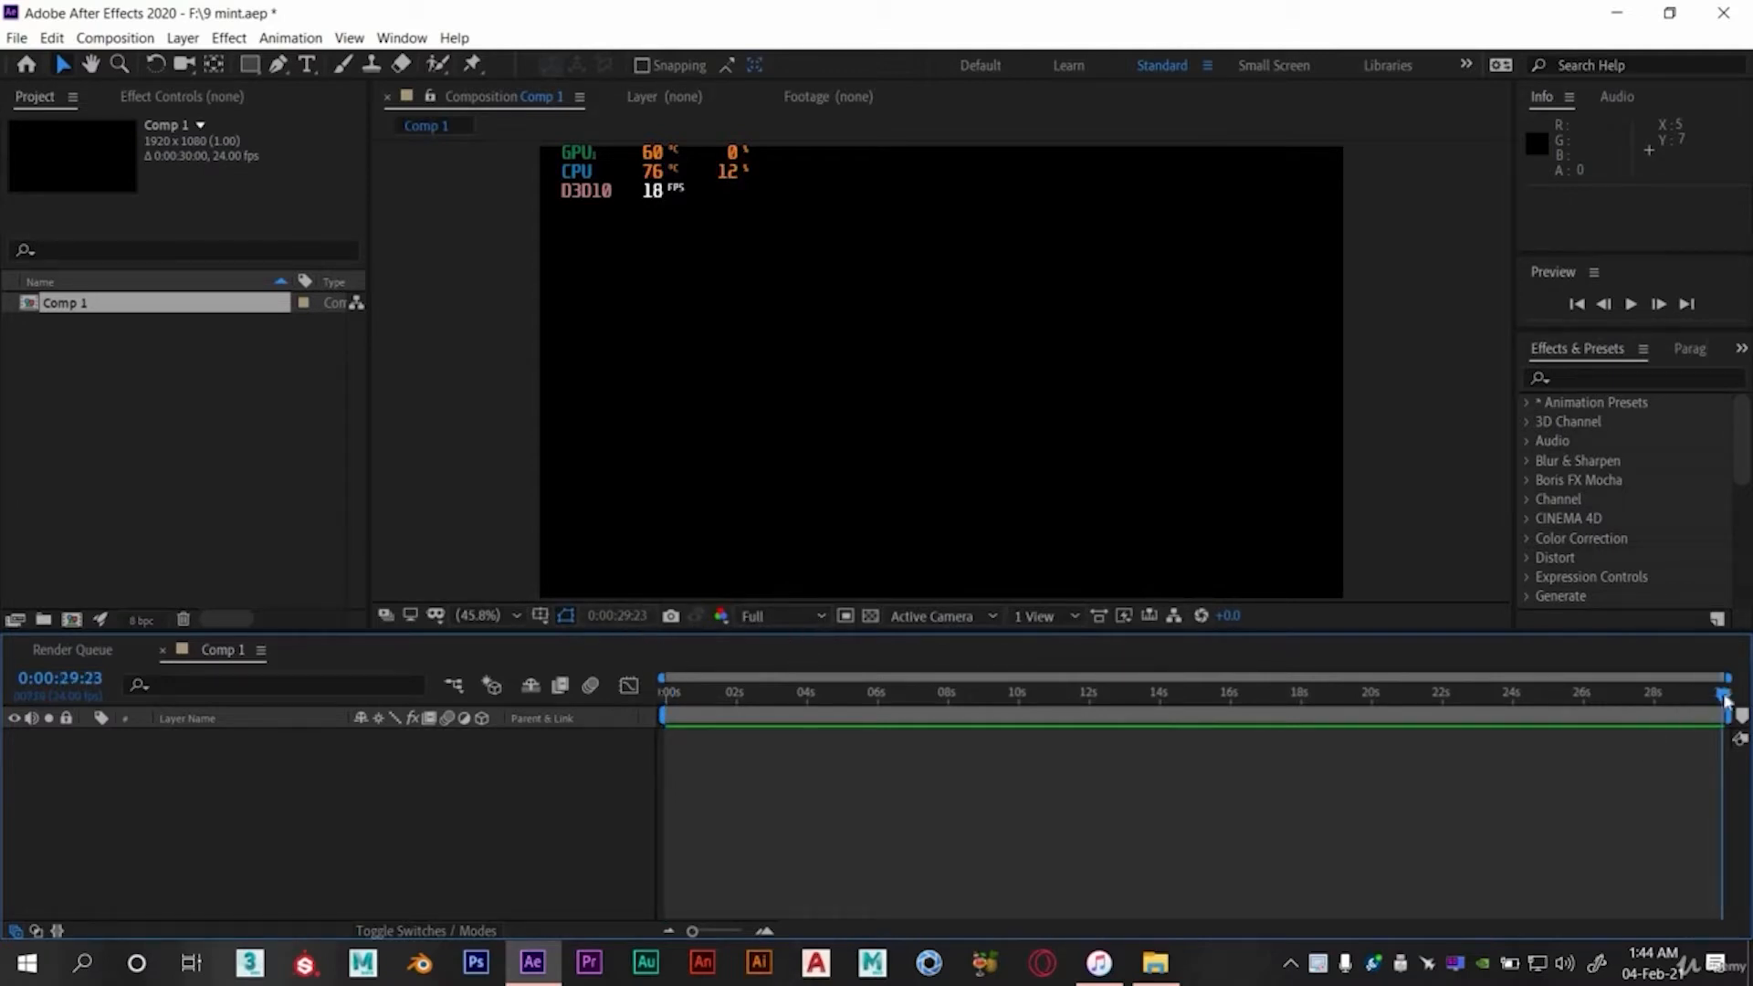
pyautogui.moveTo(1098, 713); pyautogui.dragTo(446, 807)
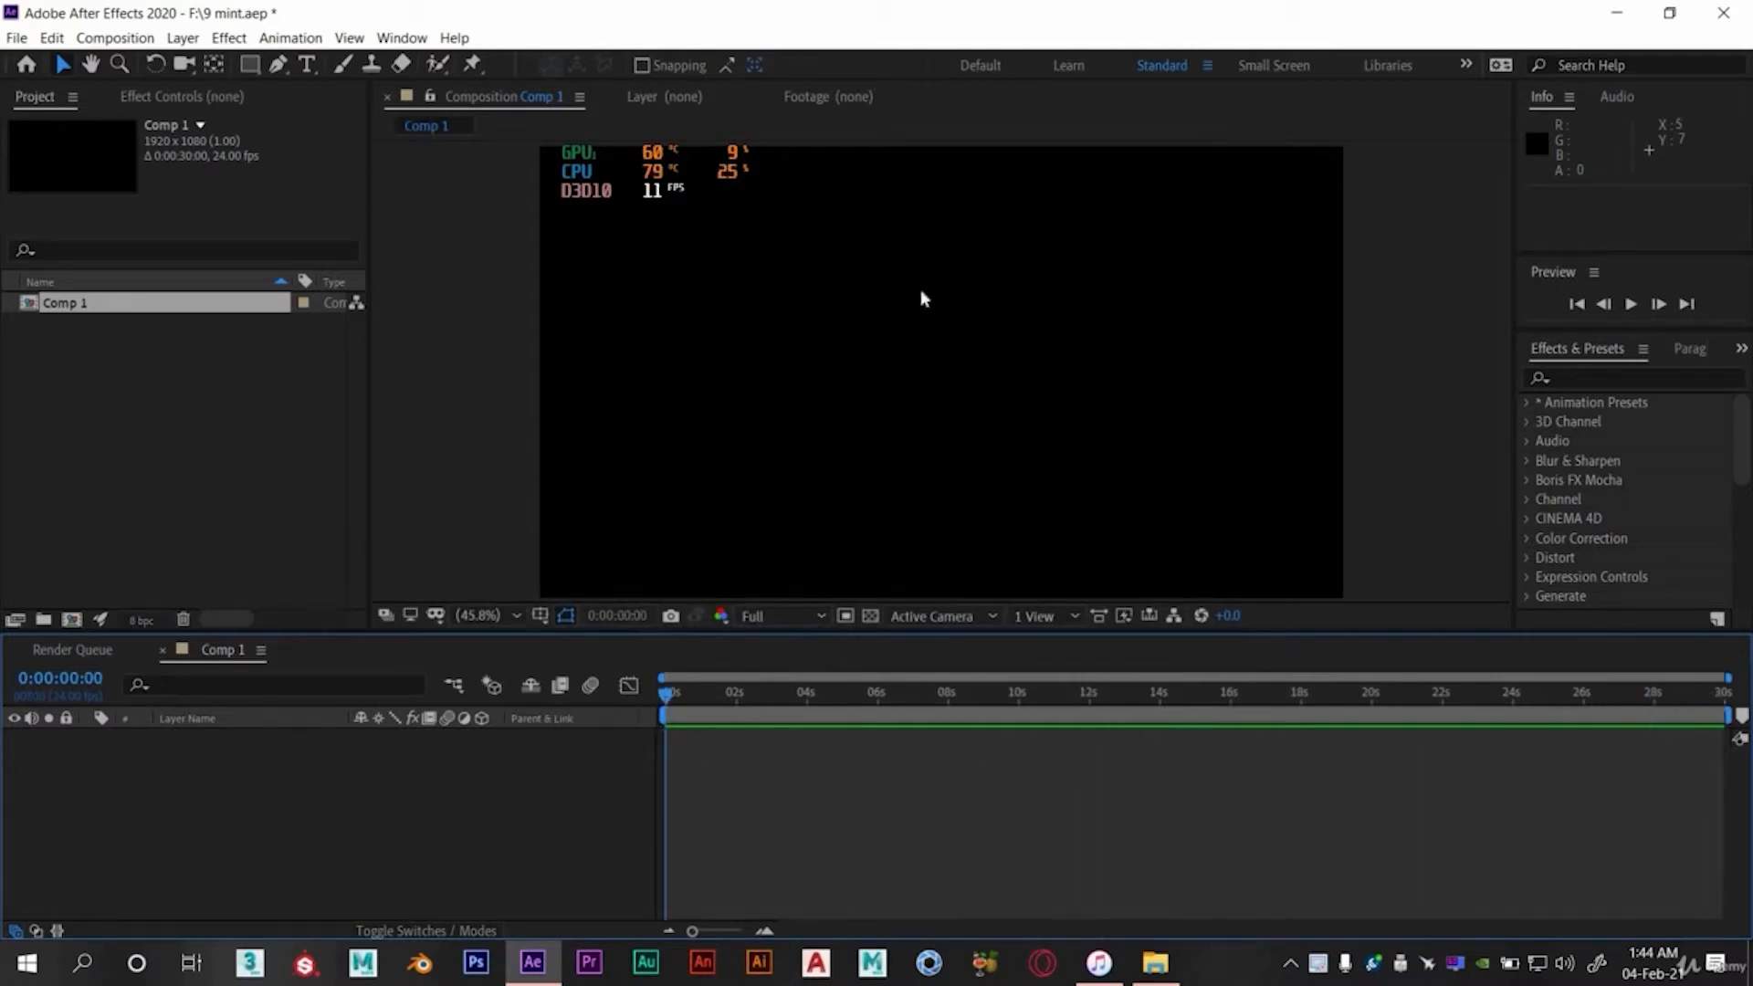
# - Add a full-frame solid layer named bg_1 in pale blue, about #C3C7FF, as the composition's background
pyautogui.rightClick(353, 810)
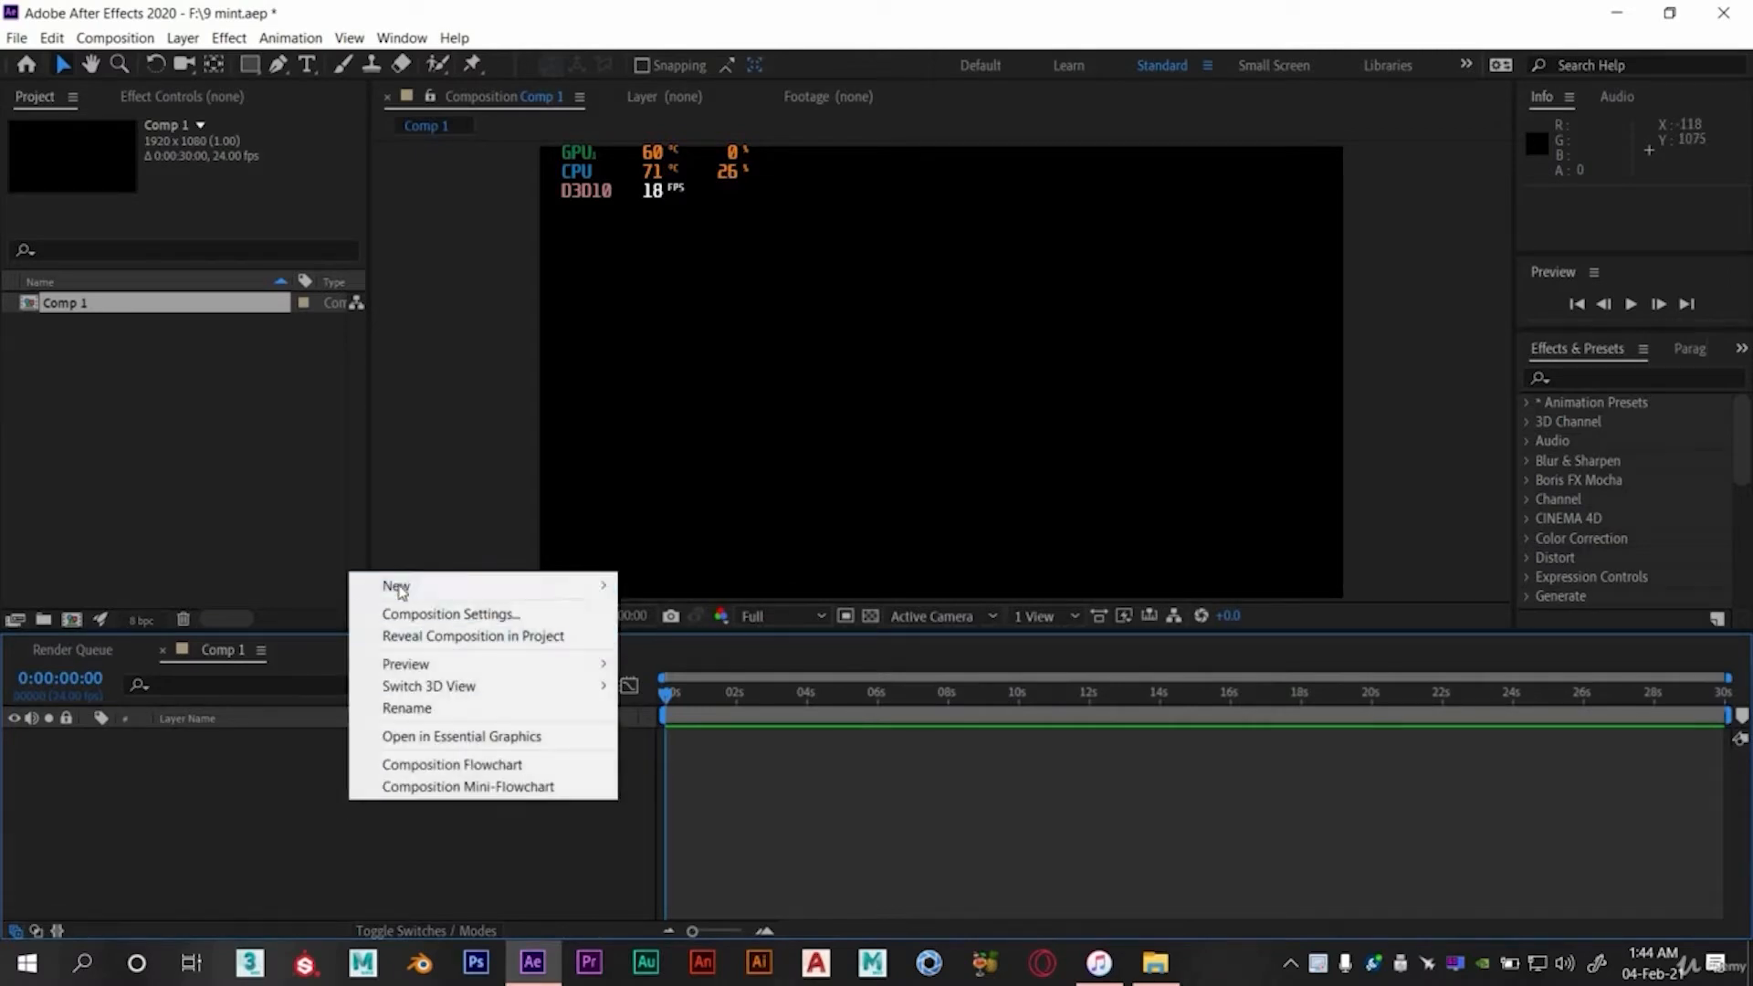
pyautogui.moveTo(392, 585)
pyautogui.click(658, 635)
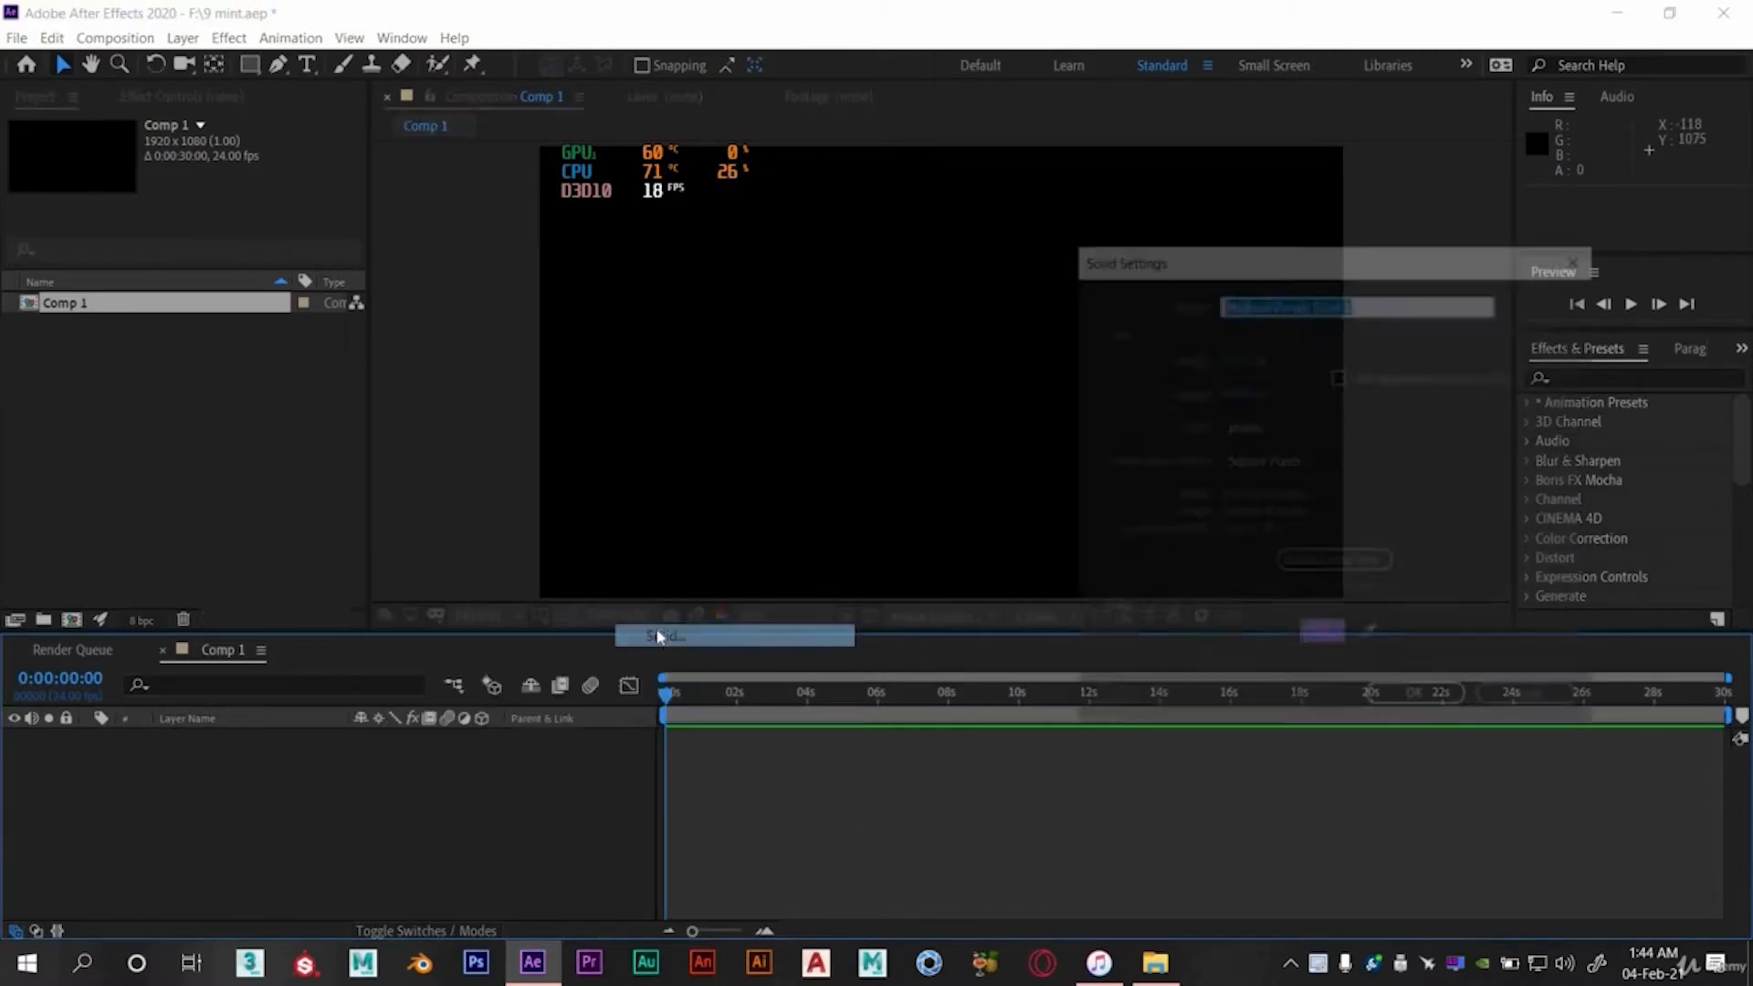
pyautogui.click(1322, 637)
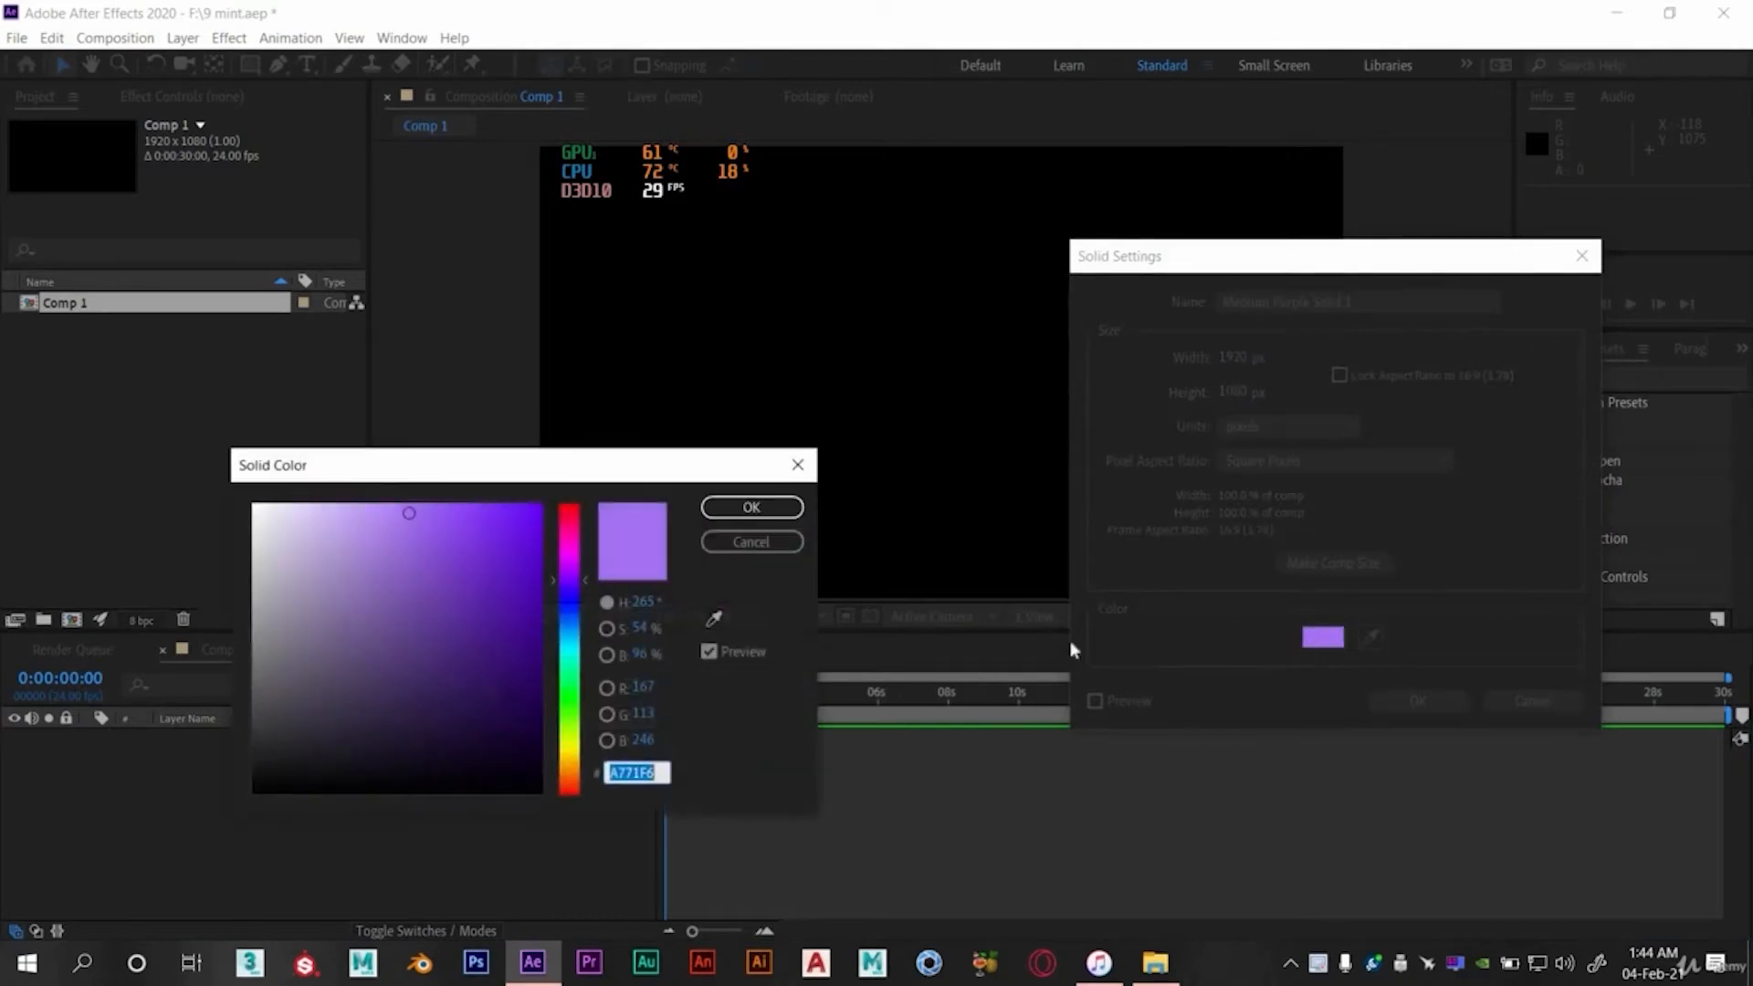
pyautogui.click(570, 604)
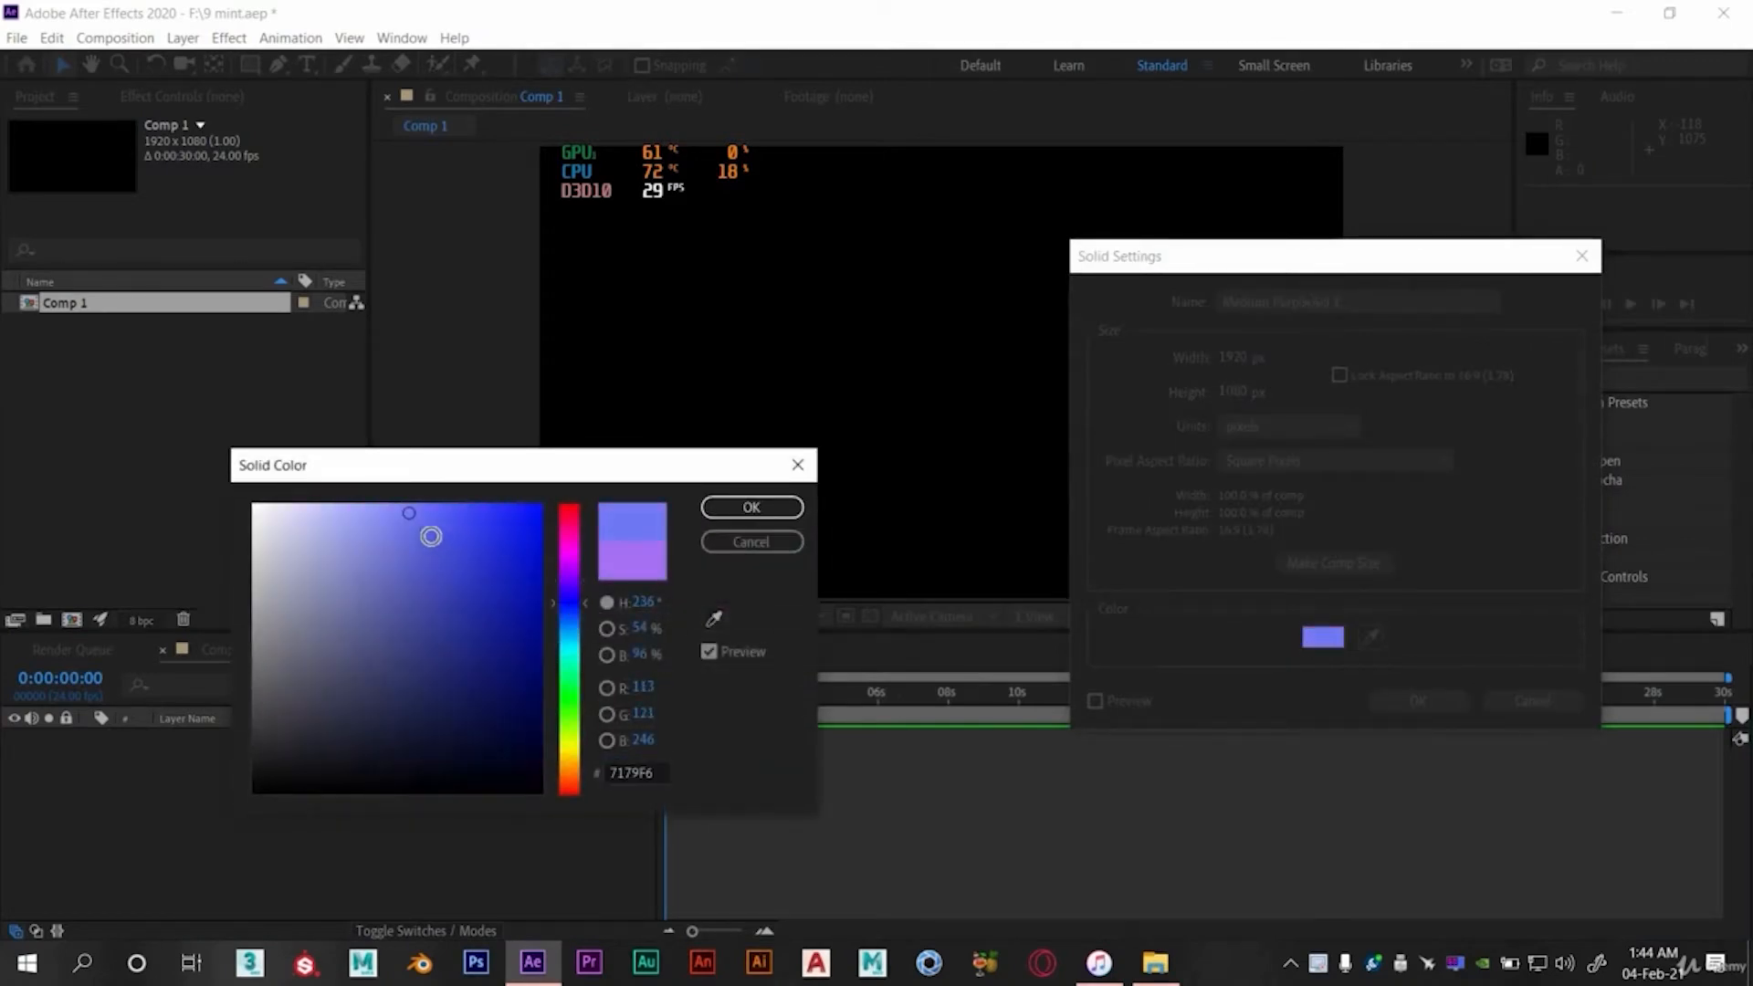
pyautogui.moveTo(376, 512); pyautogui.dragTo(319, 493)
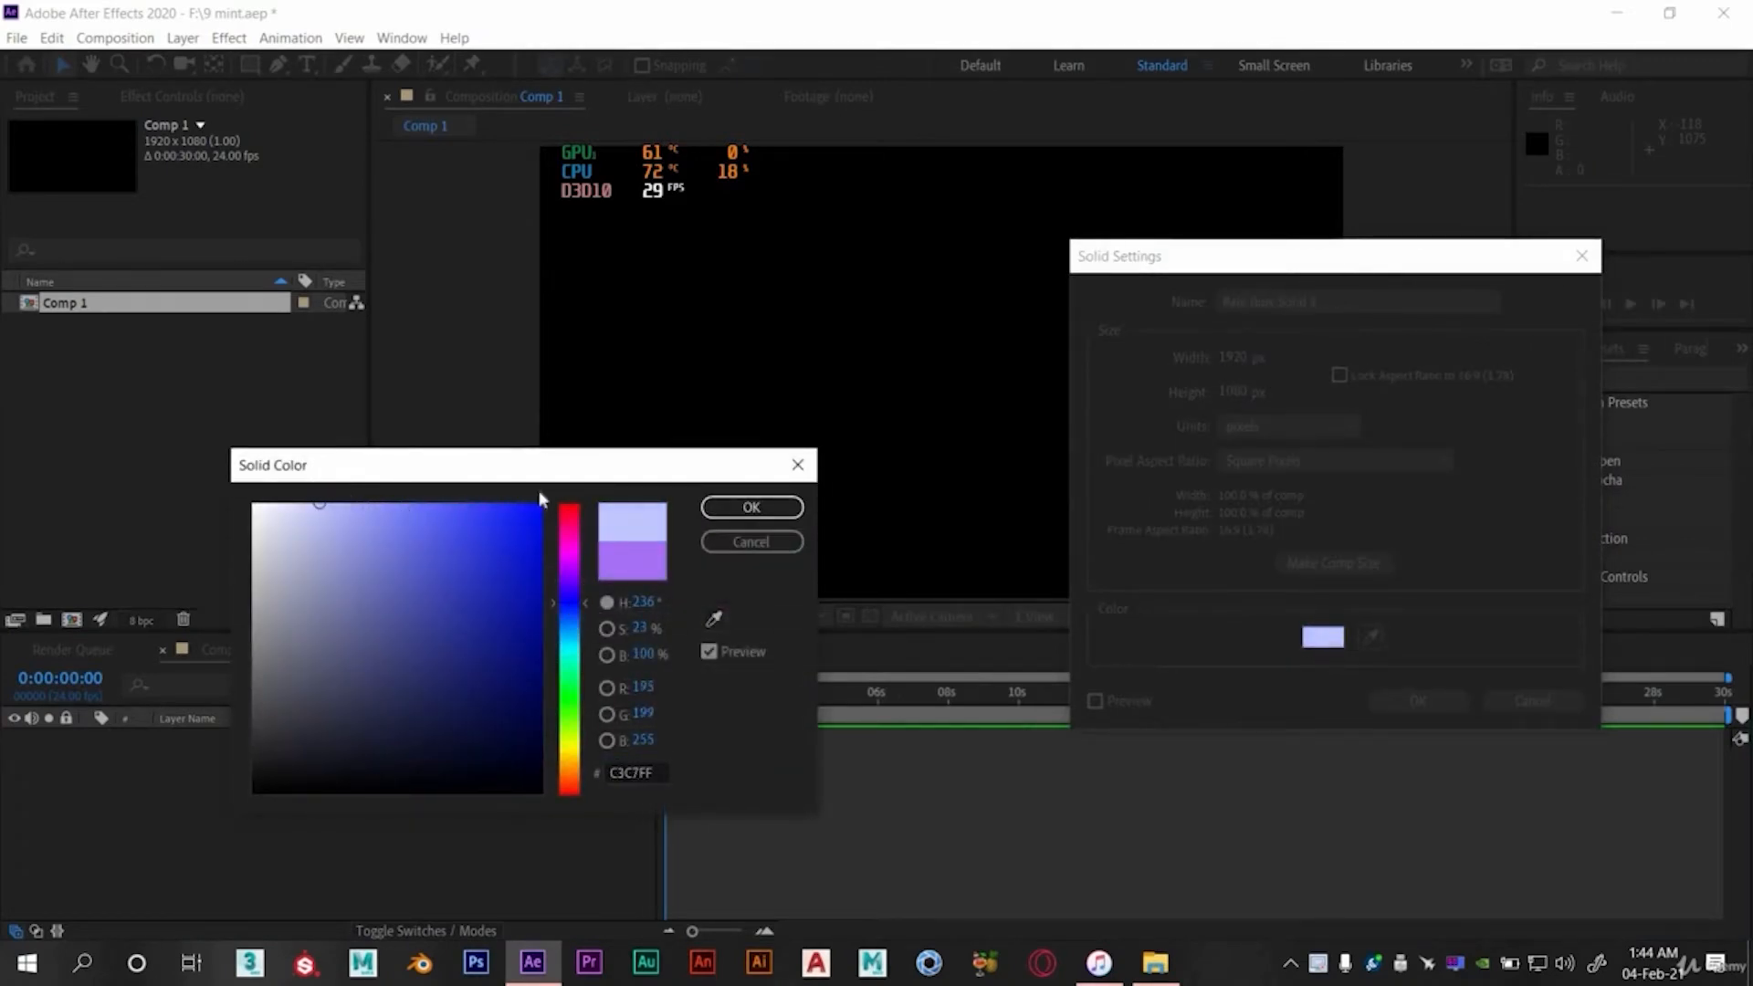
pyautogui.click(750, 509)
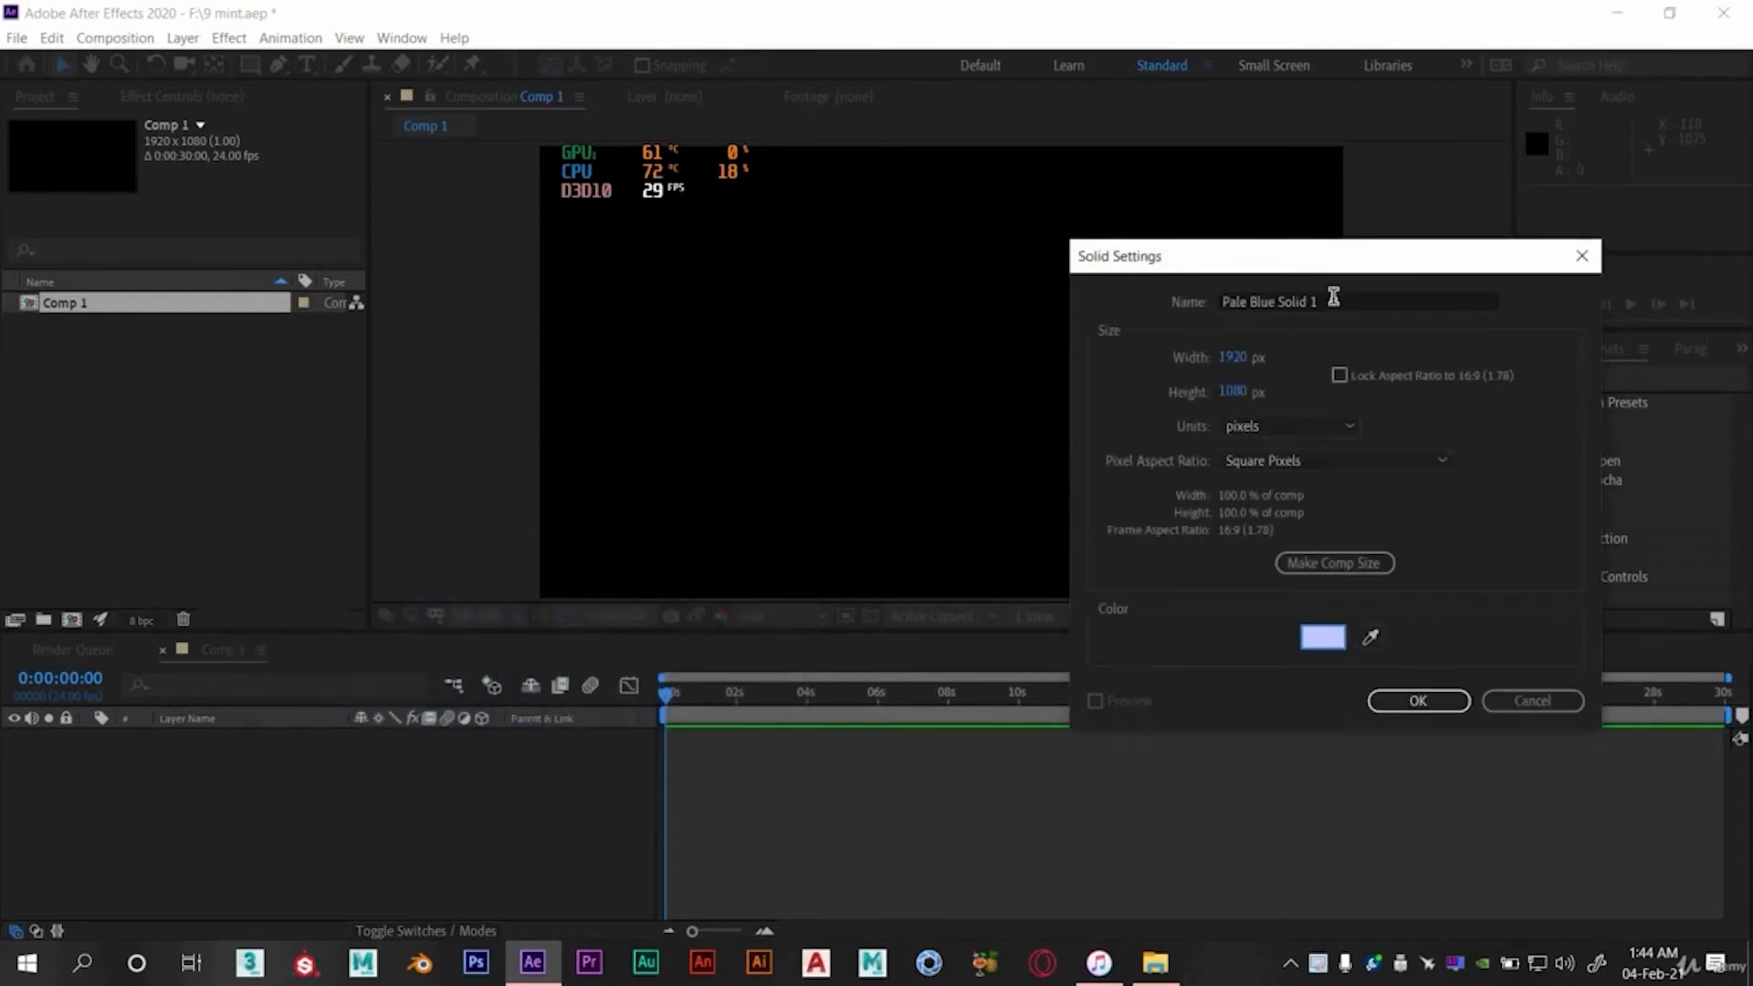
pyautogui.moveTo(1333, 297); pyautogui.dragTo(1171, 286)
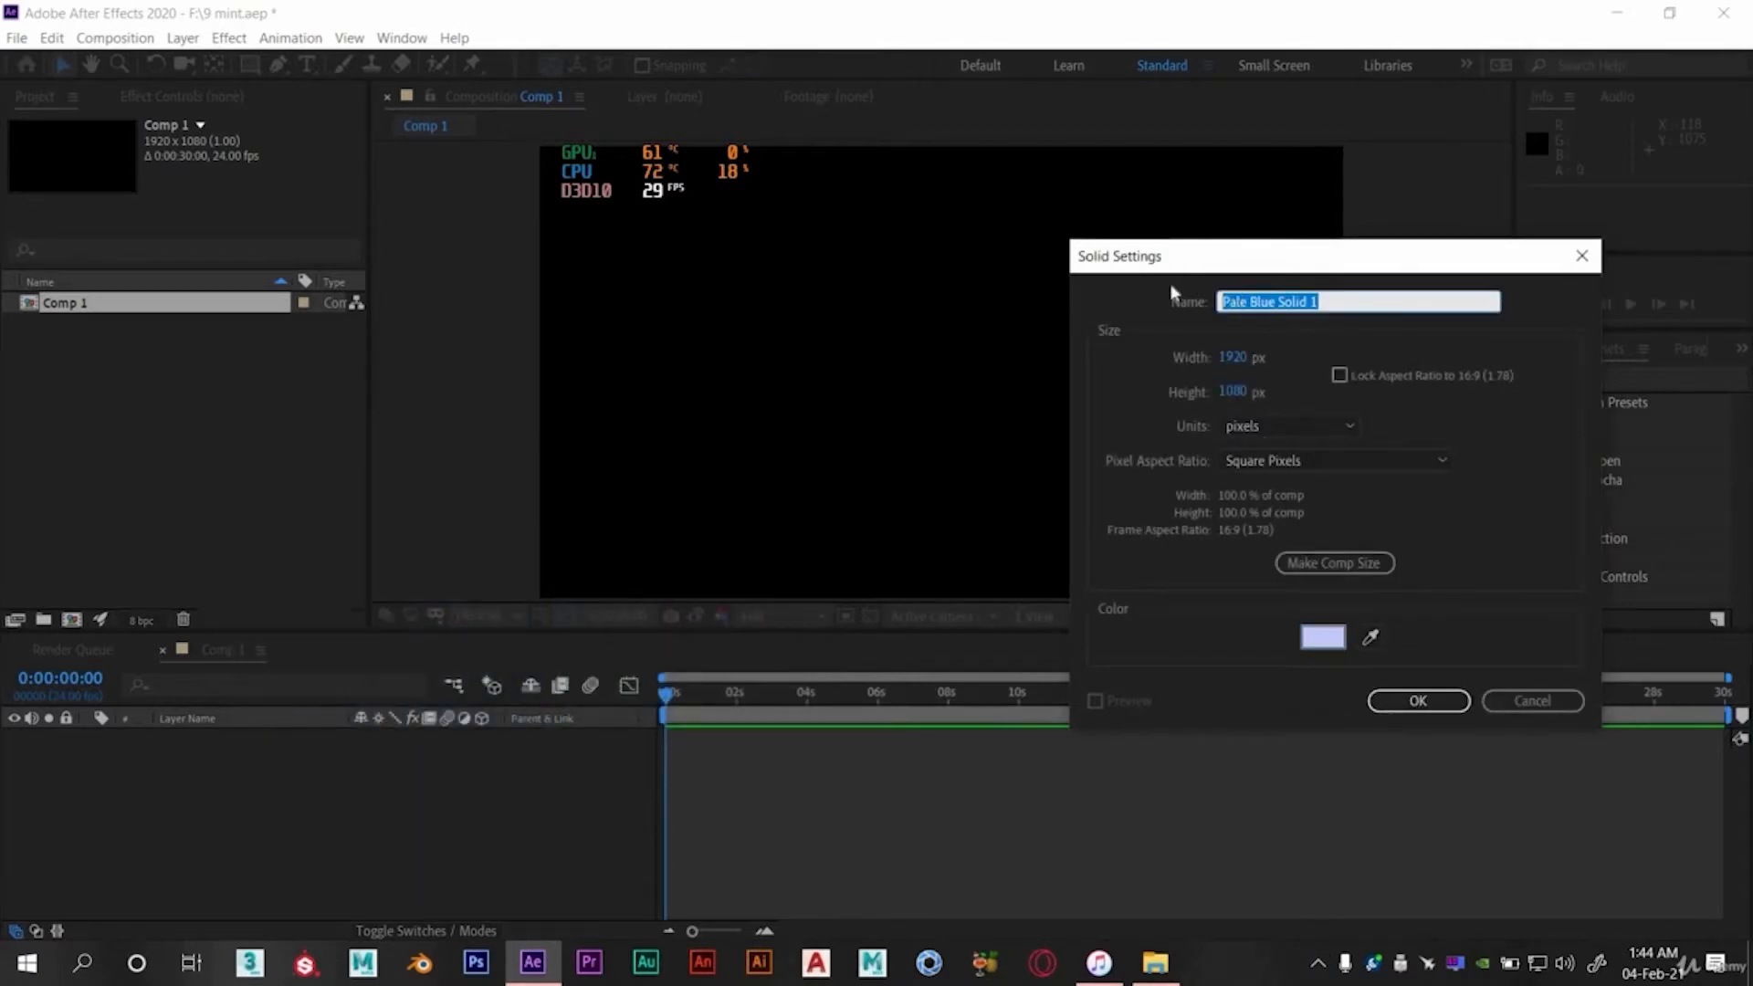
pyautogui.write('bg_1')
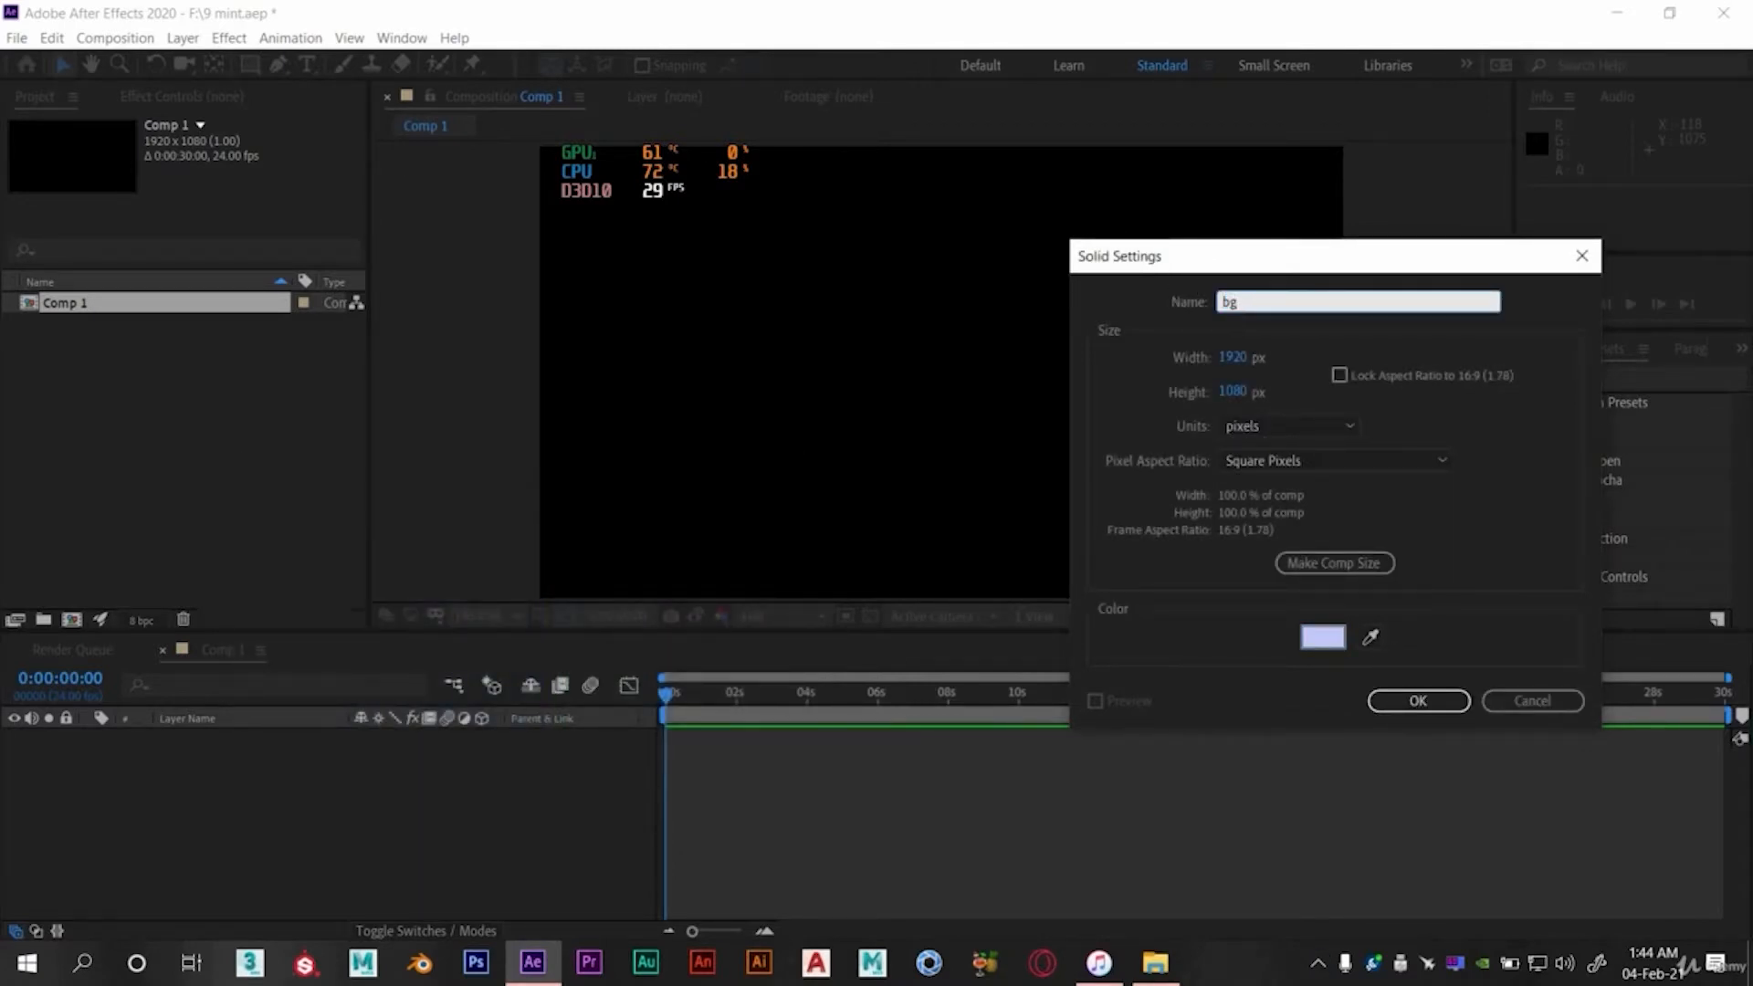
pyautogui.click(1396, 703)
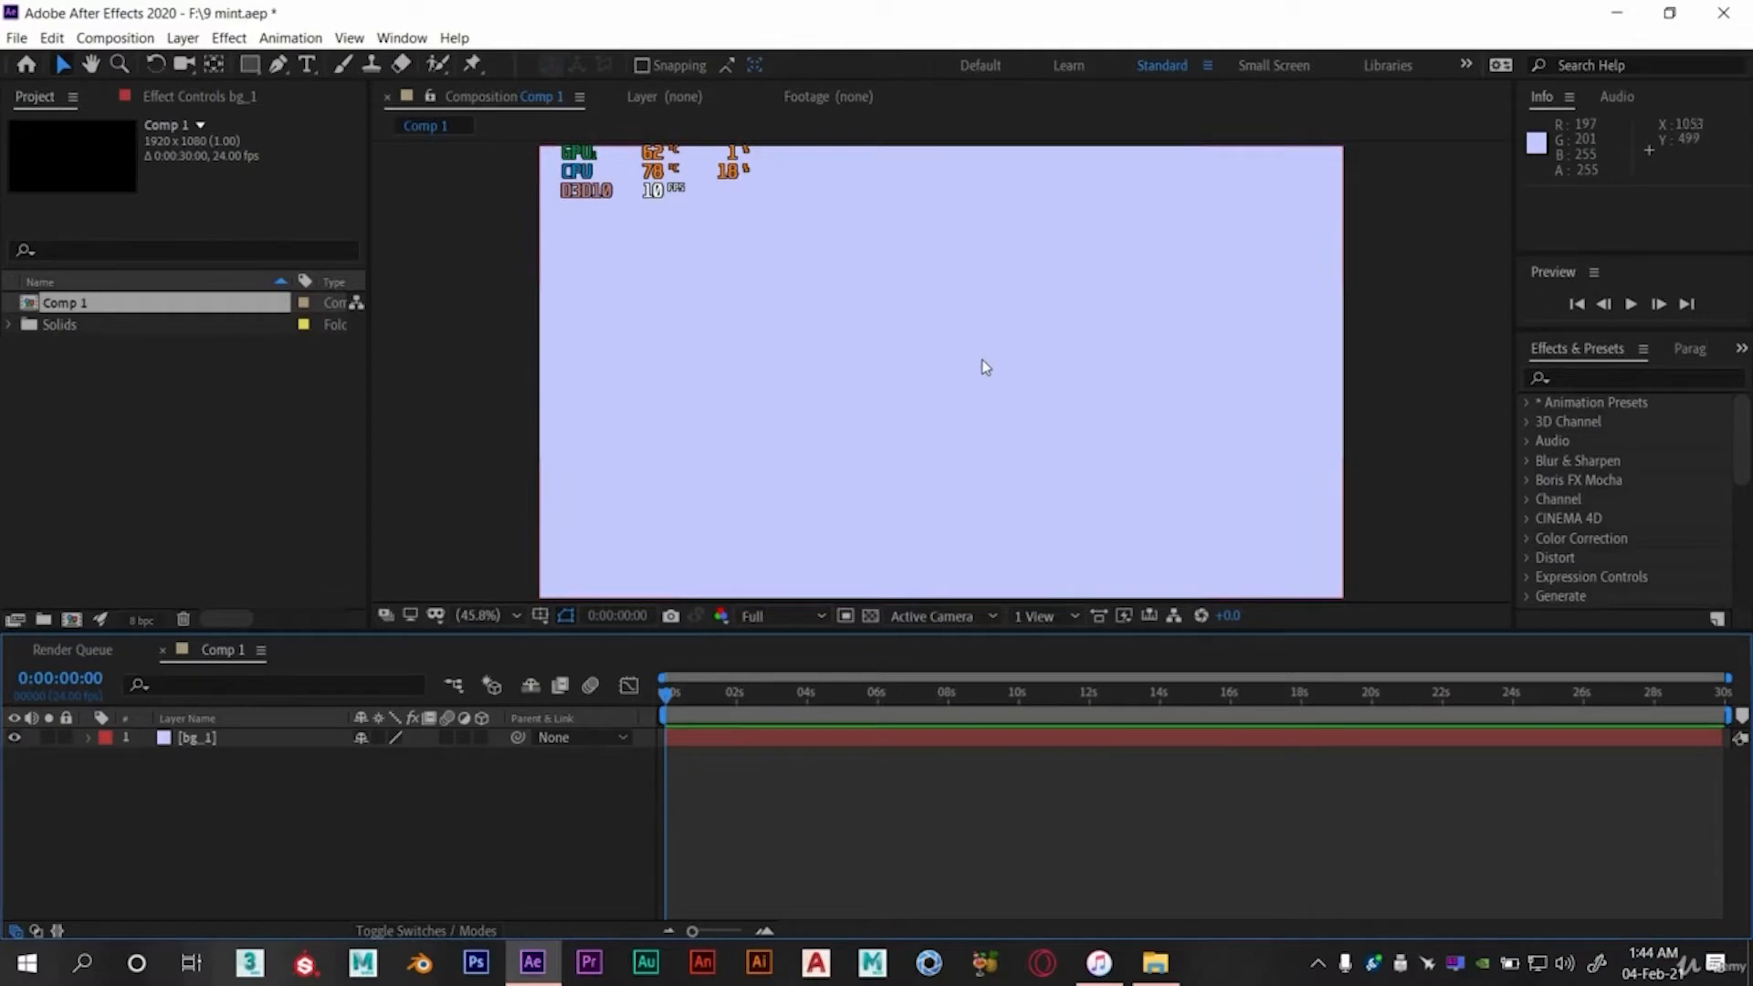
# - Switch to File Explorer and open the character1 folder to look over its PSD body-part files
pyautogui.click(1155, 963)
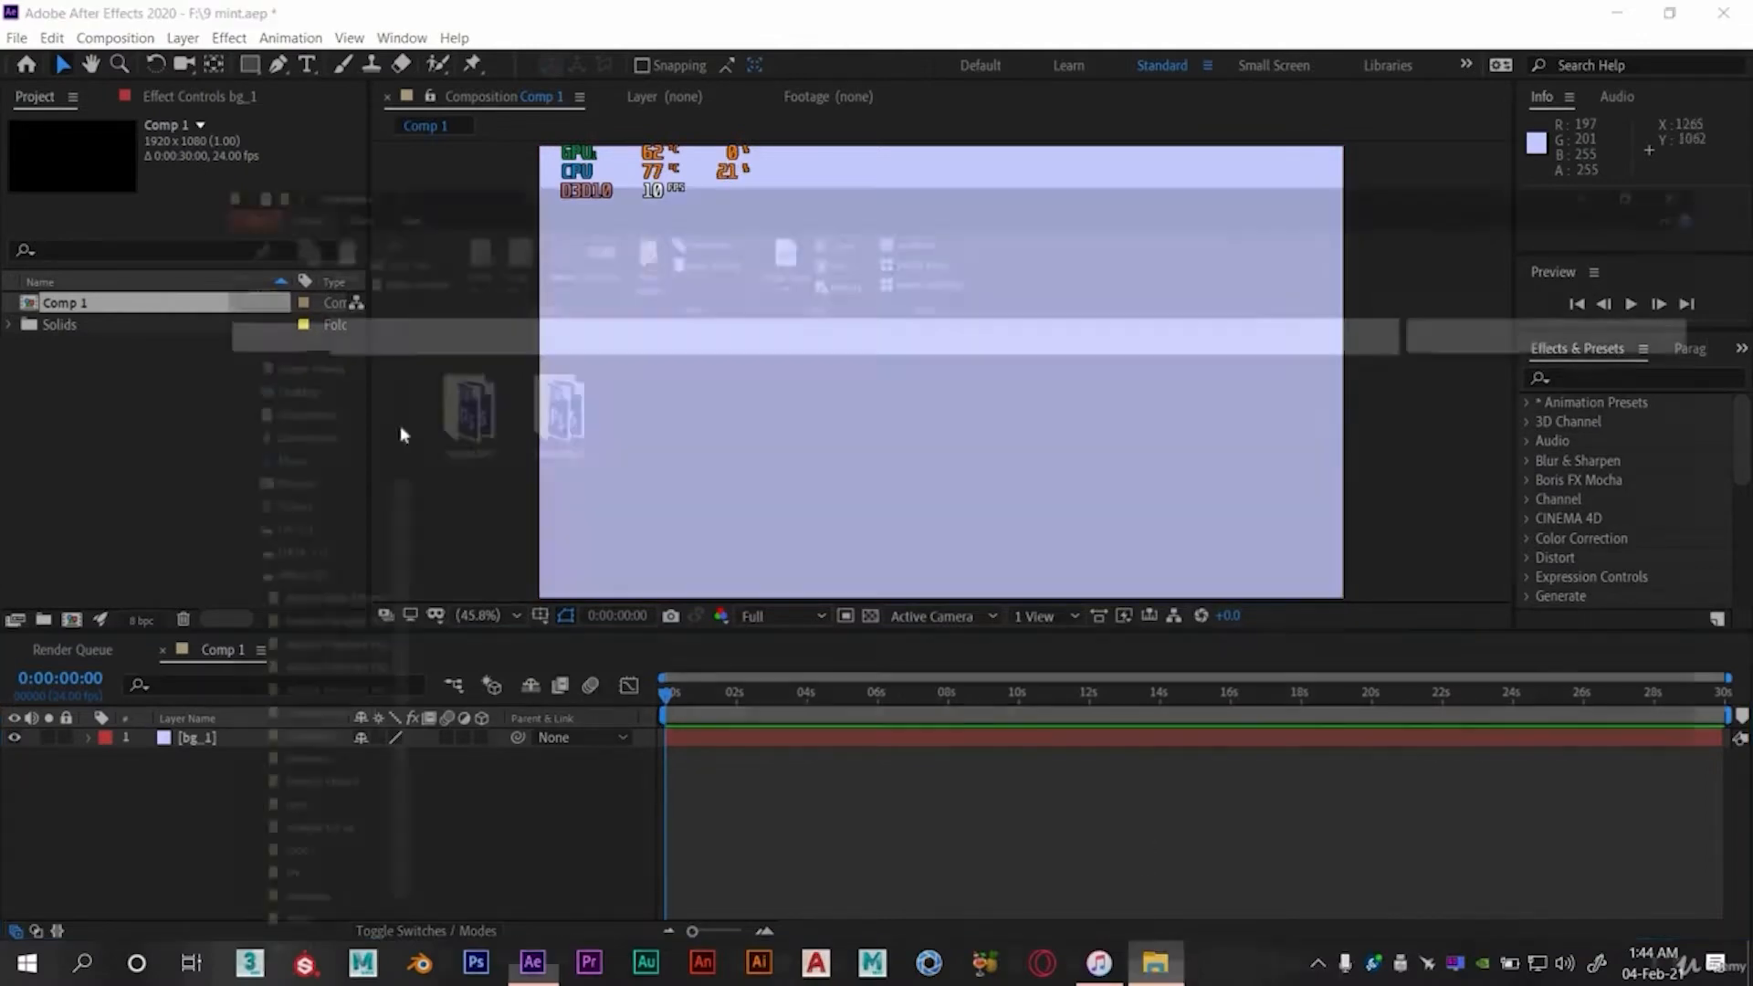
pyautogui.click(263, 312)
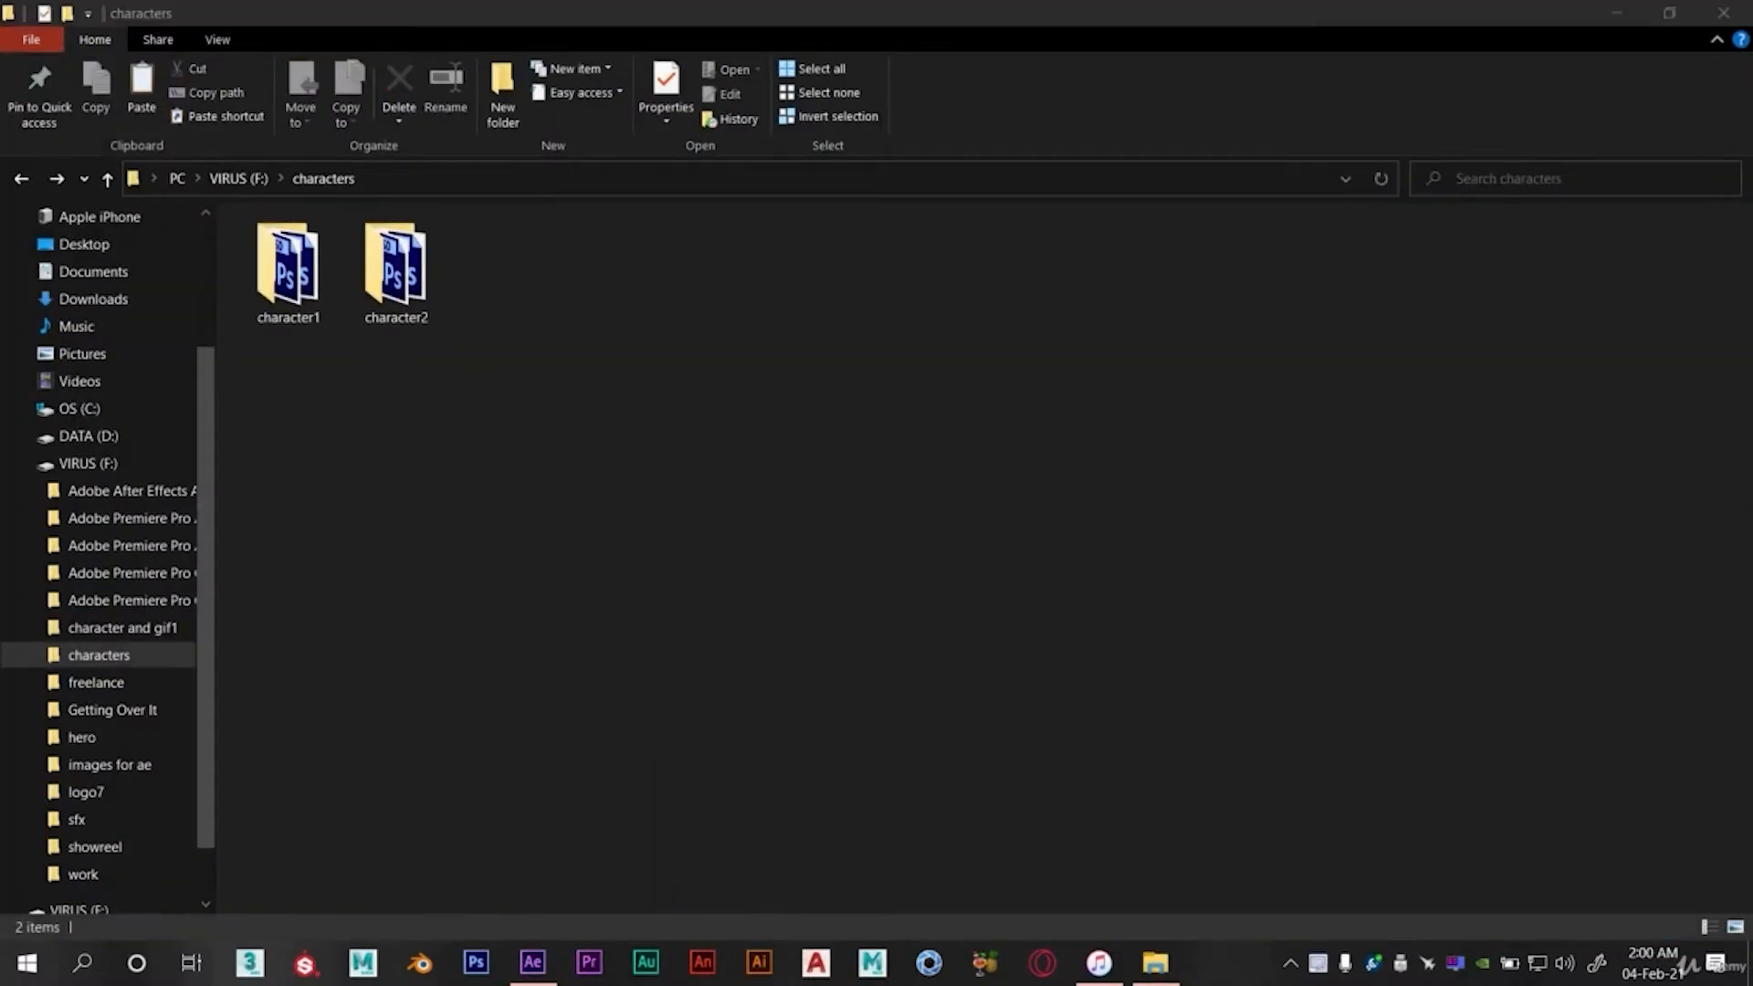
pyautogui.doubleClick(278, 304)
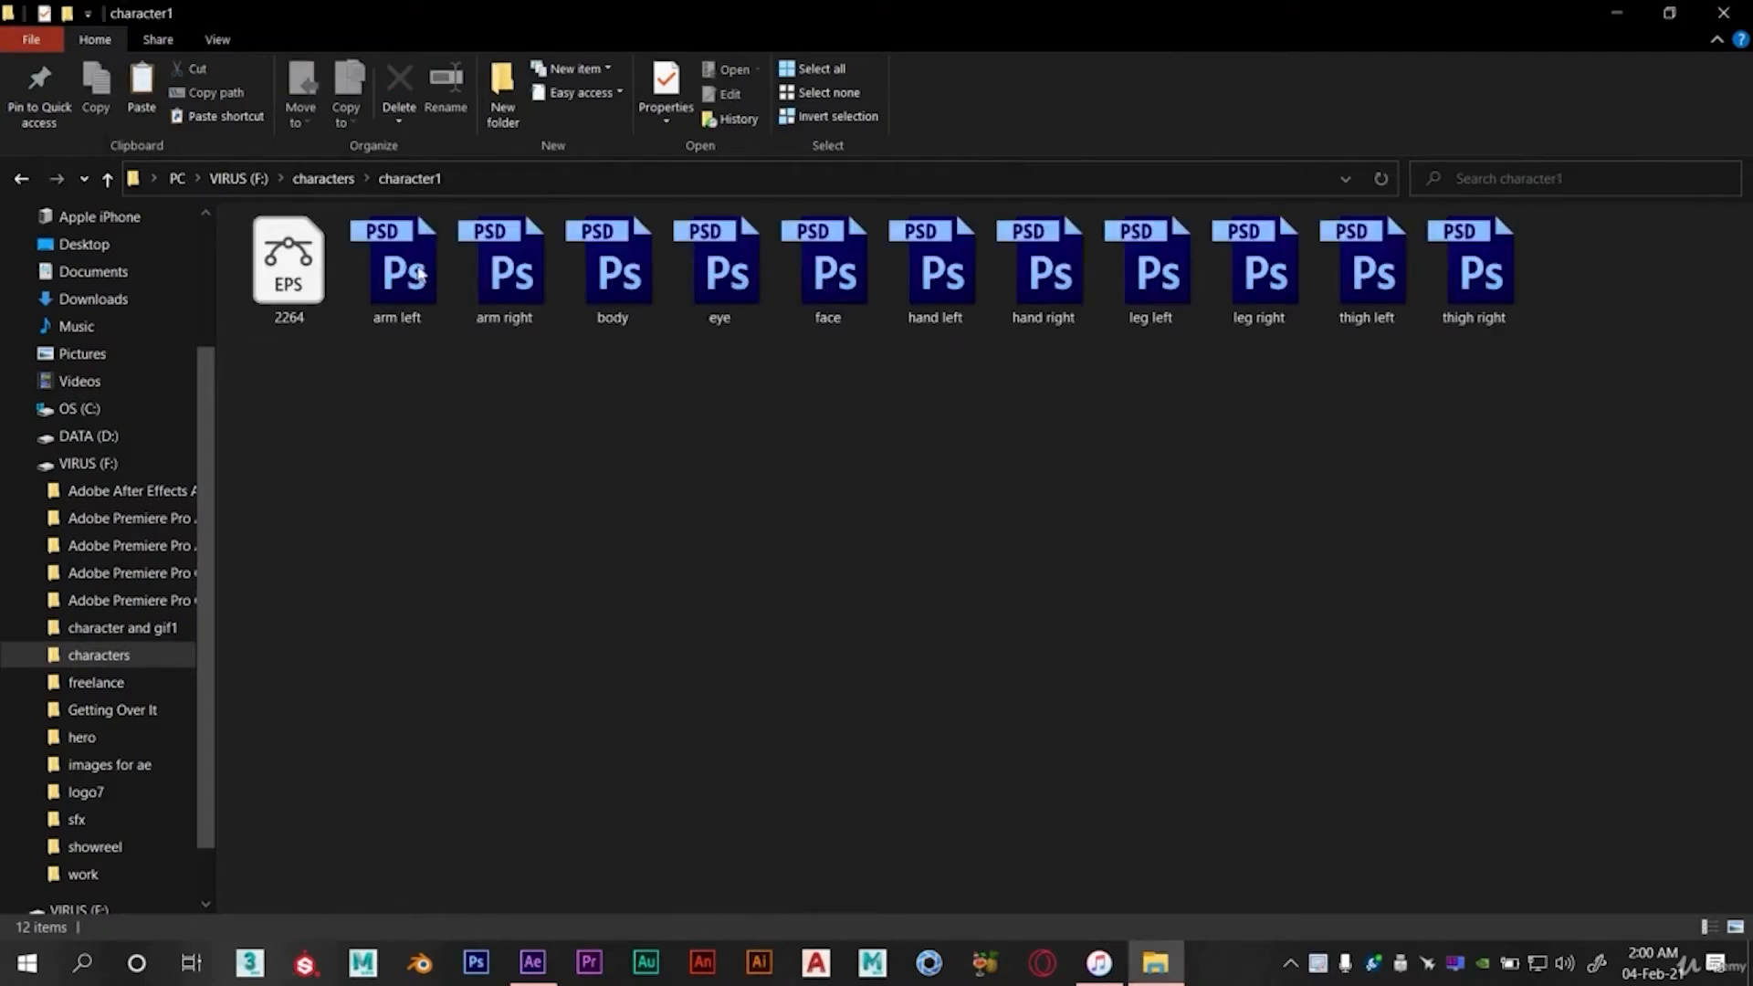
pyautogui.click(621, 292)
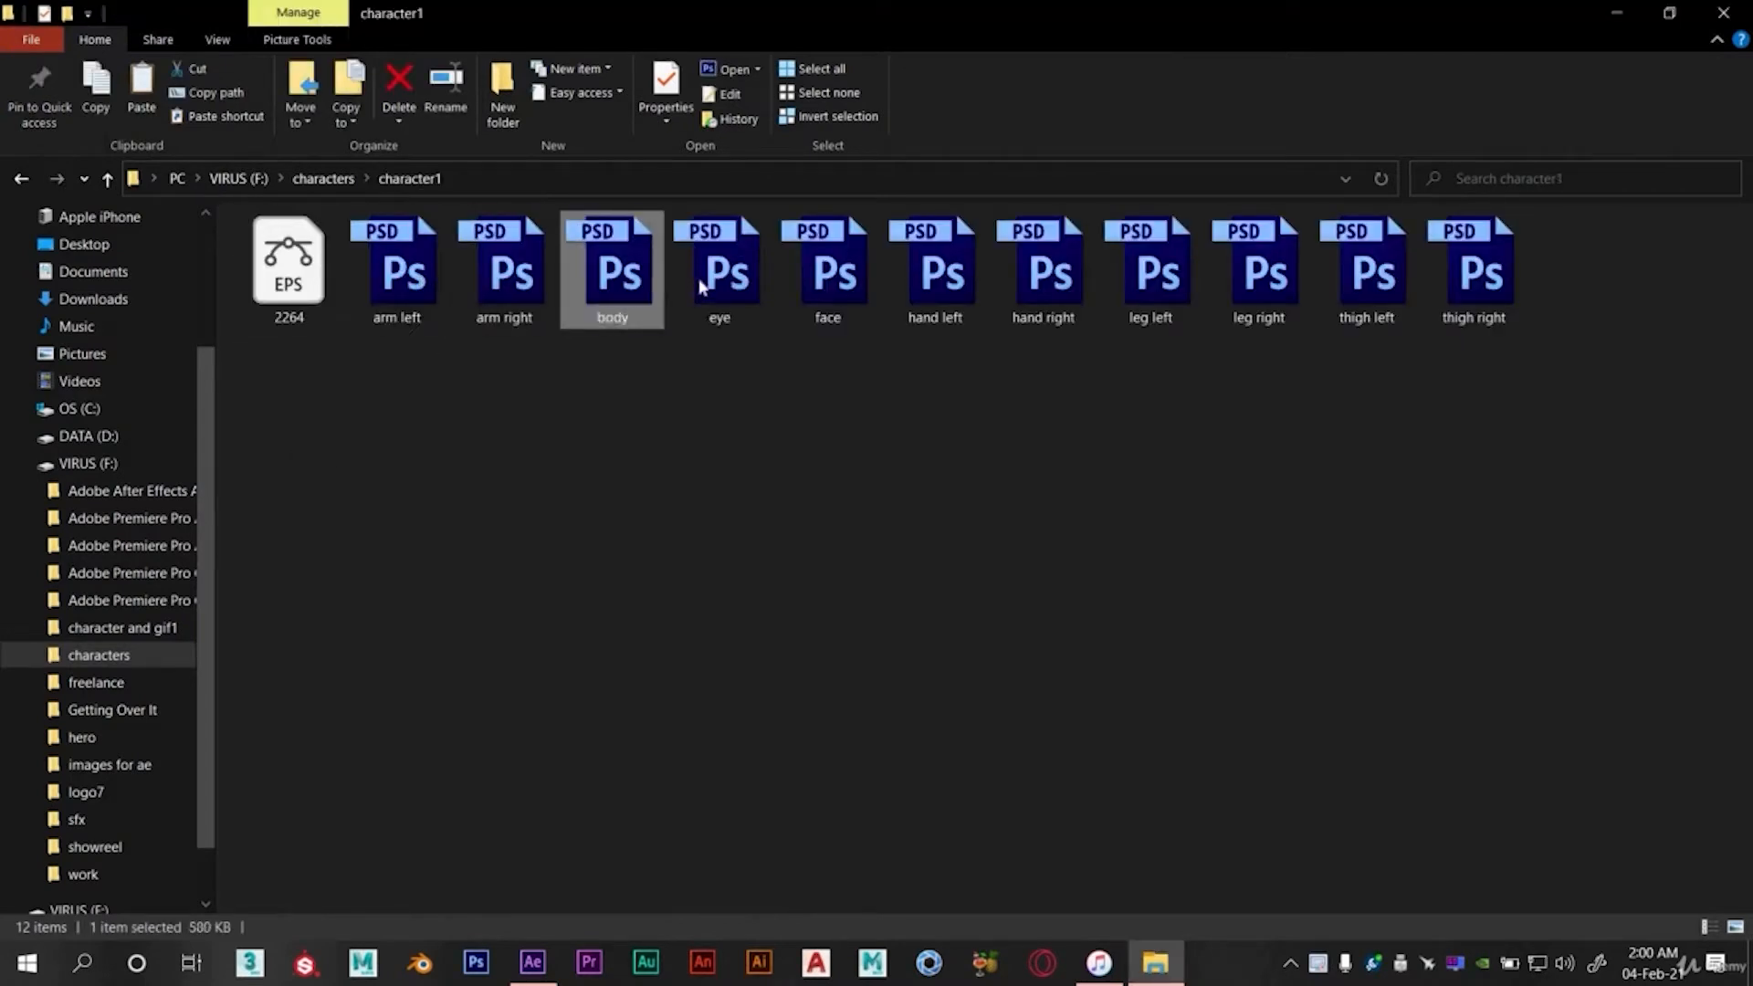
pyautogui.click(760, 294)
pyautogui.click(830, 280)
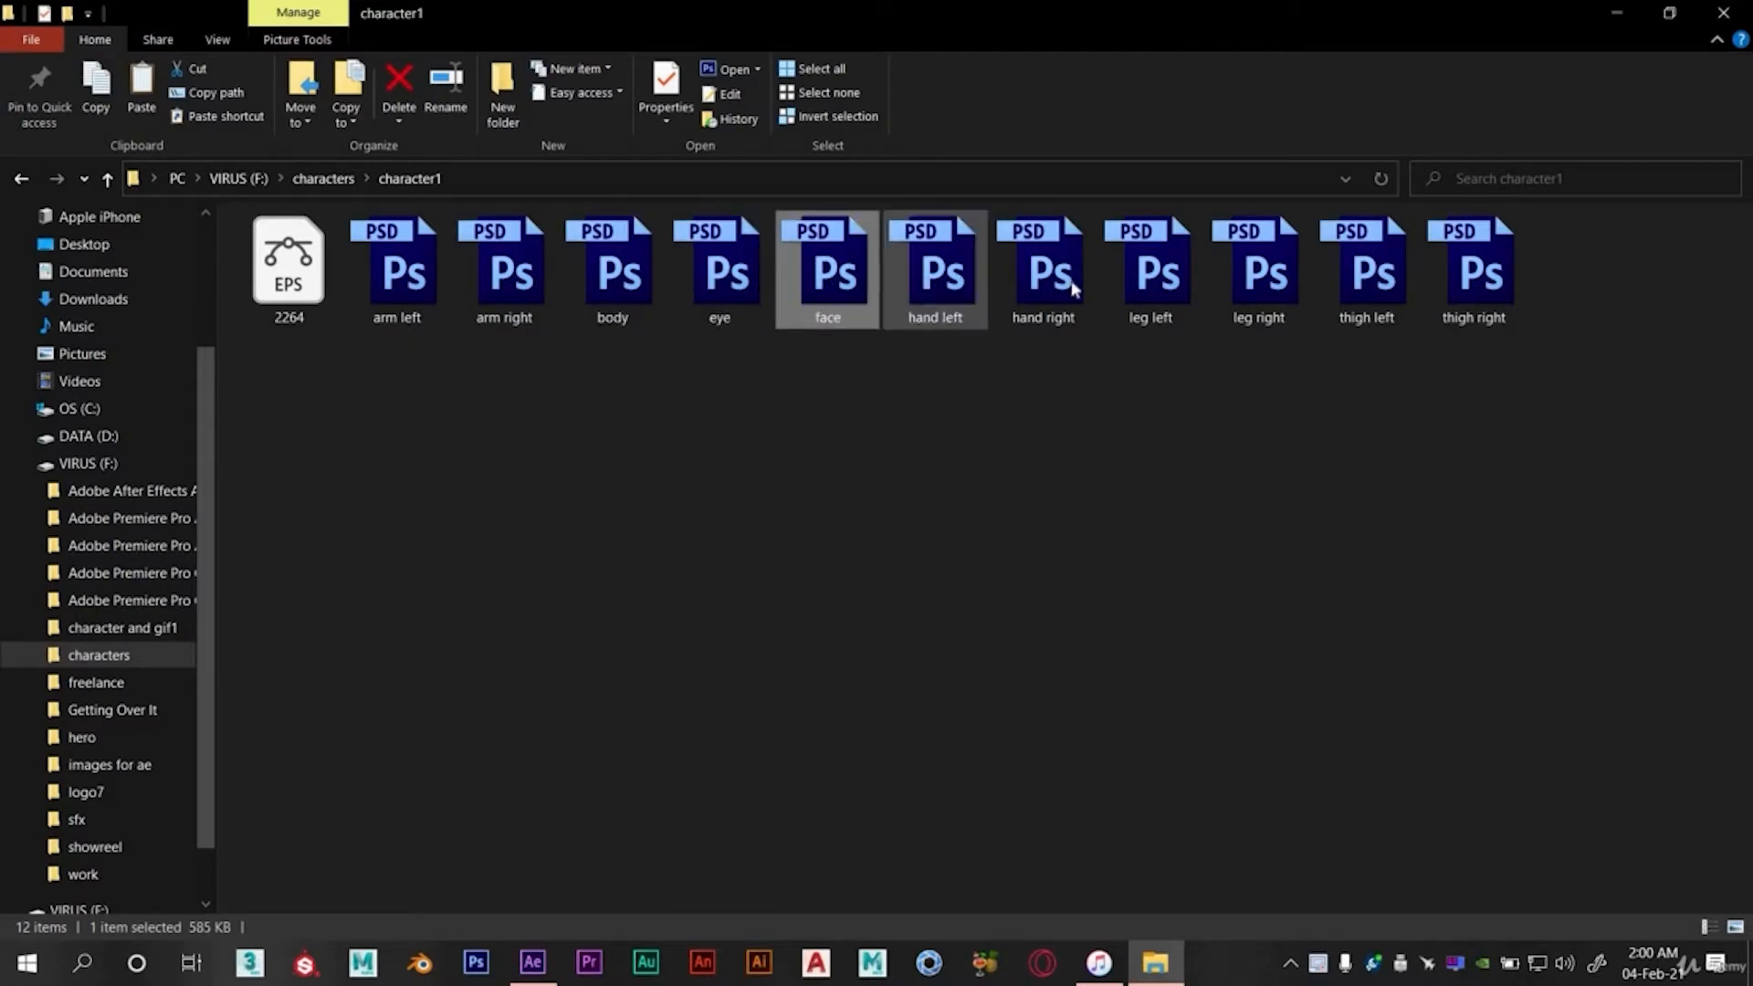
pyautogui.click(933, 291)
pyautogui.press('Right')
pyautogui.click(1307, 276)
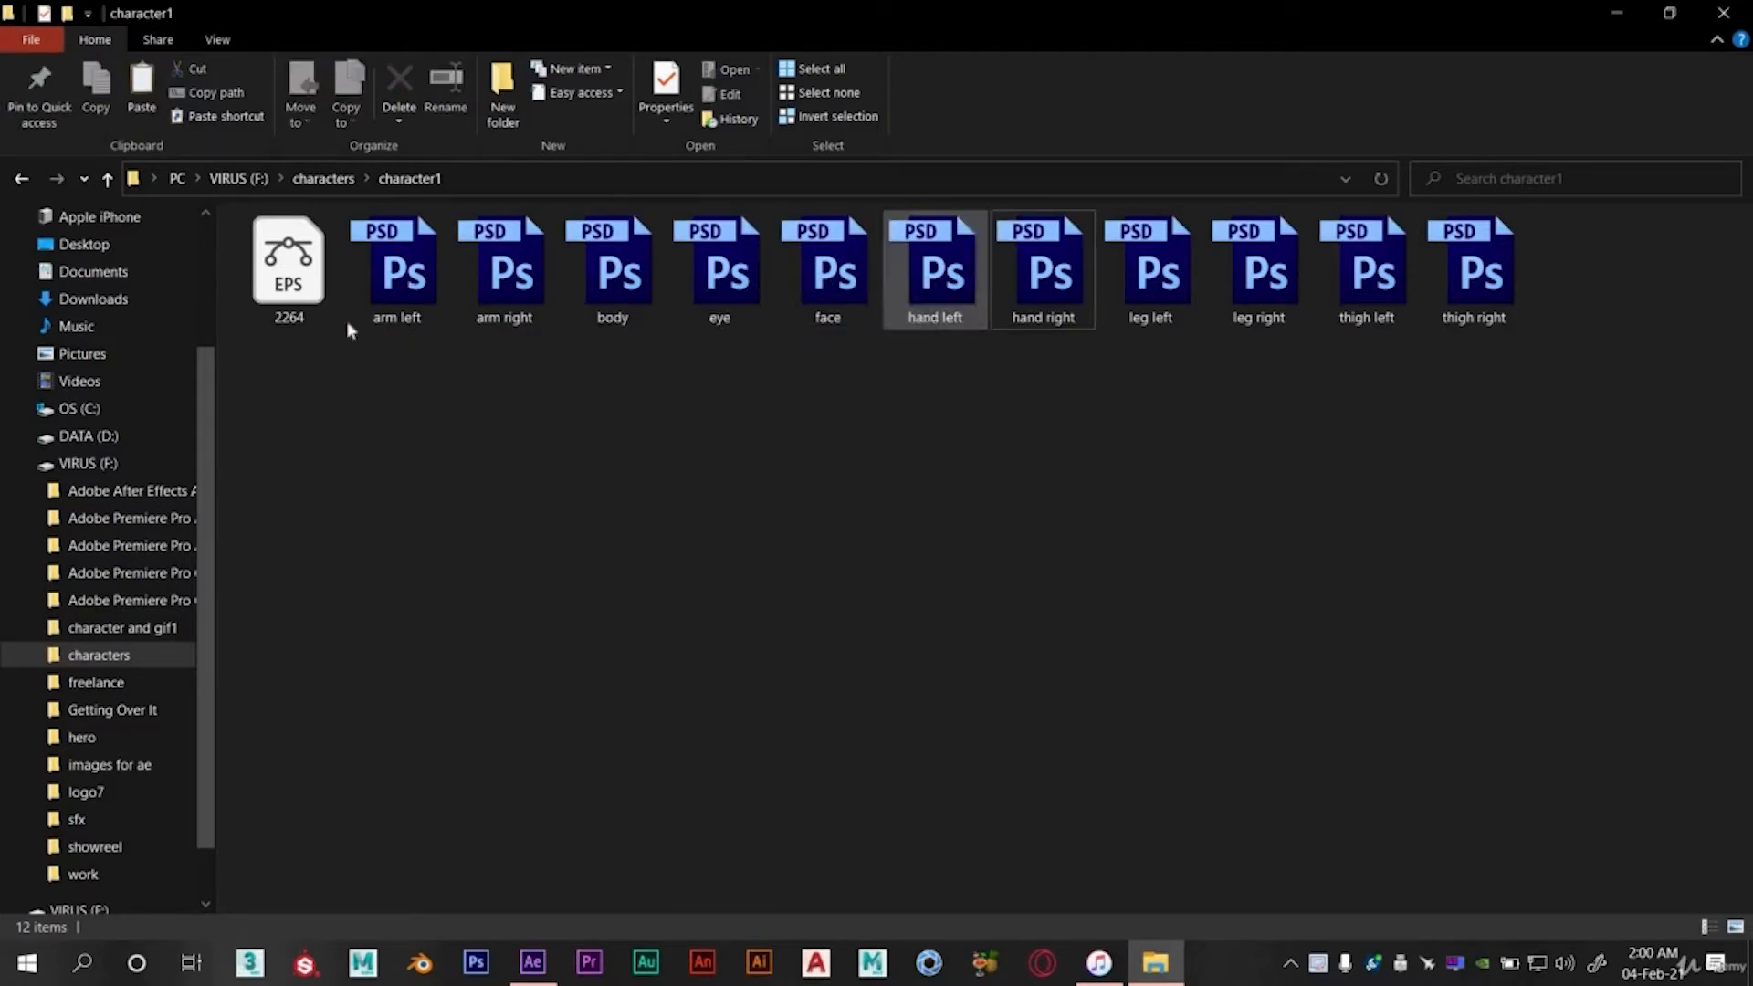
# - Import all the PSD body-part files, leaving out the EPS, and place them above bg_1 in the composition
pyautogui.moveTo(539, 356); pyautogui.dragTo(1516, 219)
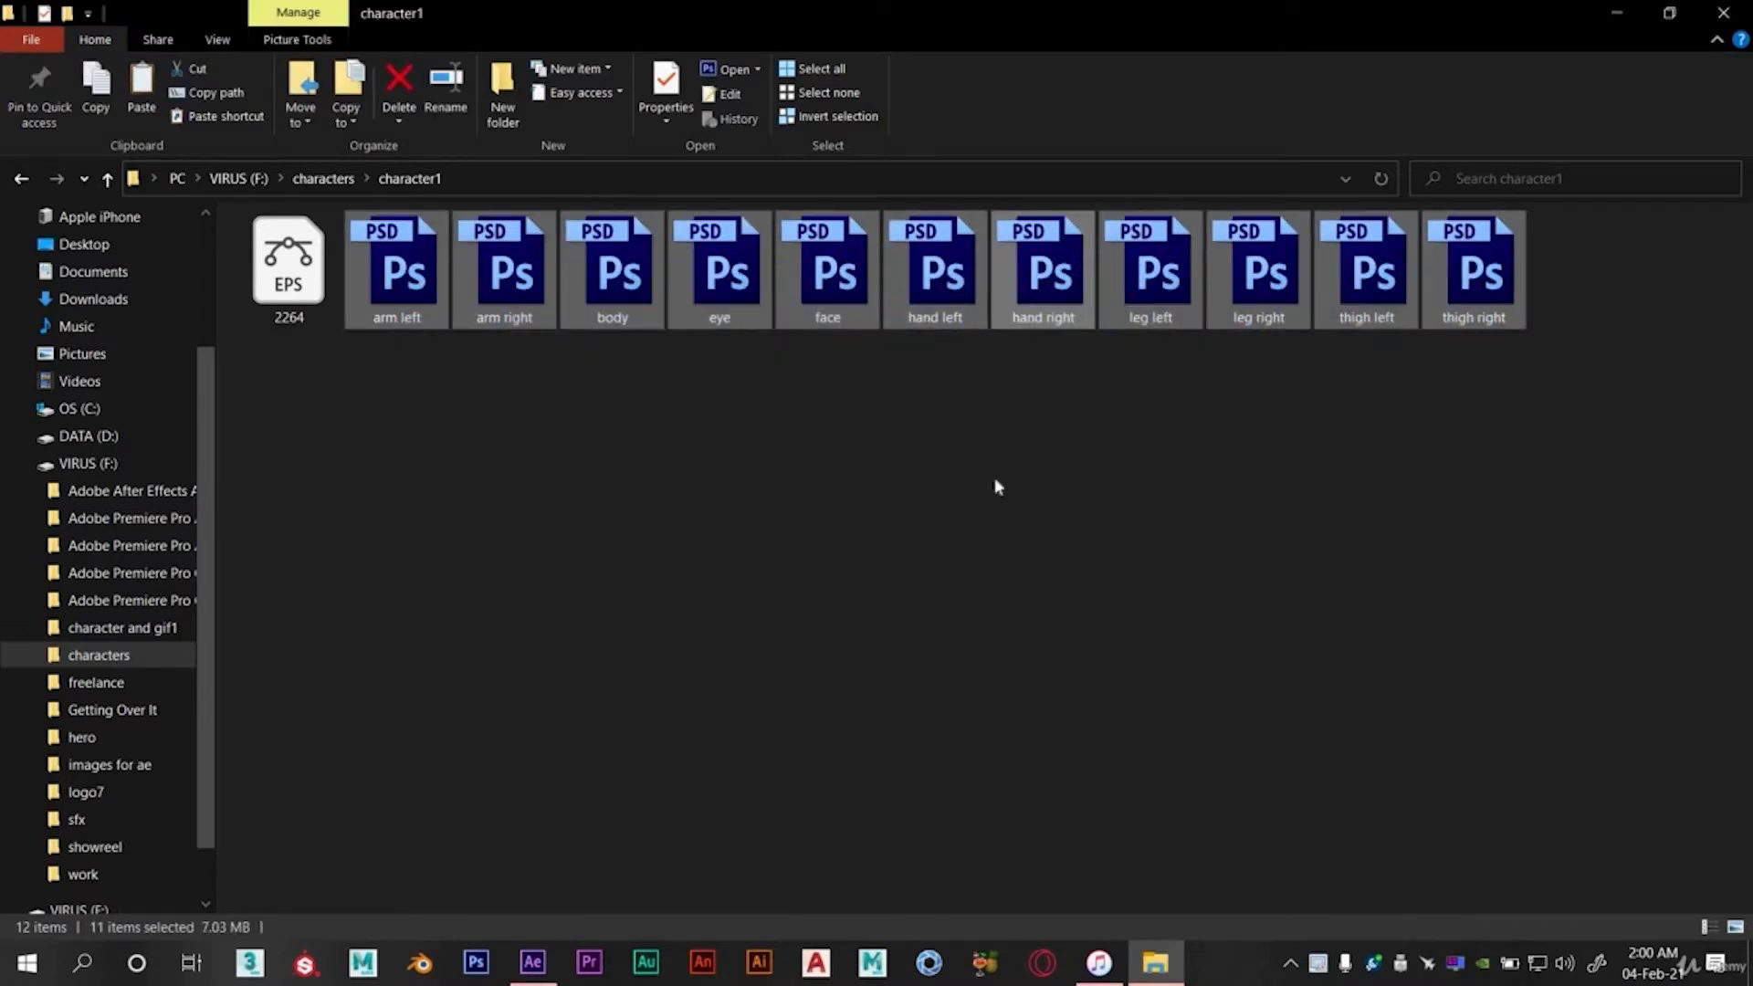
pyautogui.moveTo(994, 477); pyautogui.dragTo(93, 401)
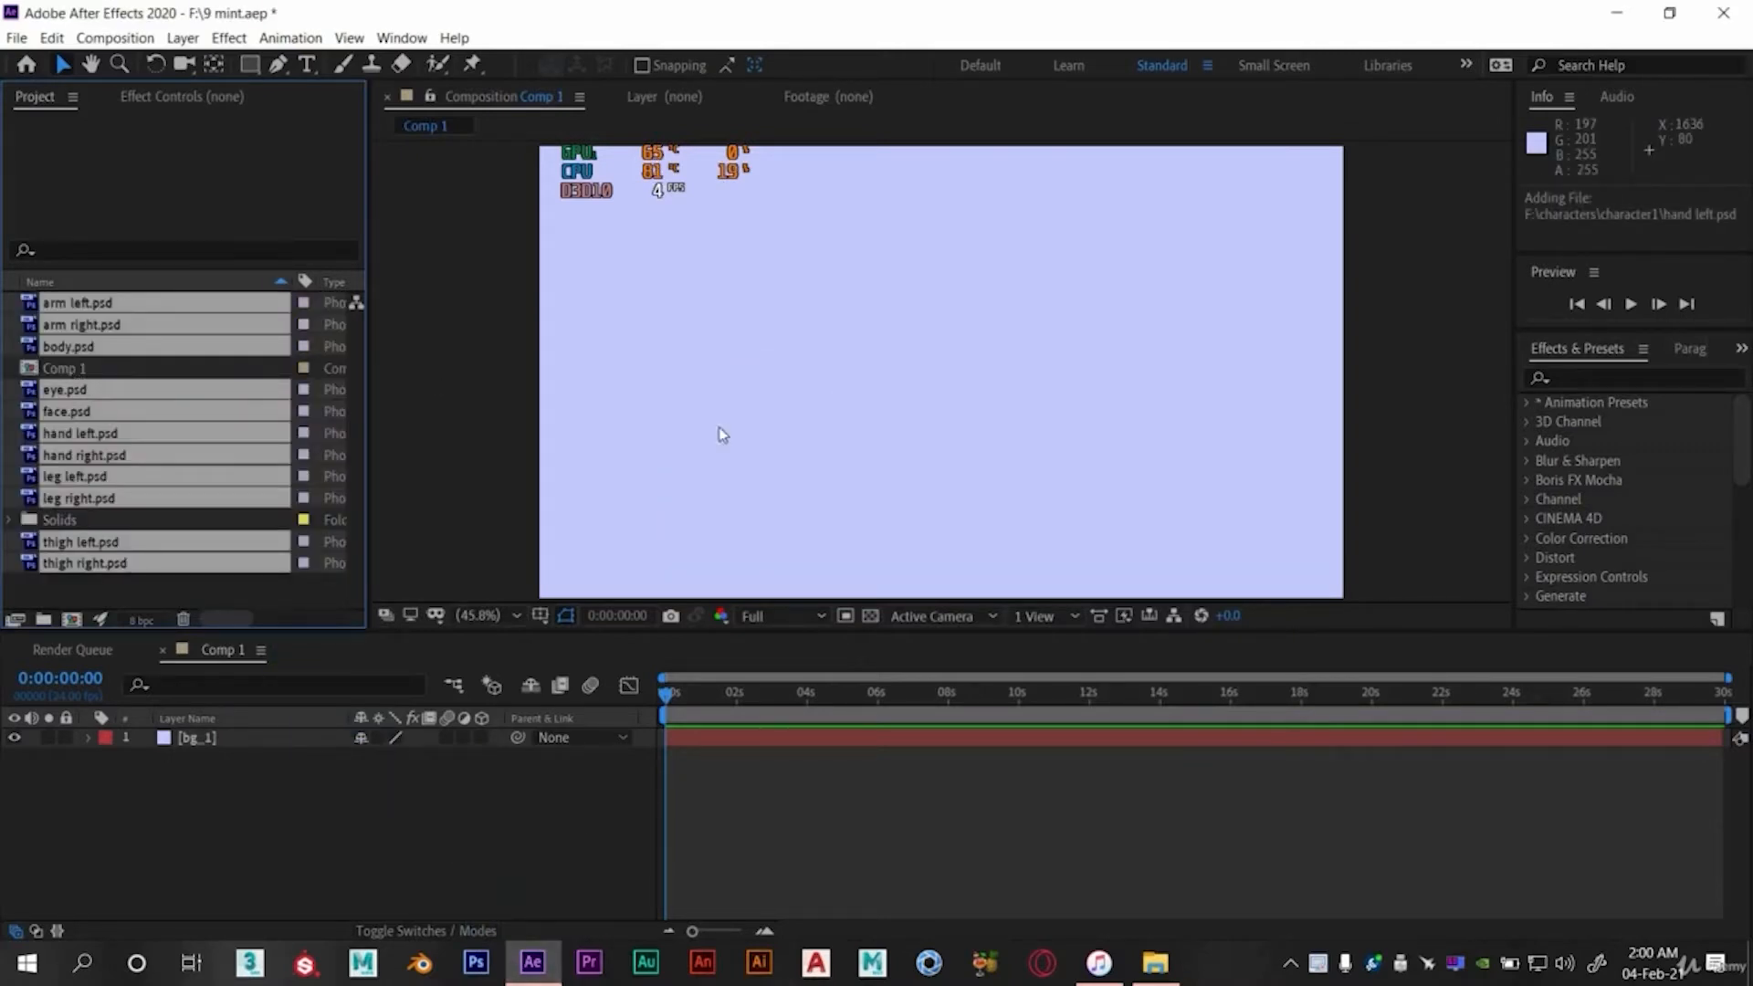
pyautogui.moveTo(217, 453); pyautogui.dragTo(199, 734)
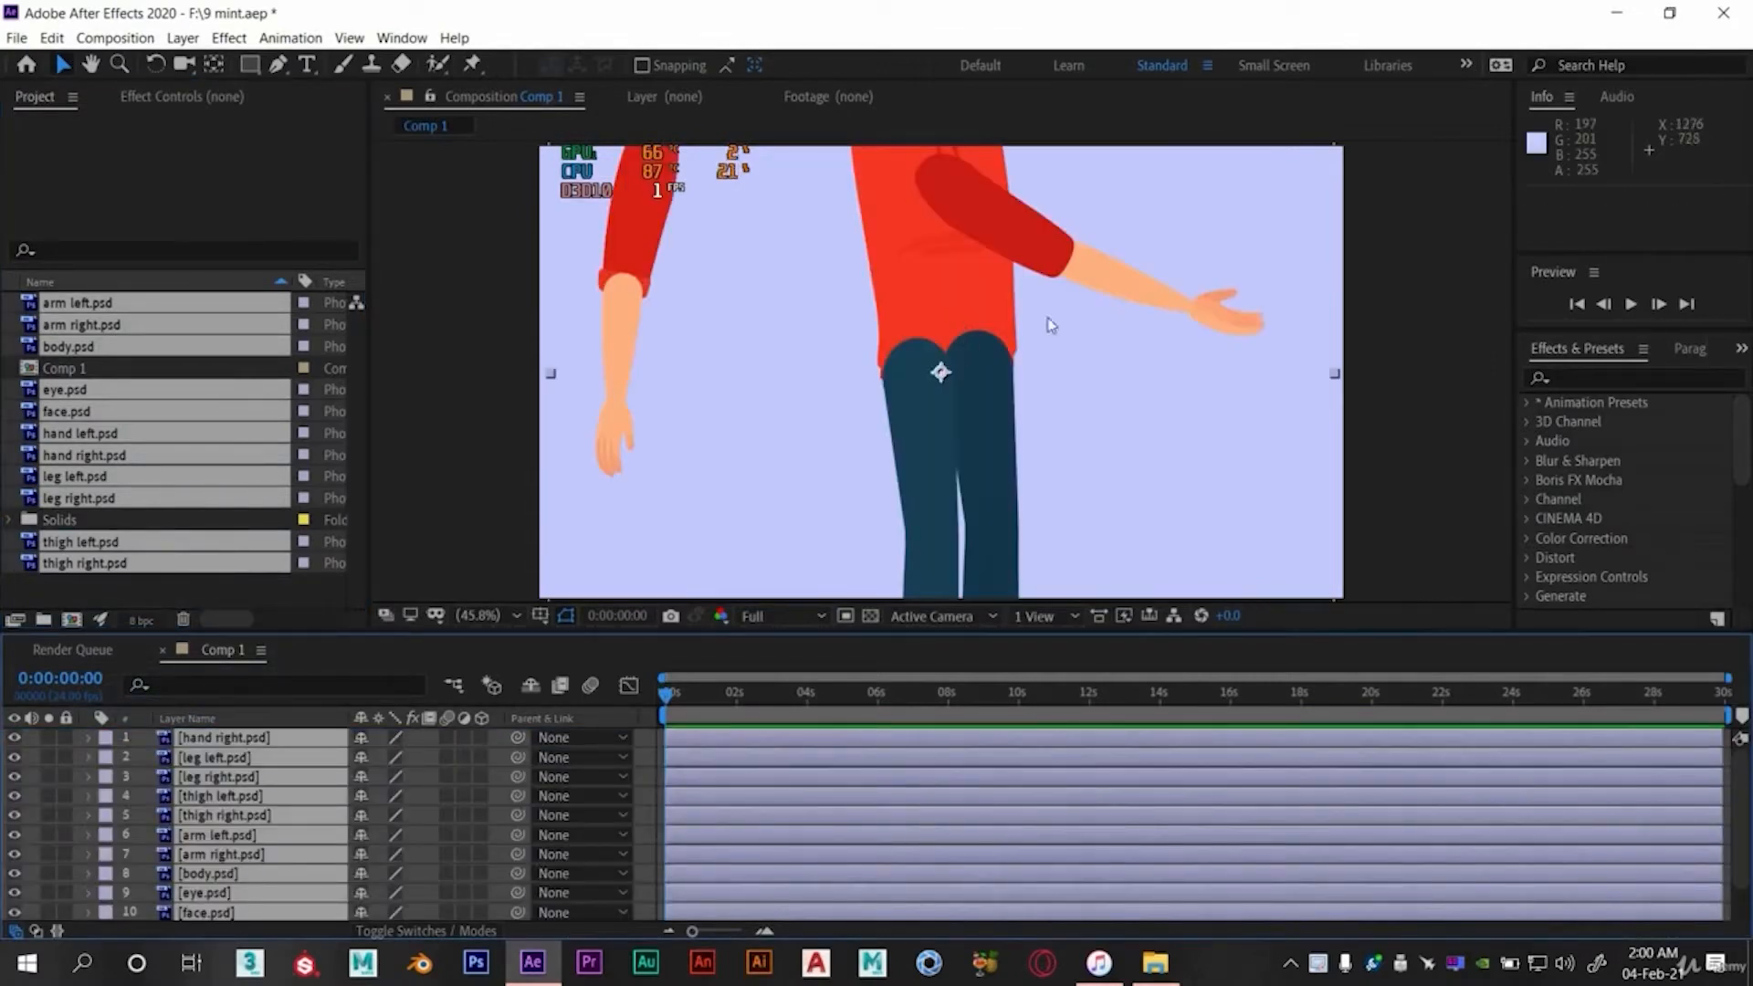
# - Scale all the character part layers down to 46% so the whole figure fits in the frame
pyautogui.press('s')
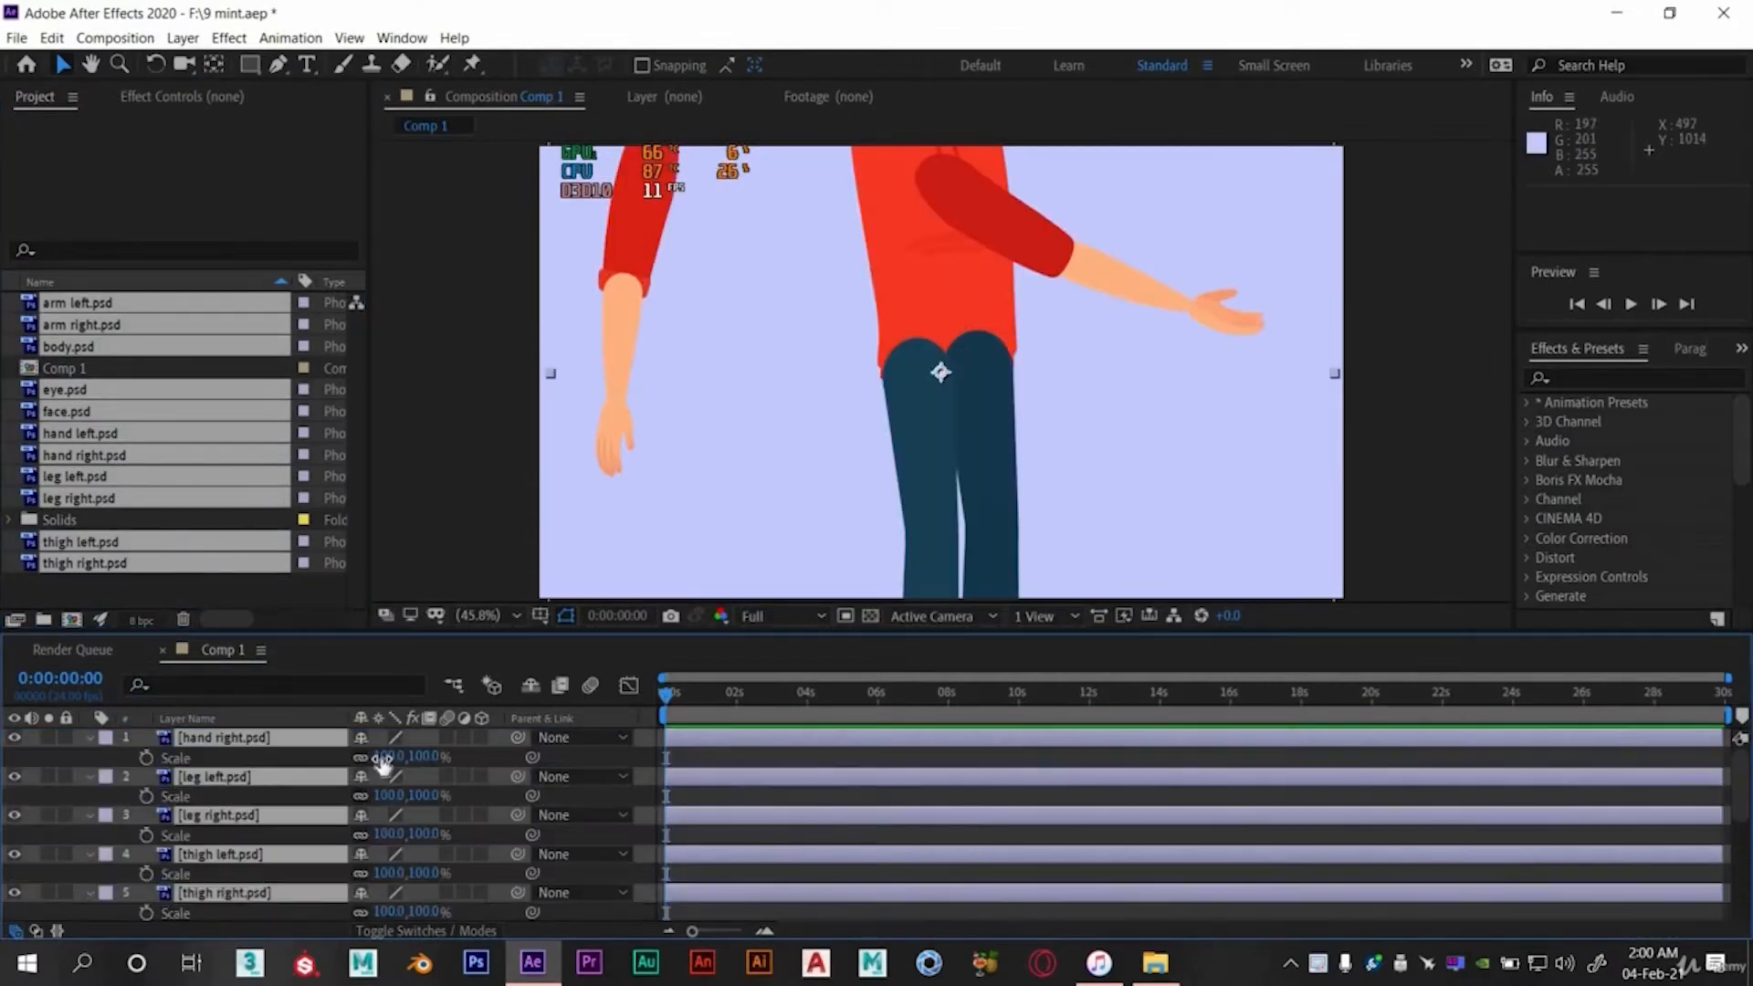
pyautogui.moveTo(389, 757); pyautogui.dragTo(323, 761)
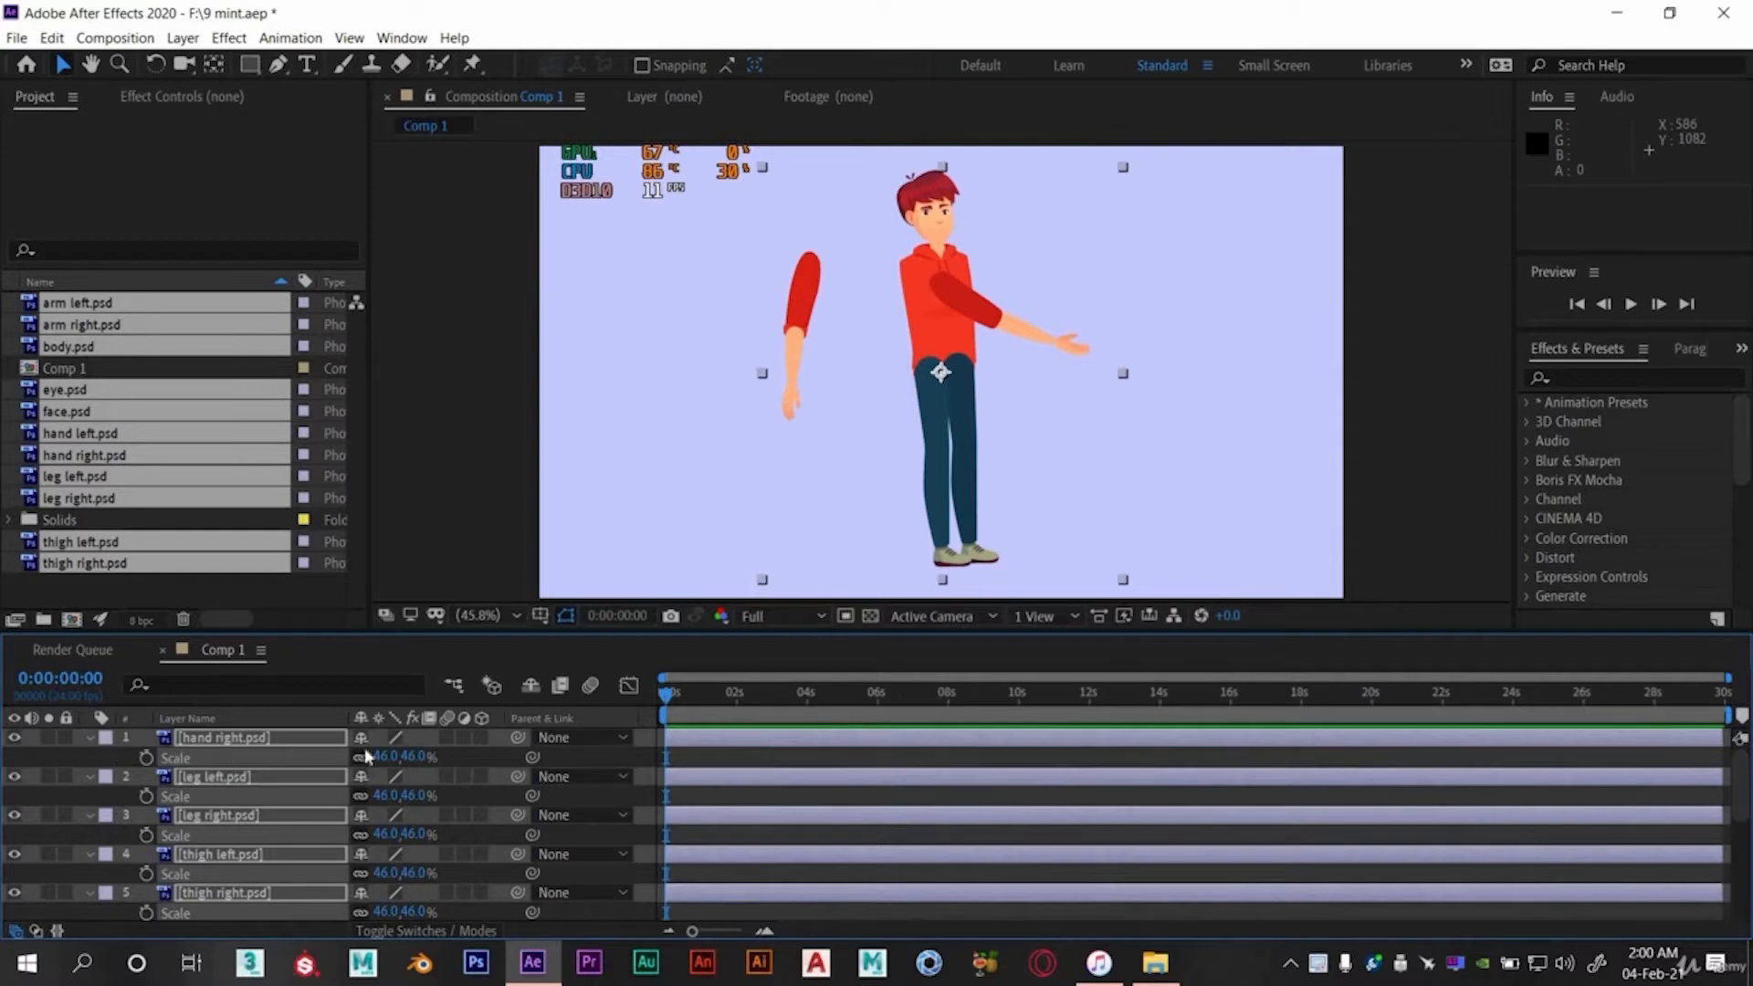
pyautogui.press('s')
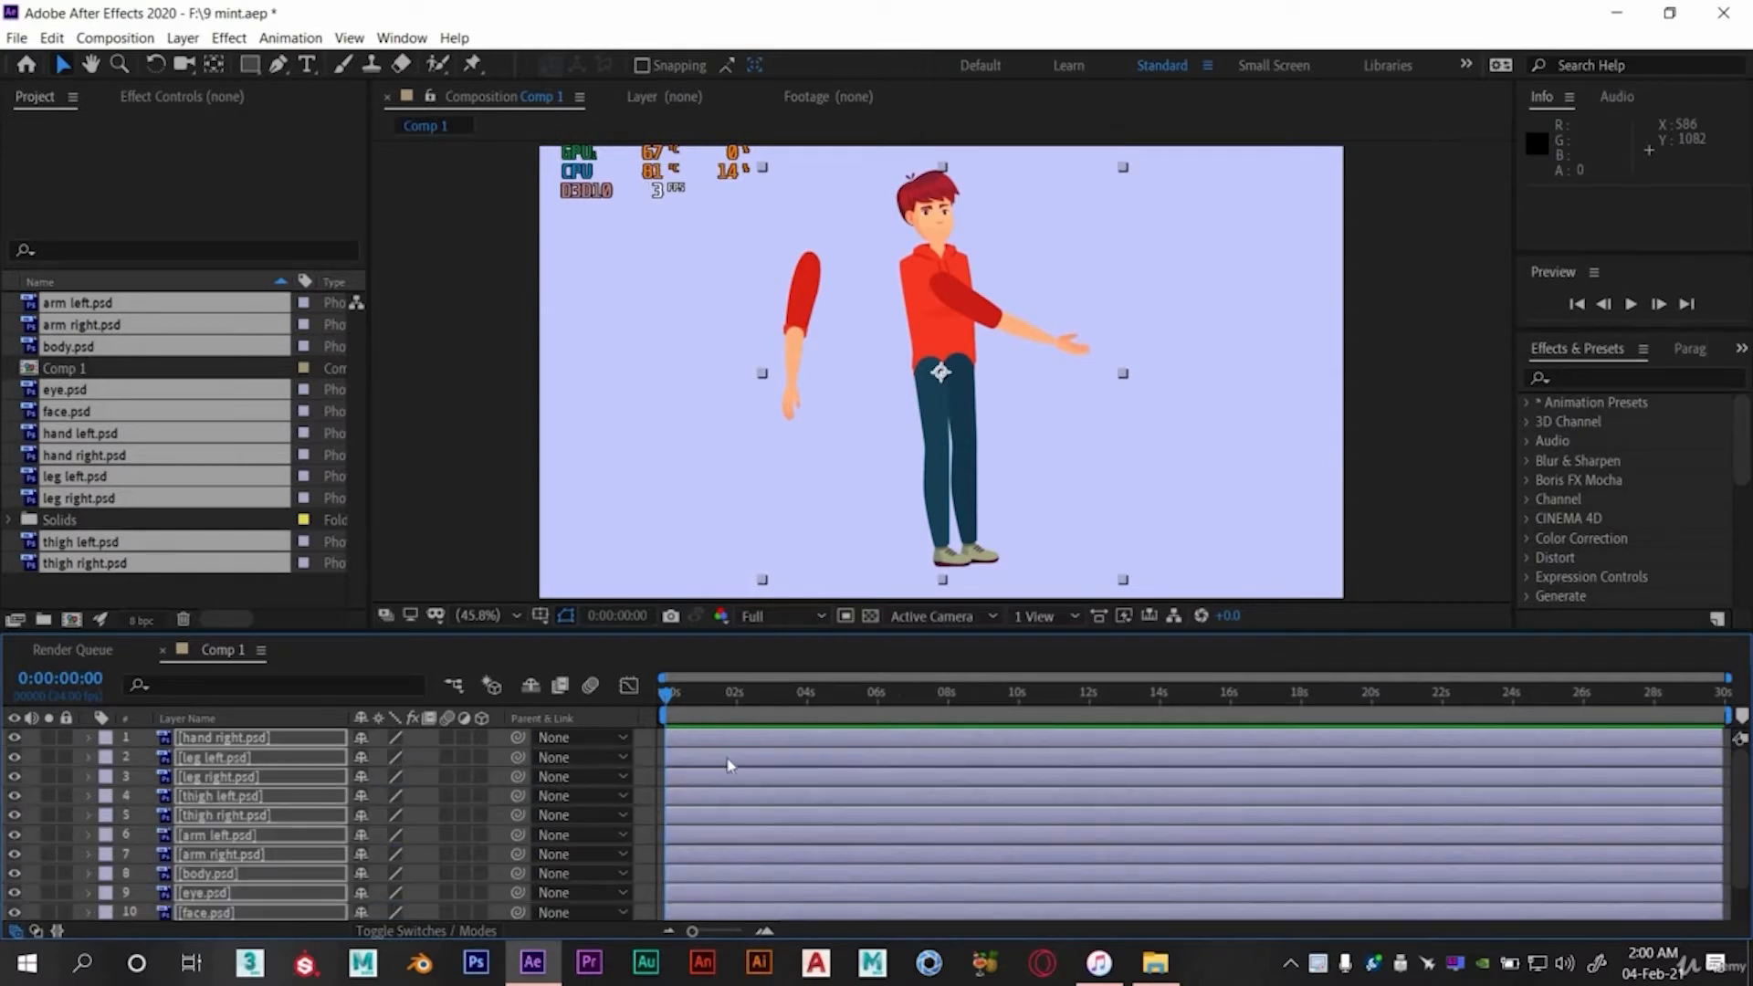
pyautogui.click(474, 455)
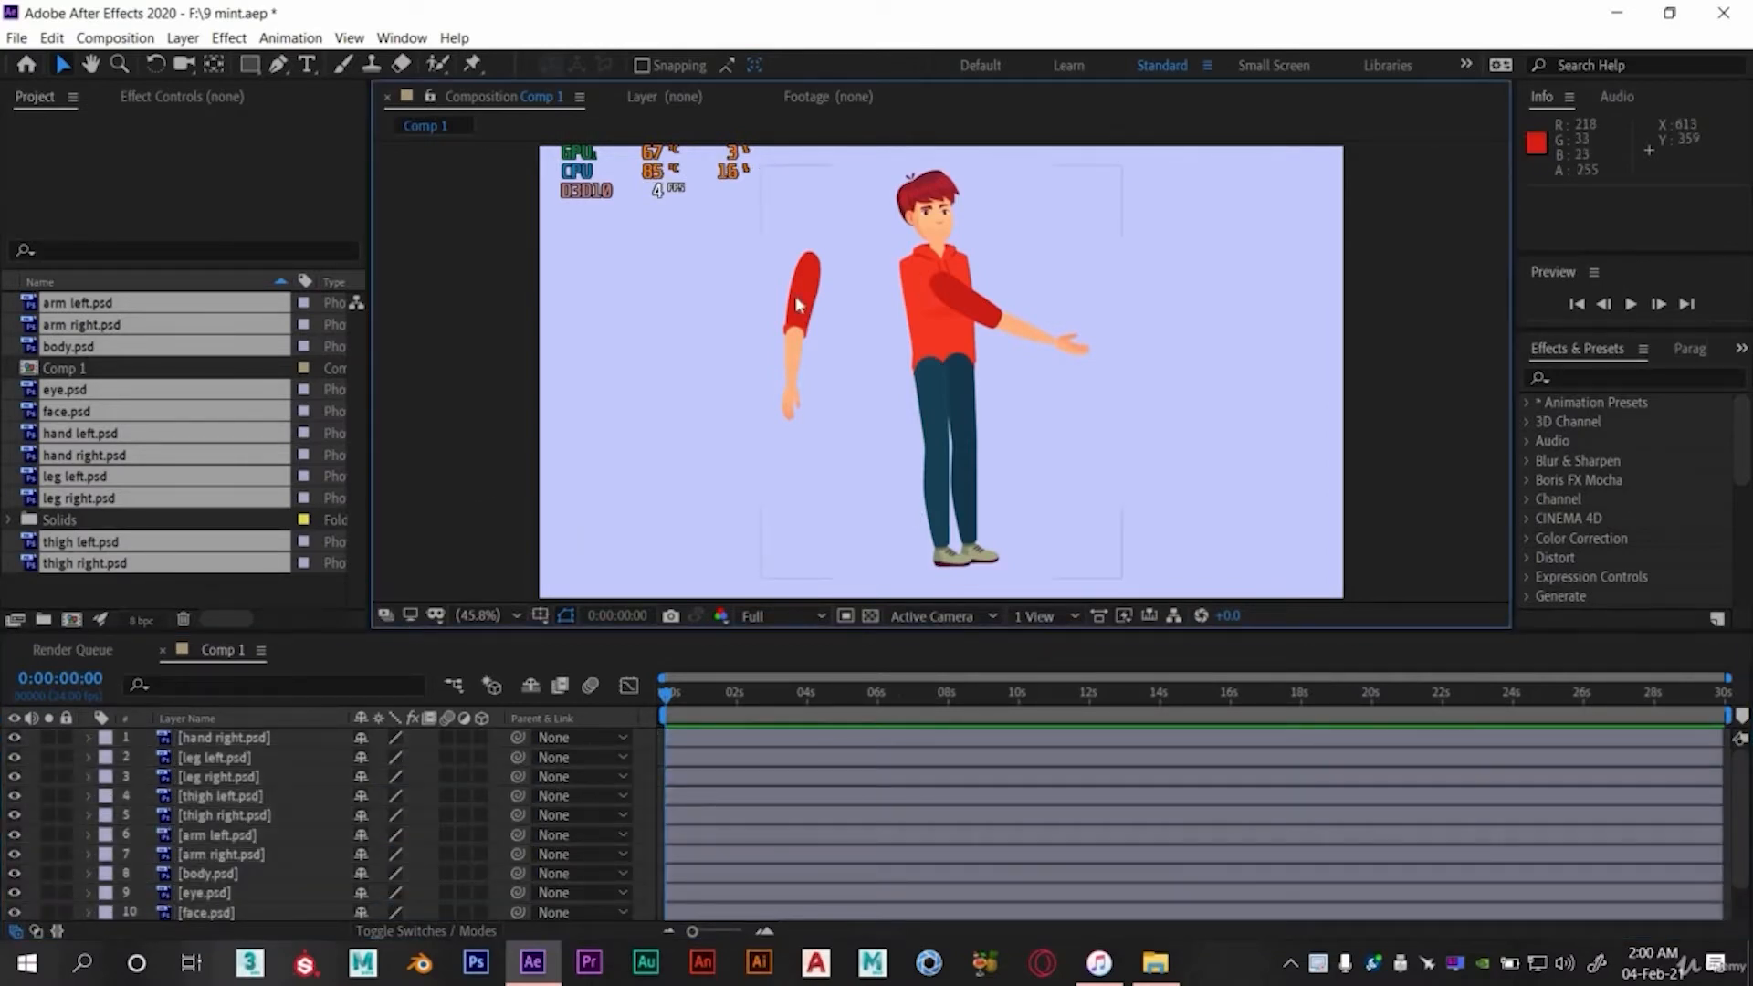
# - Hide and show the hand right and leg left layers to check which body part each one holds
pyautogui.click(494, 616)
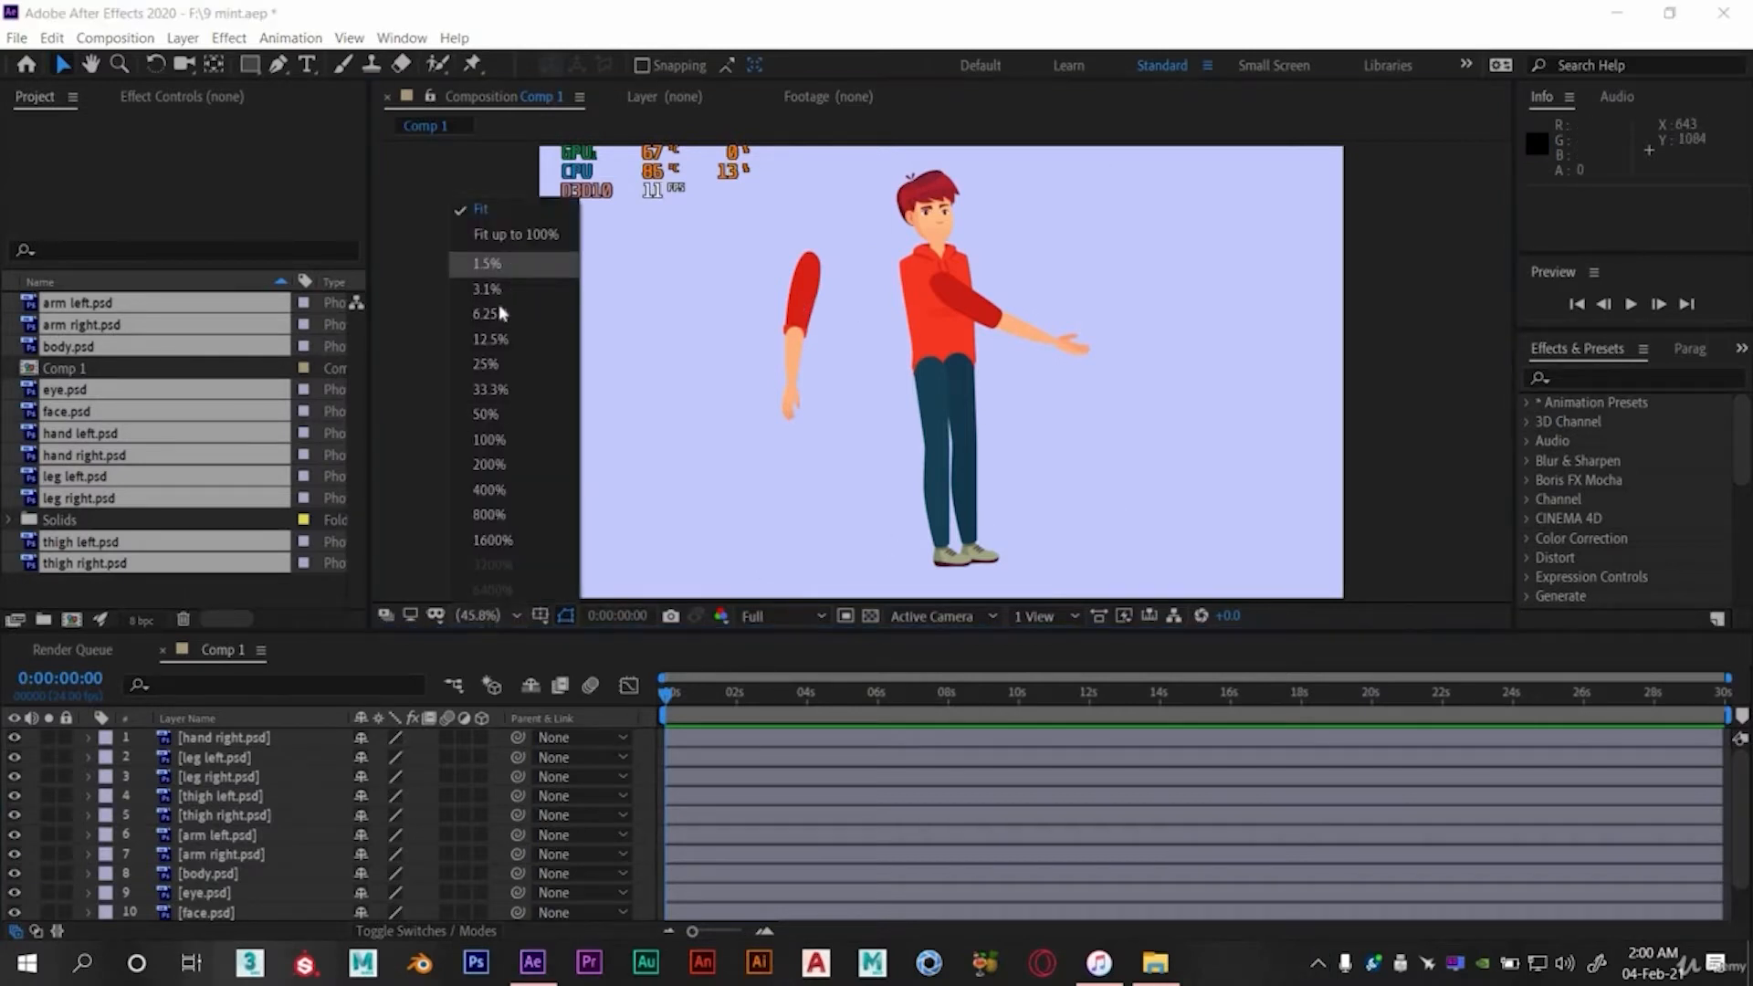
pyautogui.press('Escape')
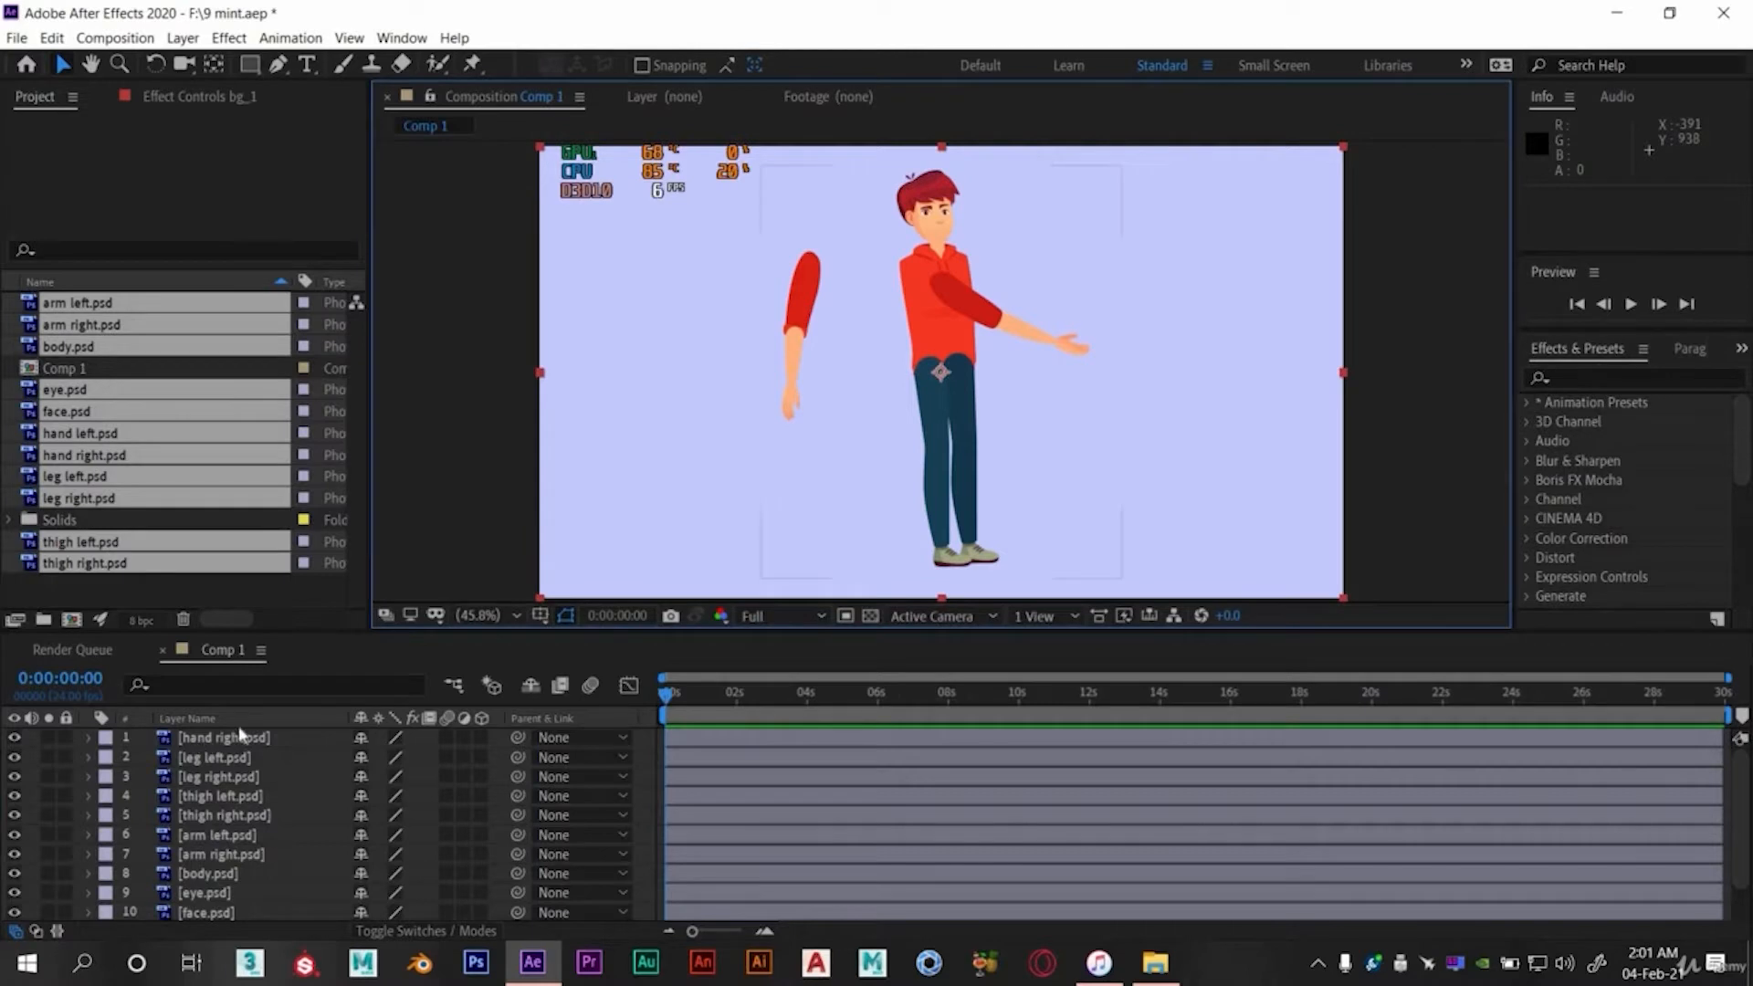
pyautogui.click(143, 735)
pyautogui.click(14, 738)
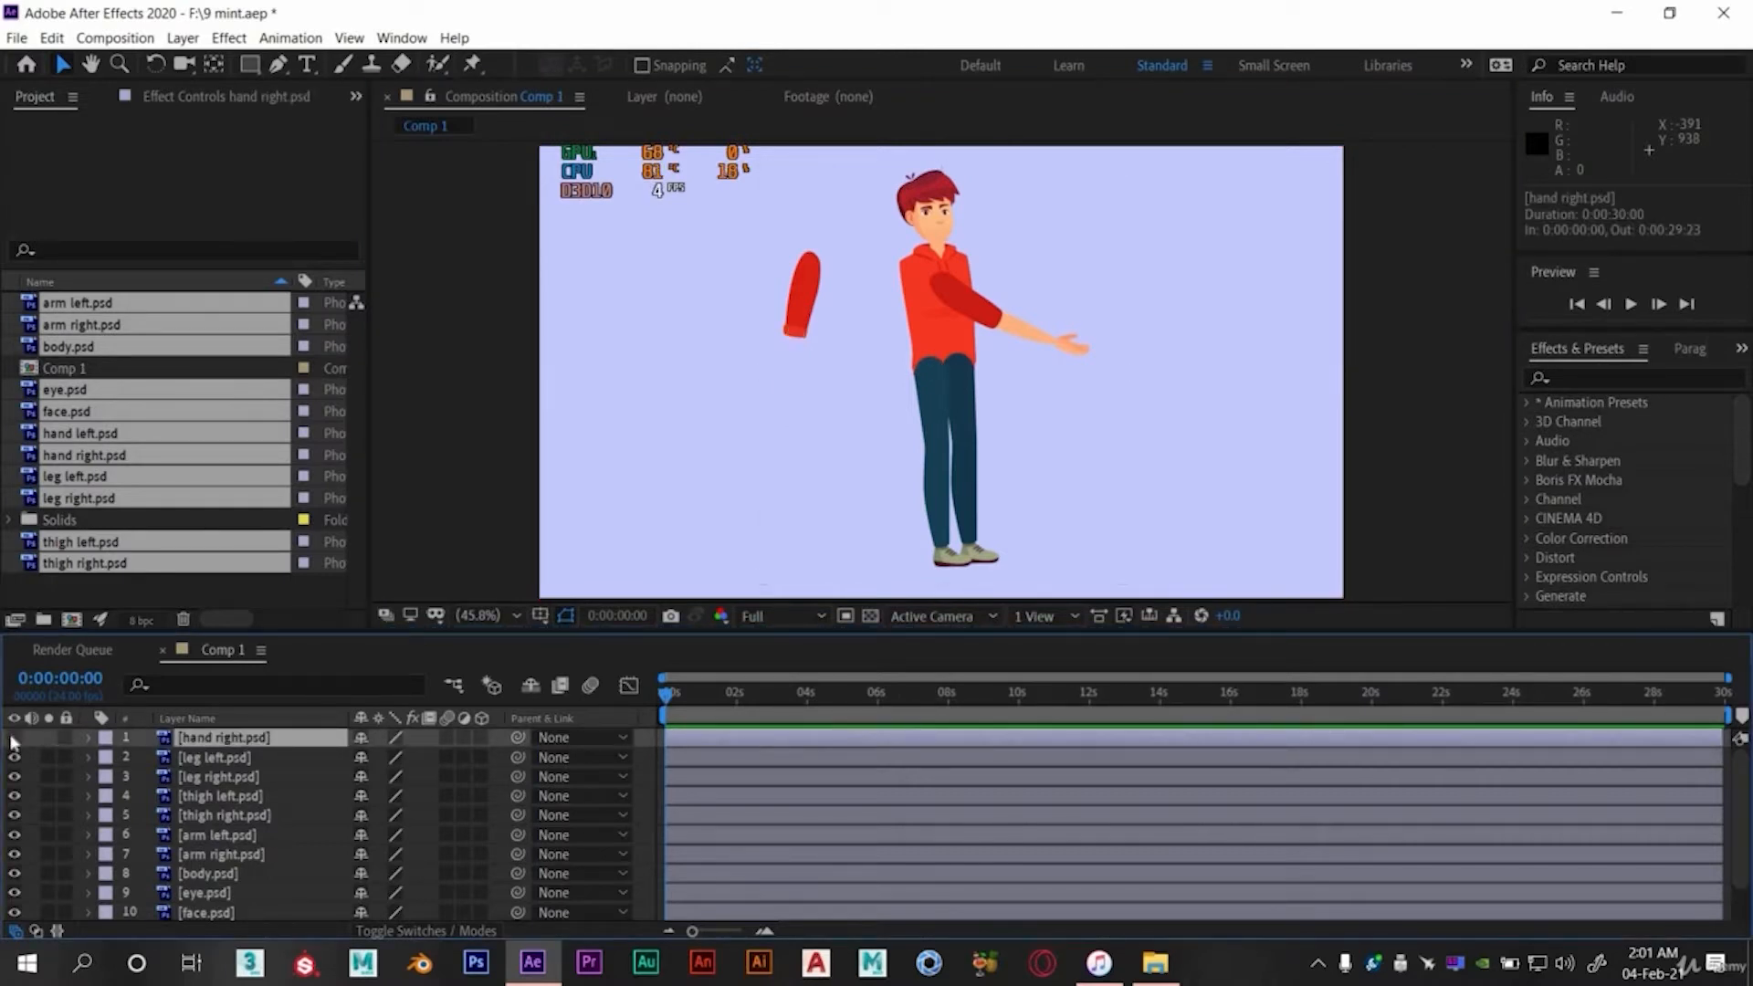
pyautogui.click(14, 738)
pyautogui.click(14, 738)
pyautogui.click(13, 738)
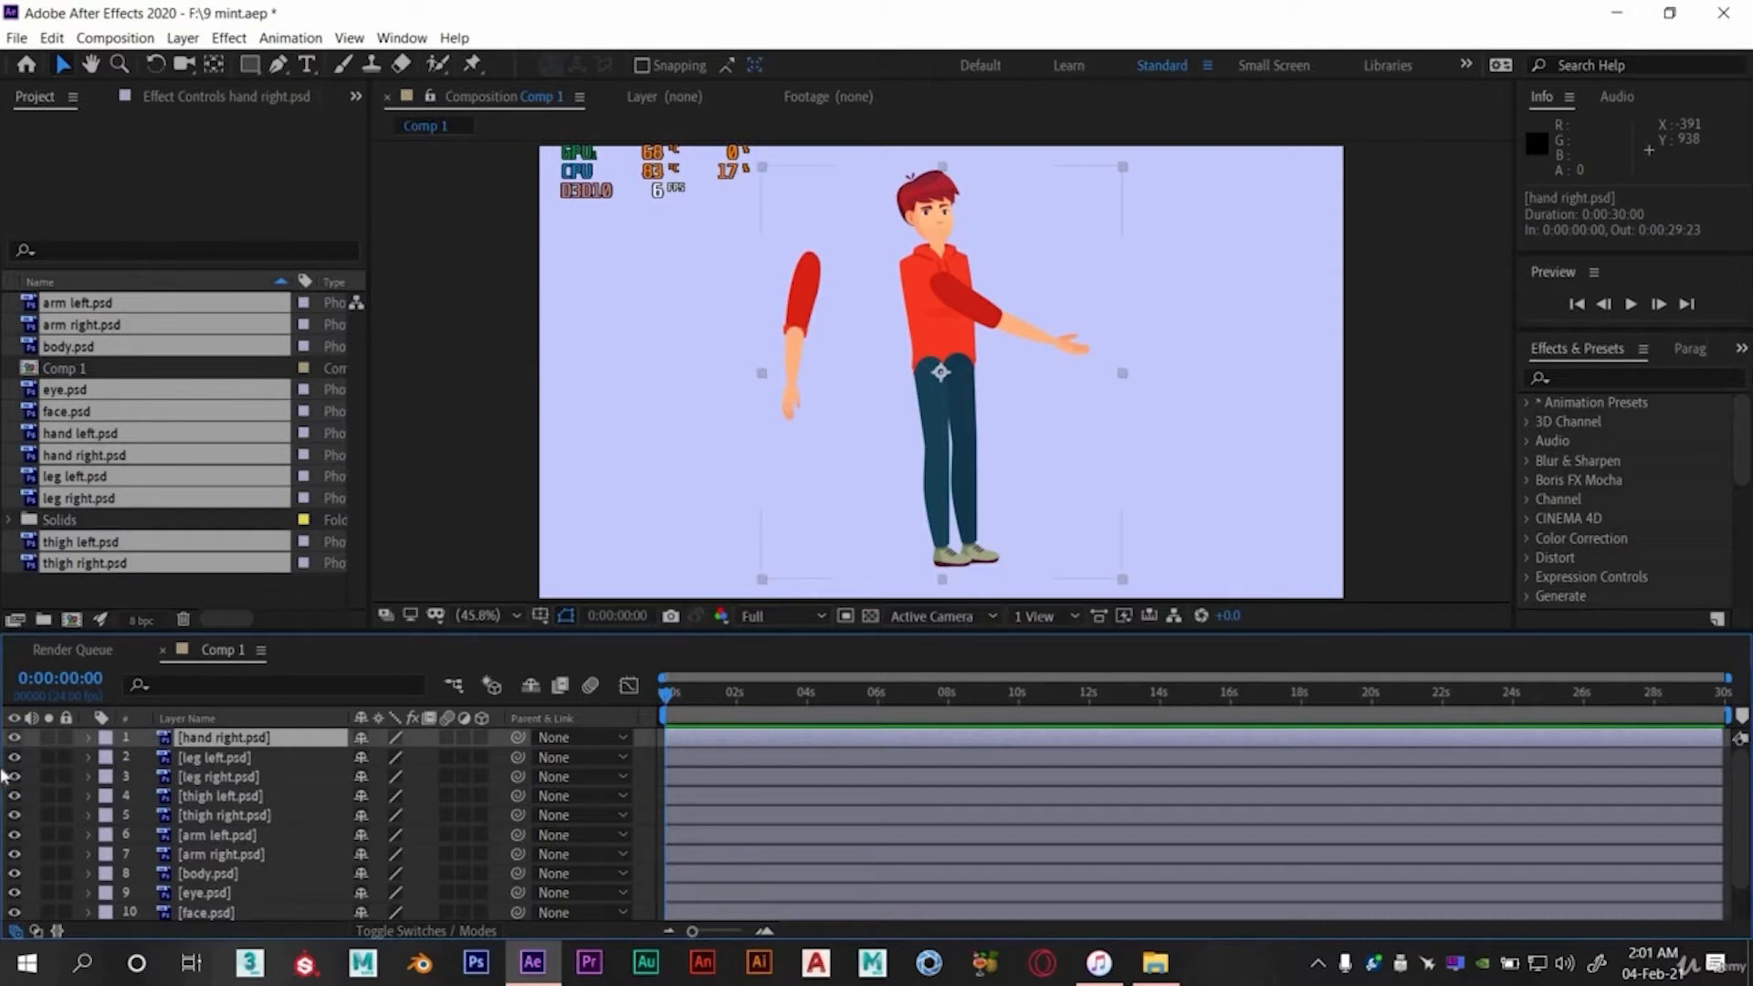
pyautogui.click(13, 759)
pyautogui.click(14, 758)
pyautogui.click(202, 874)
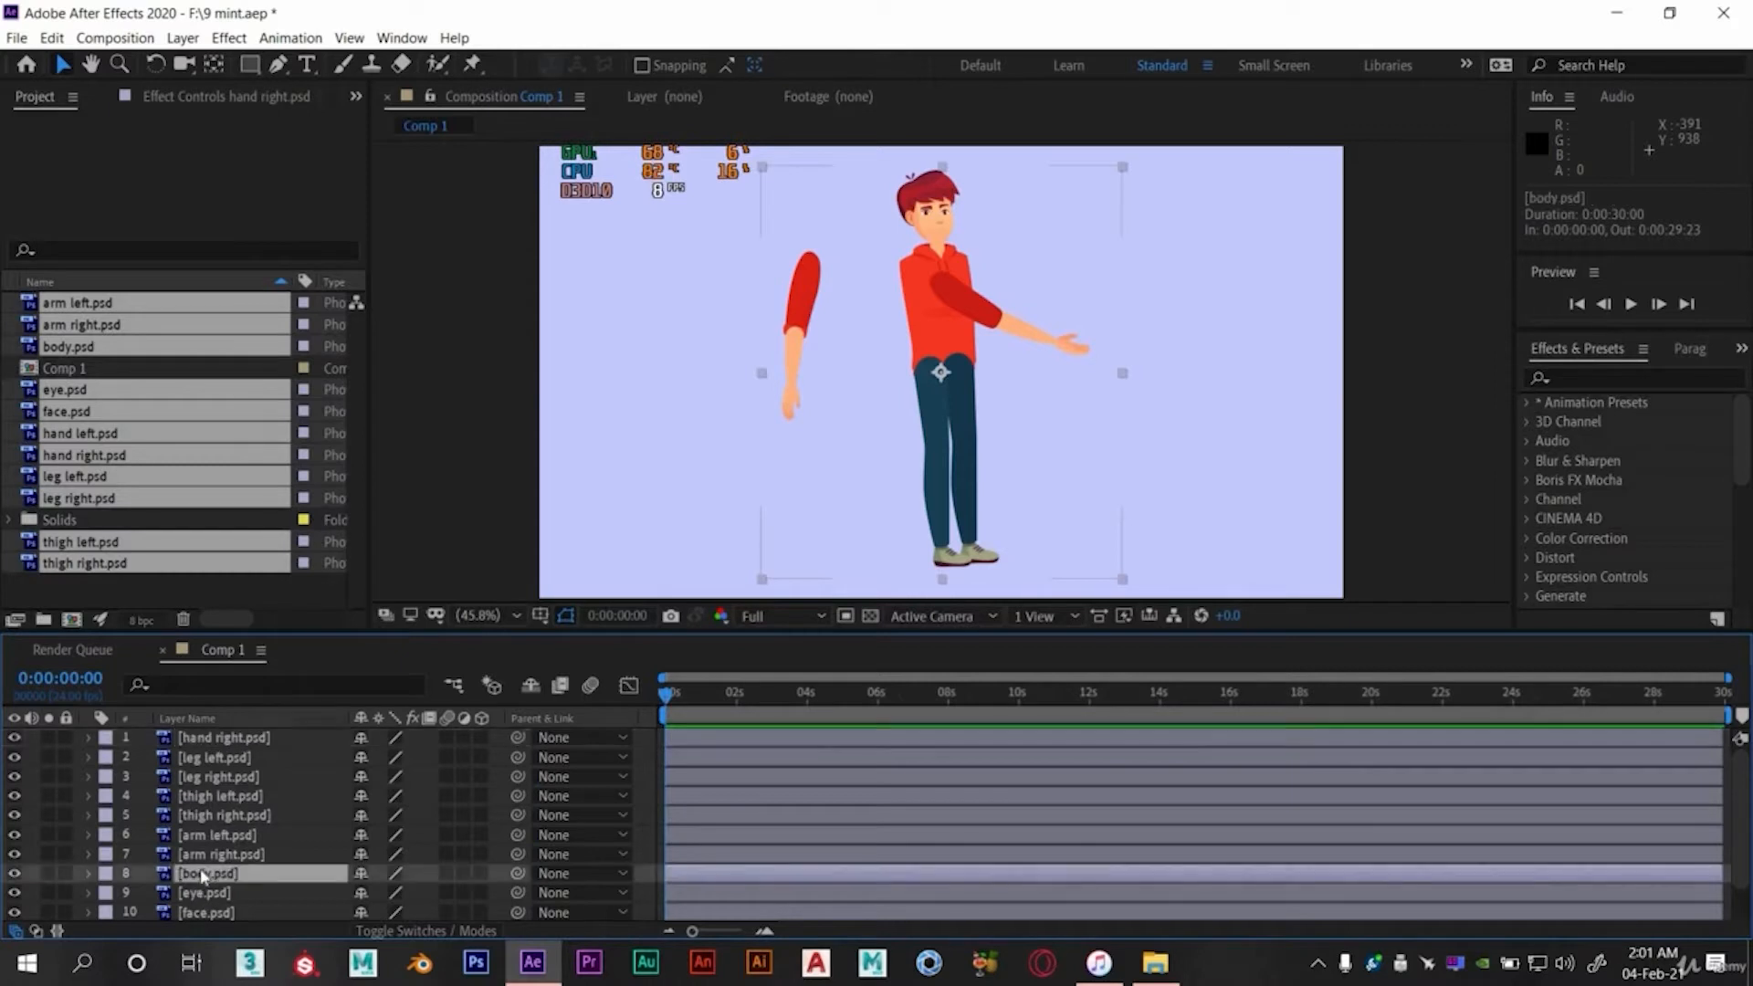
# - Pre-compose all eleven body-part layers, leaving out bg_1, into a new composition named "character 1"
pyautogui.click(213, 739)
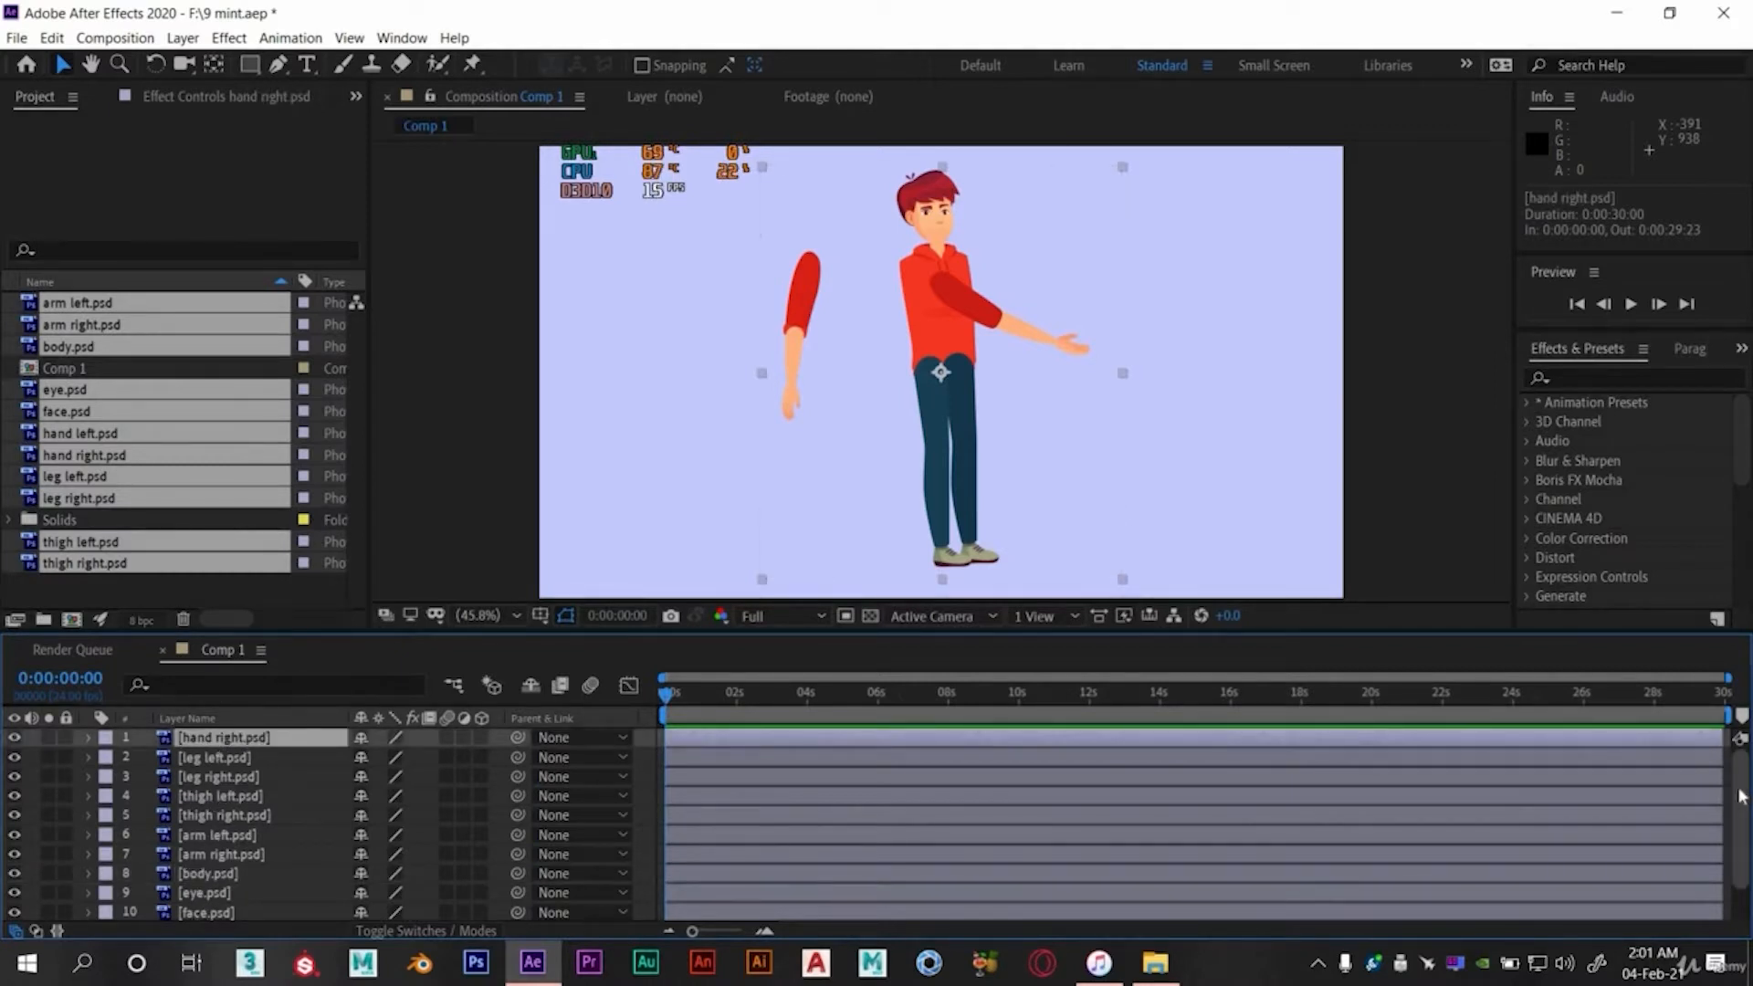
pyautogui.scroll(-2, 1746, 851)
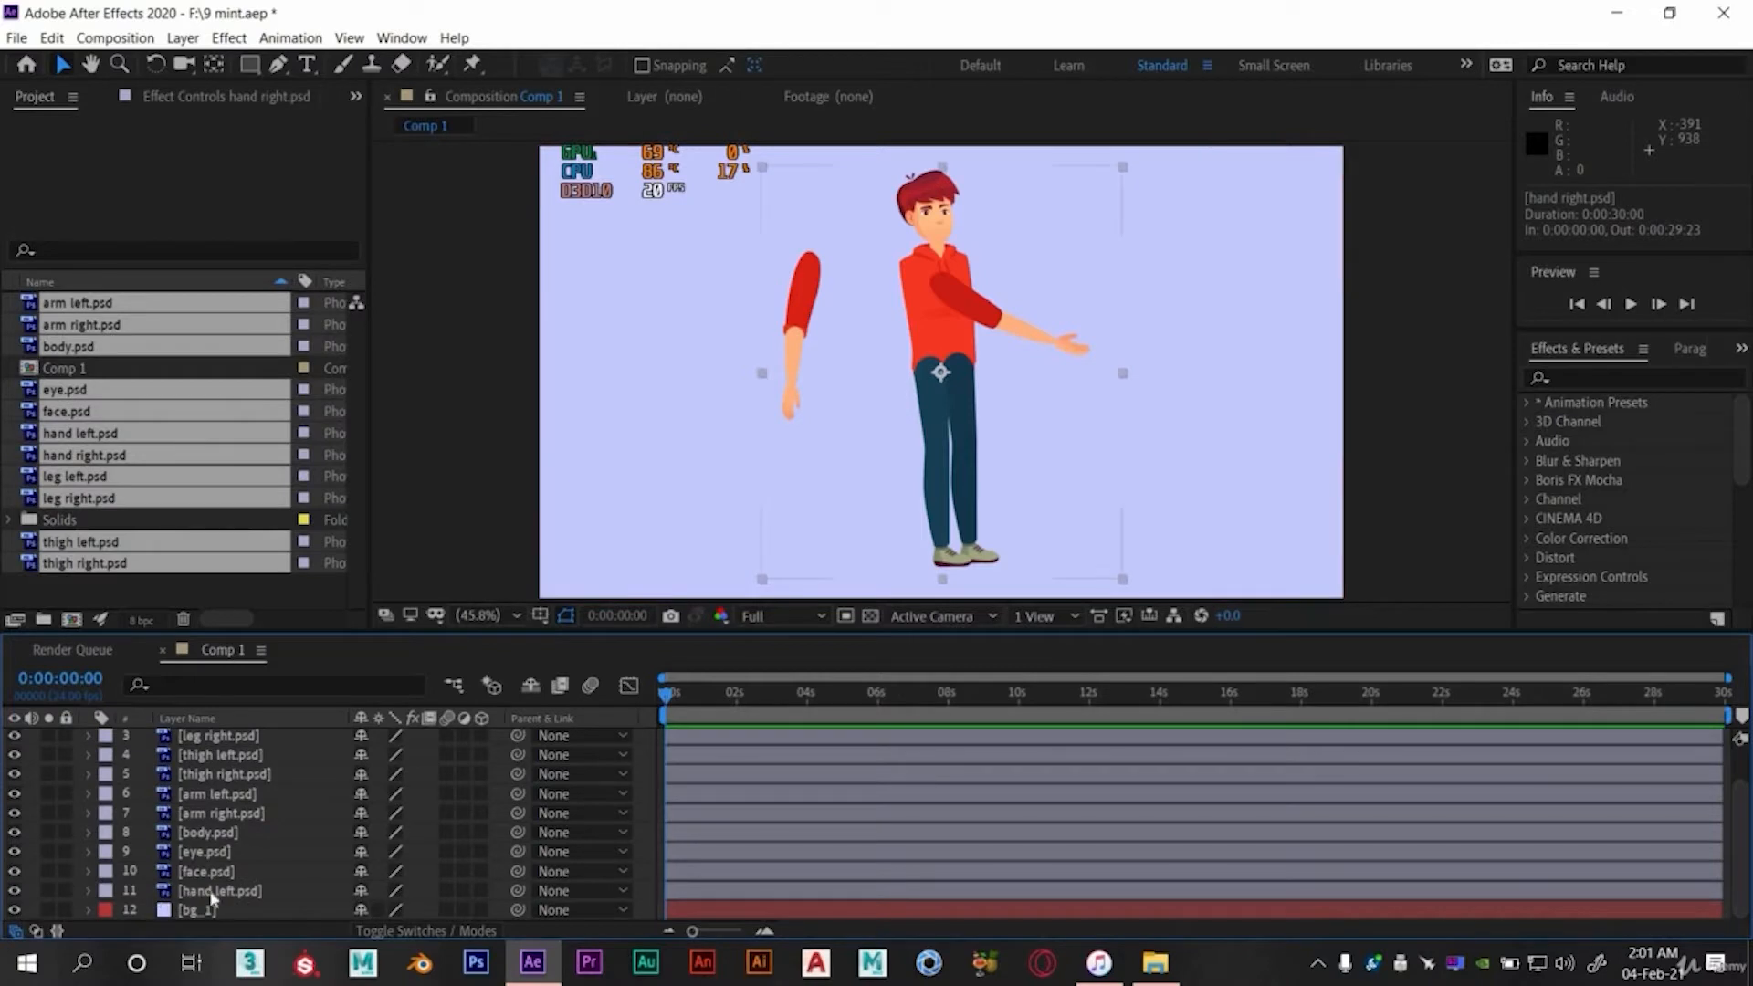
pyautogui.hotkey('ctrl', 'a')
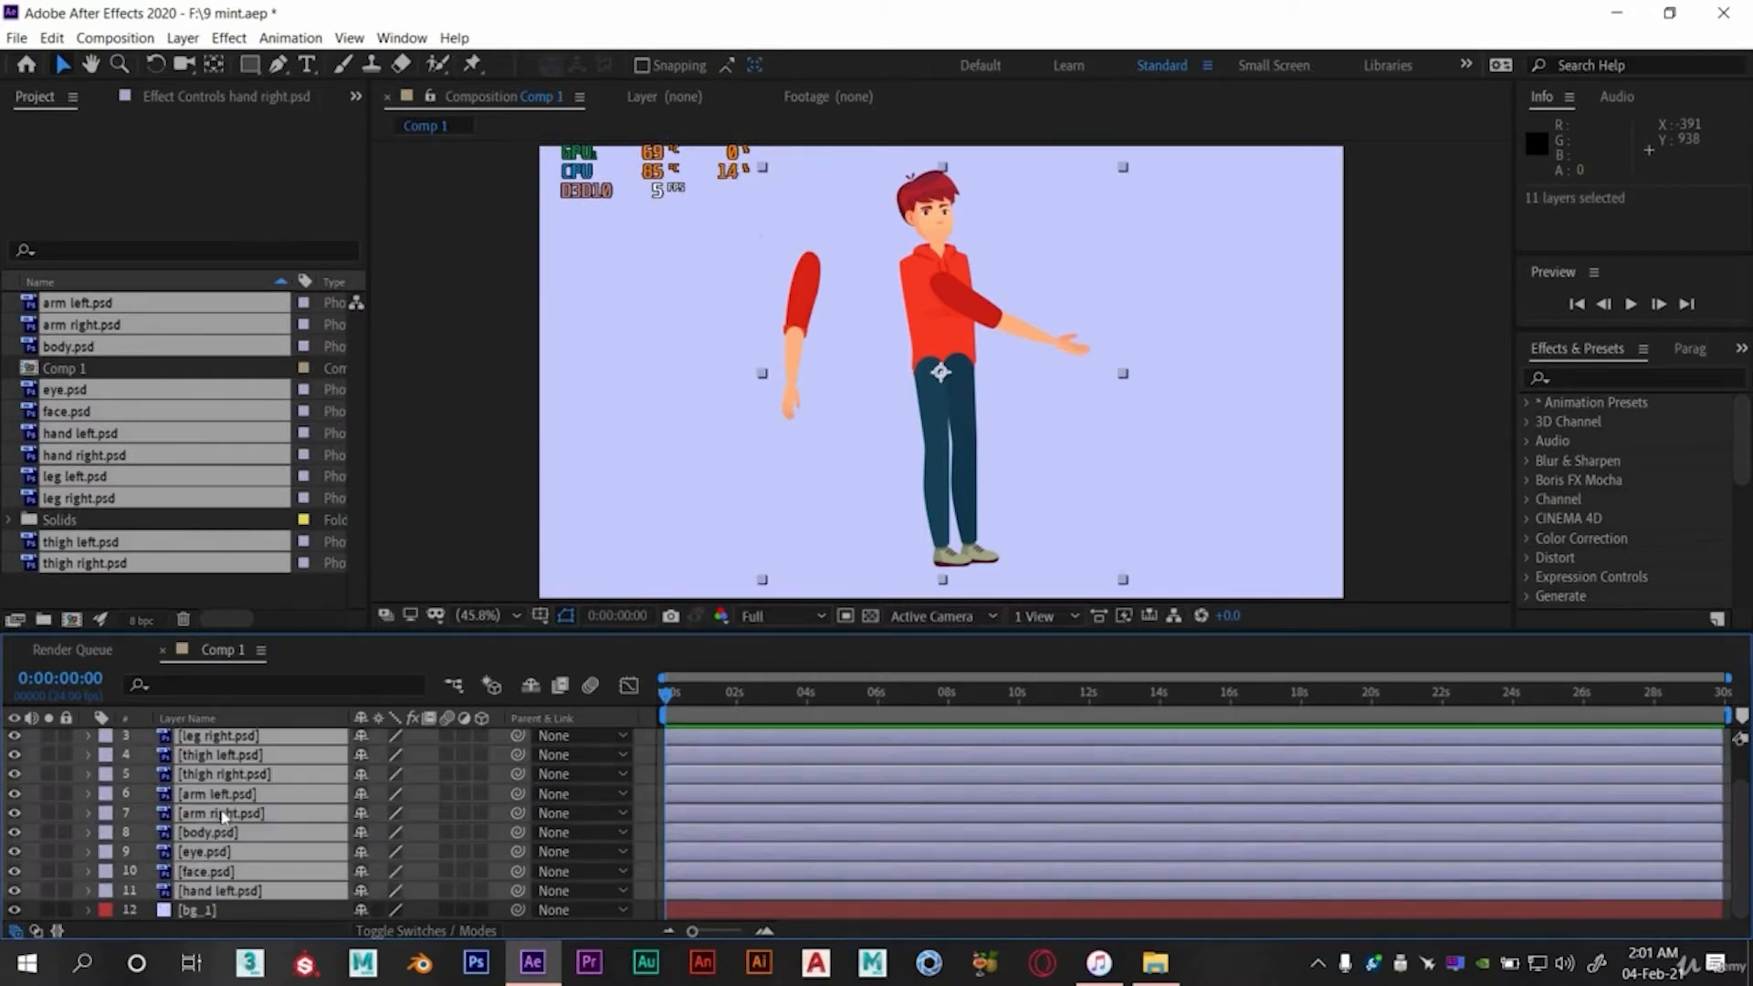
pyautogui.rightClick(221, 816)
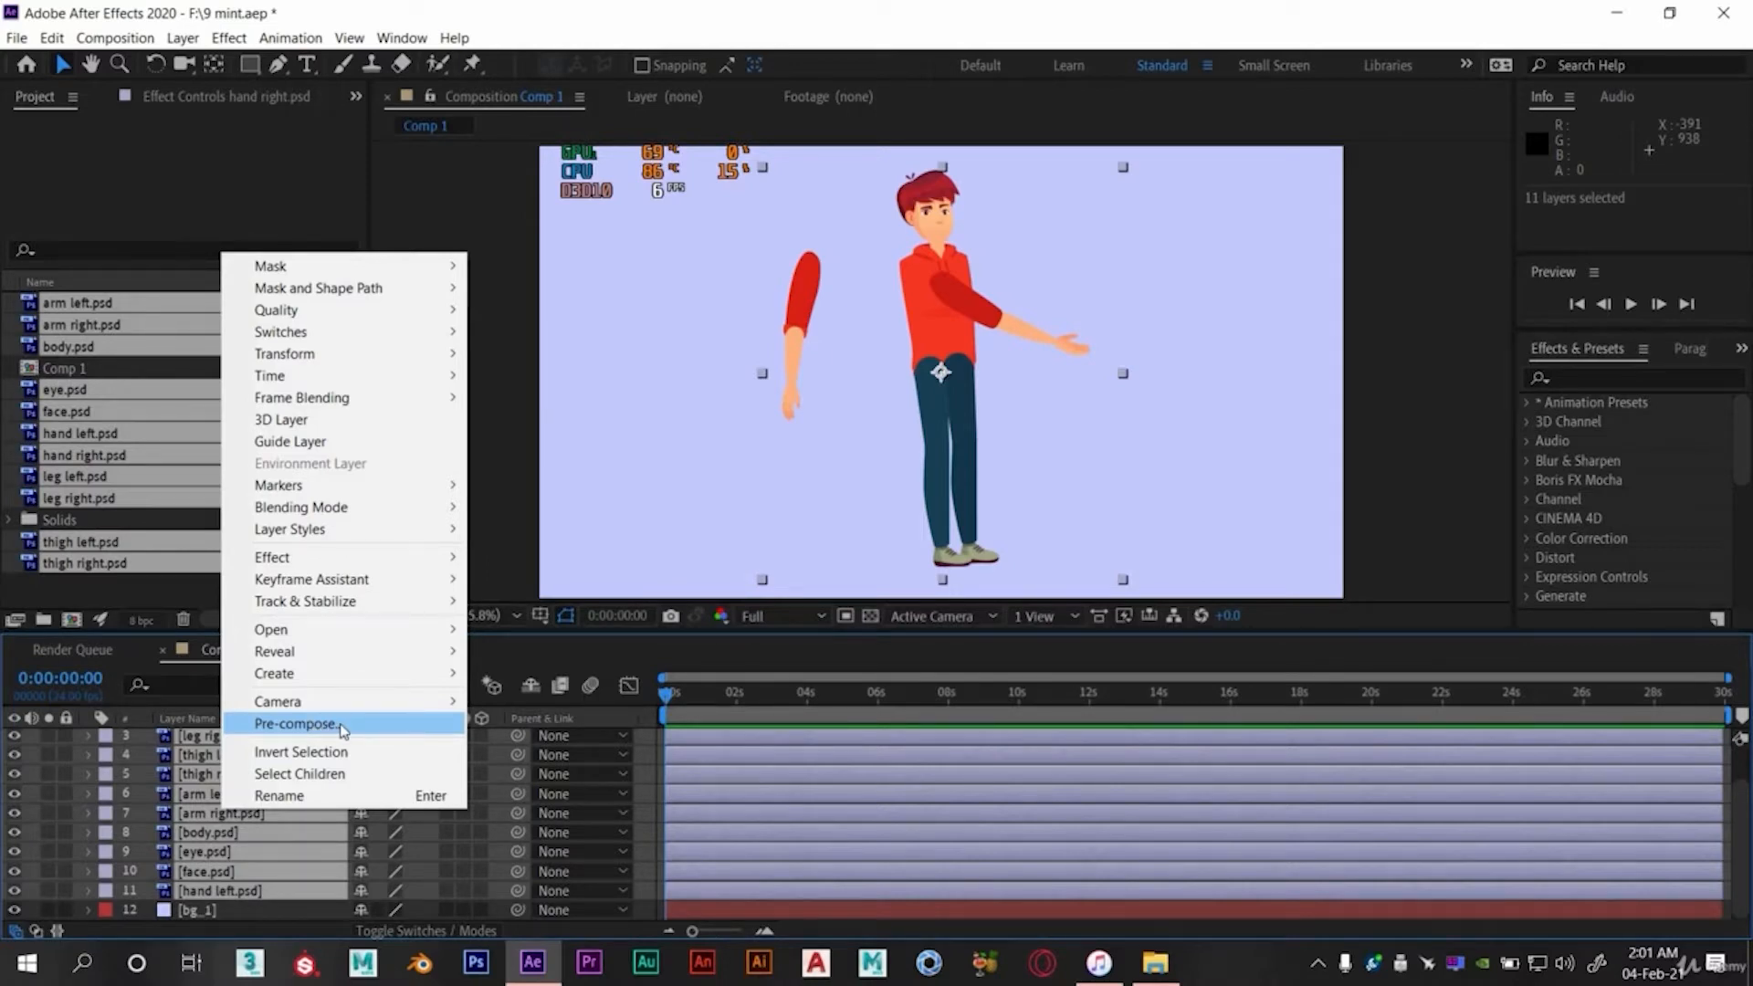
pyautogui.click(340, 728)
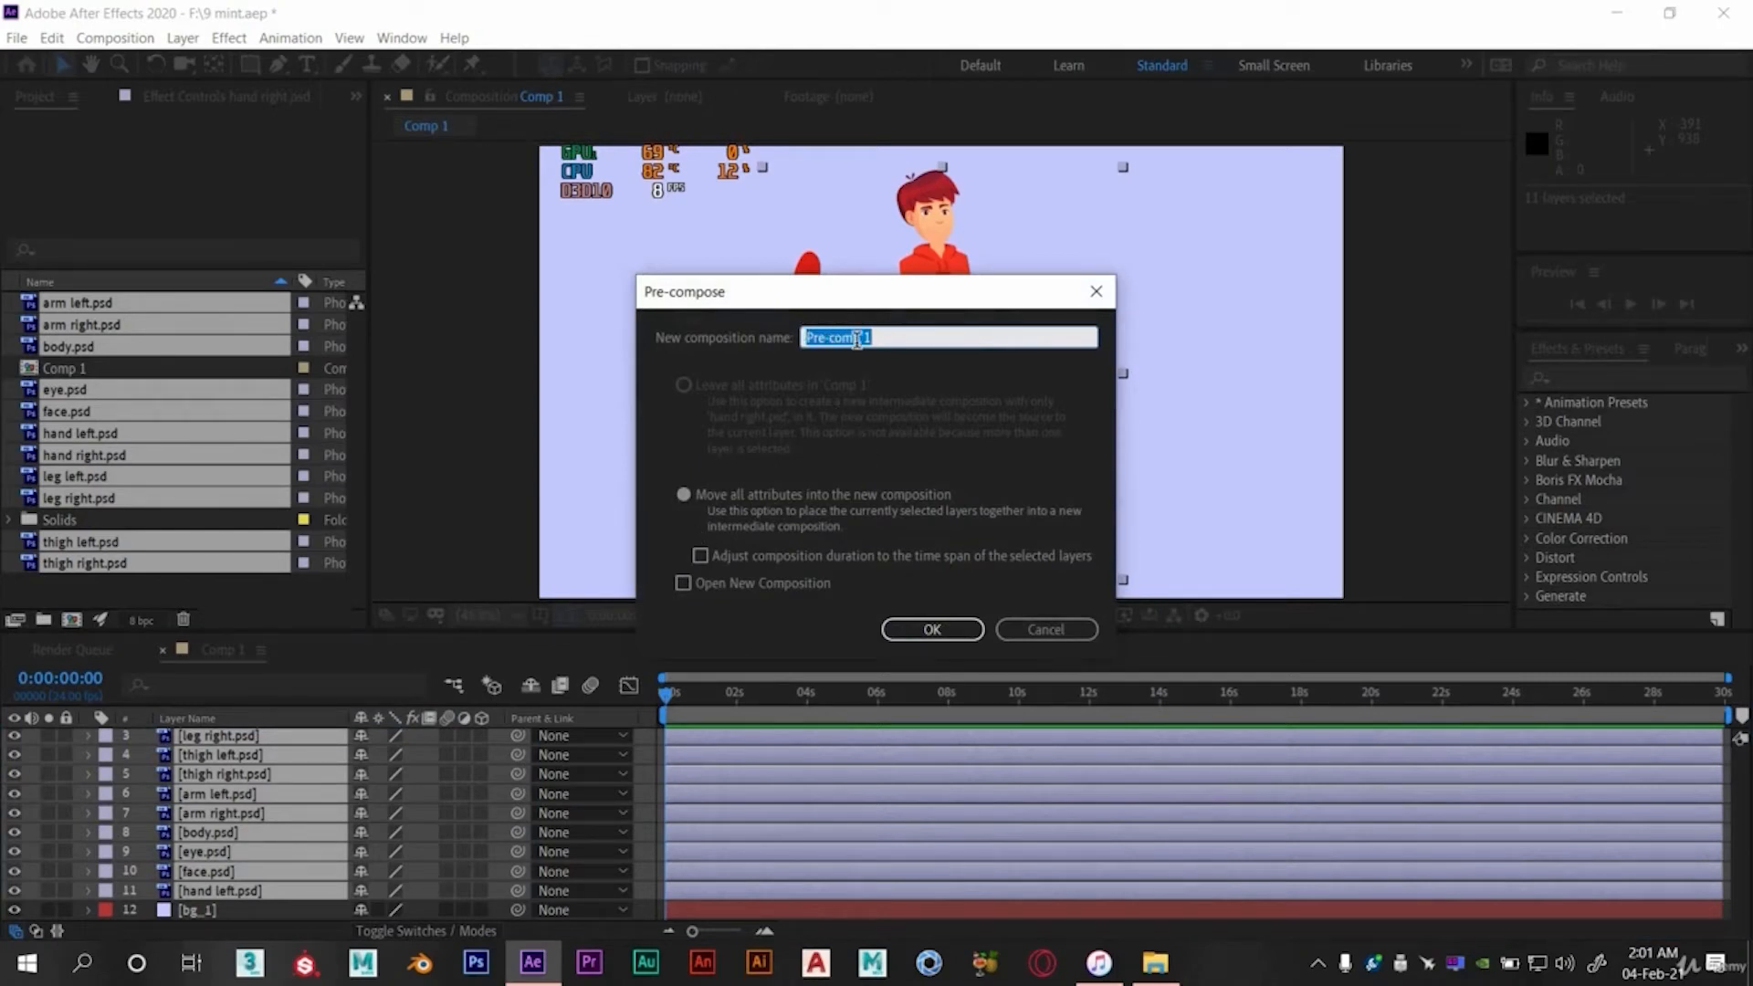
pyautogui.write('character')
pyautogui.click(941, 630)
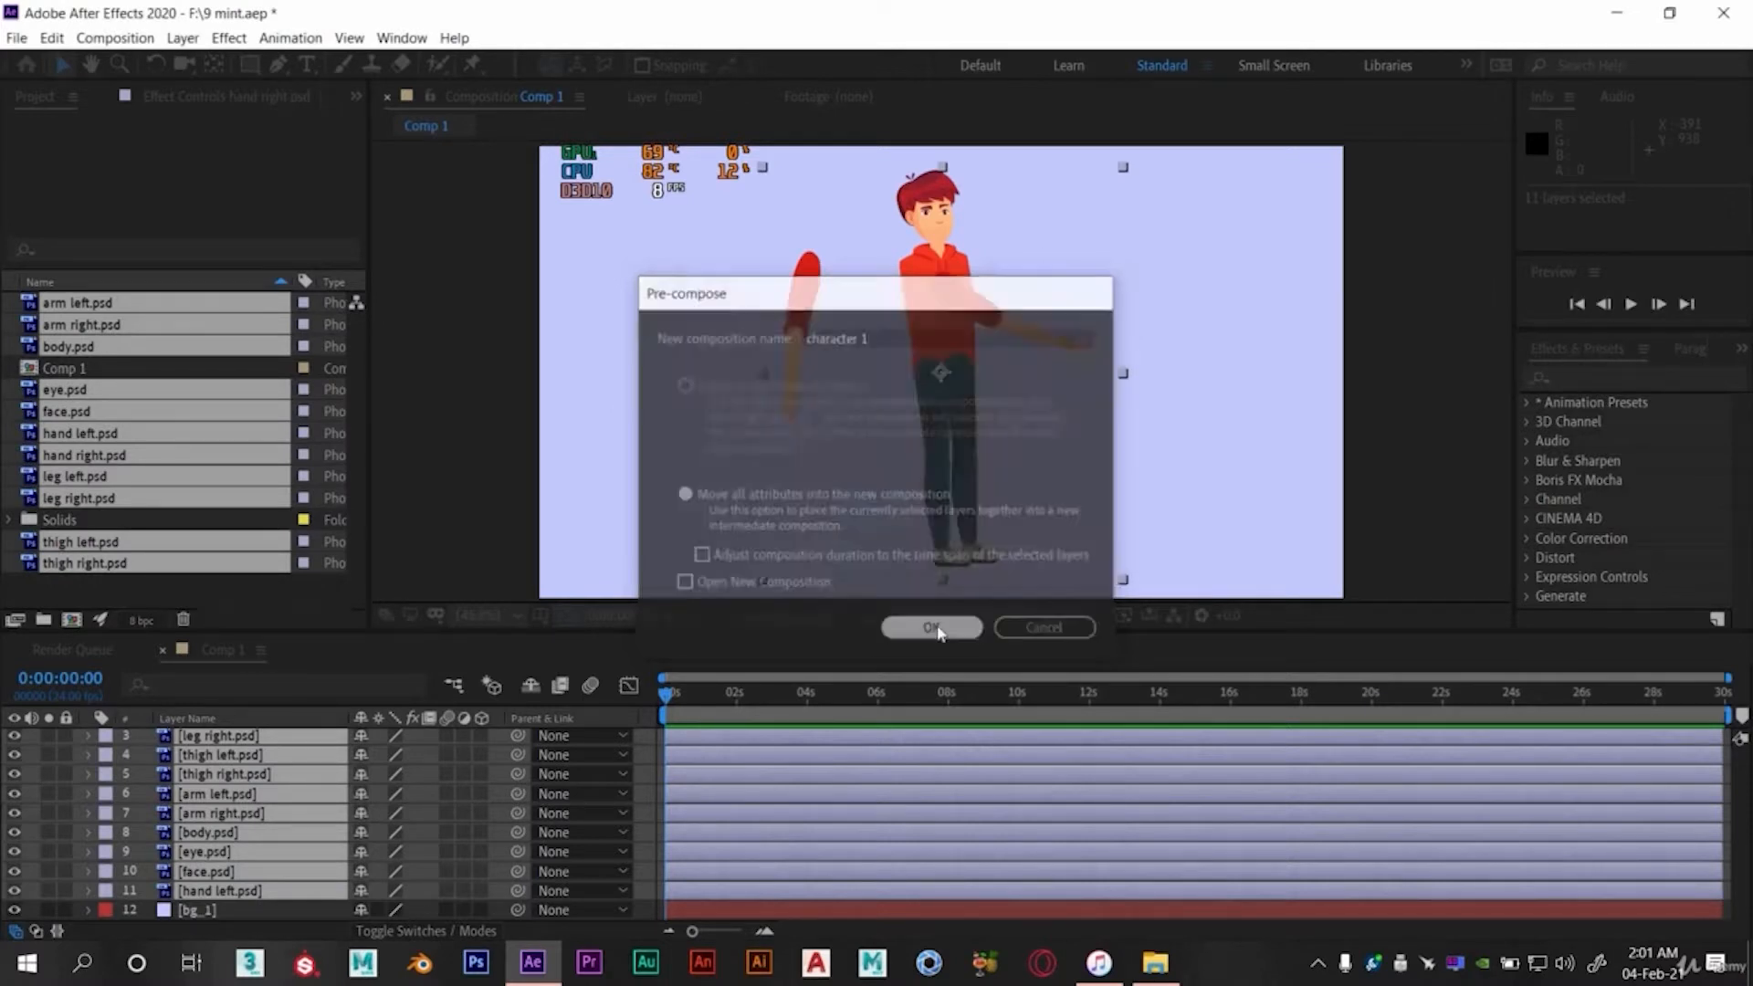
pyautogui.click(233, 778)
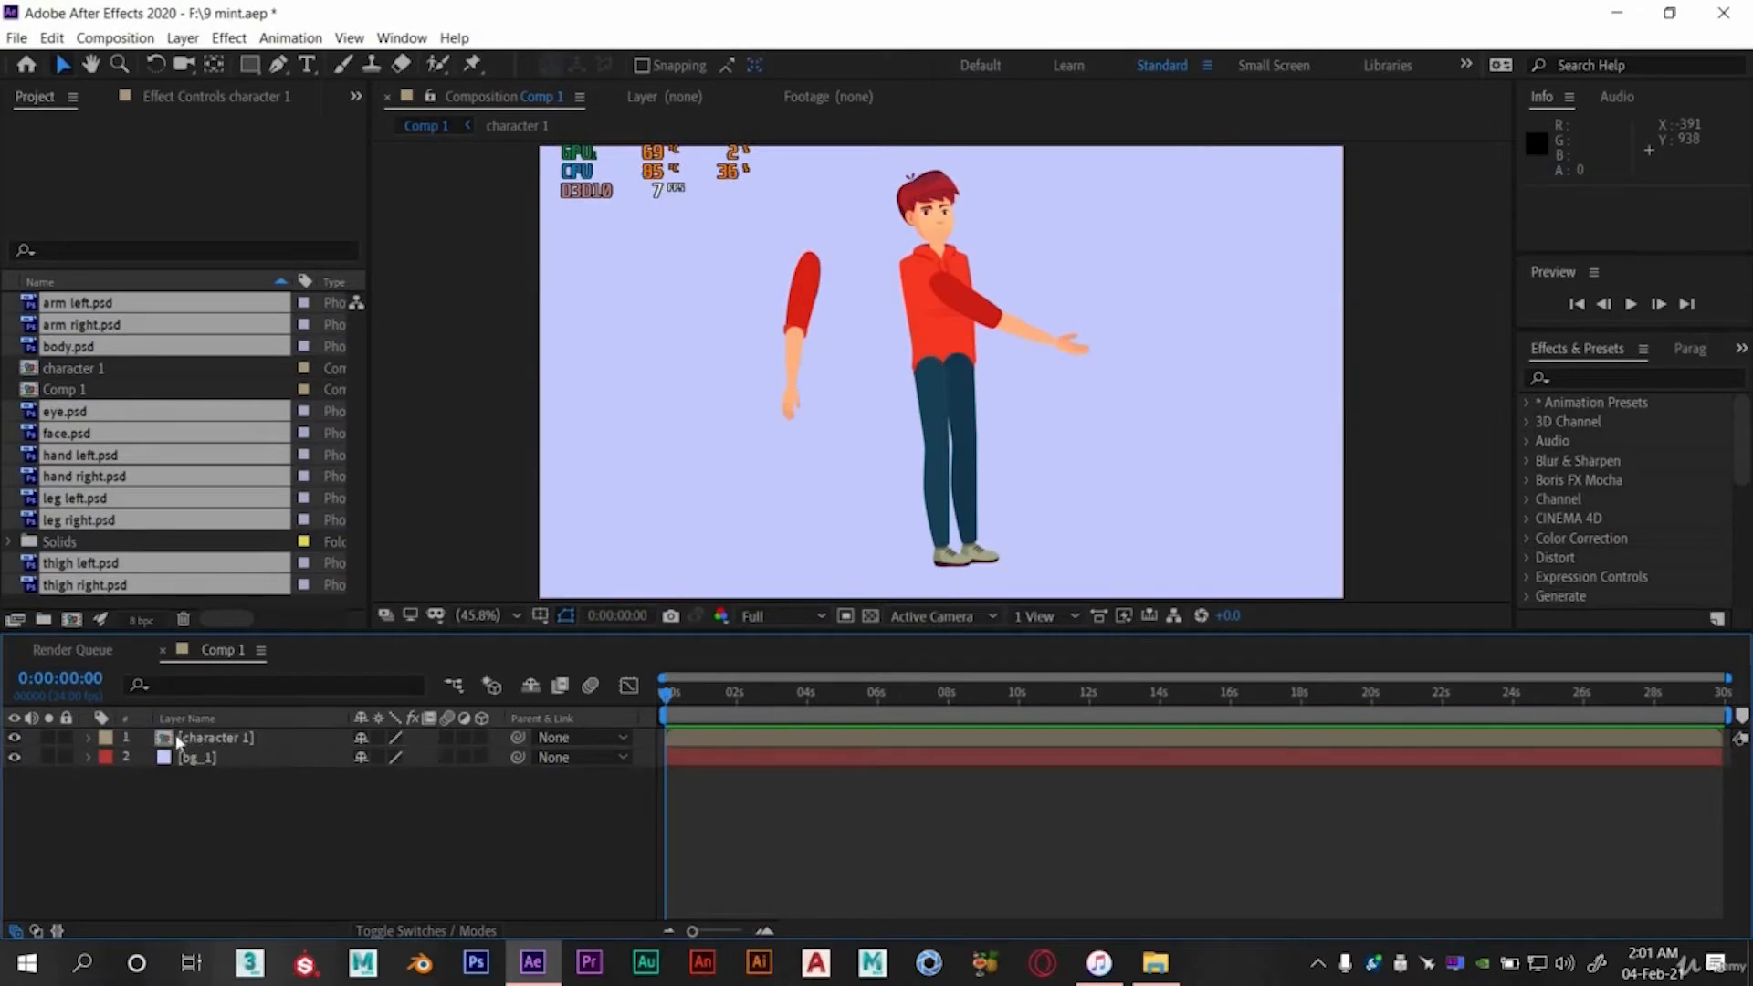
# - Open the character 1 pre-composition to work on its individual body-part layers
pyautogui.click(188, 738)
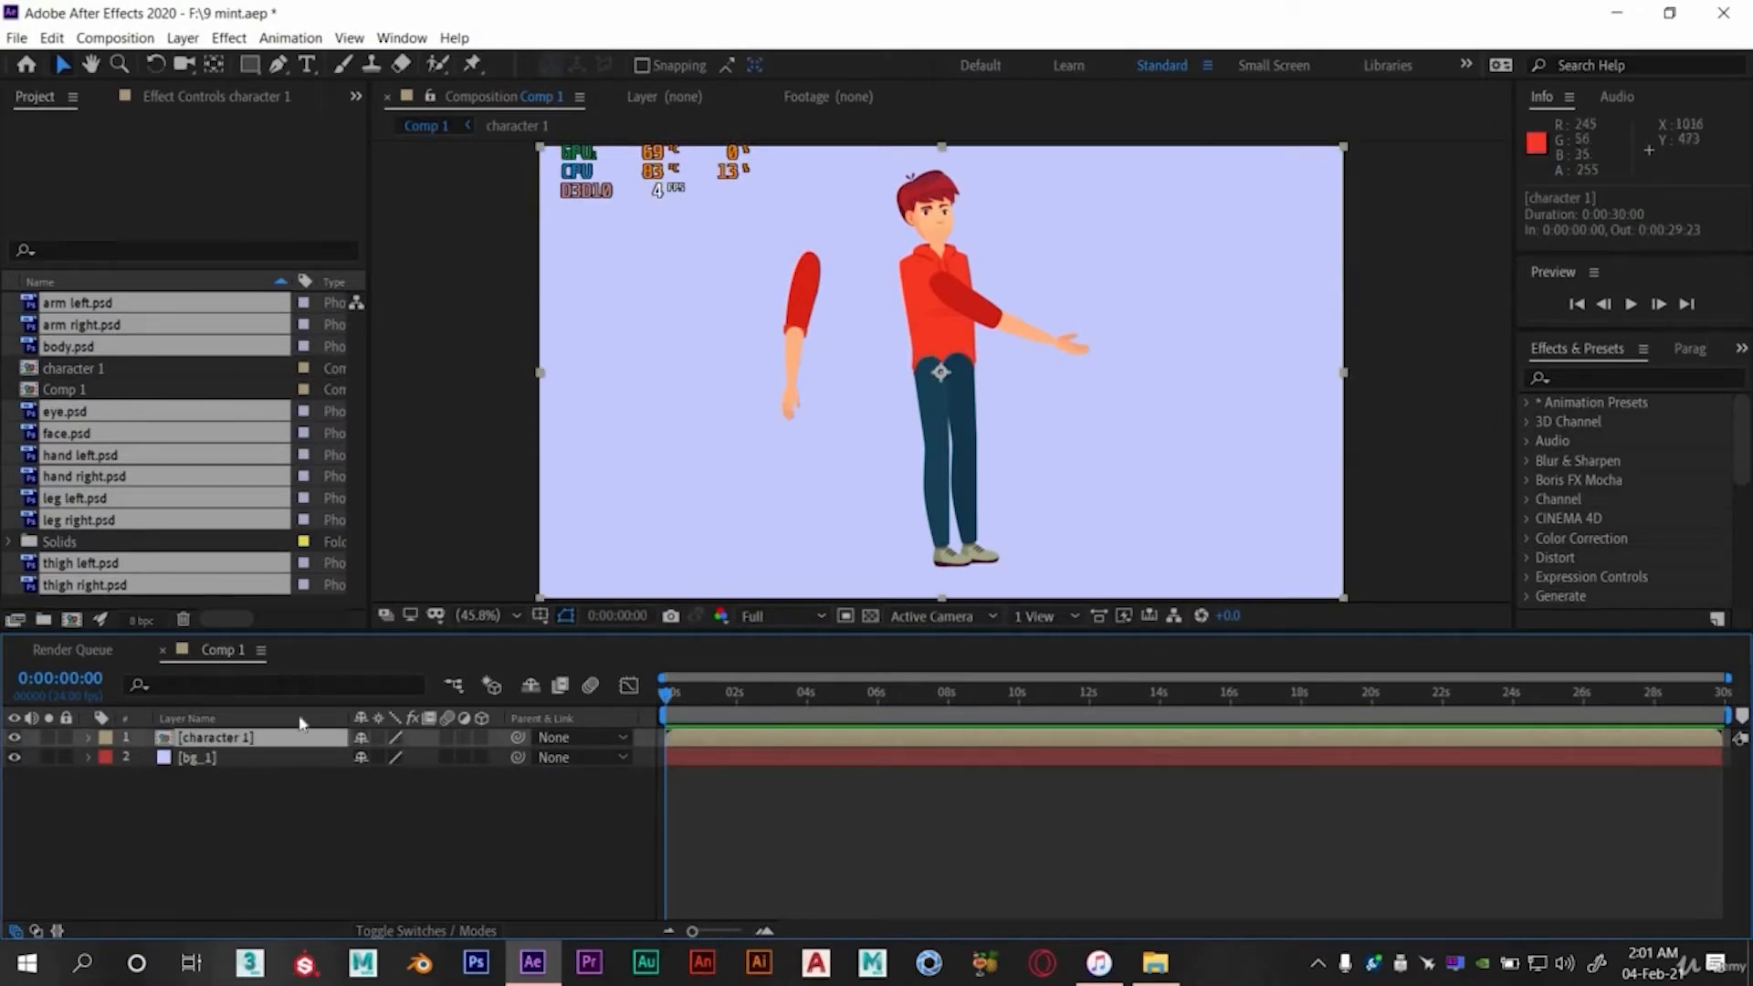
pyautogui.doubleClick(226, 740)
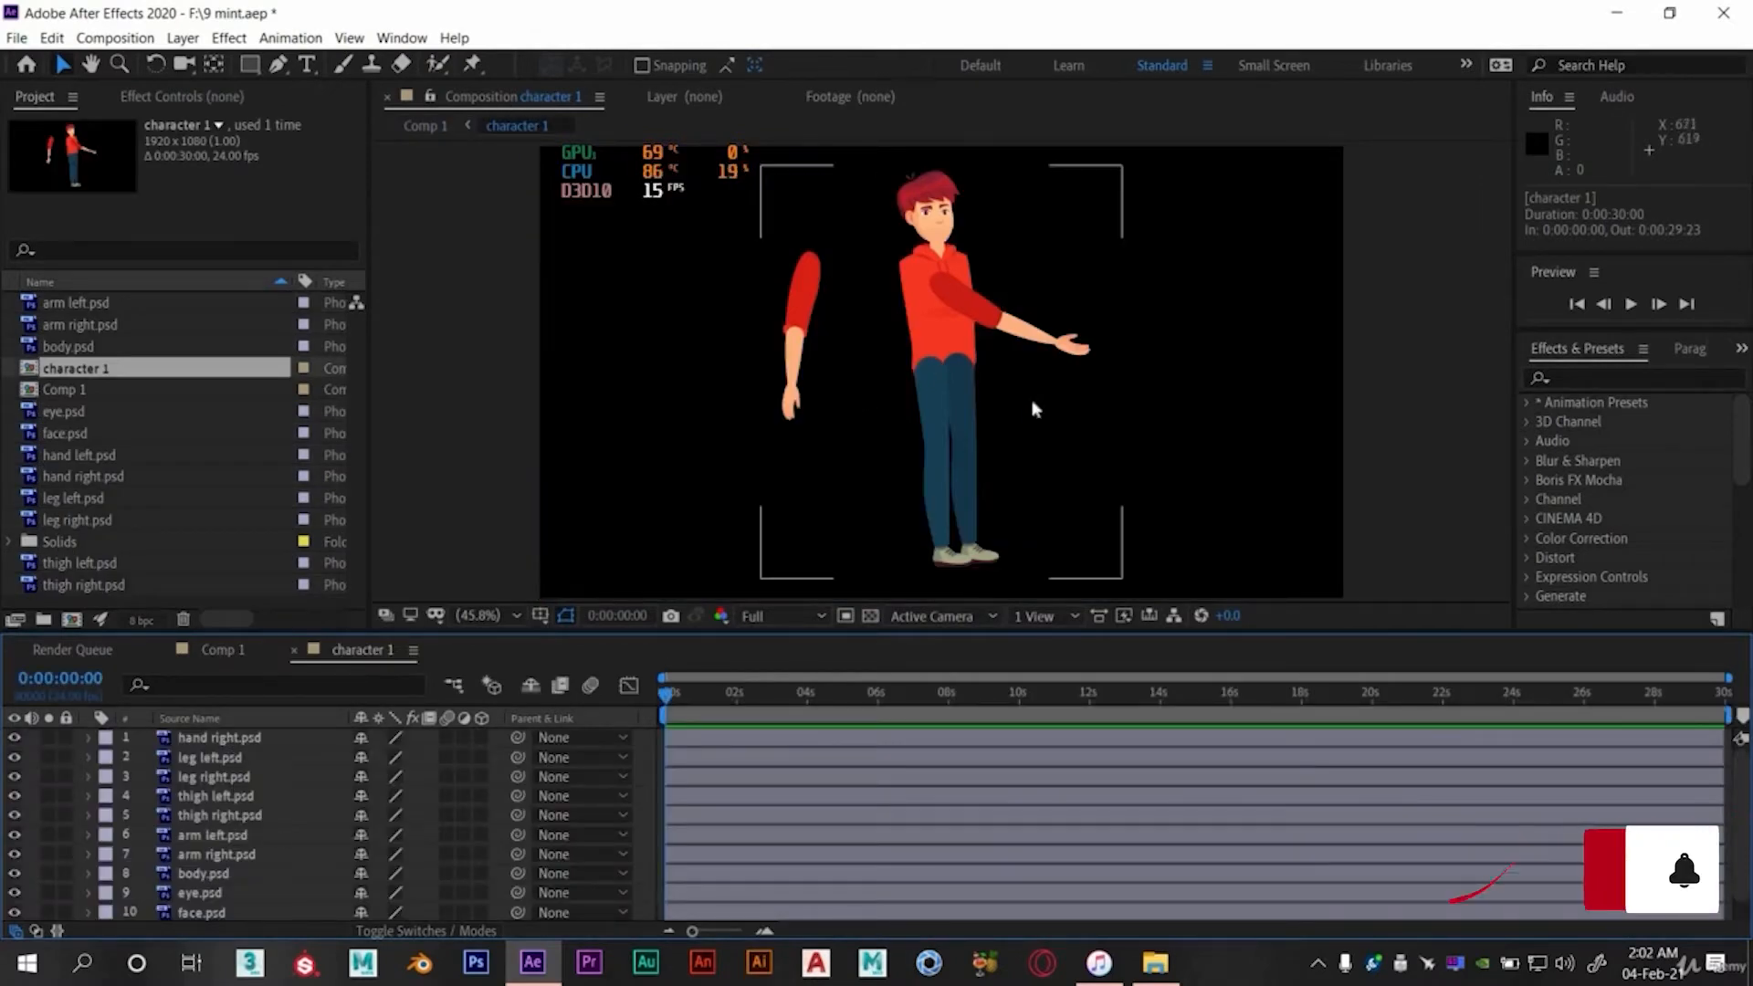
pyautogui.click(226, 651)
pyautogui.click(339, 653)
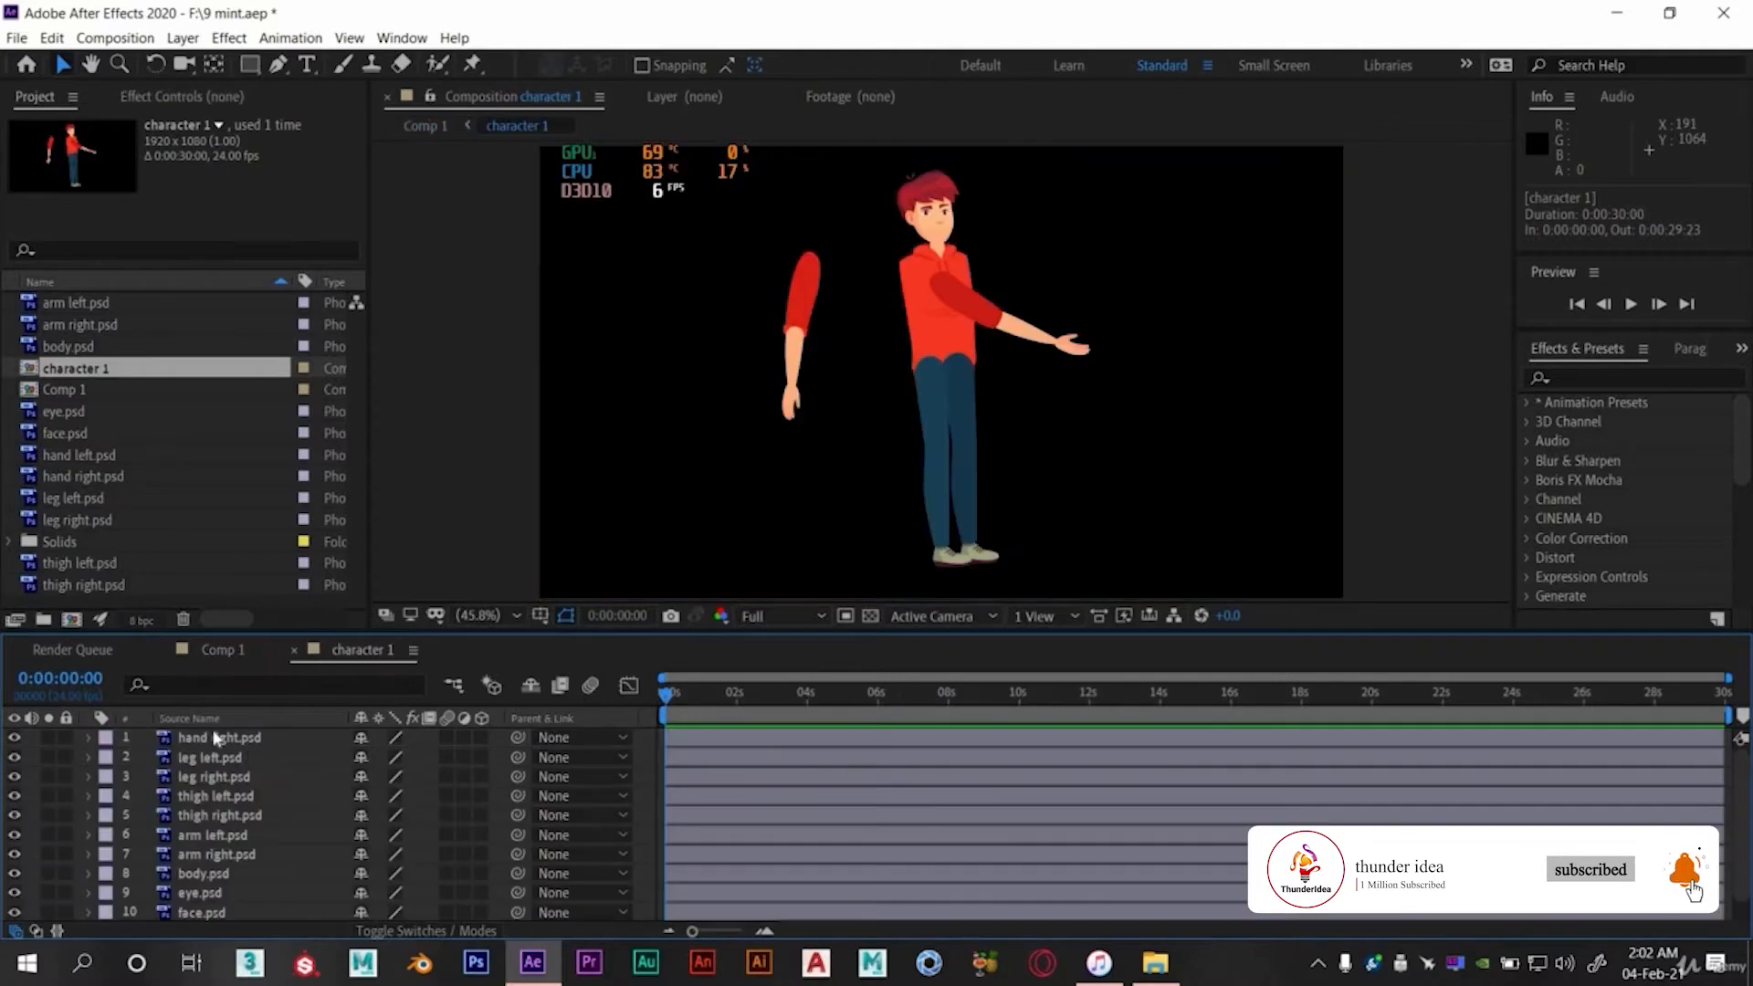
# - Check the hand right and leg left layers by toggling their visibility, and move arm right.psd directly below hand right.psd
pyautogui.click(210, 740)
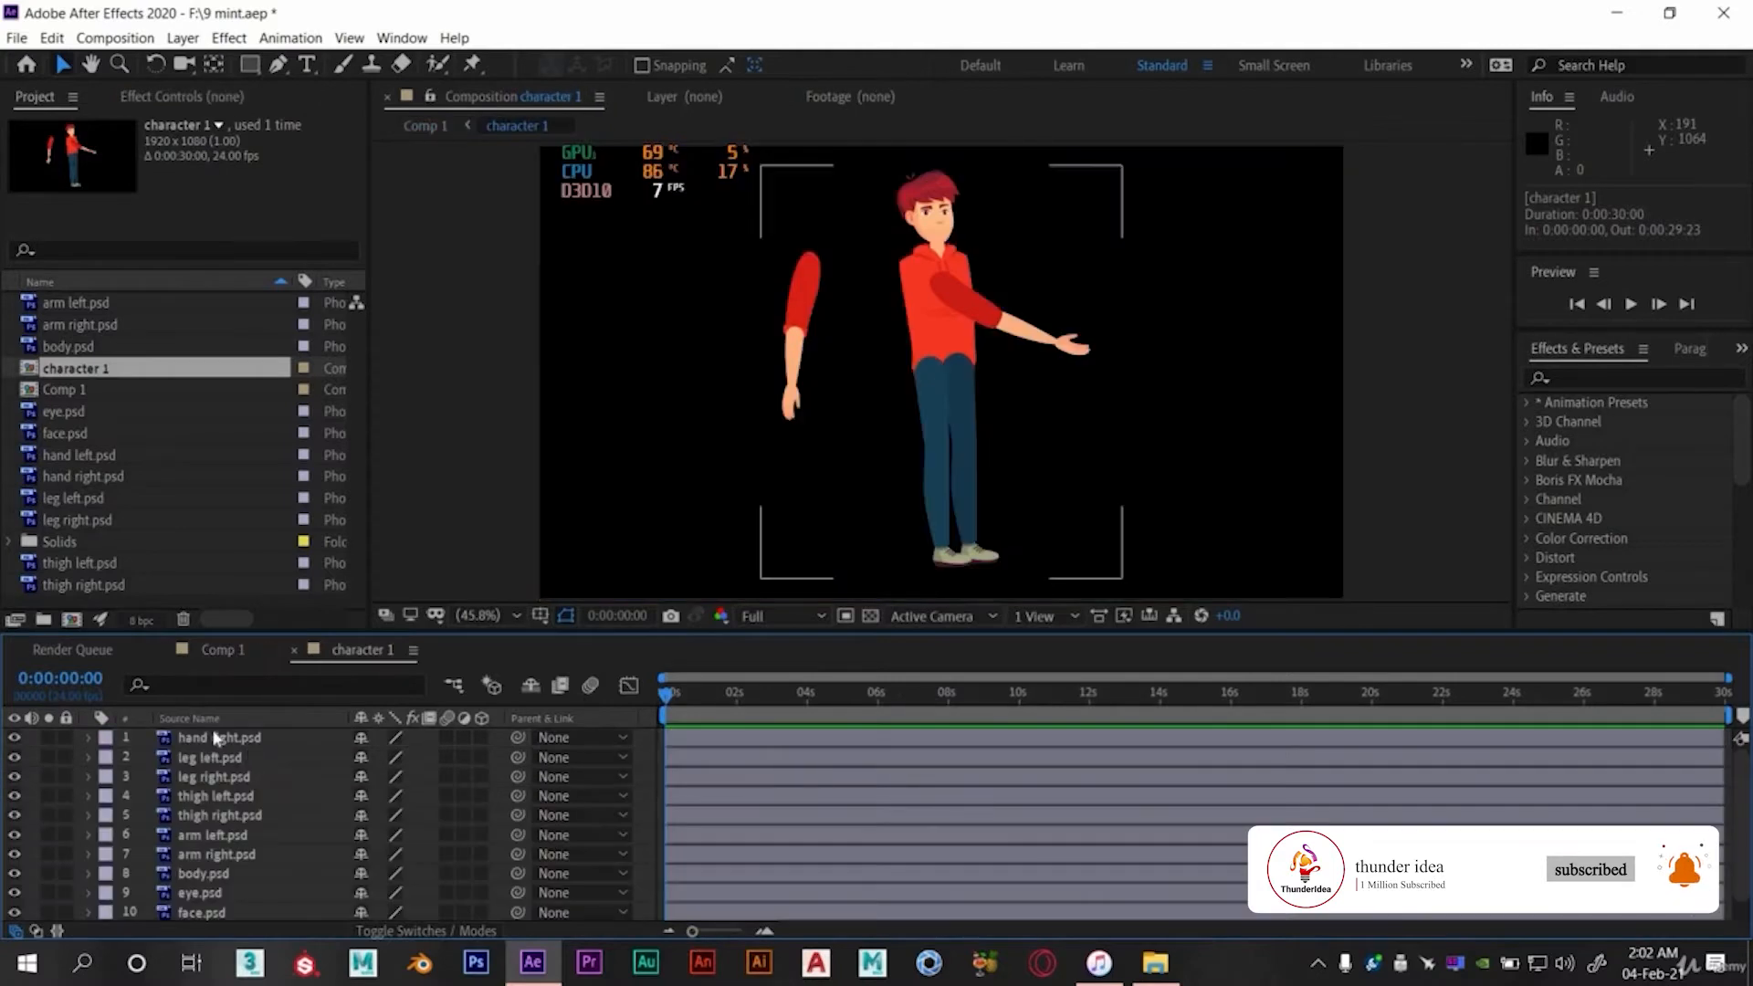
pyautogui.click(14, 738)
pyautogui.click(14, 738)
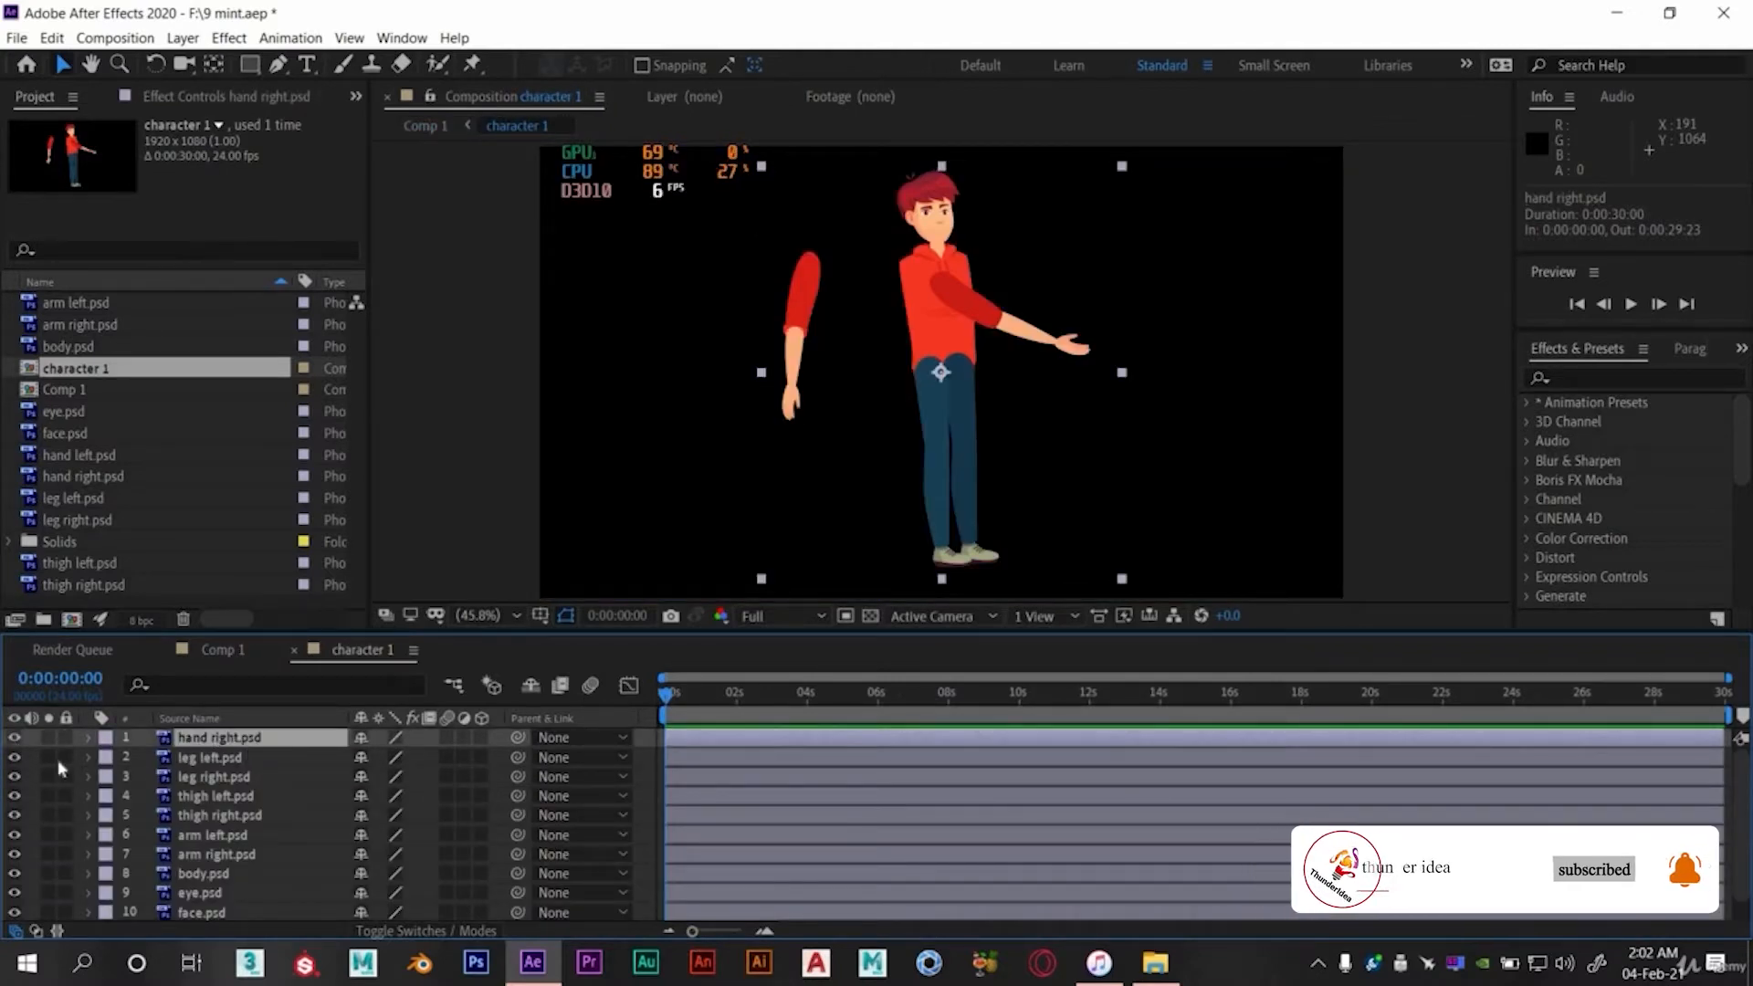
pyautogui.click(13, 758)
pyautogui.click(14, 758)
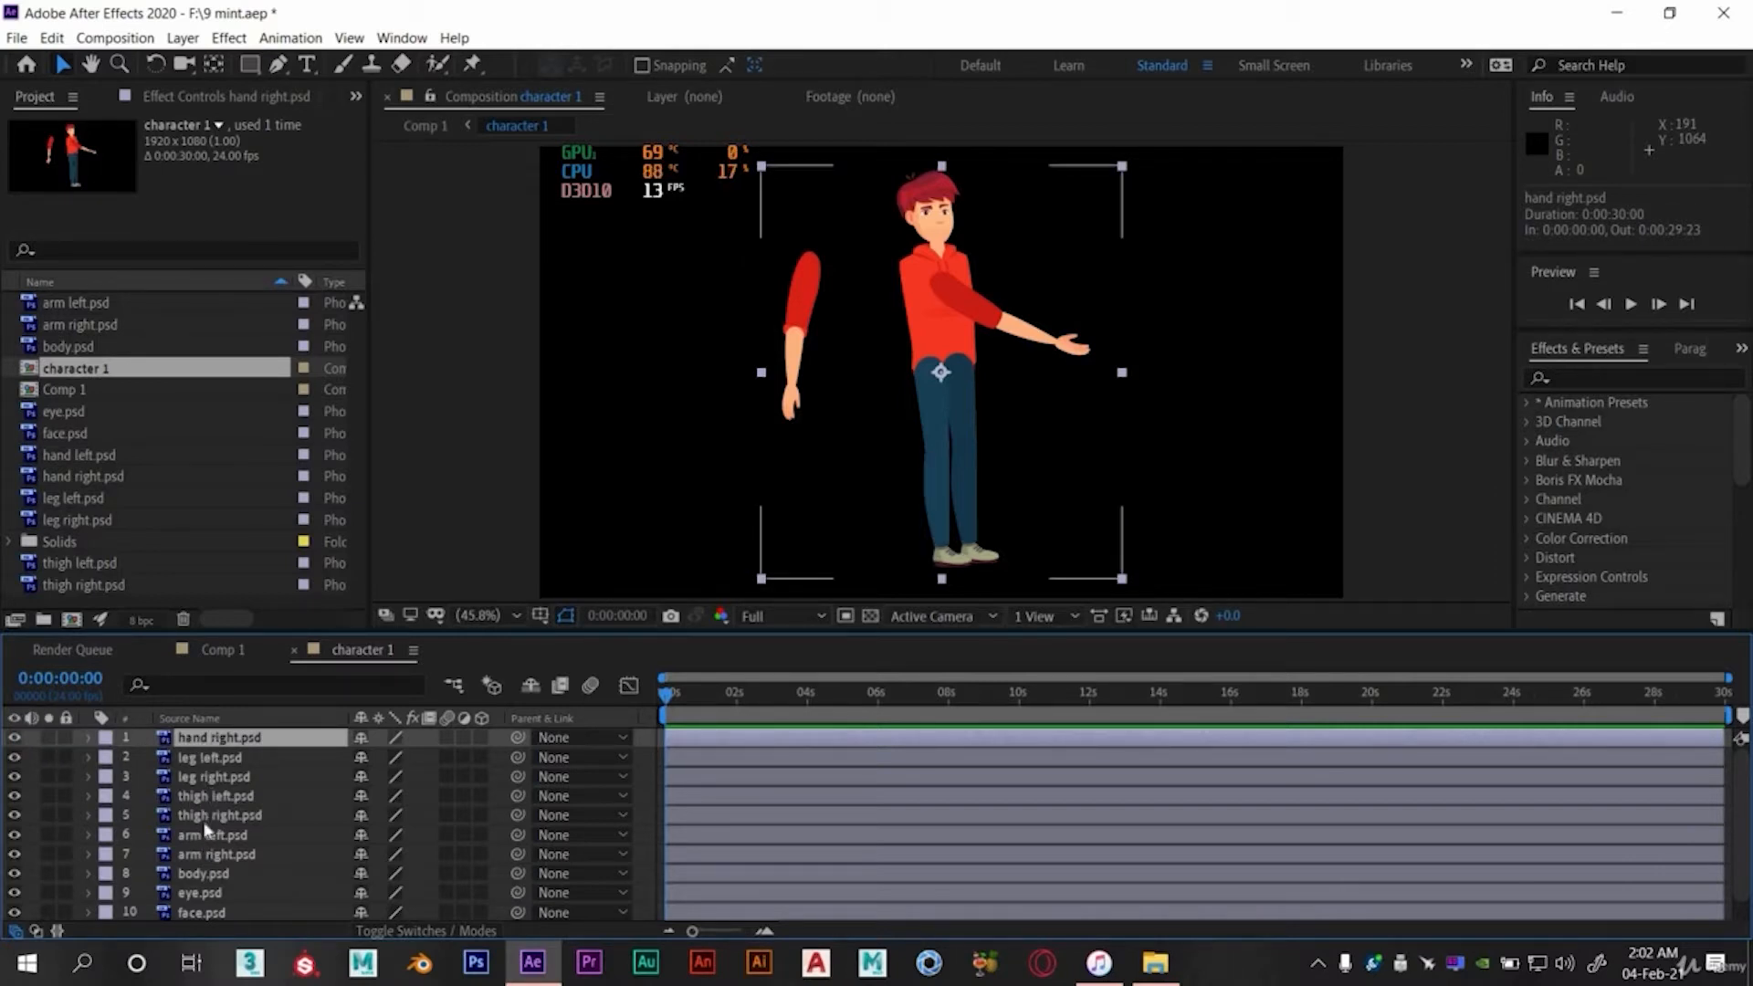
pyautogui.moveTo(212, 855); pyautogui.dragTo(187, 749)
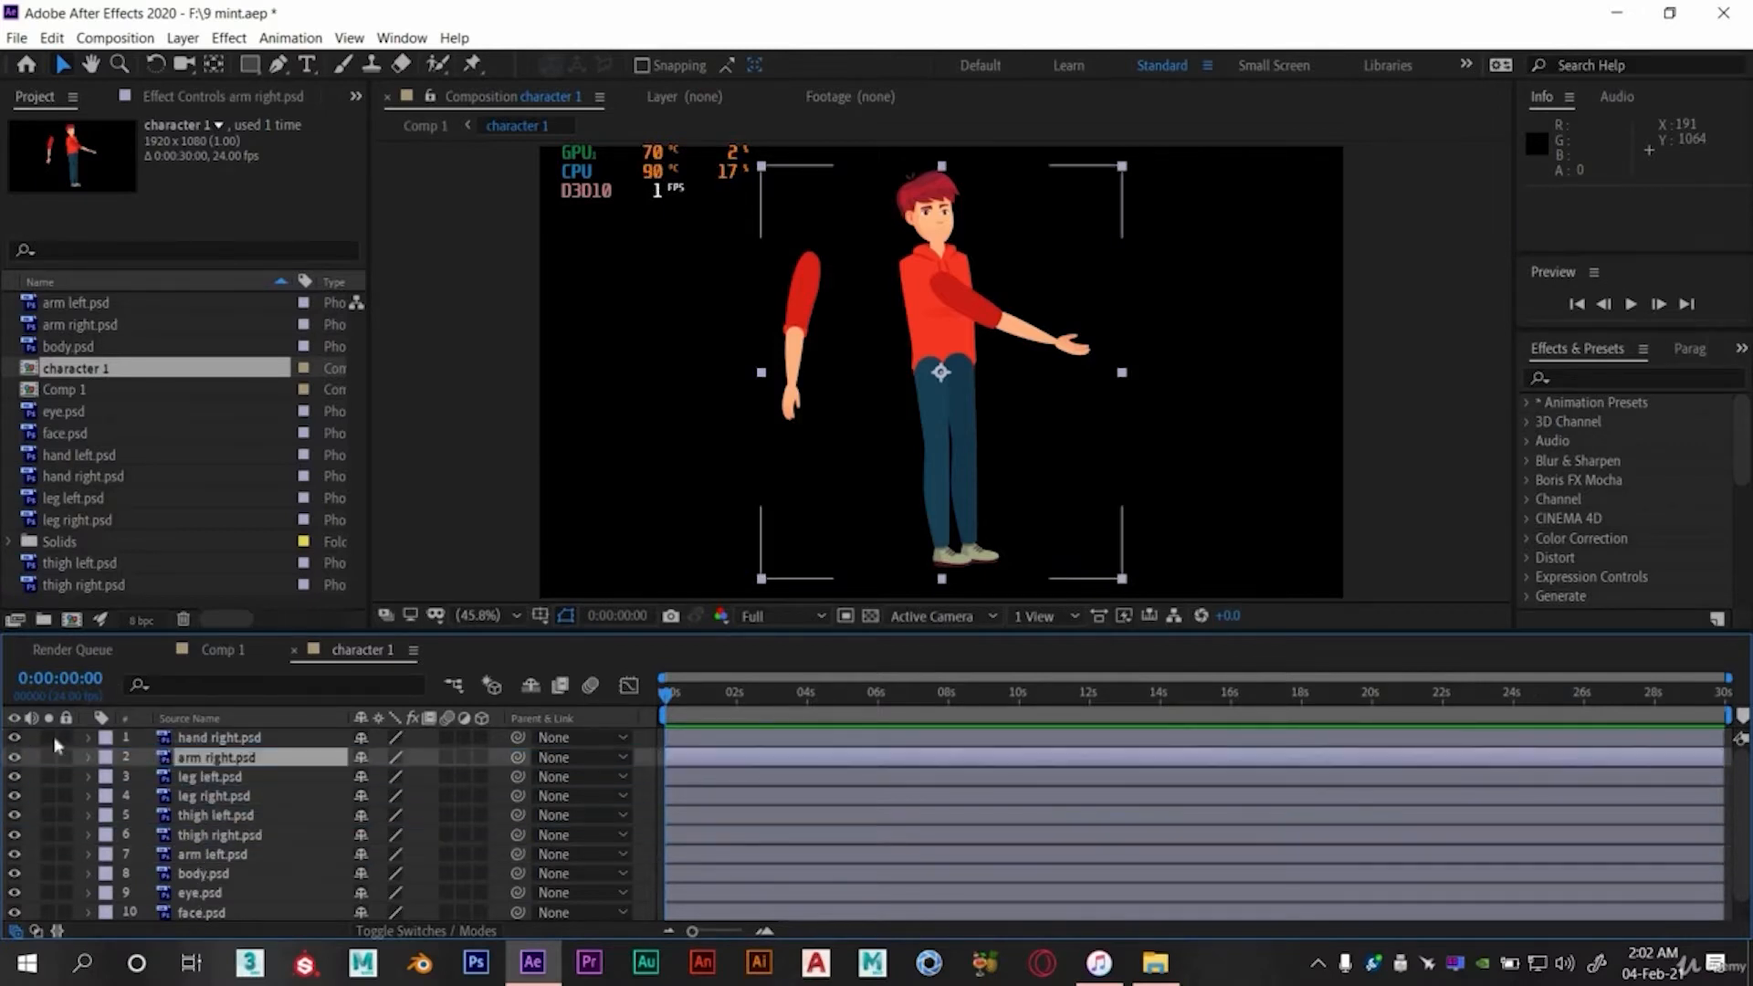
# - Pre-compose the hand right and arm right layers as "right hand", toggling visibility to check they form the whole arm
pyautogui.click(199, 738)
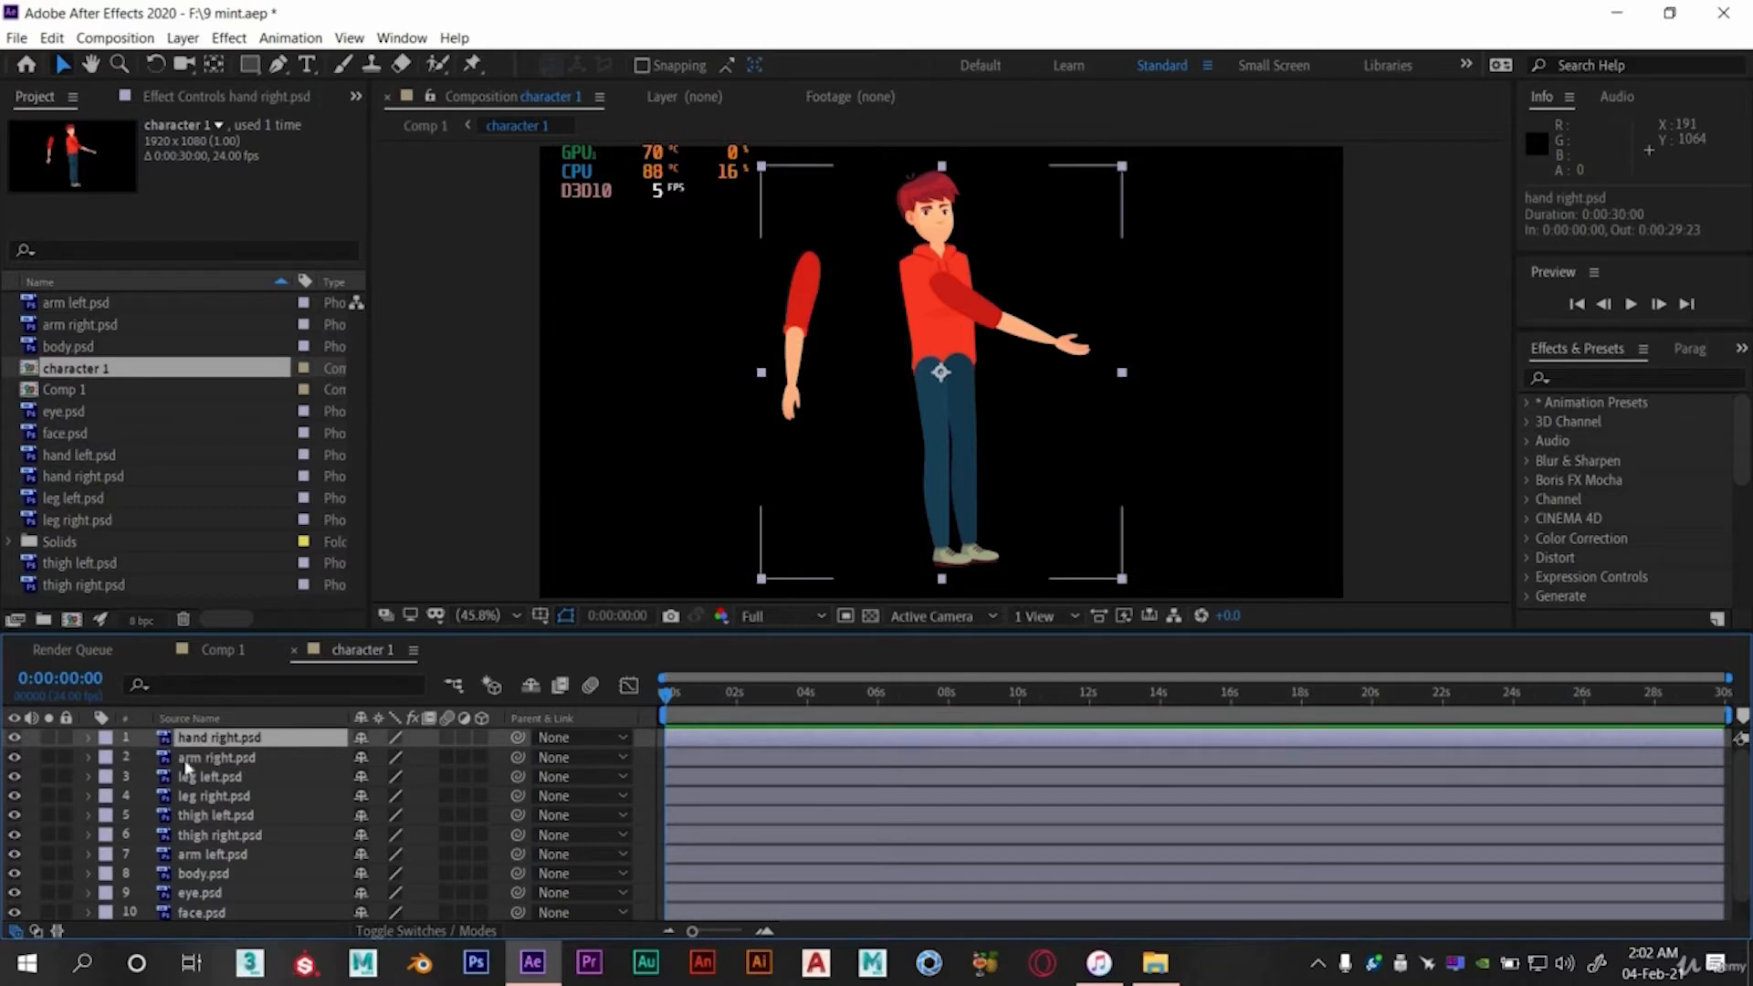
pyautogui.keyDown('ctrl'); pyautogui.click(187, 762); pyautogui.keyUp('ctrl')
pyautogui.click(13, 739)
pyautogui.click(13, 739)
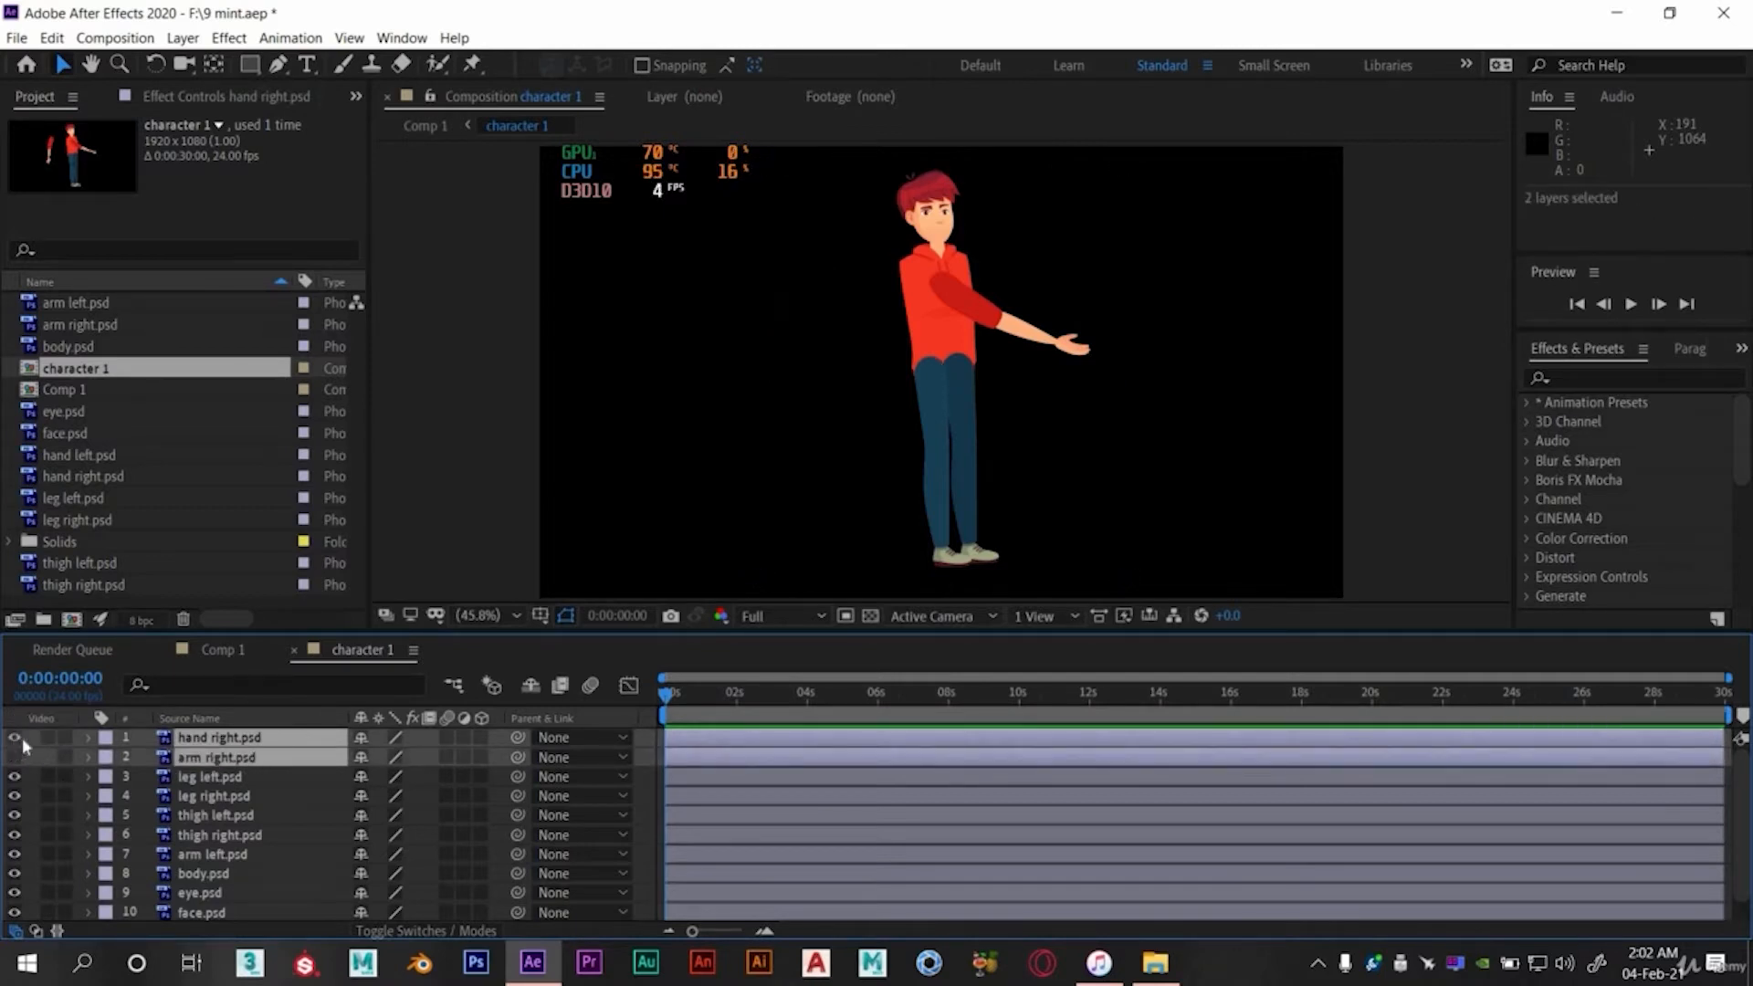
pyautogui.rightClick(234, 750)
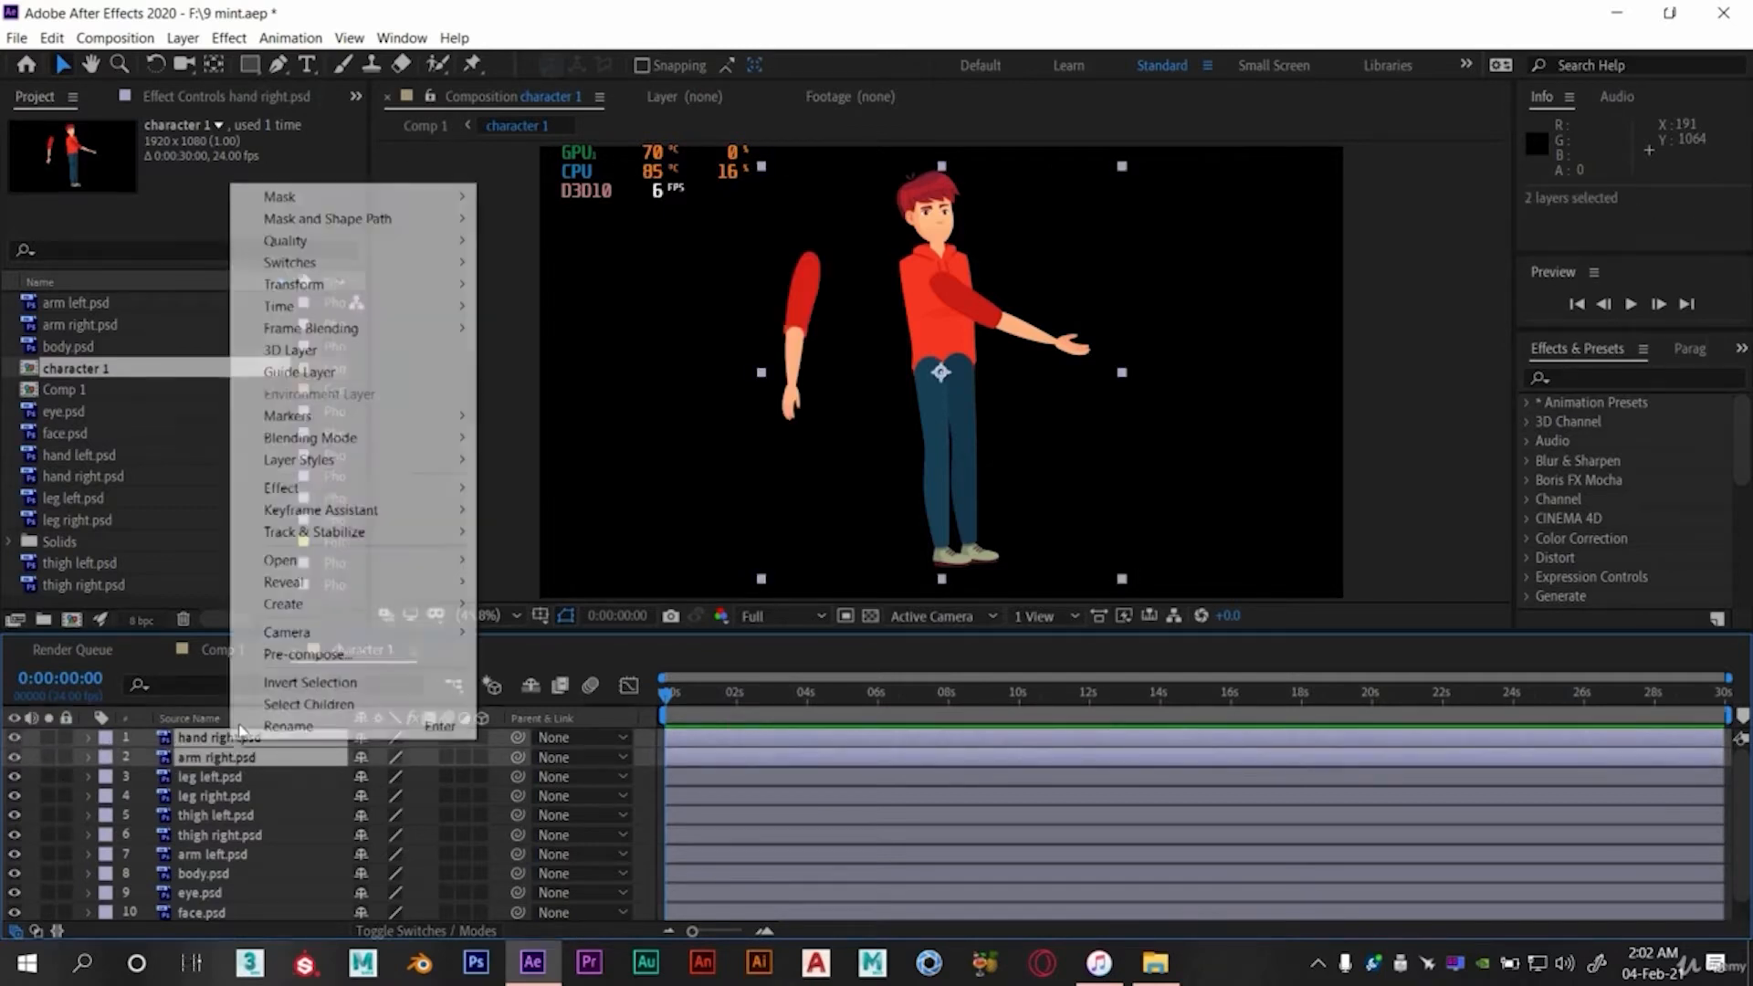
pyautogui.click(304, 655)
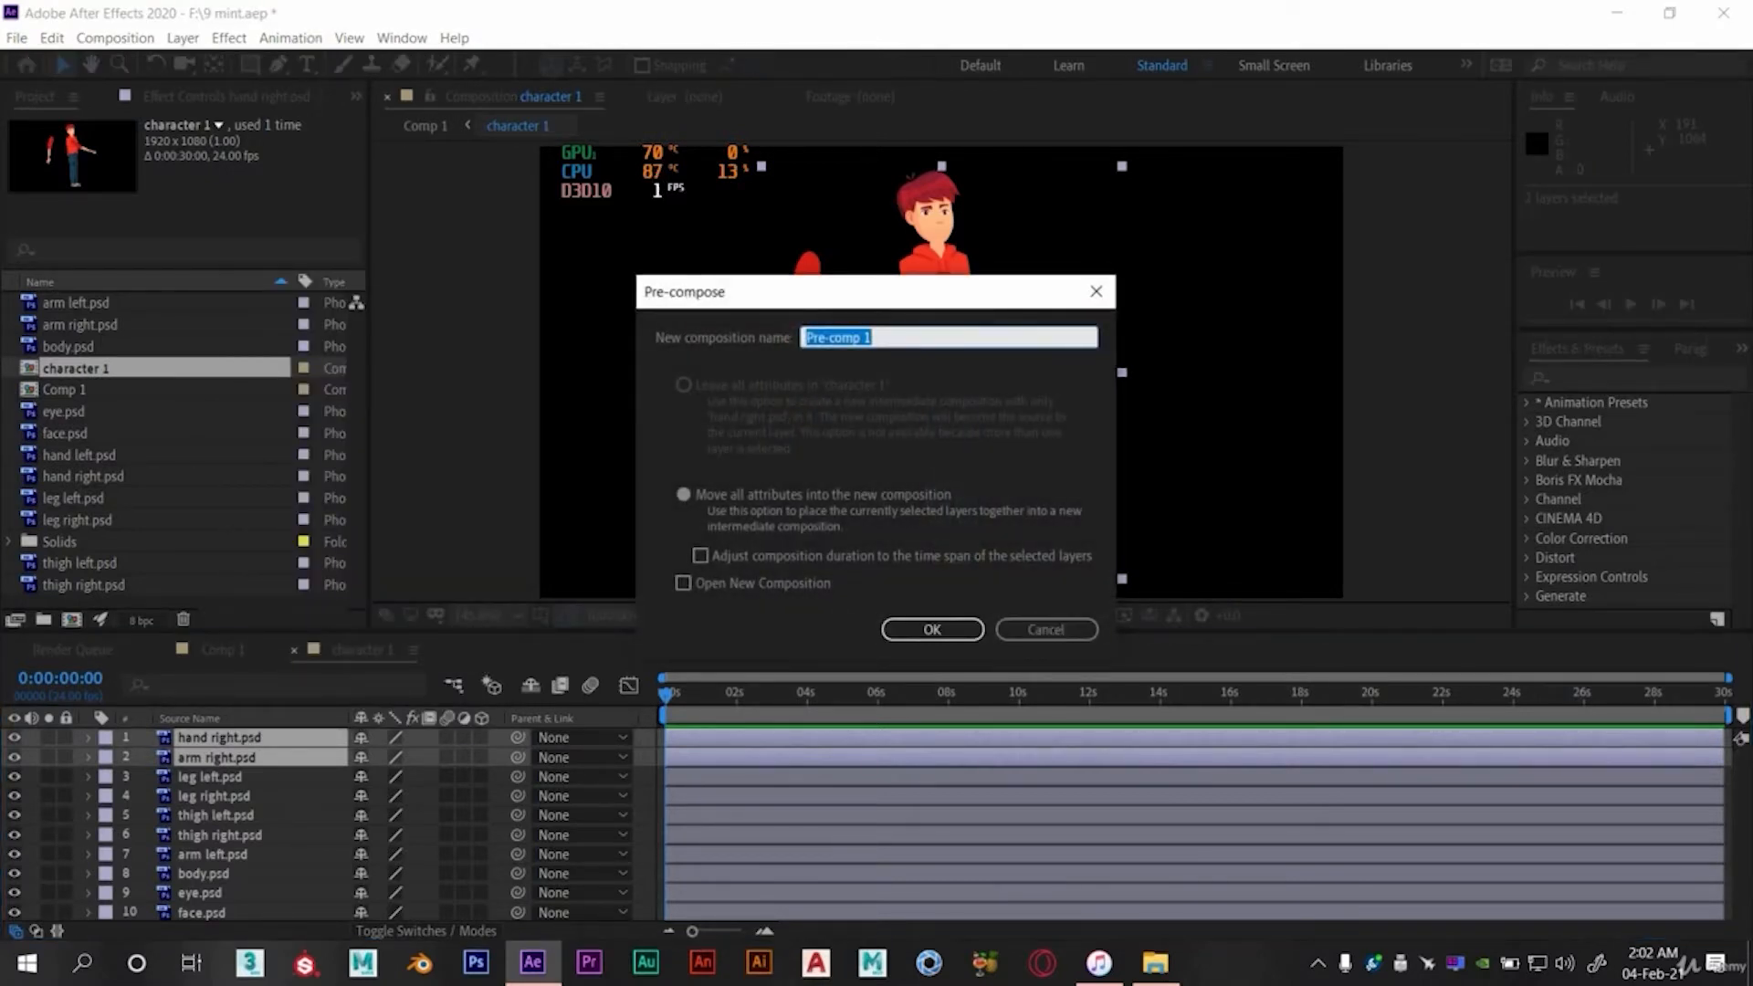
pyautogui.write('right hand')
pyautogui.click(932, 629)
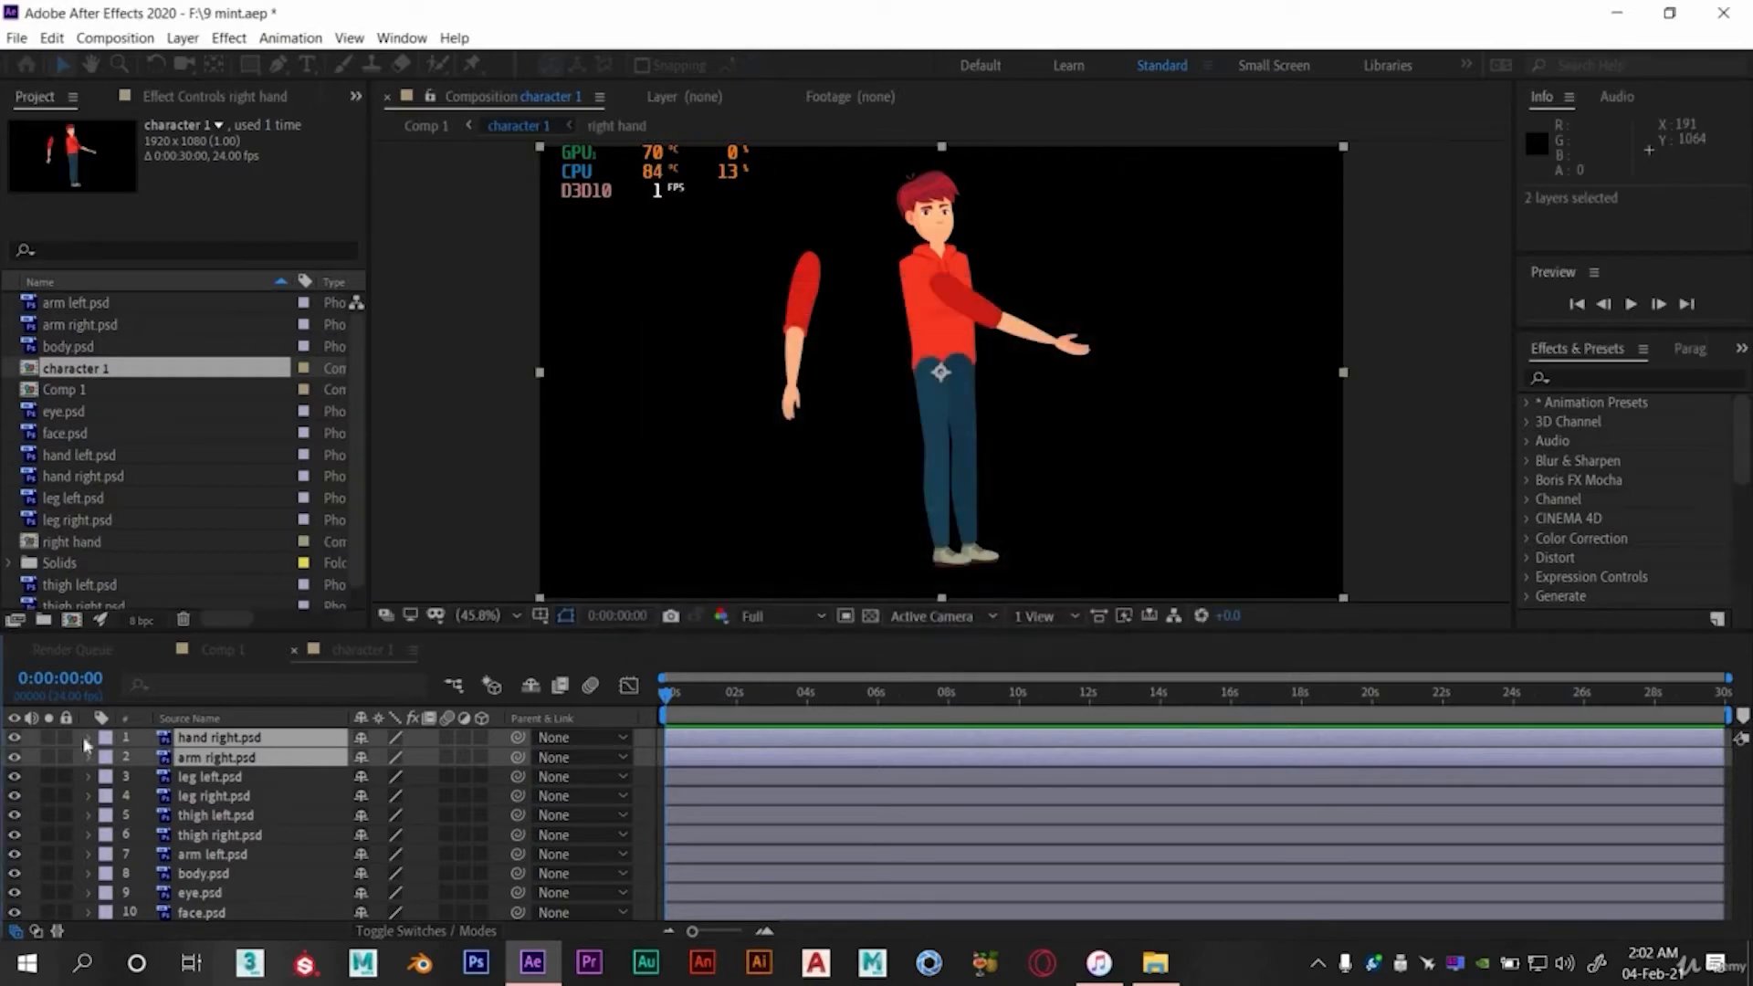
pyautogui.click(14, 739)
pyautogui.click(15, 739)
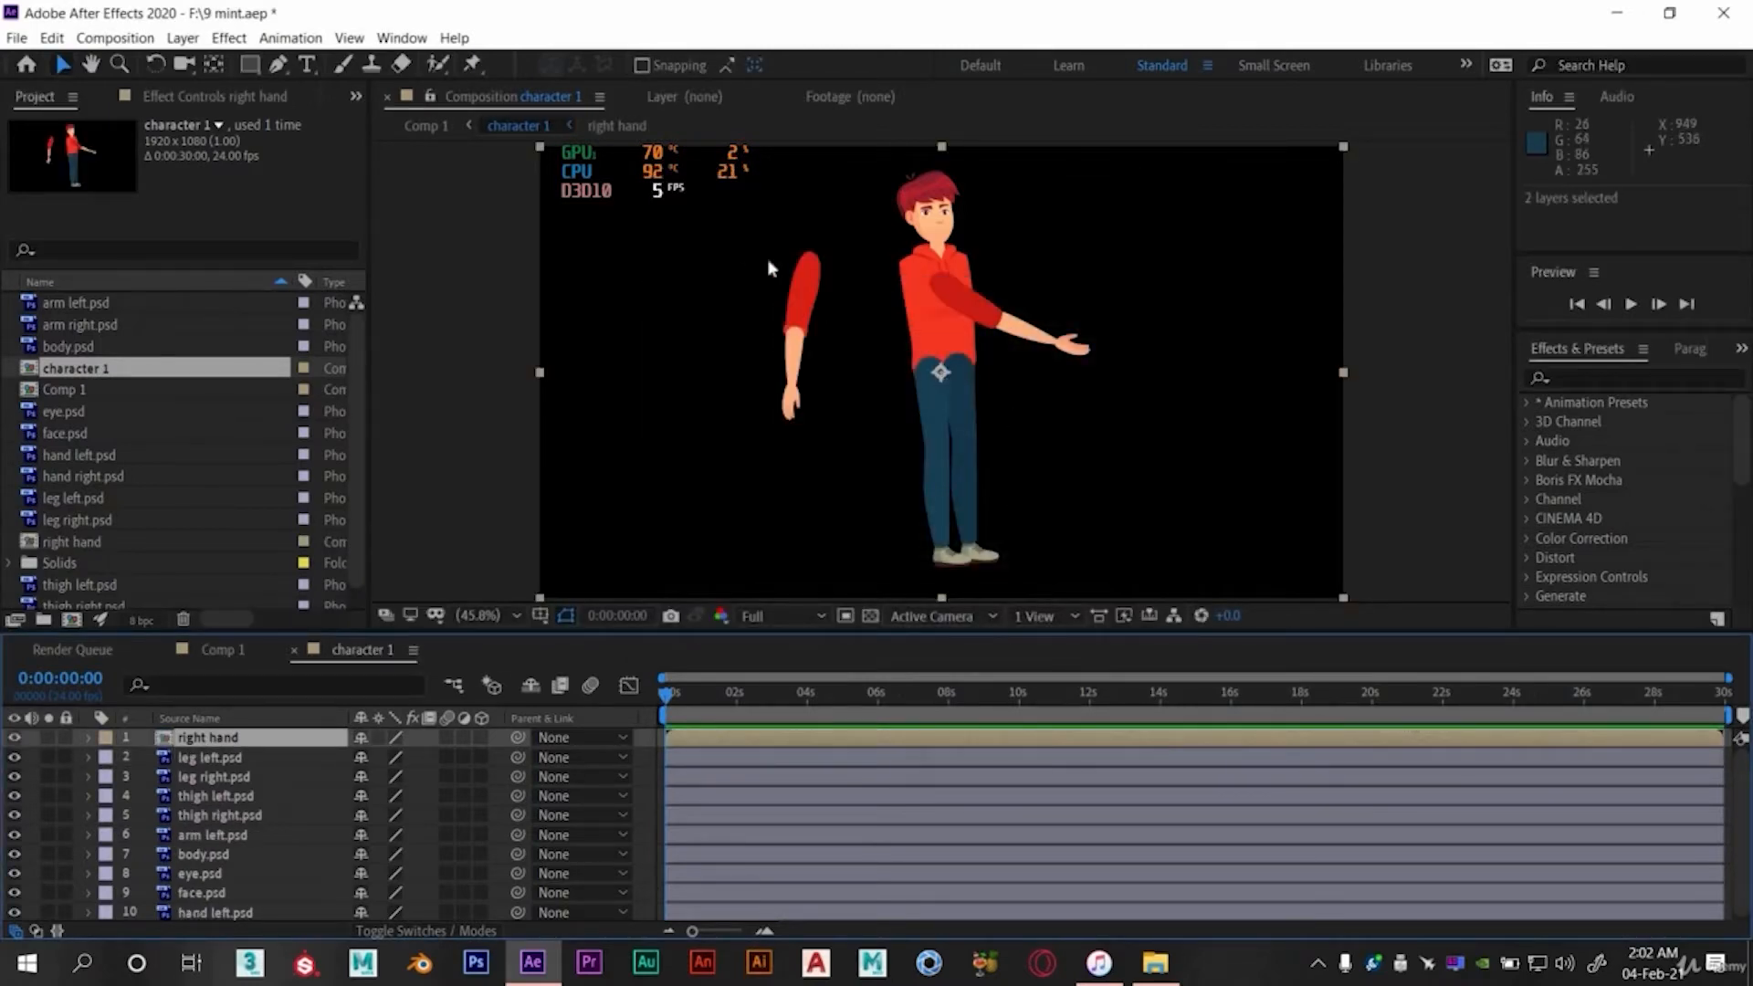
# - Move the right hand layer's anchor point to the shoulder end of the detached arm
pyautogui.click(214, 64)
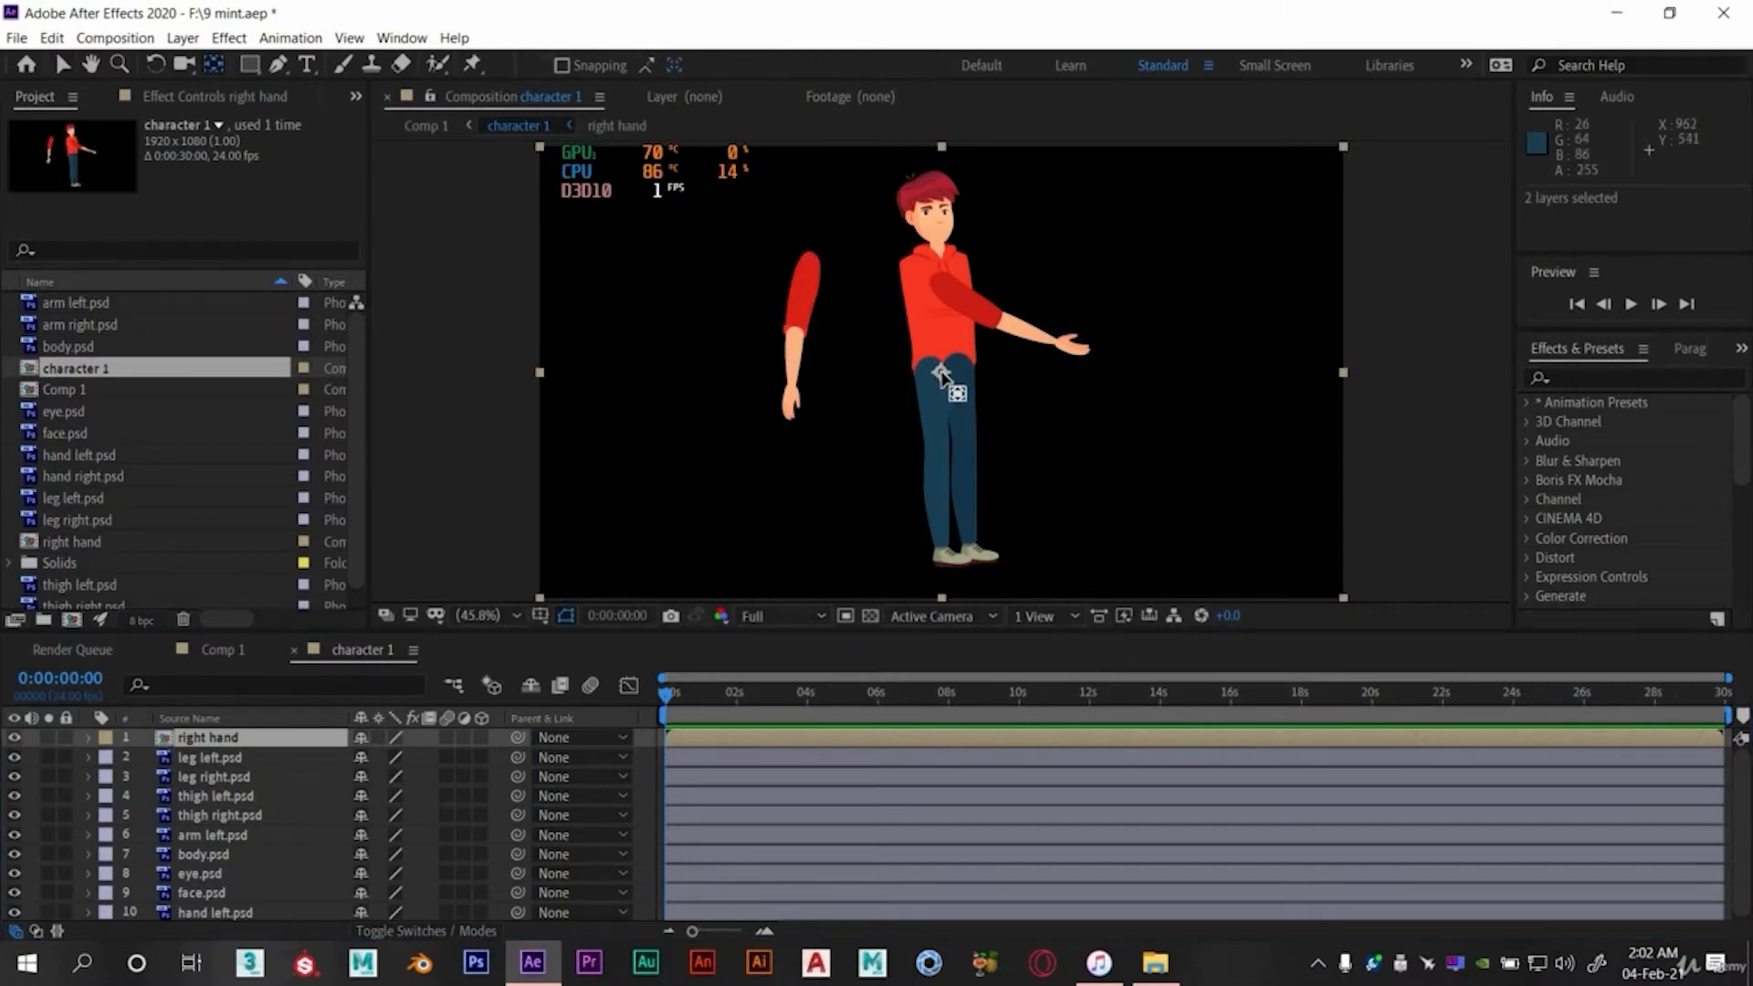
pyautogui.moveTo(941, 375); pyautogui.dragTo(818, 259)
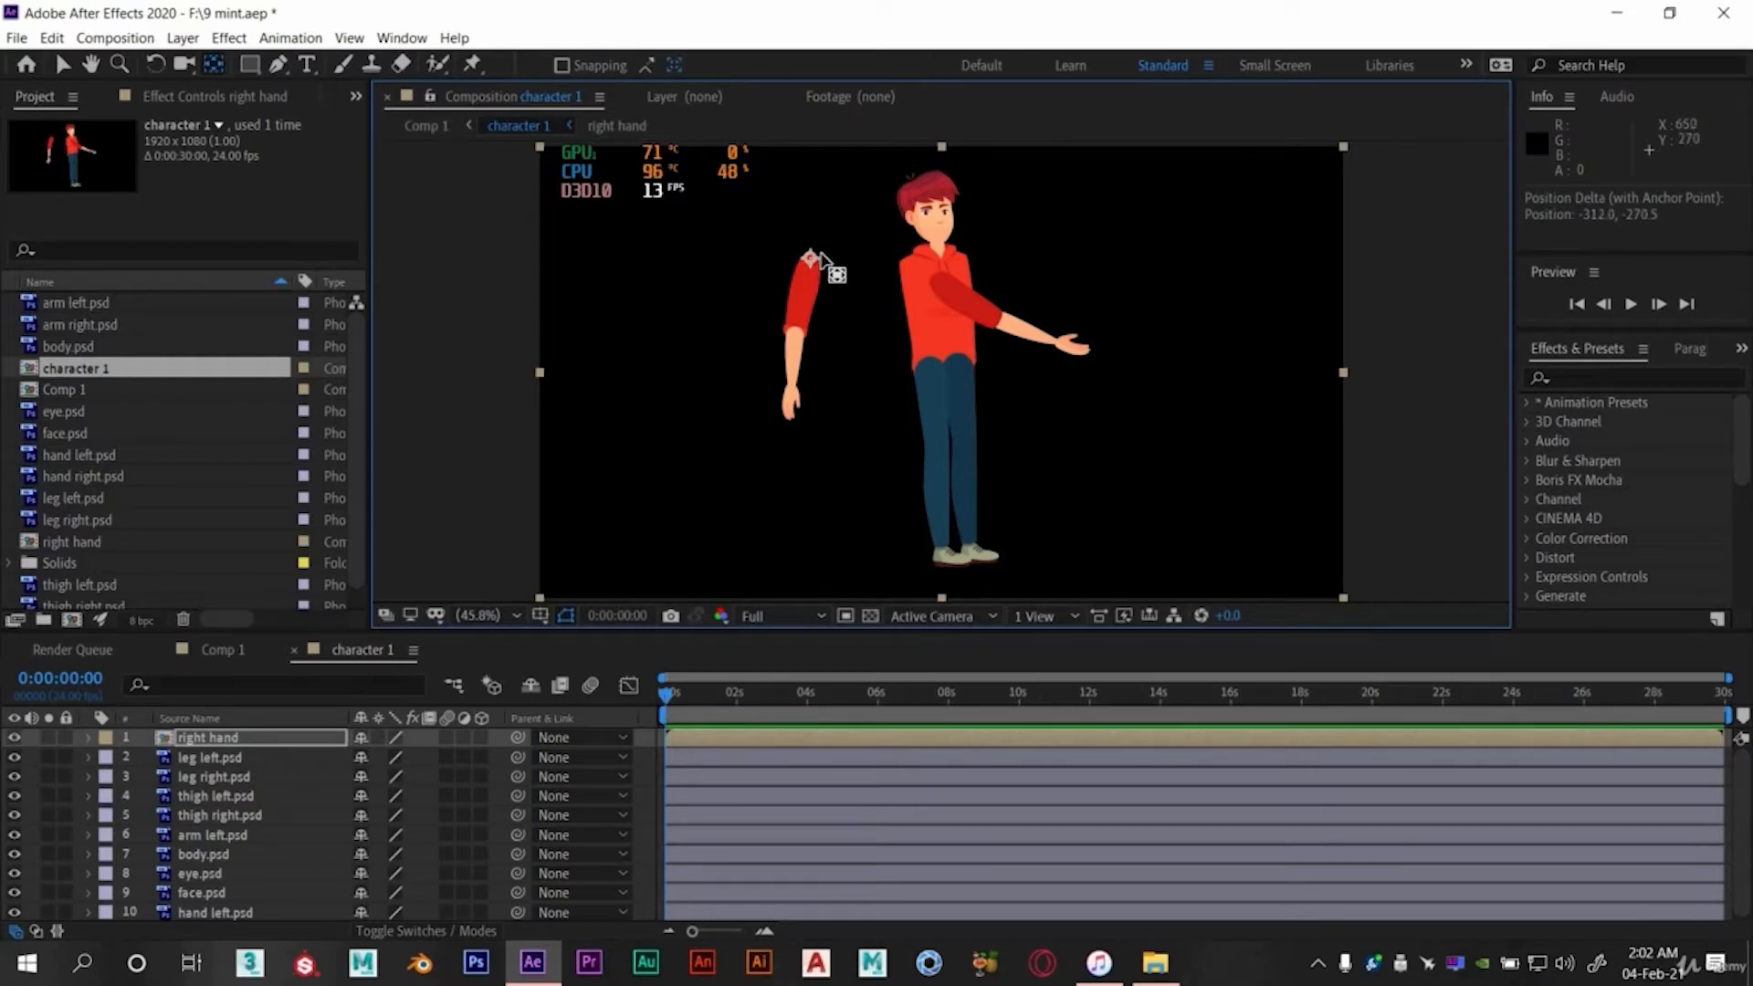
pyautogui.click(62, 64)
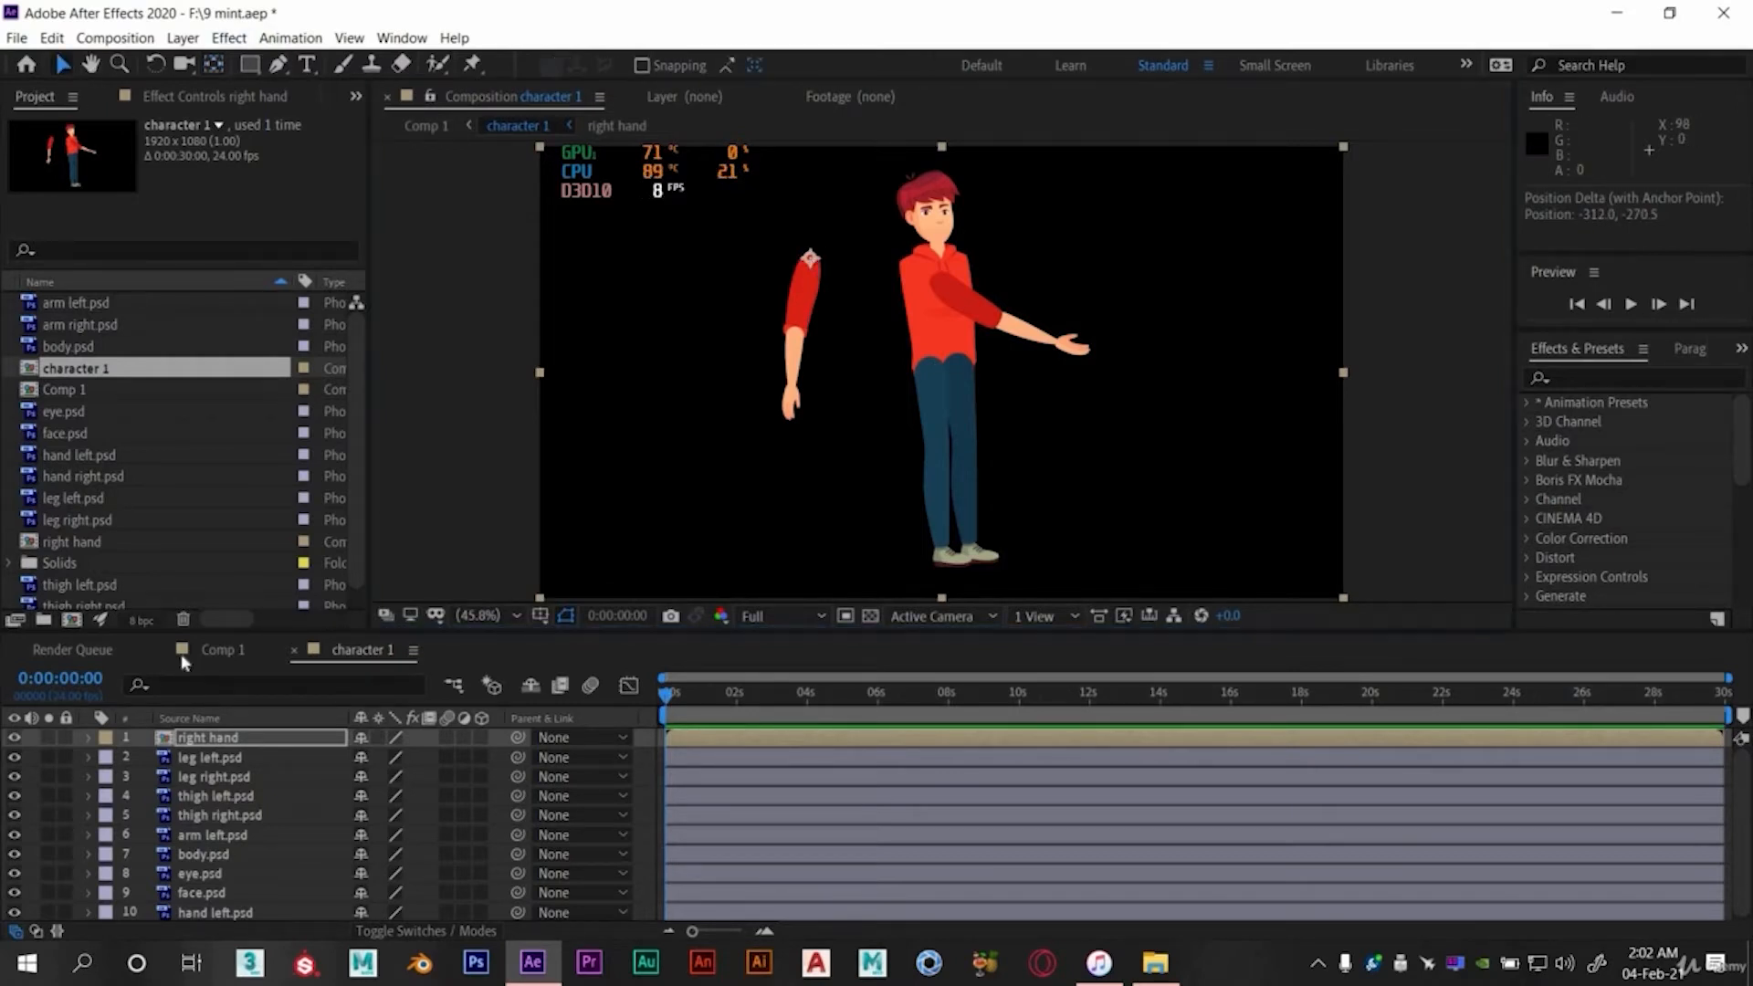
# - Attach the right hand layer to the body's free shoulder, at a position of about 877, 291
pyautogui.click(233, 741)
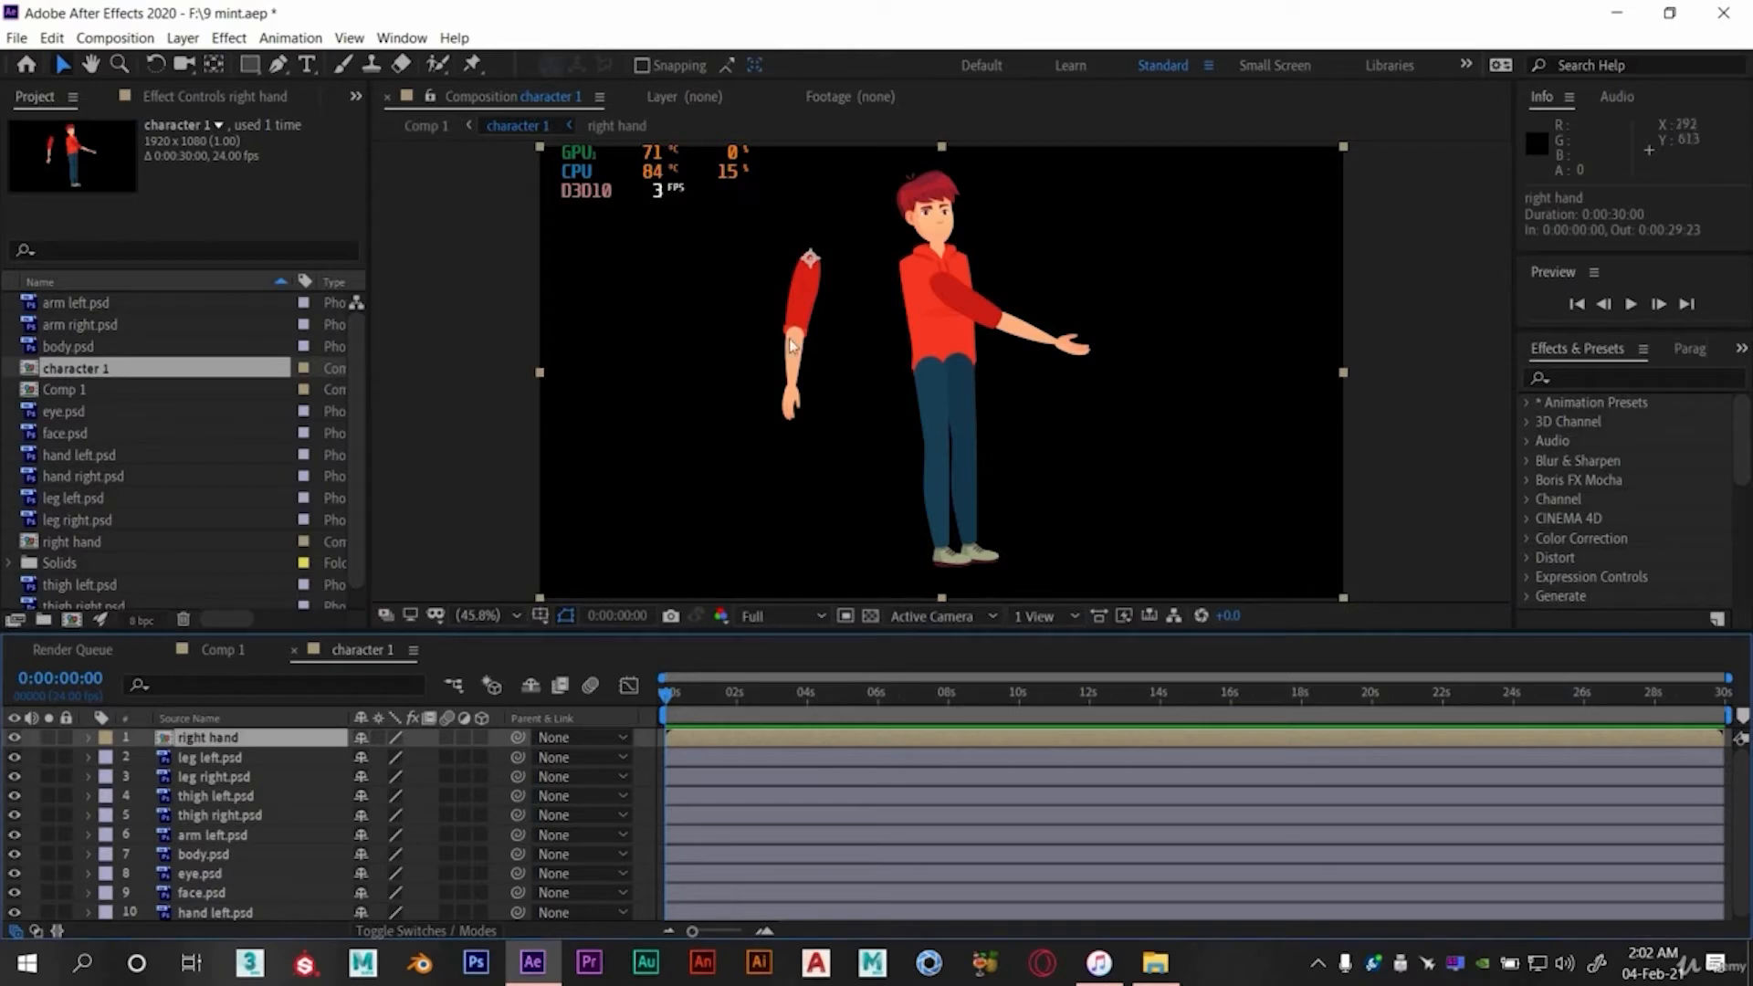
pyautogui.moveTo(800, 343); pyautogui.dragTo(879, 349)
pyautogui.moveTo(884, 351); pyautogui.dragTo(894, 355)
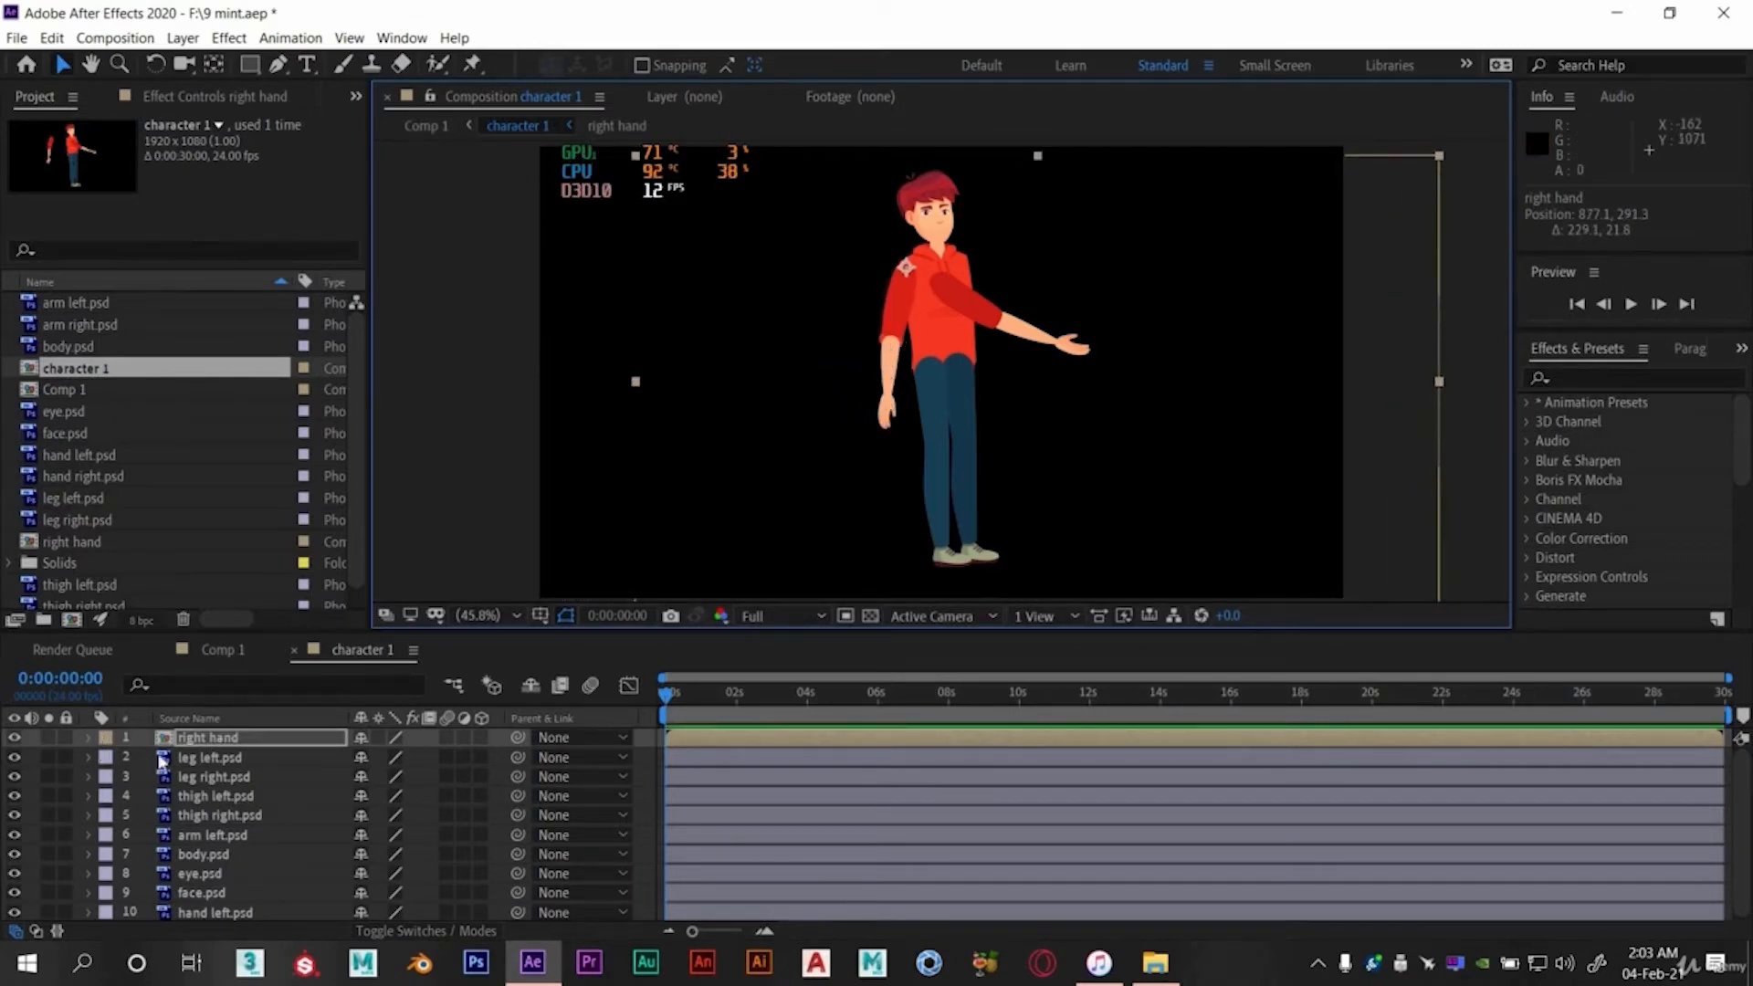
# - Check the leg left layer by toggling its visibility, and move thigh left.psd directly above it
pyautogui.click(208, 760)
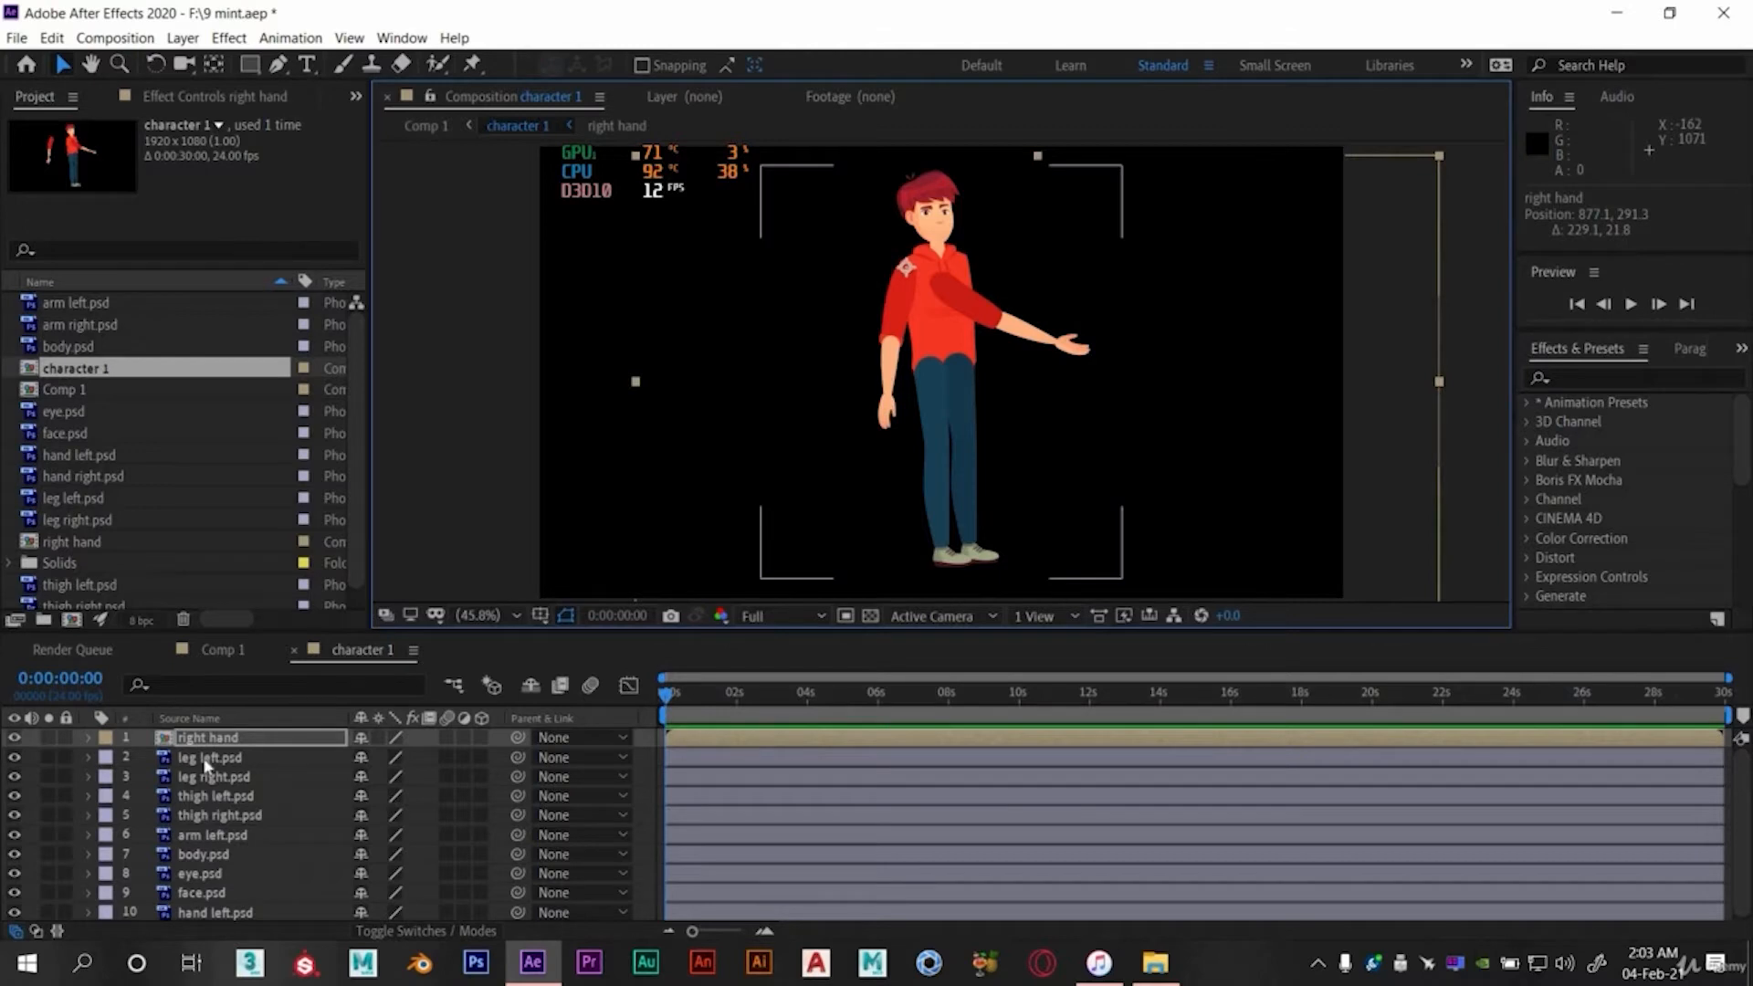
pyautogui.click(15, 758)
pyautogui.click(15, 758)
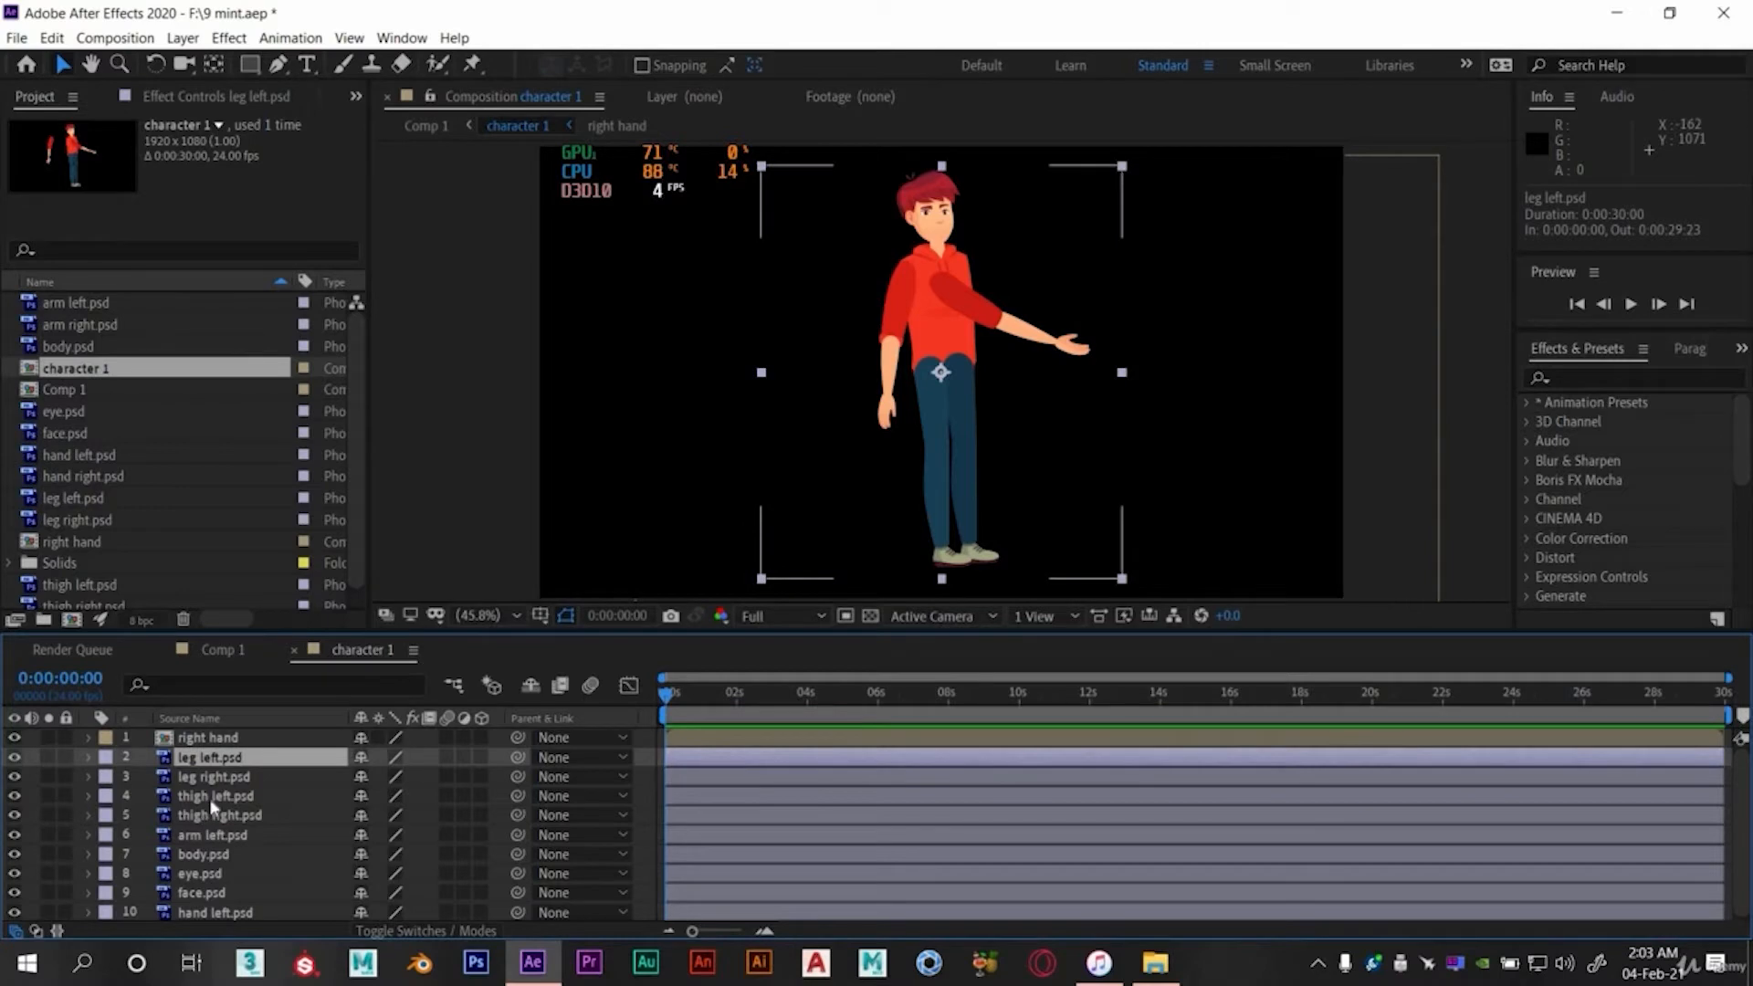
pyautogui.moveTo(210, 798); pyautogui.dragTo(3, 783)
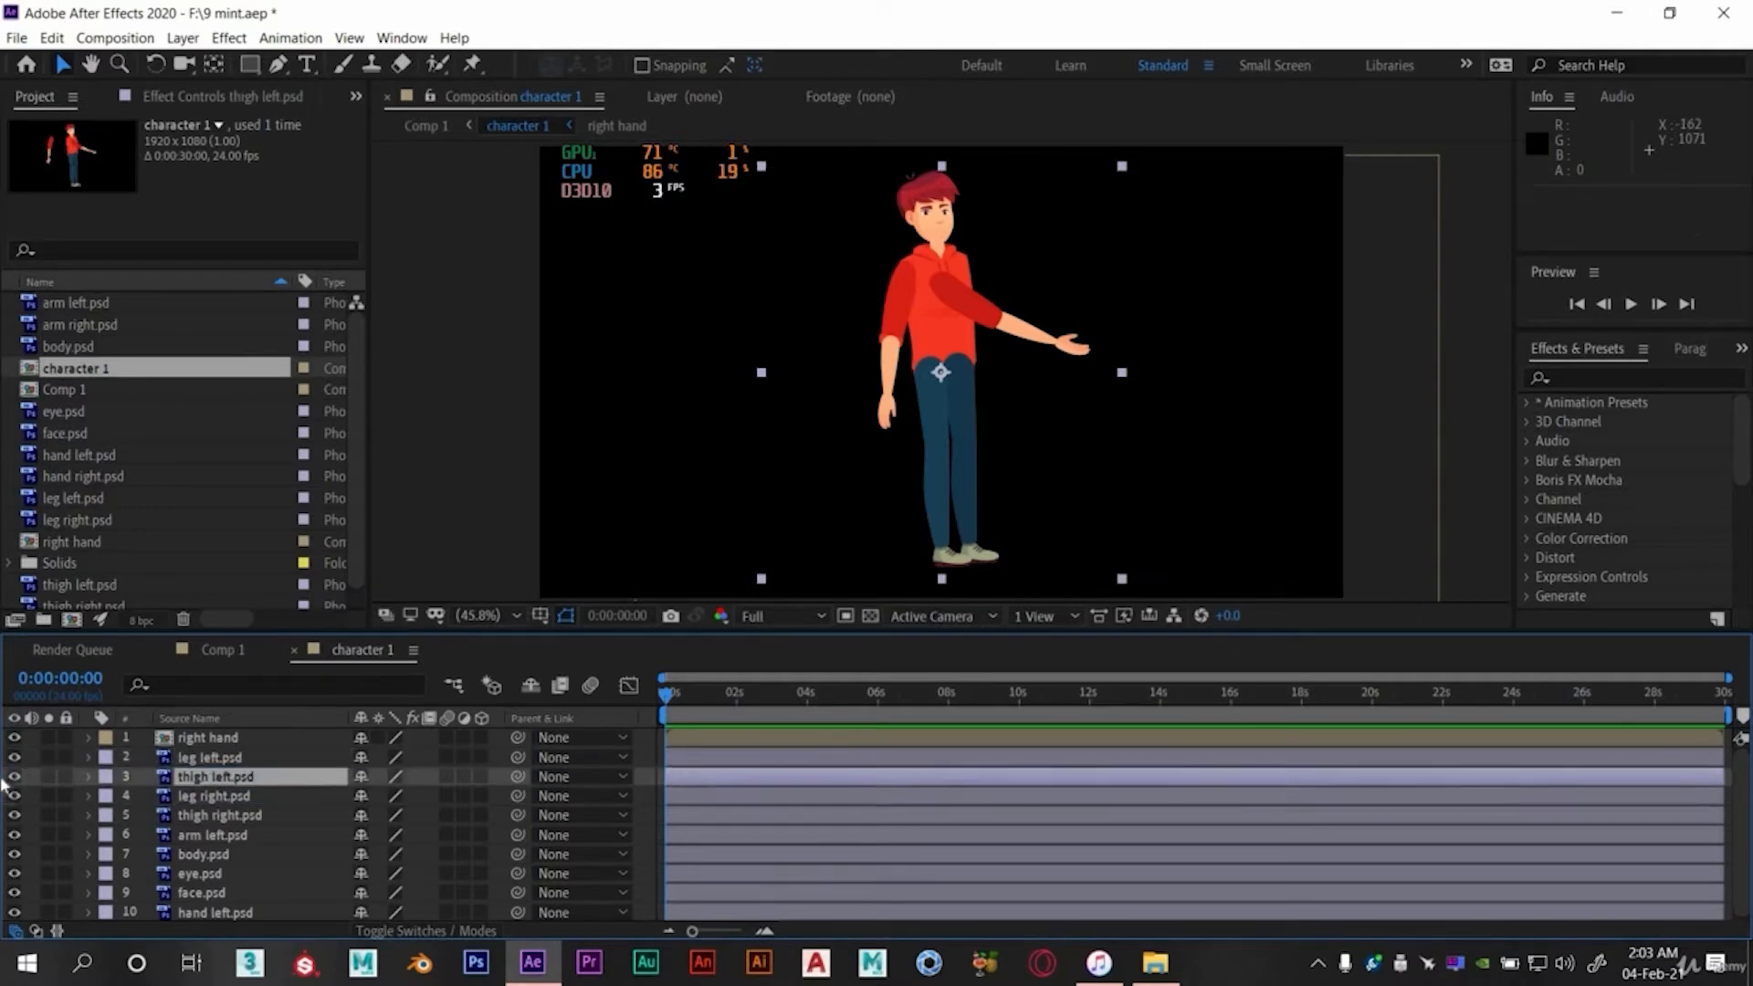
pyautogui.moveTo(210, 782); pyautogui.dragTo(213, 756)
# - Pre-compose the thigh left and leg left layers as "left leg" and toggle its visibility to check the result
pyautogui.keyDown('shift'); pyautogui.click(212, 777); pyautogui.keyUp('shift')
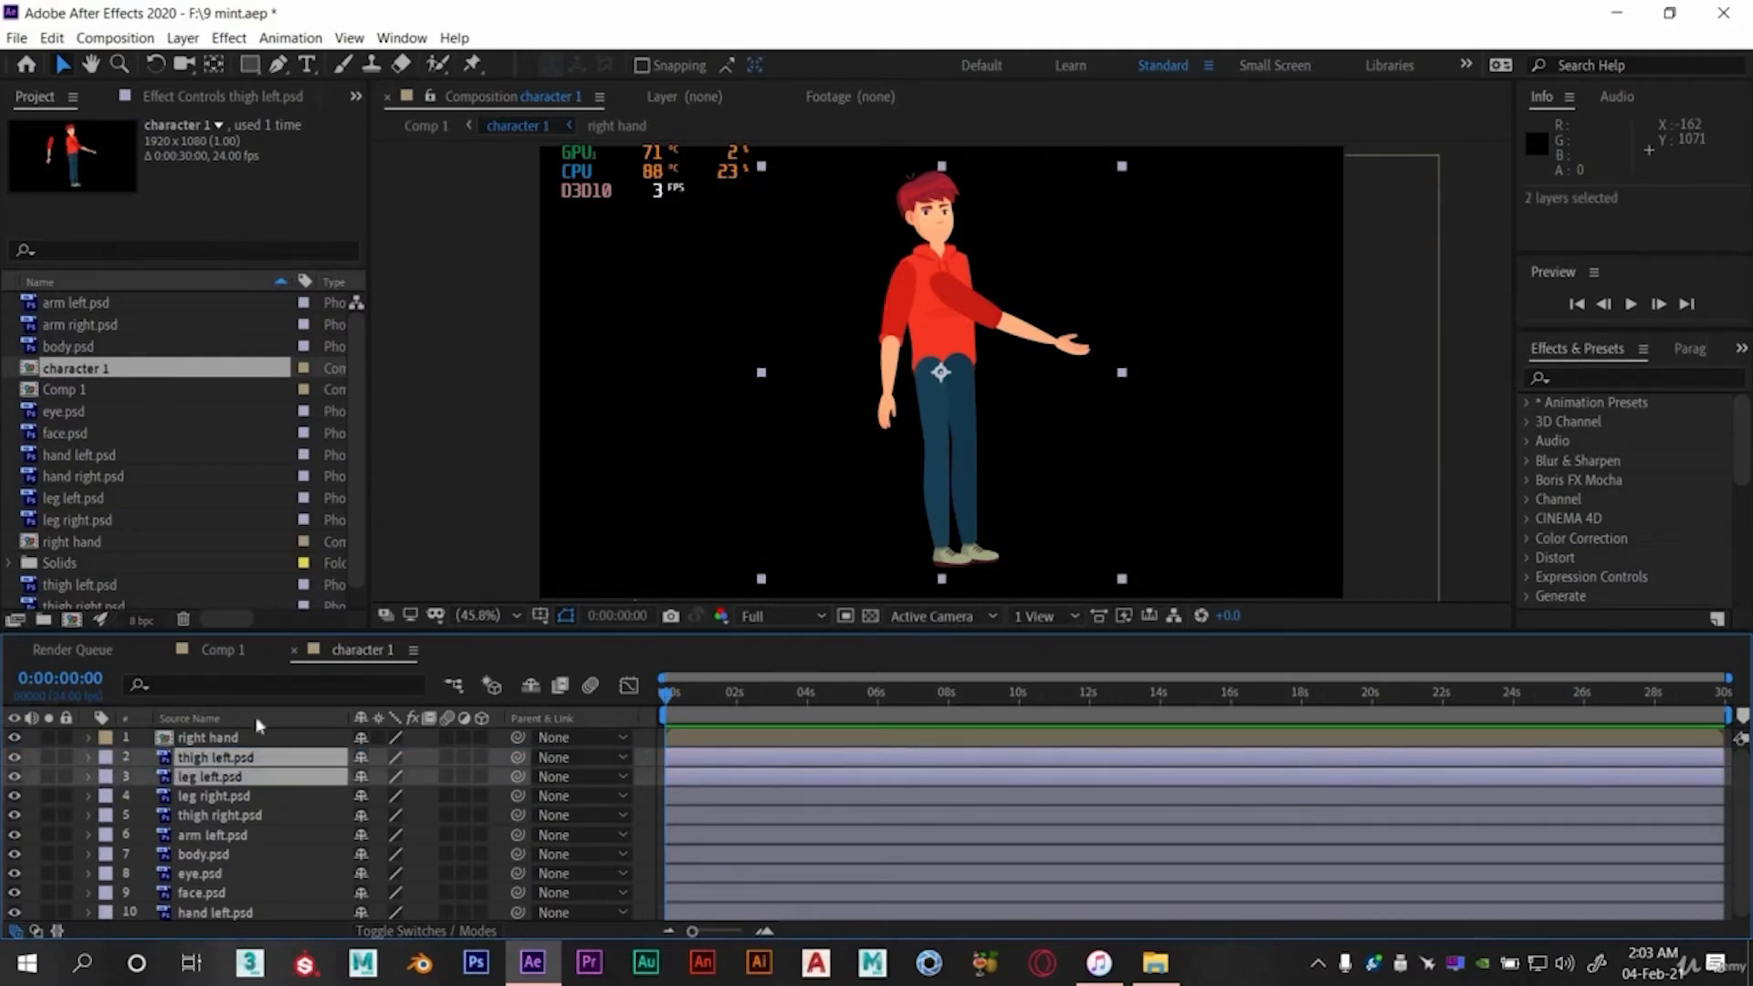
pyautogui.rightClick(217, 759)
pyautogui.click(322, 667)
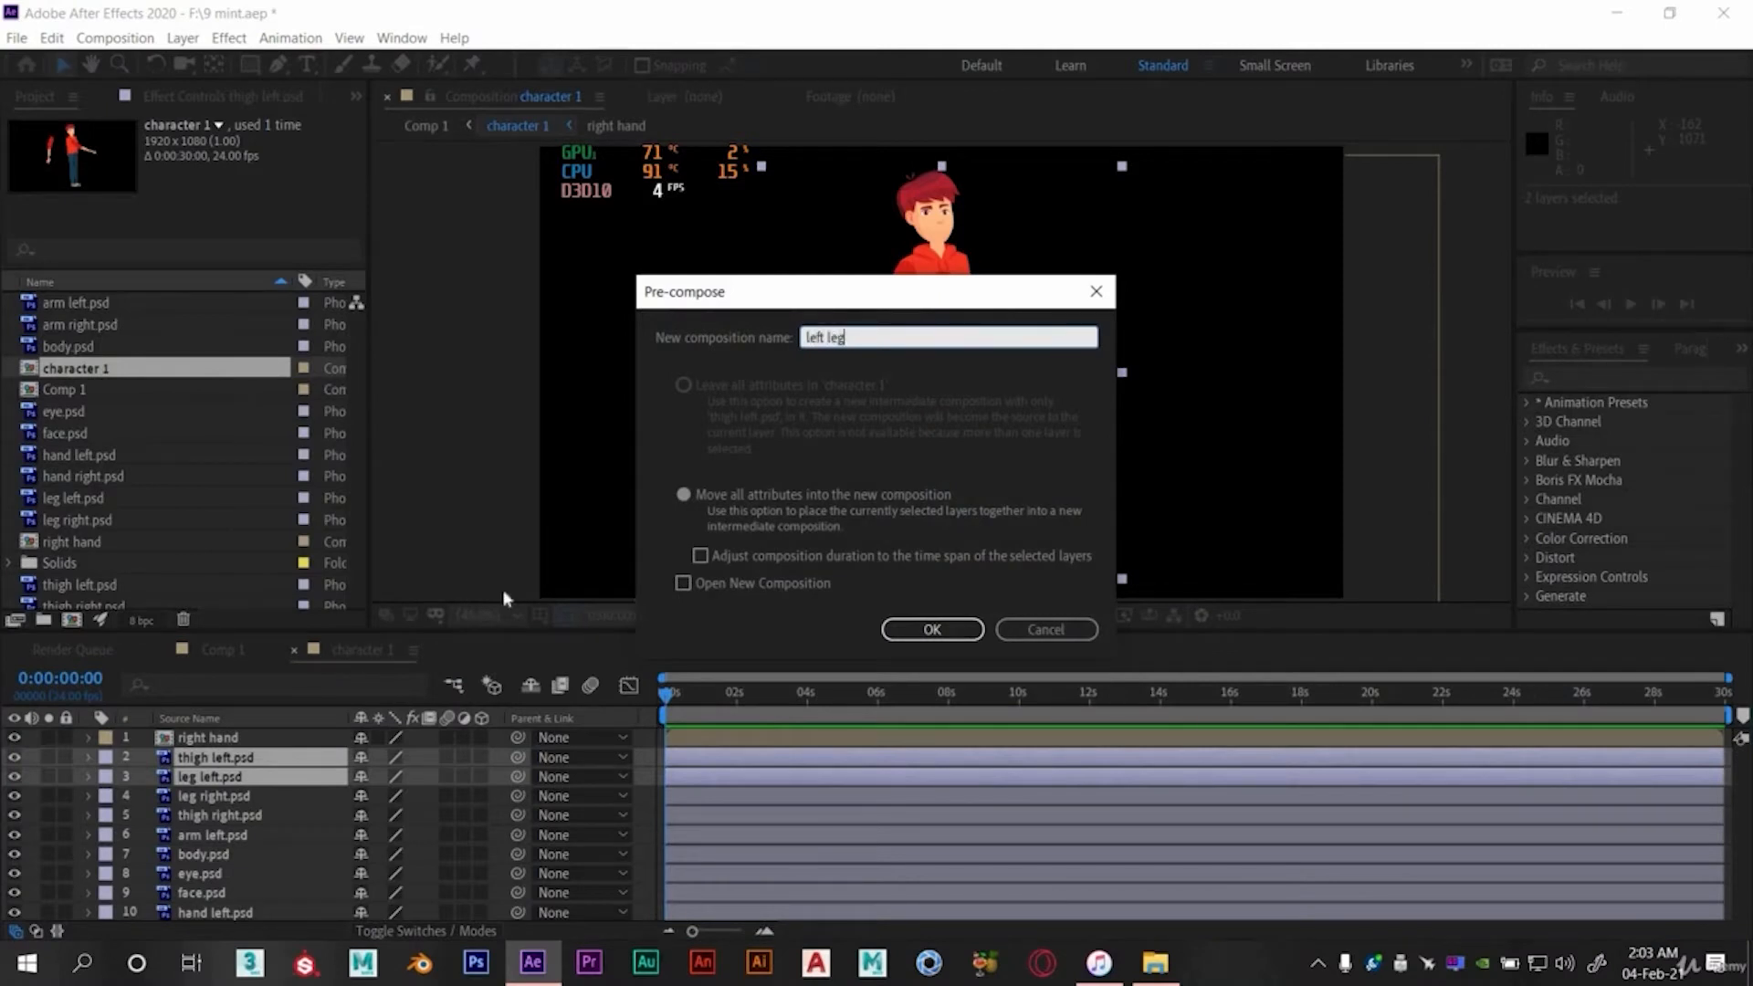
pyautogui.click(954, 637)
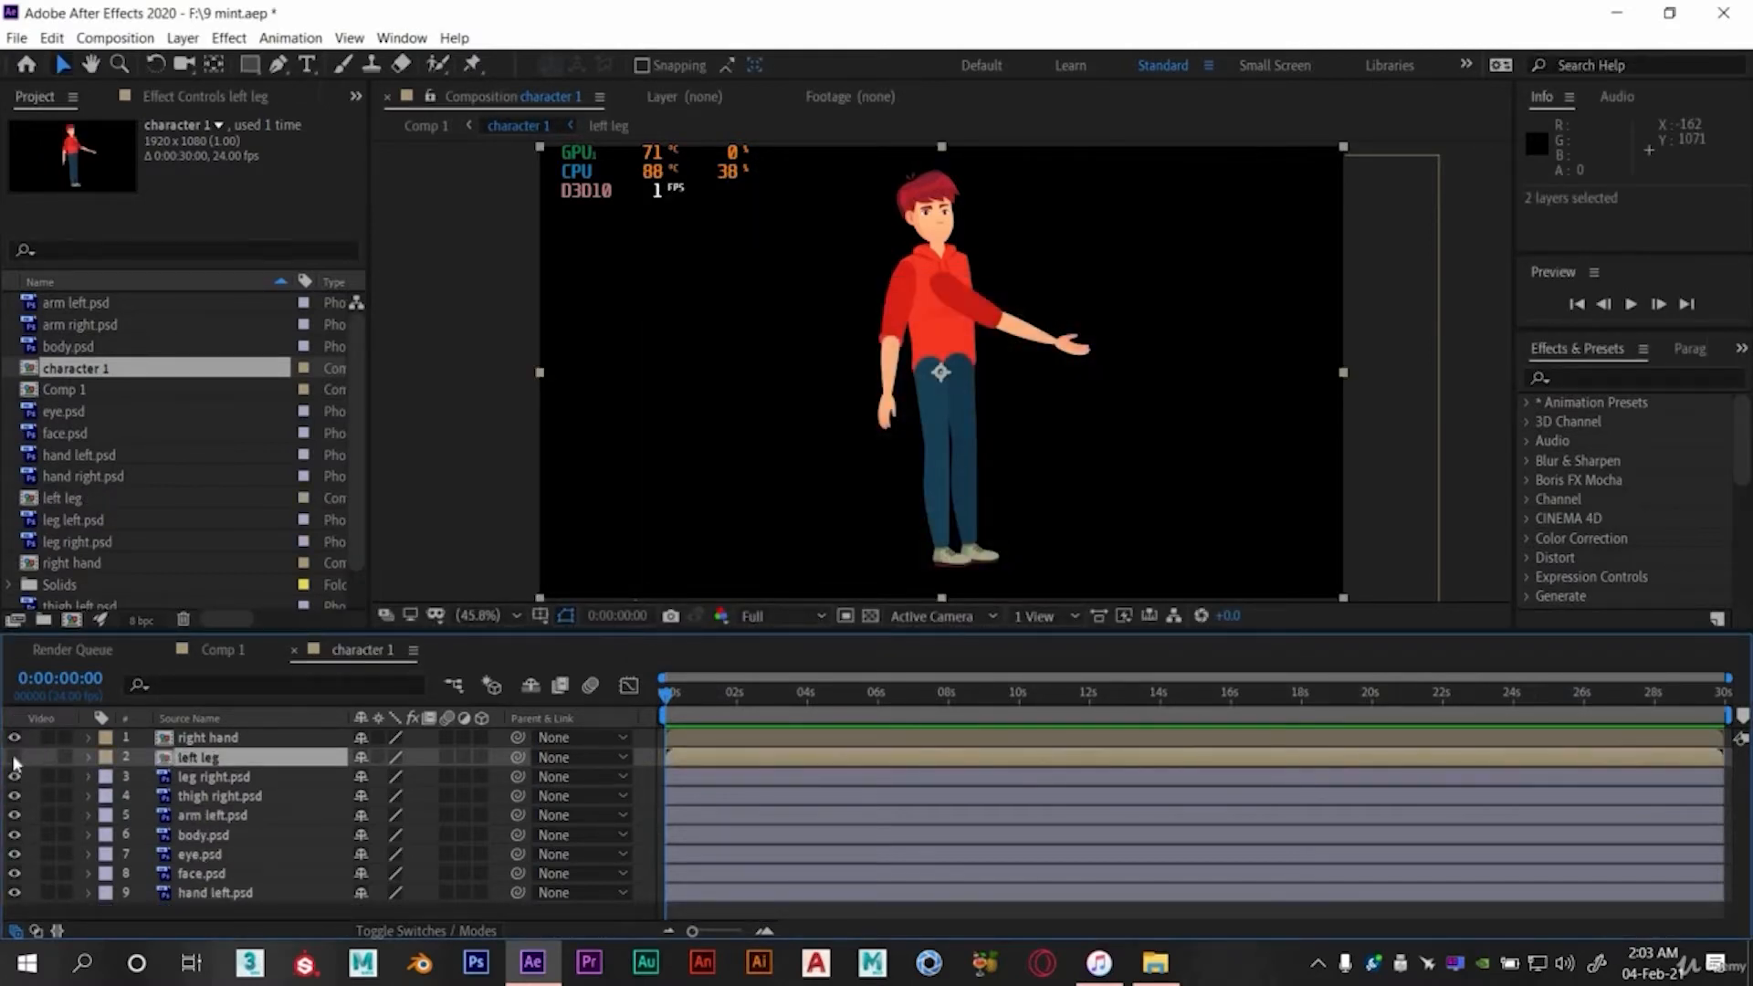
pyautogui.click(14, 760)
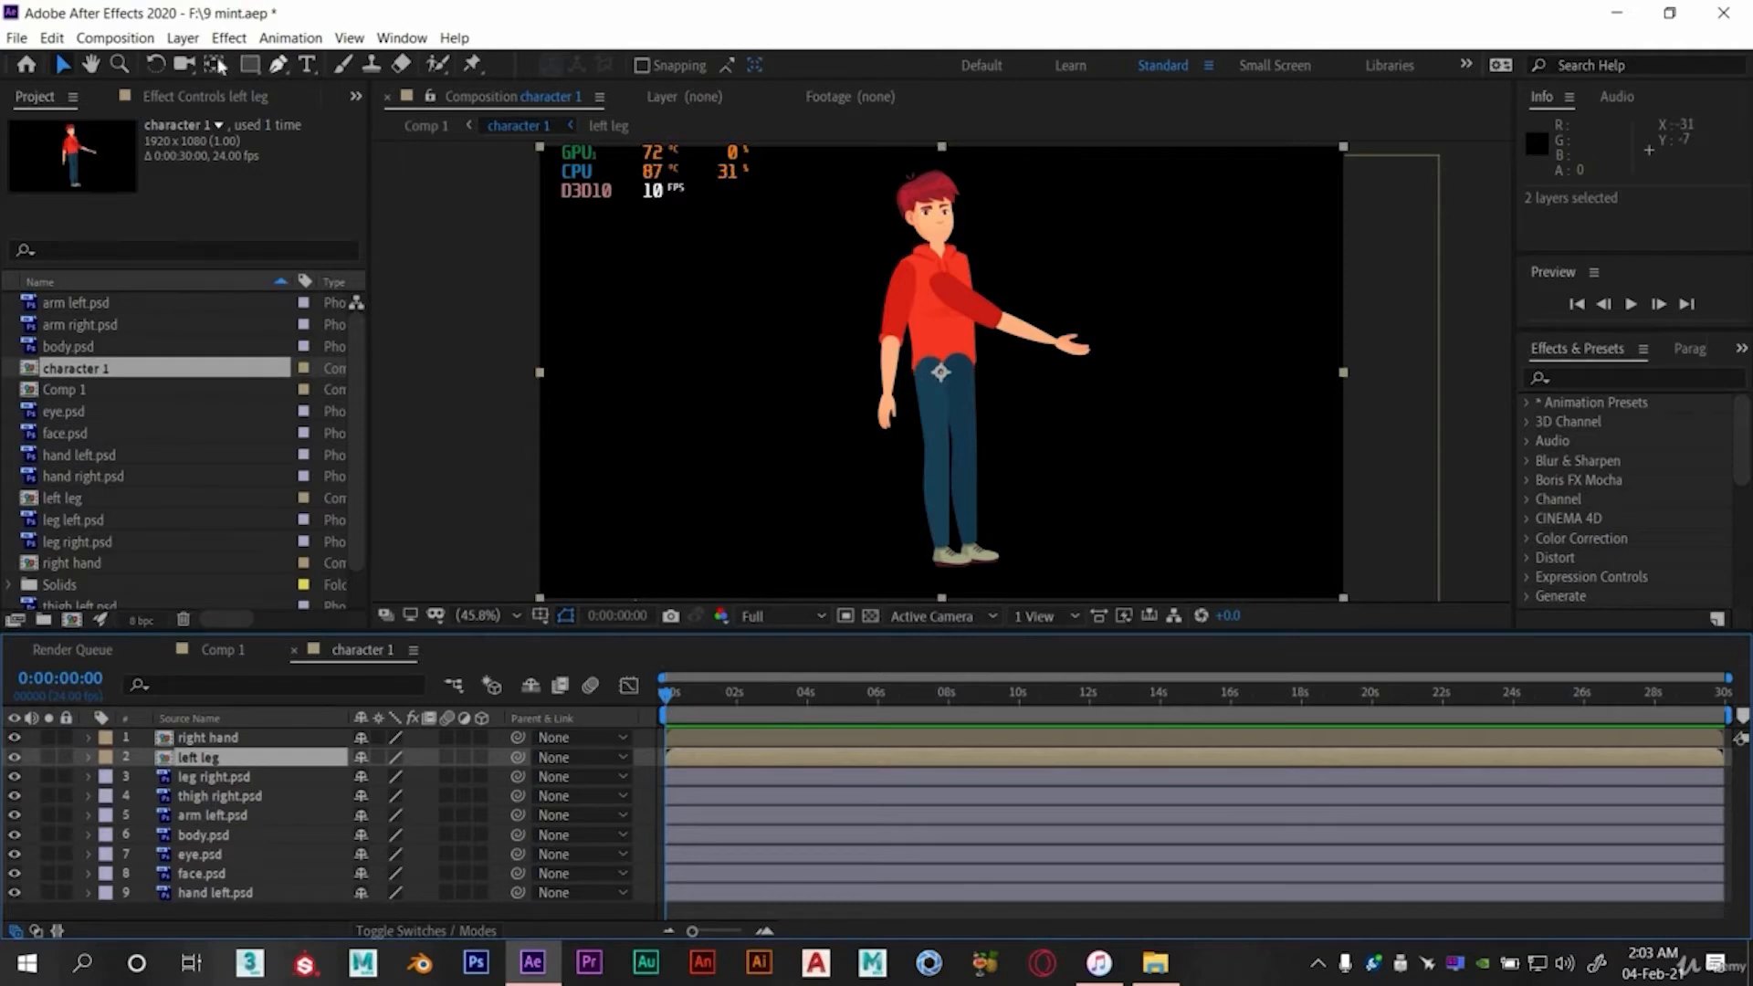
# - Move the left leg layer's anchor point to the hip joint at the top of the thigh
pyautogui.press('y')
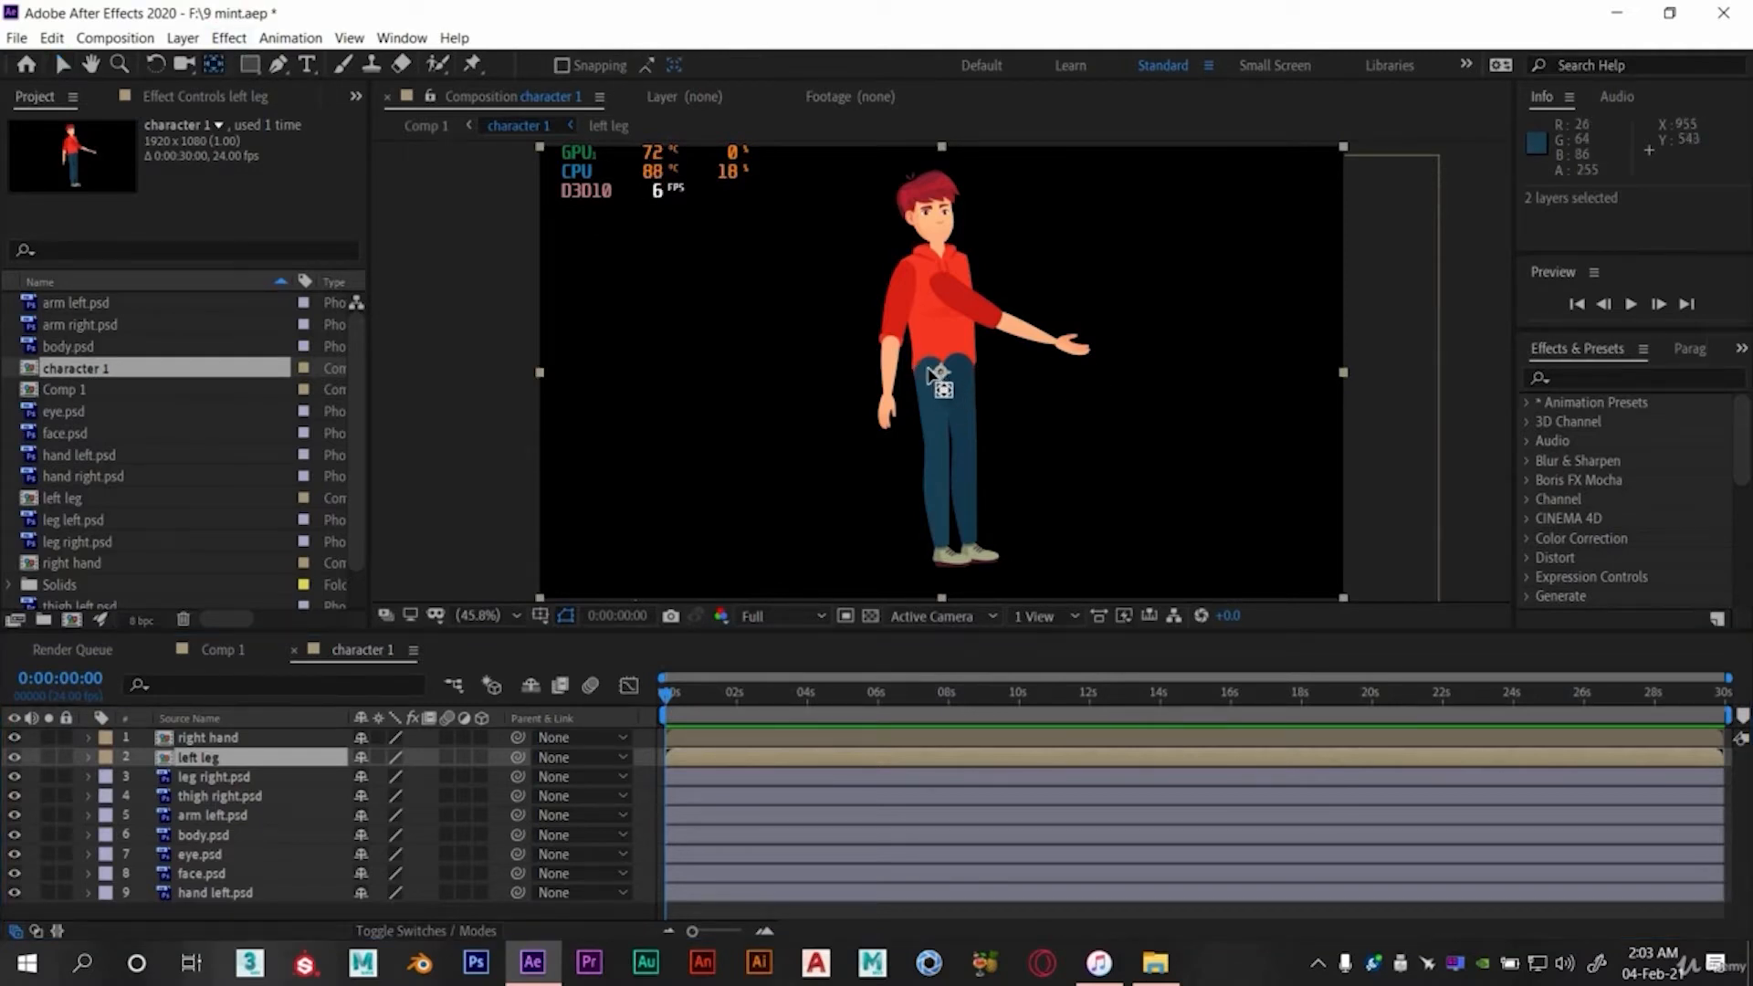
pyautogui.moveTo(936, 375); pyautogui.dragTo(927, 366)
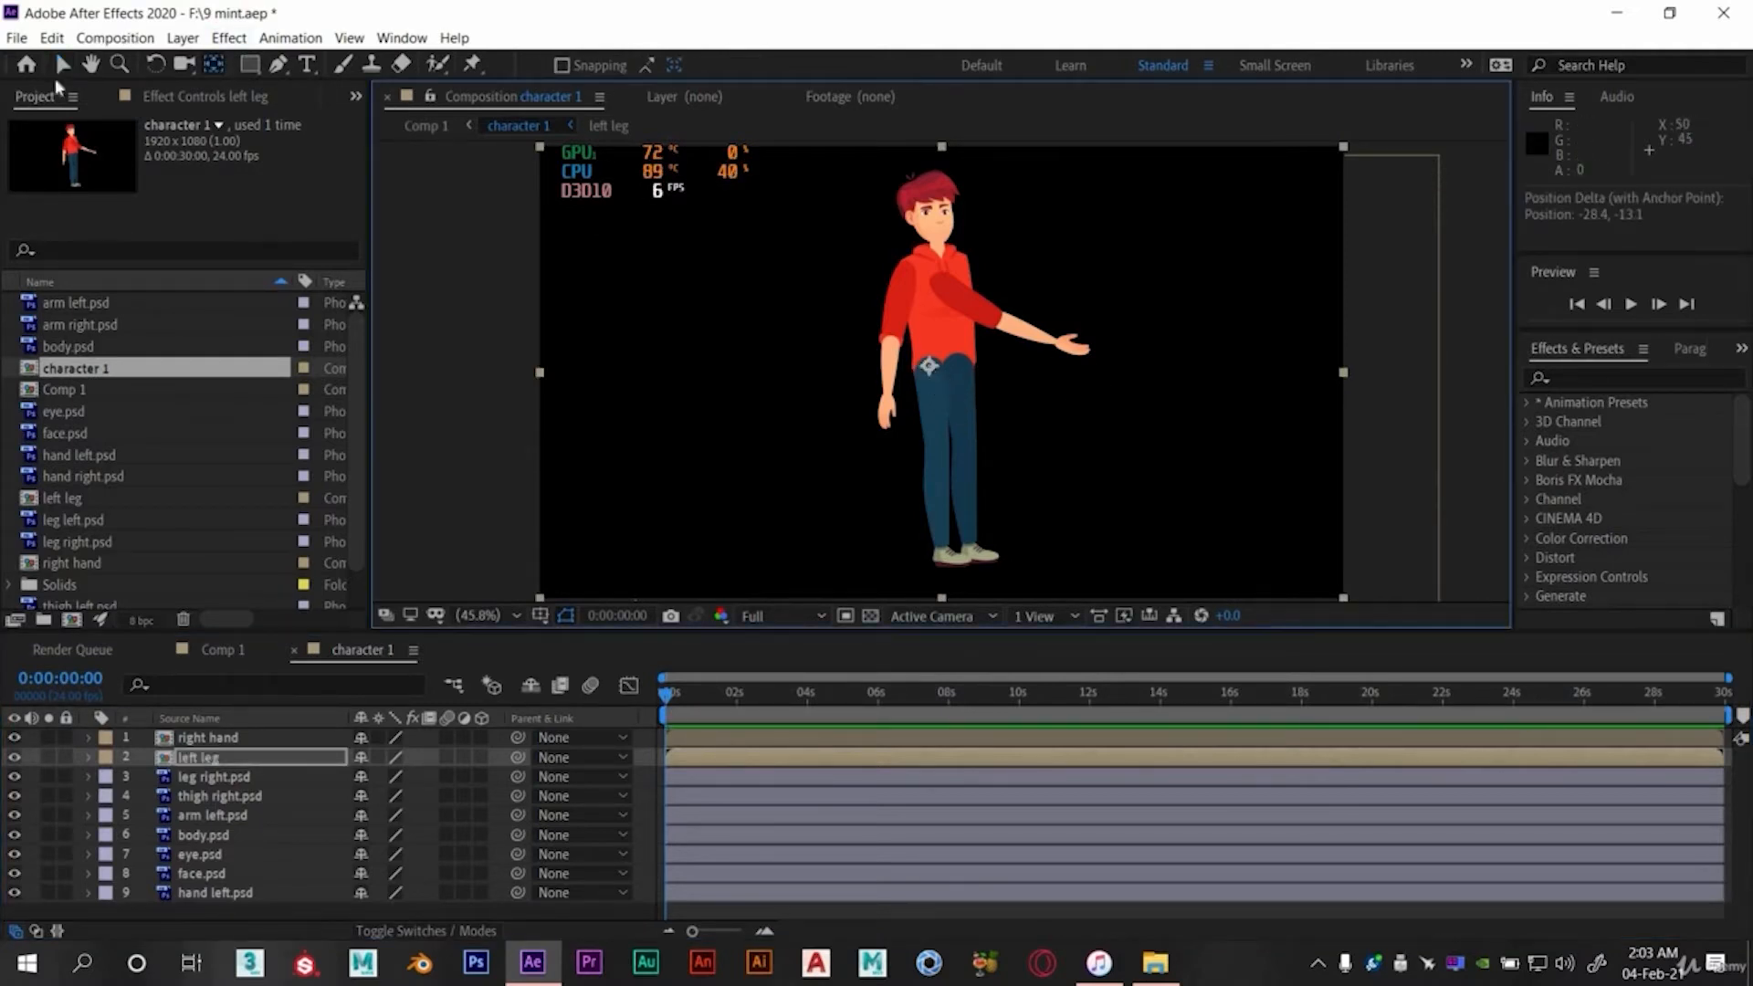
pyautogui.click(62, 64)
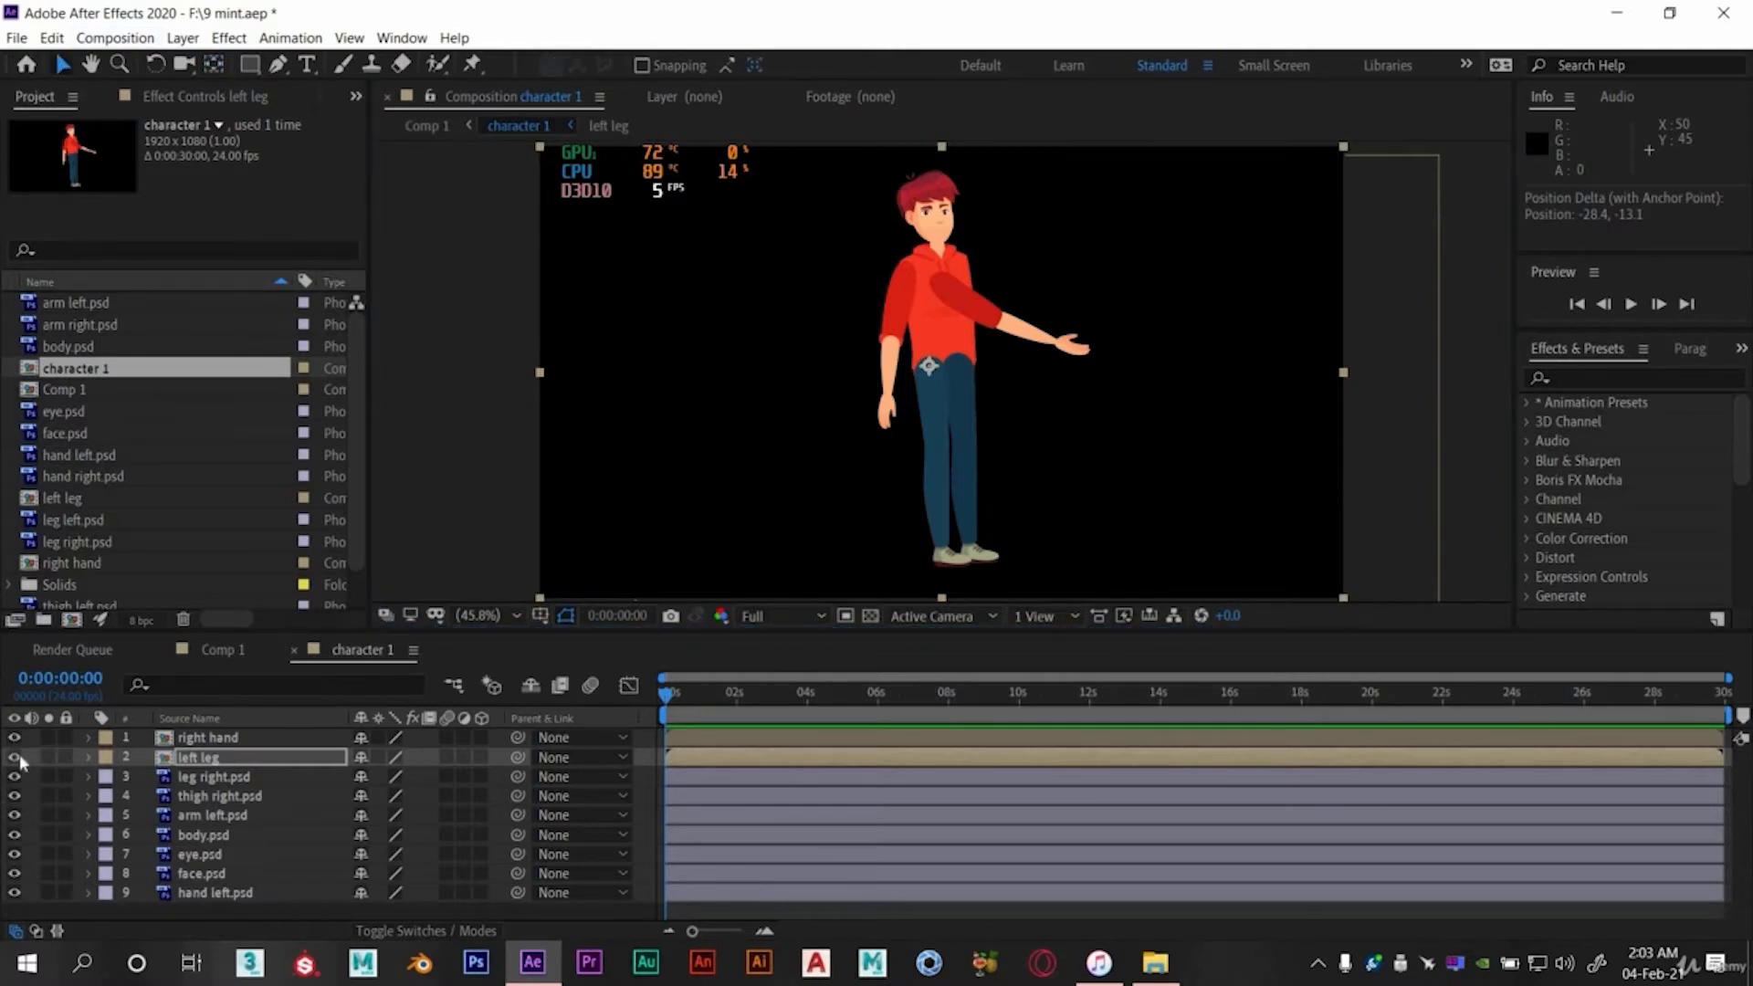
# - Hide the left leg and right hand layers, and move thigh right.psd directly above leg right.psd
pyautogui.click(16, 757)
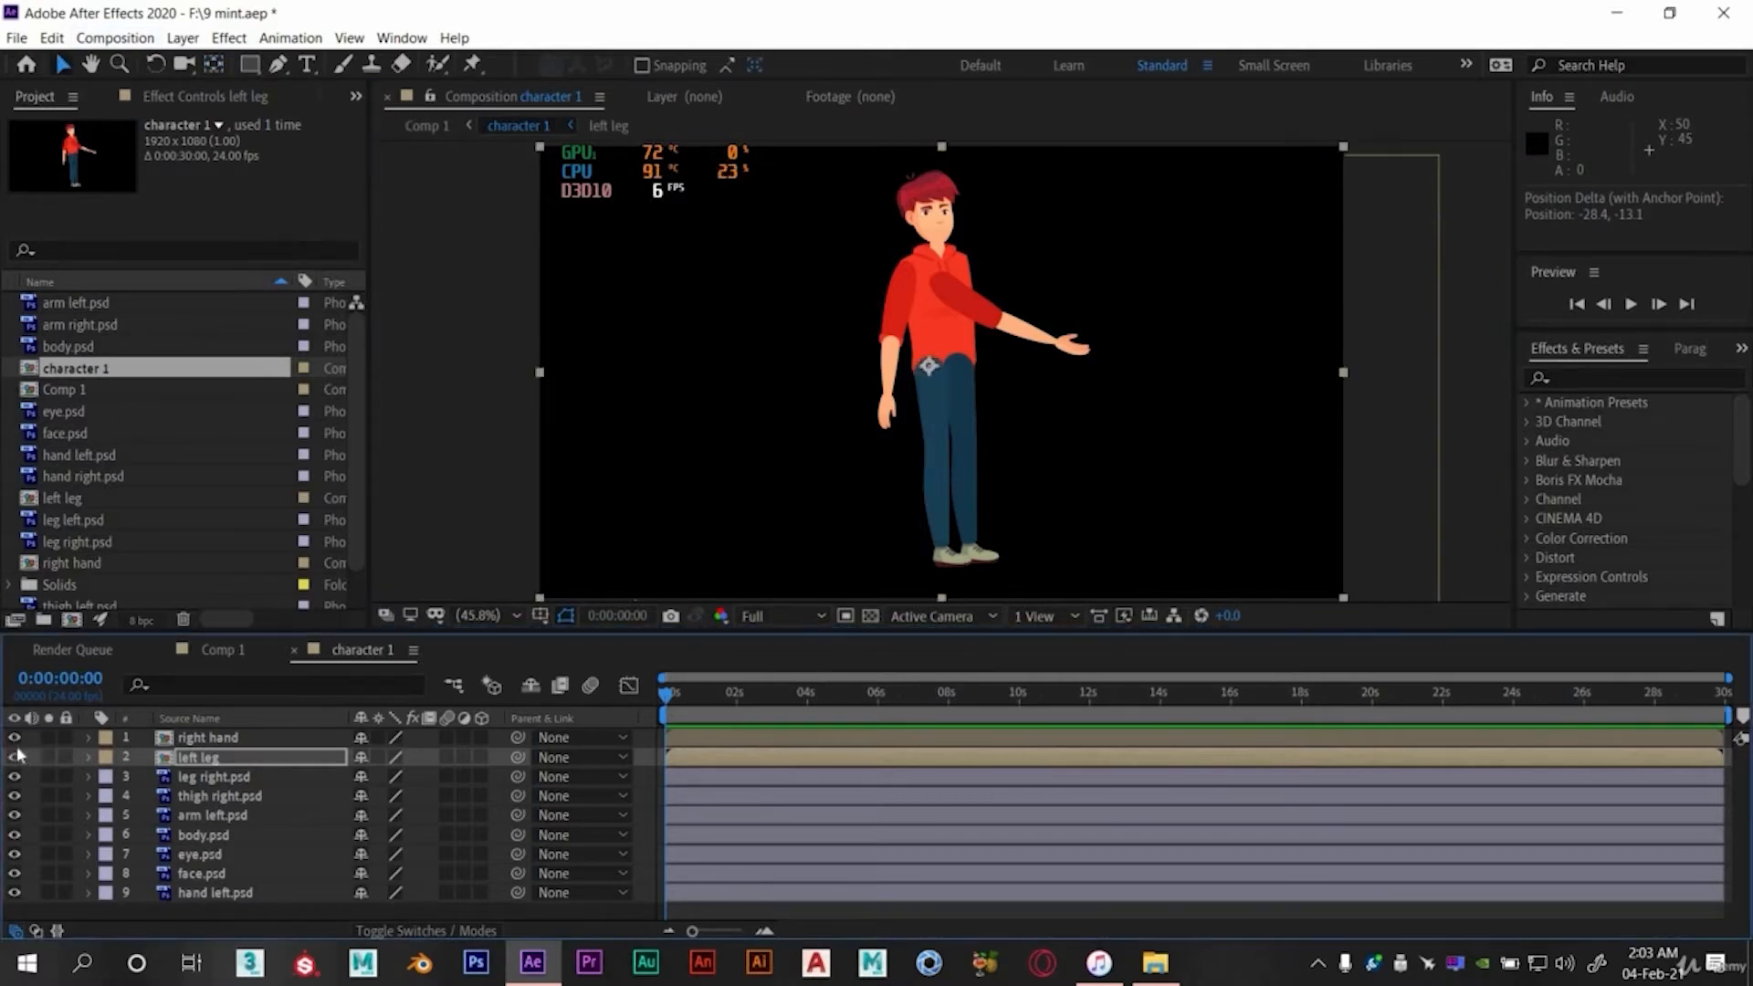
pyautogui.click(14, 737)
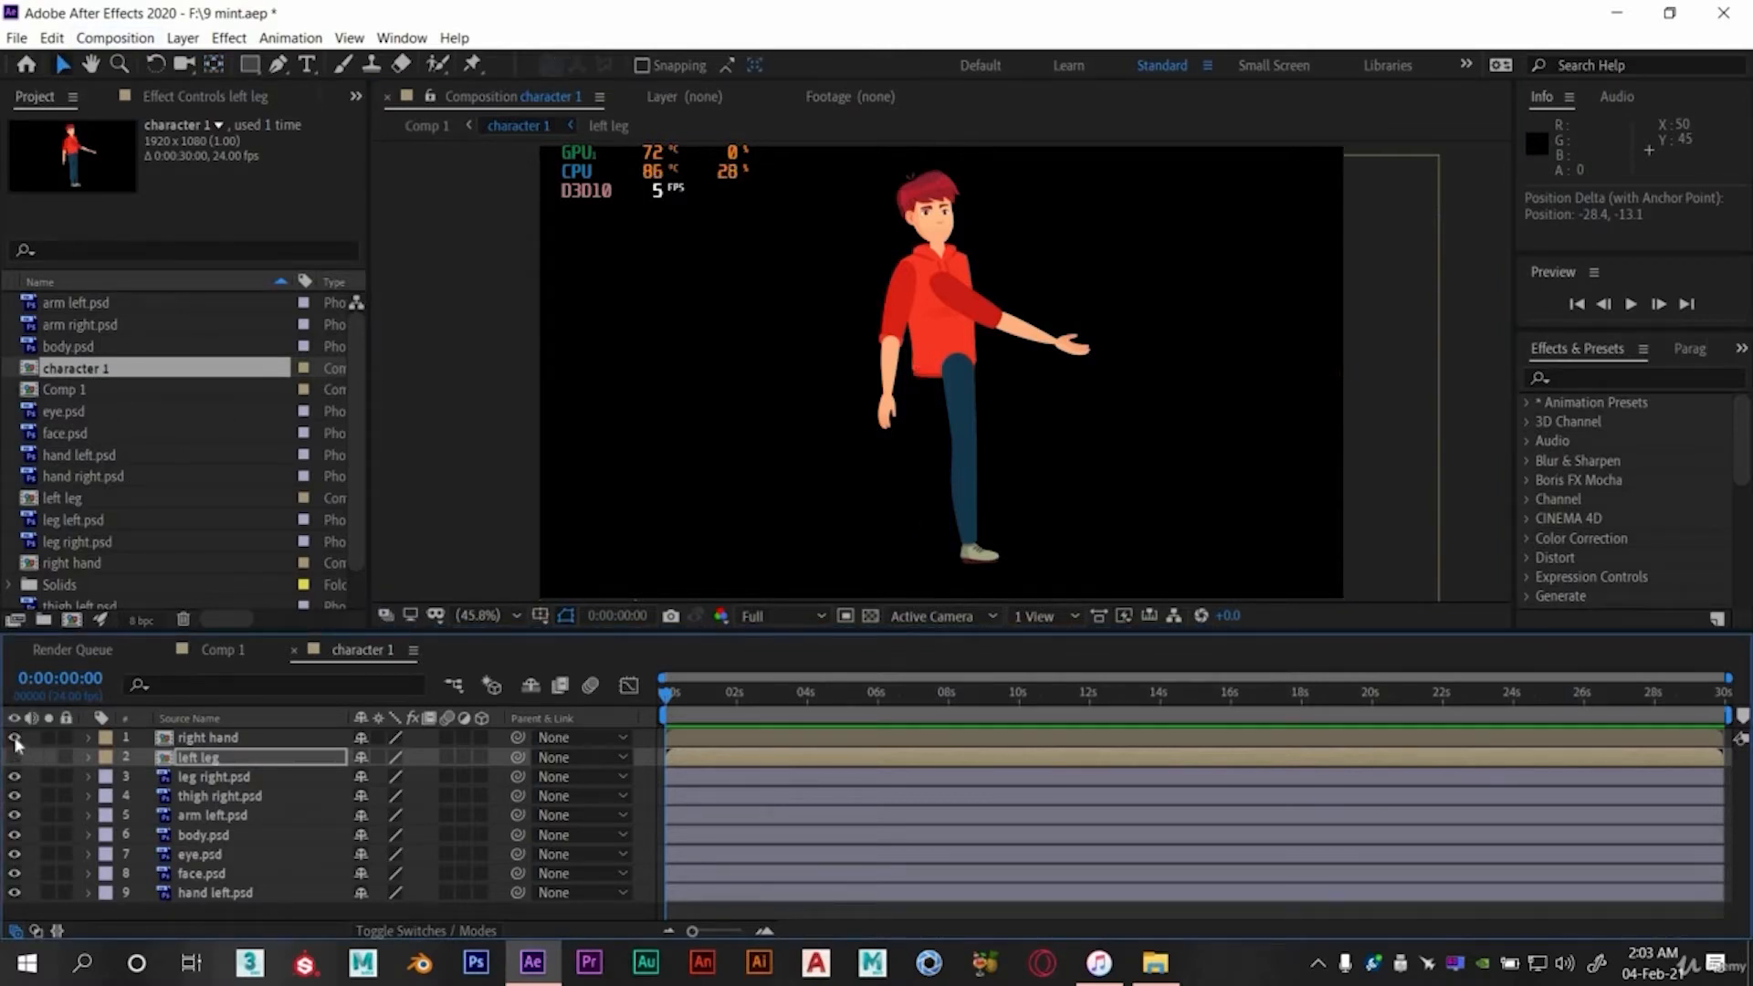
pyautogui.click(194, 780)
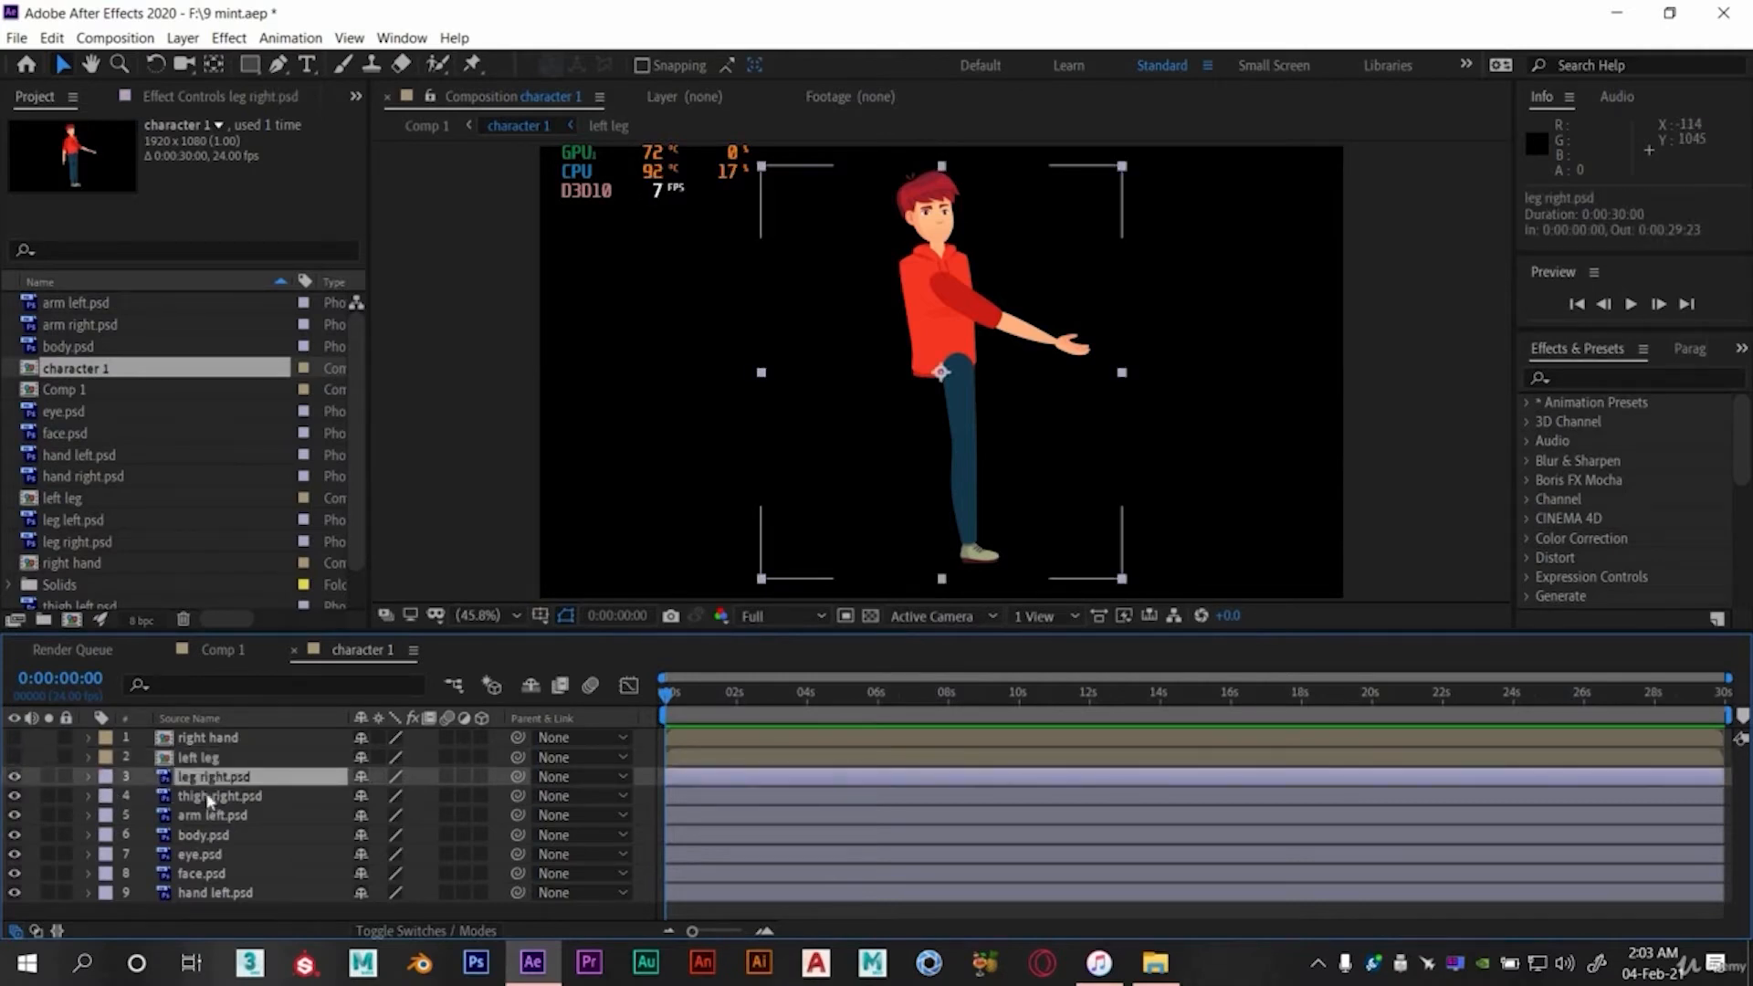
pyautogui.moveTo(208, 799); pyautogui.dragTo(206, 781)
# - Pre-compose the thigh right and leg right layers as "right leg"
pyautogui.keyDown('shift'); pyautogui.click(207, 799); pyautogui.keyUp('shift')
pyautogui.rightClick(205, 795)
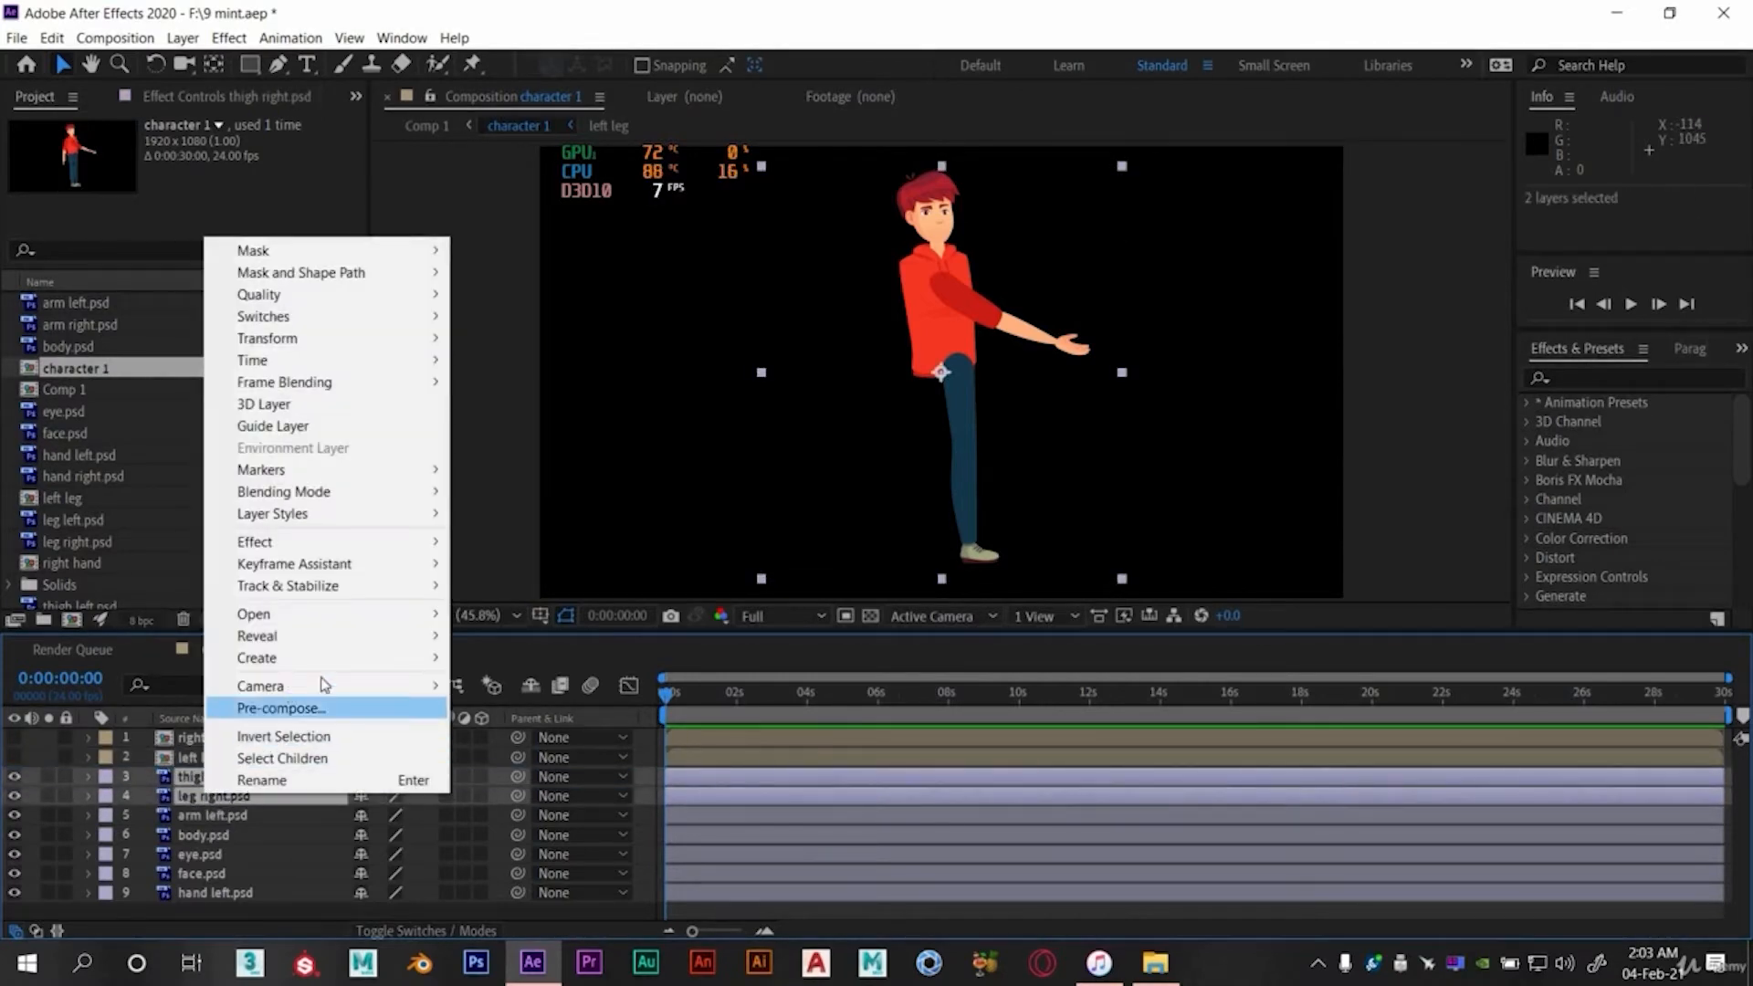
pyautogui.click(324, 708)
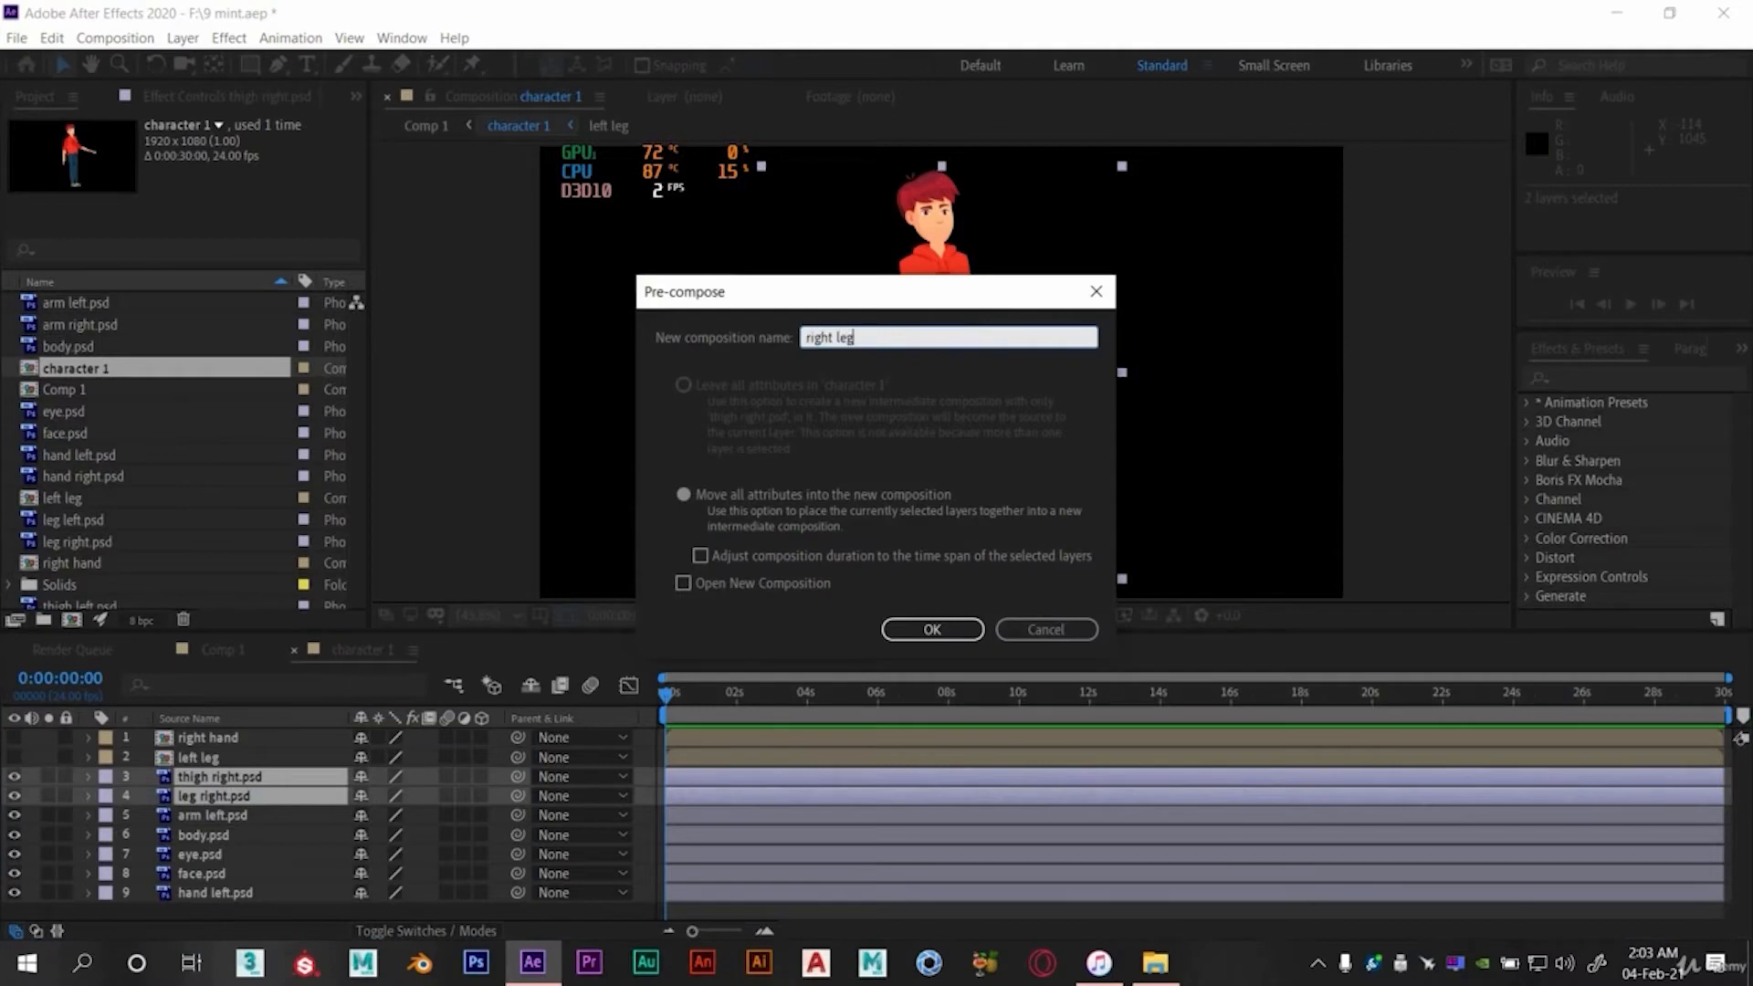
pyautogui.click(913, 636)
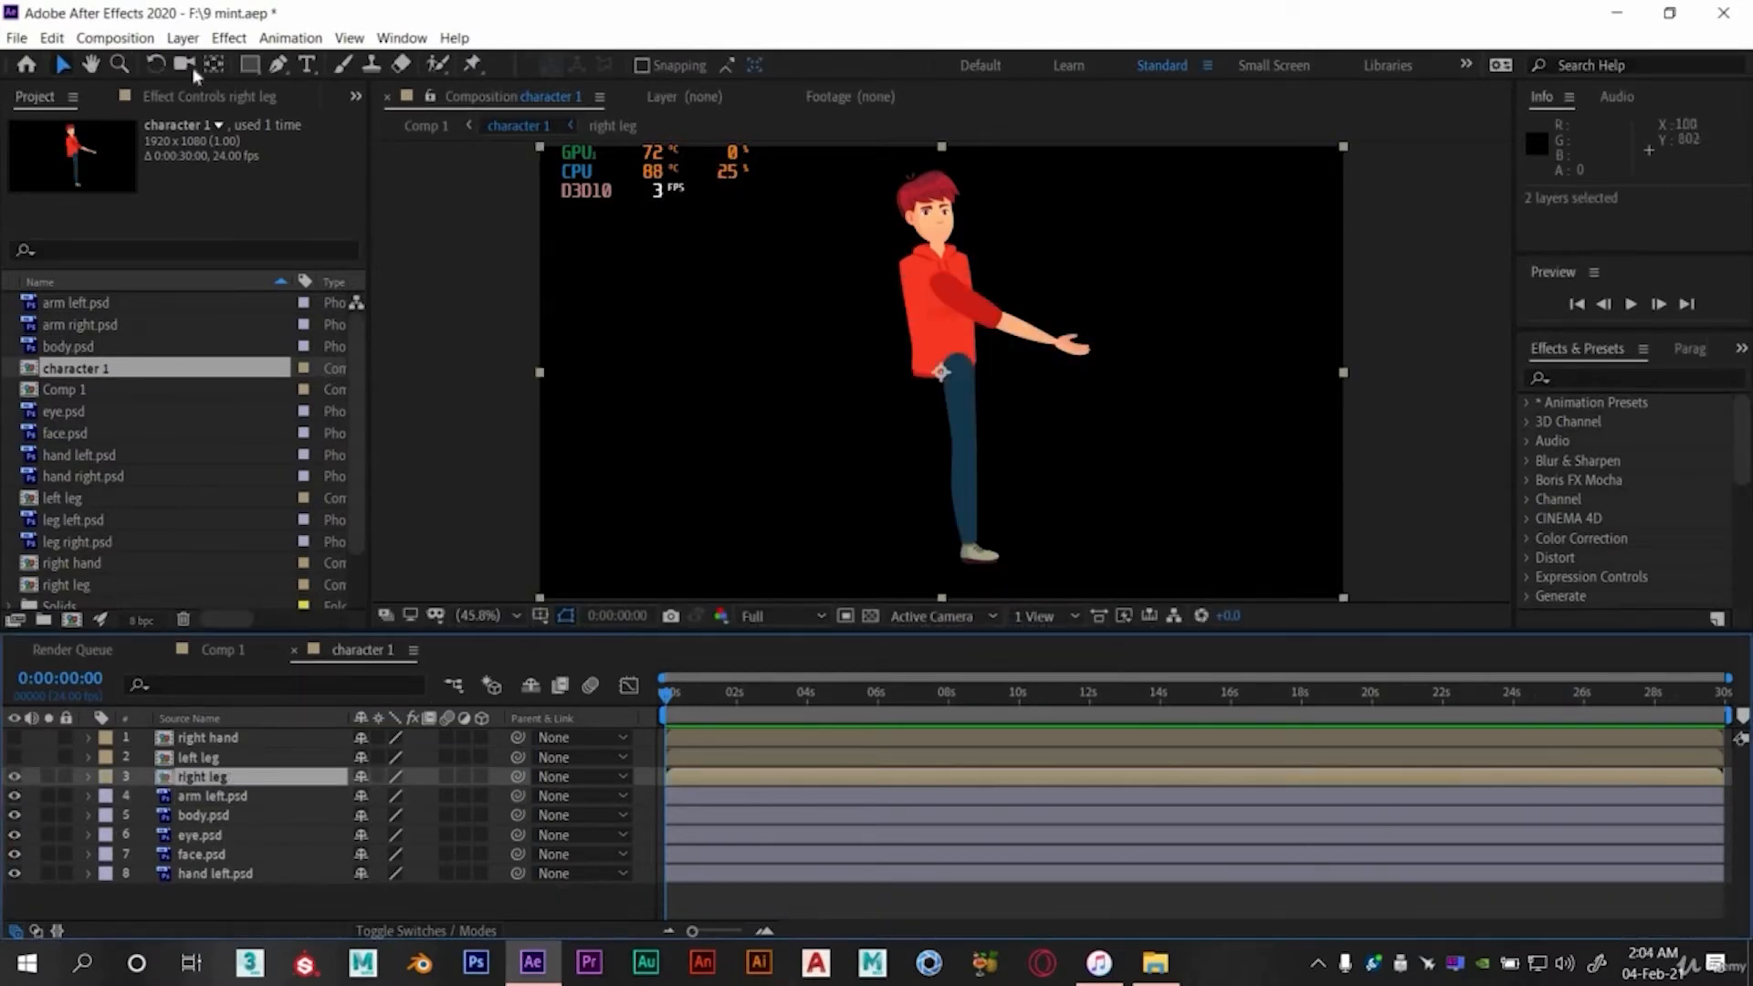
# - Move the right leg layer's anchor point to the hip joint at the top of the thigh, and hide the layer
pyautogui.press('y')
pyautogui.moveTo(941, 372); pyautogui.dragTo(957, 363)
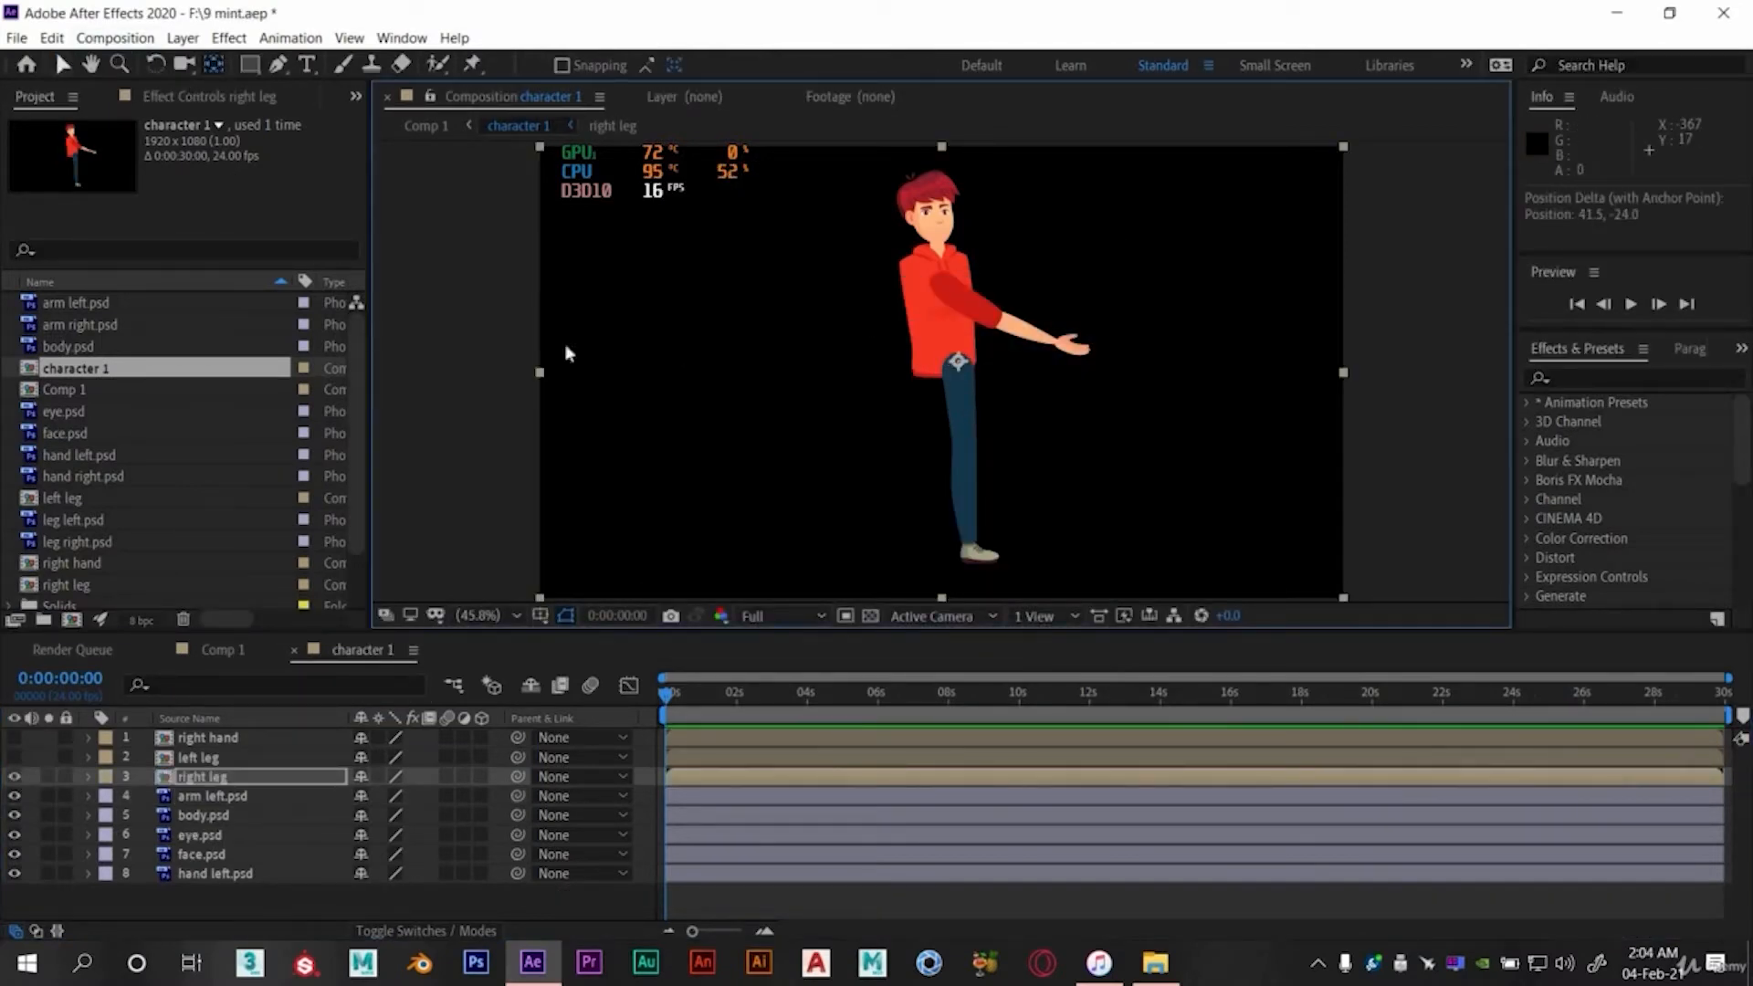
pyautogui.press('v')
pyautogui.click(14, 776)
# - Move hand left.psd directly below arm left.psd and pre-compose the two layers as "left hand"
pyautogui.click(195, 801)
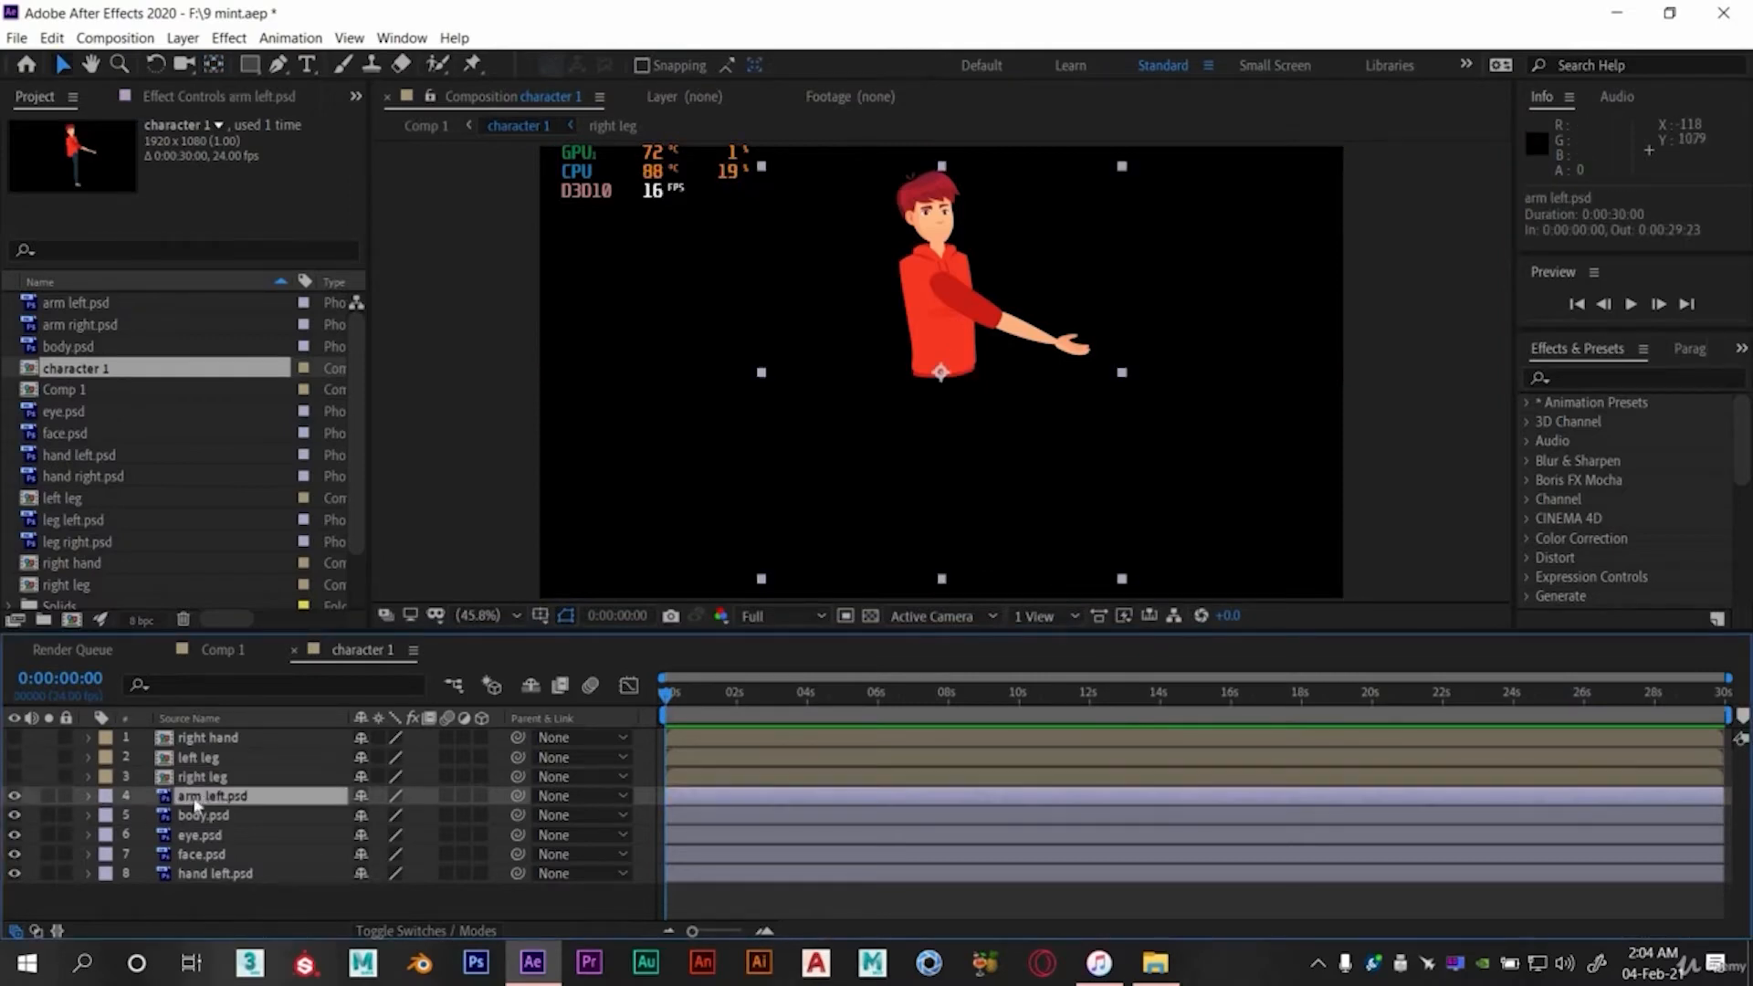
pyautogui.keyDown('ctrl'); pyautogui.click(203, 875); pyautogui.keyUp('ctrl')
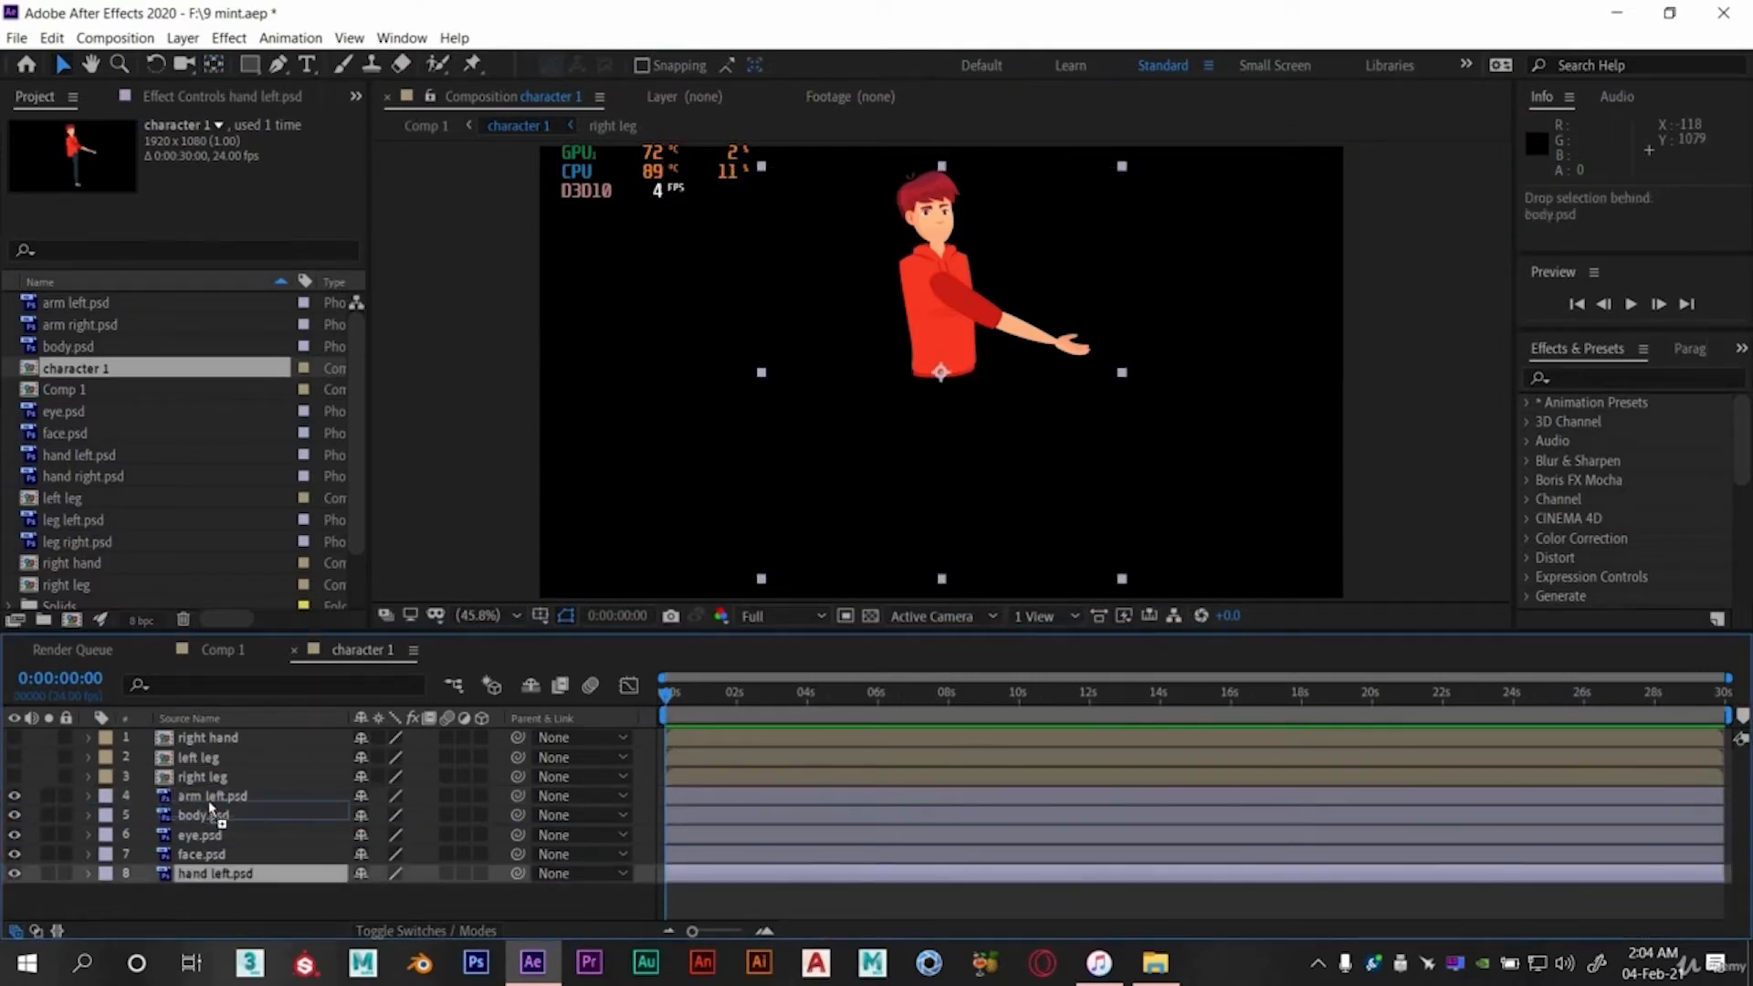
pyautogui.moveTo(203, 875); pyautogui.dragTo(206, 816)
pyautogui.rightClick(215, 815)
pyautogui.click(265, 709)
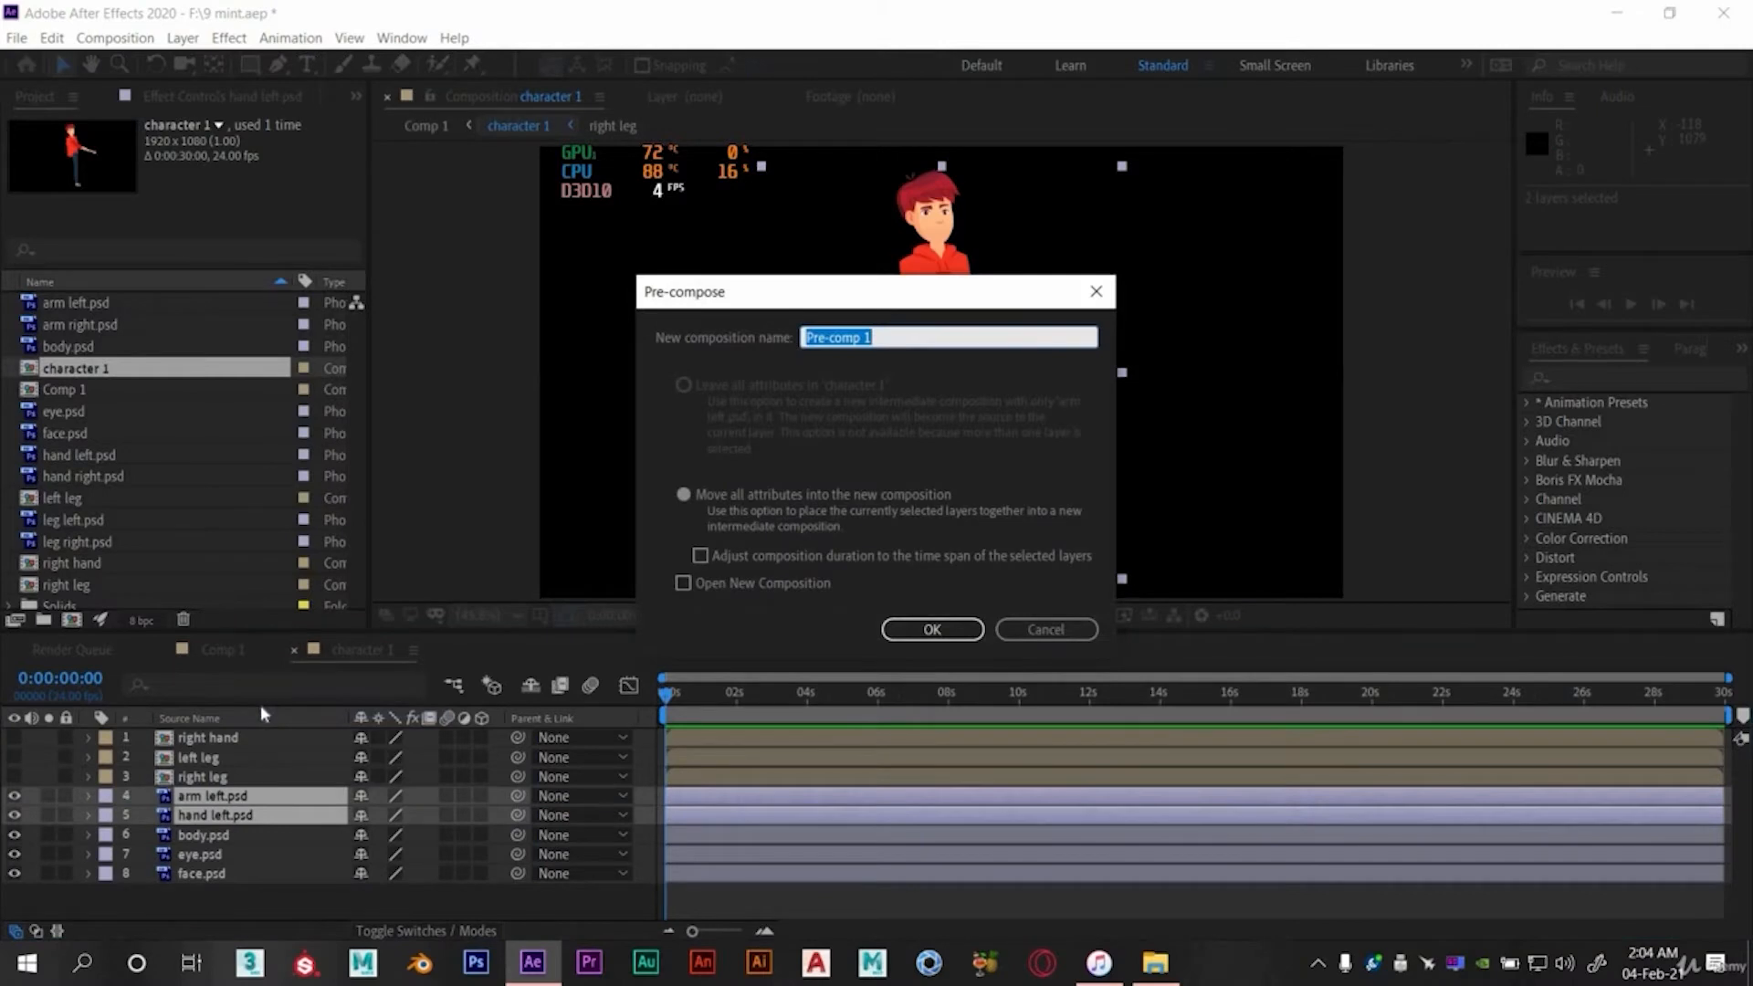
pyautogui.write('left hand')
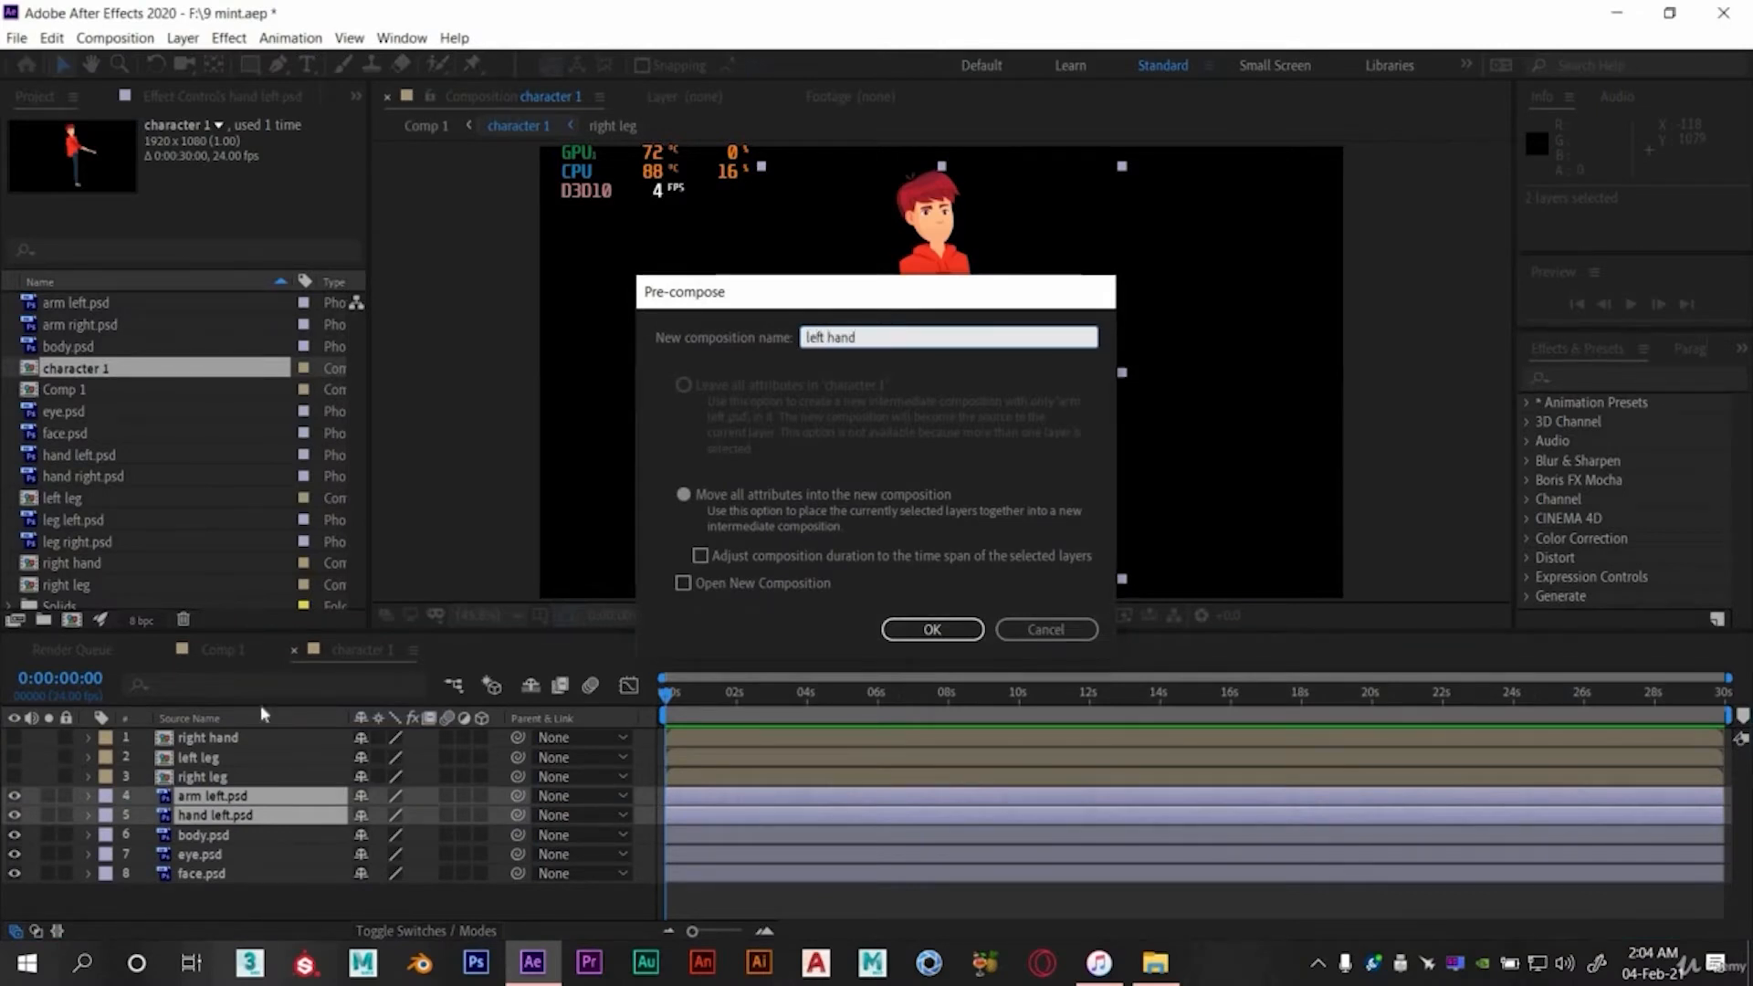
pyautogui.press('Return')
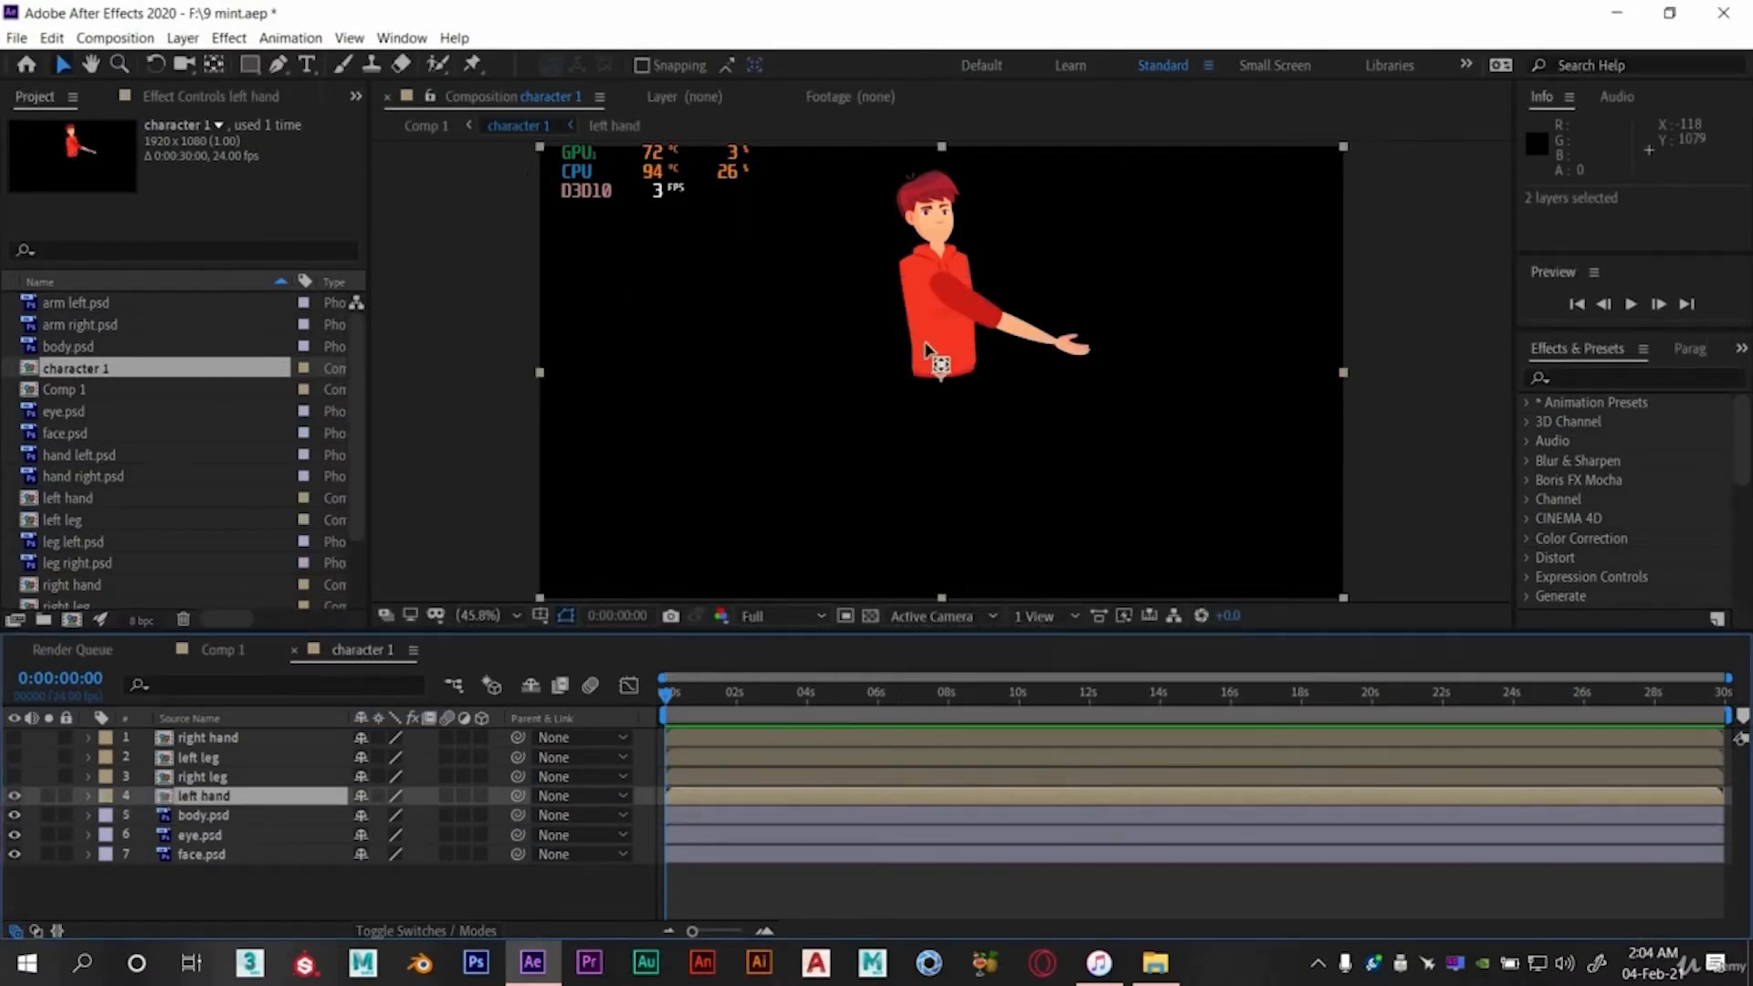
# - Set the left hand layer's anchor point at the shoulder joint and attach the arm to the body's shoulder at about 993, 278
pyautogui.press('y')
pyautogui.moveTo(941, 363); pyautogui.dragTo(984, 283)
pyautogui.press('v')
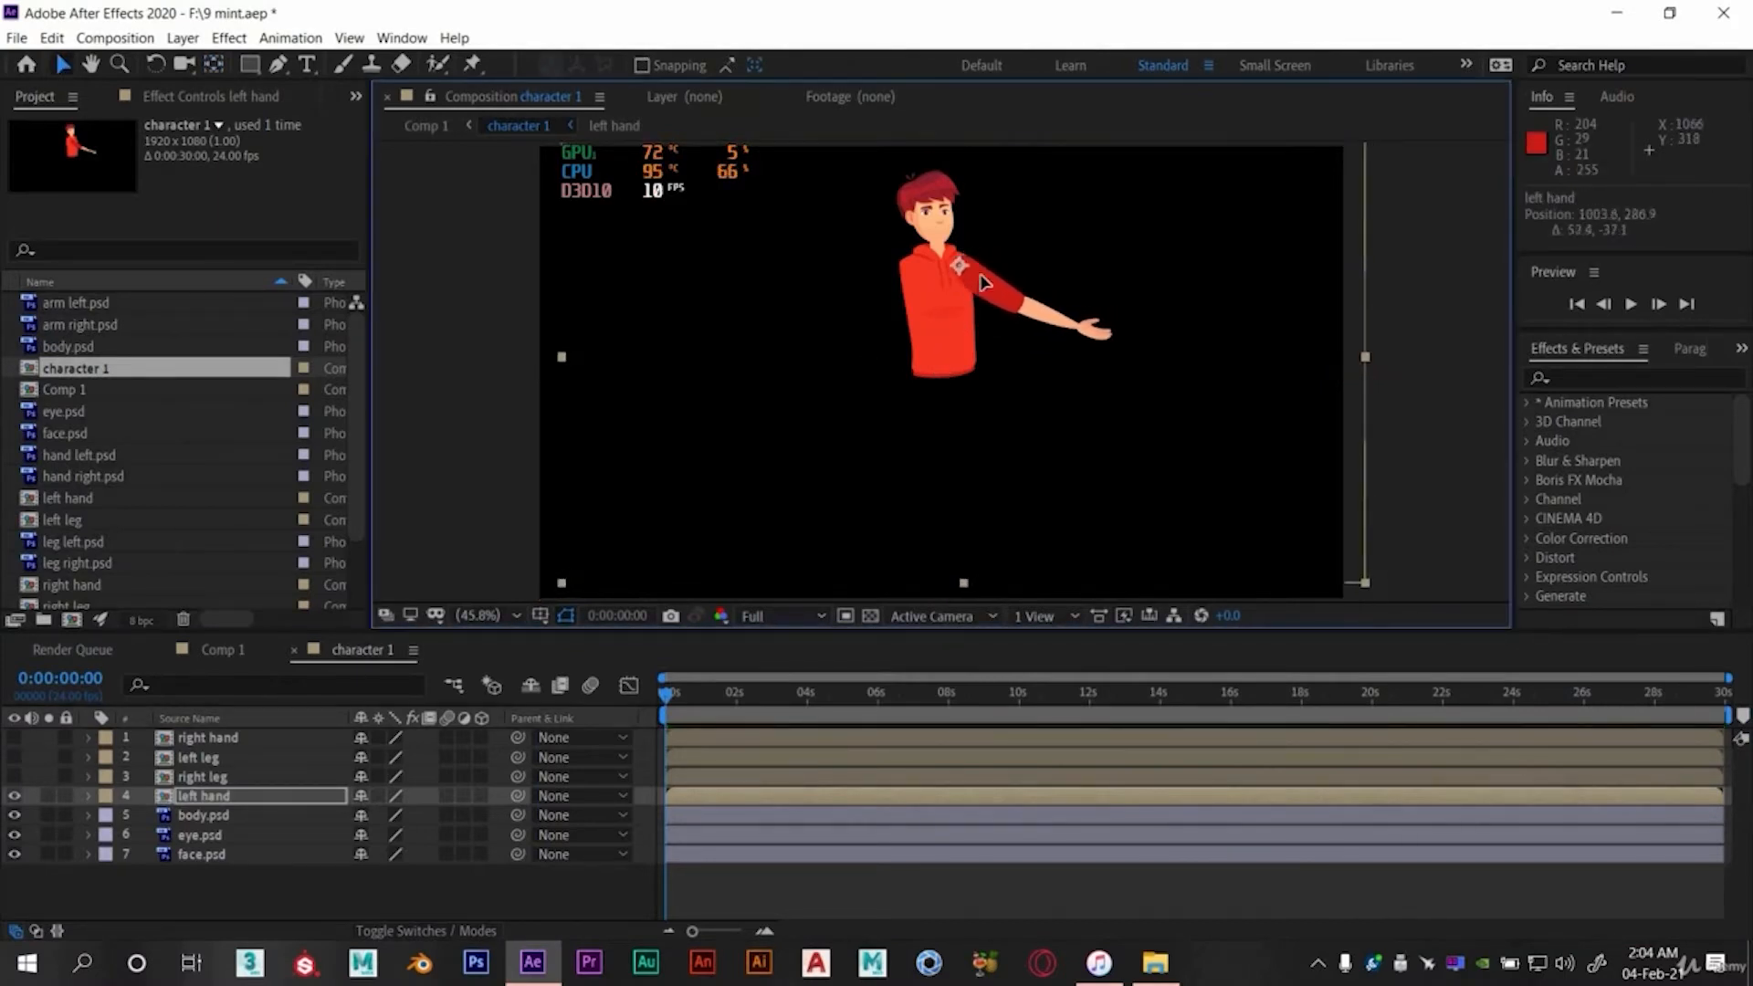
# - Hide the left hand layer and check the body, eye and face layers by toggling their visibility
pyautogui.click(14, 795)
pyautogui.click(222, 813)
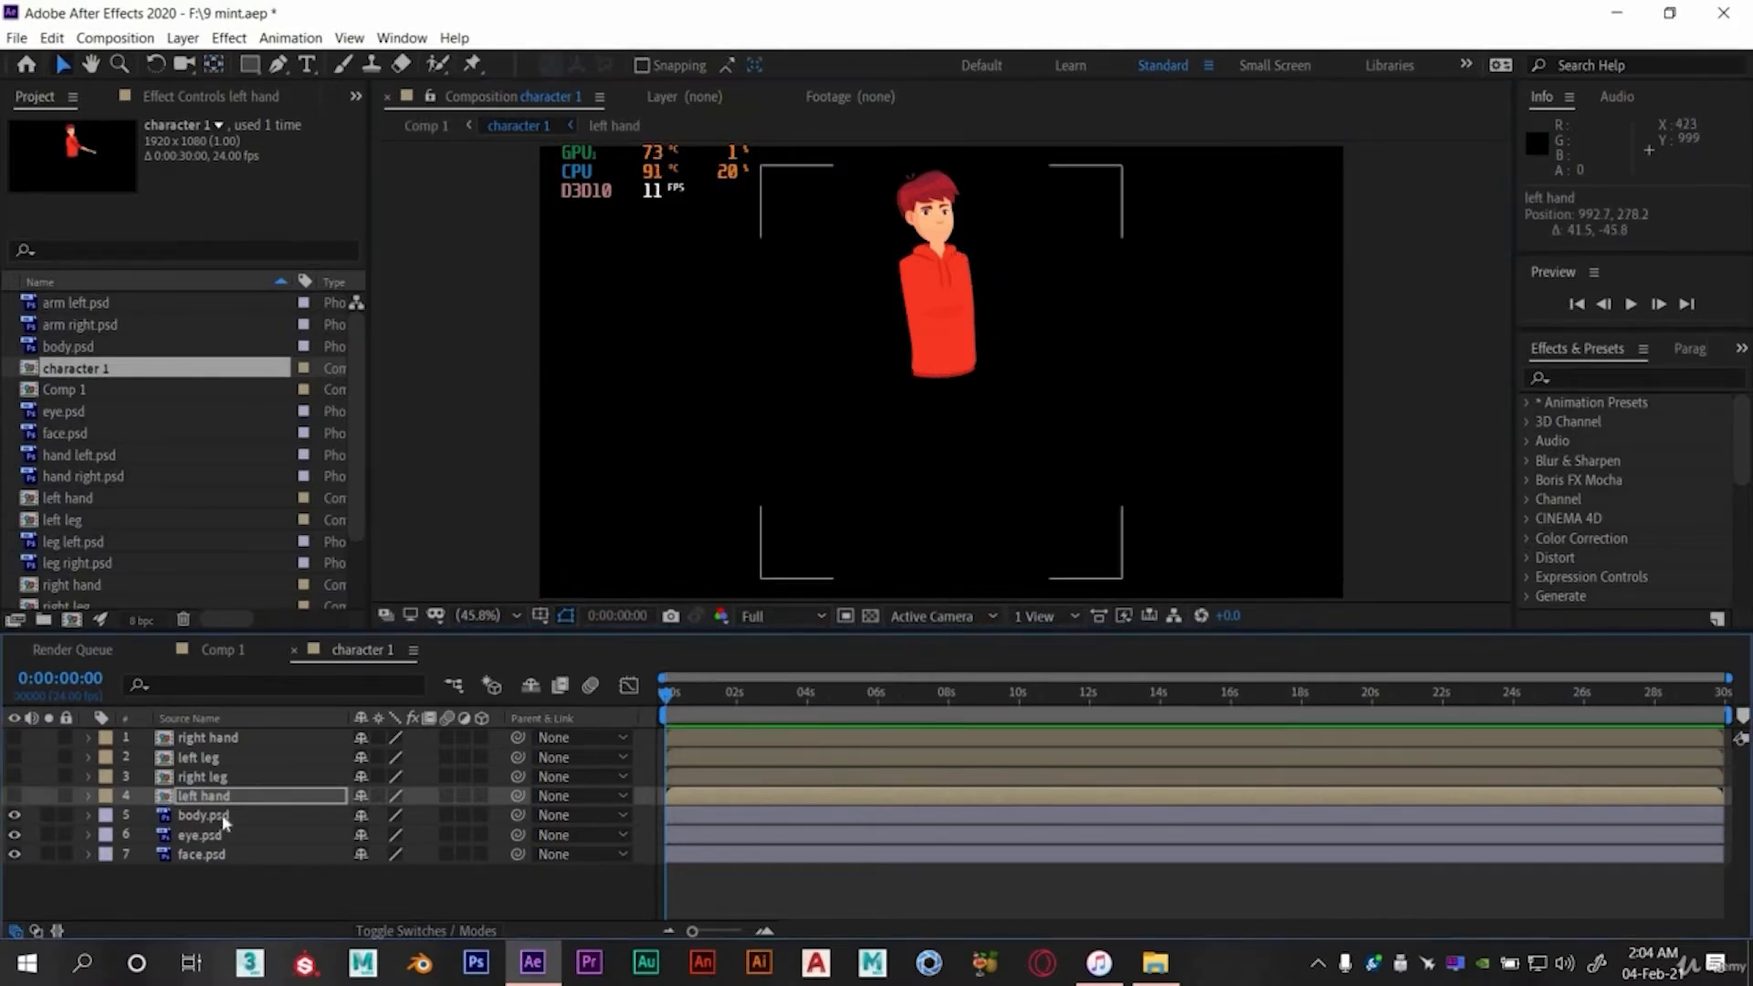
pyautogui.click(14, 815)
pyautogui.click(13, 814)
pyautogui.click(46, 837)
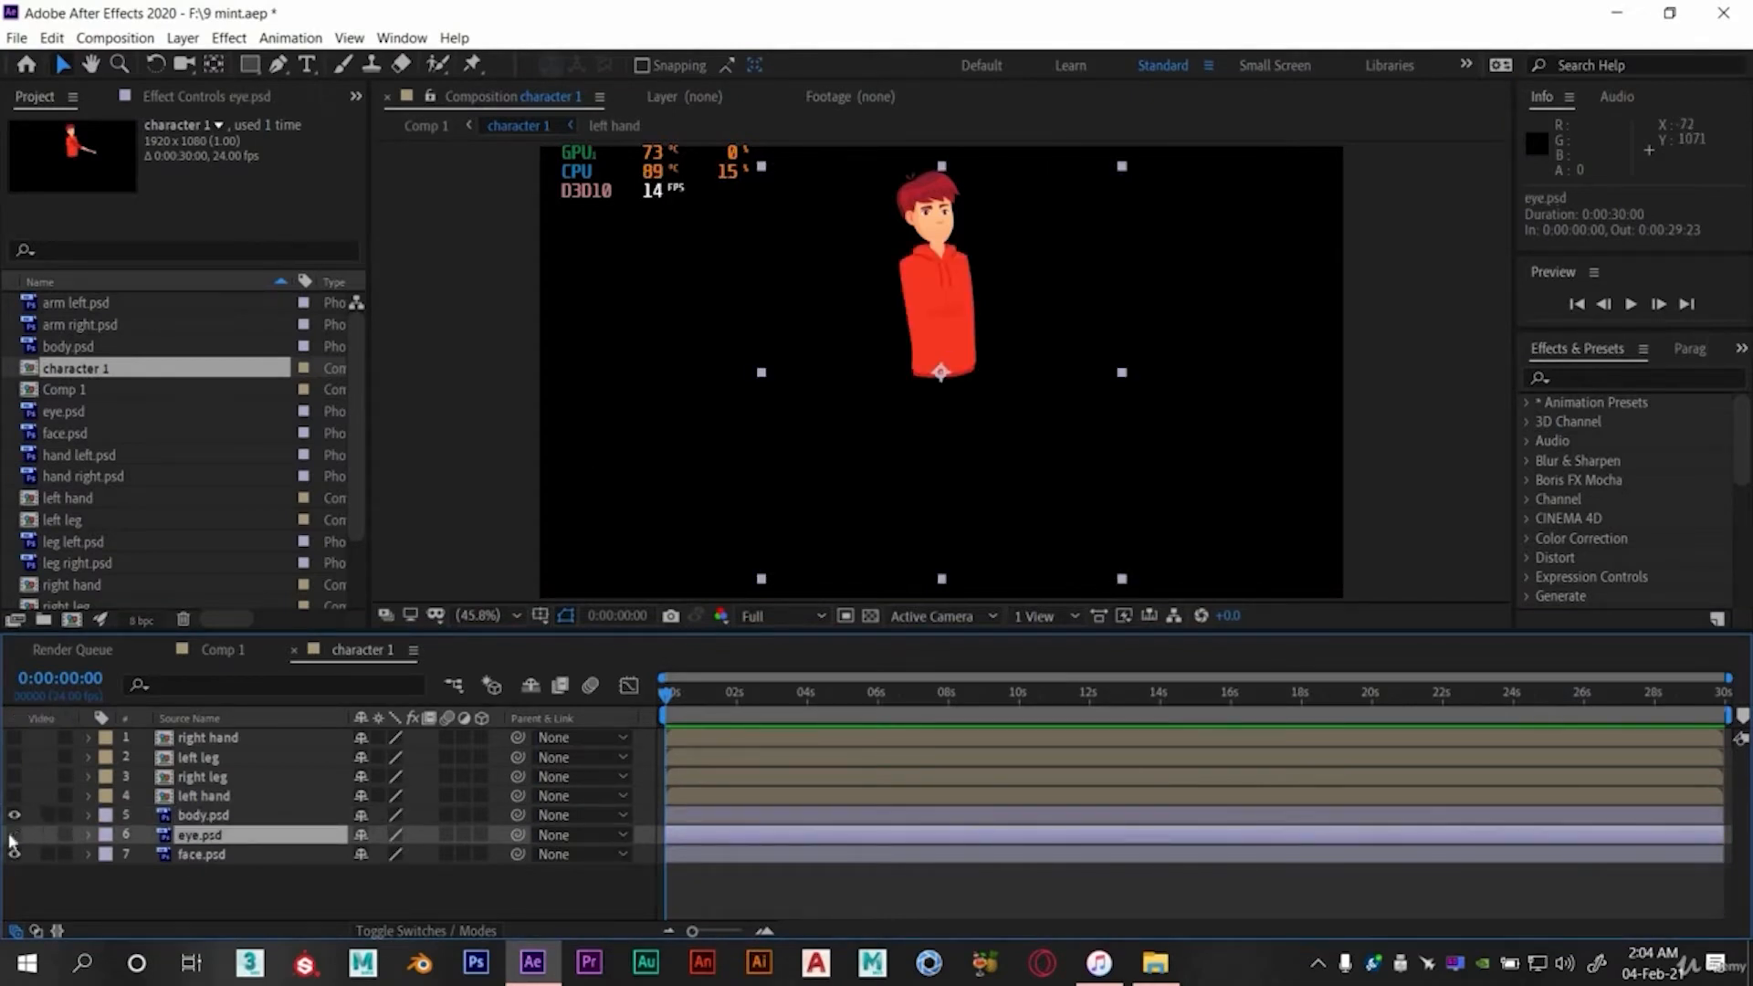
pyautogui.click(219, 855)
pyautogui.click(14, 854)
pyautogui.click(14, 854)
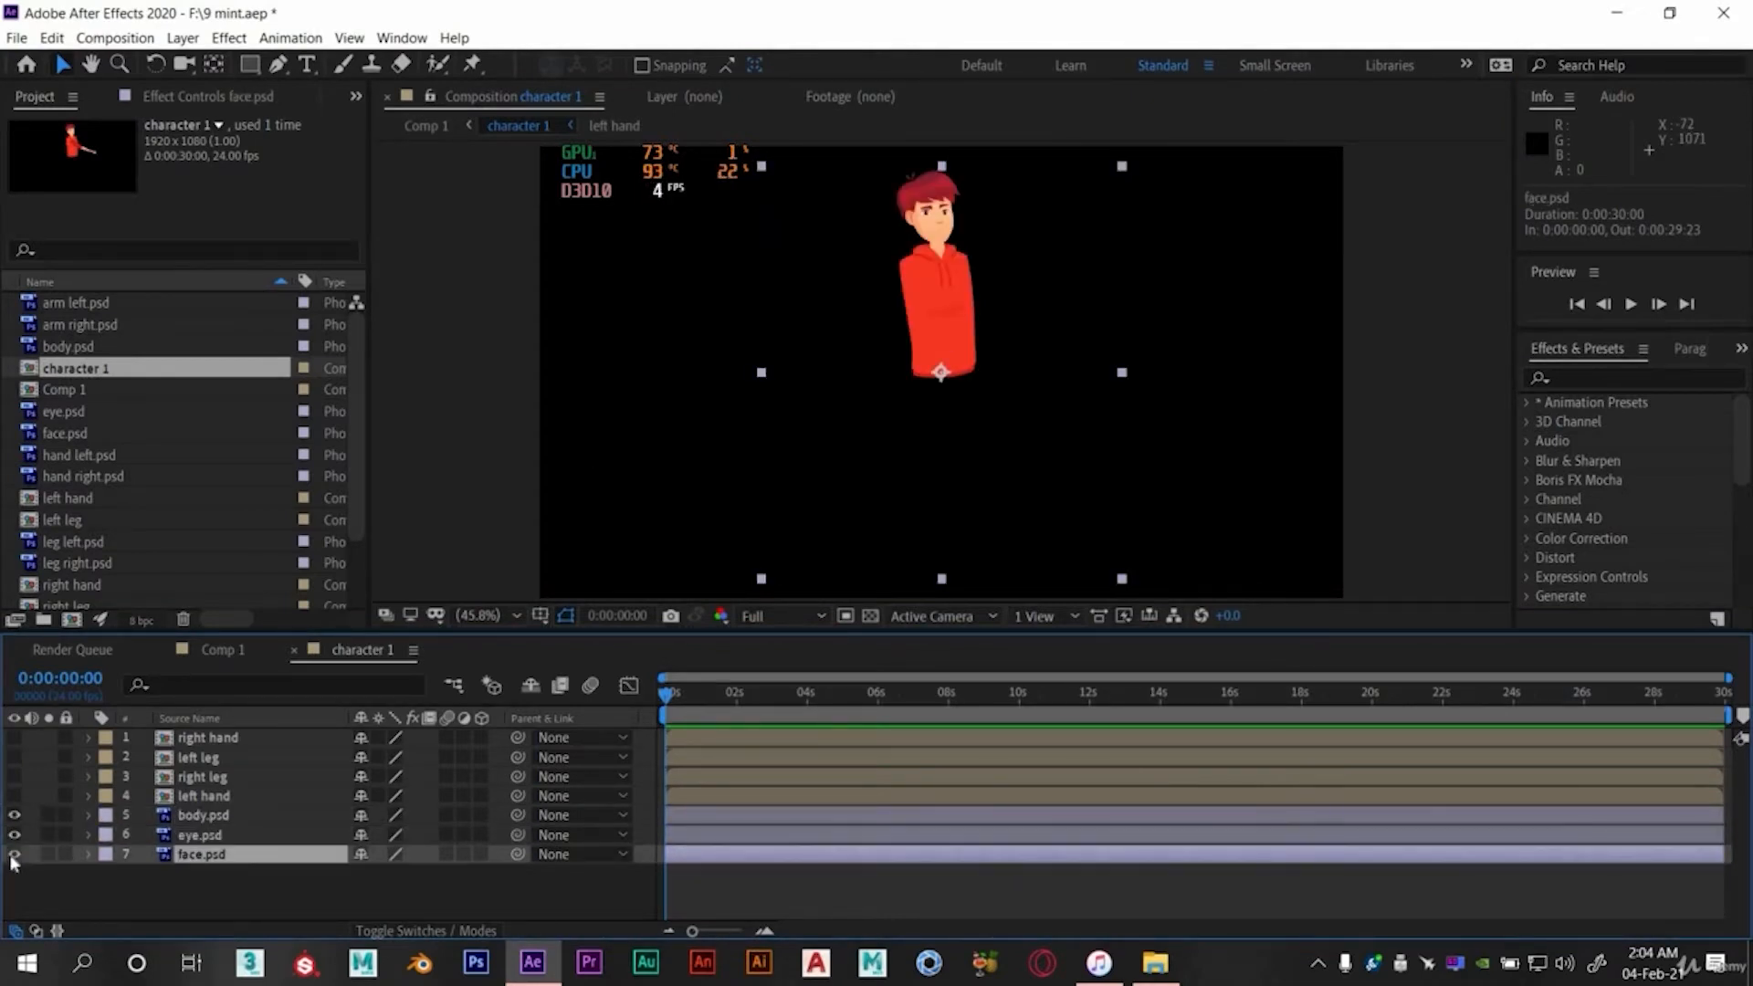
# - Move the body.psd layer's anchor point to the waist, near the middle of the hoodie's lower hem
pyautogui.click(490, 618)
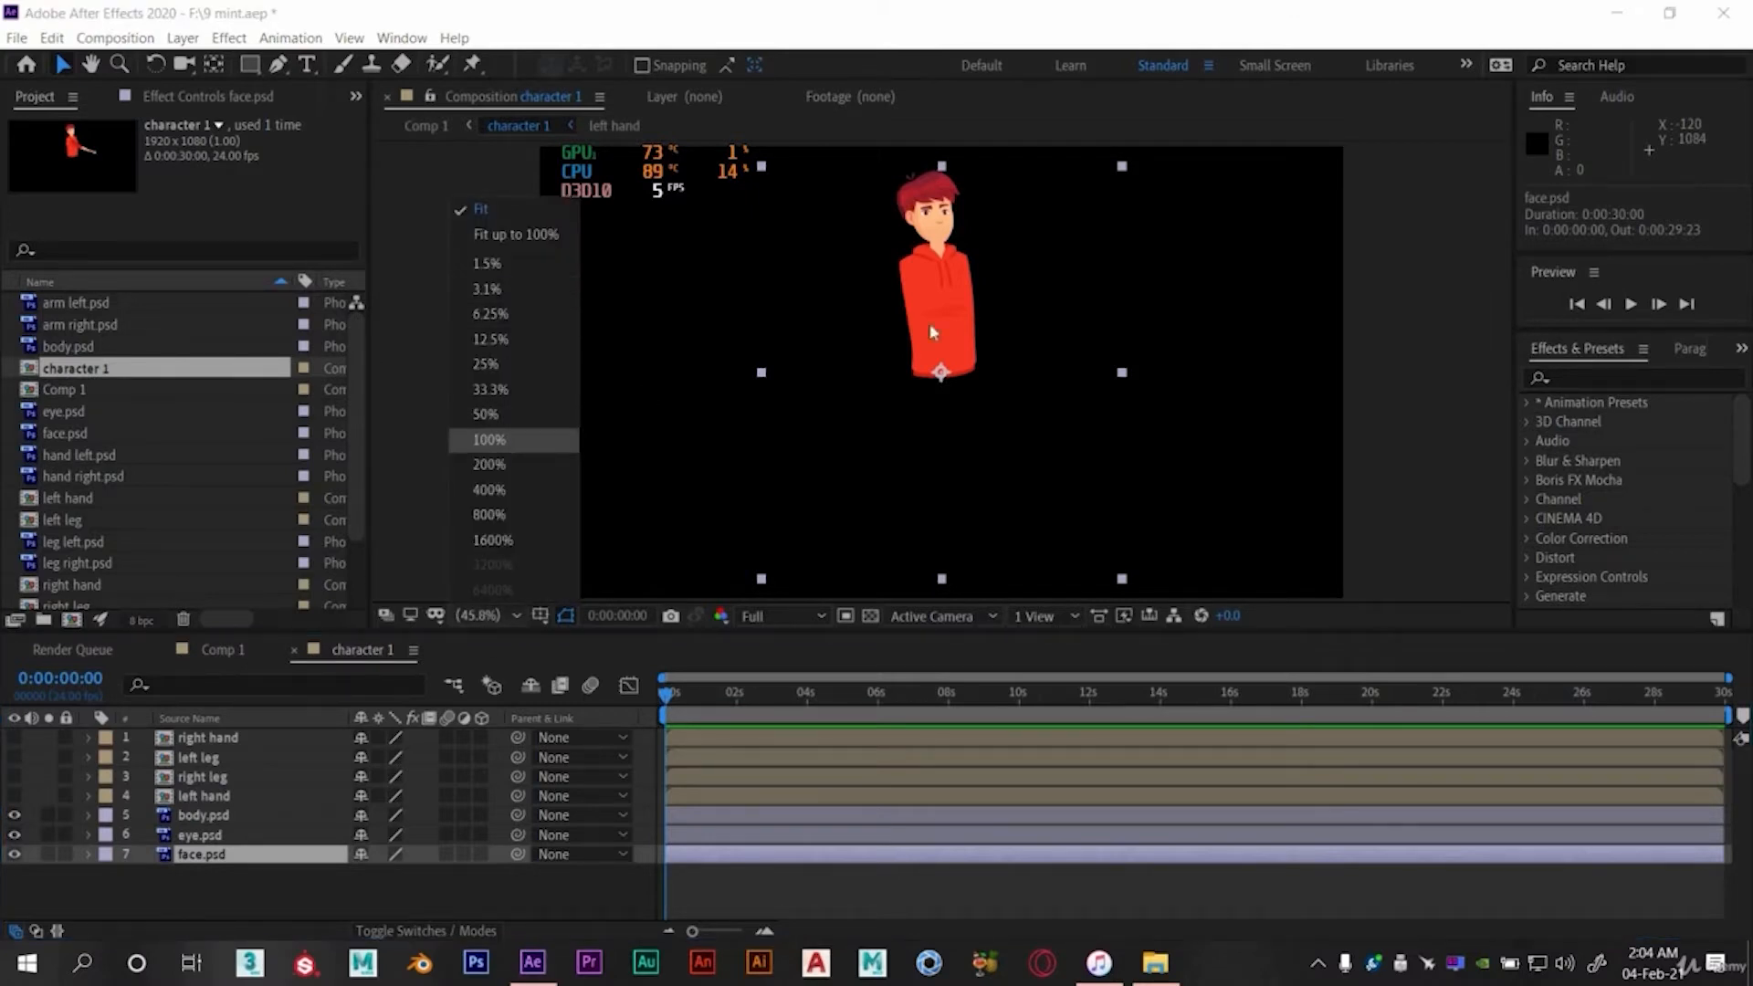
pyautogui.click(490, 440)
pyautogui.moveTo(945, 277); pyautogui.dragTo(956, 525)
pyautogui.moveTo(954, 384); pyautogui.dragTo(951, 424)
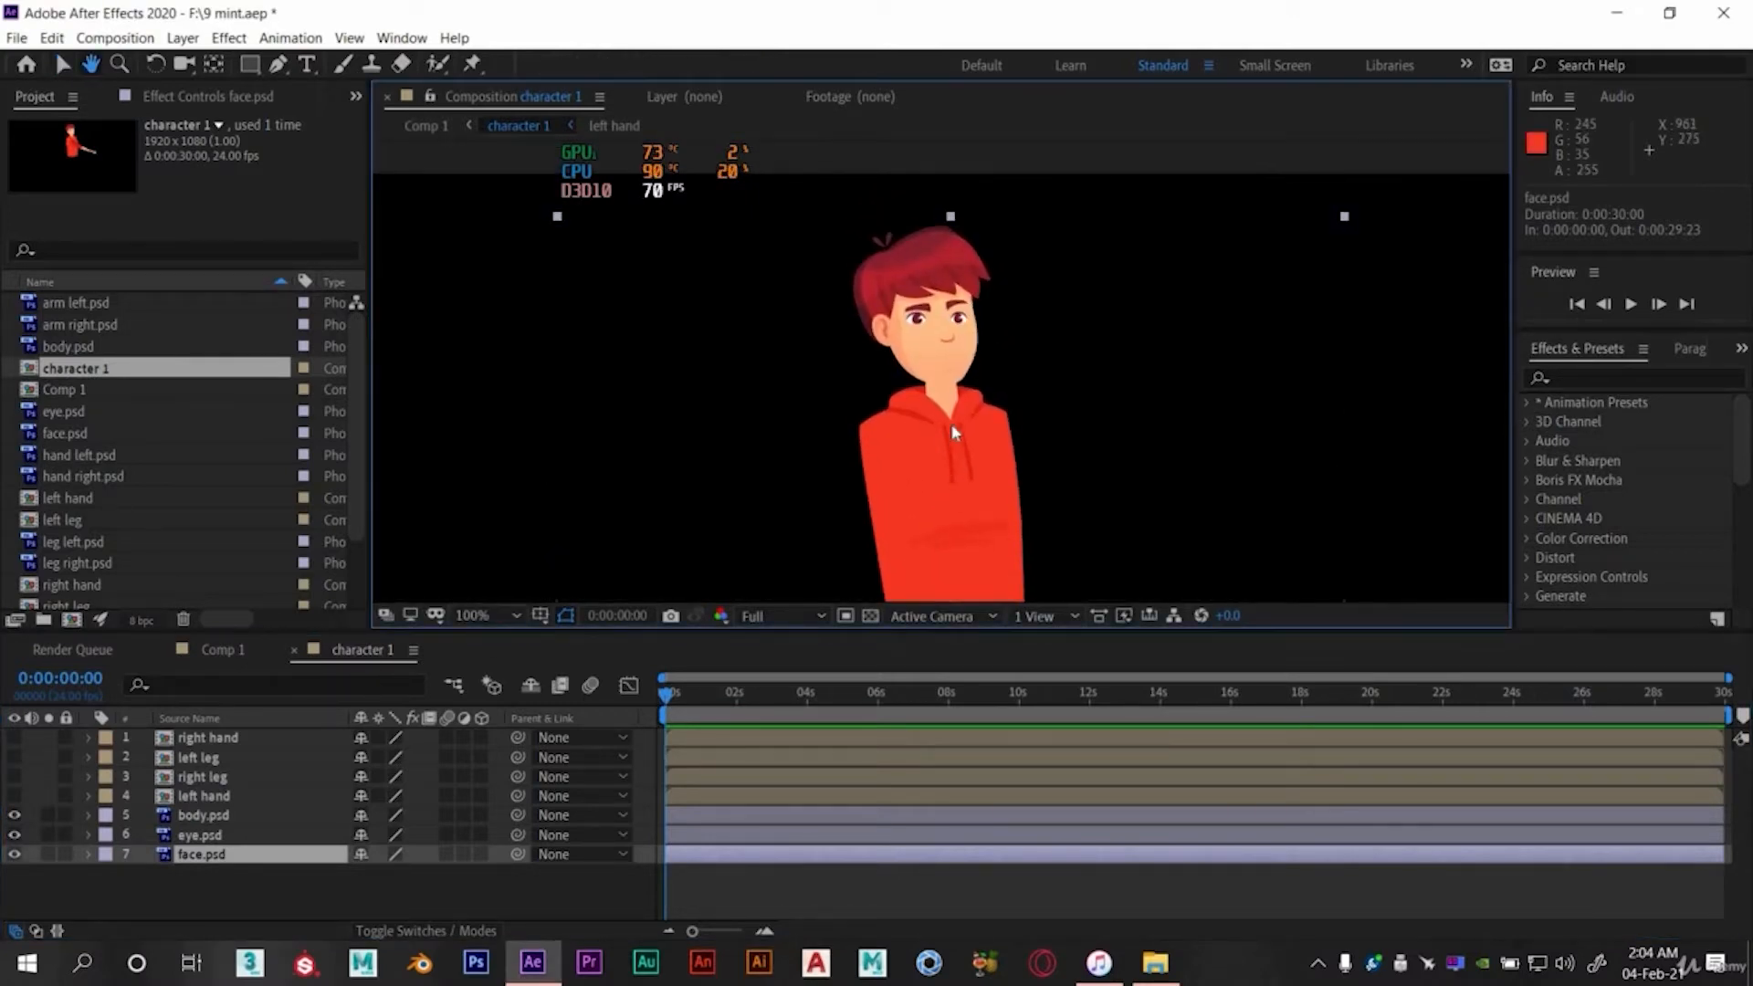
pyautogui.press('v')
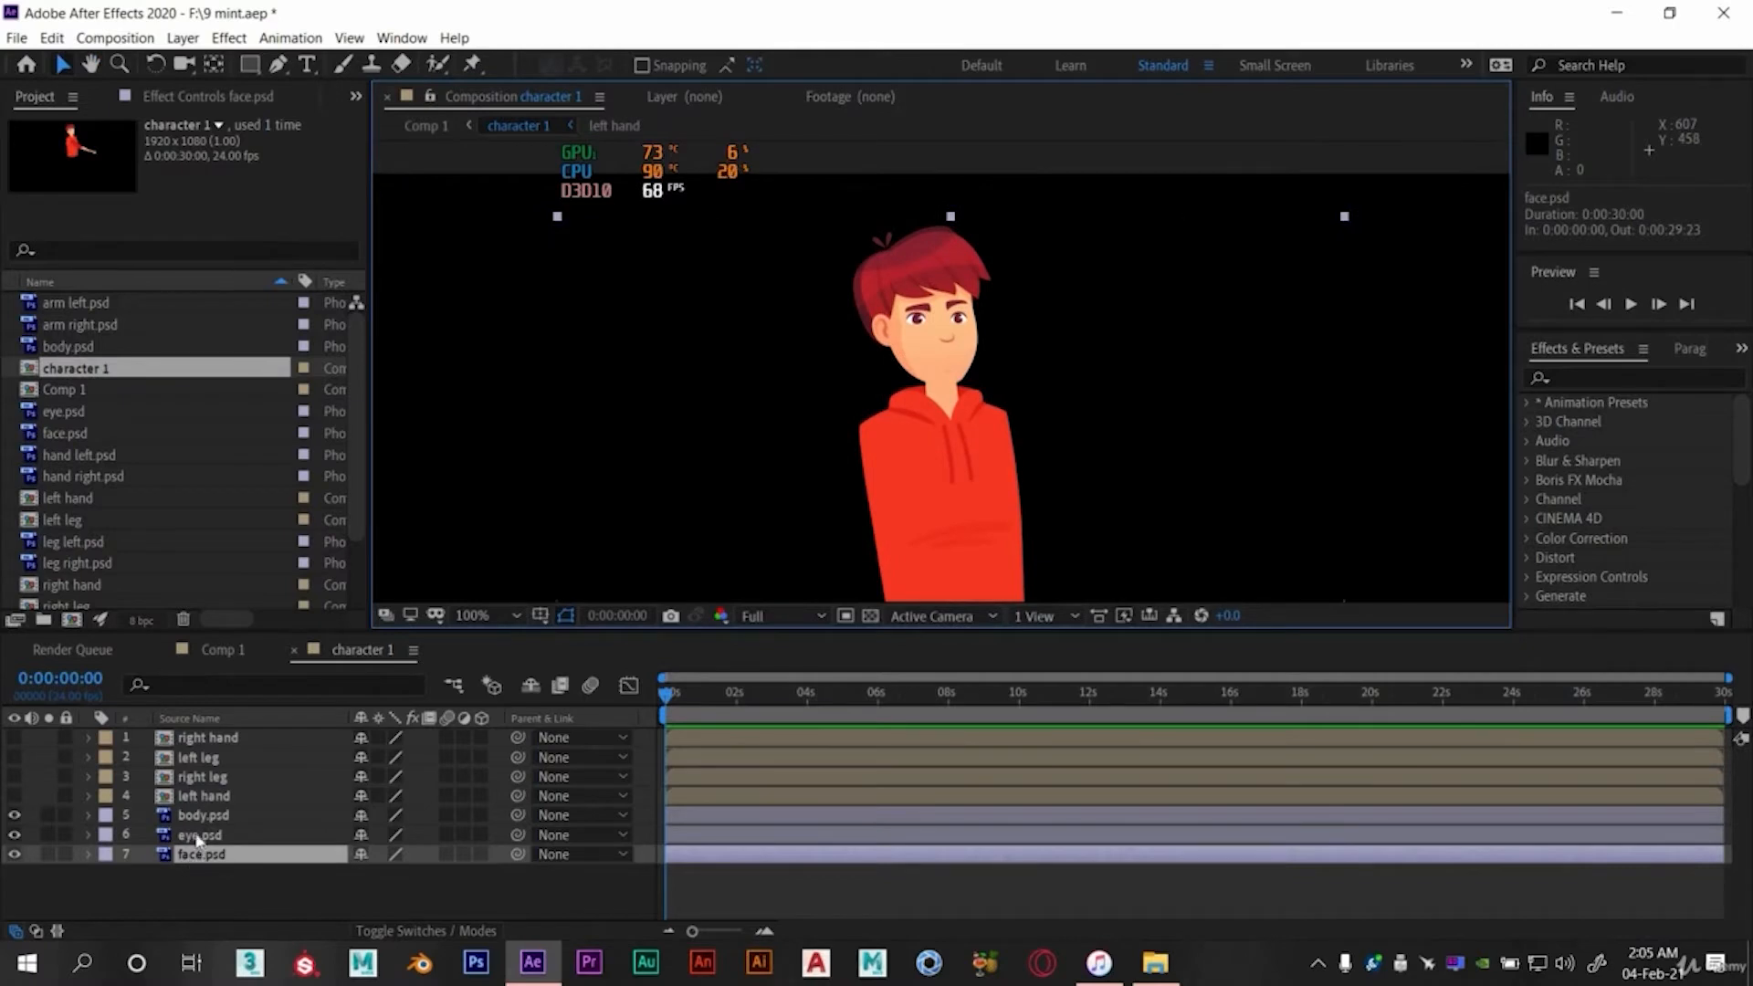
pyautogui.click(199, 818)
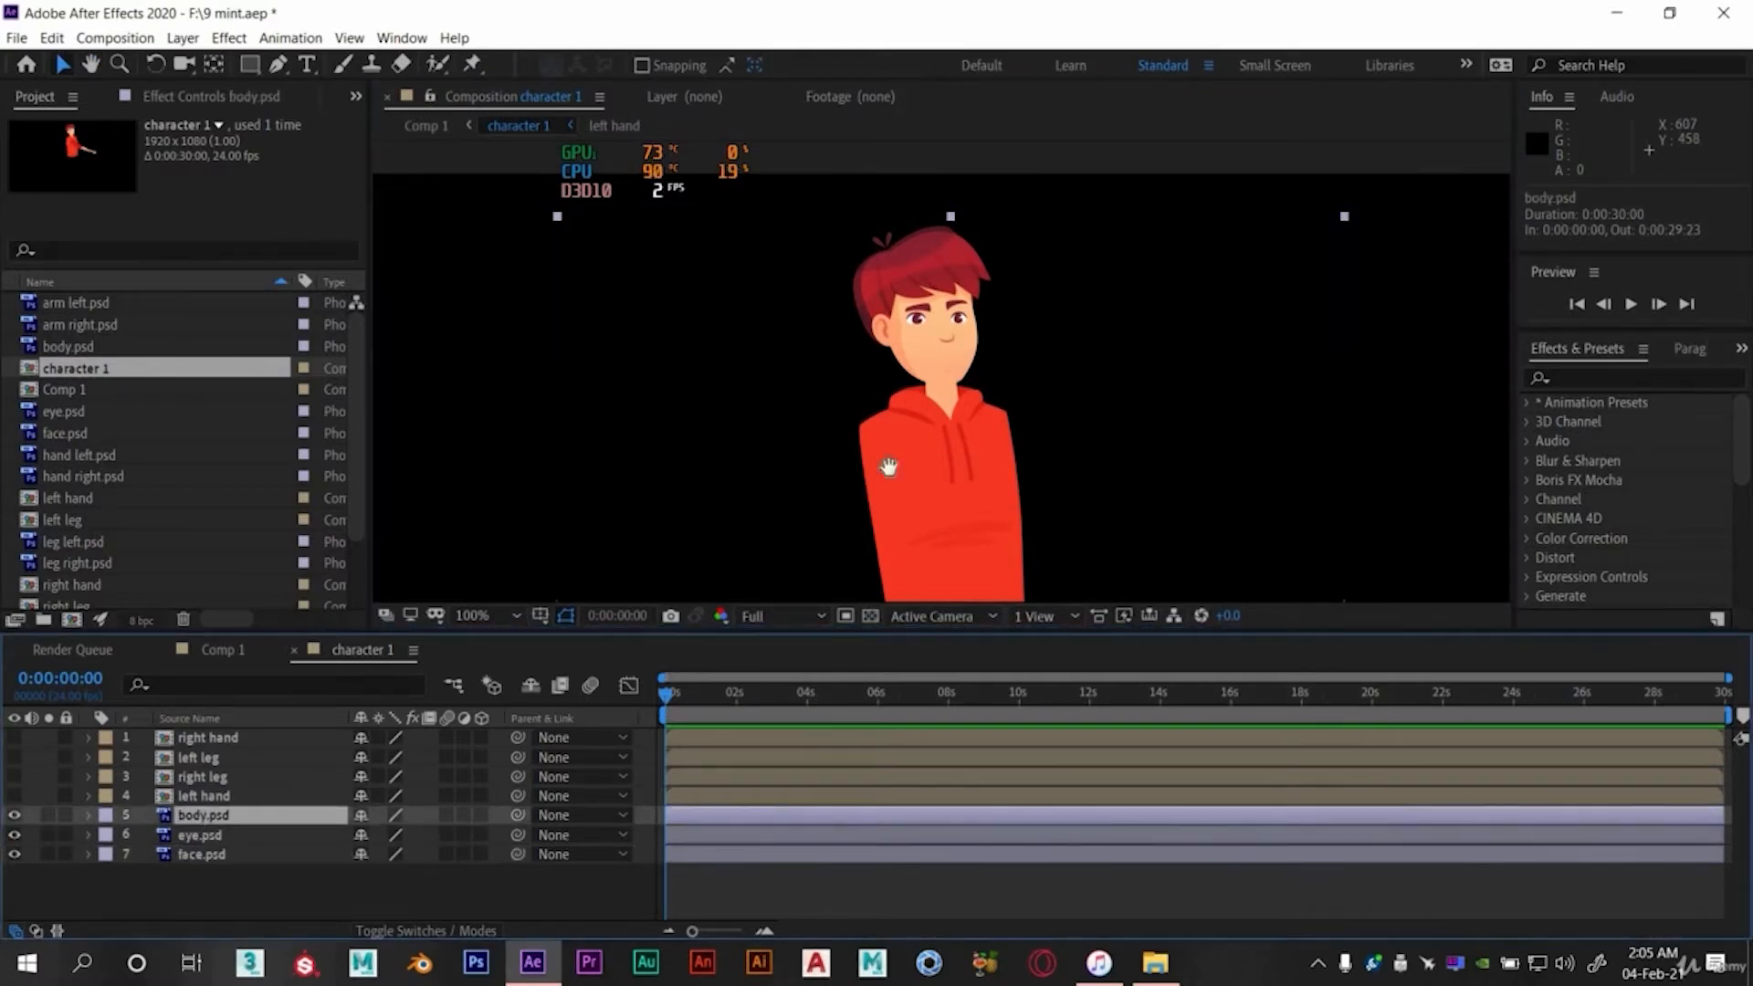
pyautogui.moveTo(851, 212); pyautogui.dragTo(925, 491)
pyautogui.press('y')
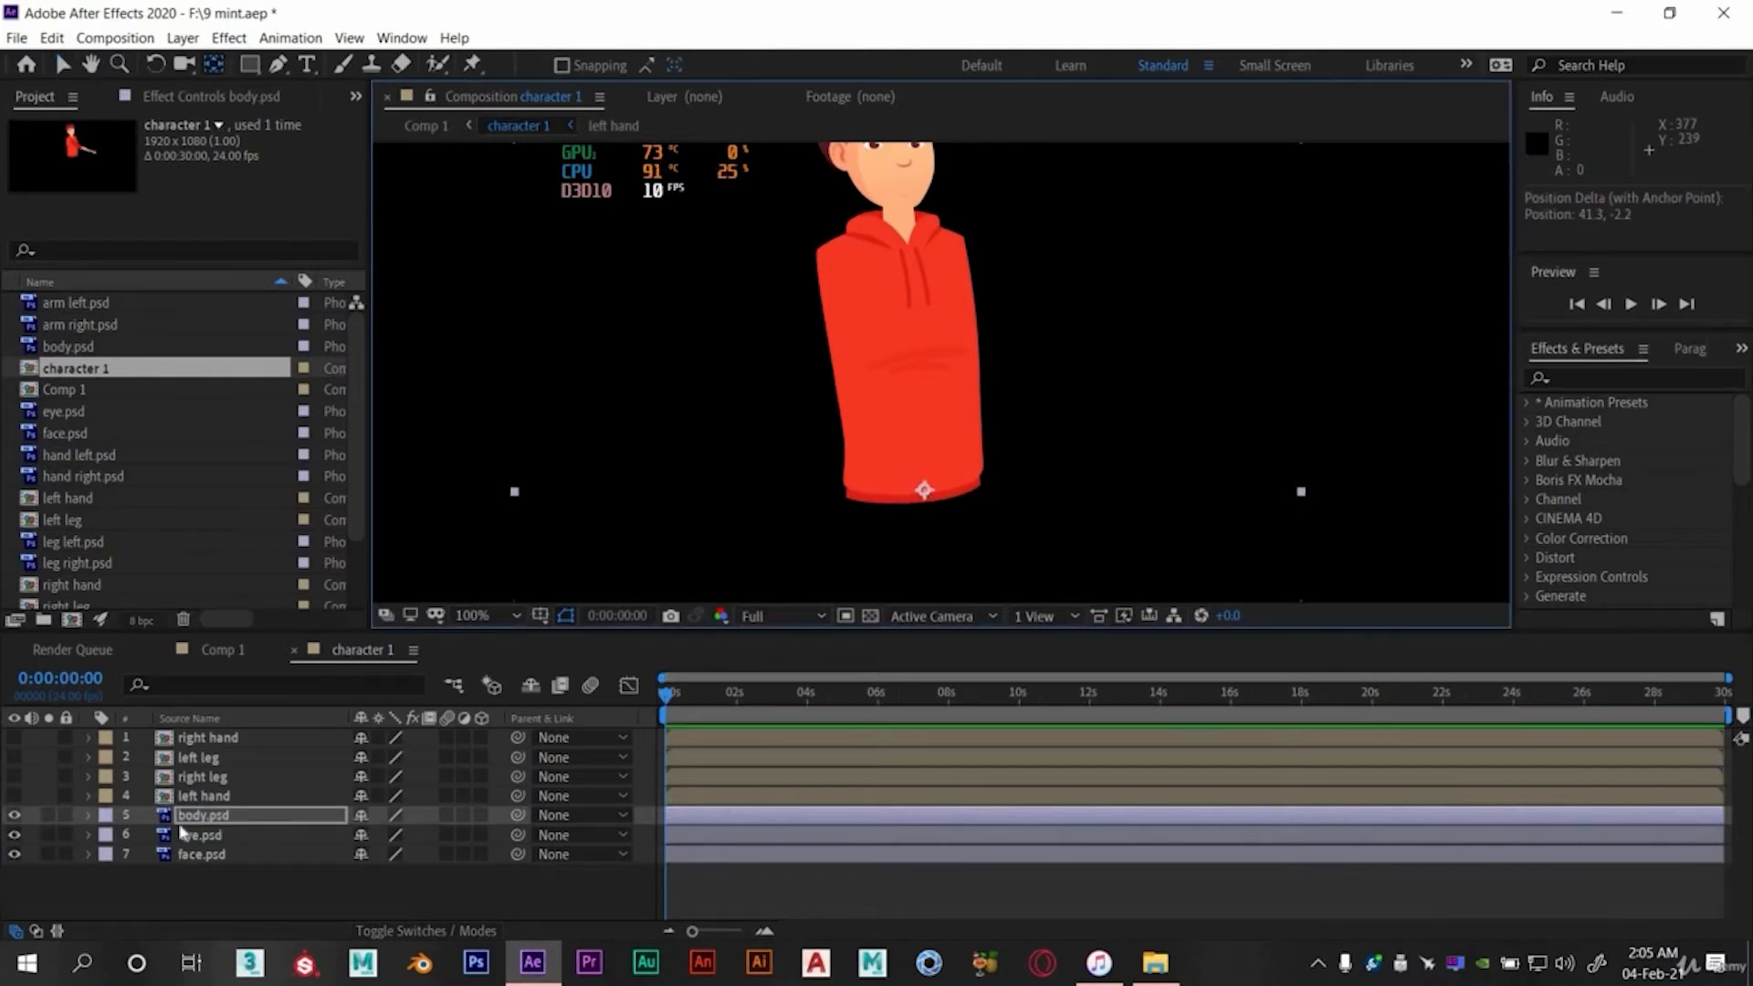
# - Move the eye.psd anchor point to between the eyes and the face.psd anchor point to the neck joint below the chin
pyautogui.hotkey('ctrl', 'Down')
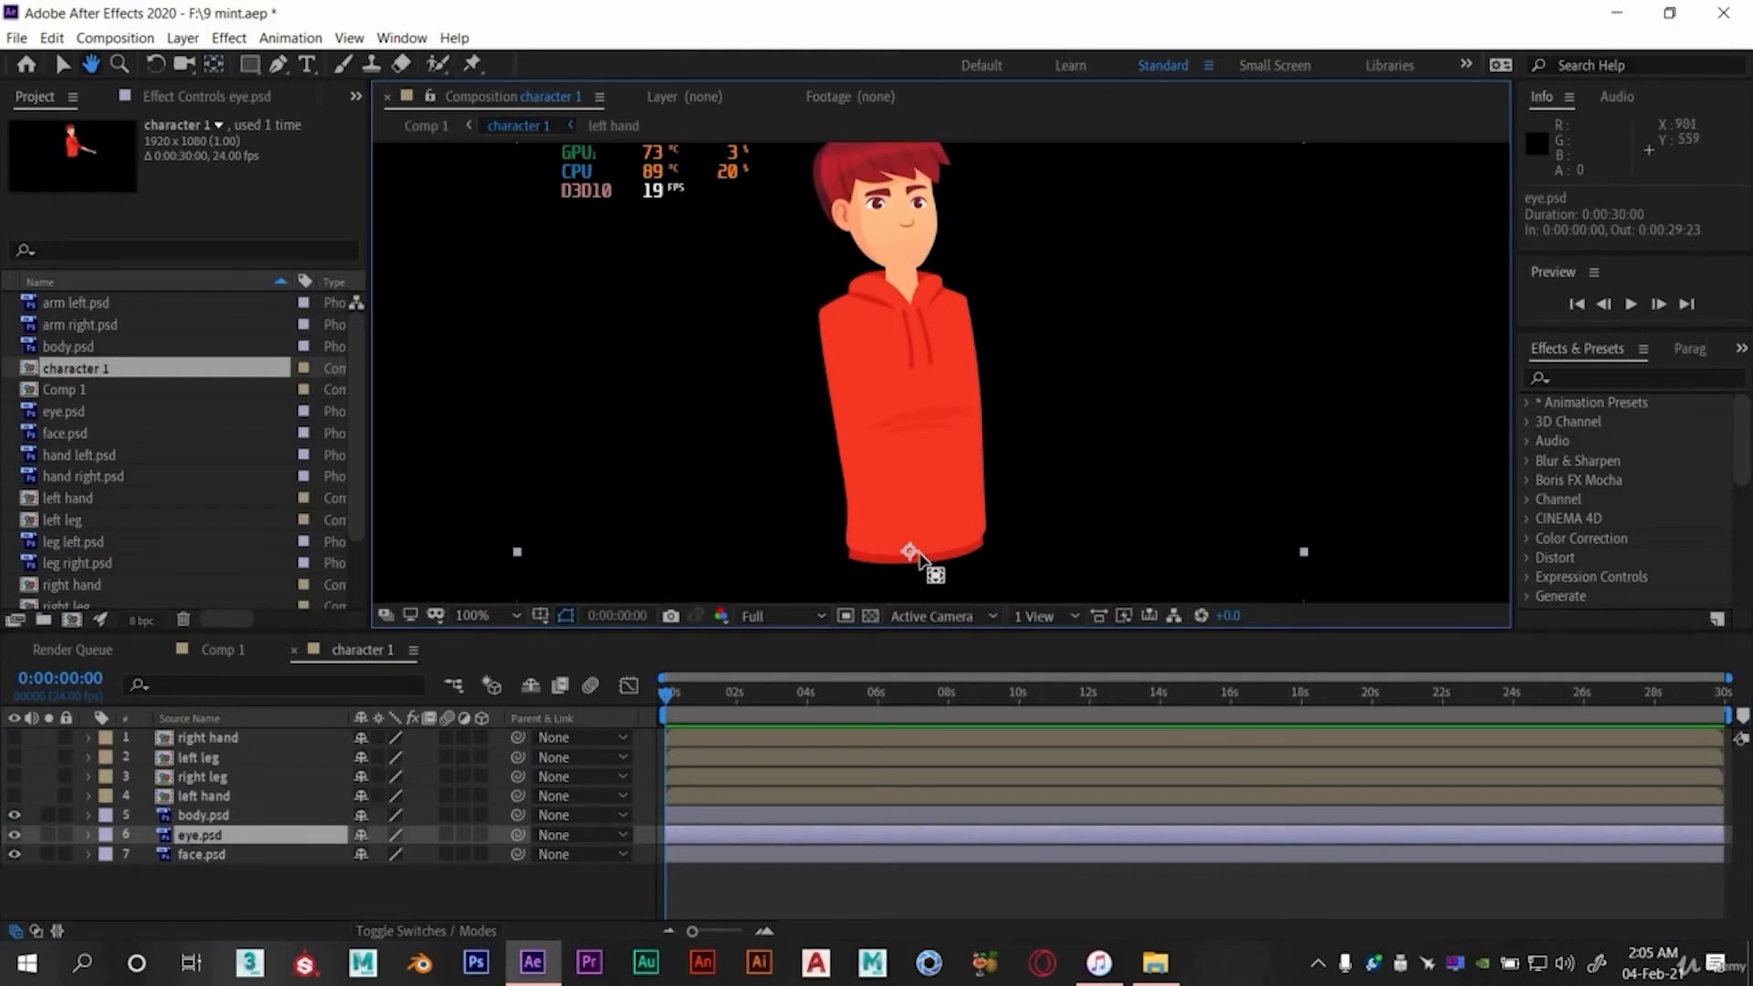
pyautogui.moveTo(920, 315); pyautogui.dragTo(882, 215)
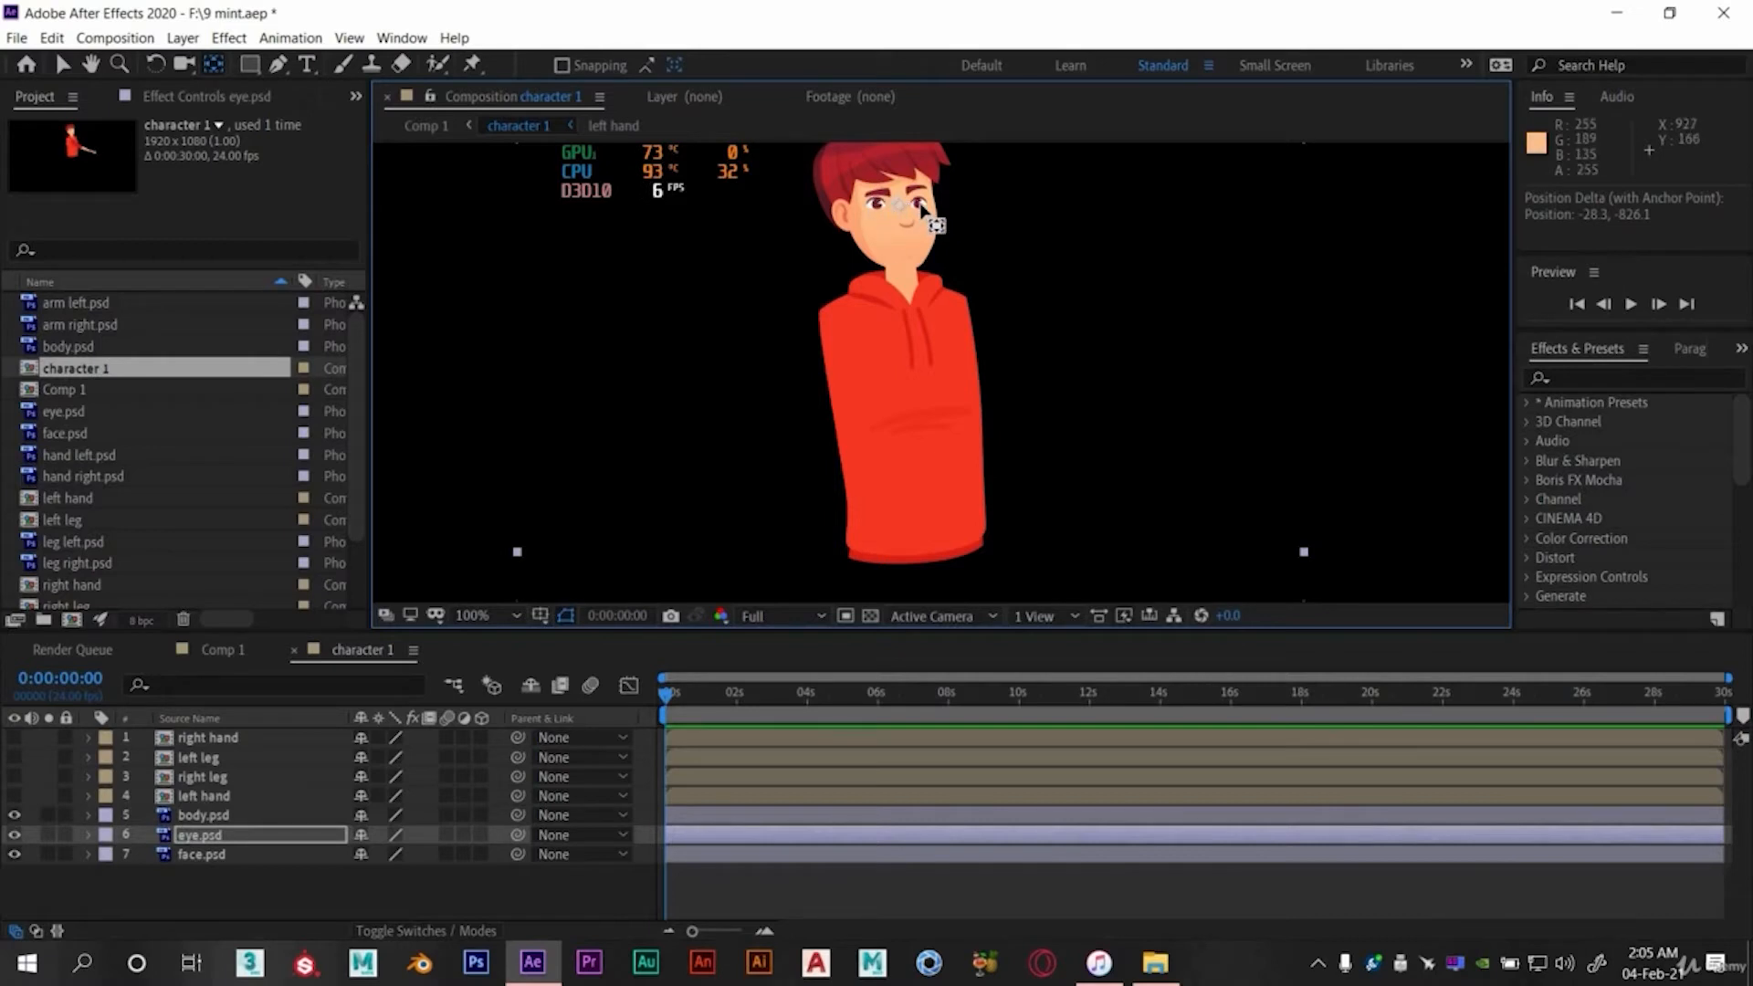
pyautogui.click(208, 857)
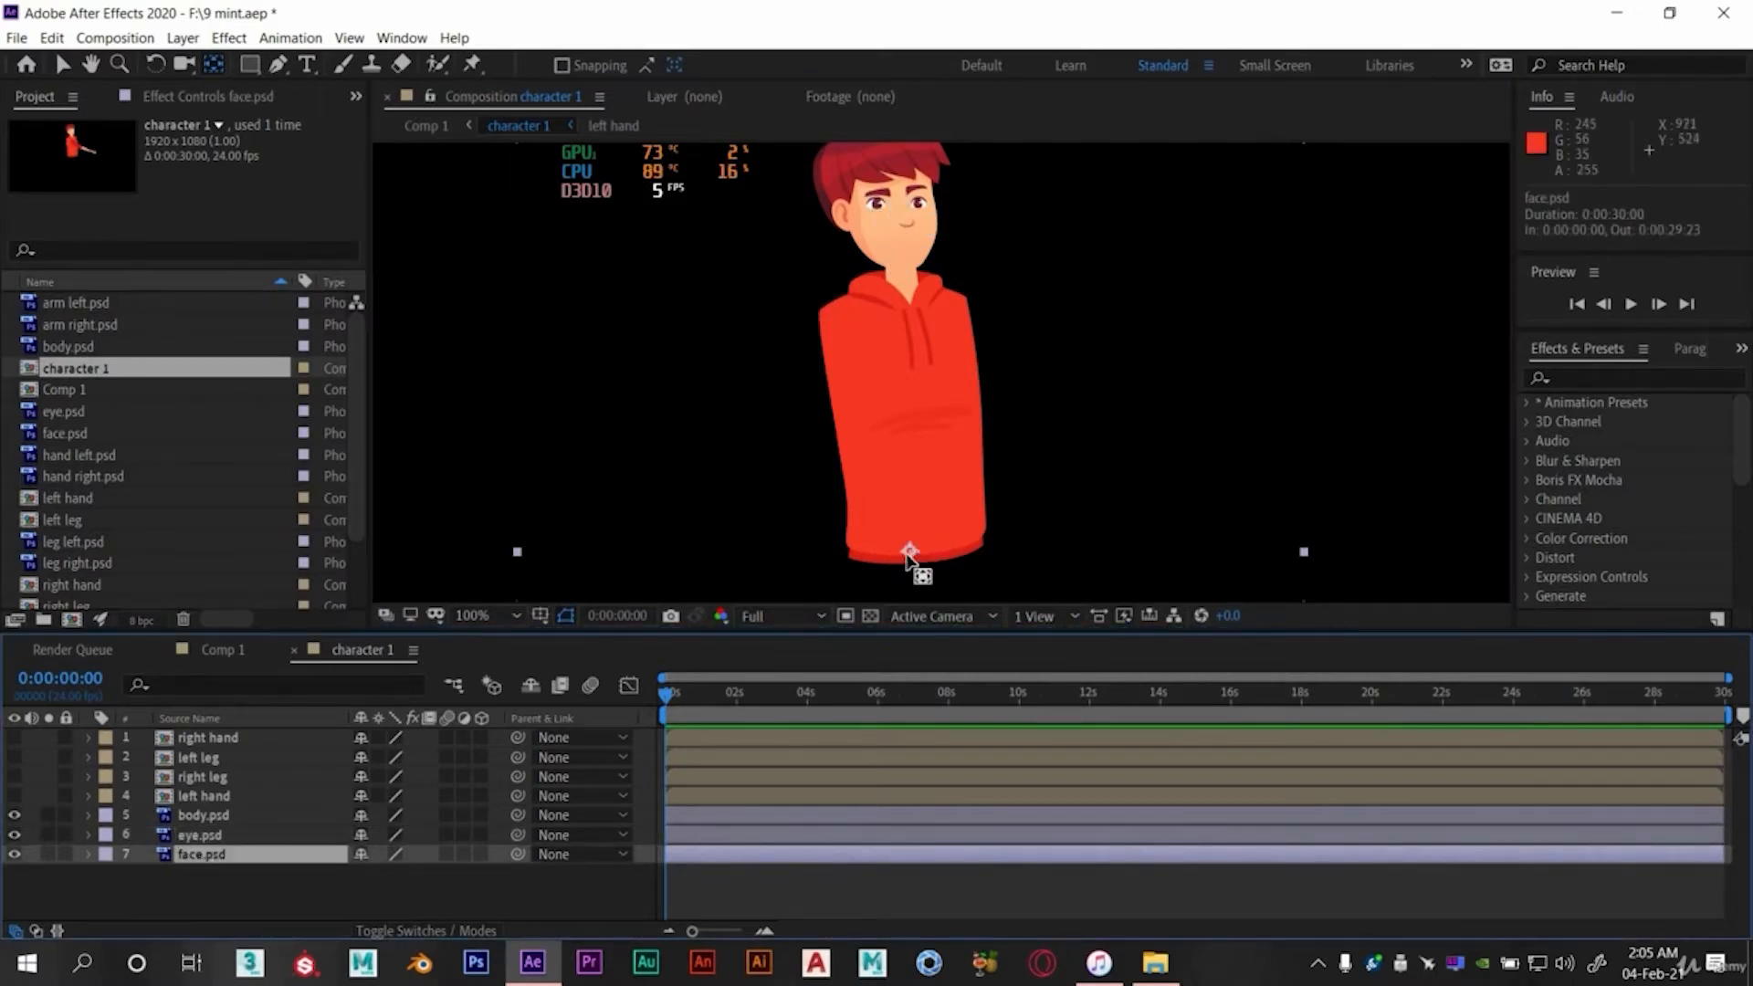
pyautogui.moveTo(909, 429); pyautogui.dragTo(904, 267)
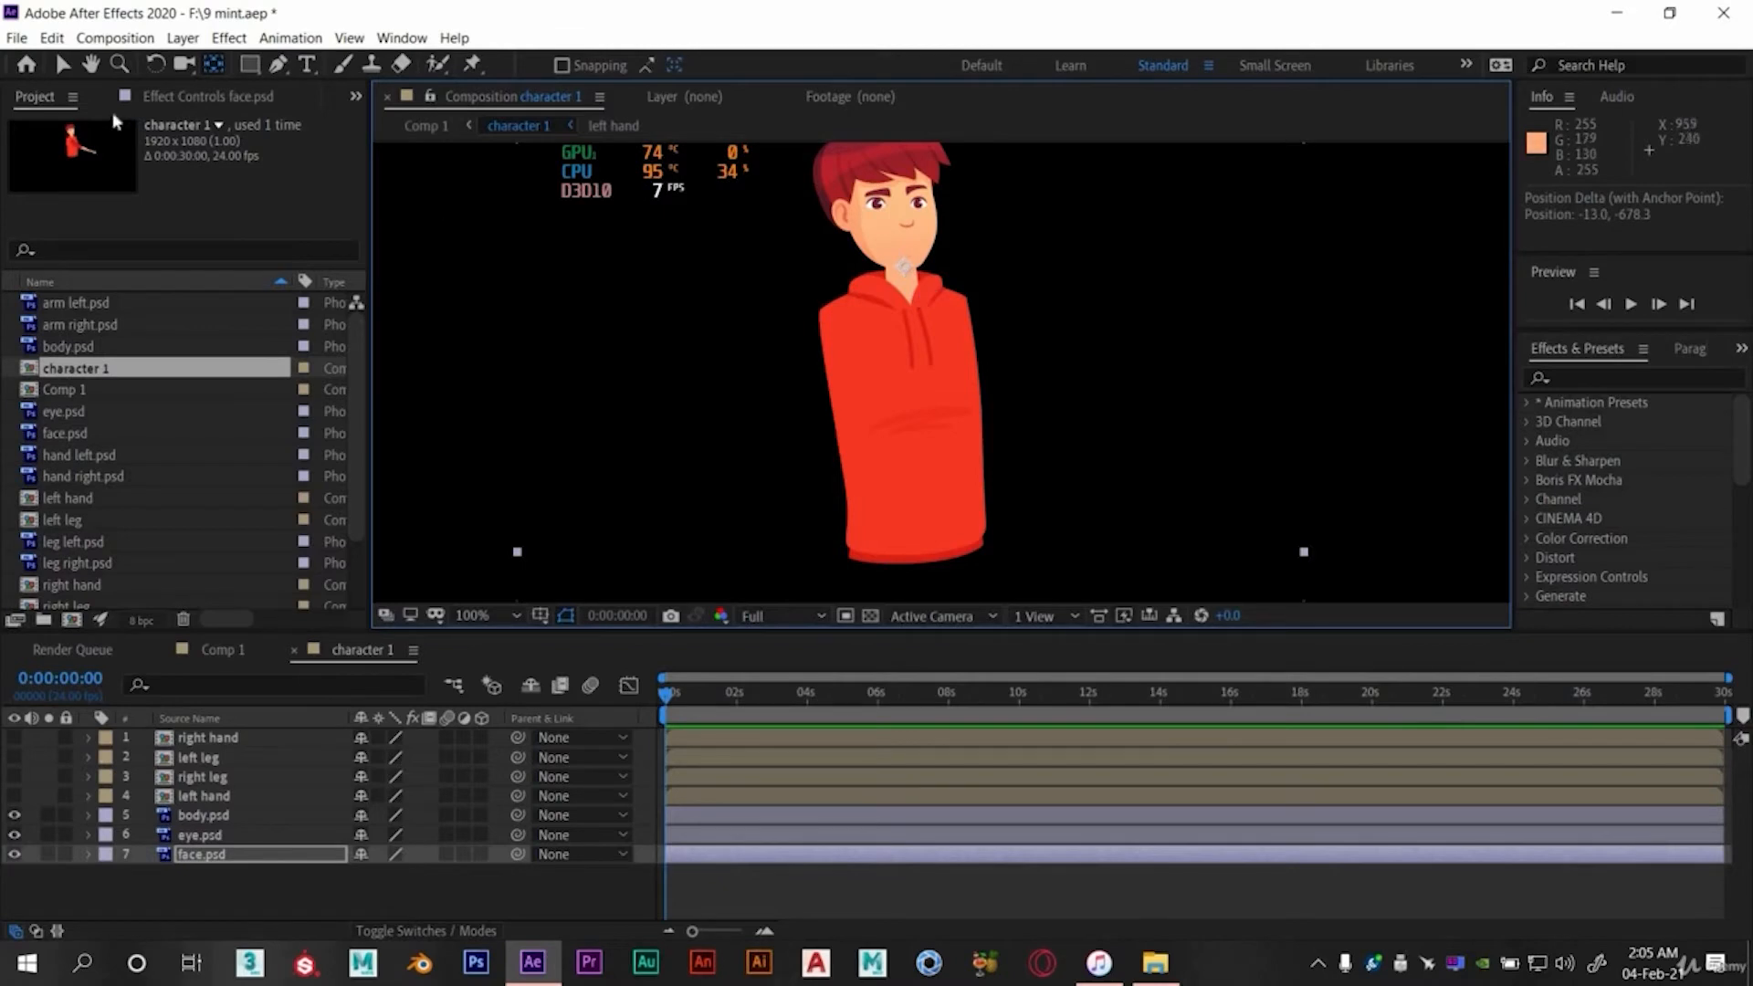
pyautogui.press('v')
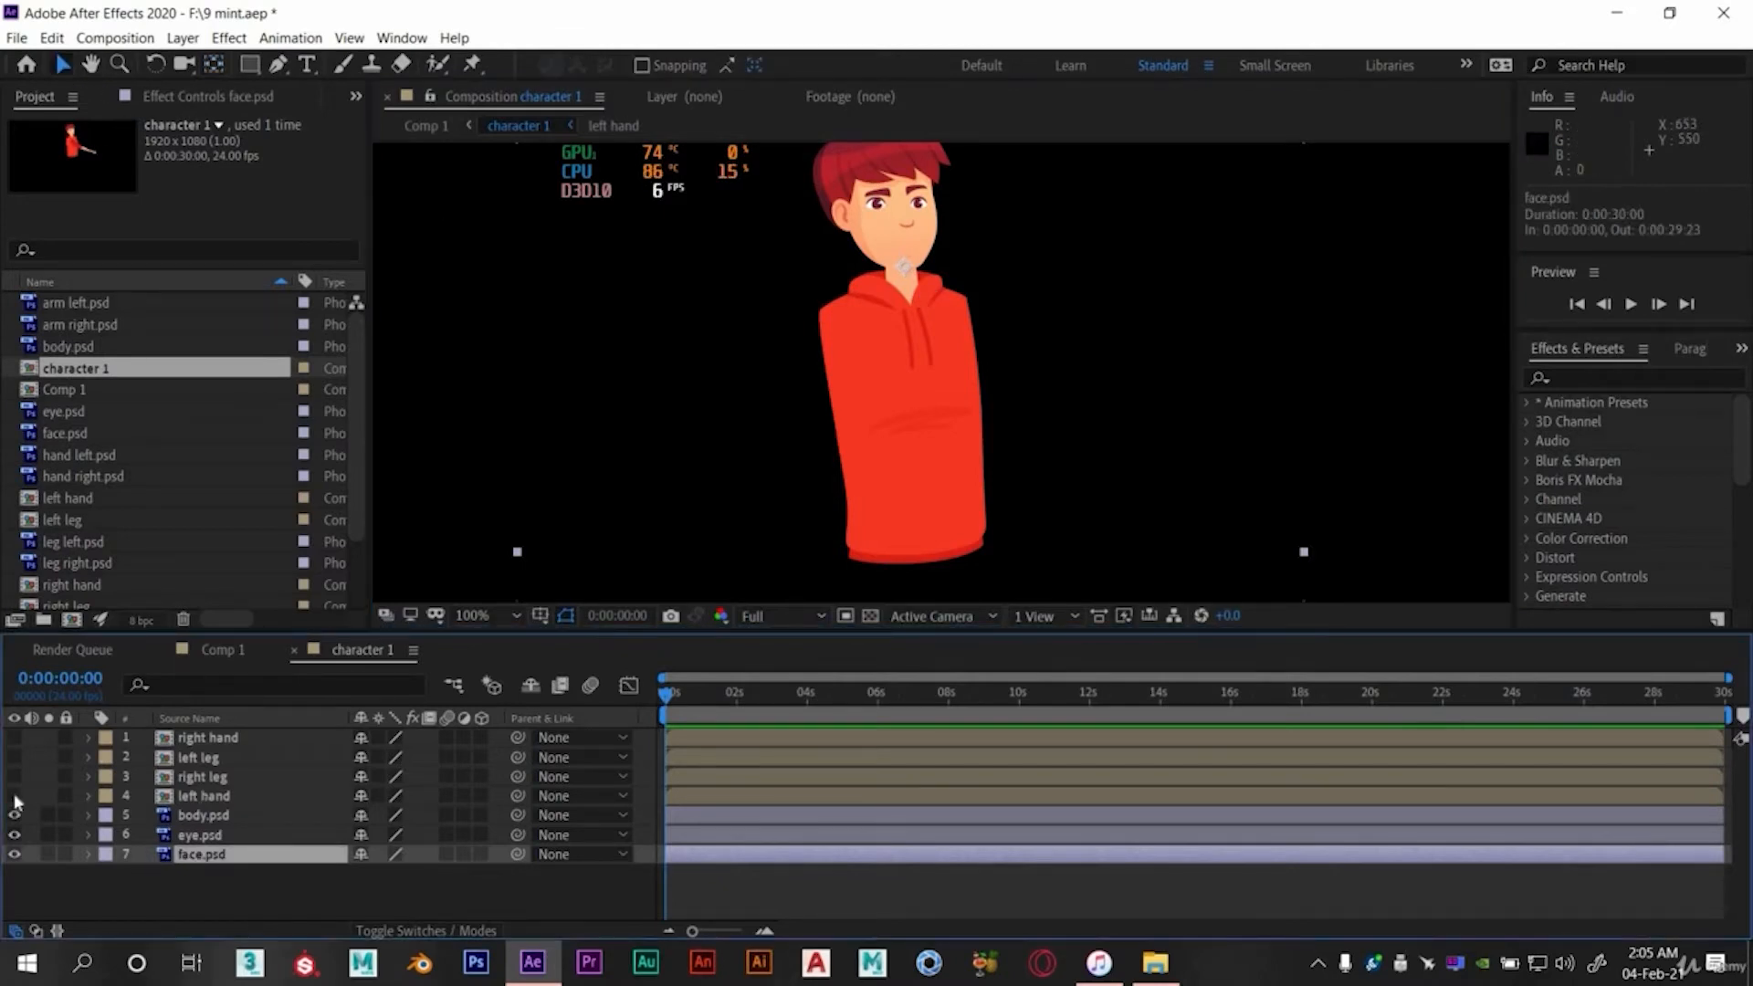
# - Make the hidden limb layers visible again and scale the body.psd layer to 51%
pyautogui.click(493, 615)
pyautogui.click(520, 207)
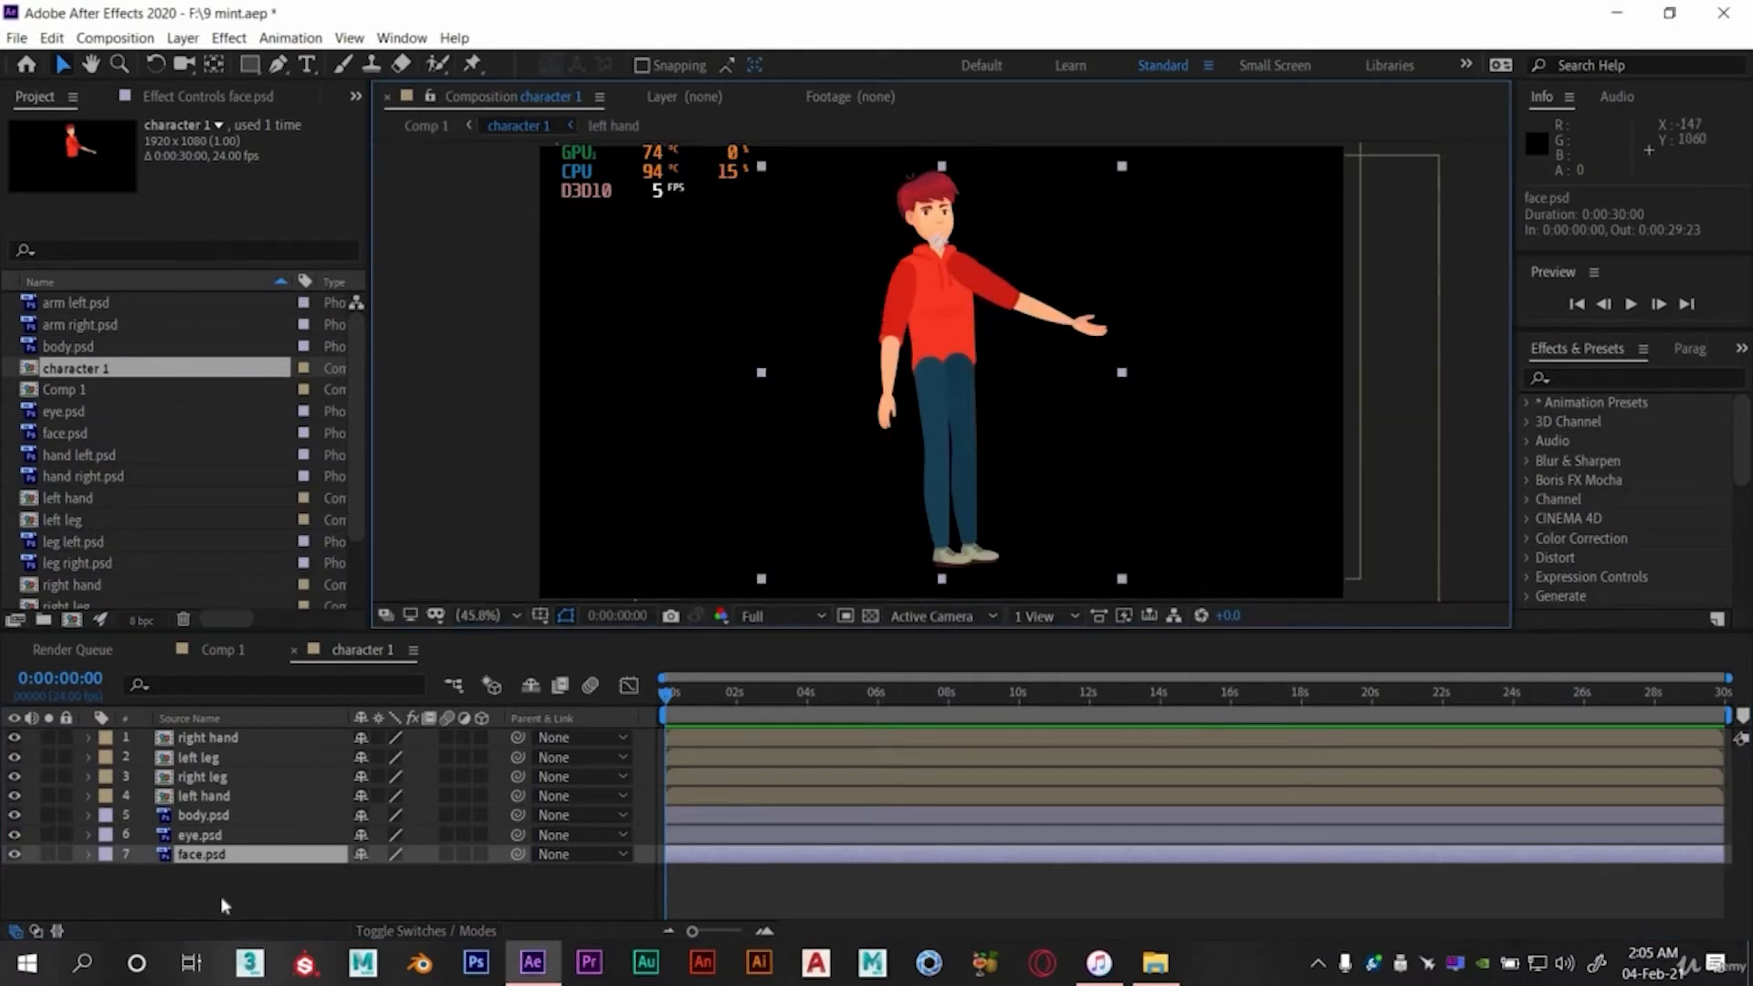
pyautogui.click(210, 815)
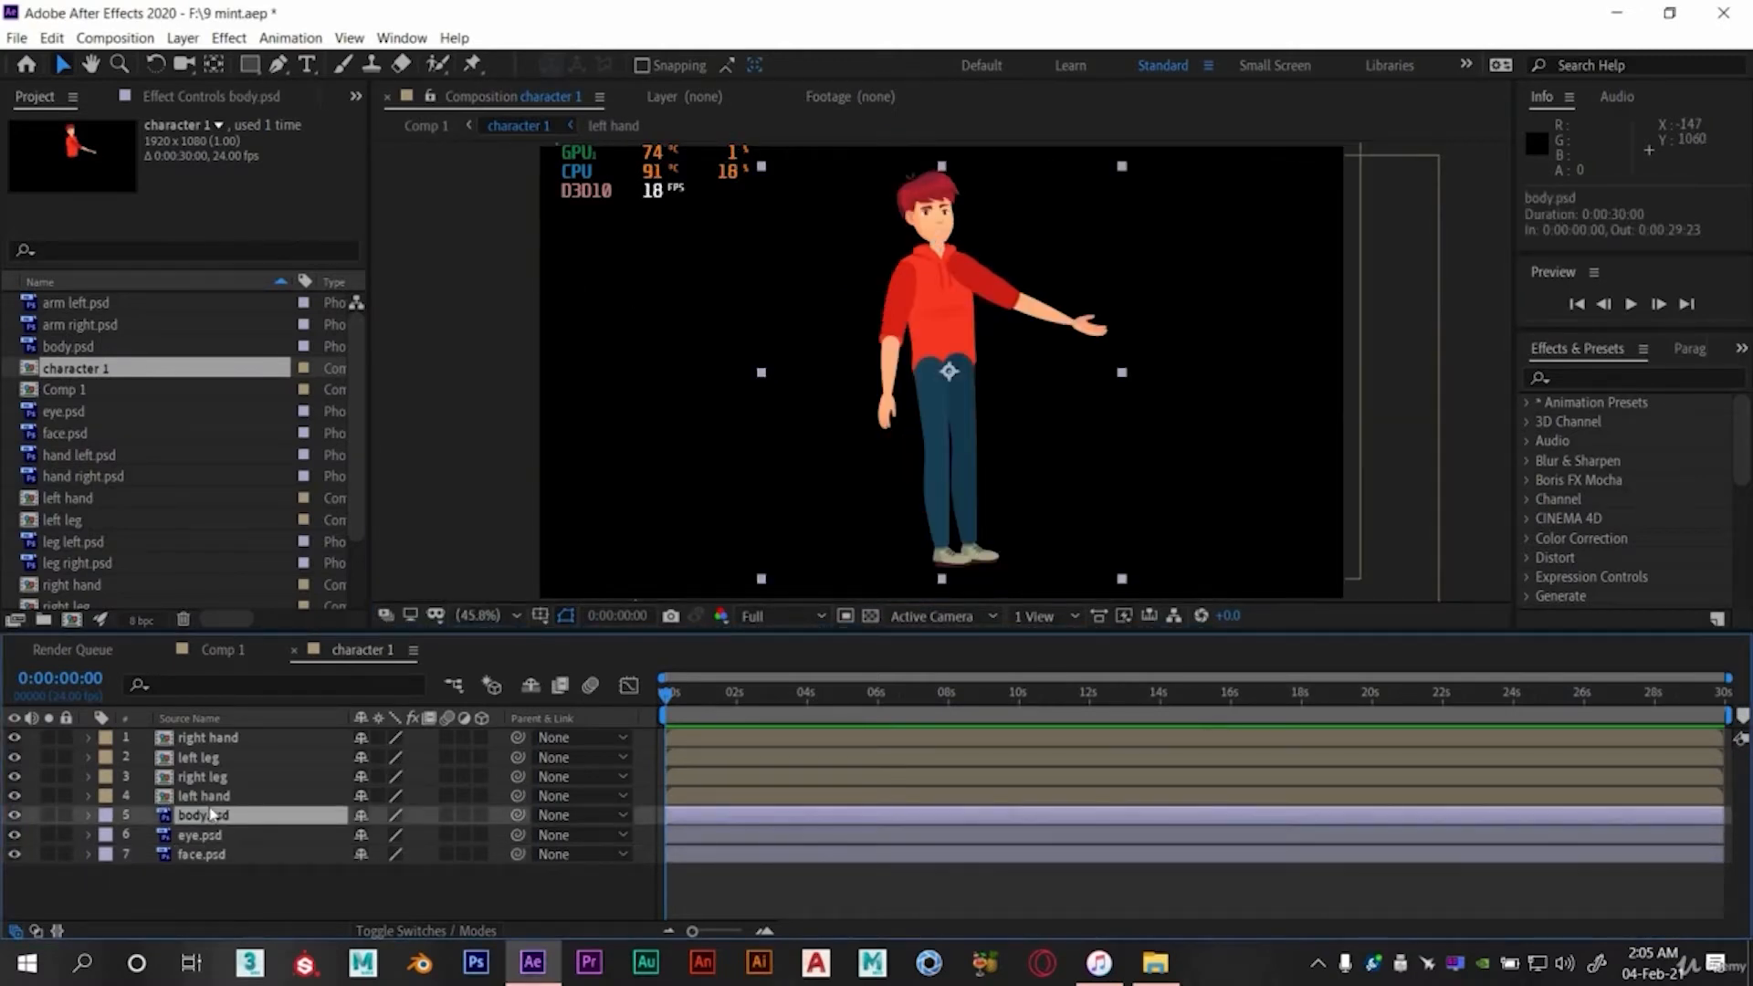
pyautogui.press('s')
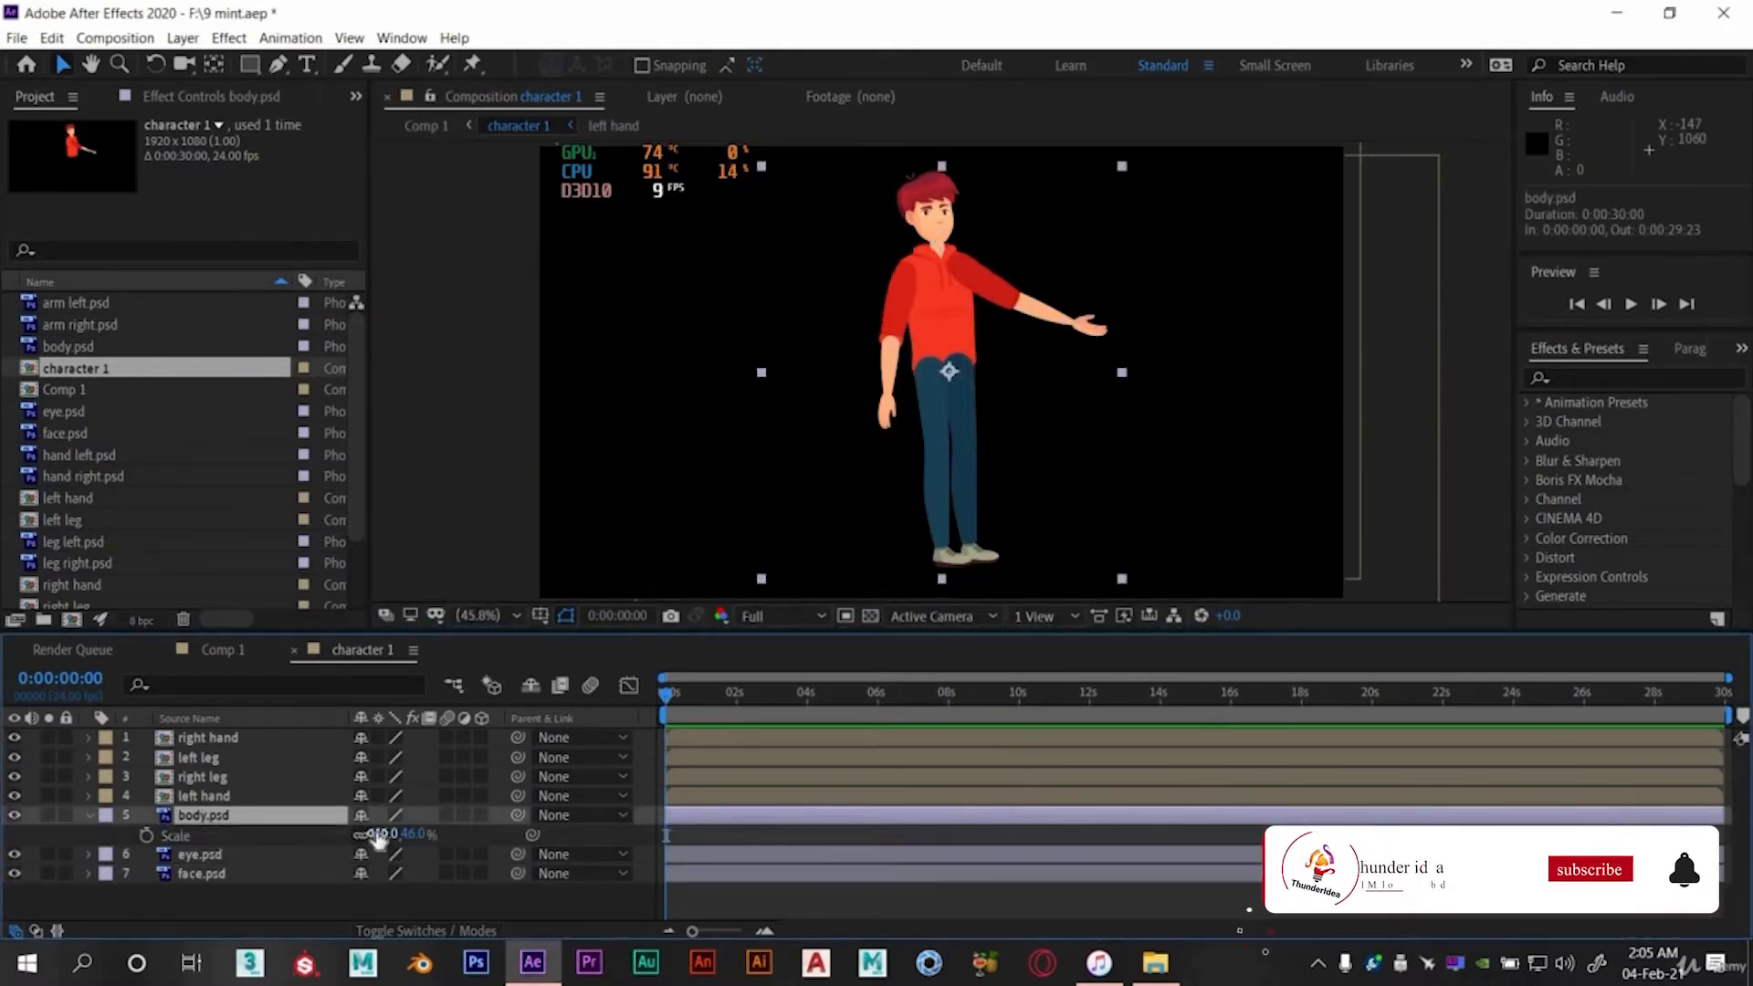
pyautogui.moveTo(382, 833); pyautogui.dragTo(384, 833)
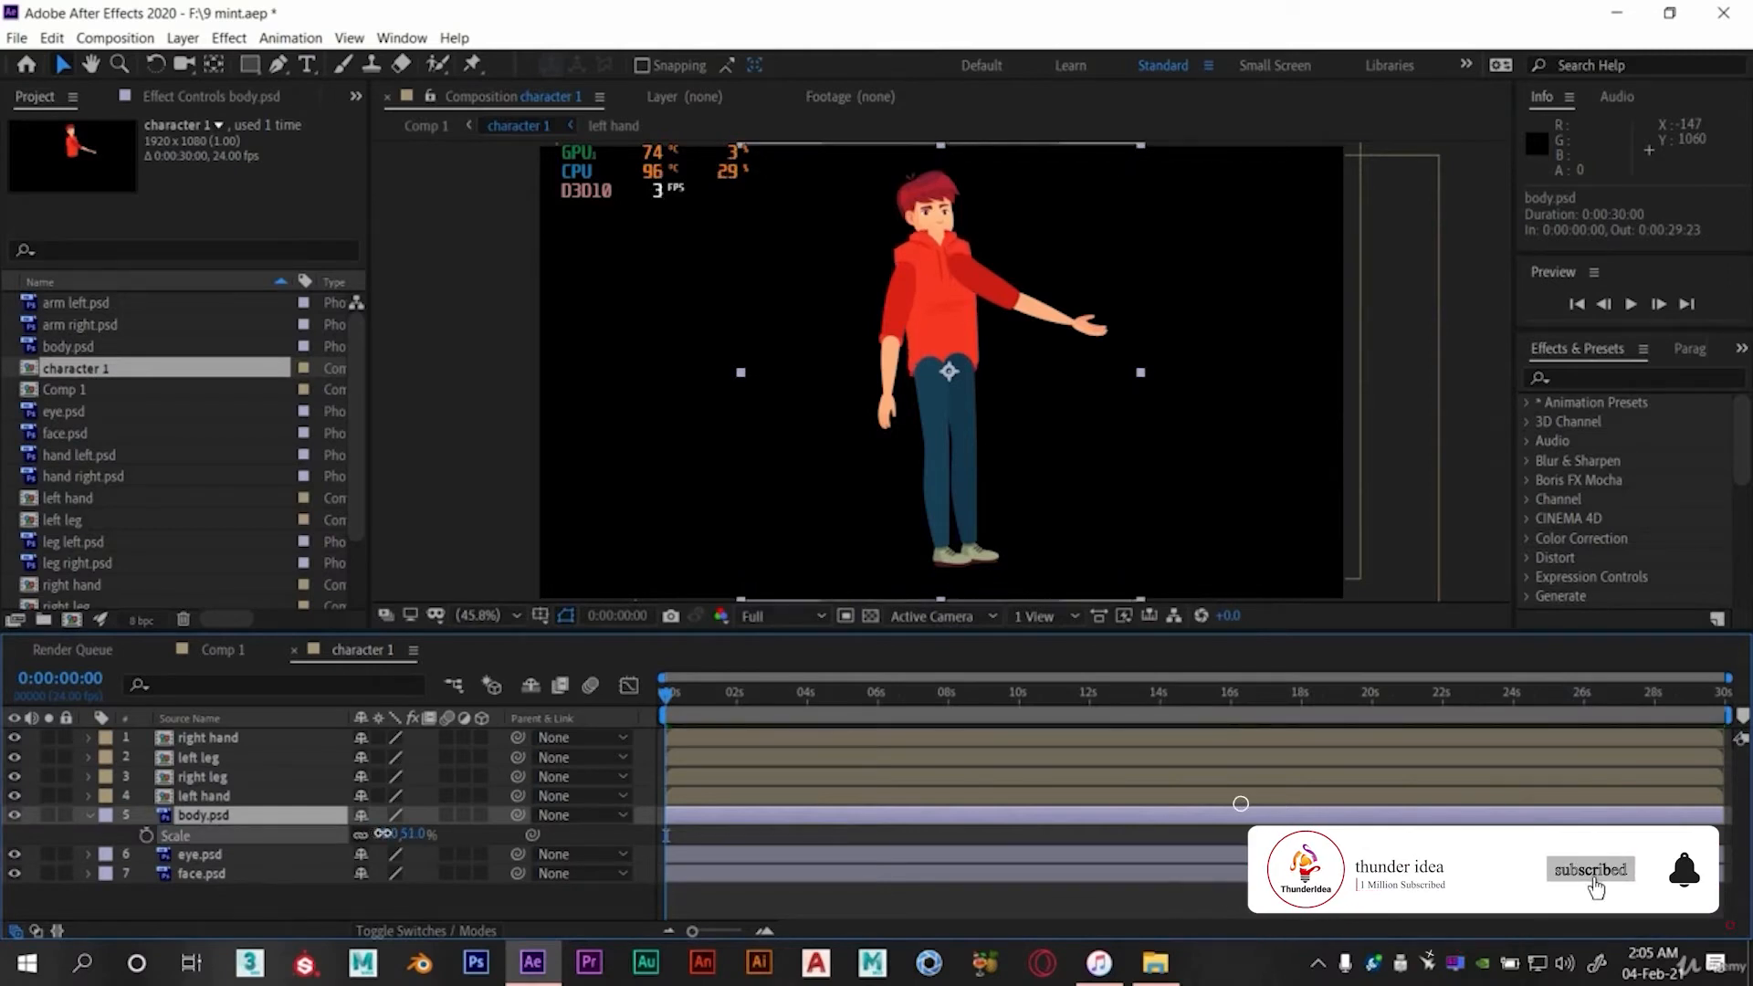
pyautogui.click(312, 835)
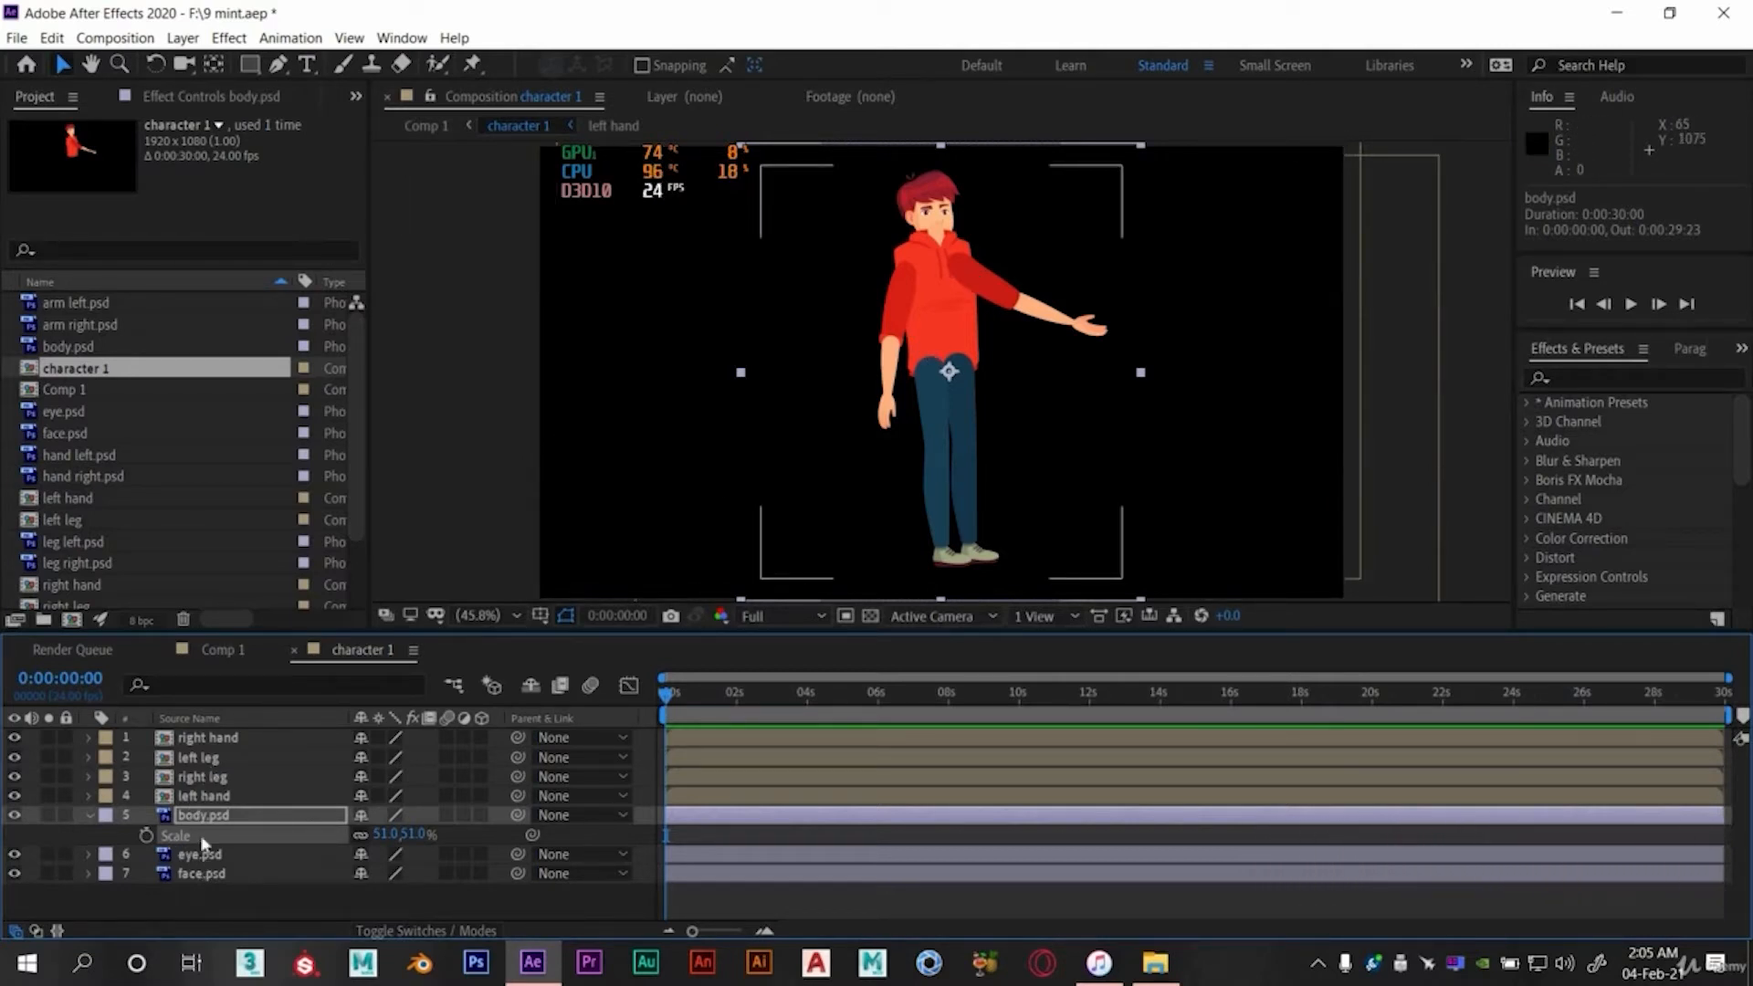
# - Move the left leg and right leg layers directly below body.psd, and collapse the body layer's scale property
pyautogui.click(197, 754)
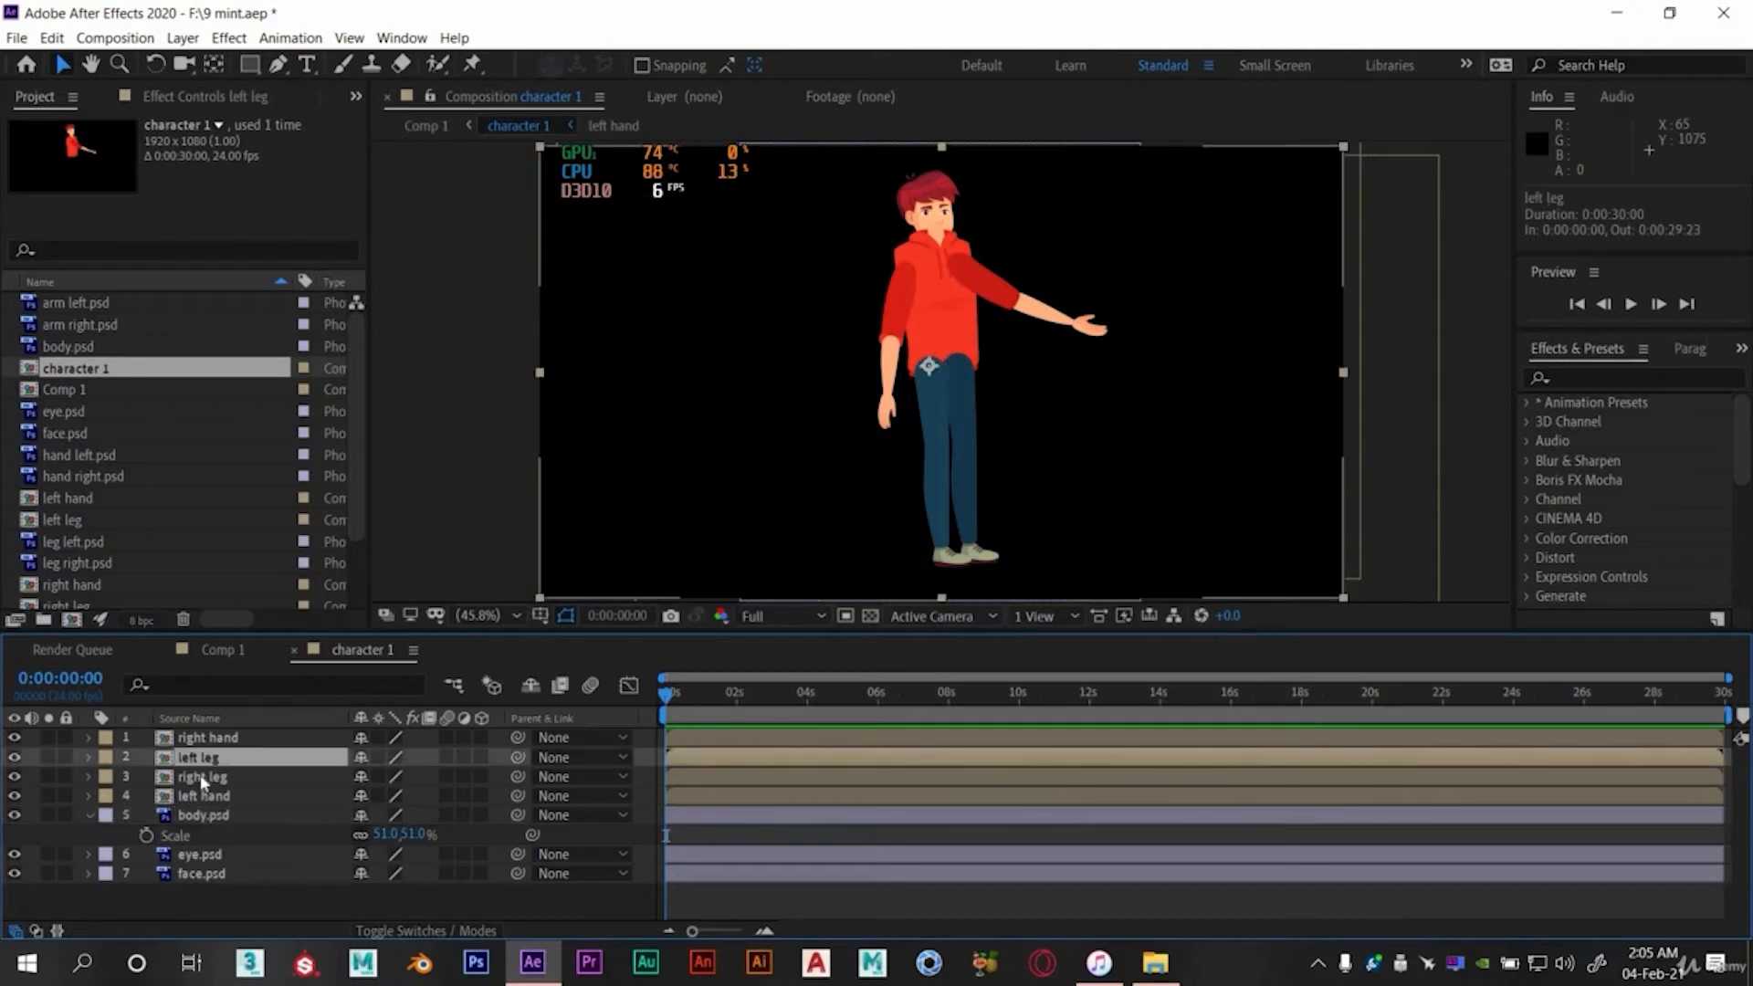
pyautogui.keyDown('ctrl'); pyautogui.click(204, 781); pyautogui.keyUp('ctrl')
pyautogui.moveTo(212, 764); pyautogui.dragTo(217, 844)
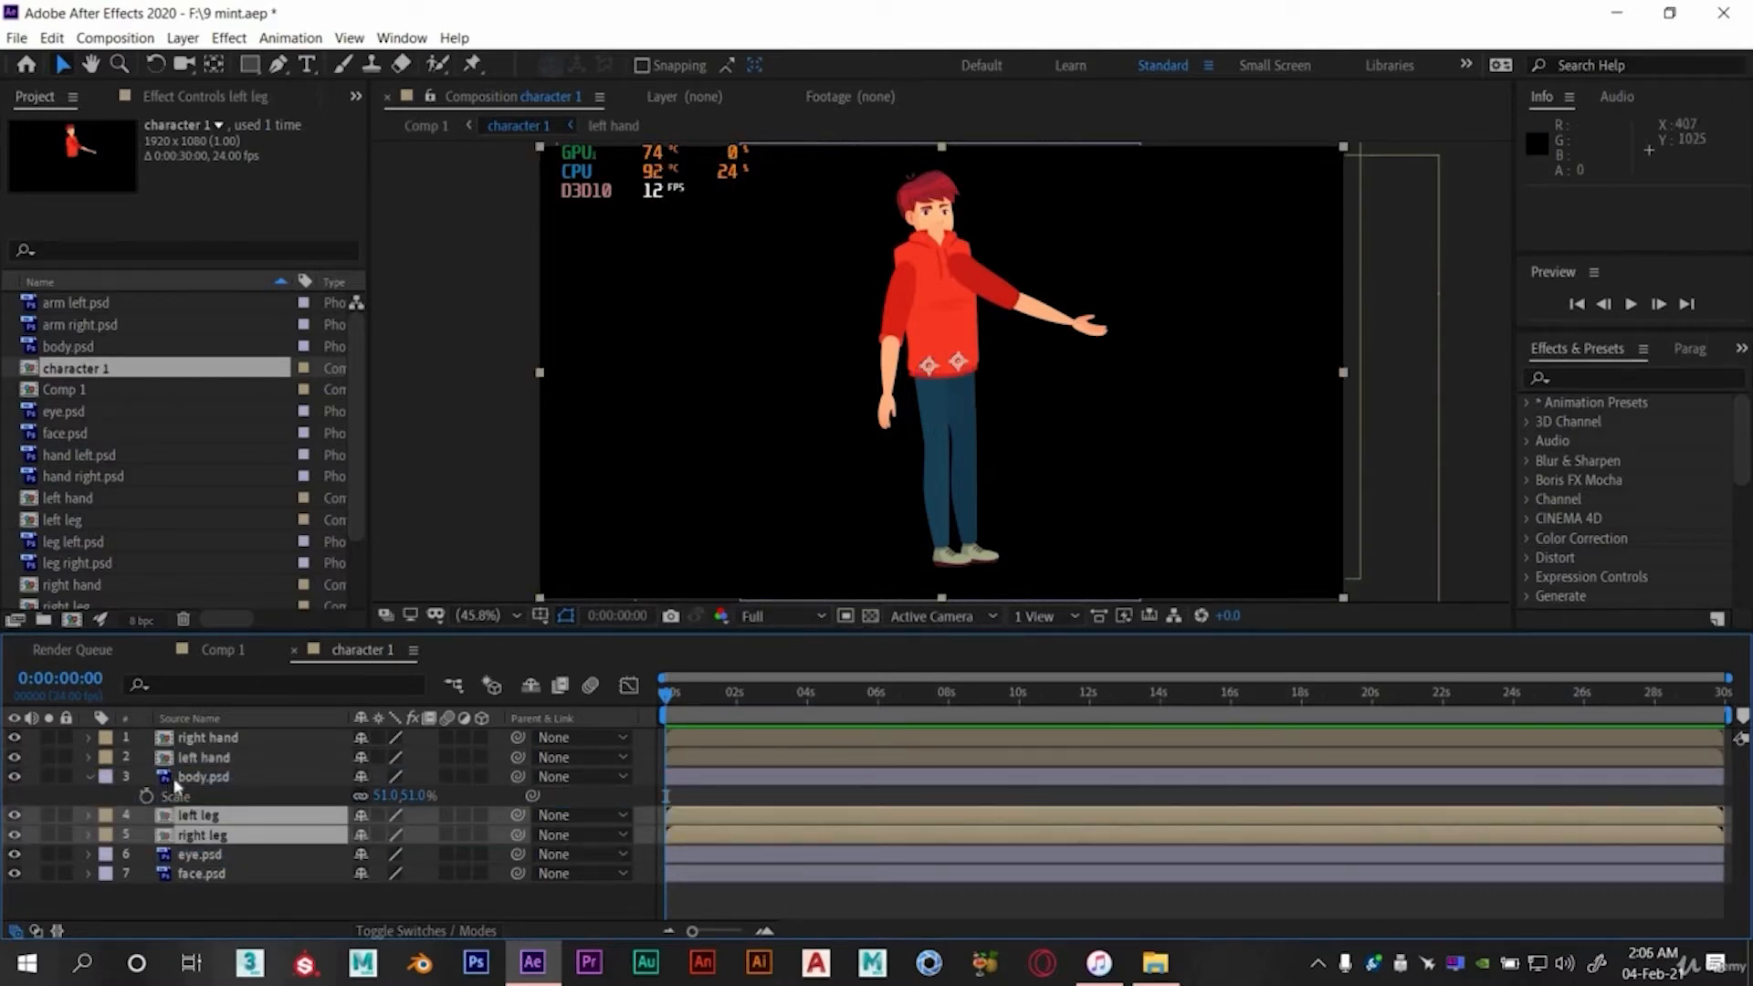
pyautogui.click(91, 781)
pyautogui.click(90, 778)
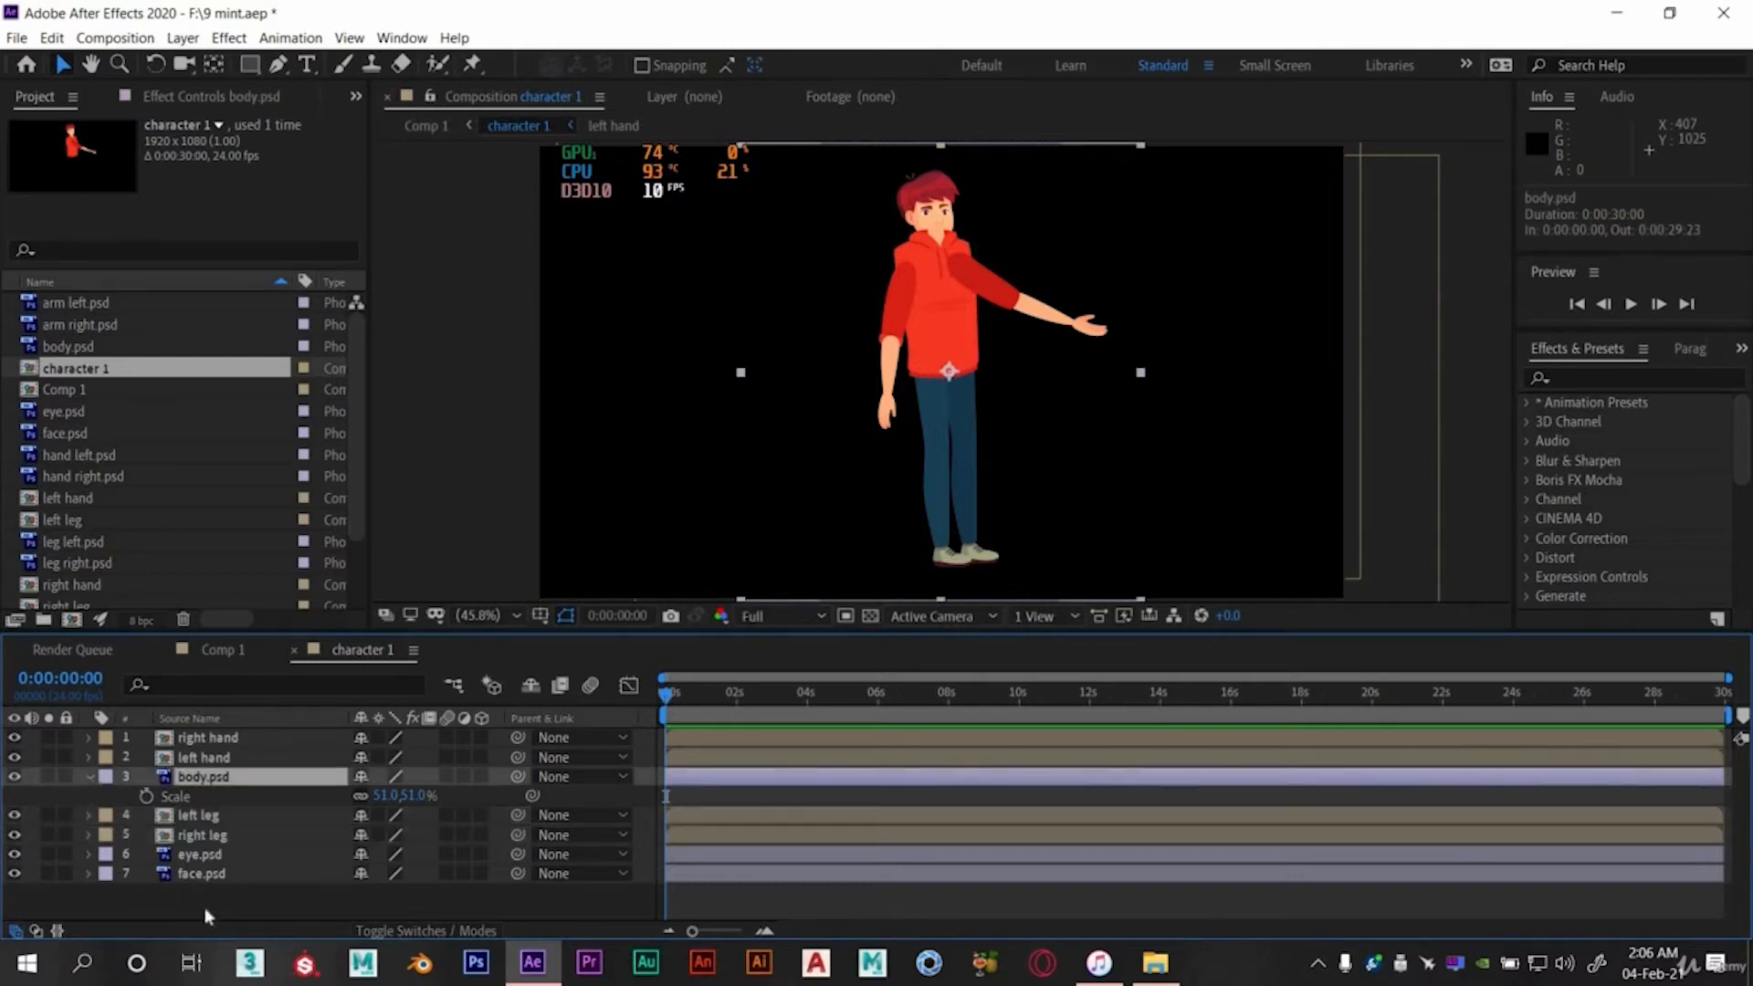
pyautogui.click(205, 907)
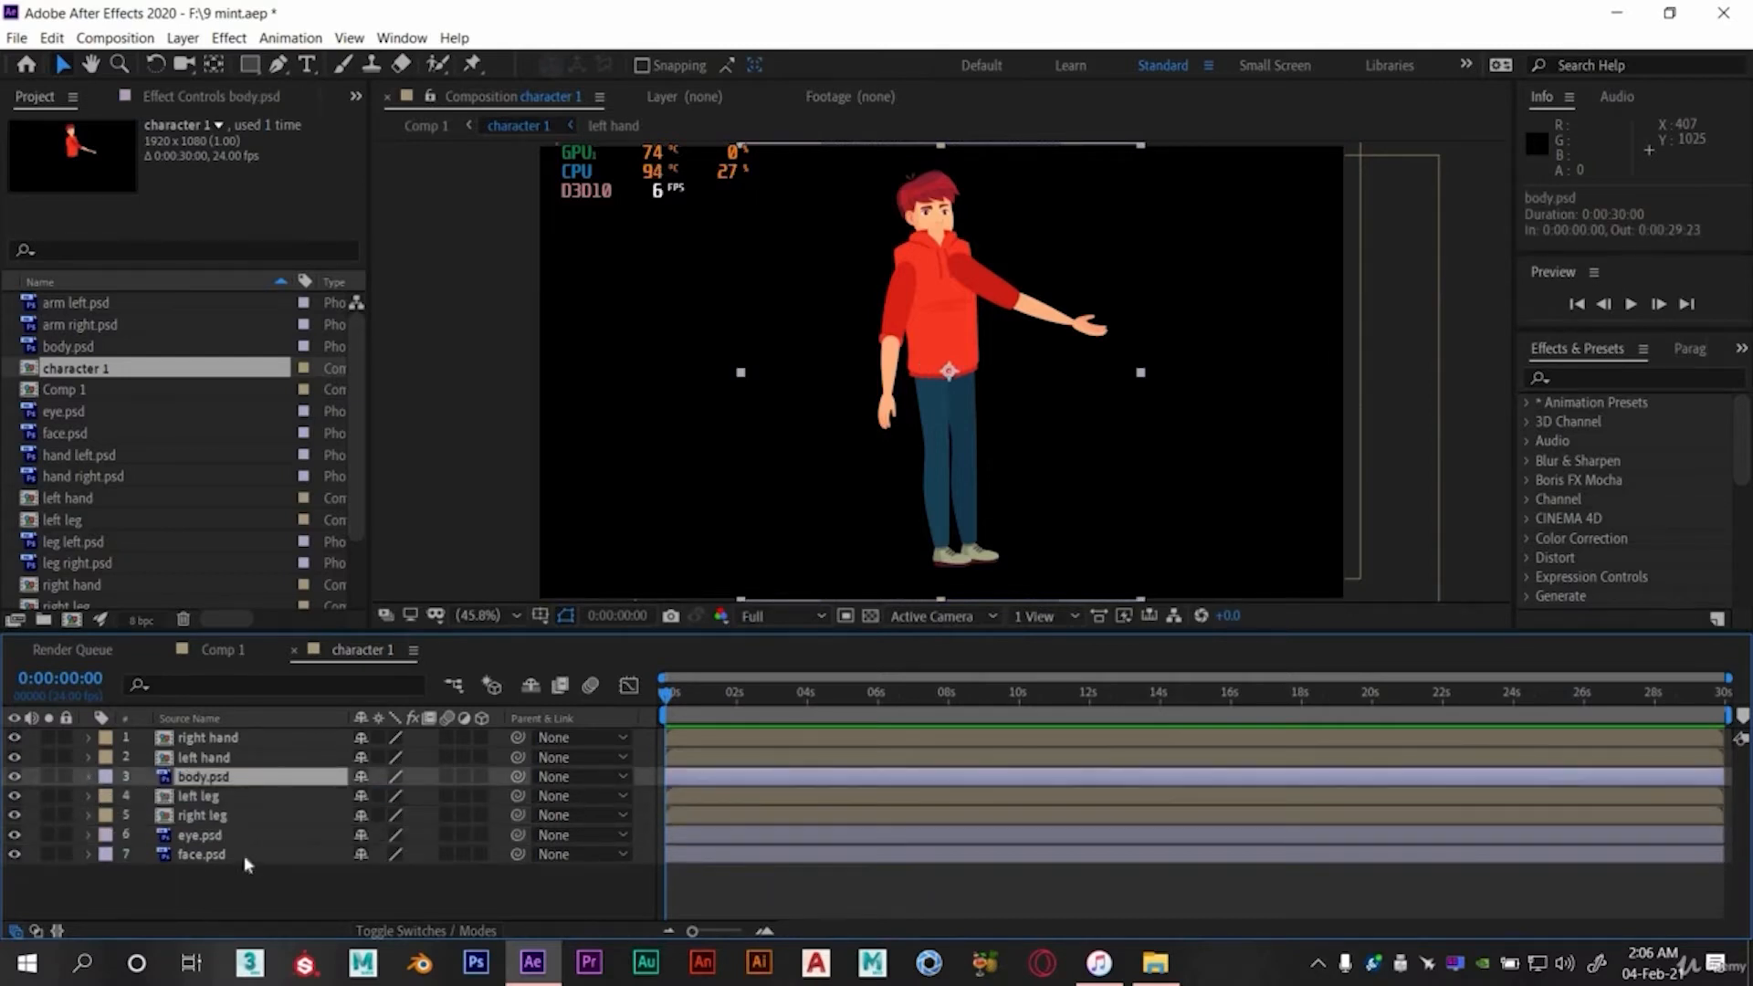
# - Raise the right hand and left hand layers to the shoulders, and place the left hand layer directly below body.psd
pyautogui.click(188, 737)
pyautogui.click(893, 301)
pyautogui.moveTo(889, 293); pyautogui.dragTo(891, 290)
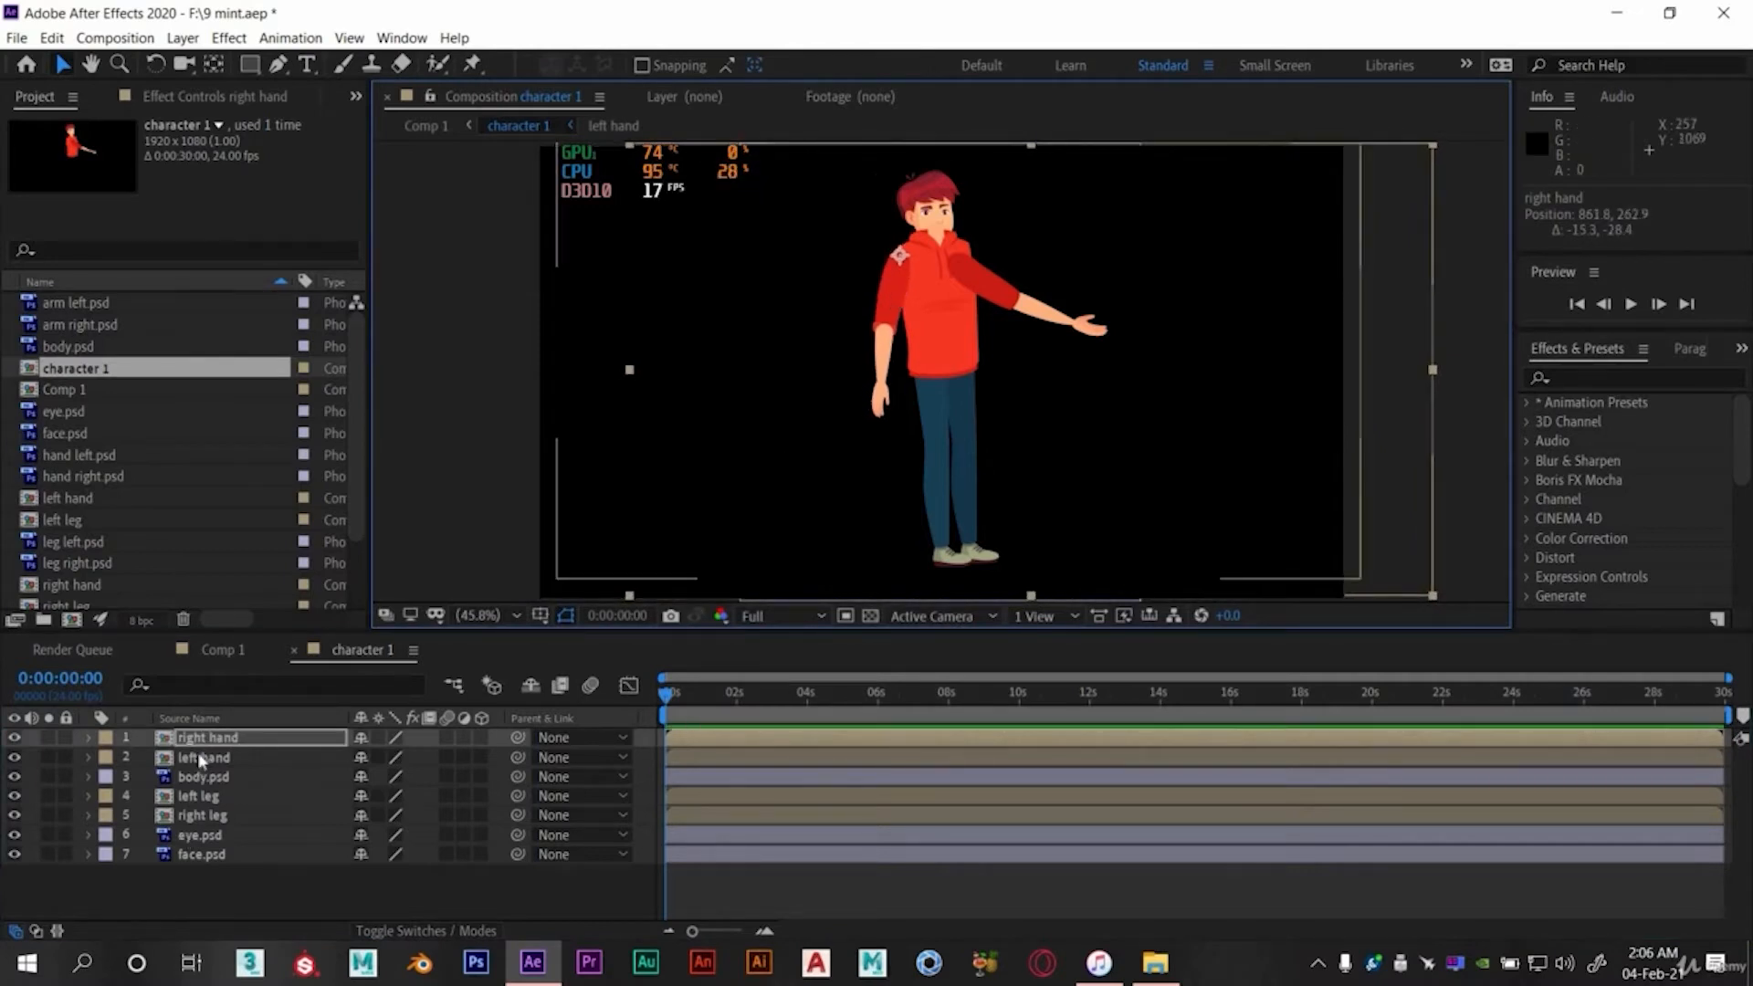
pyautogui.moveTo(197, 756); pyautogui.dragTo(209, 797)
pyautogui.moveTo(1010, 300); pyautogui.dragTo(1012, 287)
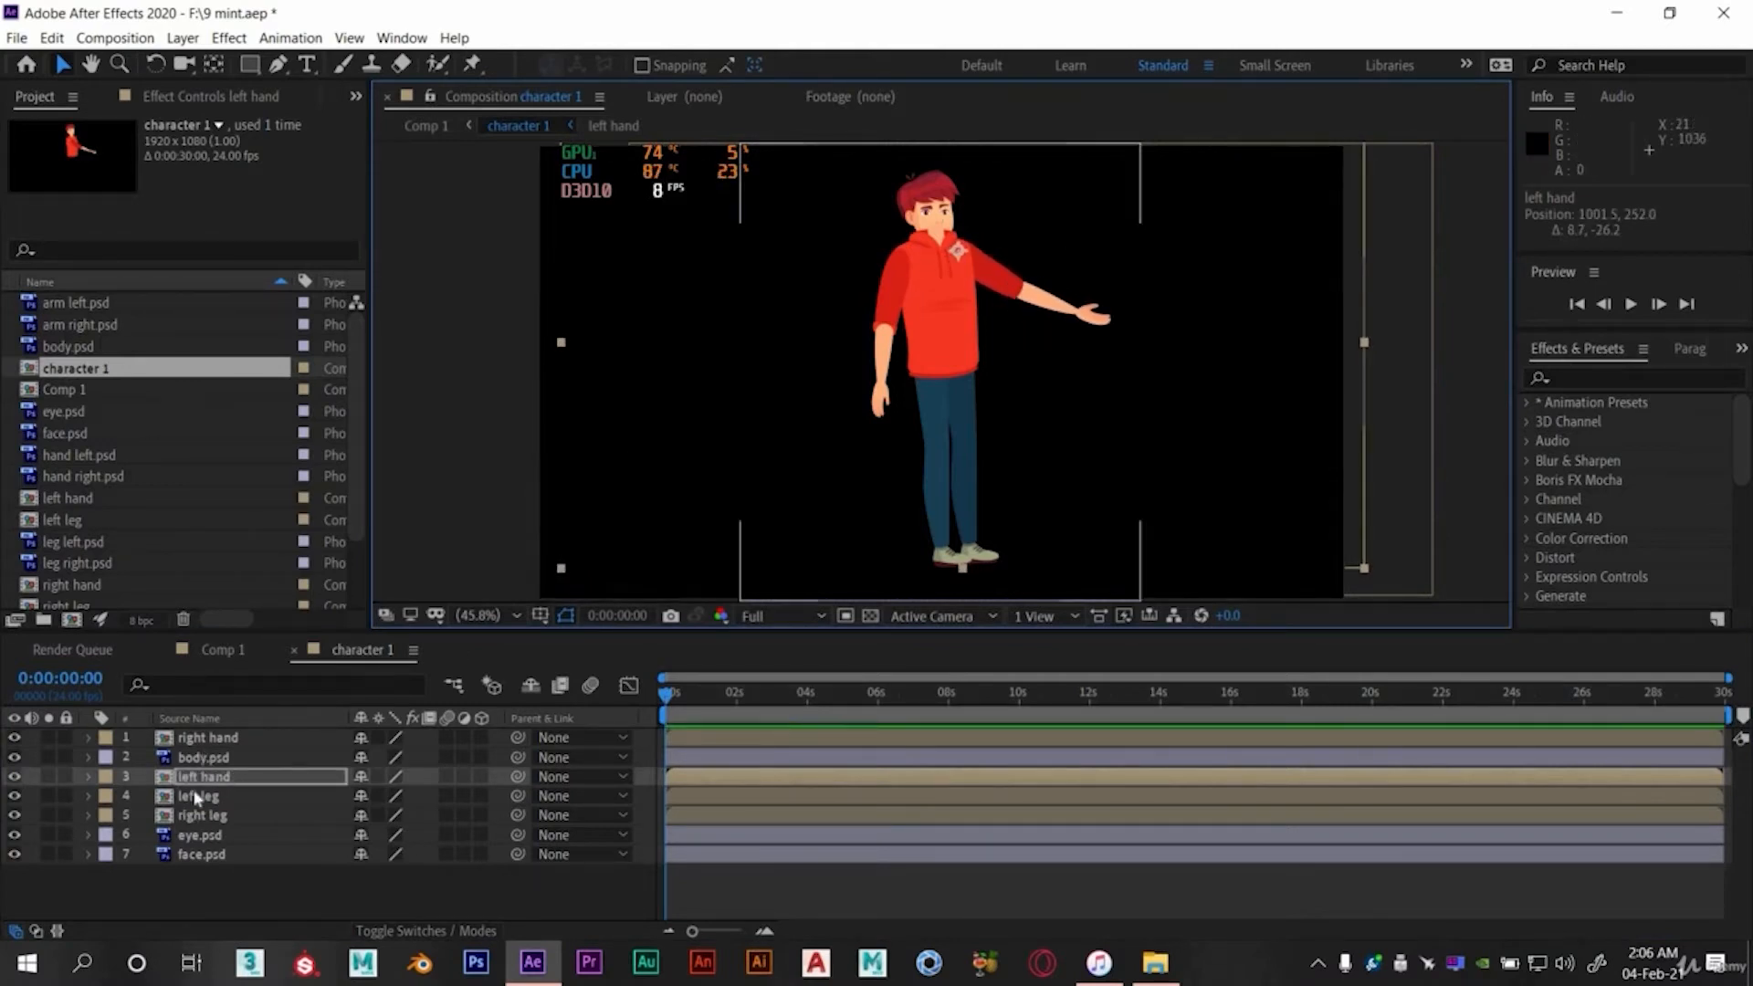
# - Move the eye.psd and face.psd layers together to the top of the layer stack
pyautogui.click(199, 834)
pyautogui.keyDown('shift'); pyautogui.click(201, 854); pyautogui.keyUp('shift')
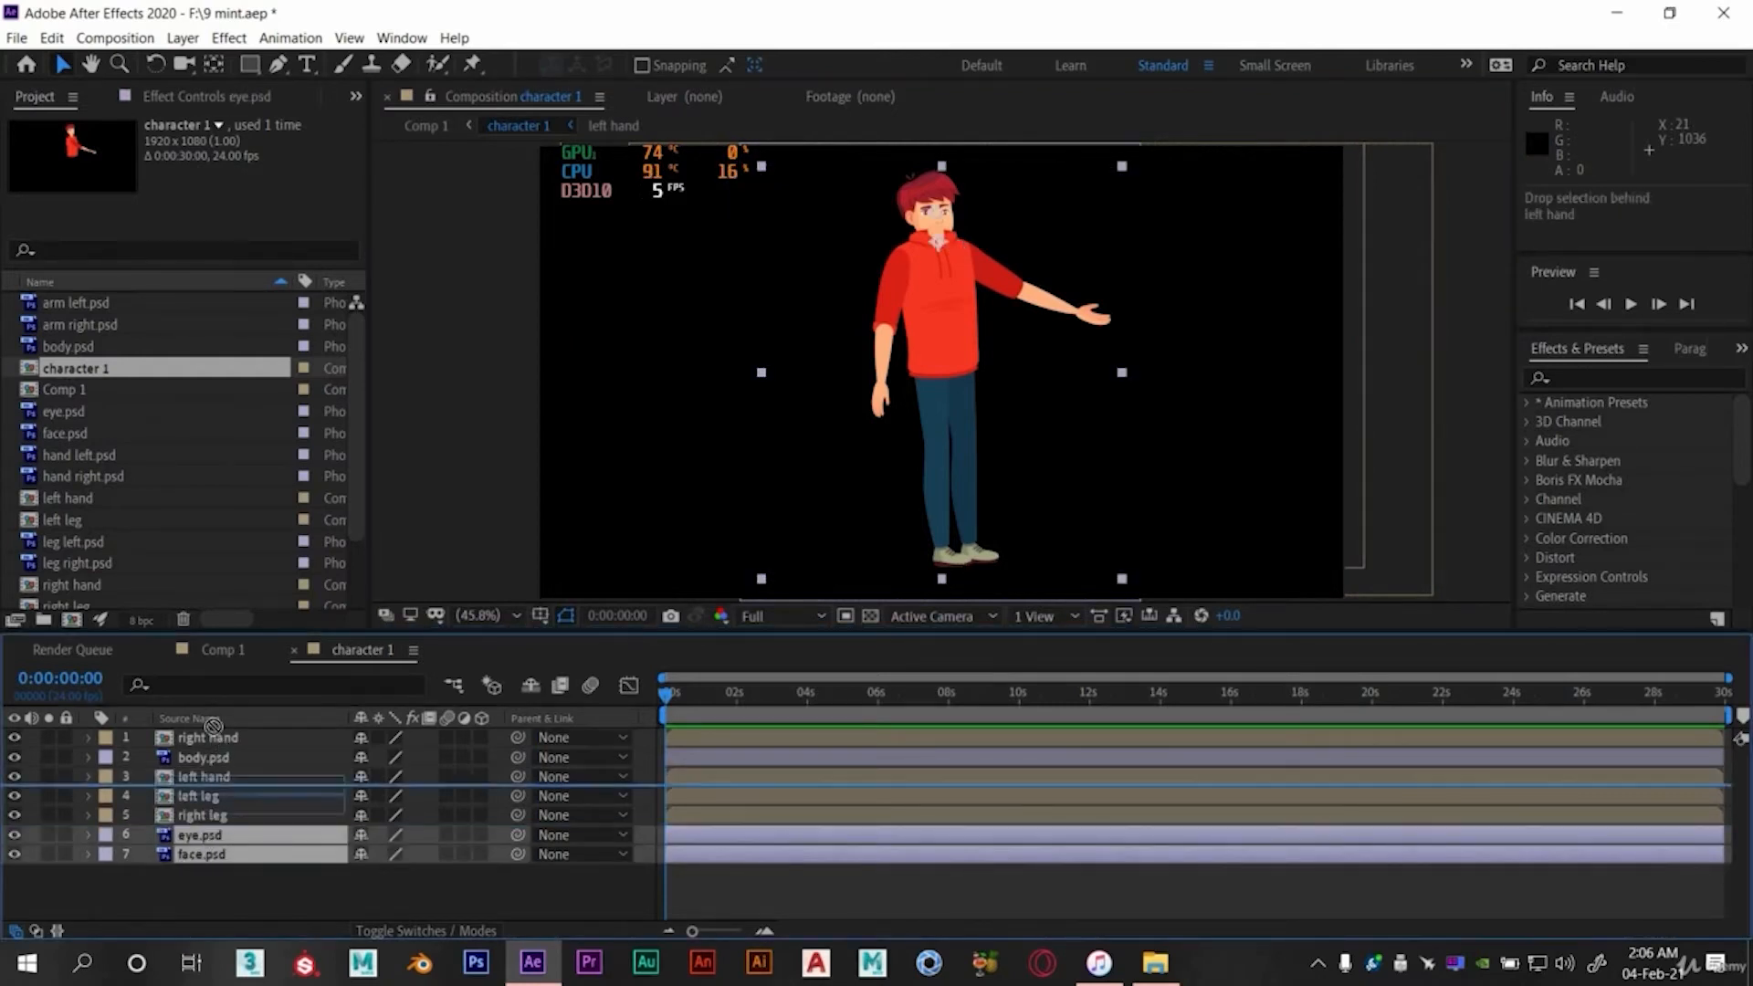
pyautogui.moveTo(201, 854); pyautogui.dragTo(301, 731)
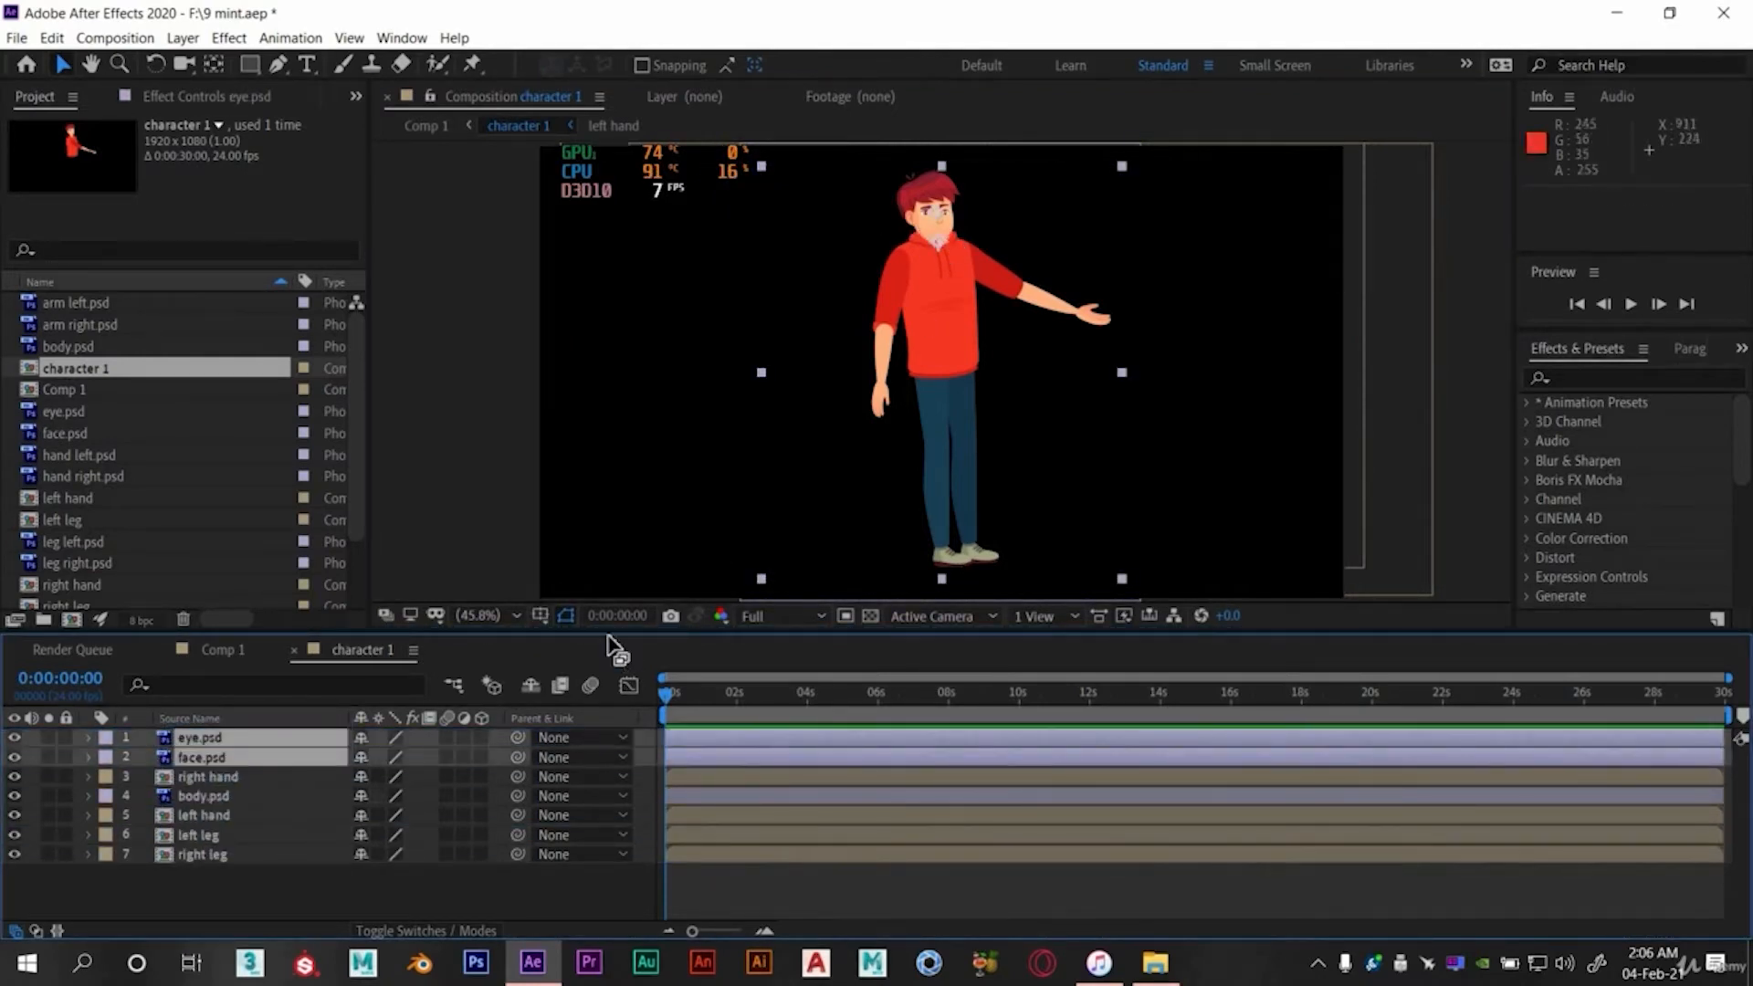
# - Raise the eye.psd and face.psd layers together by about 37 px so the neck sits in the hoodie collar
pyautogui.click(473, 615)
pyautogui.click(488, 442)
pyautogui.moveTo(968, 274); pyautogui.dragTo(972, 587)
pyautogui.moveTo(937, 351); pyautogui.dragTo(932, 322)
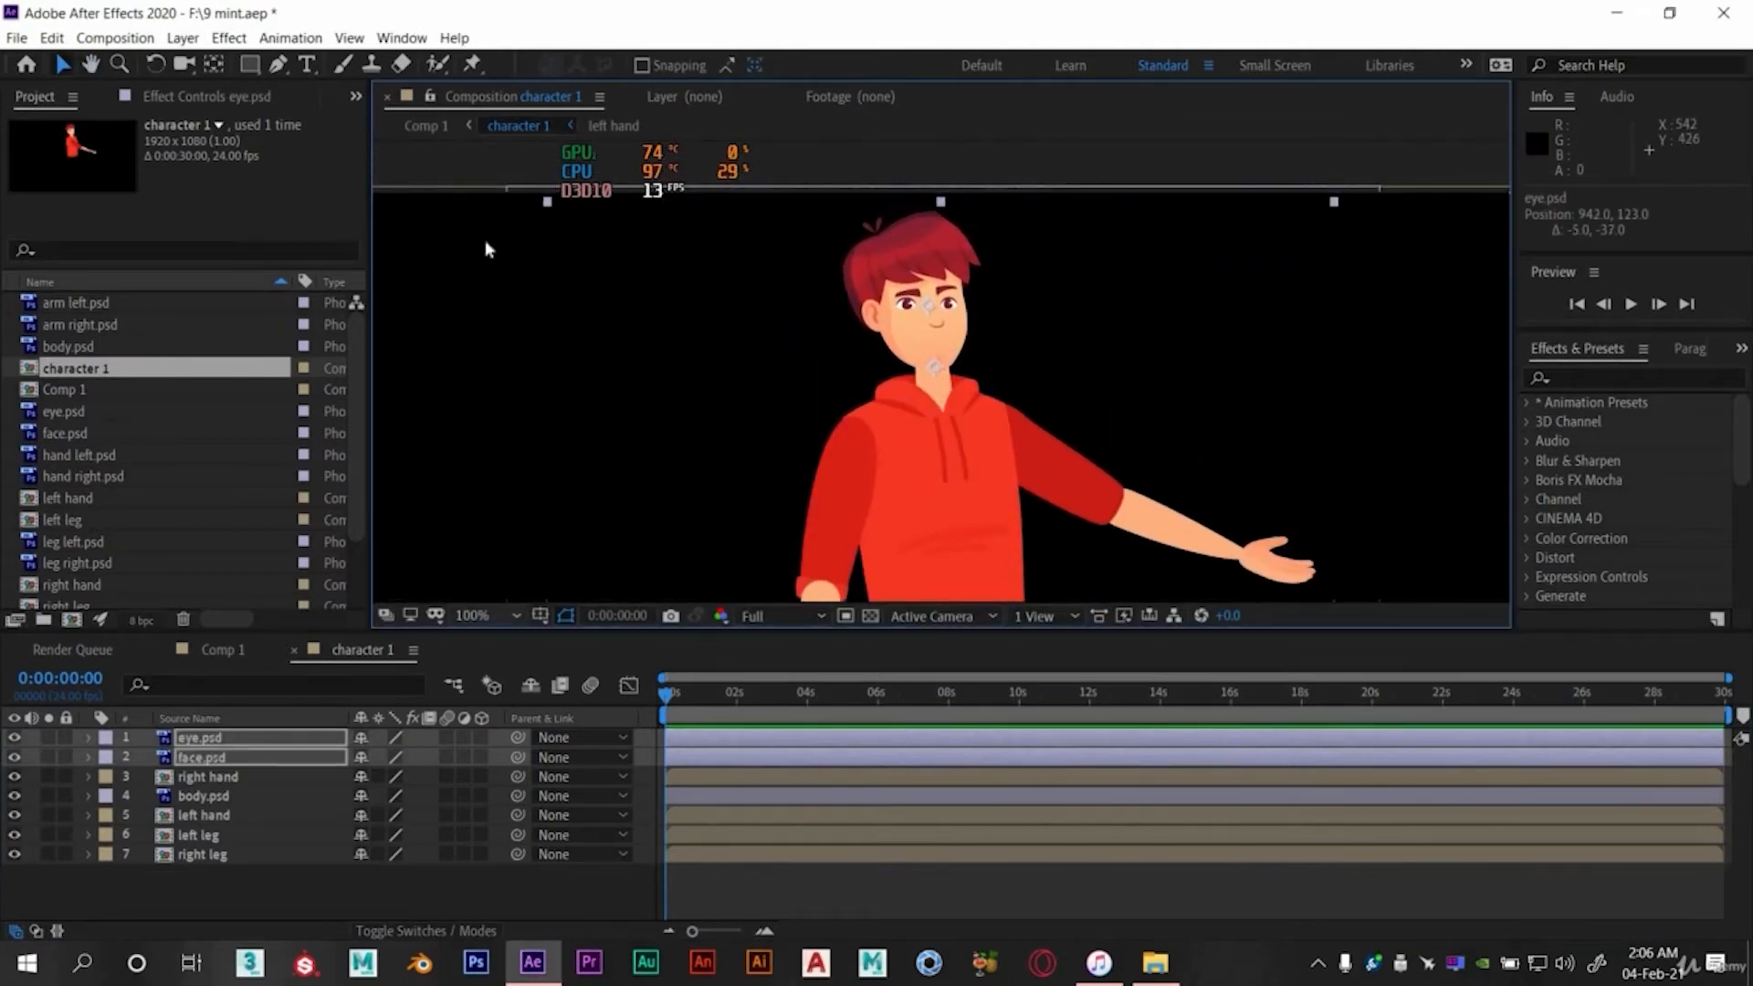
pyautogui.click(488, 616)
pyautogui.click(512, 210)
pyautogui.click(414, 807)
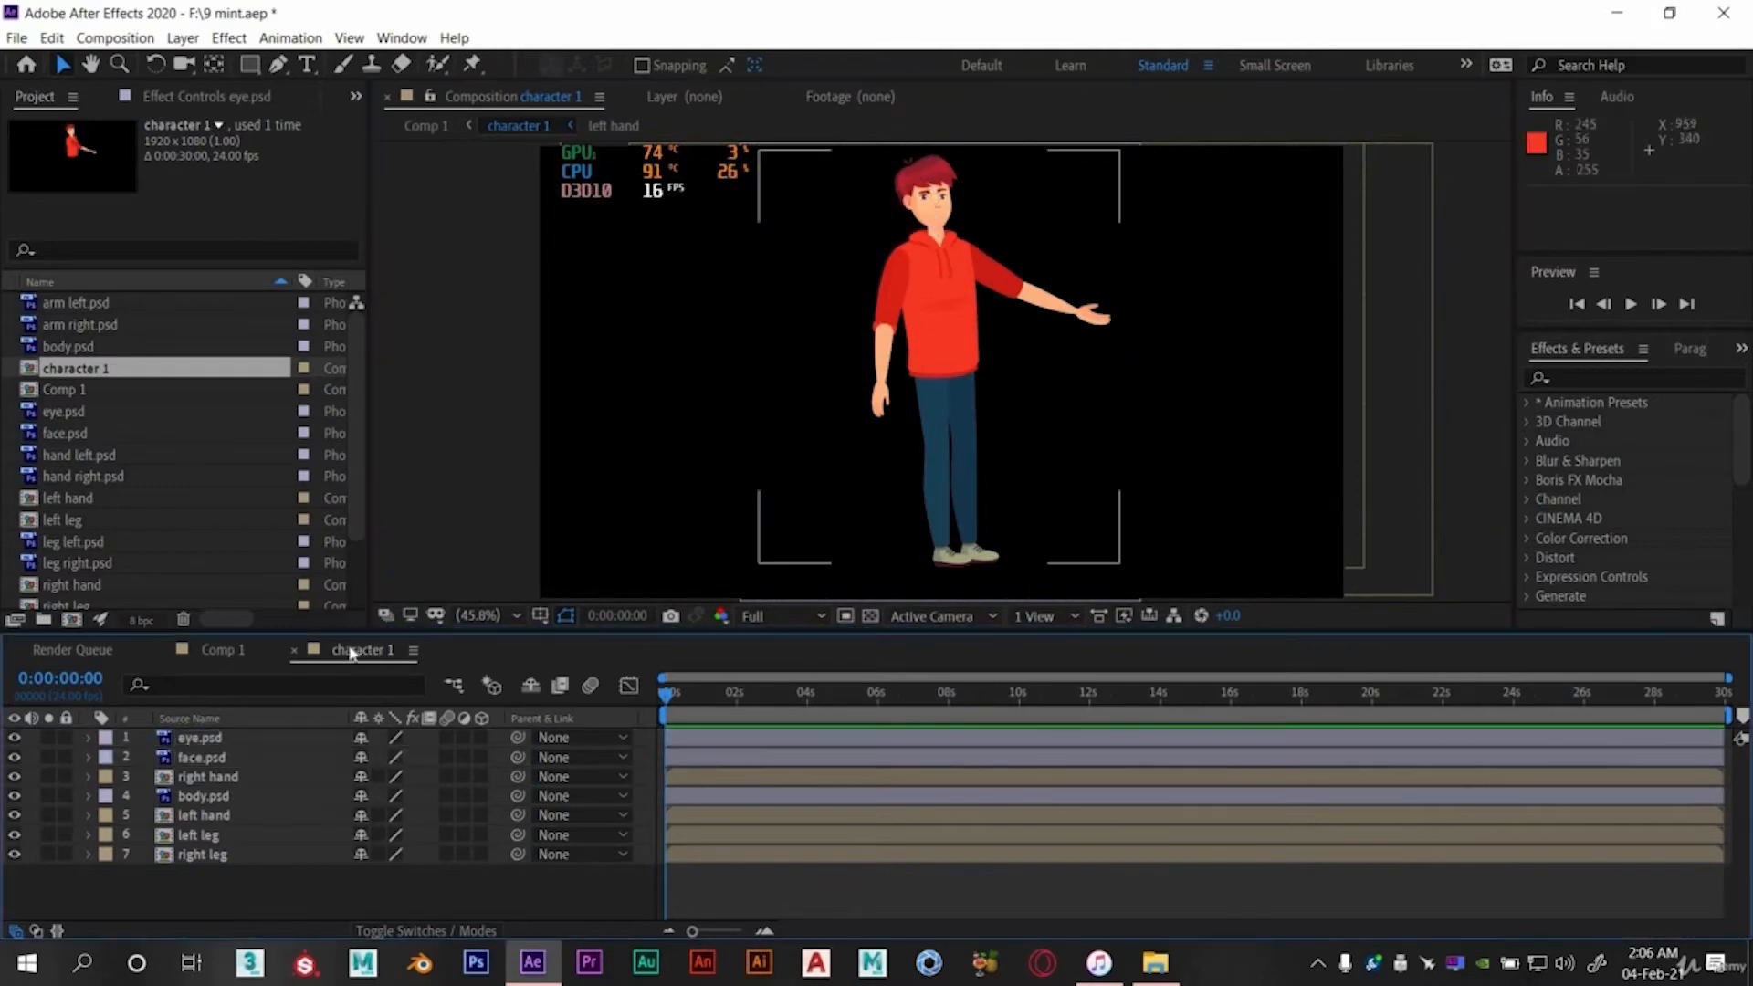
# - In Comp 1, set the character 1 layer's rotation to 5° and collapse the property
pyautogui.click(221, 647)
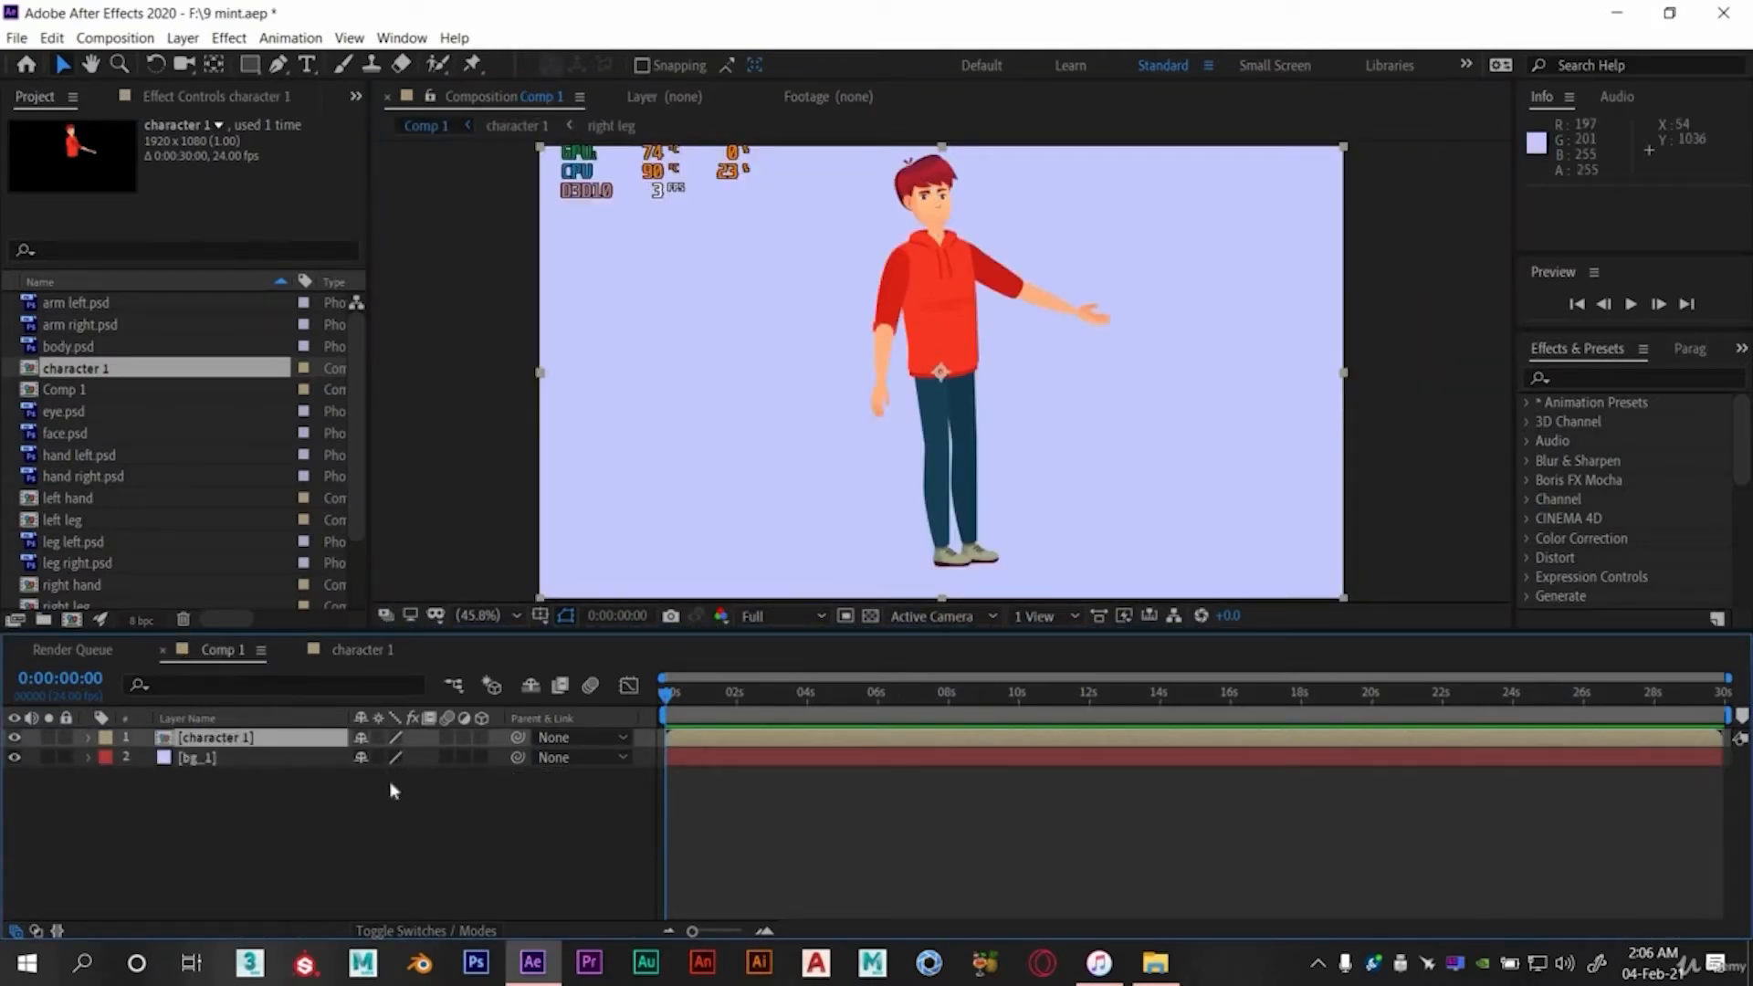
pyautogui.press('r')
pyautogui.moveTo(384, 757); pyautogui.dragTo(389, 757)
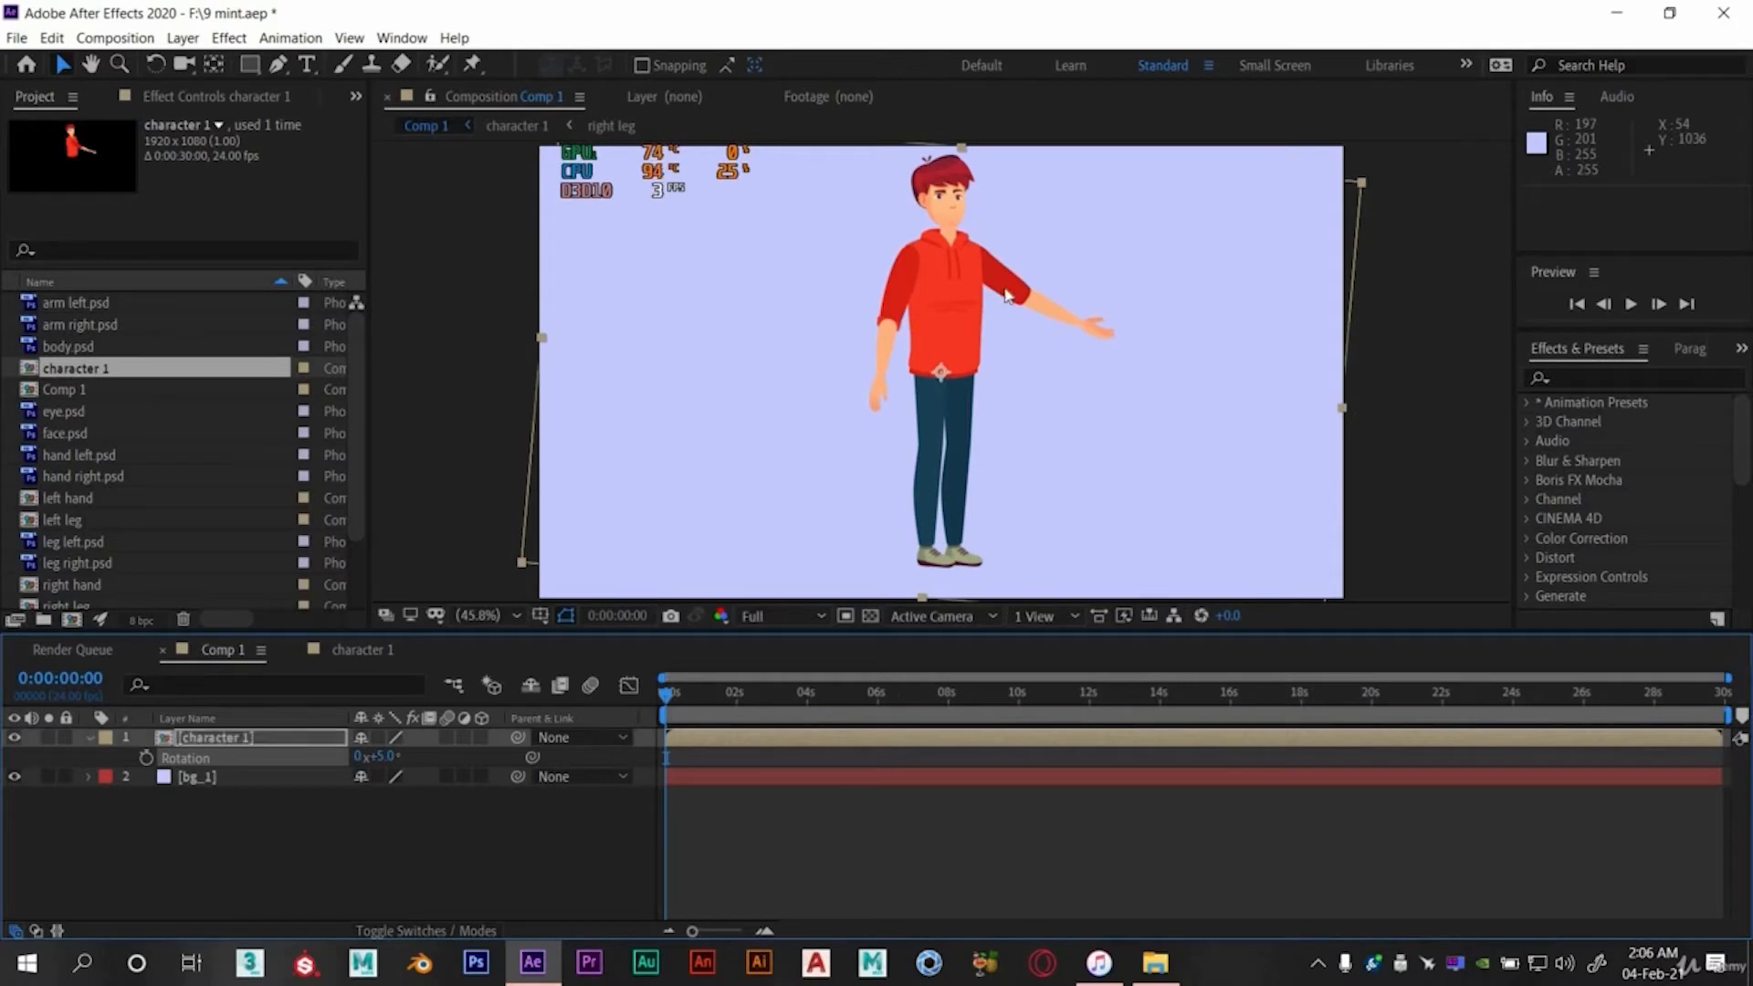
pyautogui.click(239, 842)
pyautogui.click(87, 736)
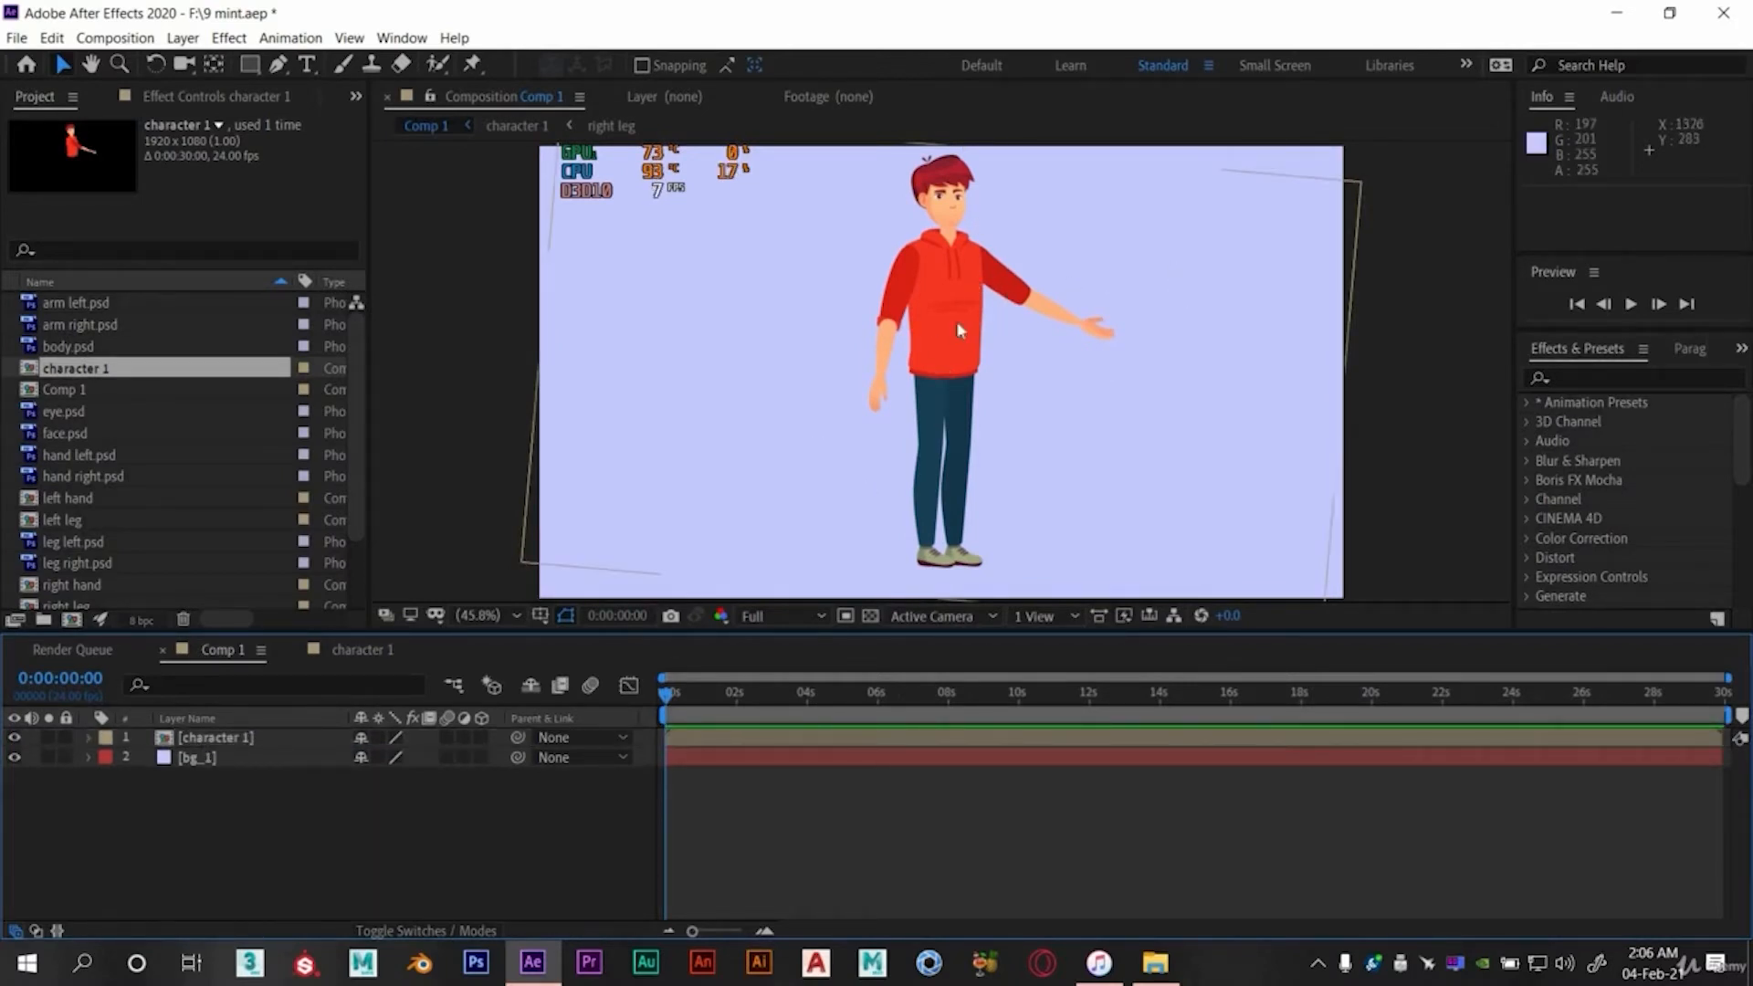
# - Scale the character 1 layer to 161% and reposition it in the frame's lower-left area at about 403.6, 937.1
pyautogui.moveTo(1053, 391); pyautogui.dragTo(941, 352)
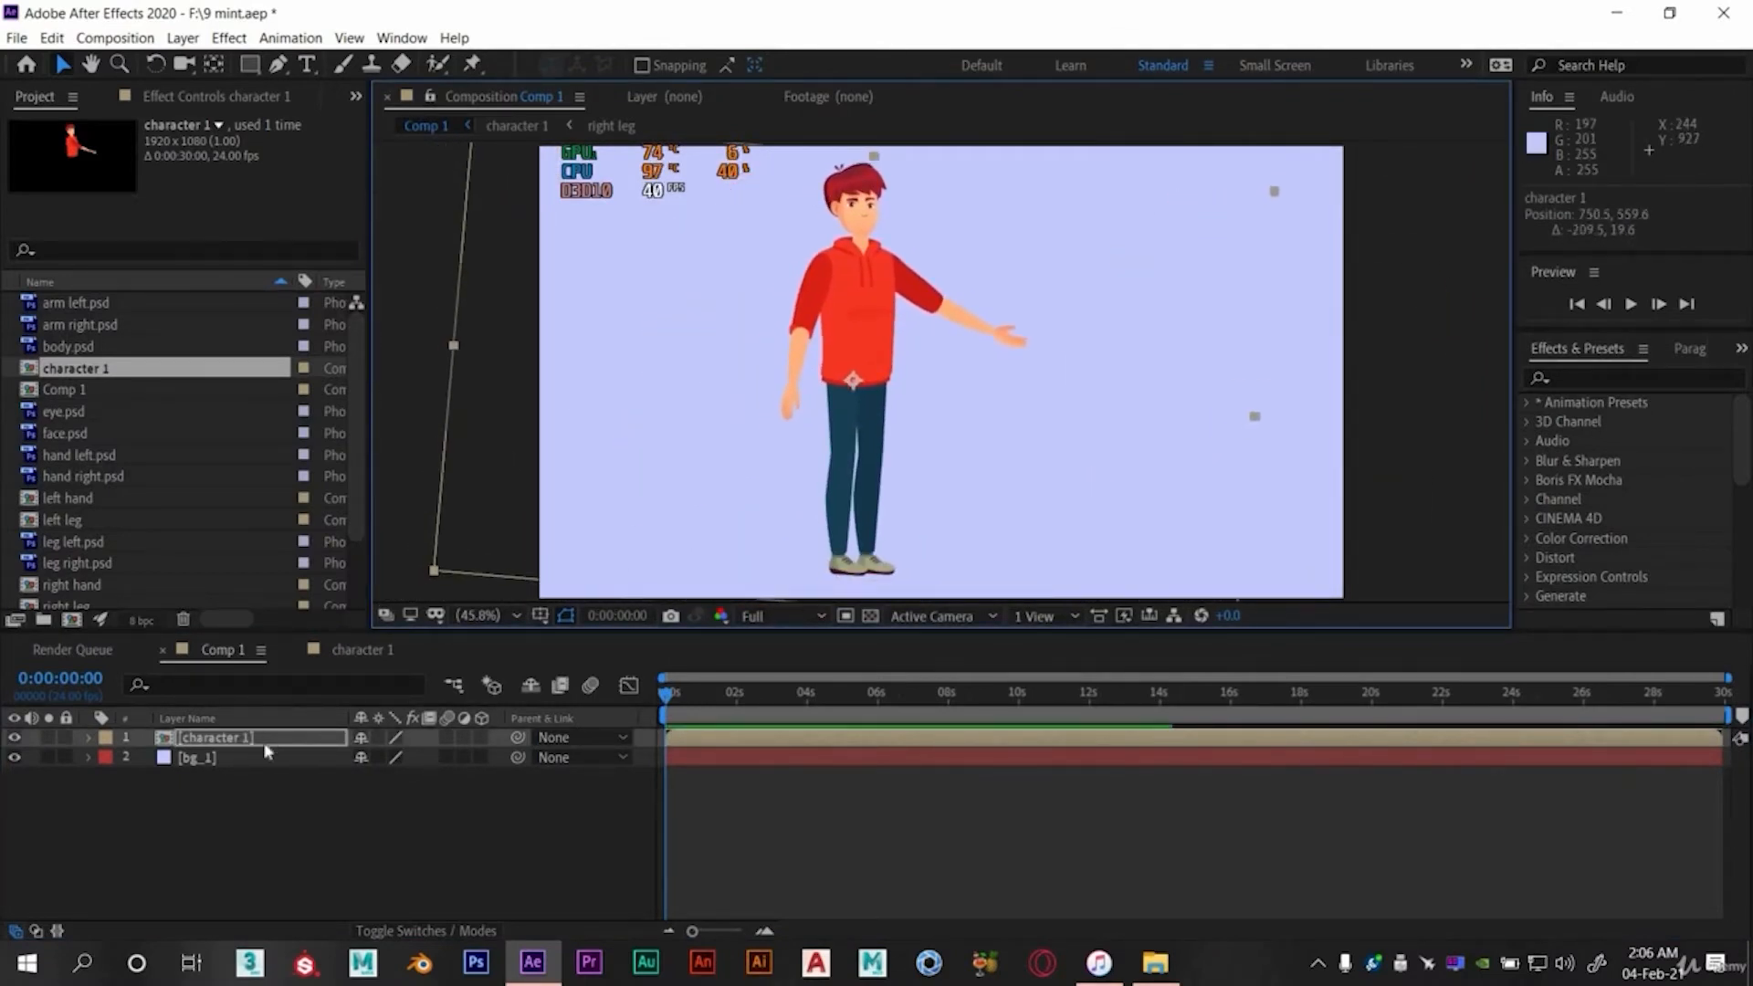
pyautogui.press('s')
pyautogui.moveTo(408, 756); pyautogui.dragTo(720, 460)
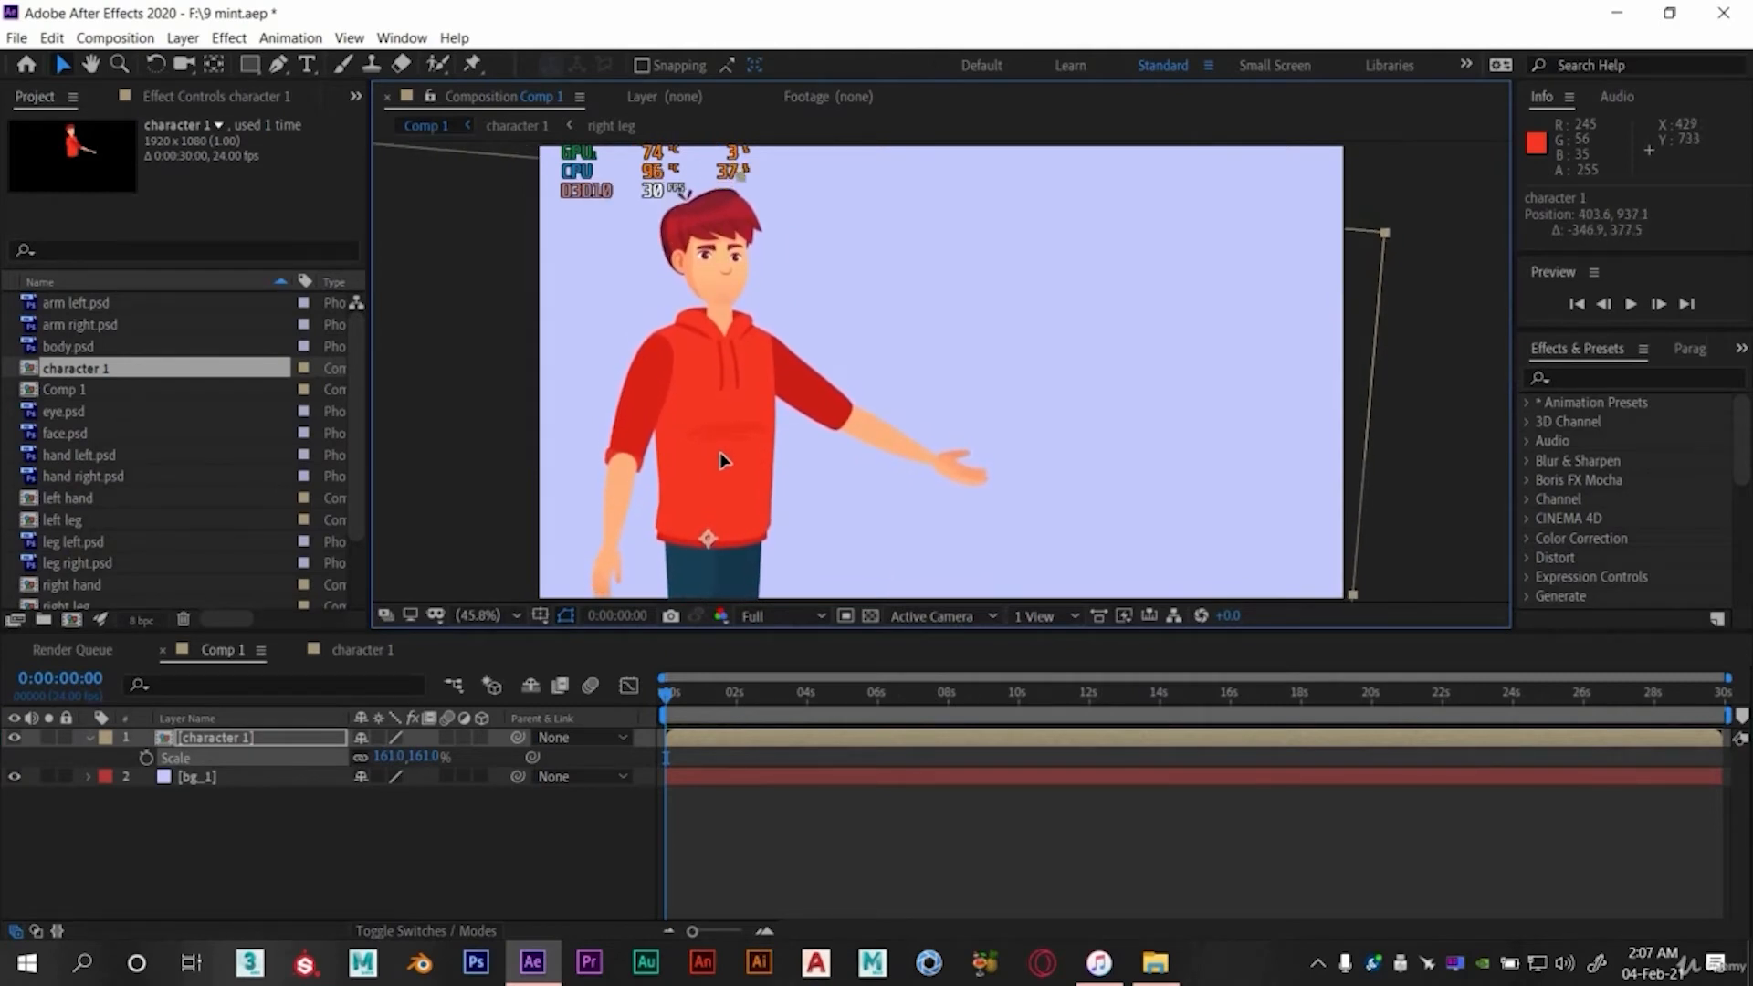
pyautogui.click(325, 837)
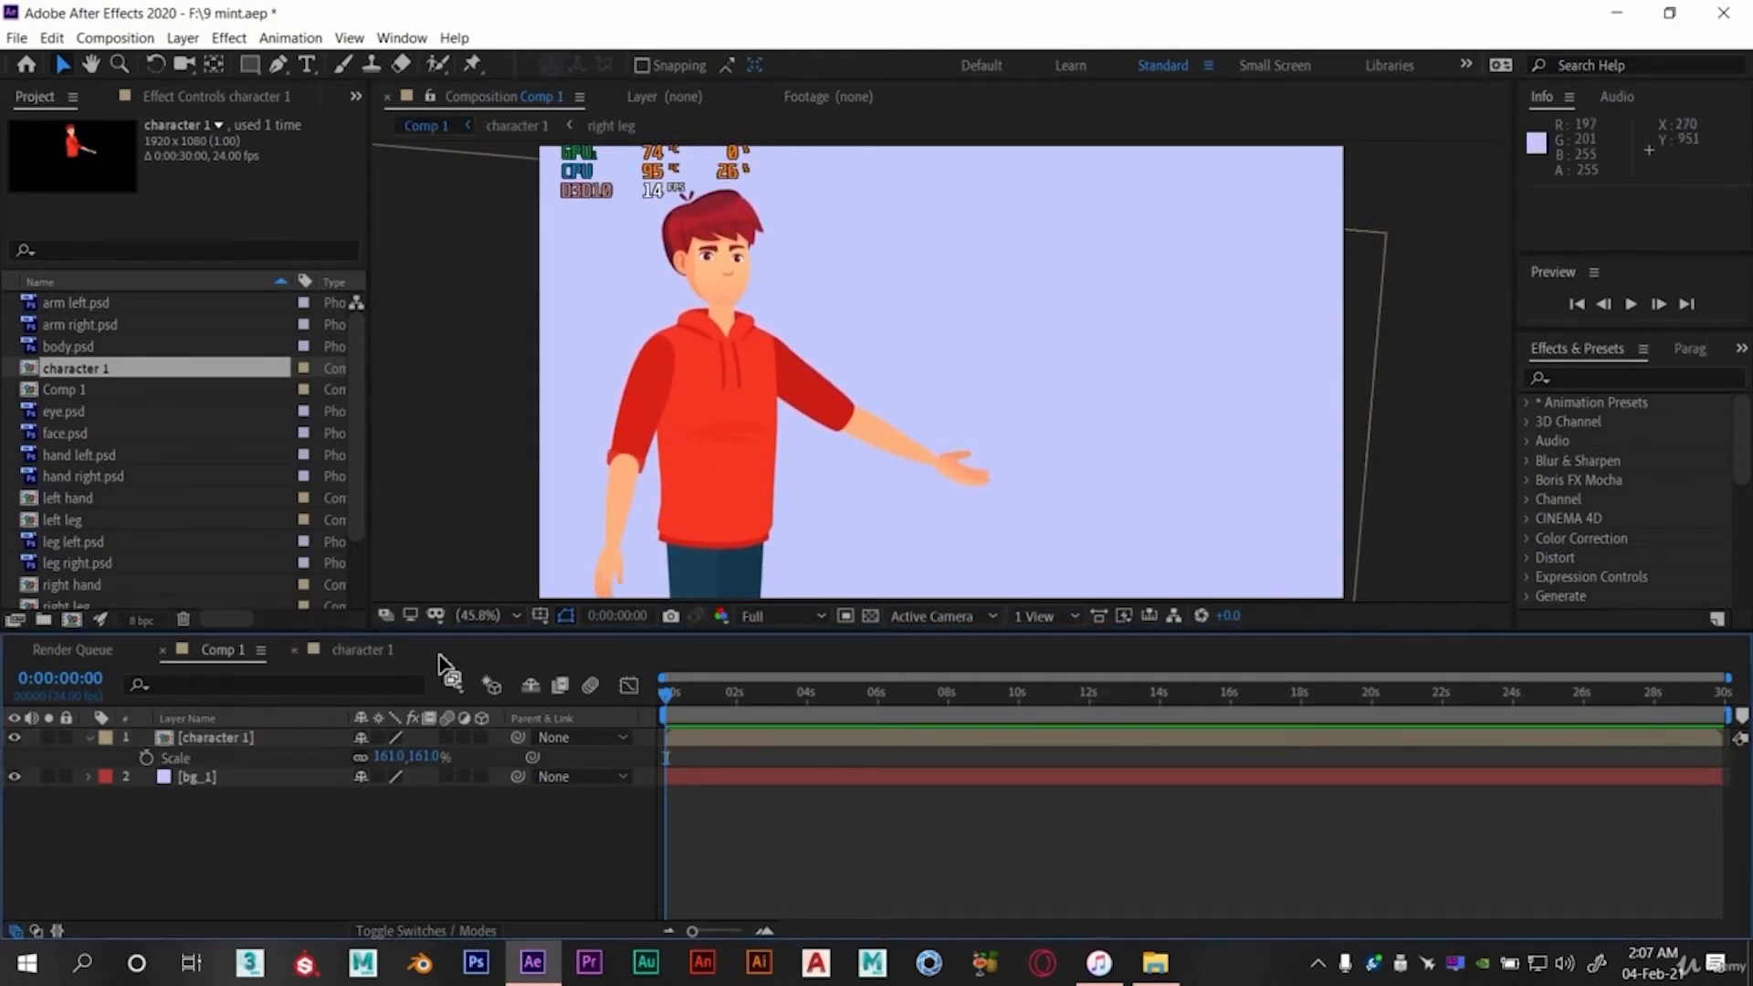
# - In the character 1 composition, rotate the left hand layer to 38° so the arm hangs lower
pyautogui.click(364, 651)
pyautogui.click(219, 780)
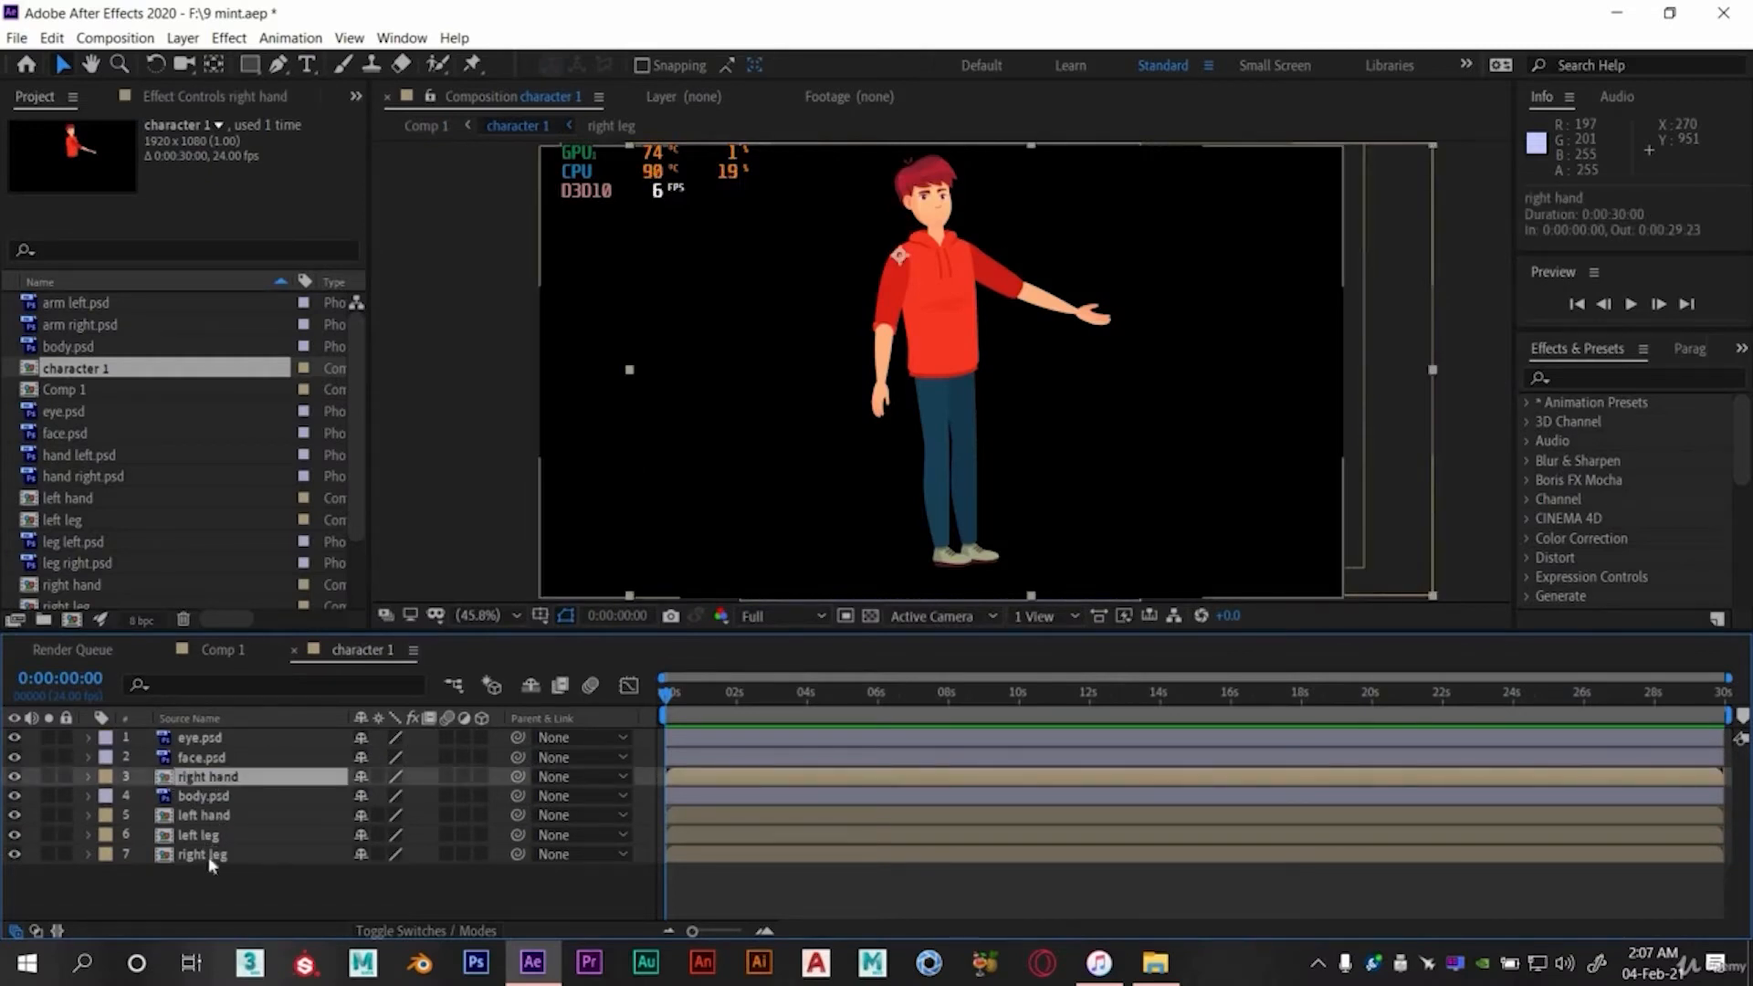
pyautogui.click(217, 857)
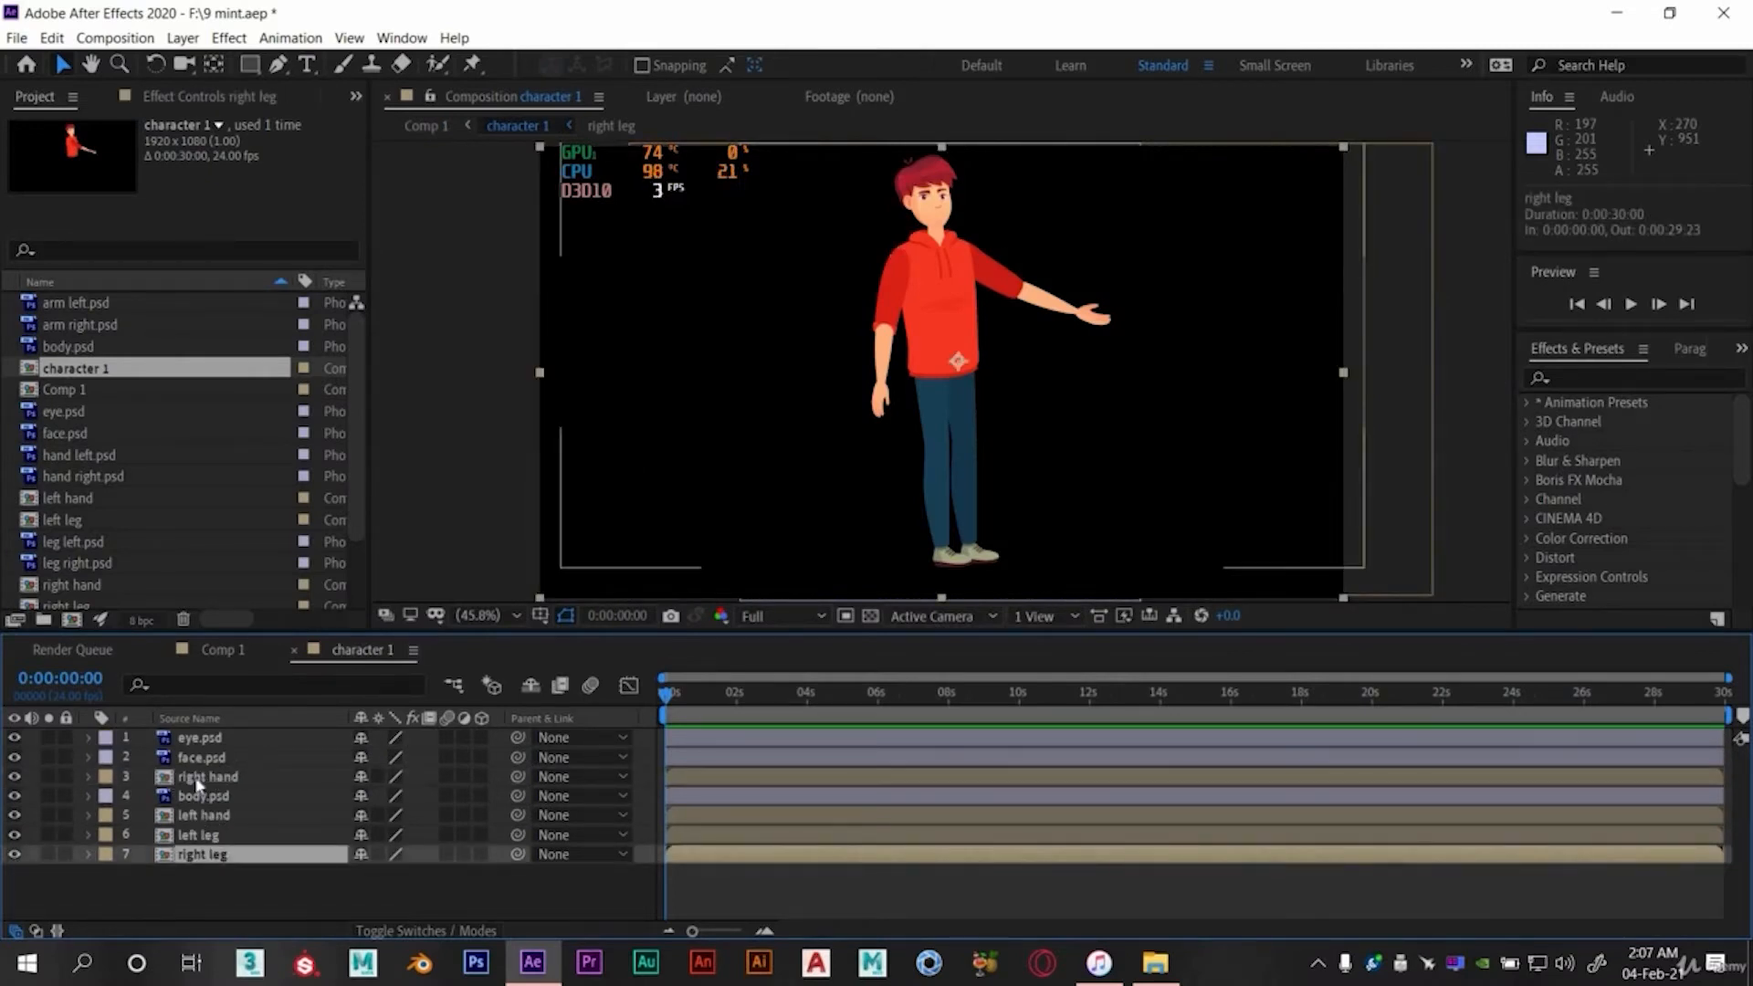
pyautogui.click(199, 815)
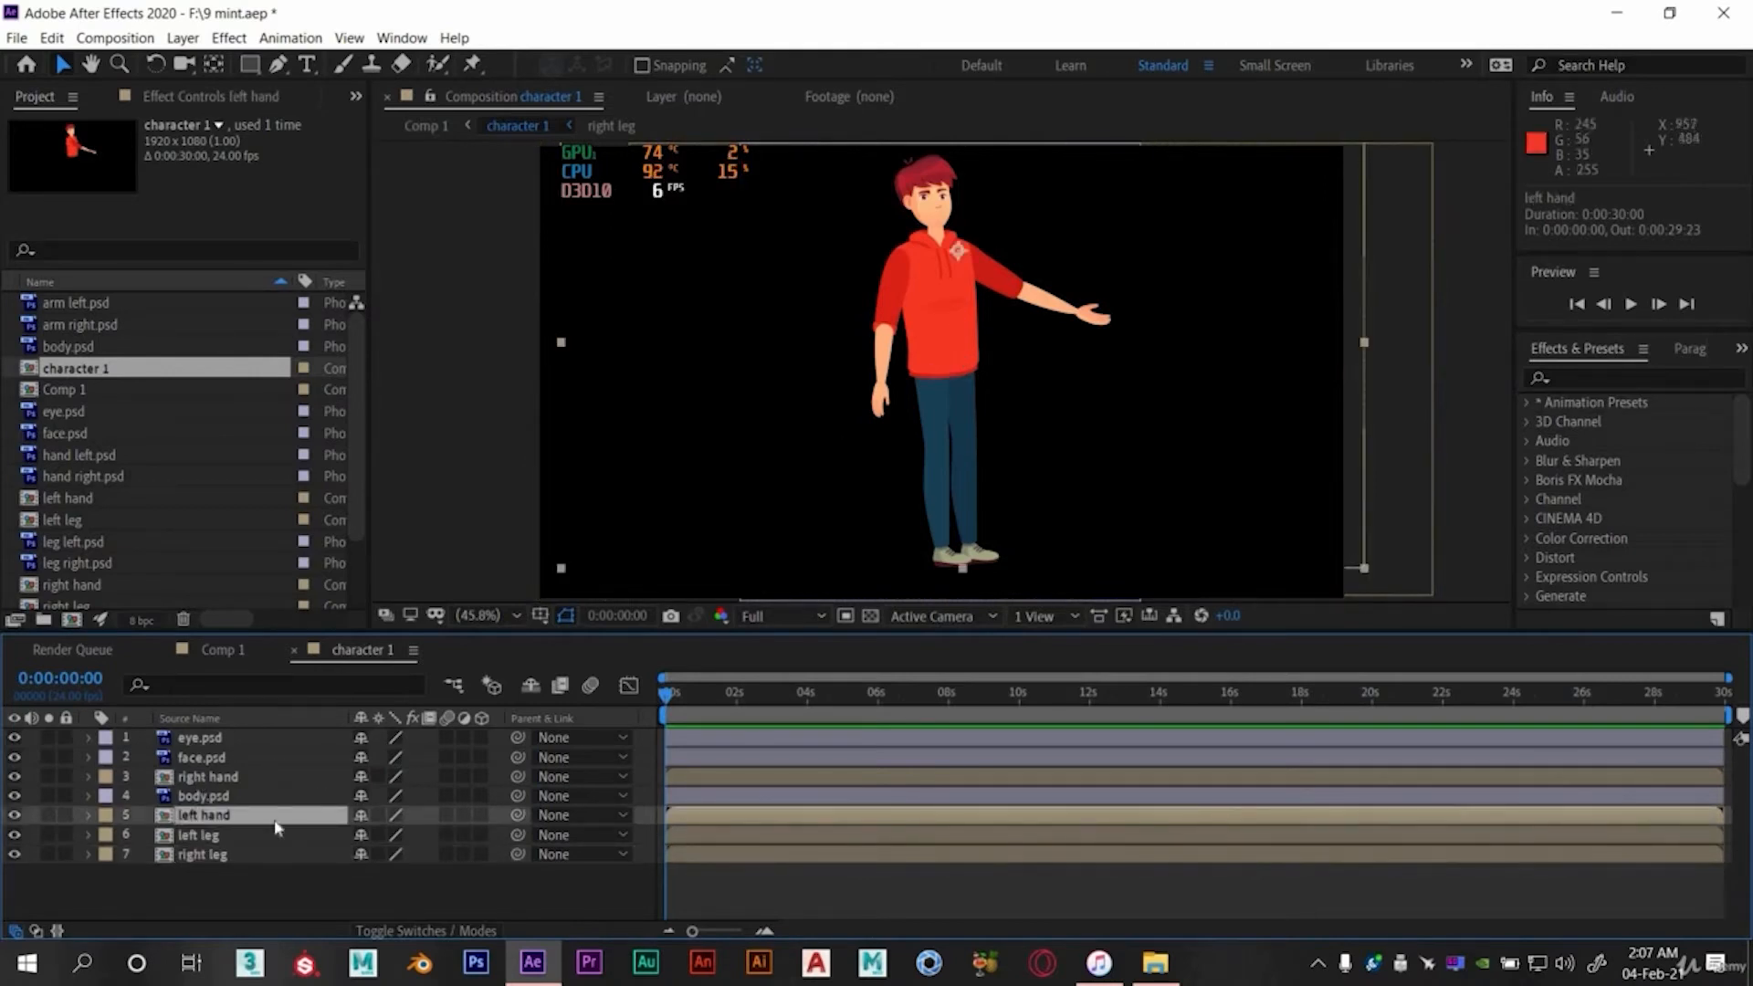
pyautogui.press('r')
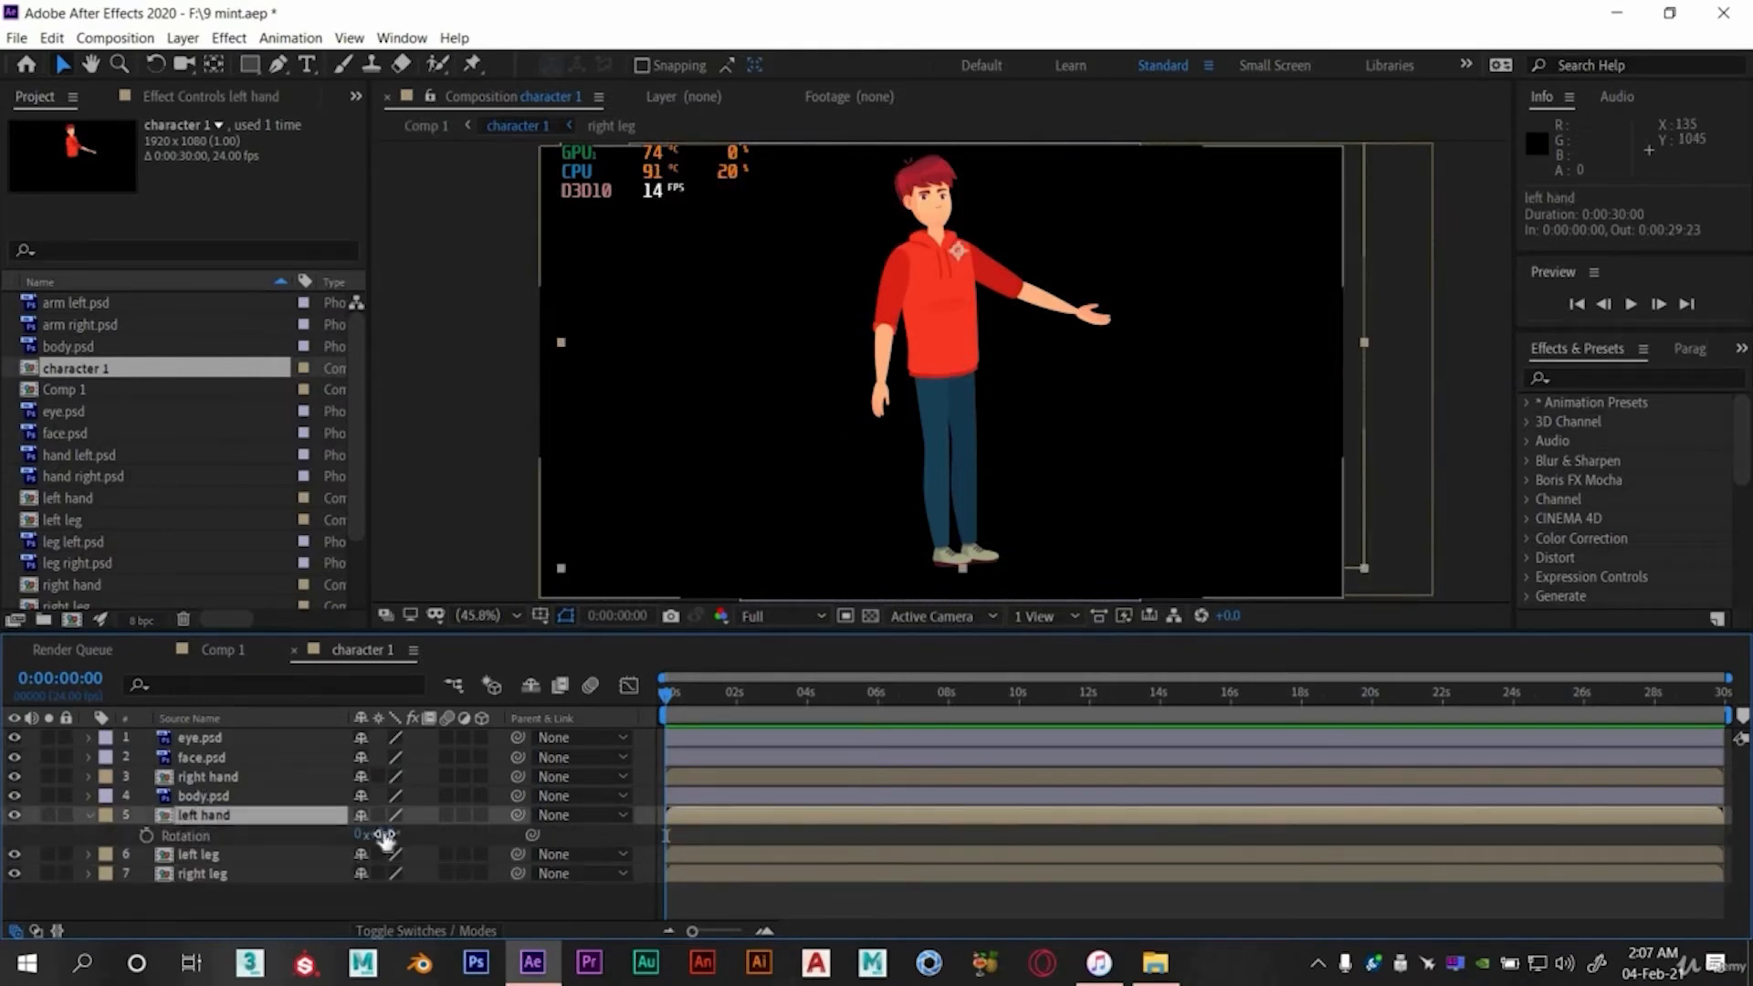
pyautogui.moveTo(393, 834); pyautogui.dragTo(404, 833)
pyautogui.moveTo(415, 833); pyautogui.dragTo(428, 838)
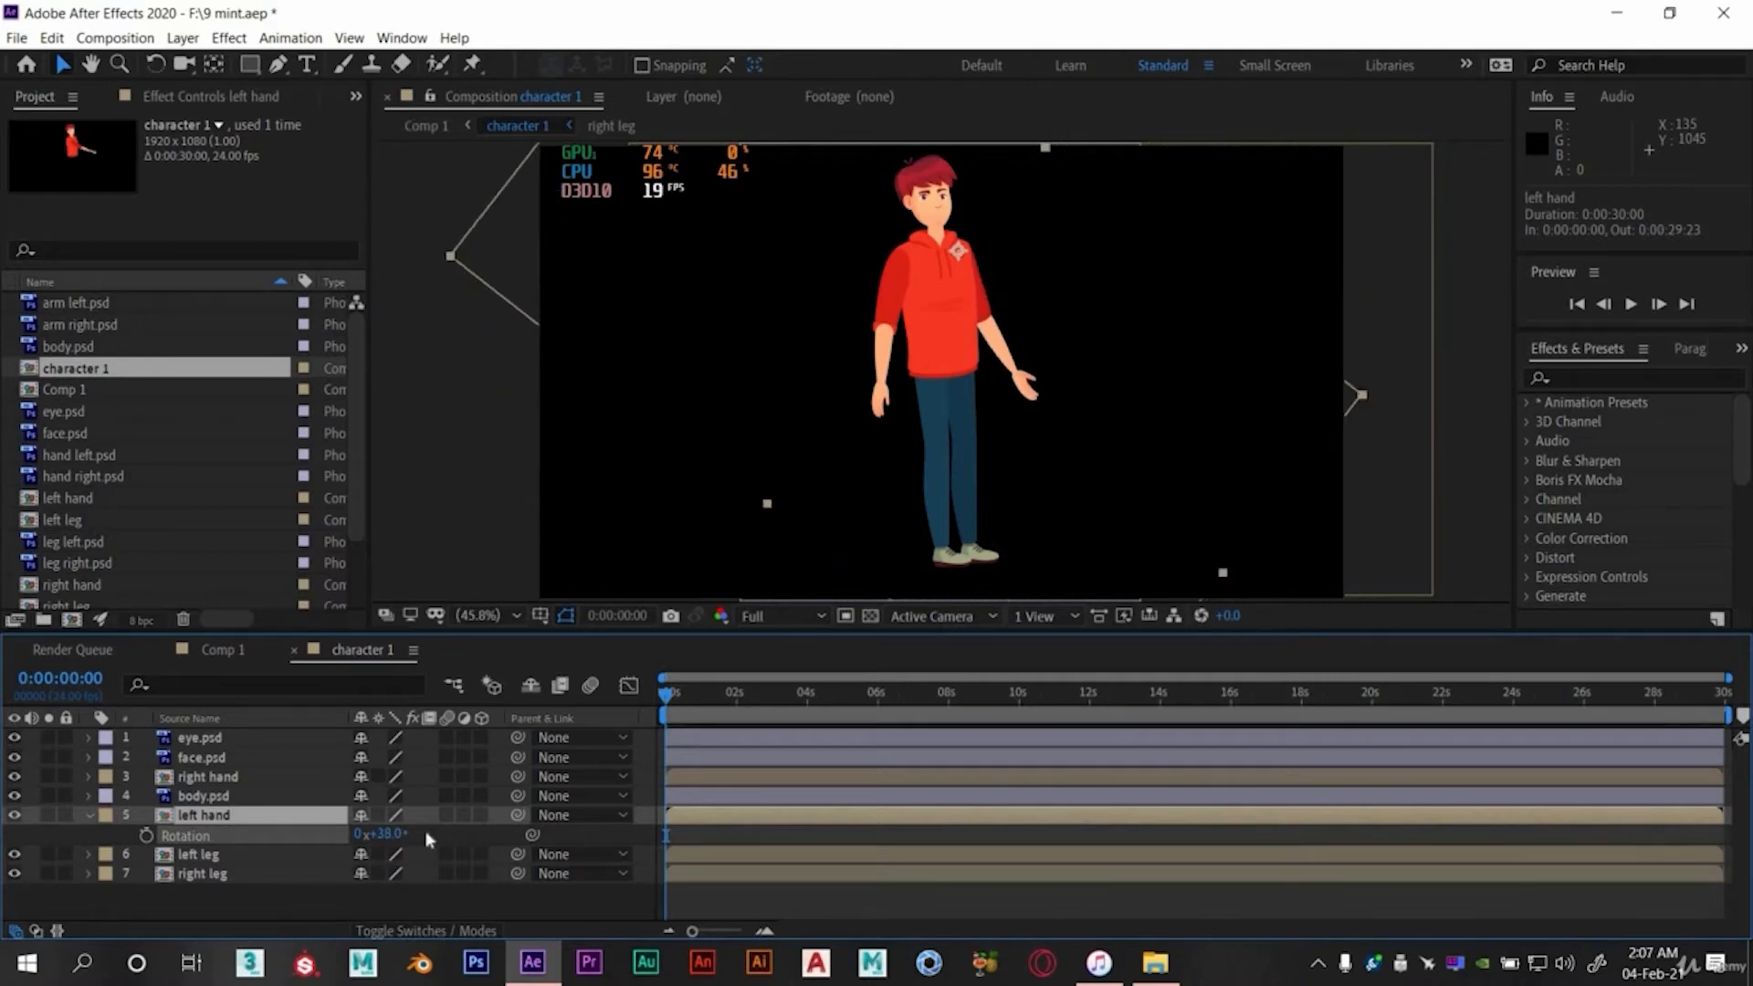
# - Examine the character's new arm pose in Comp 1 and return to the character 1 composition
pyautogui.click(223, 649)
pyautogui.press('h')
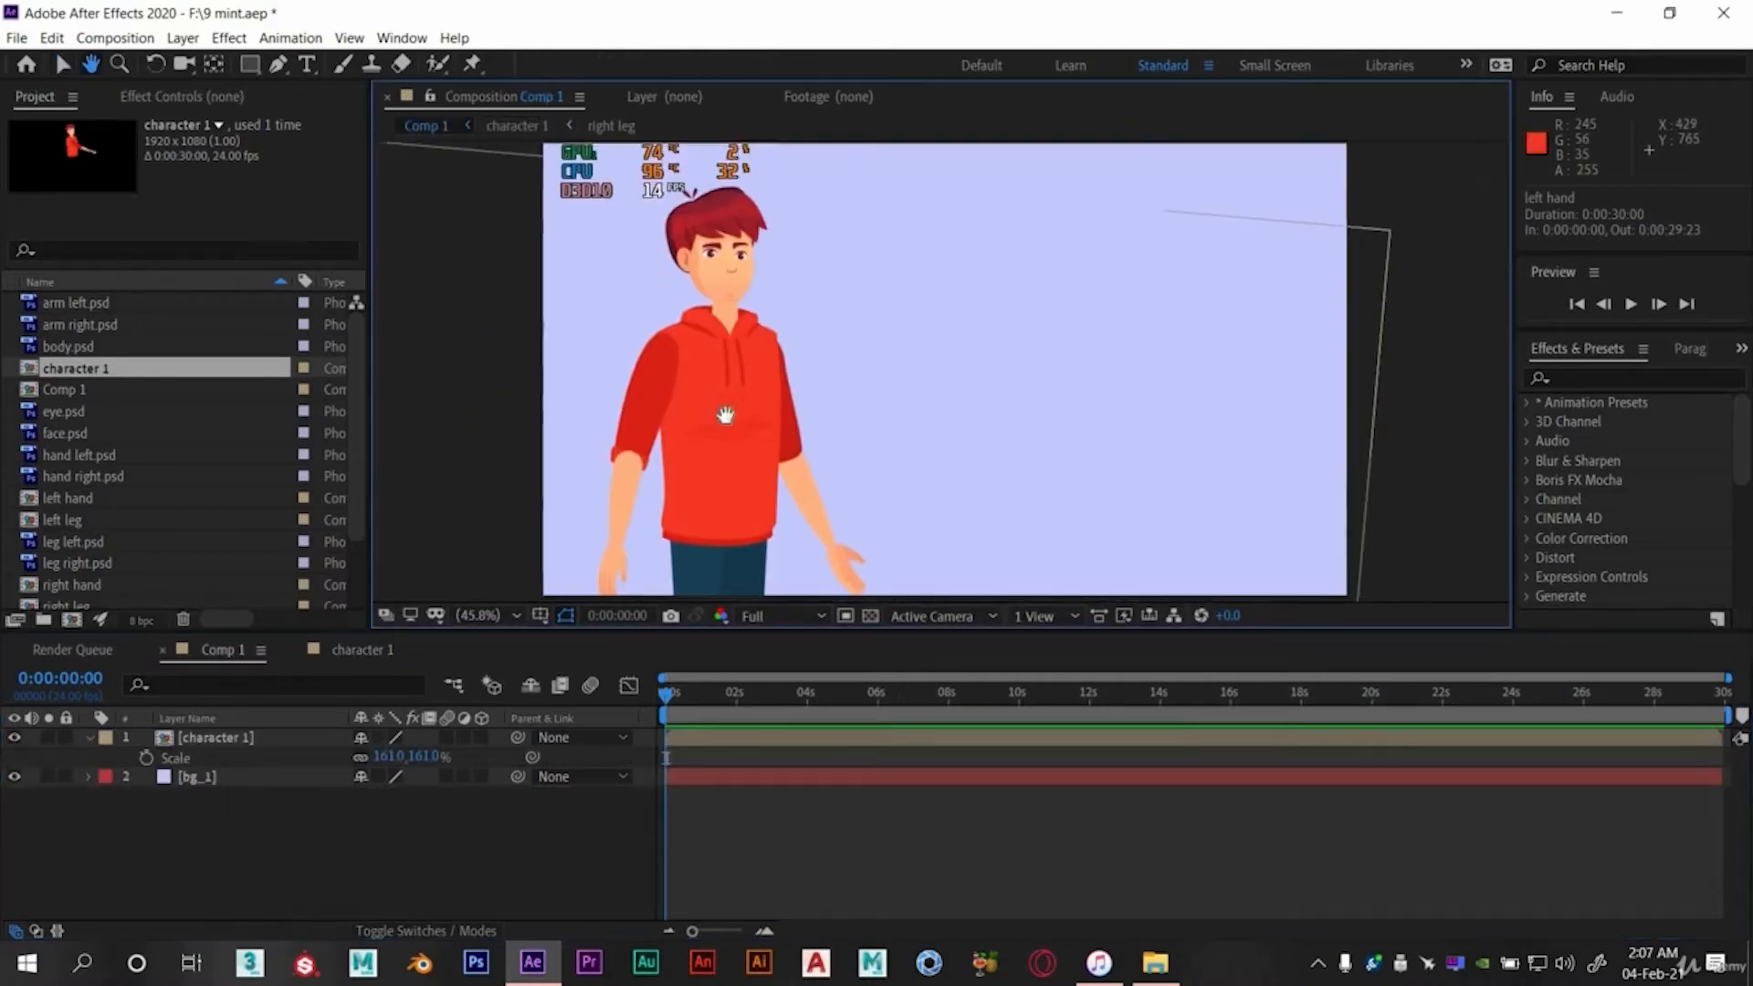
pyautogui.moveTo(726, 415); pyautogui.dragTo(670, 468)
pyautogui.press('v')
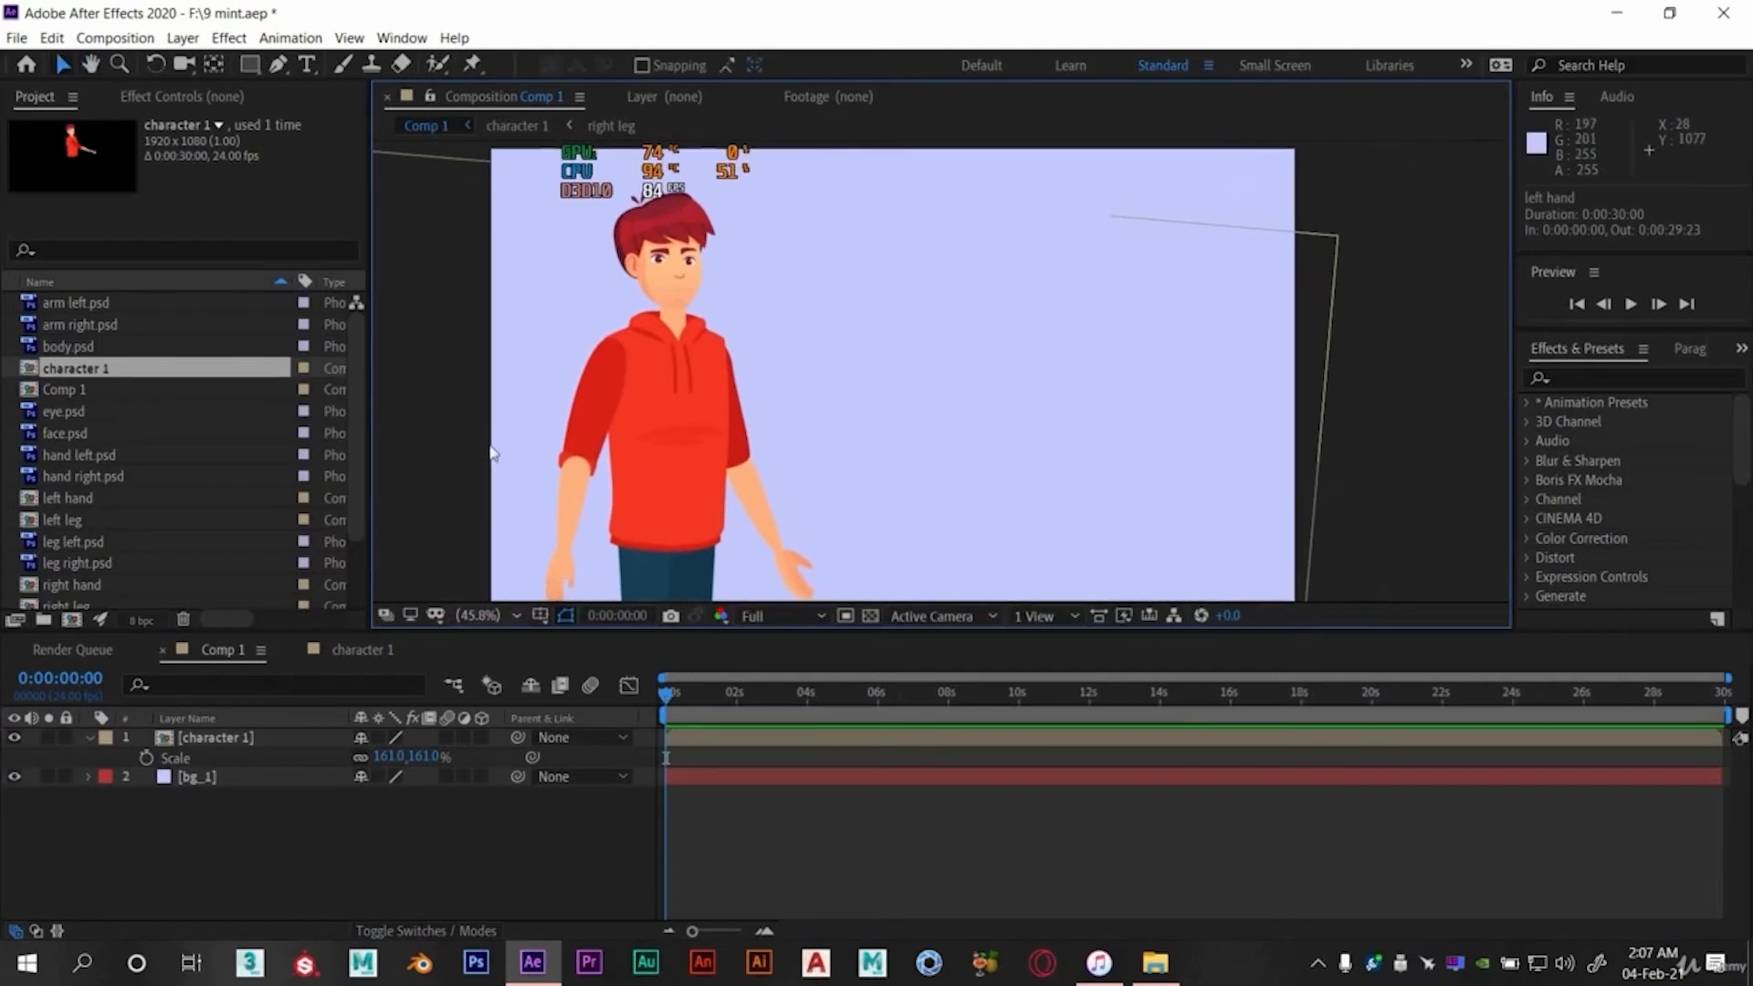
pyautogui.click(484, 615)
pyautogui.click(506, 222)
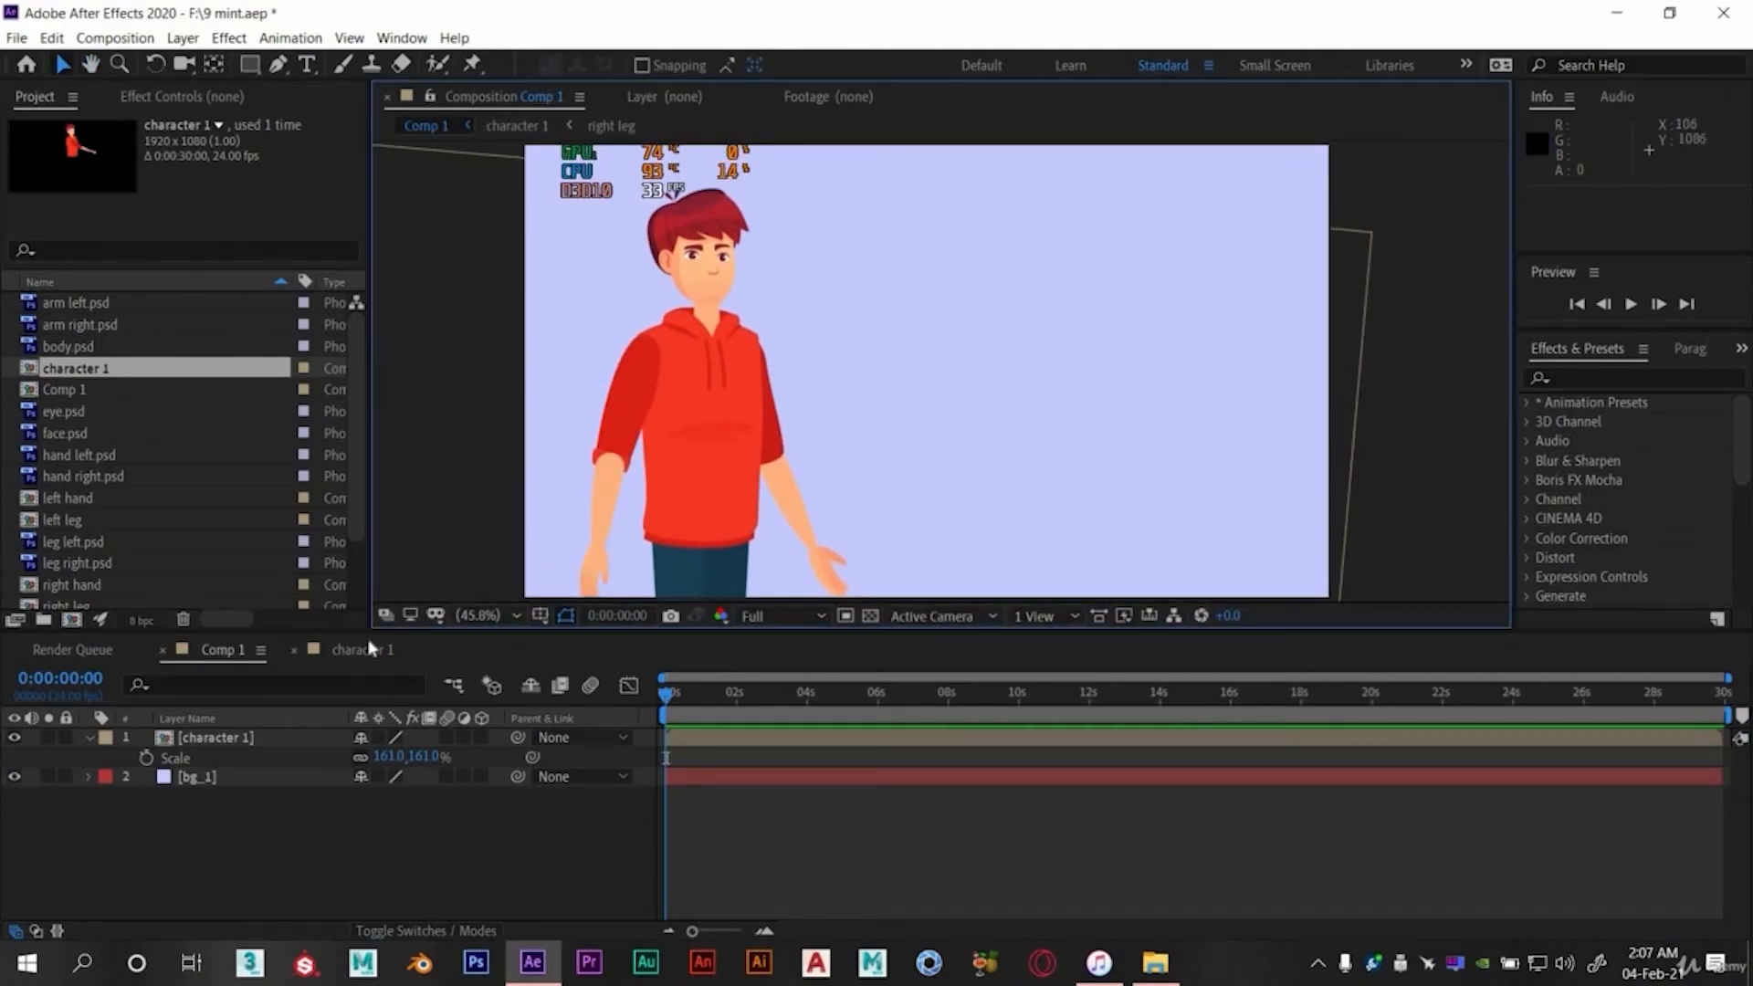
pyautogui.click(365, 646)
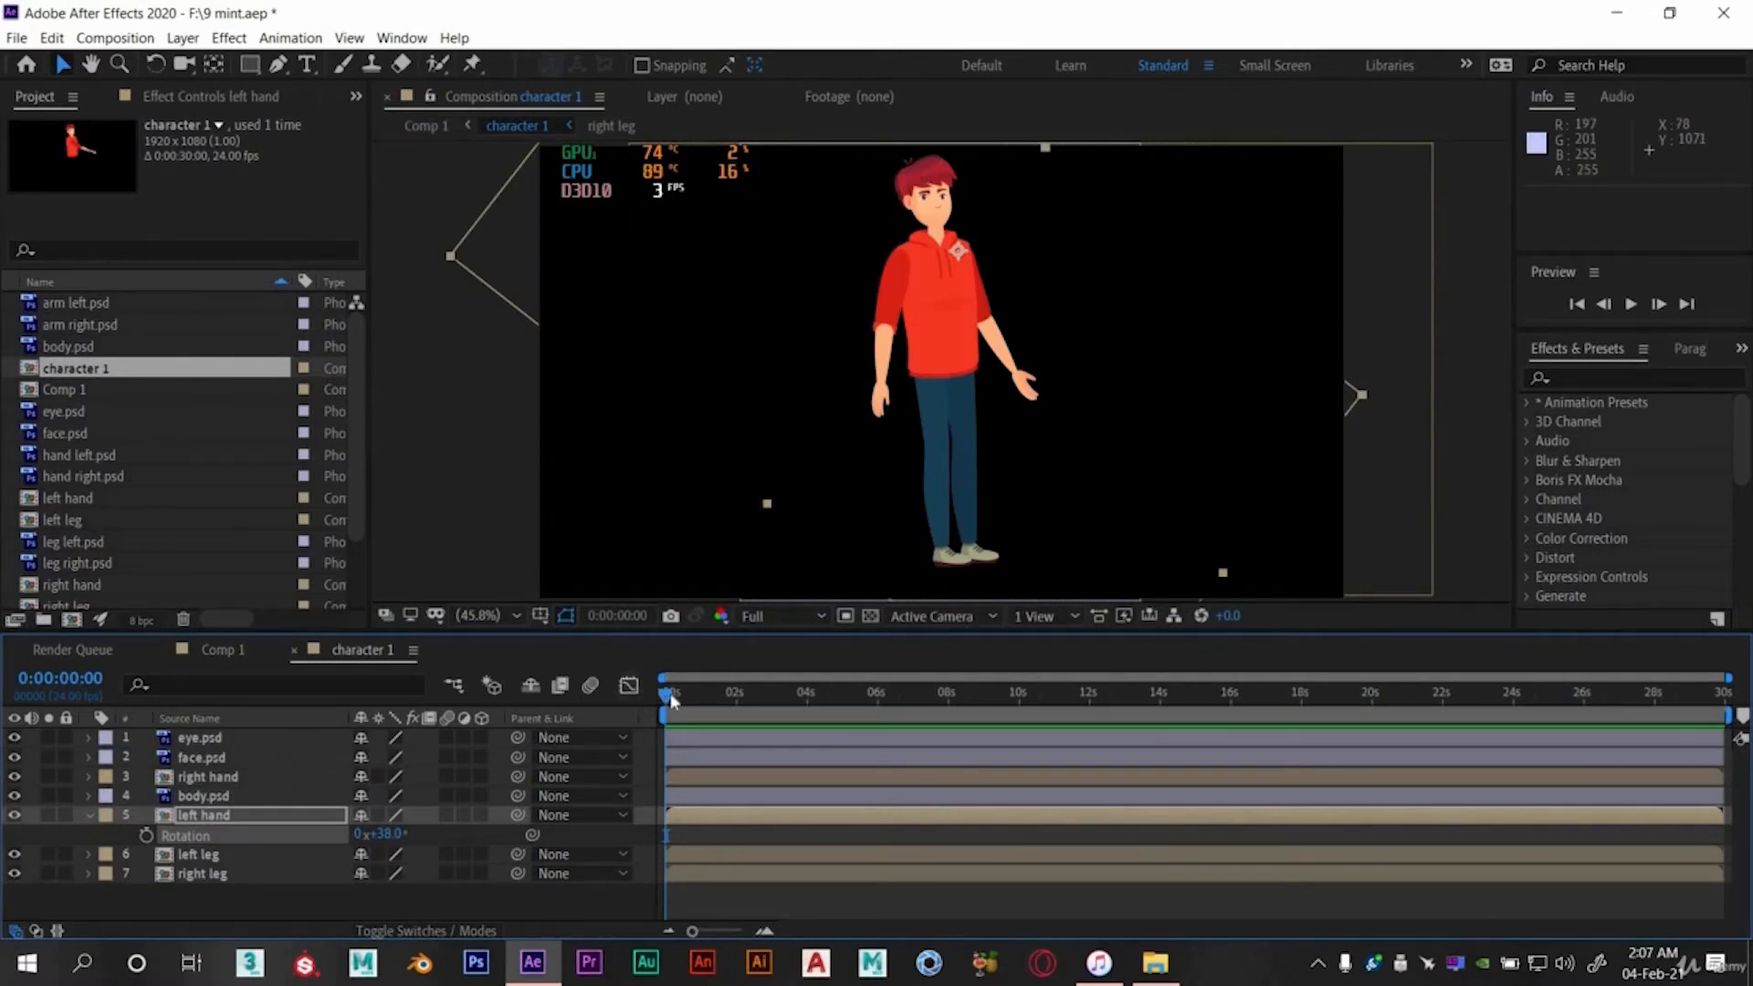
pyautogui.moveTo(869, 694); pyautogui.dragTo(623, 698)
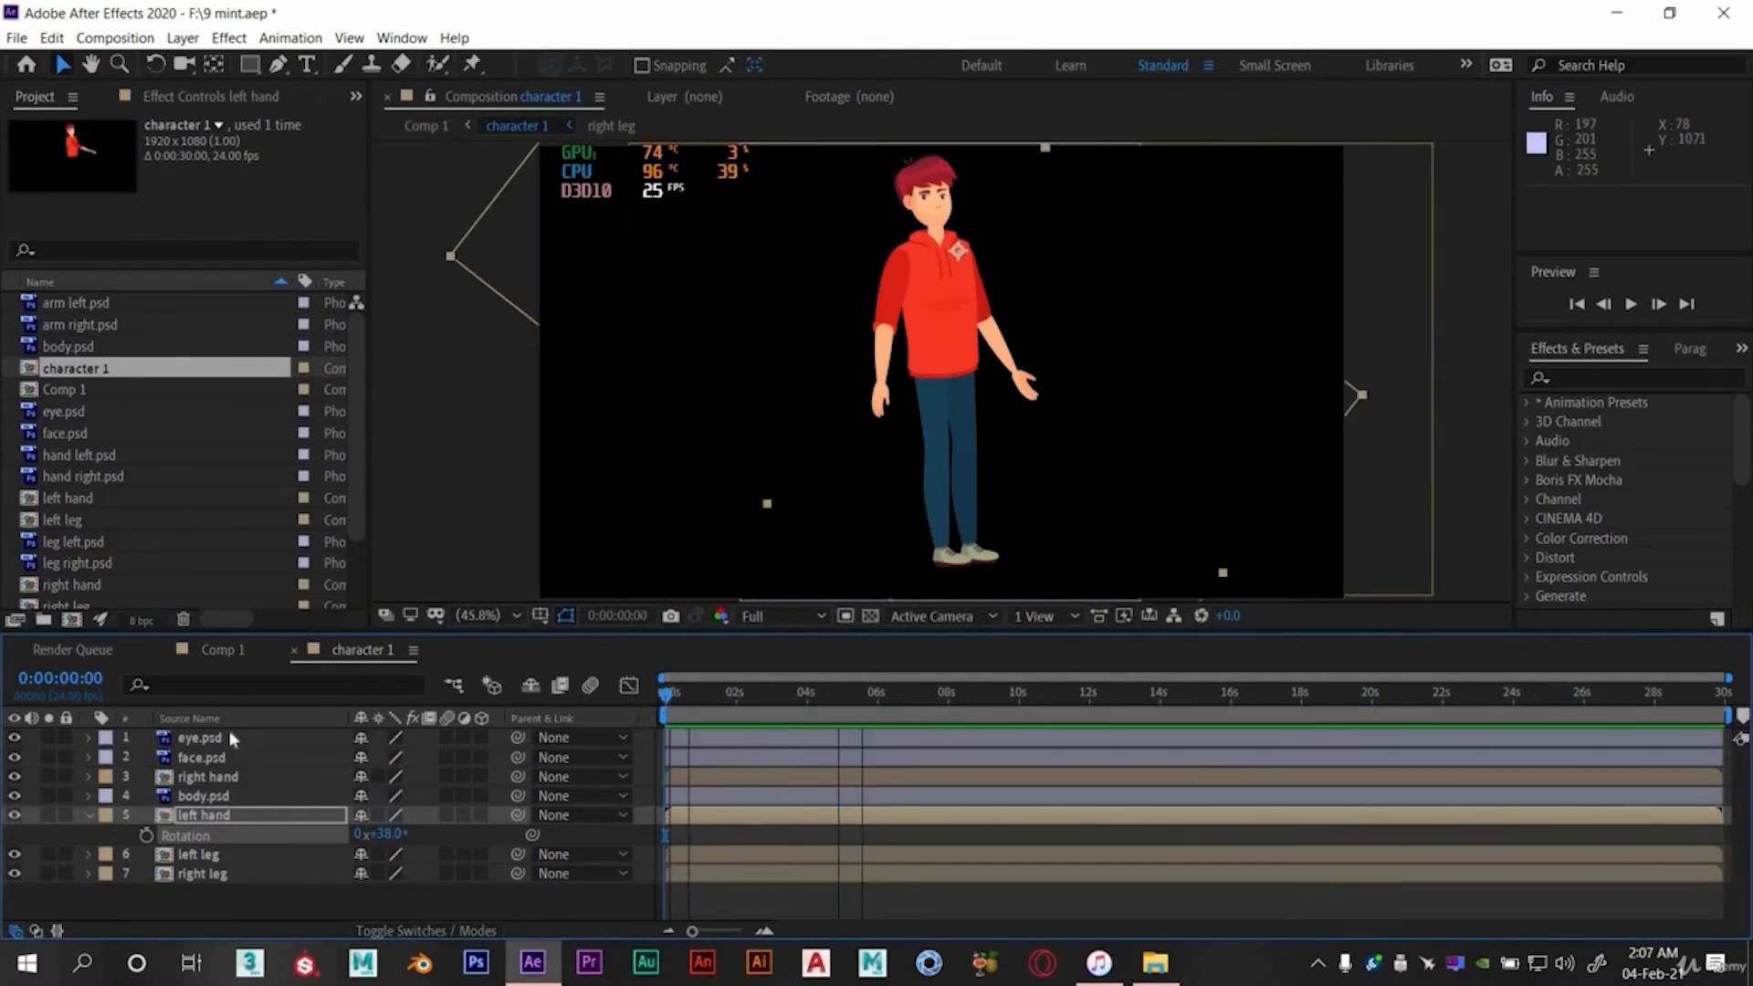
# - Reveal the eye.psd layer's scale property with the character's head shown at 100% magnification
pyautogui.click(194, 738)
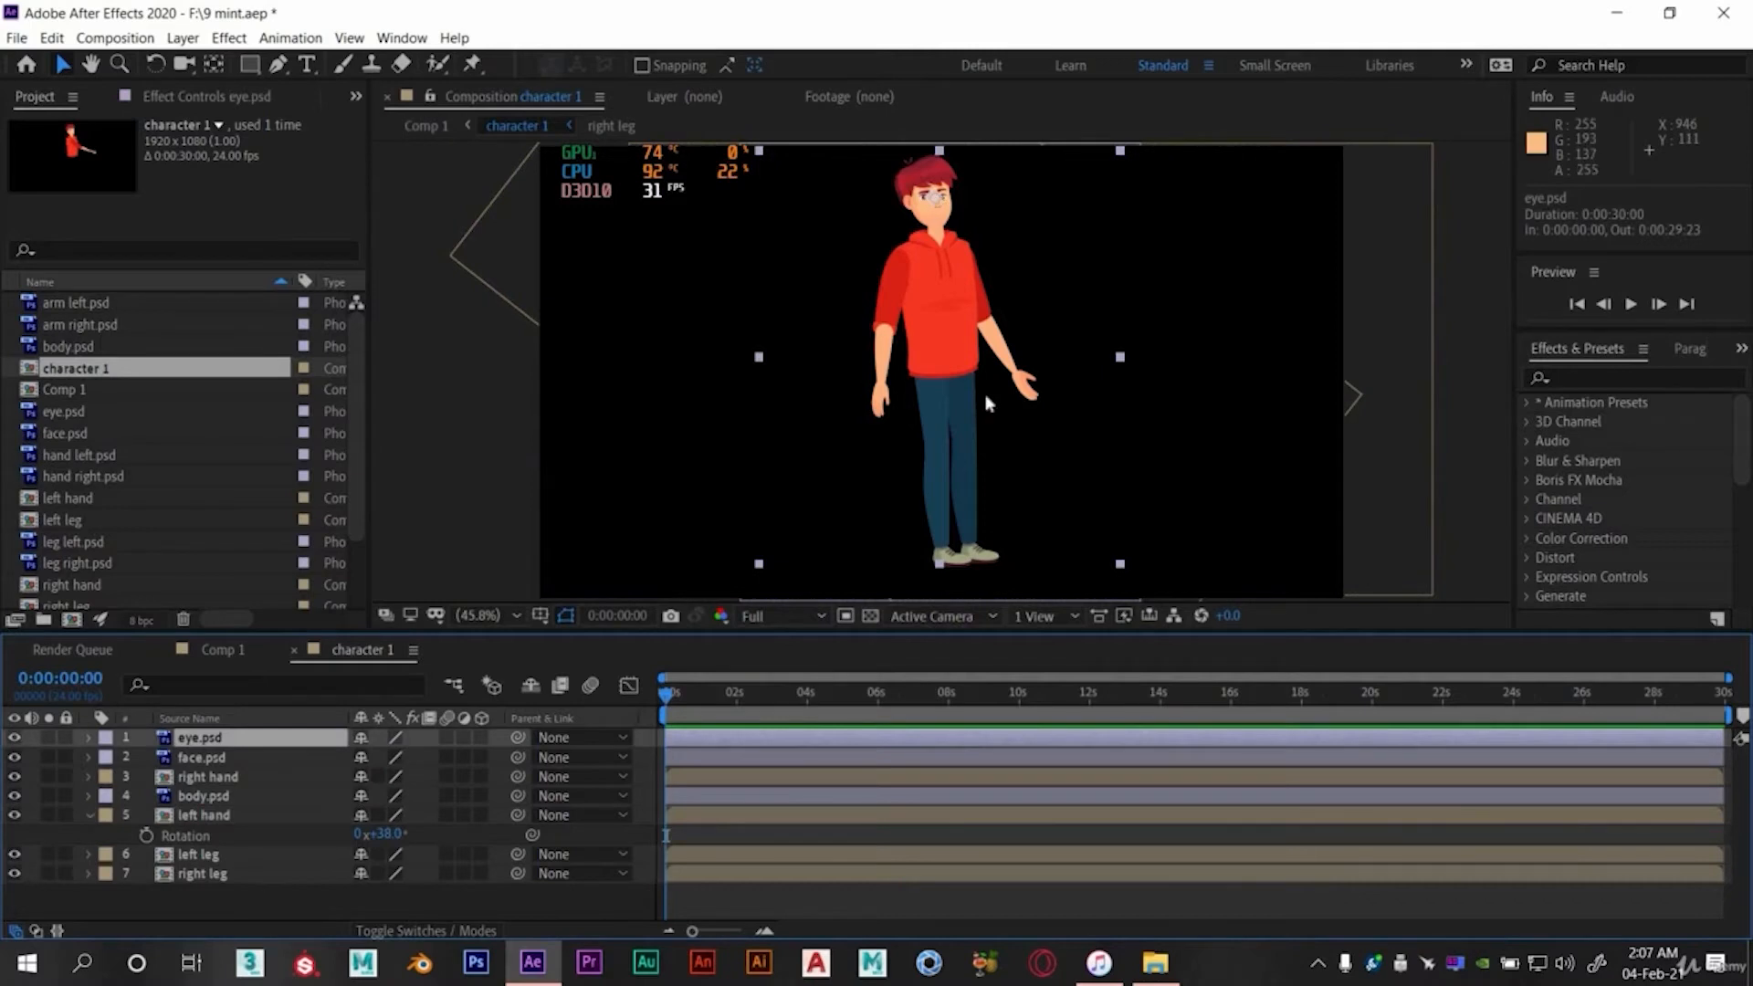
pyautogui.click(469, 617)
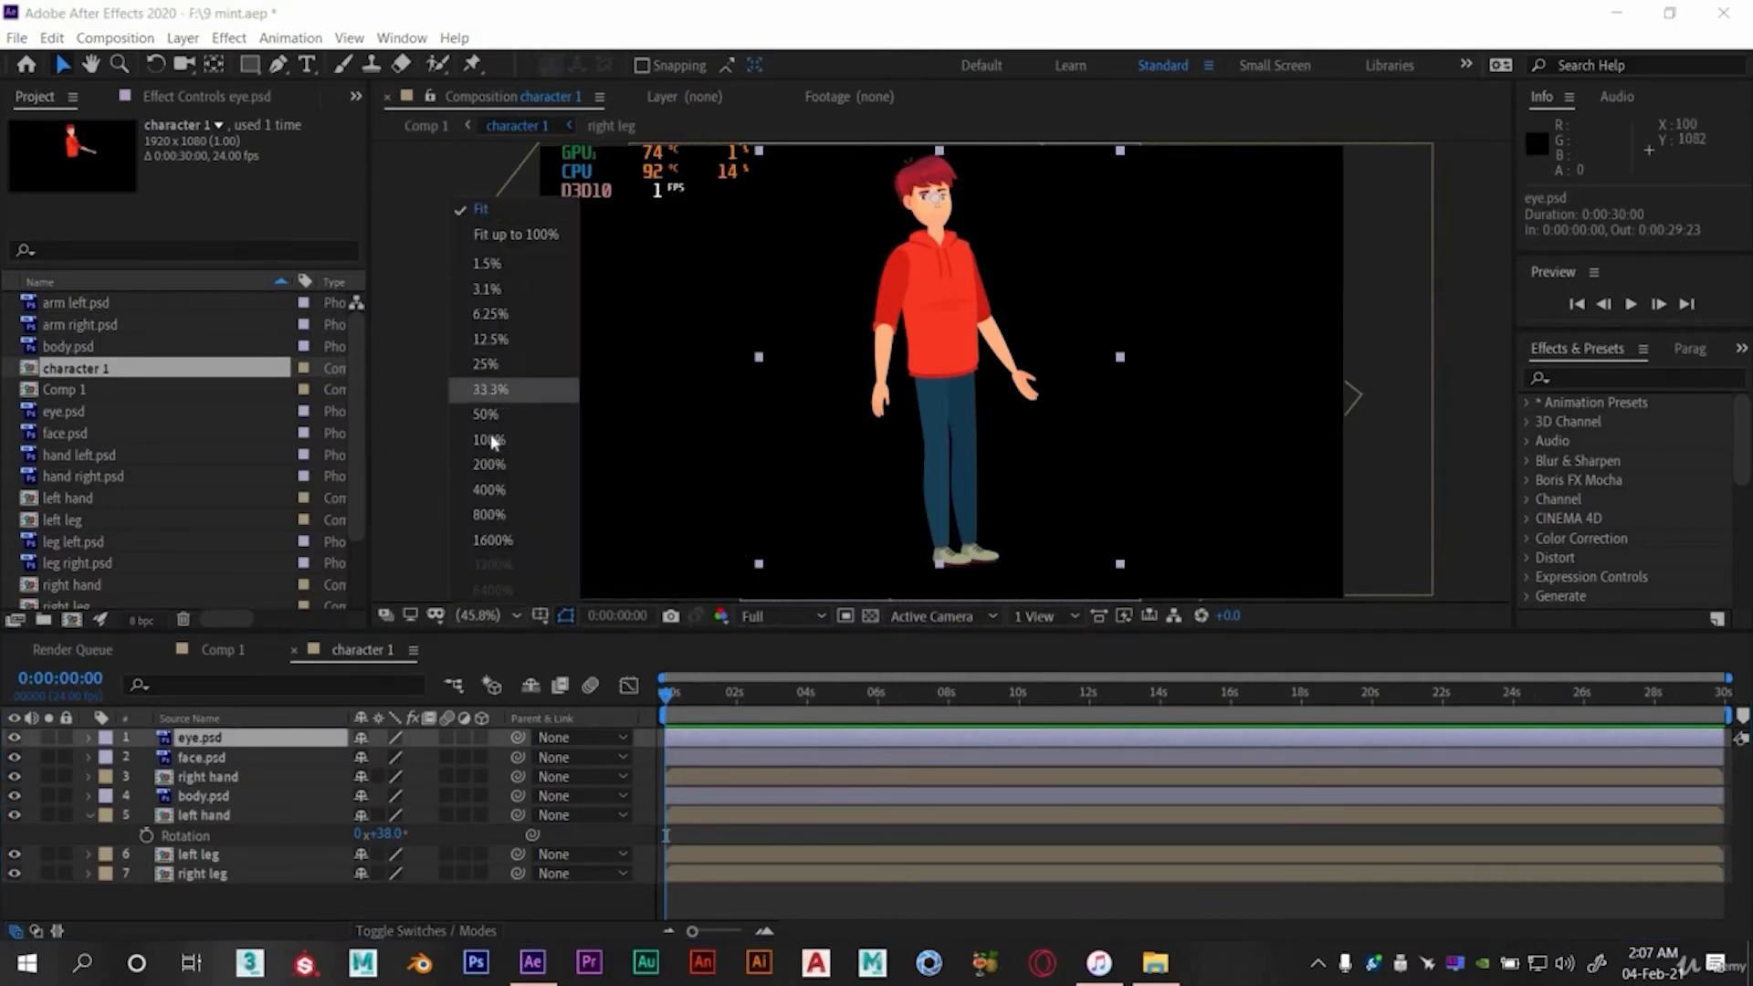
pyautogui.click(490, 440)
pyautogui.moveTo(952, 263); pyautogui.dragTo(908, 550)
pyautogui.moveTo(916, 430); pyautogui.dragTo(912, 481)
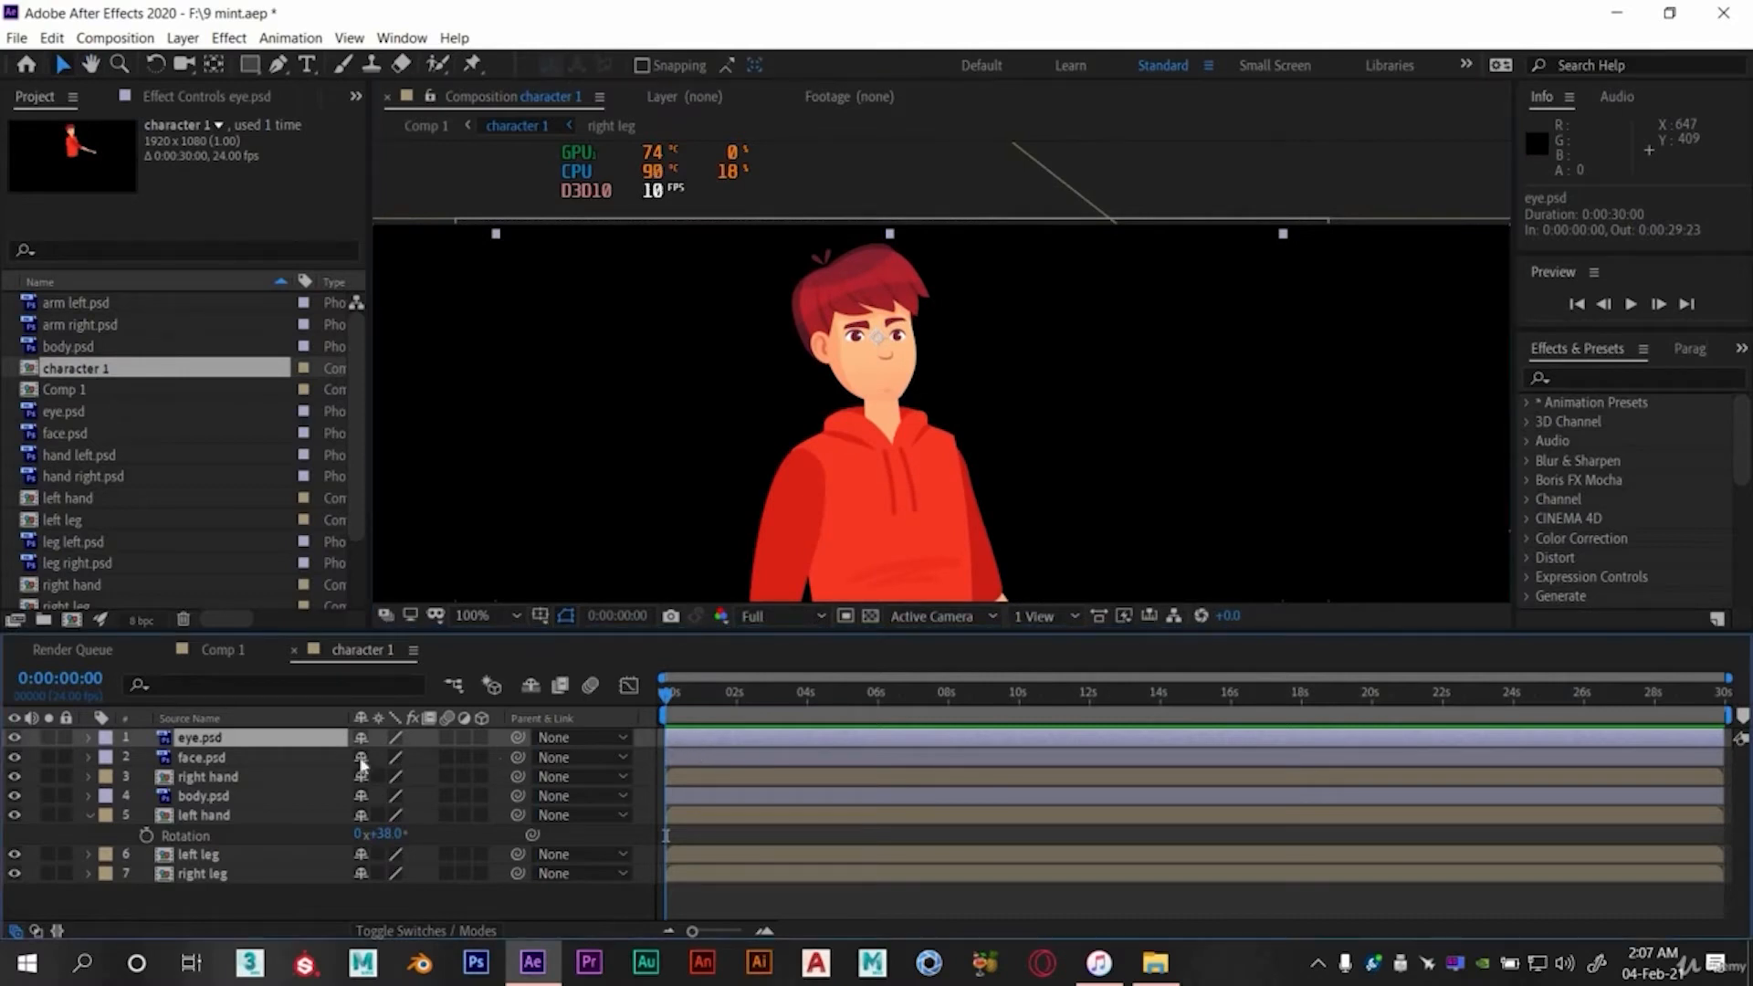
pyautogui.press('s')
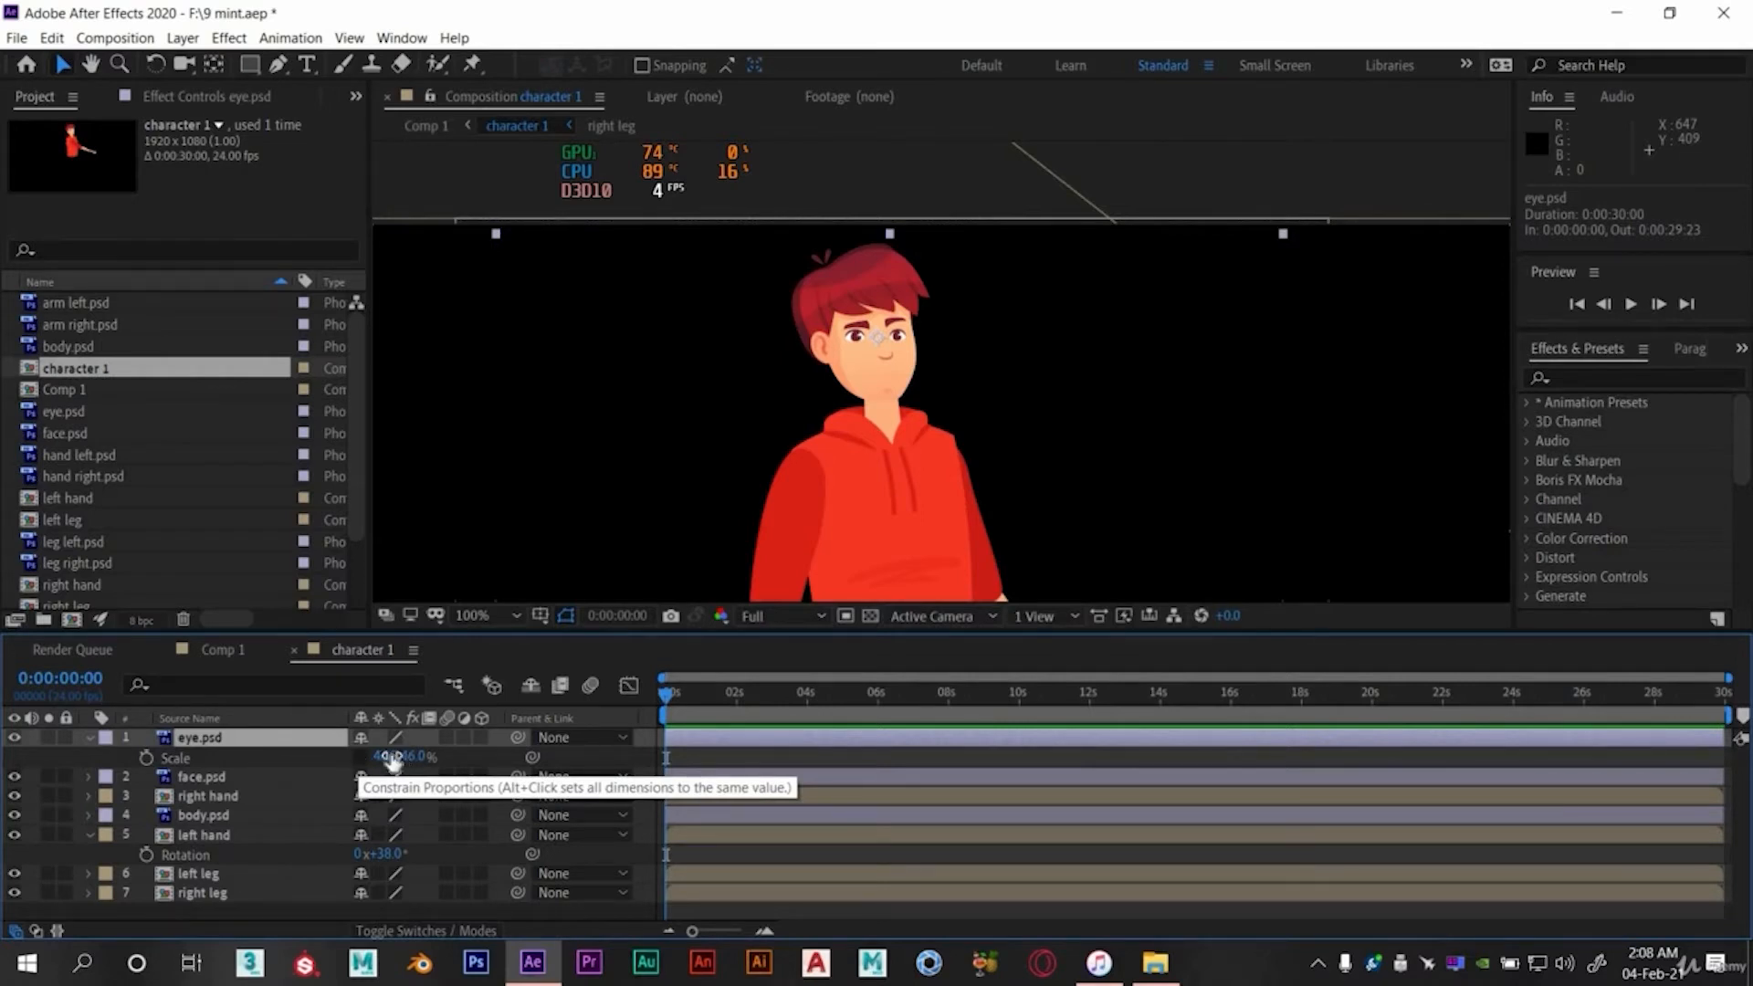
# - Try rescaling the eye.psd layer with unlinked and linked proportions, undoing each trial
pyautogui.moveTo(391, 758); pyautogui.dragTo(461, 776)
pyautogui.hotkey('ctrl', 'z')
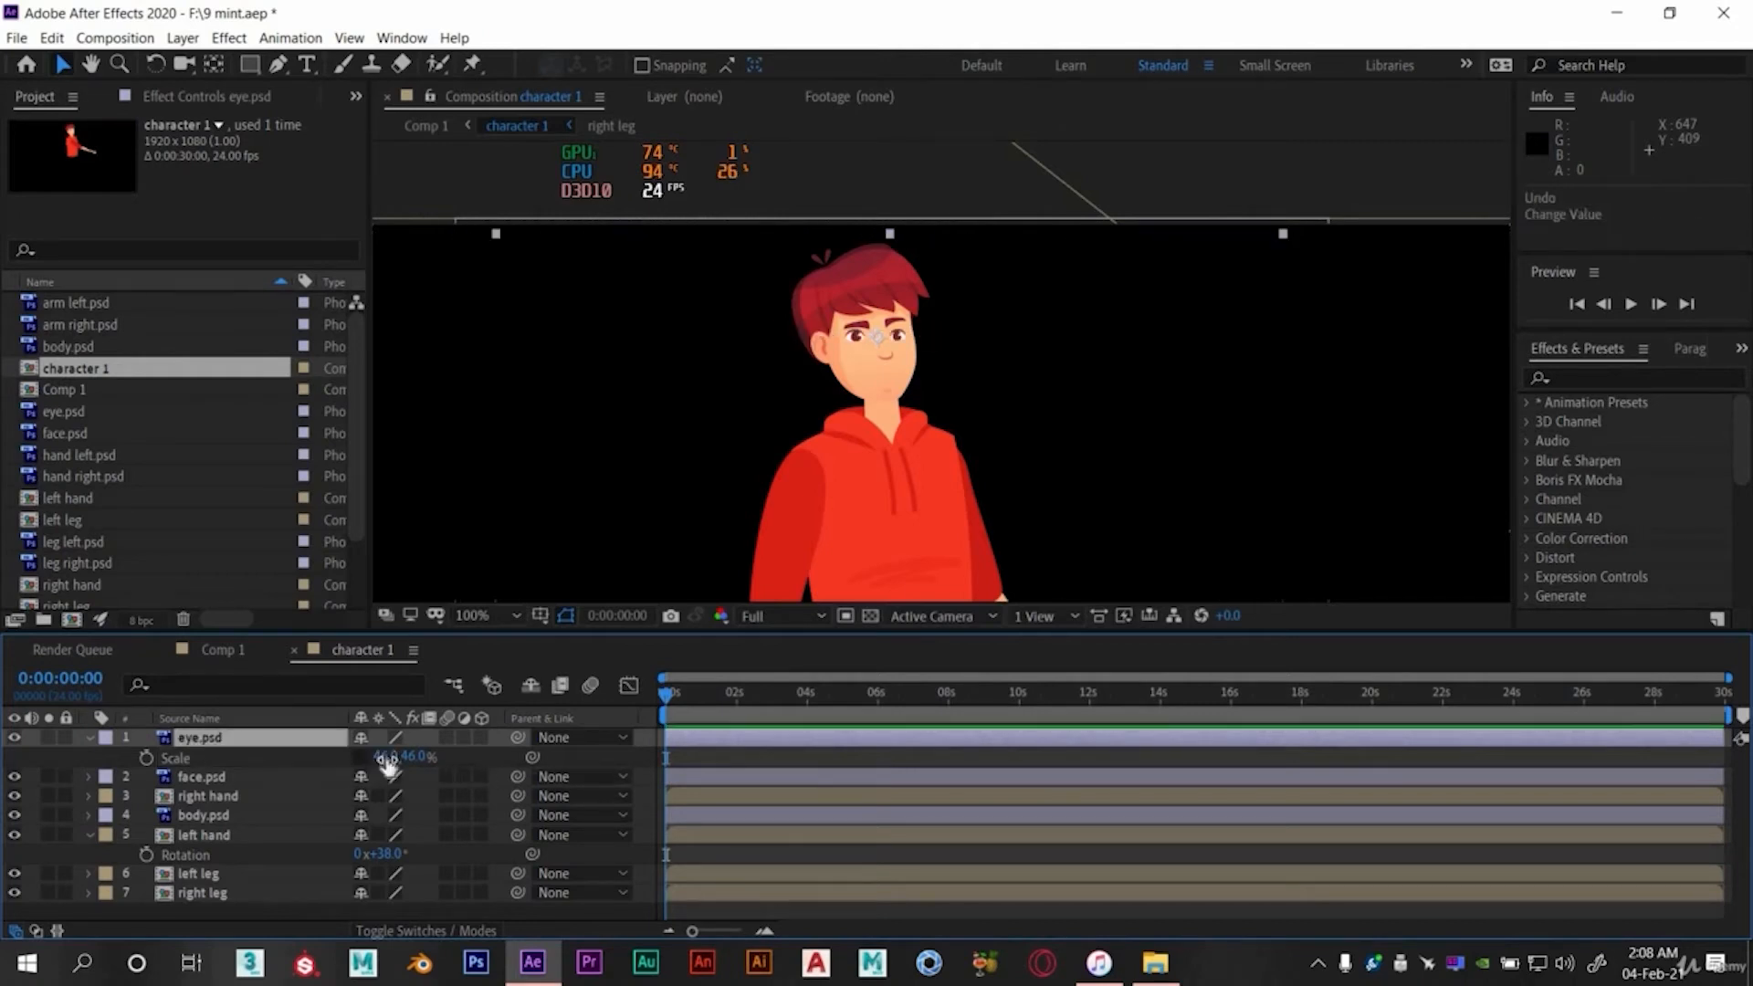
pyautogui.moveTo(418, 757); pyautogui.dragTo(254, 757)
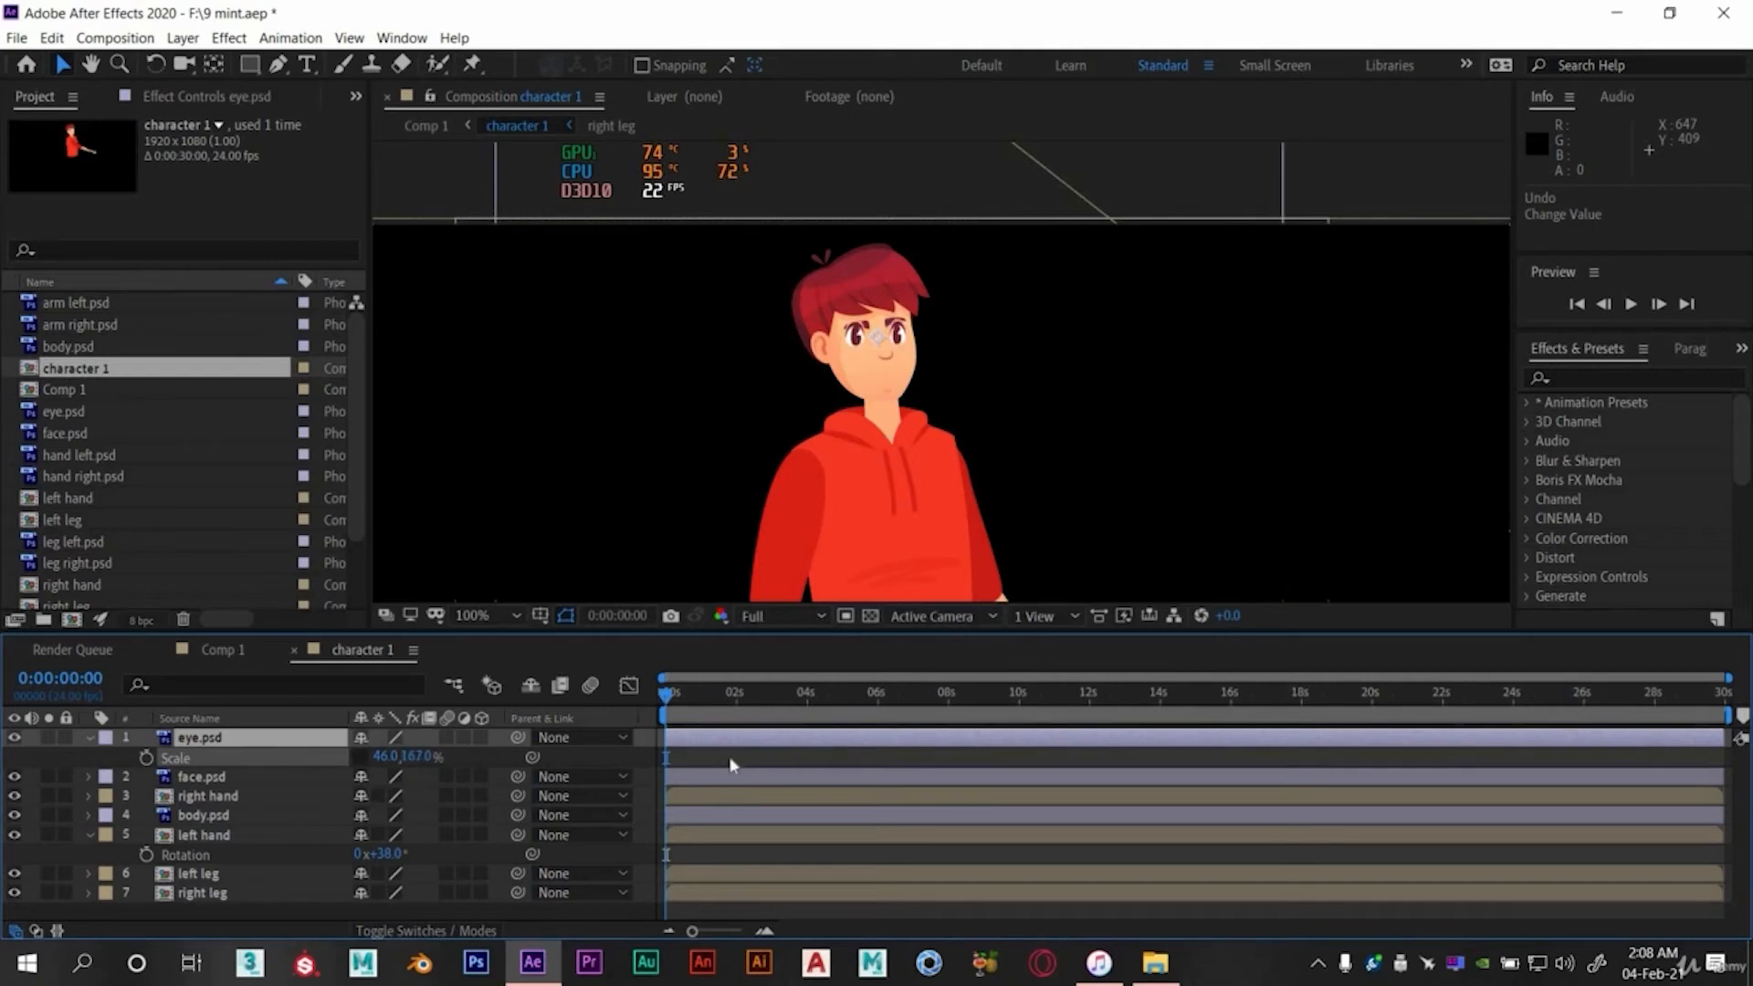
pyautogui.hotkey('ctrl', 'z')
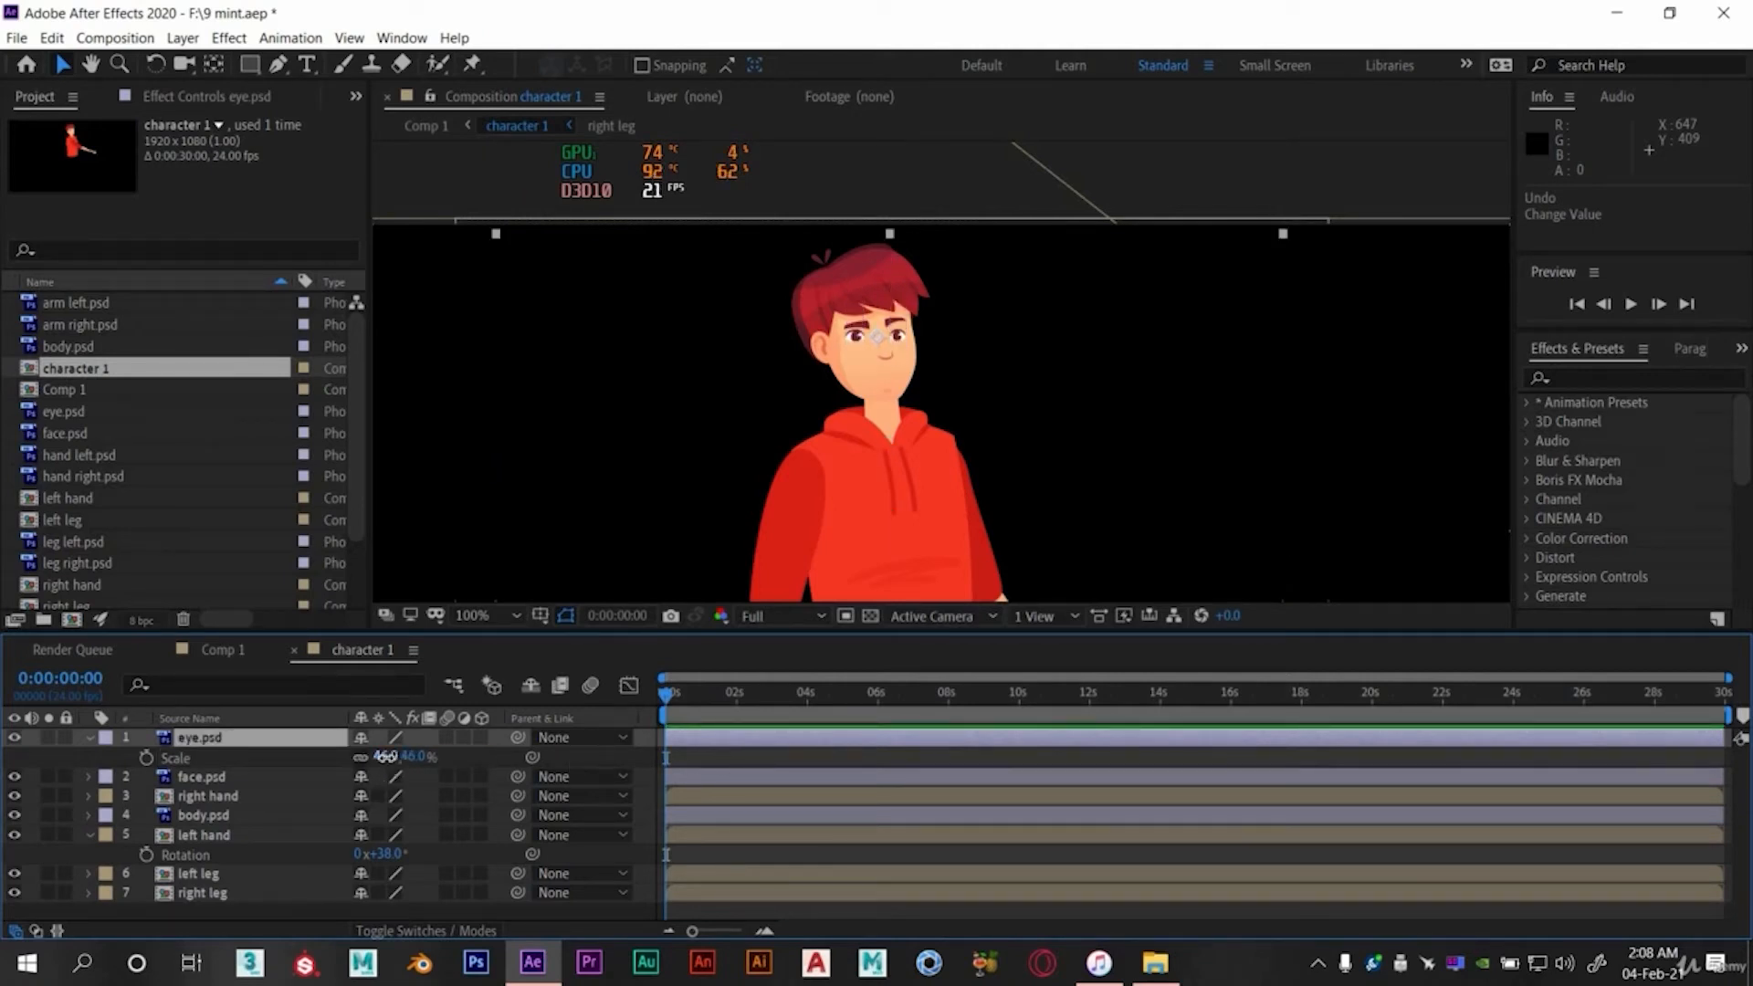
pyautogui.moveTo(497, 763); pyautogui.dragTo(331, 774)
pyautogui.hotkey('ctrl', 'z')
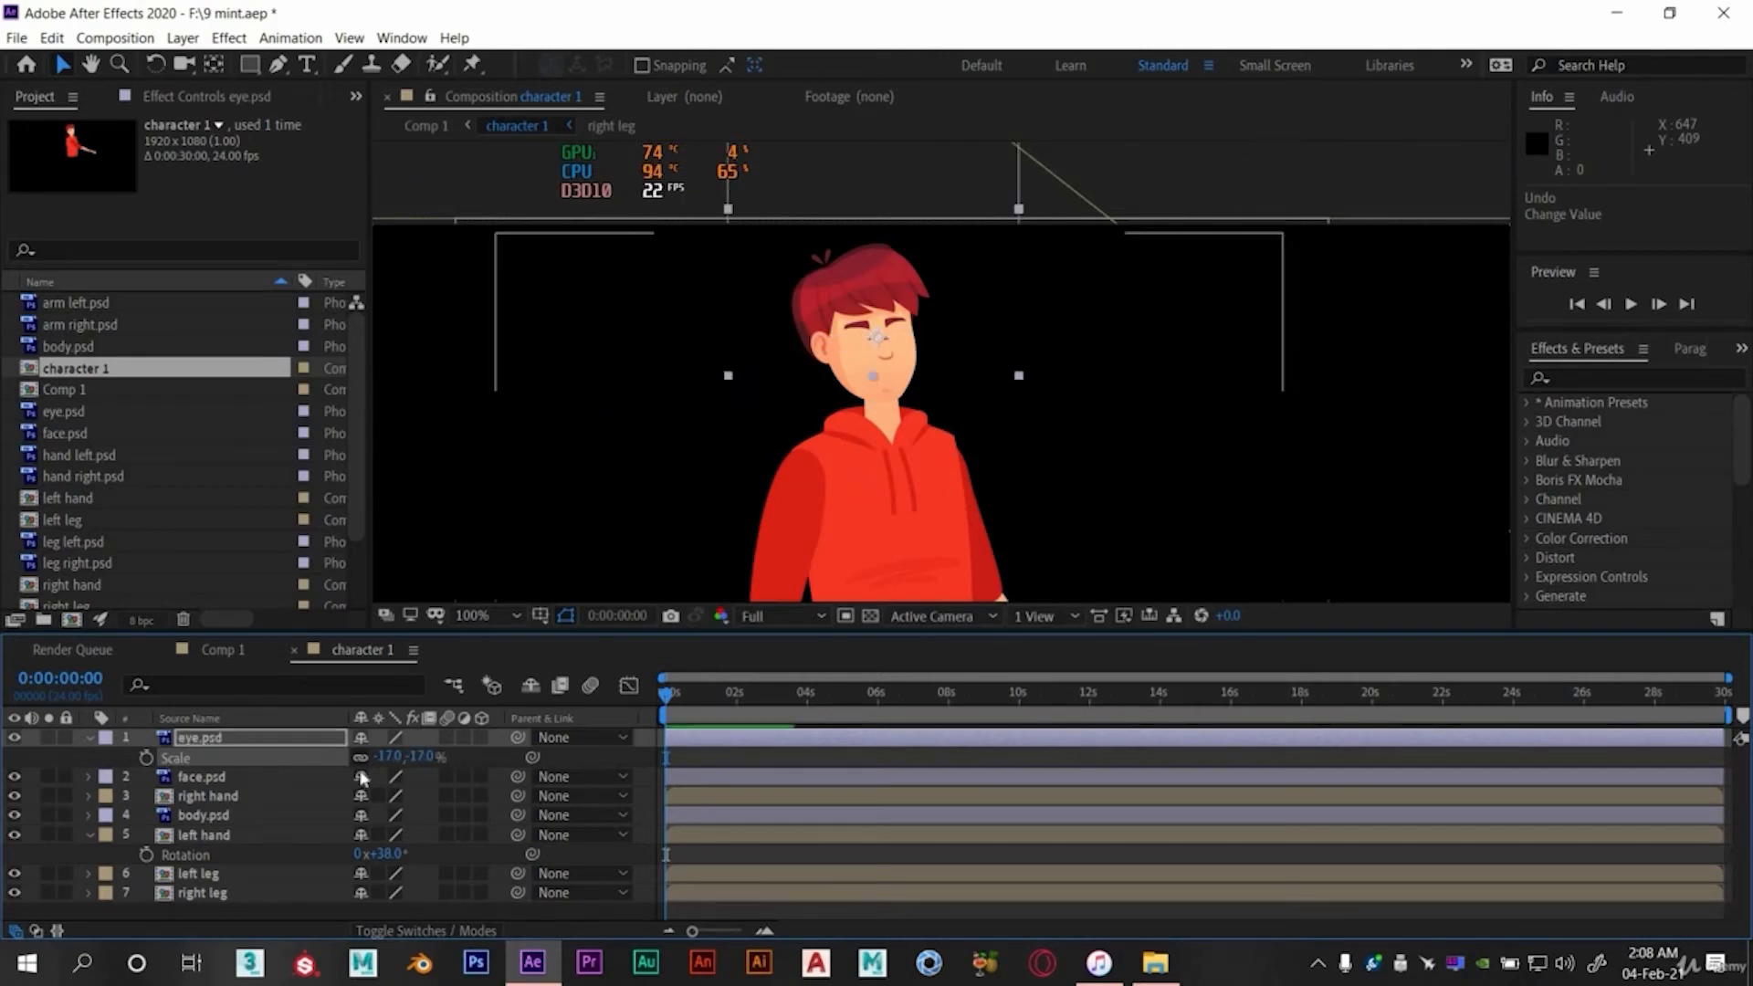
# - Unlink the eye.psd layer's scale proportions and start scale keyframing at 0:00:00:00 with 46% in both dimensions
pyautogui.click(361, 758)
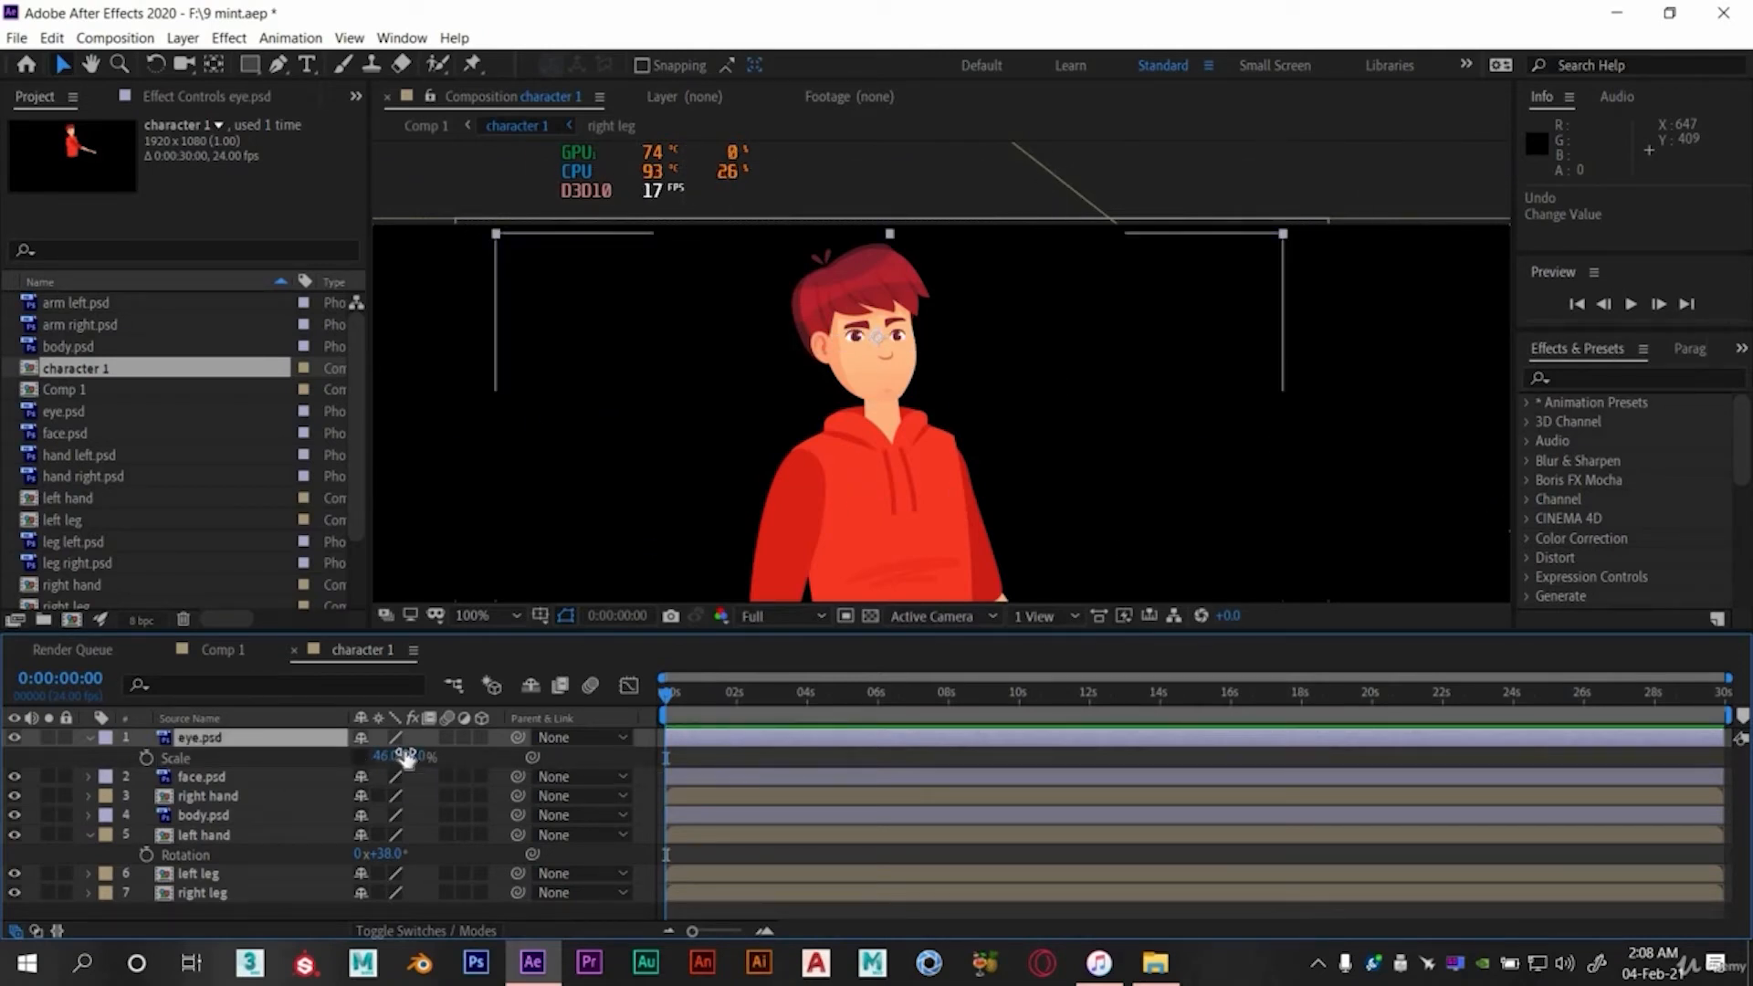
pyautogui.moveTo(415, 756); pyautogui.dragTo(430, 752)
pyautogui.hotkey('ctrl', 'z')
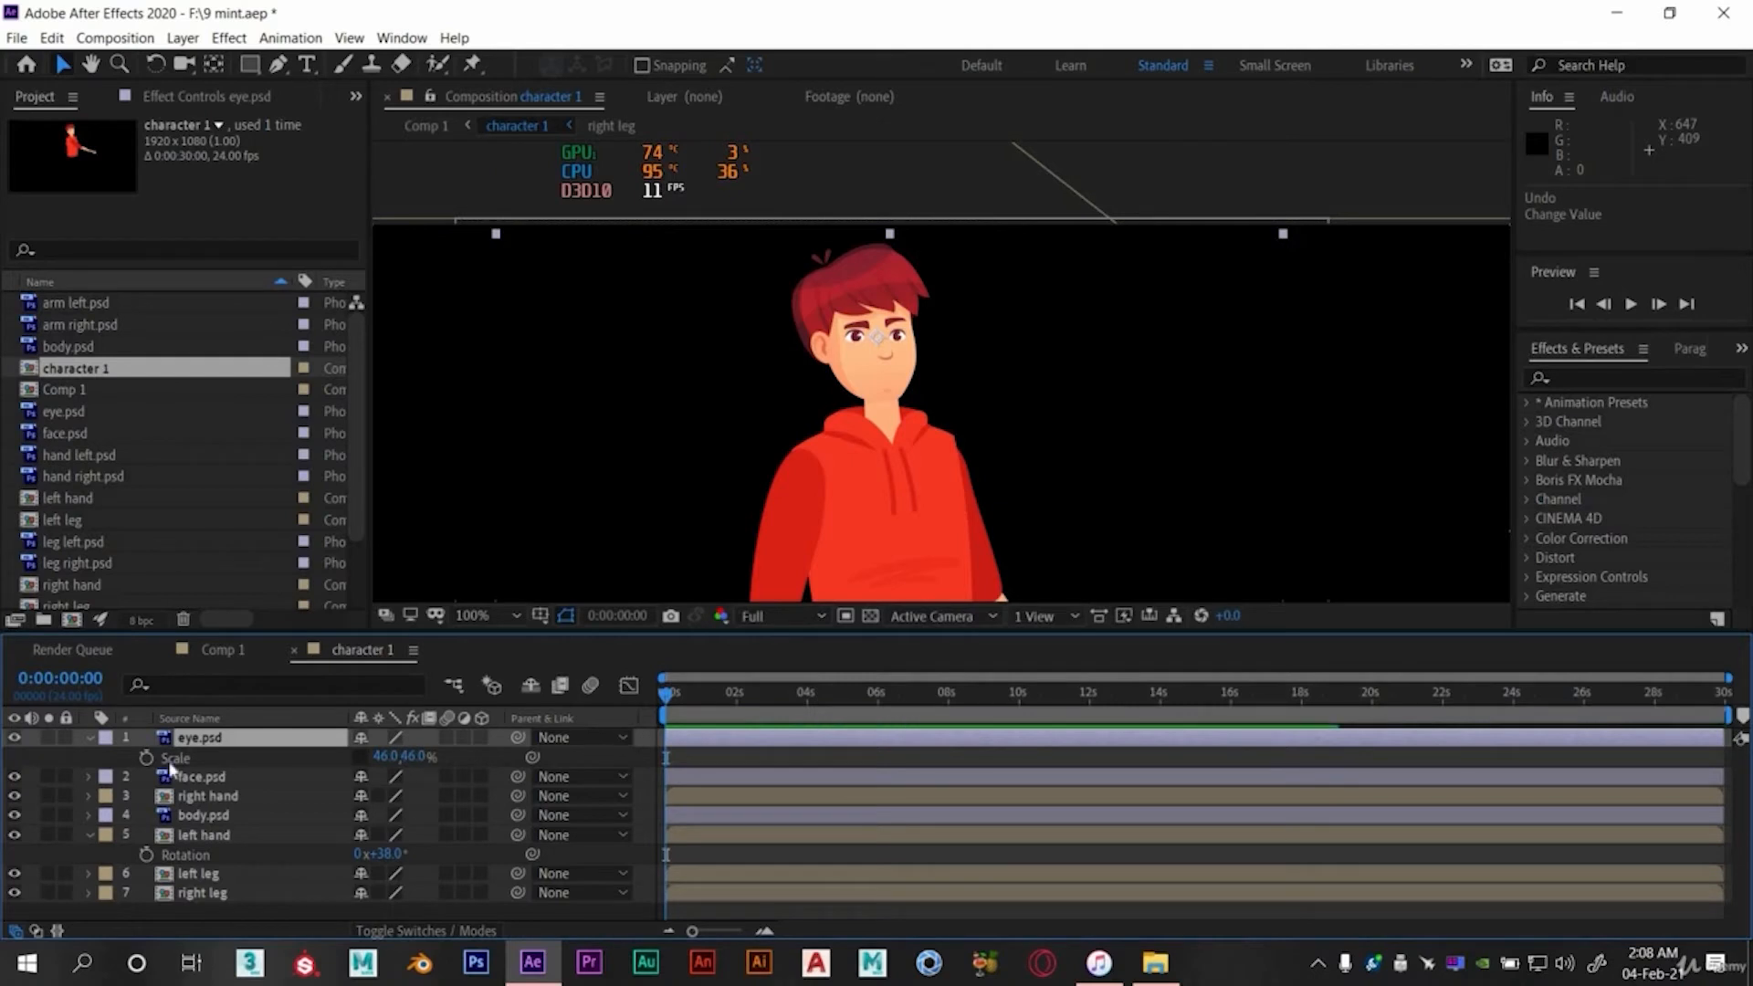
pyautogui.click(145, 758)
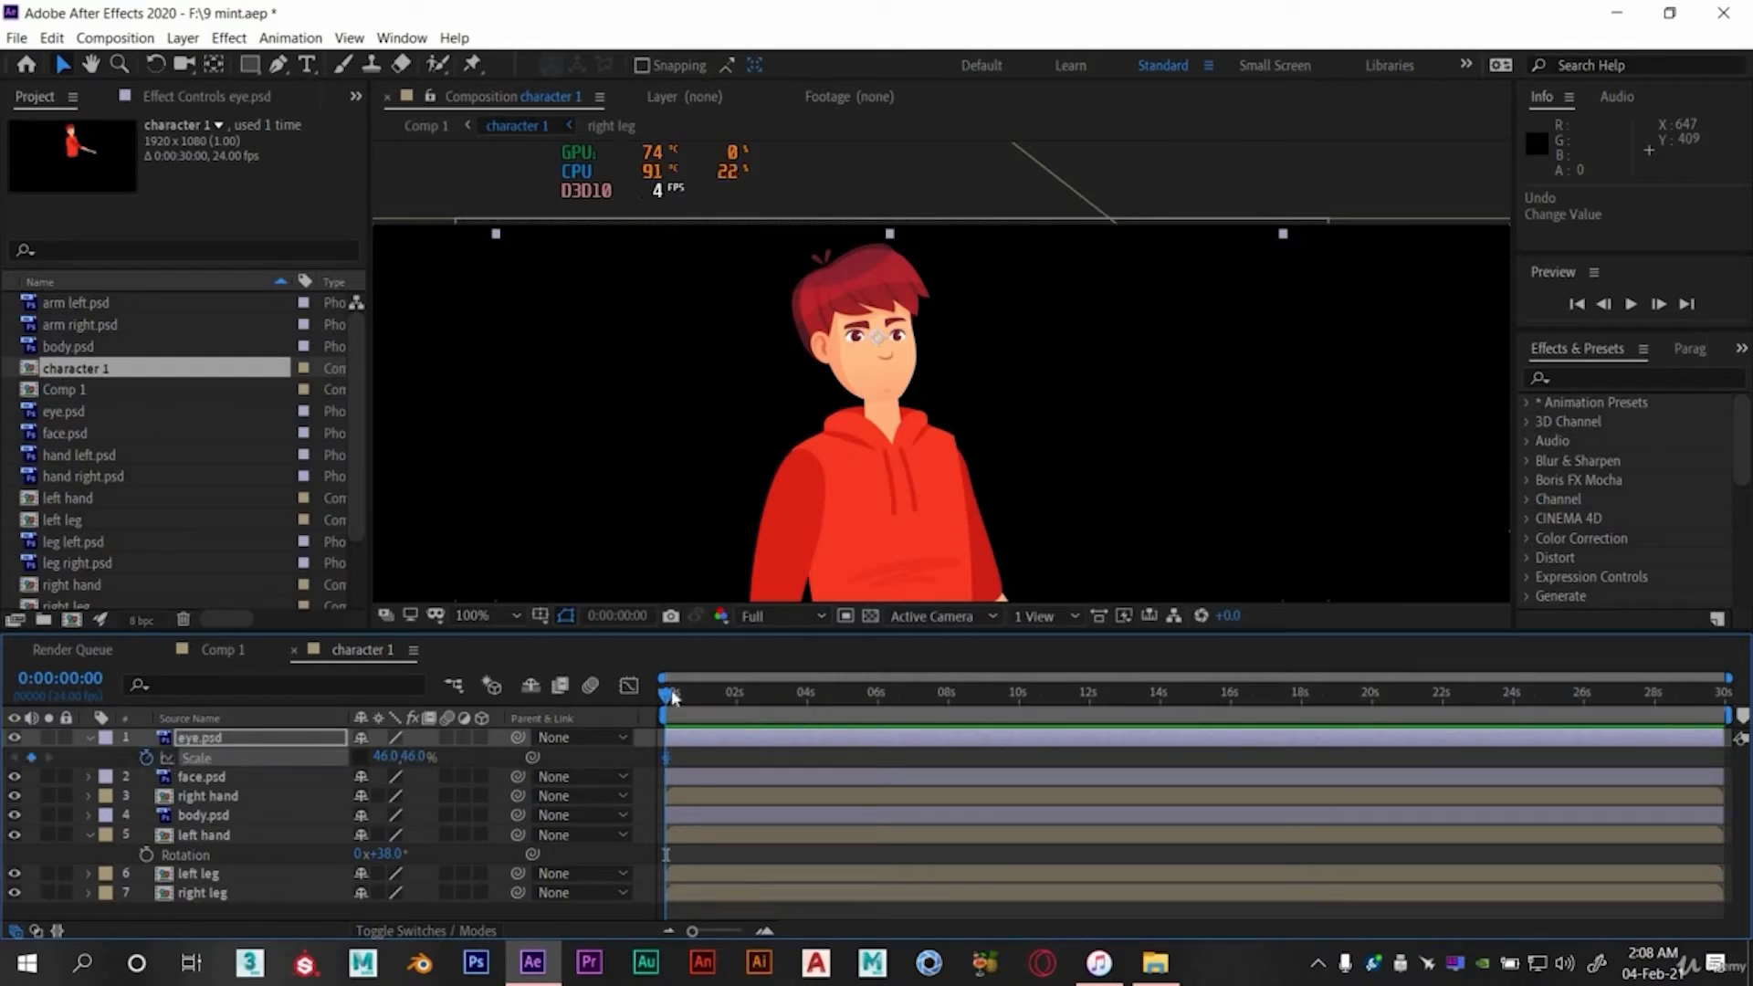
# - Keyframe the eye.psd layer's vertical scale at 0% at 0:00:00:04, keeping the horizontal scale at 46%, to close the eyes
pyautogui.press('pagedown')
pyautogui.press('pagedown')
pyautogui.press('pagedown')
pyautogui.press('pagedown')
pyautogui.press('pagedown')
pyautogui.press('Home')
pyautogui.moveTo(1701, 684); pyautogui.dragTo(706, 691)
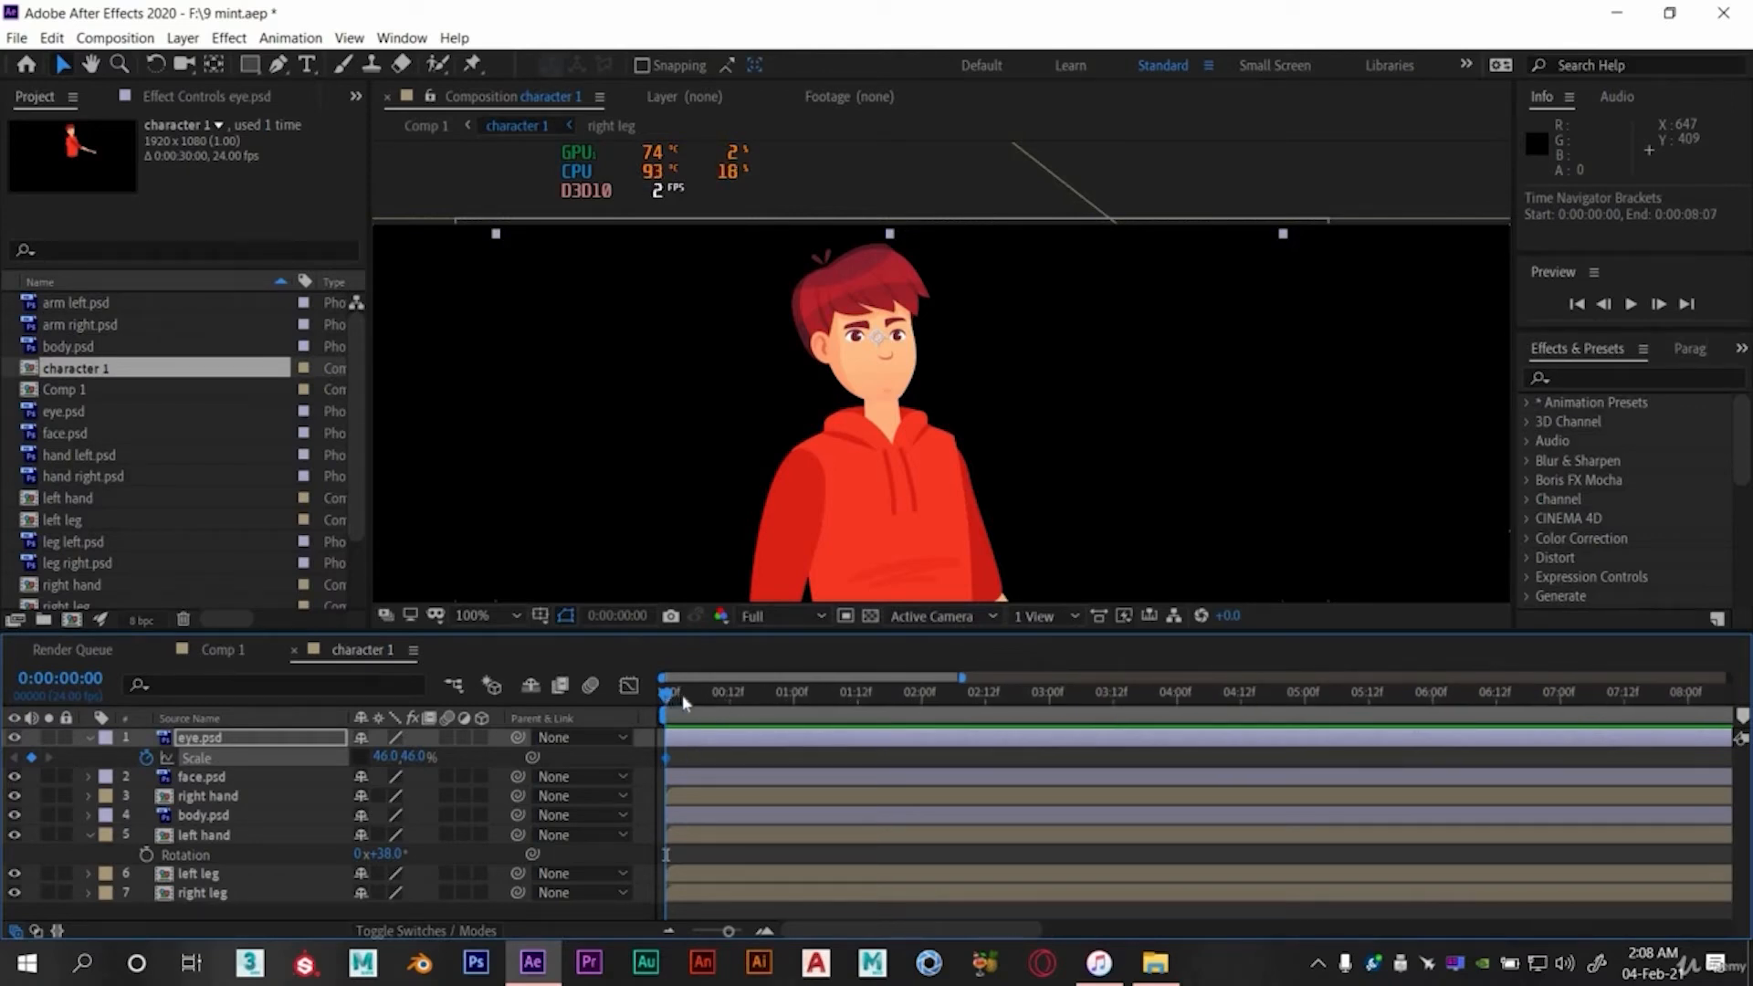
pyautogui.moveTo(683, 702); pyautogui.dragTo(688, 701)
pyautogui.write('0')
pyautogui.press('Return')
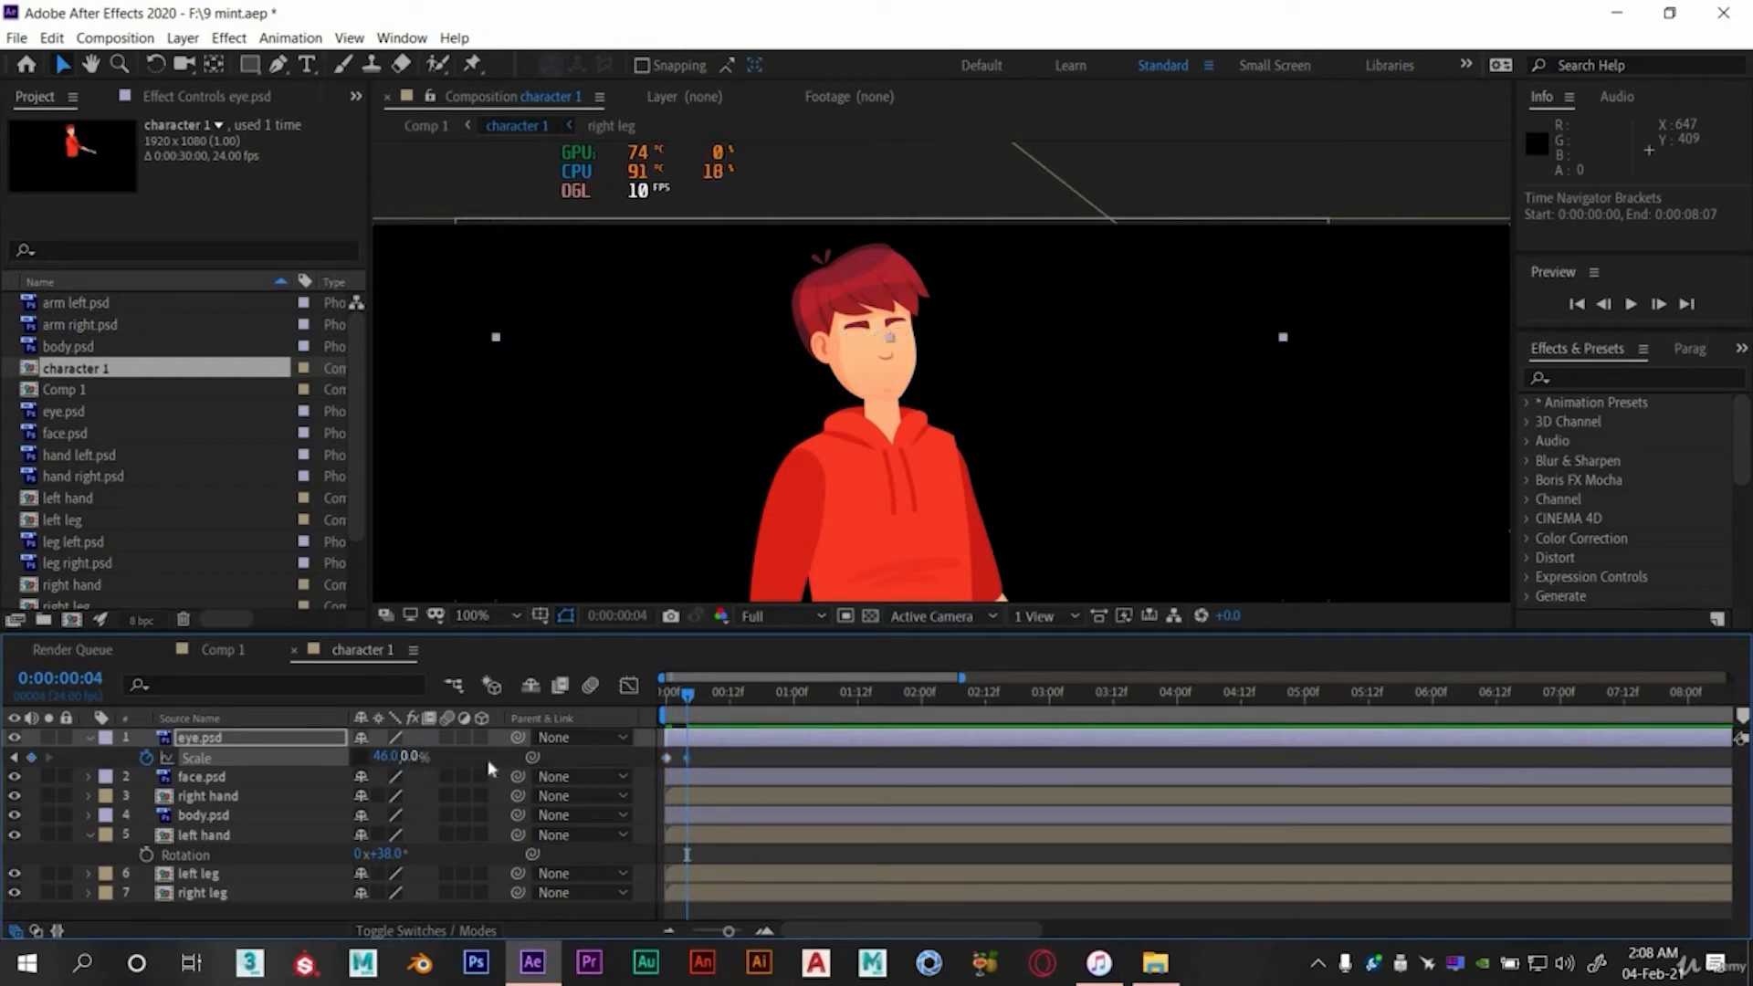
# - Keyframe the eye.psd layer's vertical scale at 46% at 0:00:00:08 to reopen the eyes, and preview the blink
pyautogui.moveTo(689, 696); pyautogui.dragTo(710, 703)
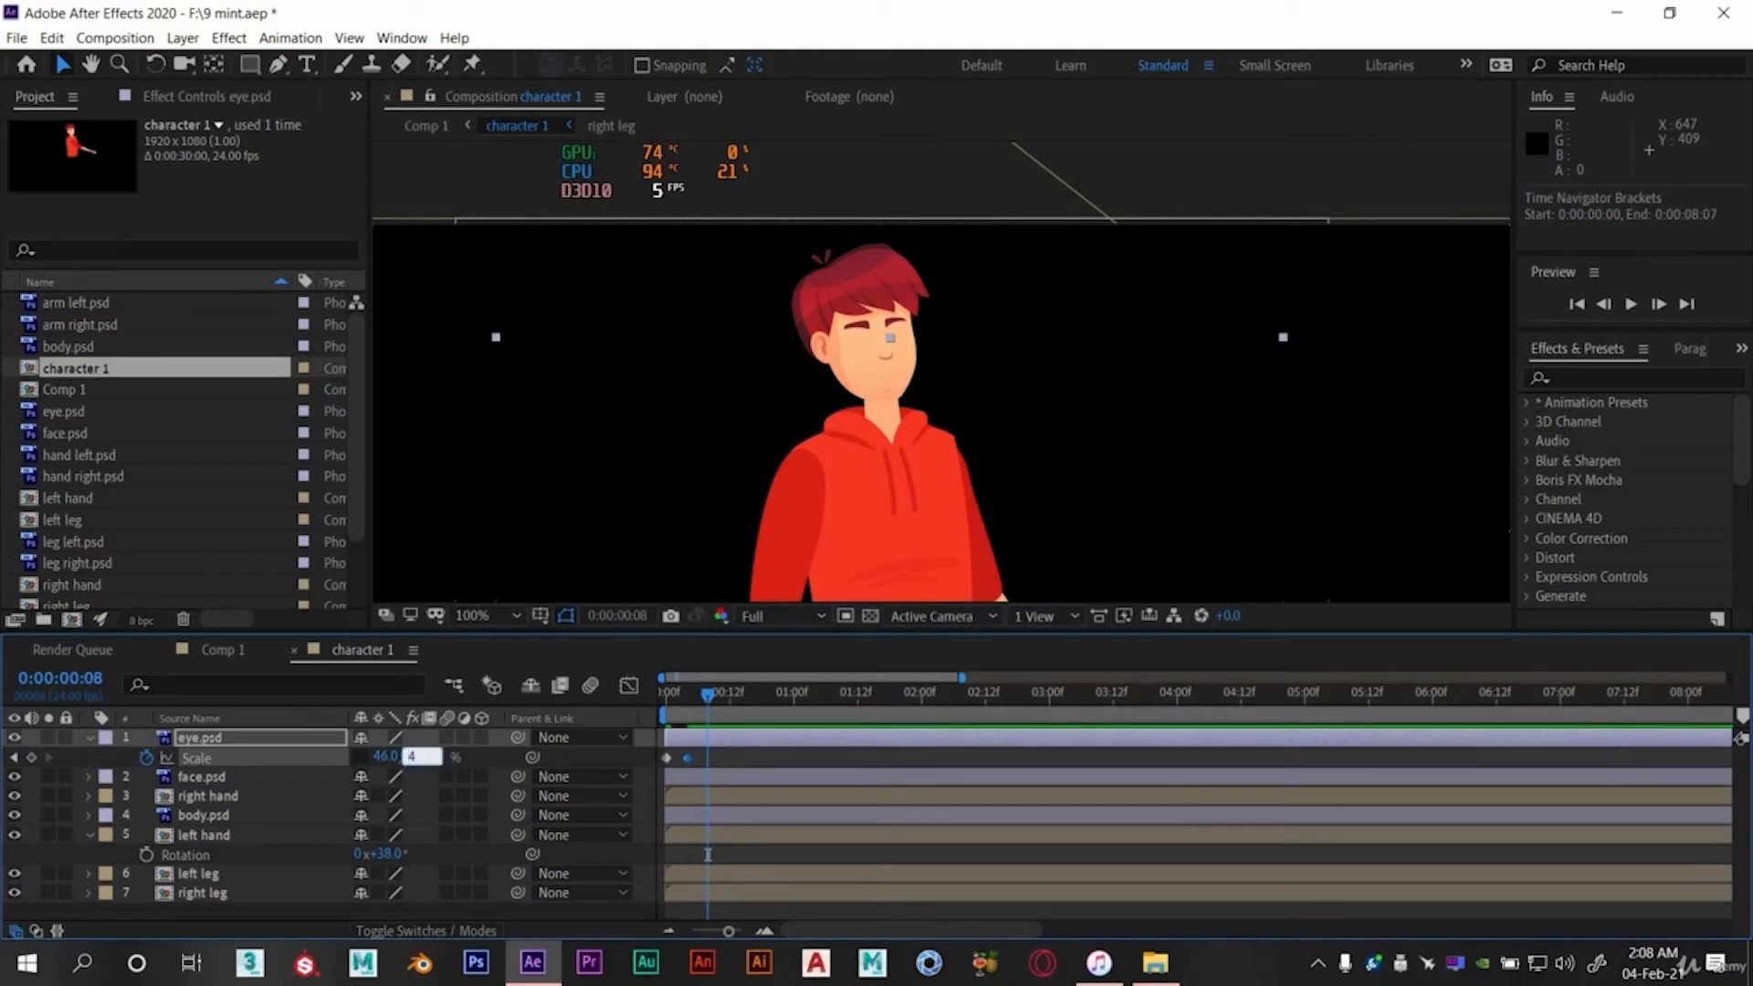
pyautogui.press('Return')
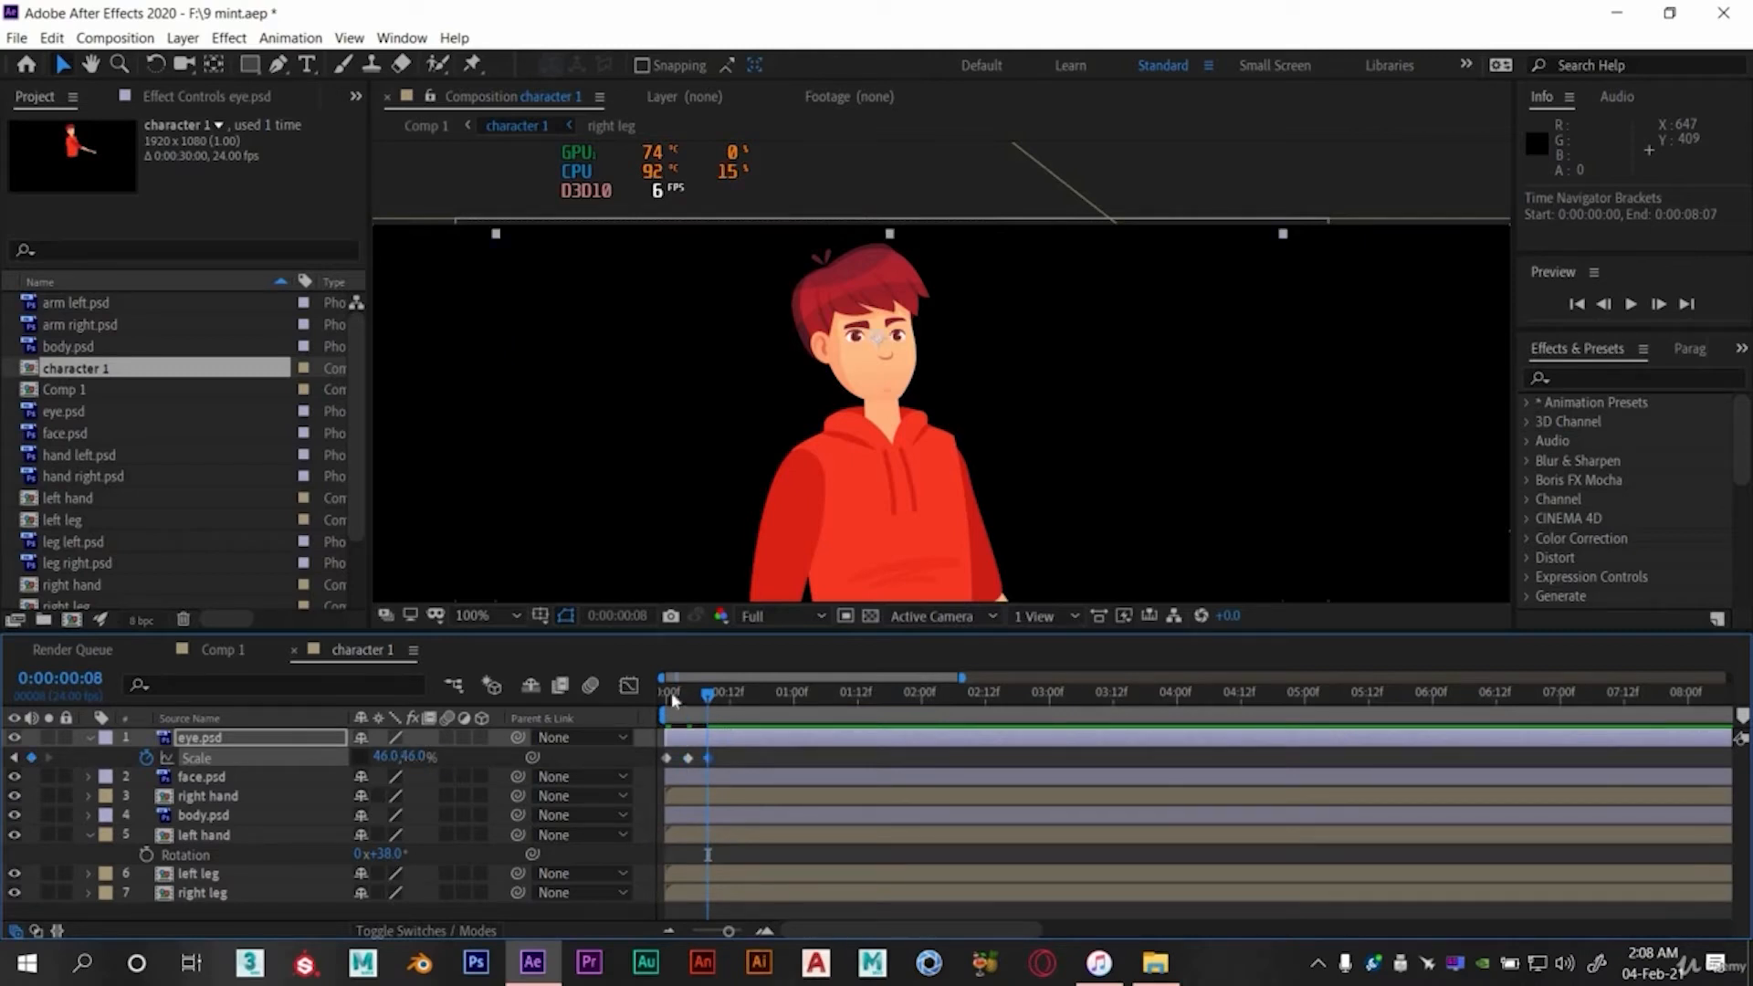
pyautogui.click(672, 700)
pyautogui.press('space')
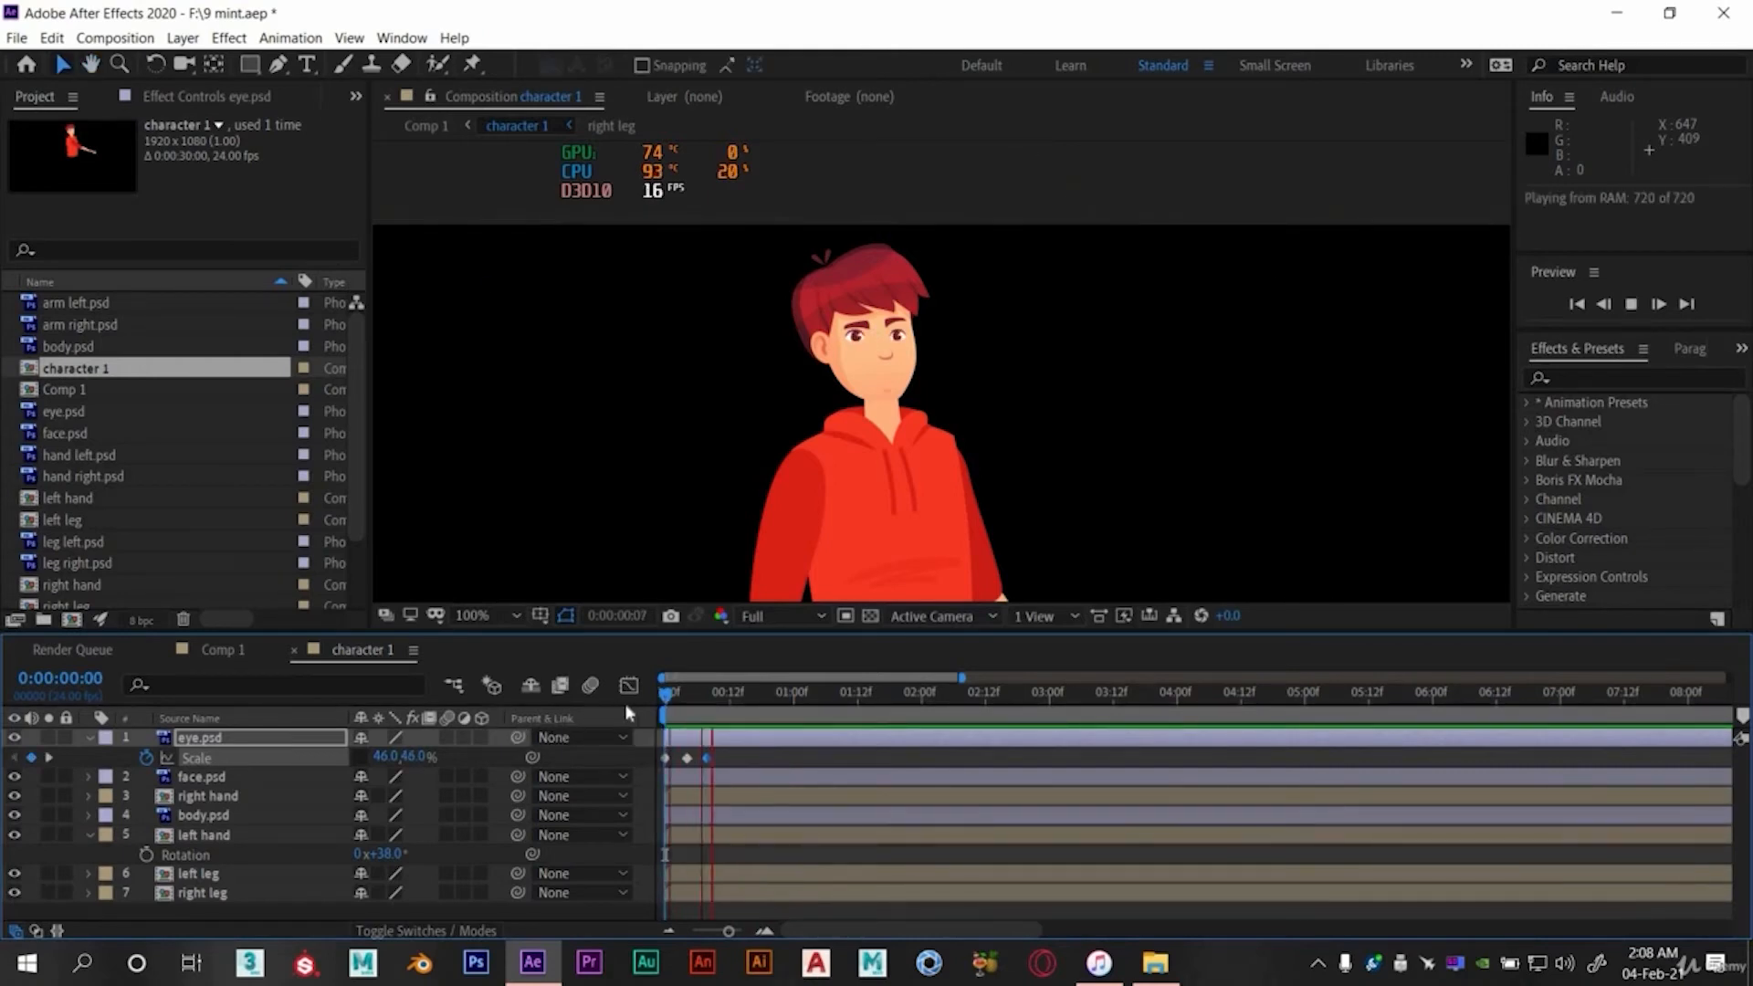
pyautogui.press('space')
pyautogui.click(737, 748)
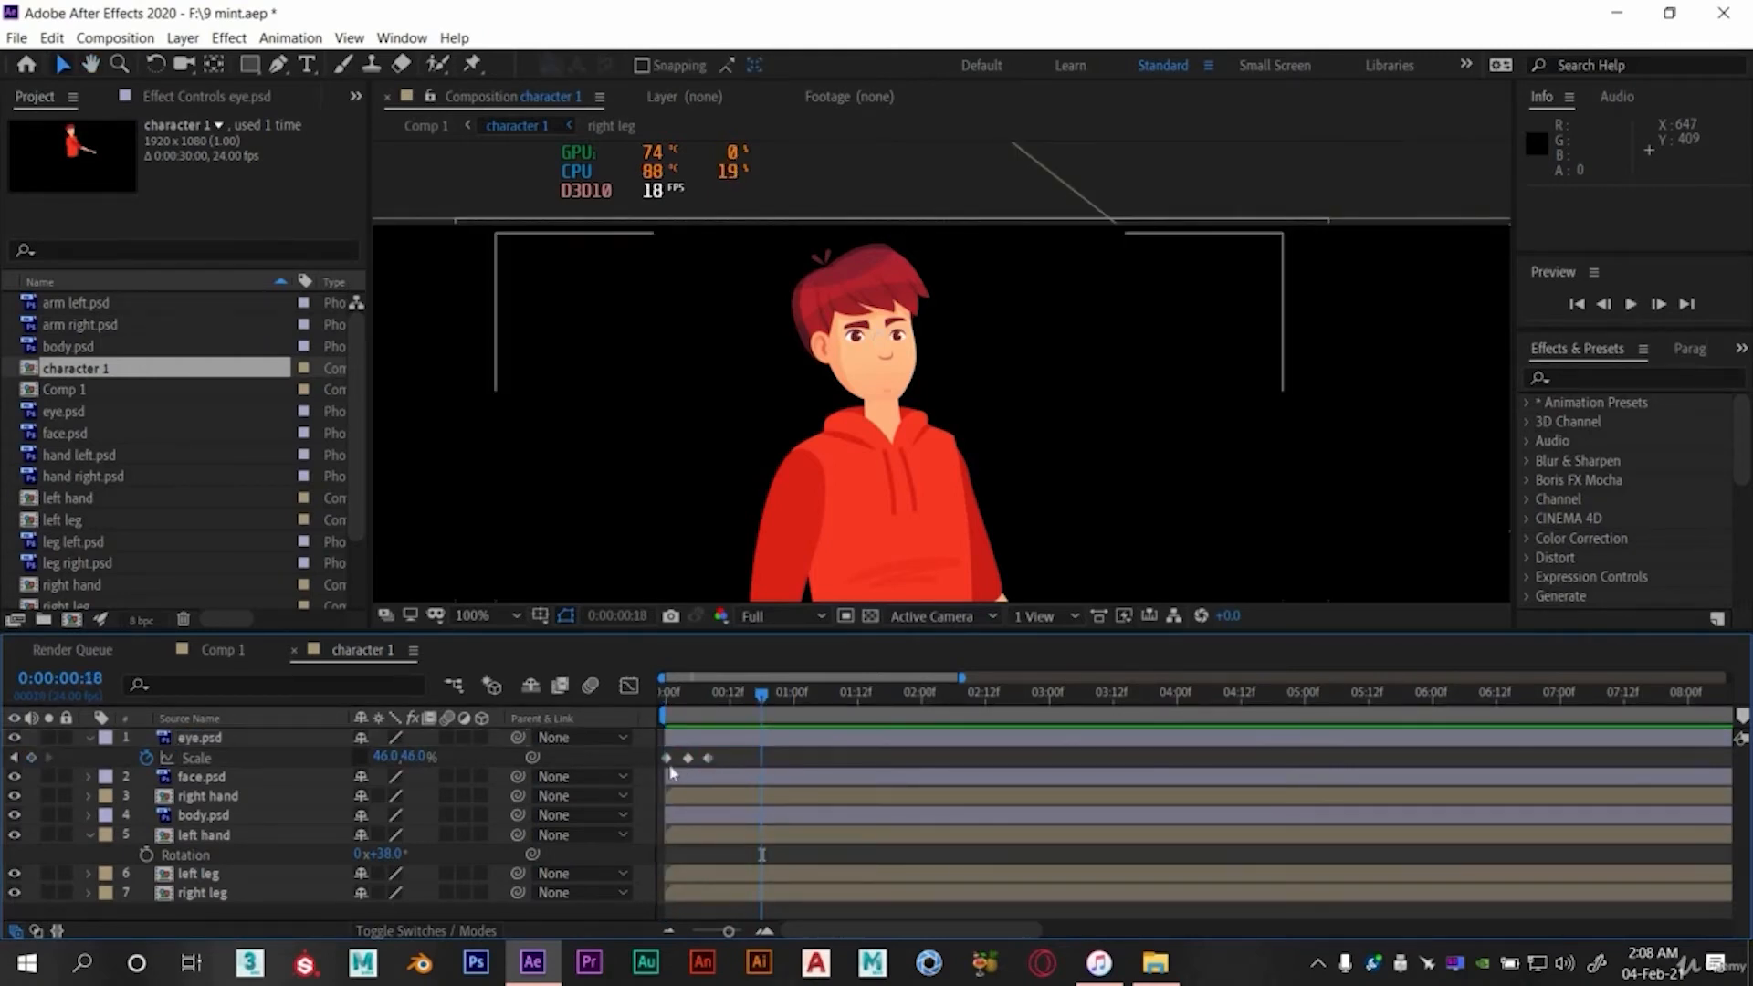
# - Copy the eye.psd layer's three blink scale keyframes, paste them at 0:00:01:00, and preview both blinks
pyautogui.click(667, 759)
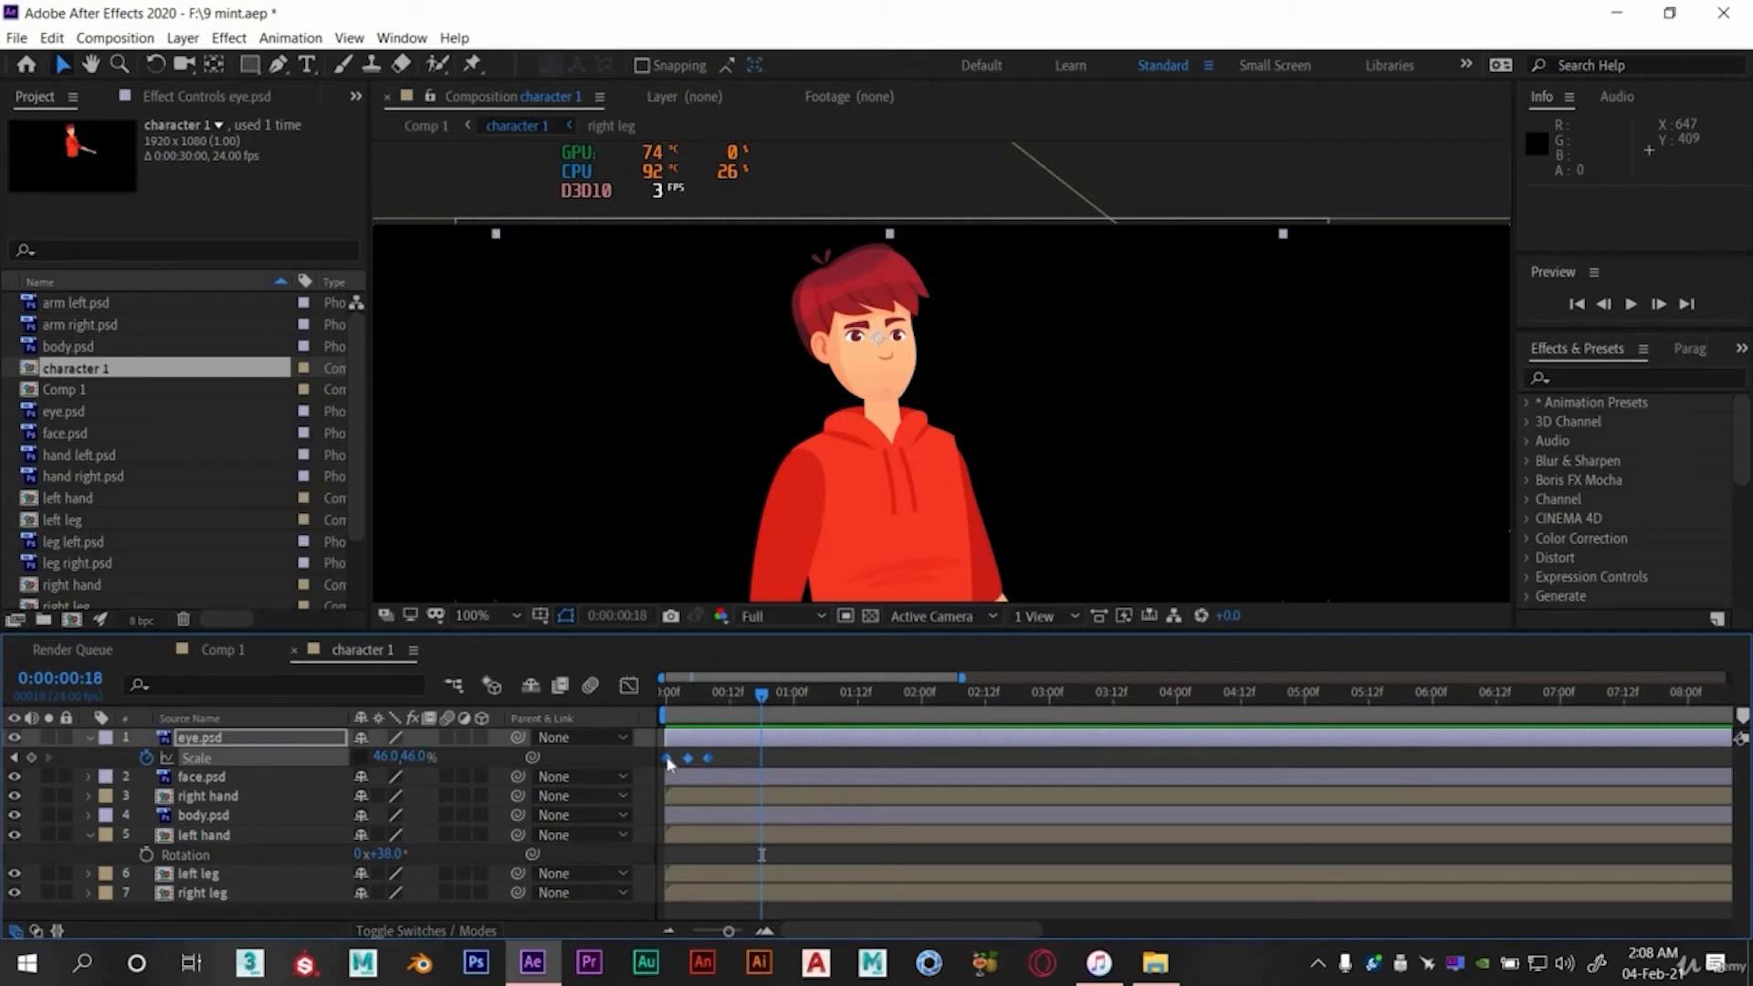
pyautogui.hotkey('ctrl', 'c')
pyautogui.click(751, 698)
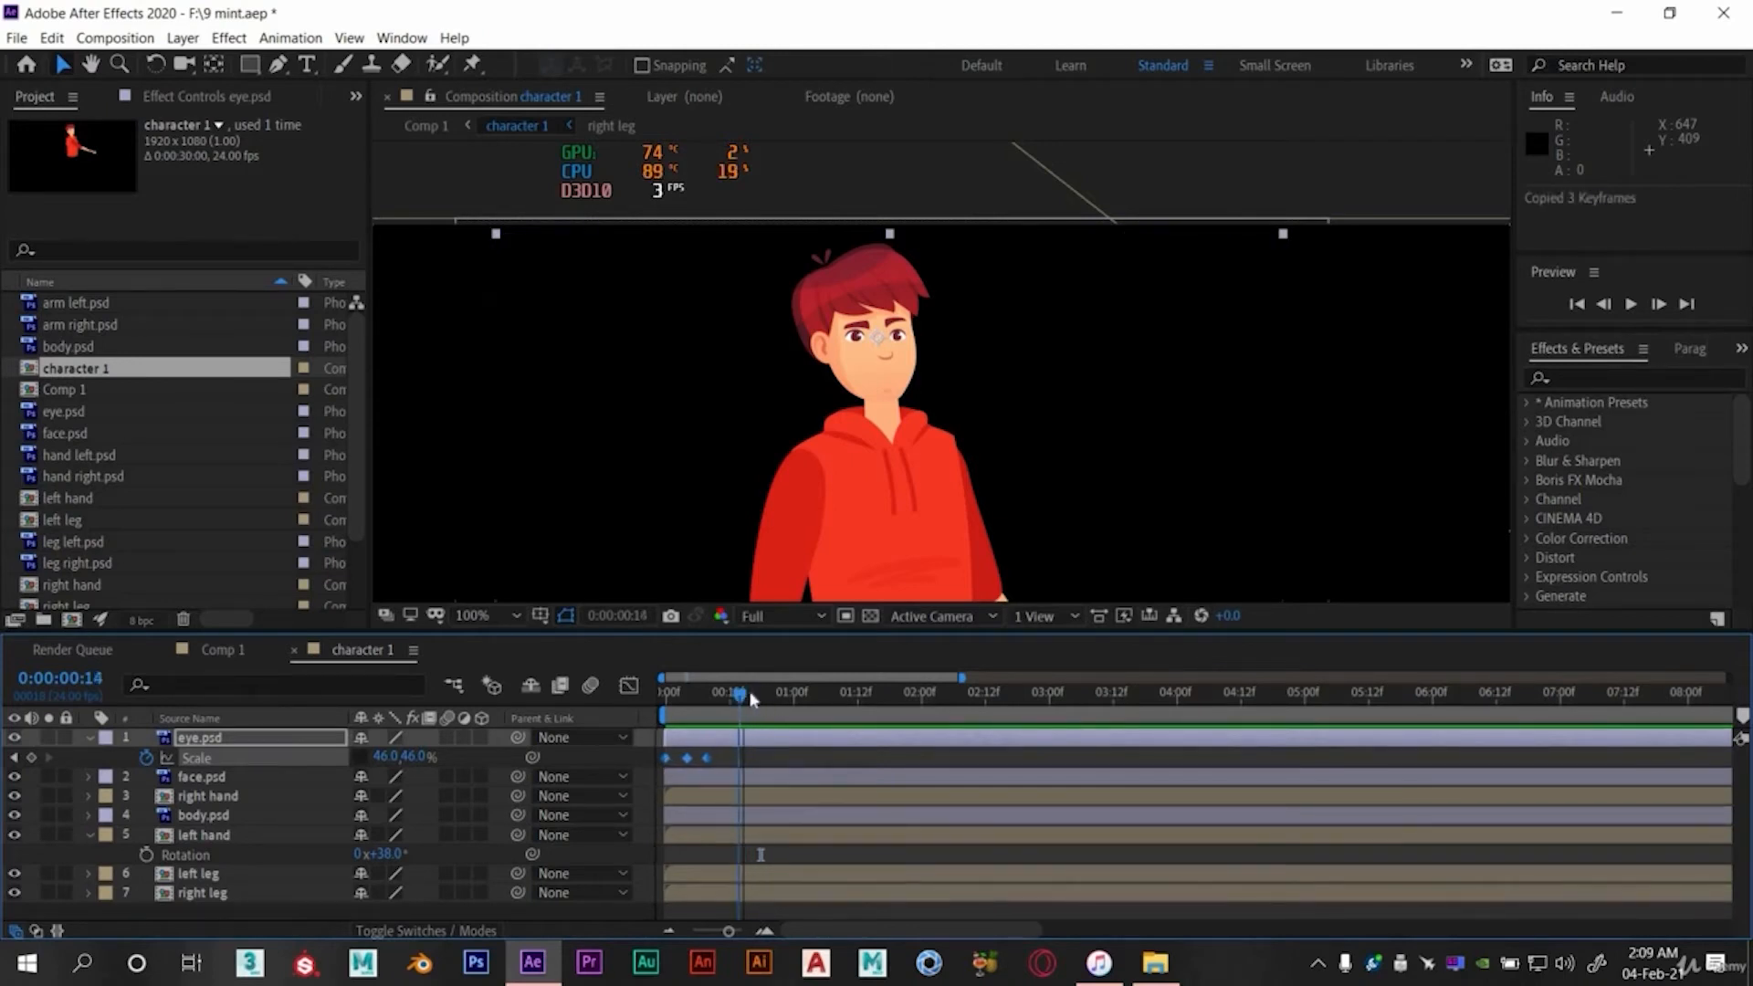
pyautogui.click(731, 696)
pyautogui.press('space')
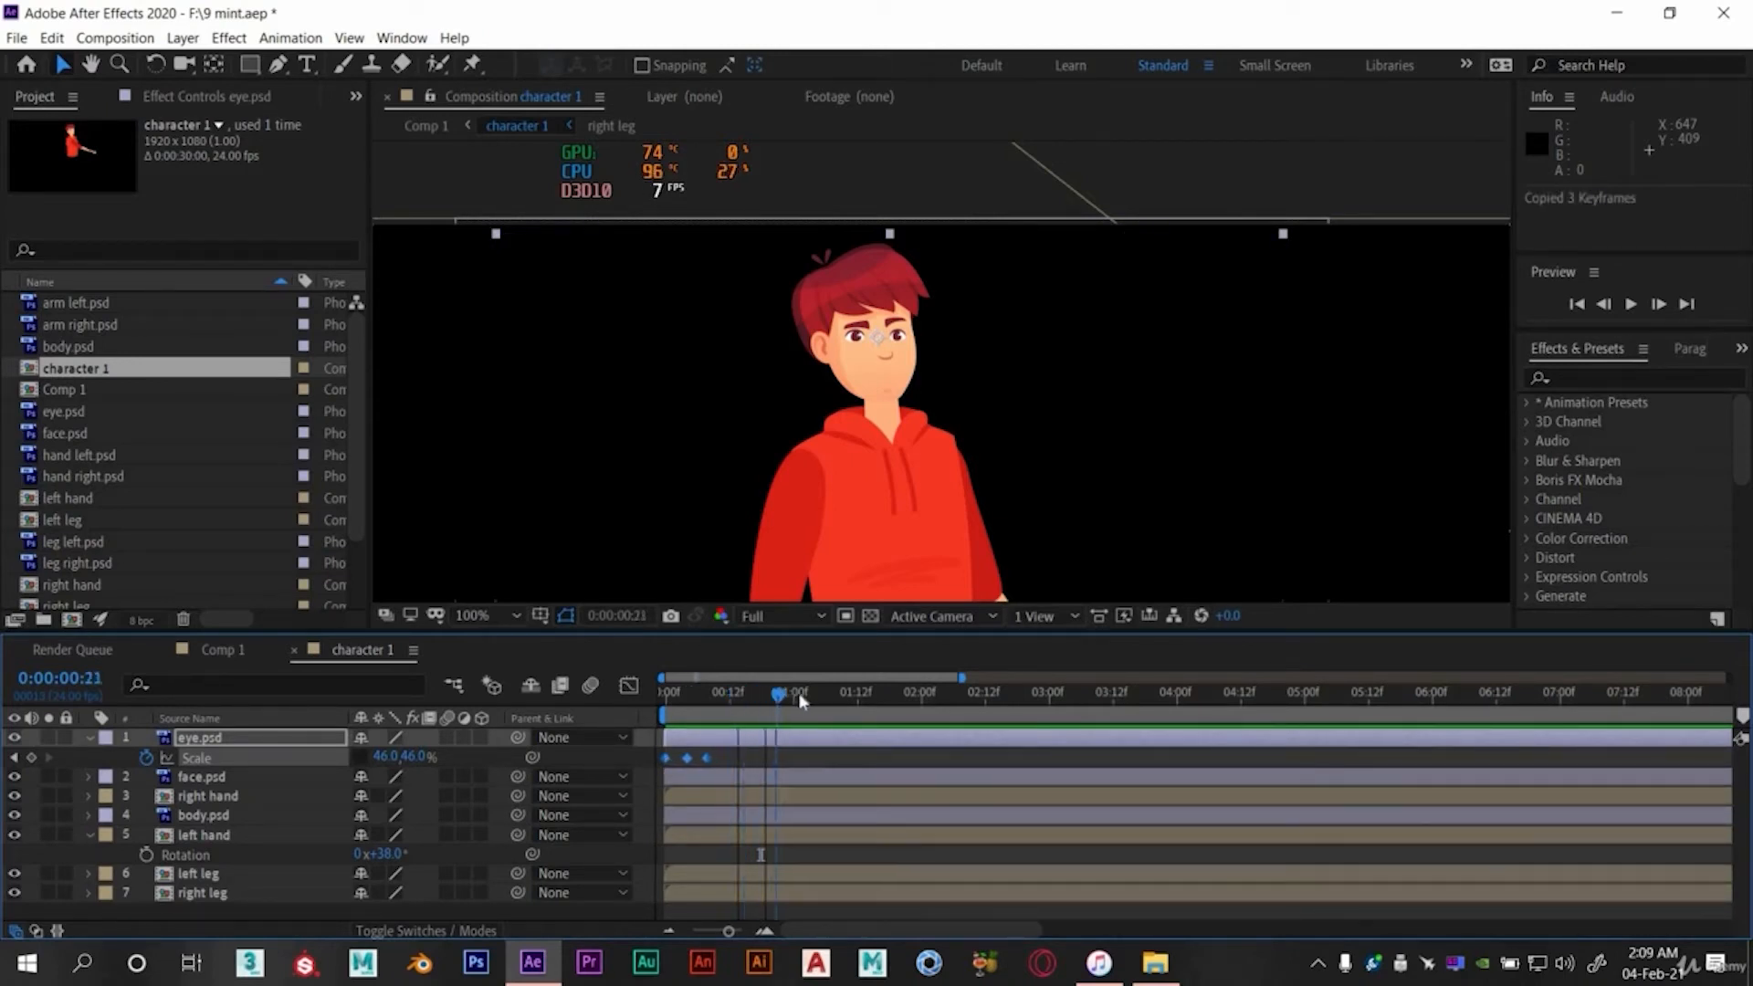
pyautogui.press('space')
pyautogui.hotkey('ctrl', 'v')
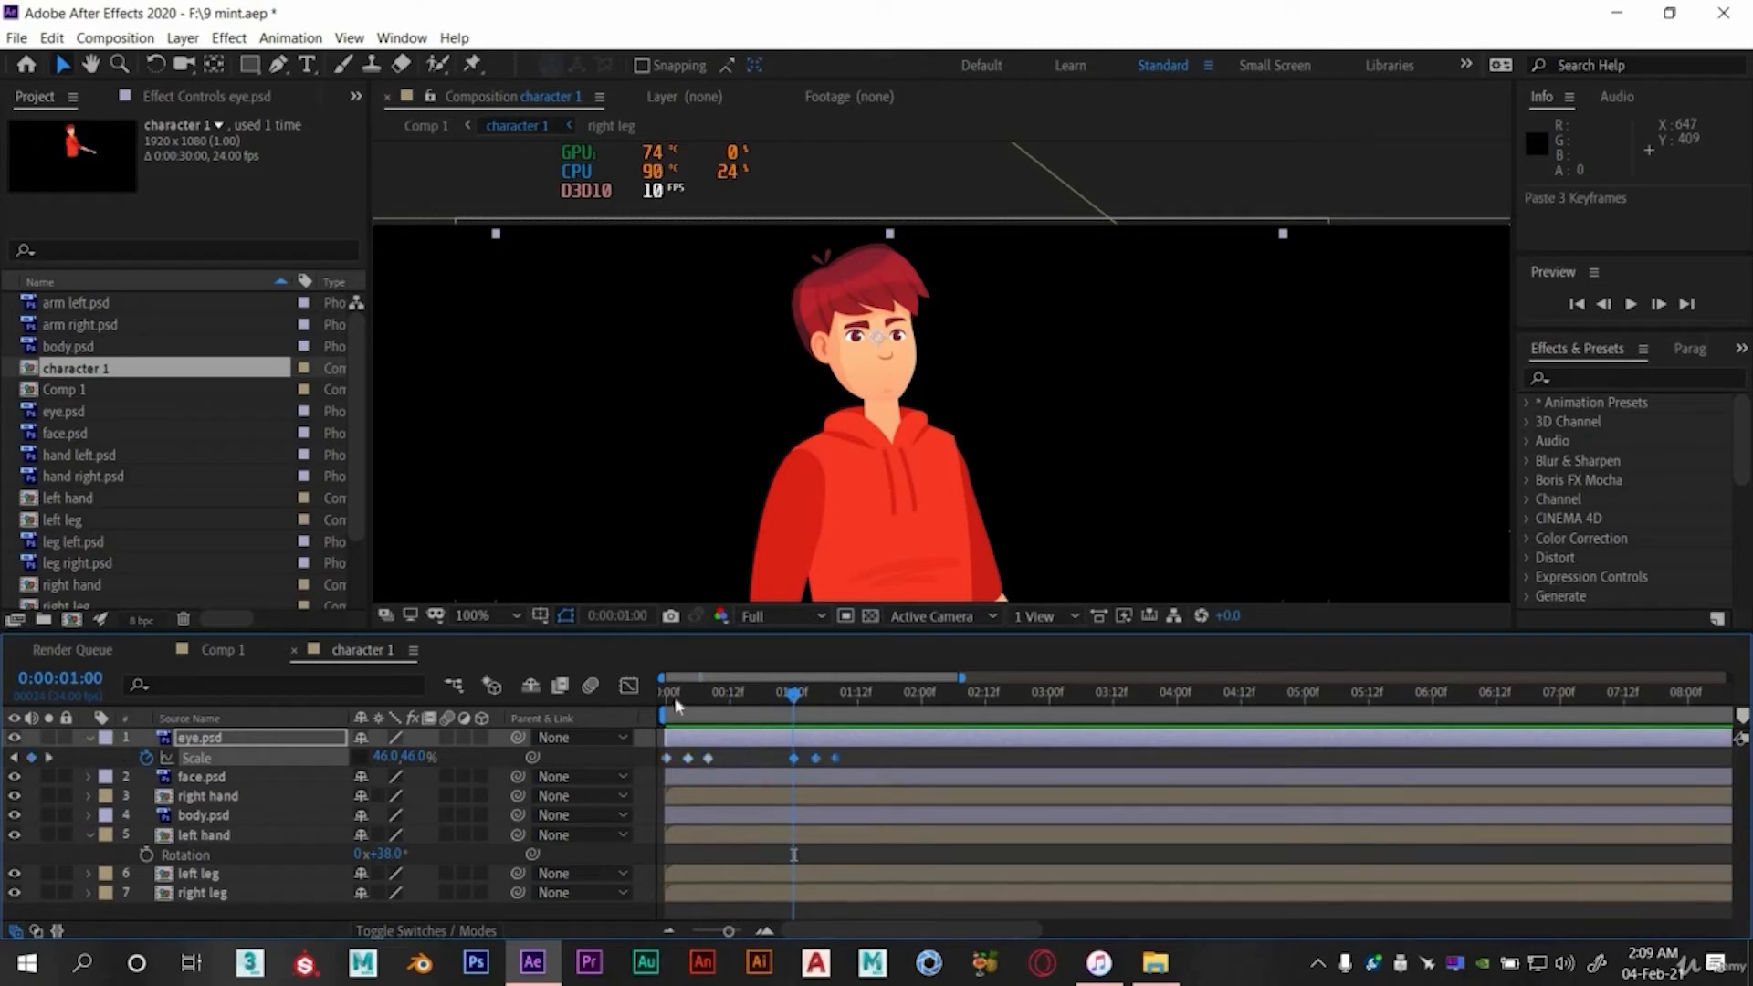
pyautogui.press('space')
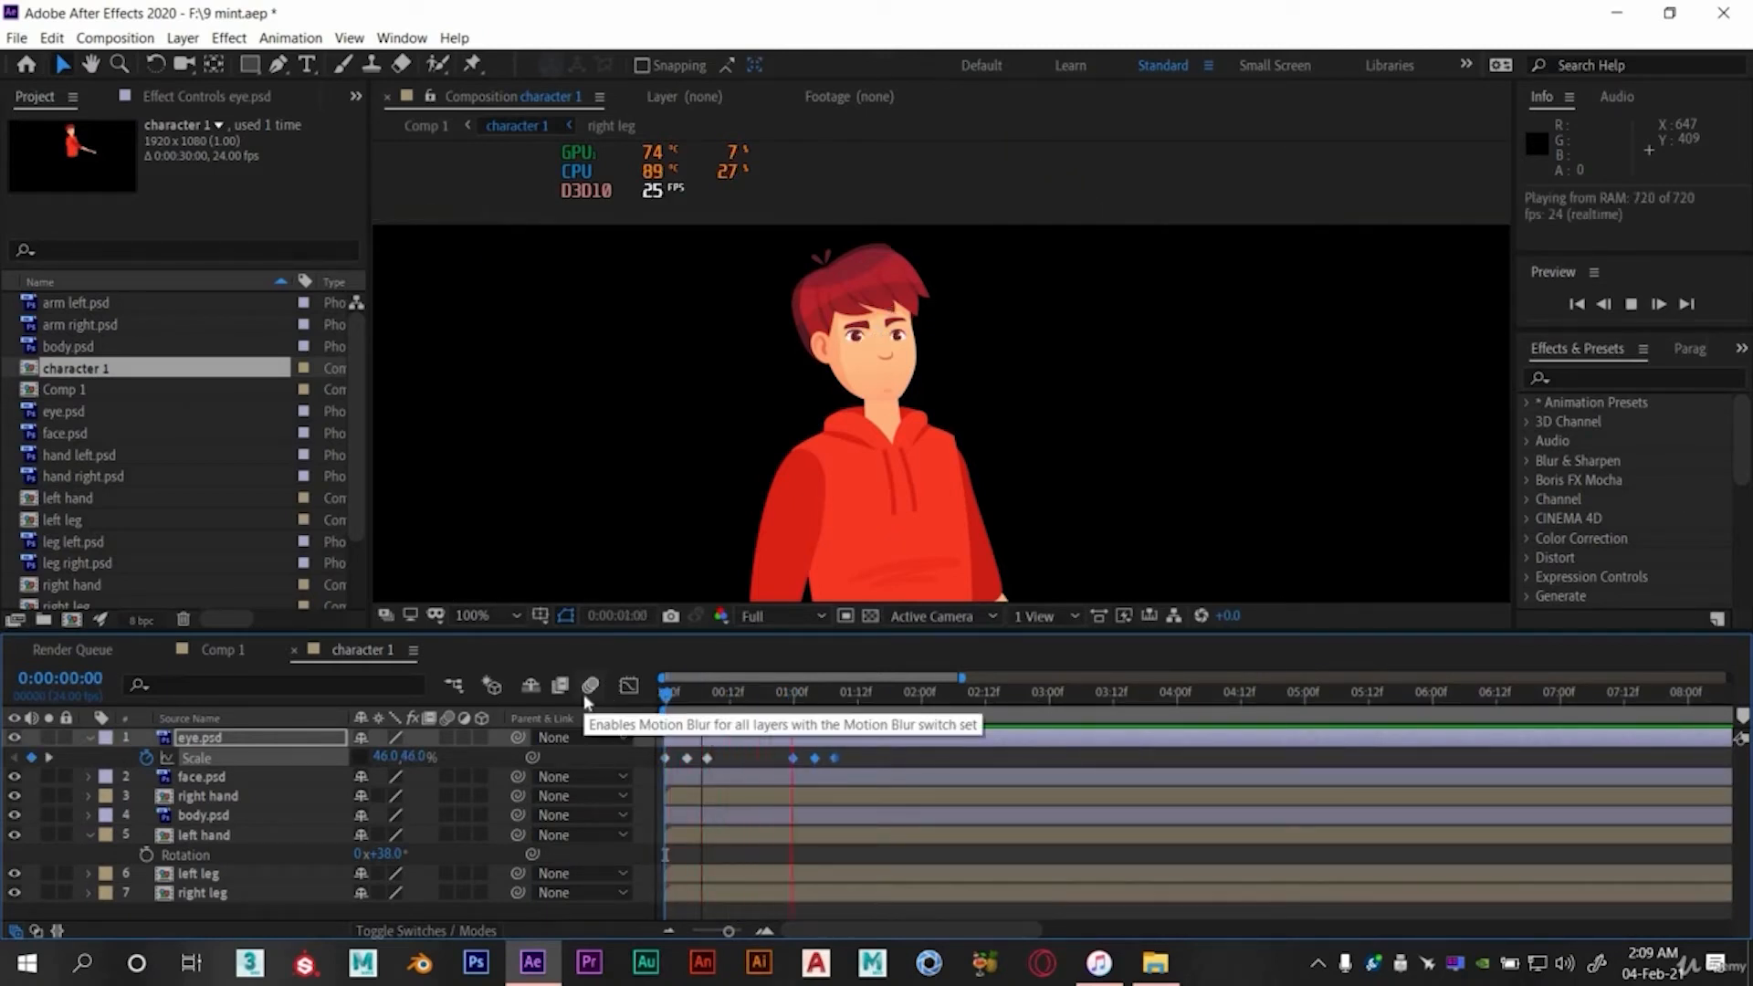
pyautogui.press('space')
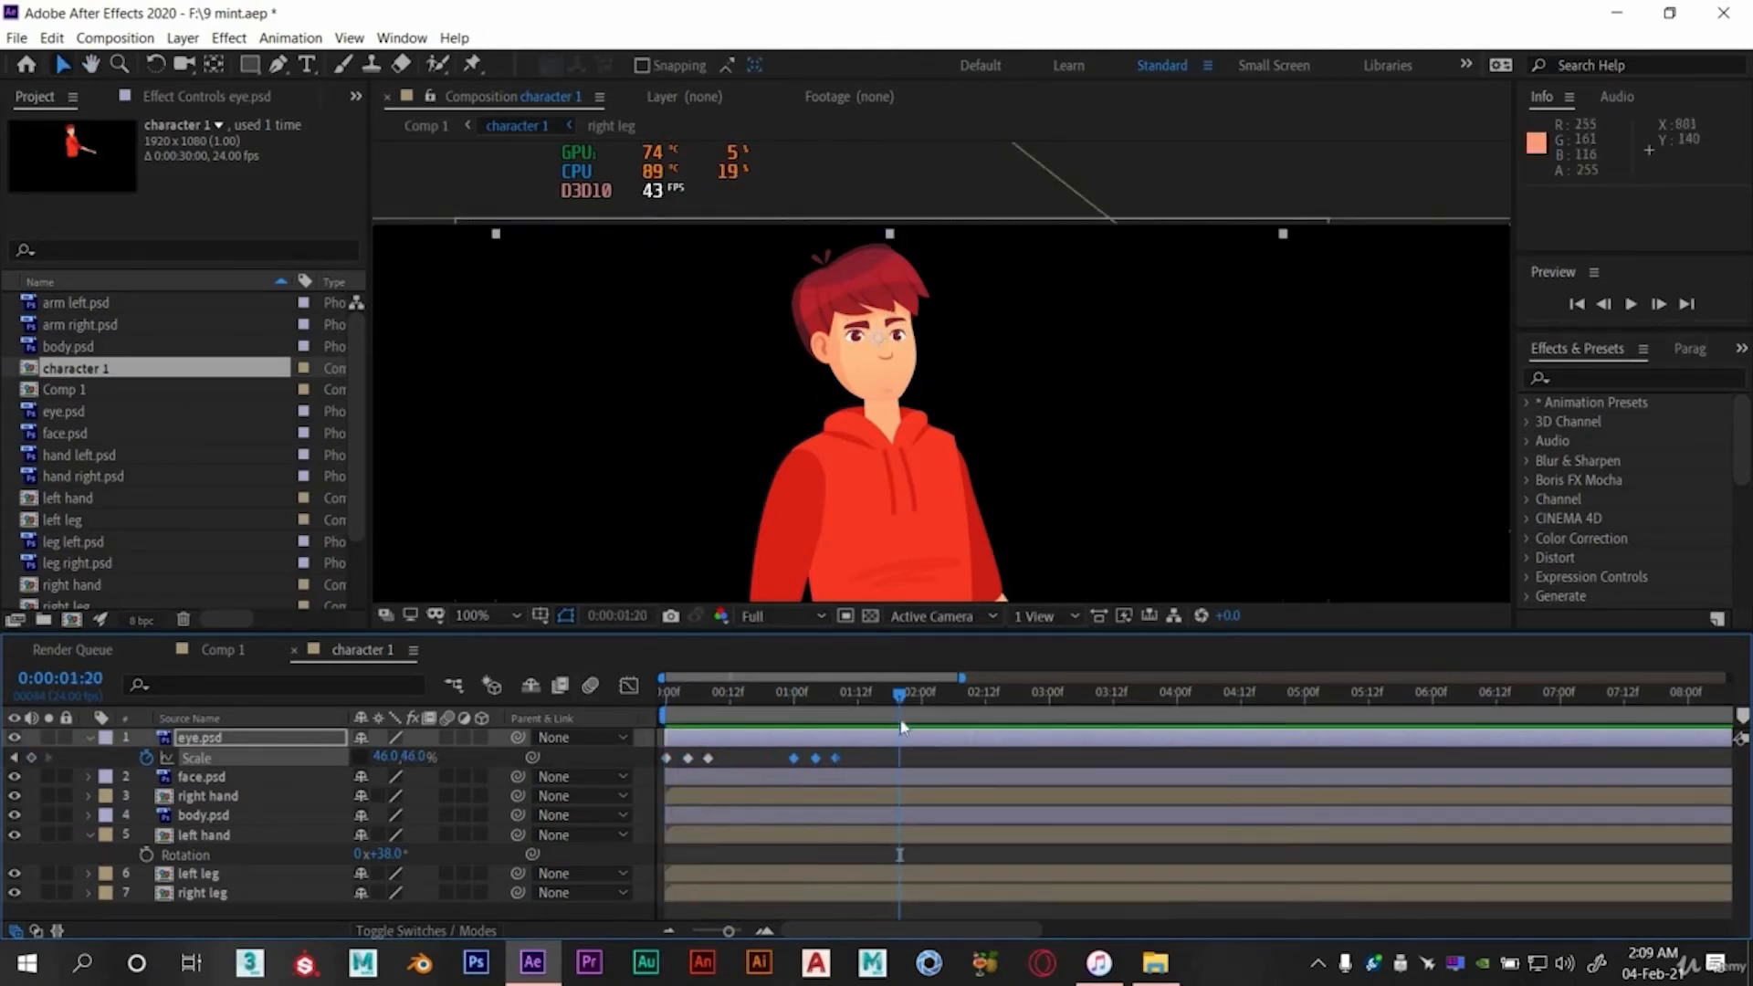
# - Paste the blink keyframes on the eye.psd layer at every full second from 0:00:02:00 to 0:00:07:00
pyautogui.moveTo(914, 695); pyautogui.dragTo(922, 695)
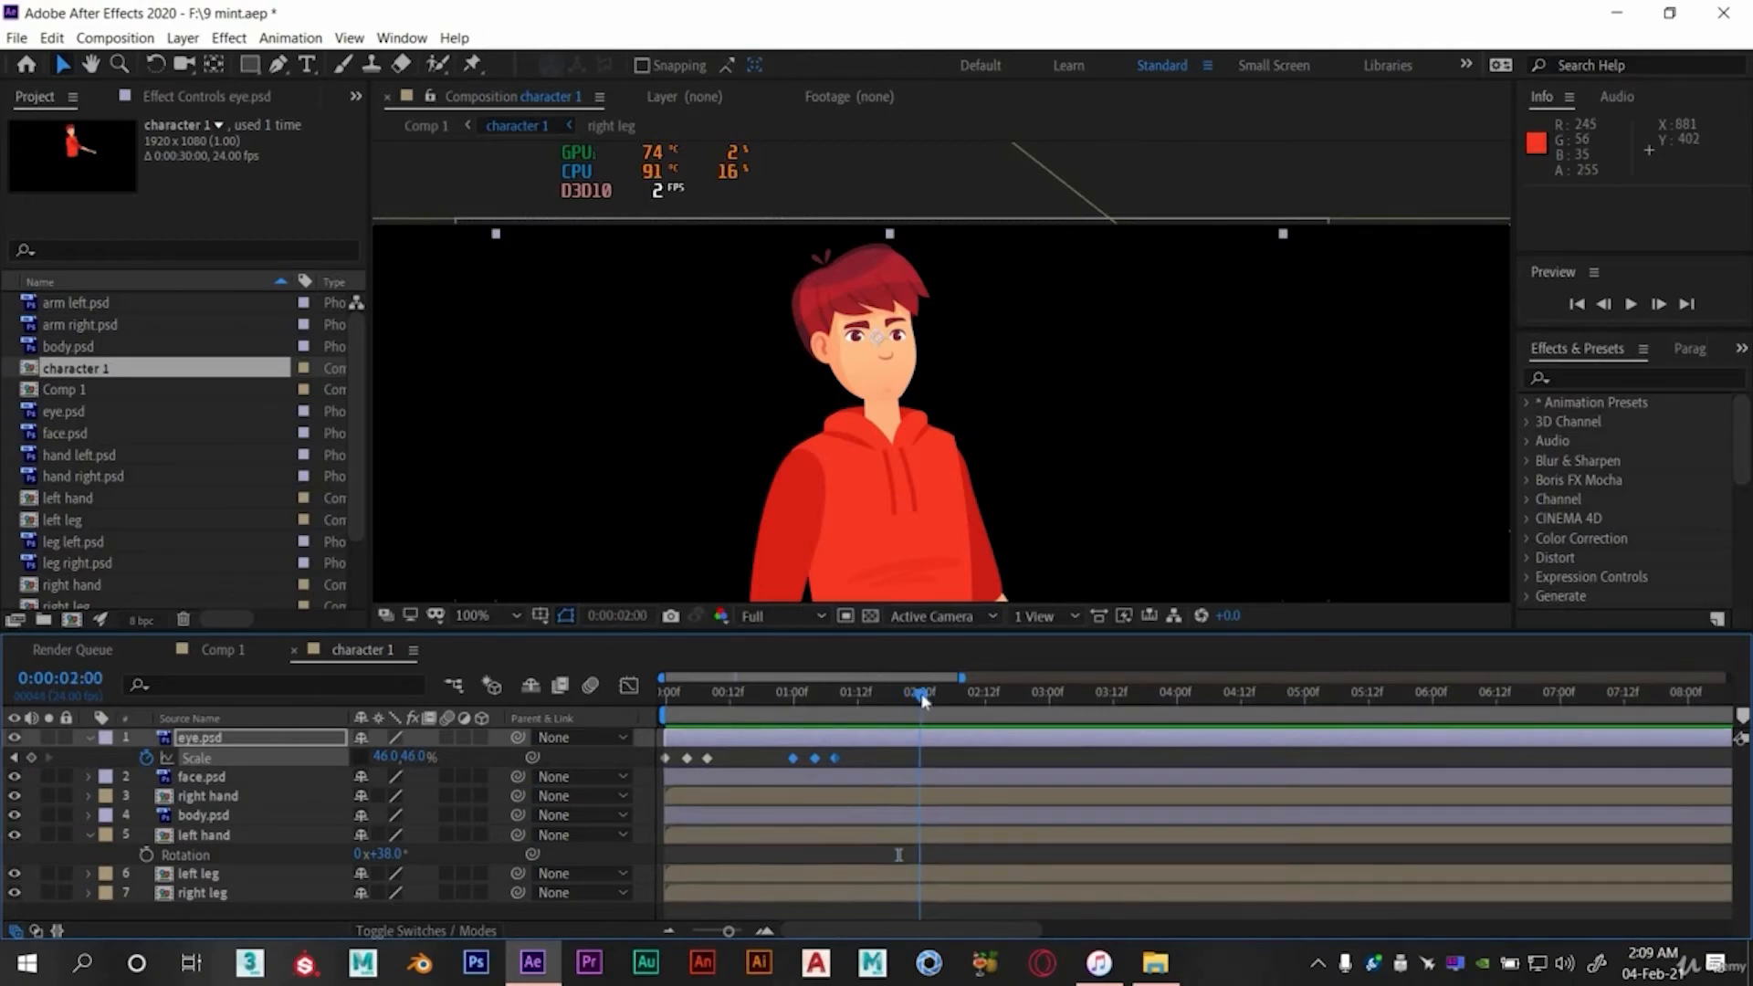
pyautogui.hotkey('ctrl', 'v')
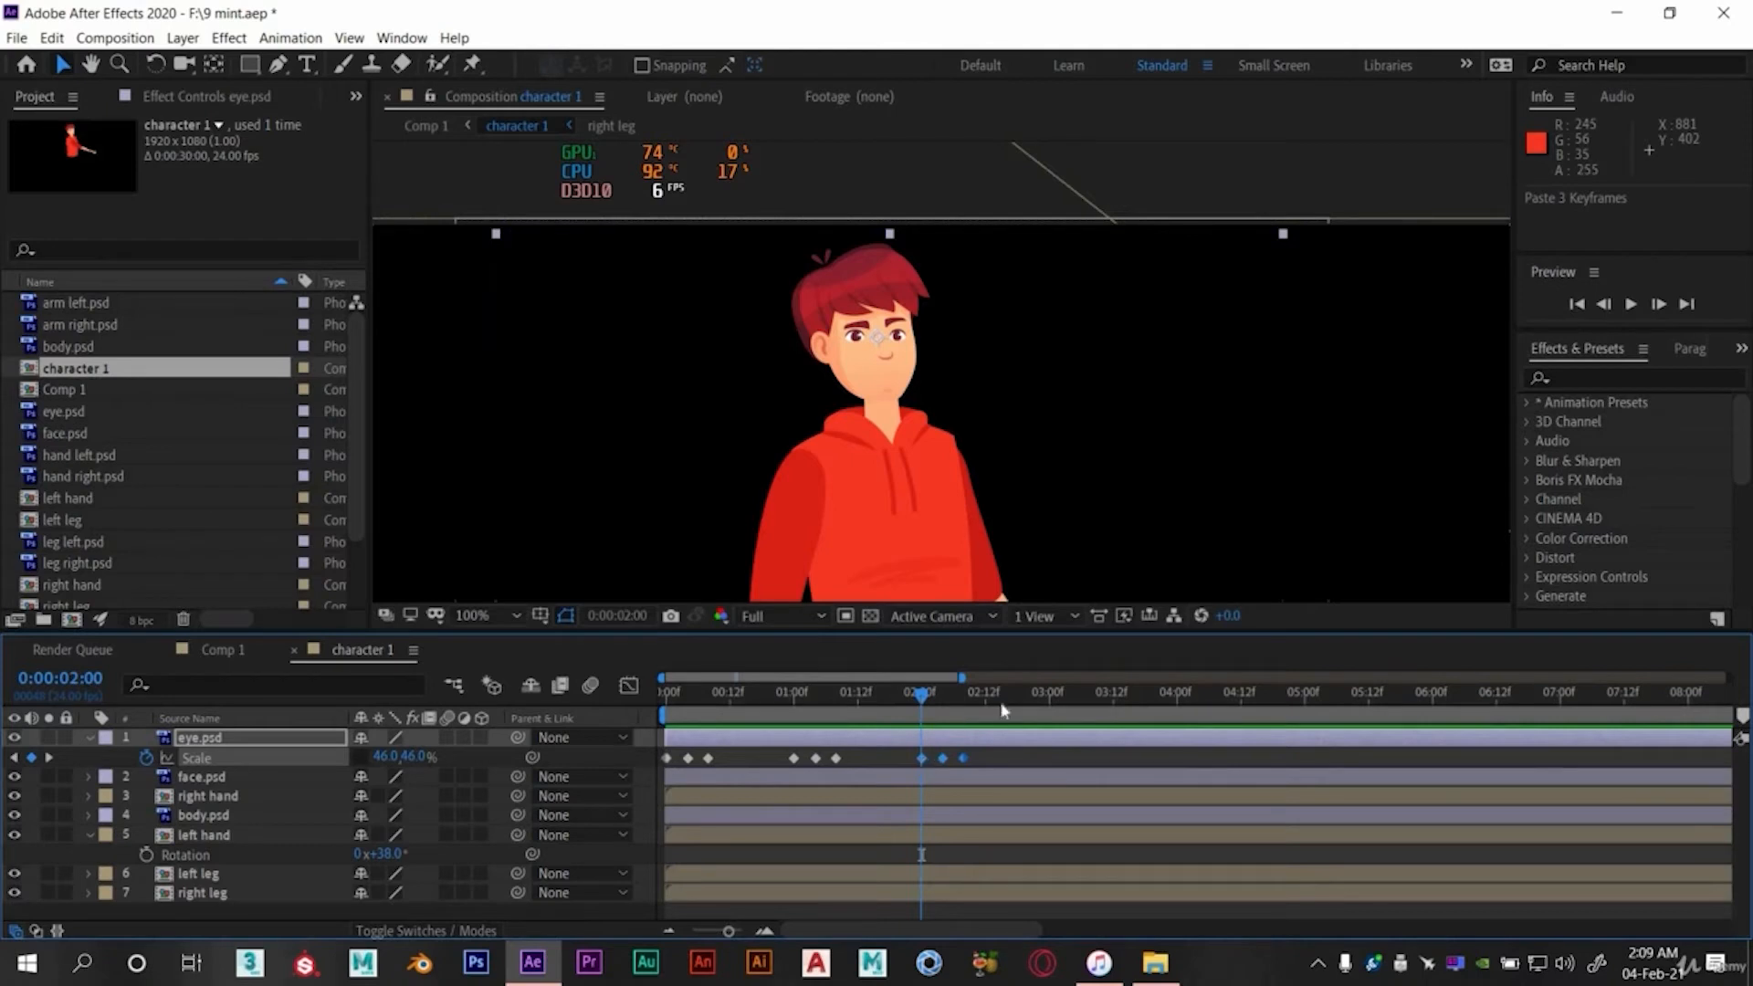
pyautogui.click(1052, 703)
pyautogui.click(1177, 698)
pyautogui.hotkey('ctrl', 'v')
pyautogui.click(1304, 699)
pyautogui.hotkey('ctrl', 'v')
pyautogui.click(1431, 698)
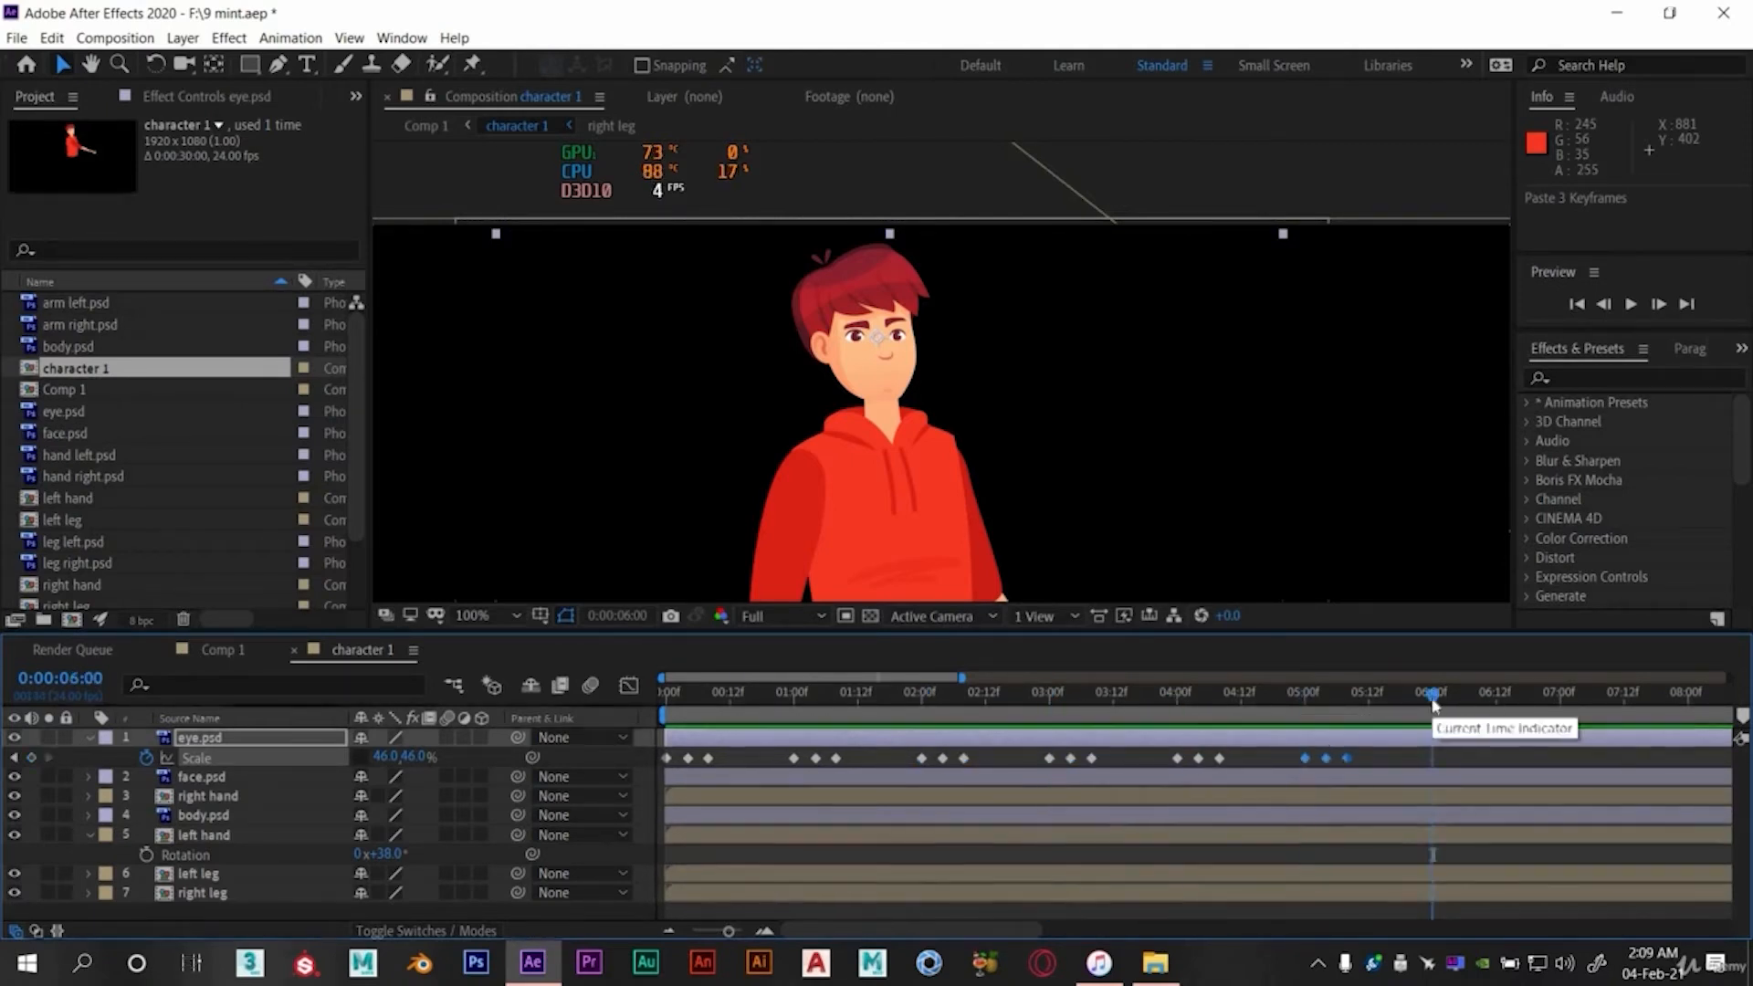
pyautogui.hotkey('ctrl', 'v')
pyautogui.click(1560, 699)
pyautogui.hotkey('ctrl', 'v')
# - Continue the blinking by pasting the three eye keyframes at 8, 9, 10 and 11 seconds
pyautogui.moveTo(759, 678); pyautogui.dragTo(948, 678)
pyautogui.click(1004, 698)
pyautogui.hotkey('ctrl', 'v')
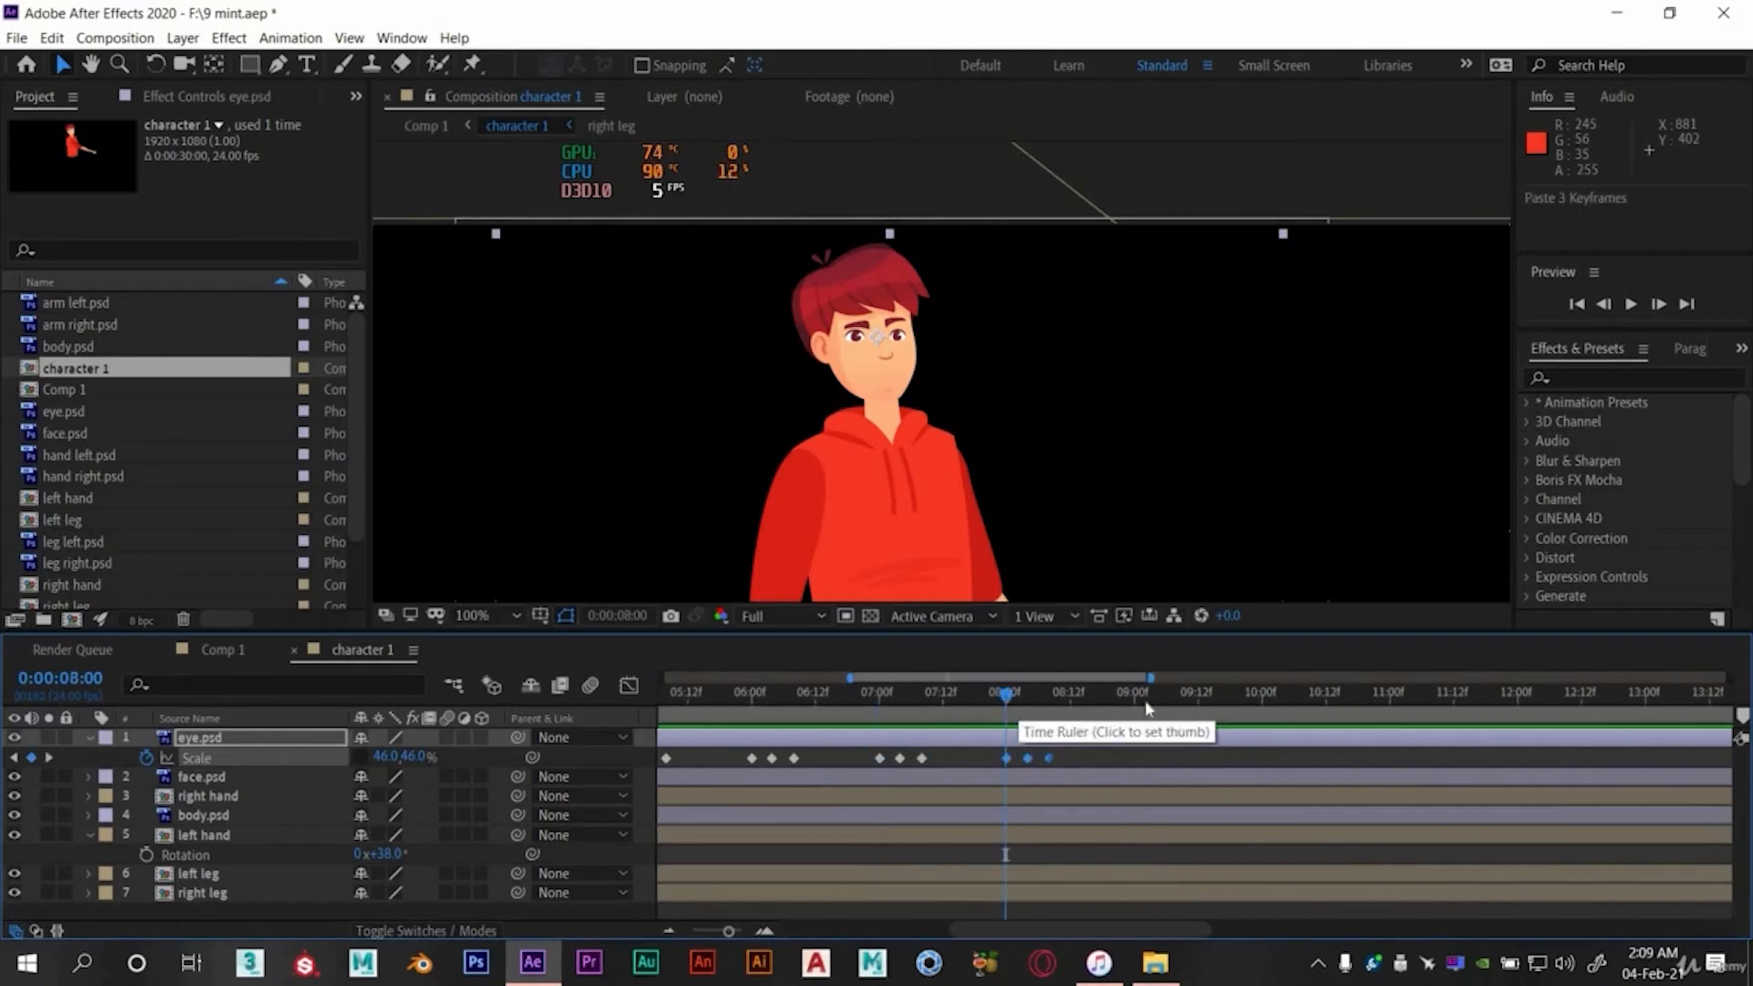
pyautogui.click(1133, 699)
pyautogui.hotkey('ctrl', 'v')
pyautogui.click(1262, 699)
pyautogui.hotkey('ctrl', 'v')
pyautogui.click(1390, 698)
pyautogui.hotkey('ctrl', 'v')
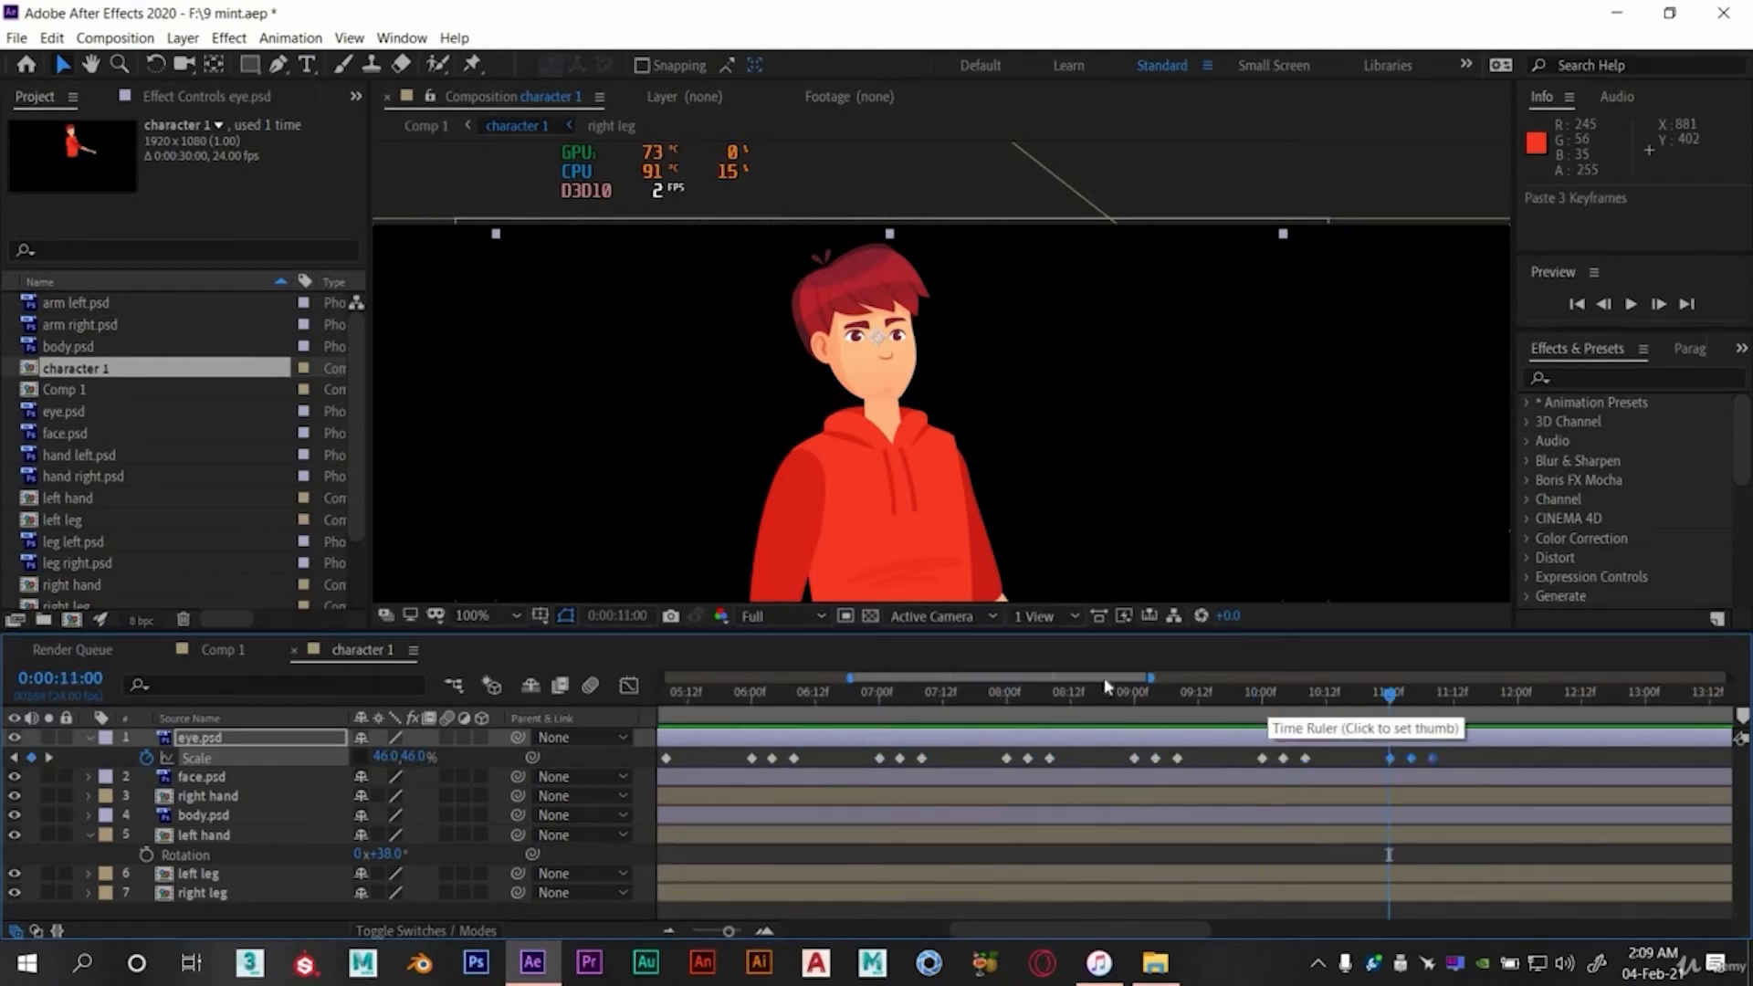
# - Paste the three eye blink keyframes at 12, 13, 14 and 15 seconds
pyautogui.click(1092, 696)
pyautogui.moveTo(1104, 678); pyautogui.dragTo(754, 678)
pyautogui.hotkey('ctrl', 'v')
pyautogui.click(887, 698)
pyautogui.hotkey('ctrl', 'v')
pyautogui.click(1015, 698)
pyautogui.hotkey('ctrl', 'v')
pyautogui.click(1143, 699)
pyautogui.hotkey('ctrl', 'v')
# - Show the full 30-second timeline and preview the repeated eye blinks from the start
pyautogui.moveTo(965, 679); pyautogui.dragTo(1728, 679)
pyautogui.click(665, 696)
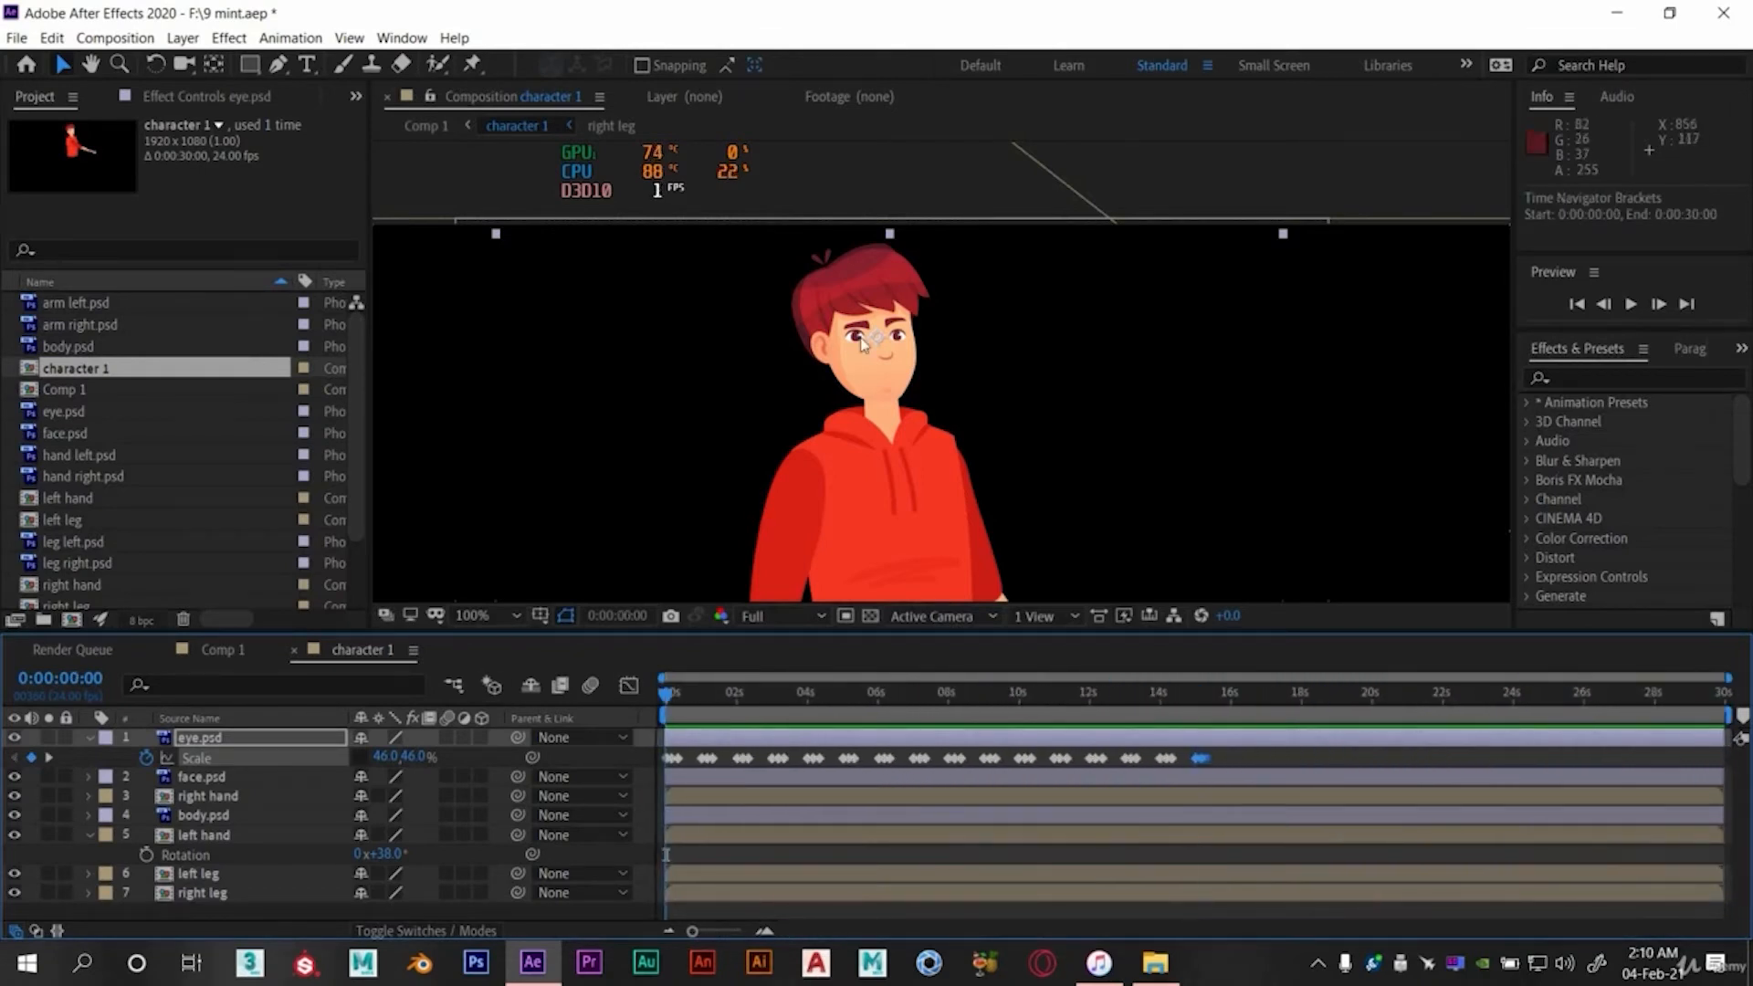
pyautogui.moveTo(826, 448); pyautogui.dragTo(859, 487)
pyautogui.press('space')
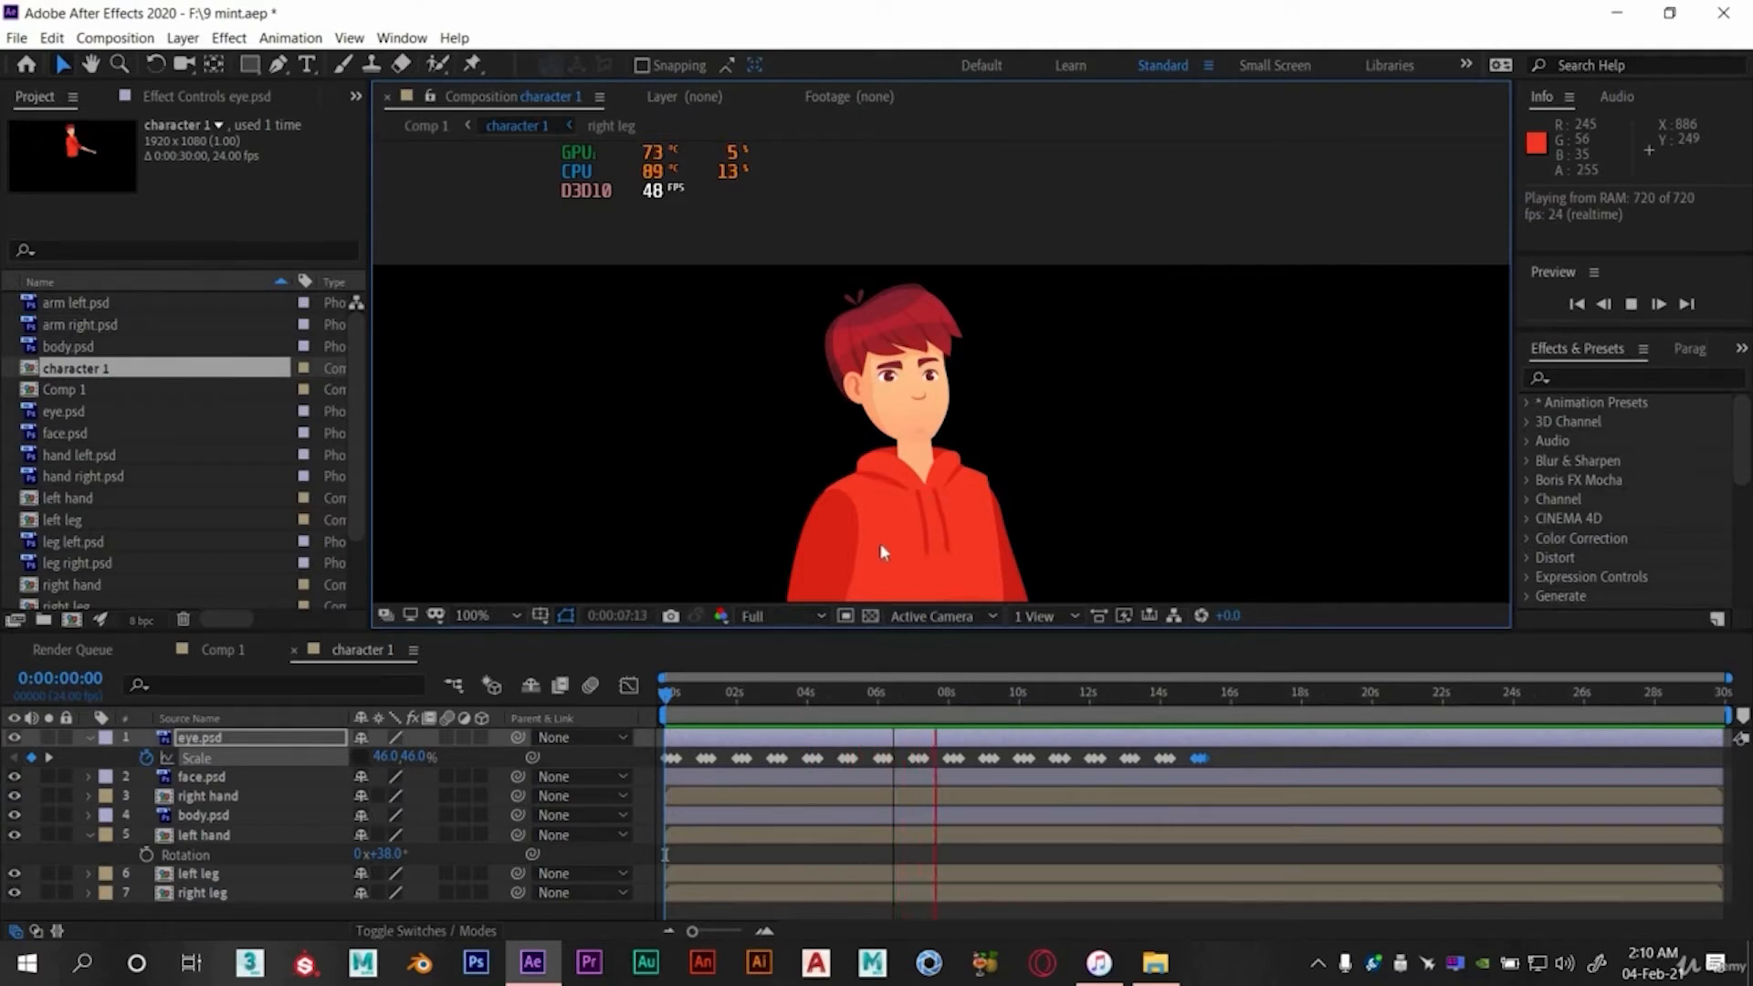
pyautogui.click(990, 695)
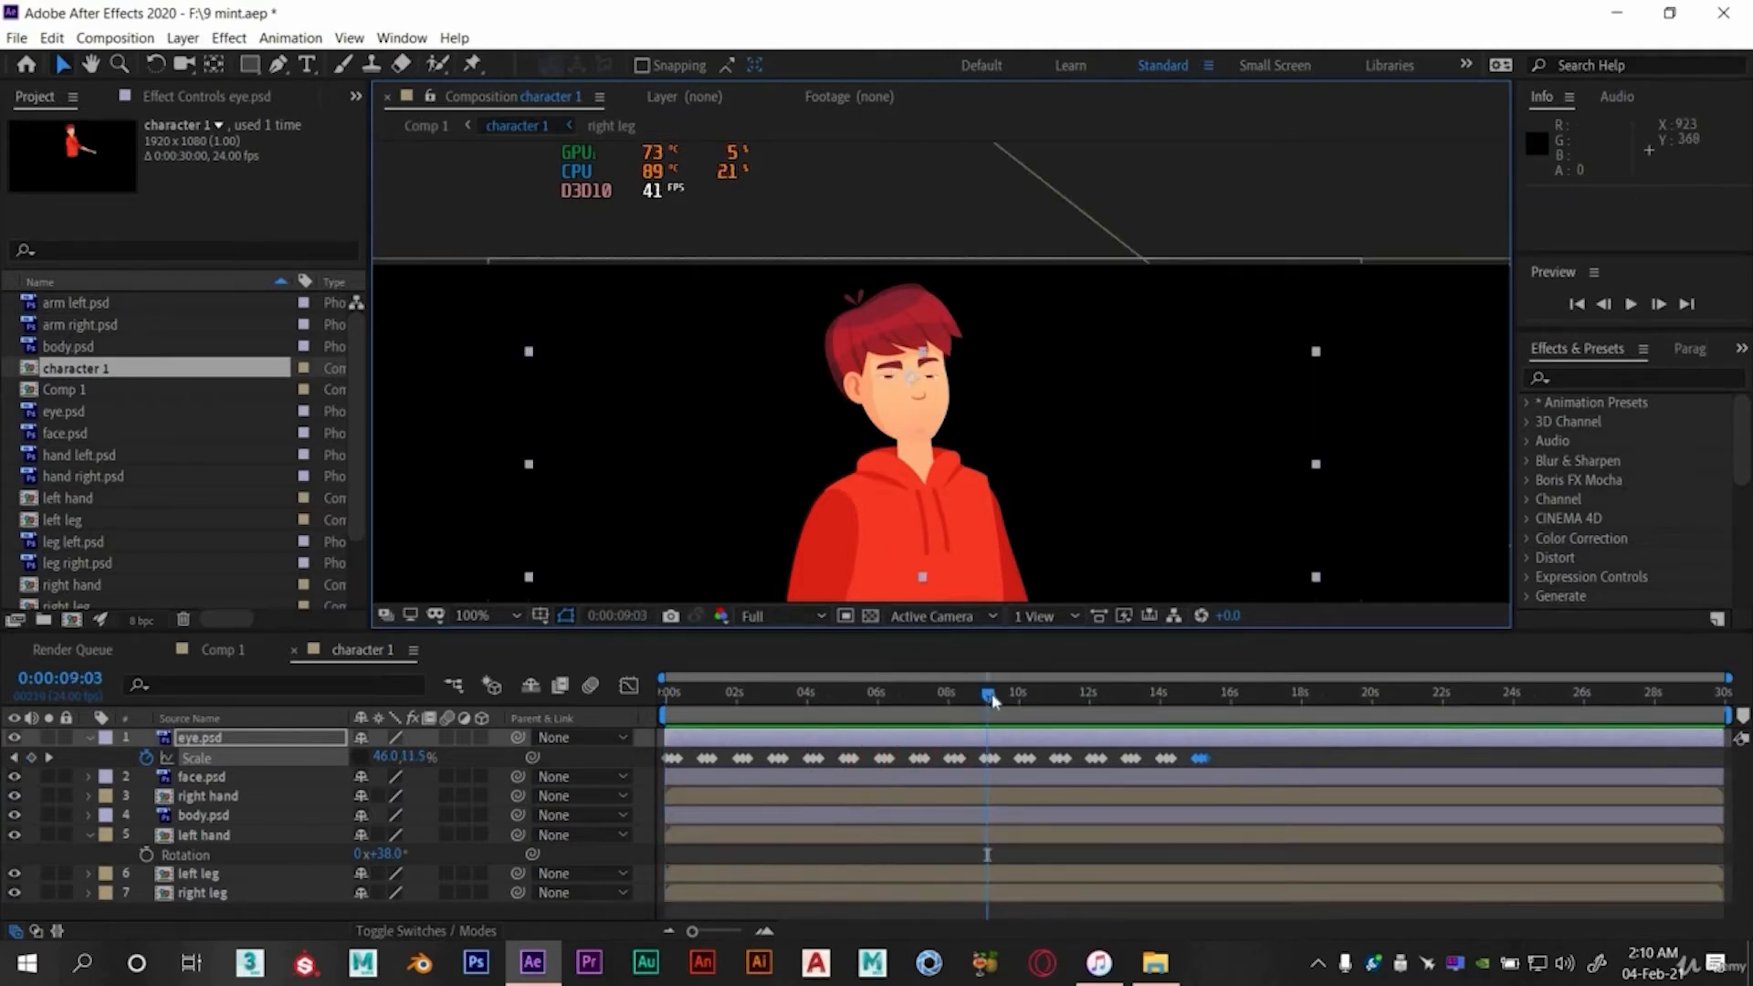
pyautogui.moveTo(807, 709); pyautogui.dragTo(632, 705)
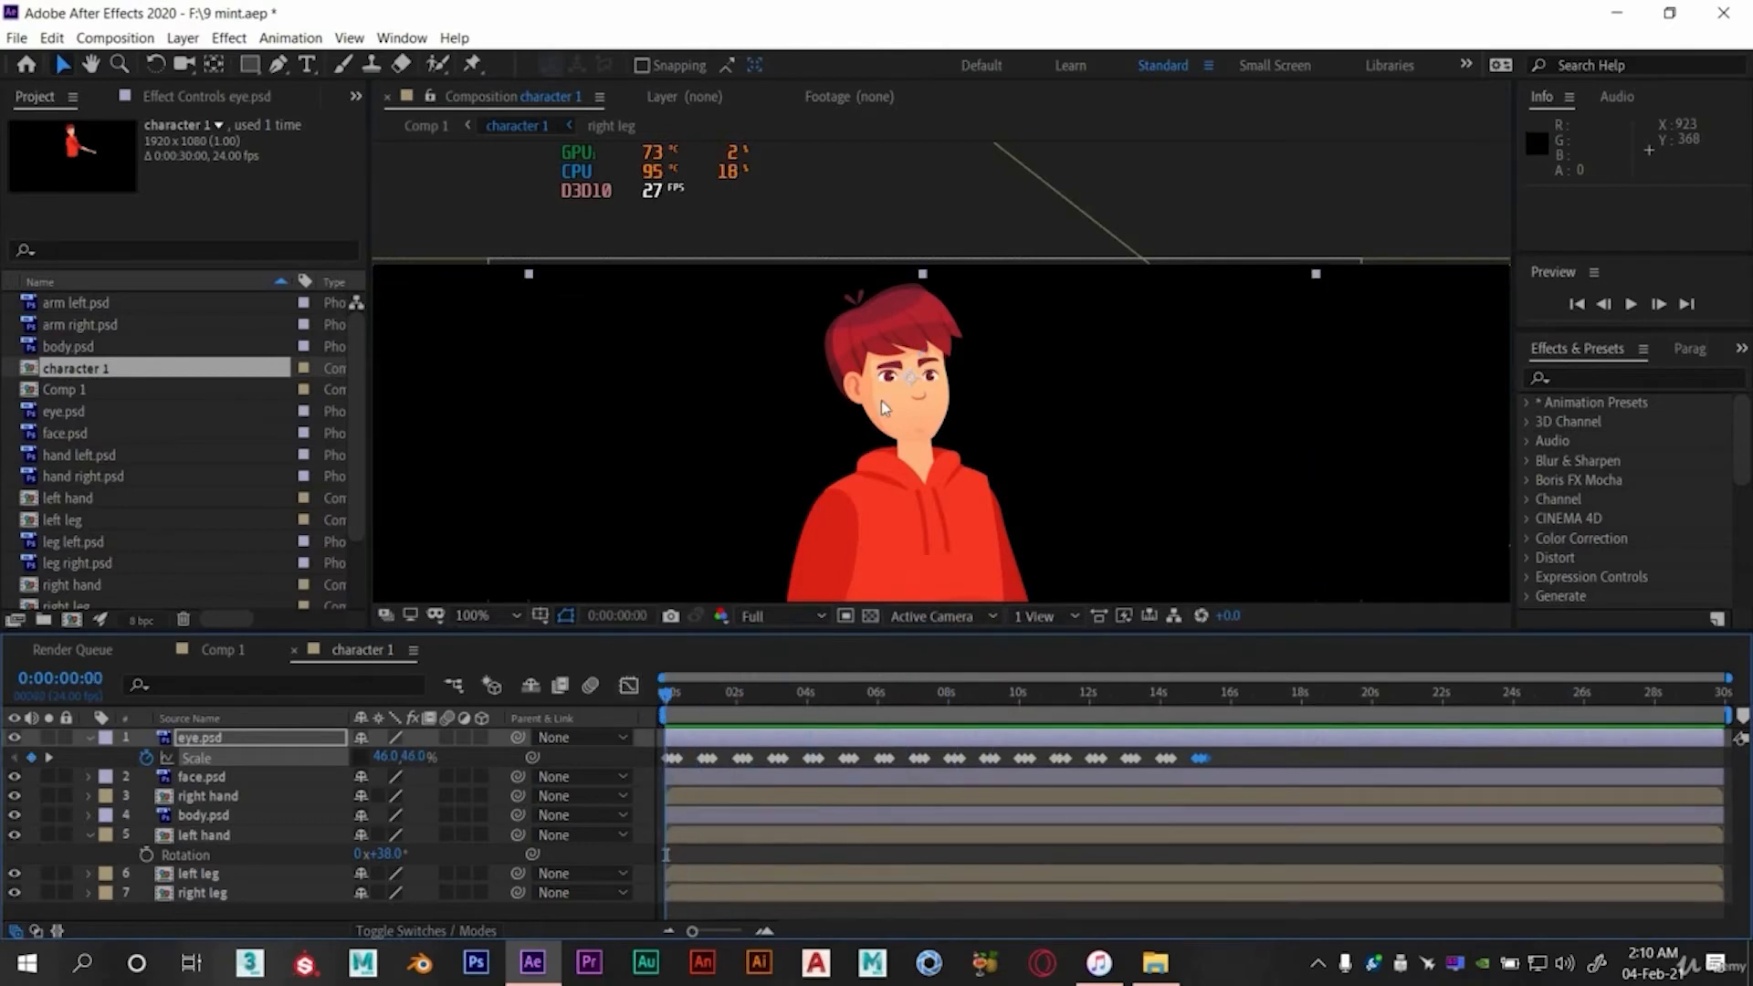
pyautogui.moveTo(849, 511); pyautogui.dragTo(849, 434)
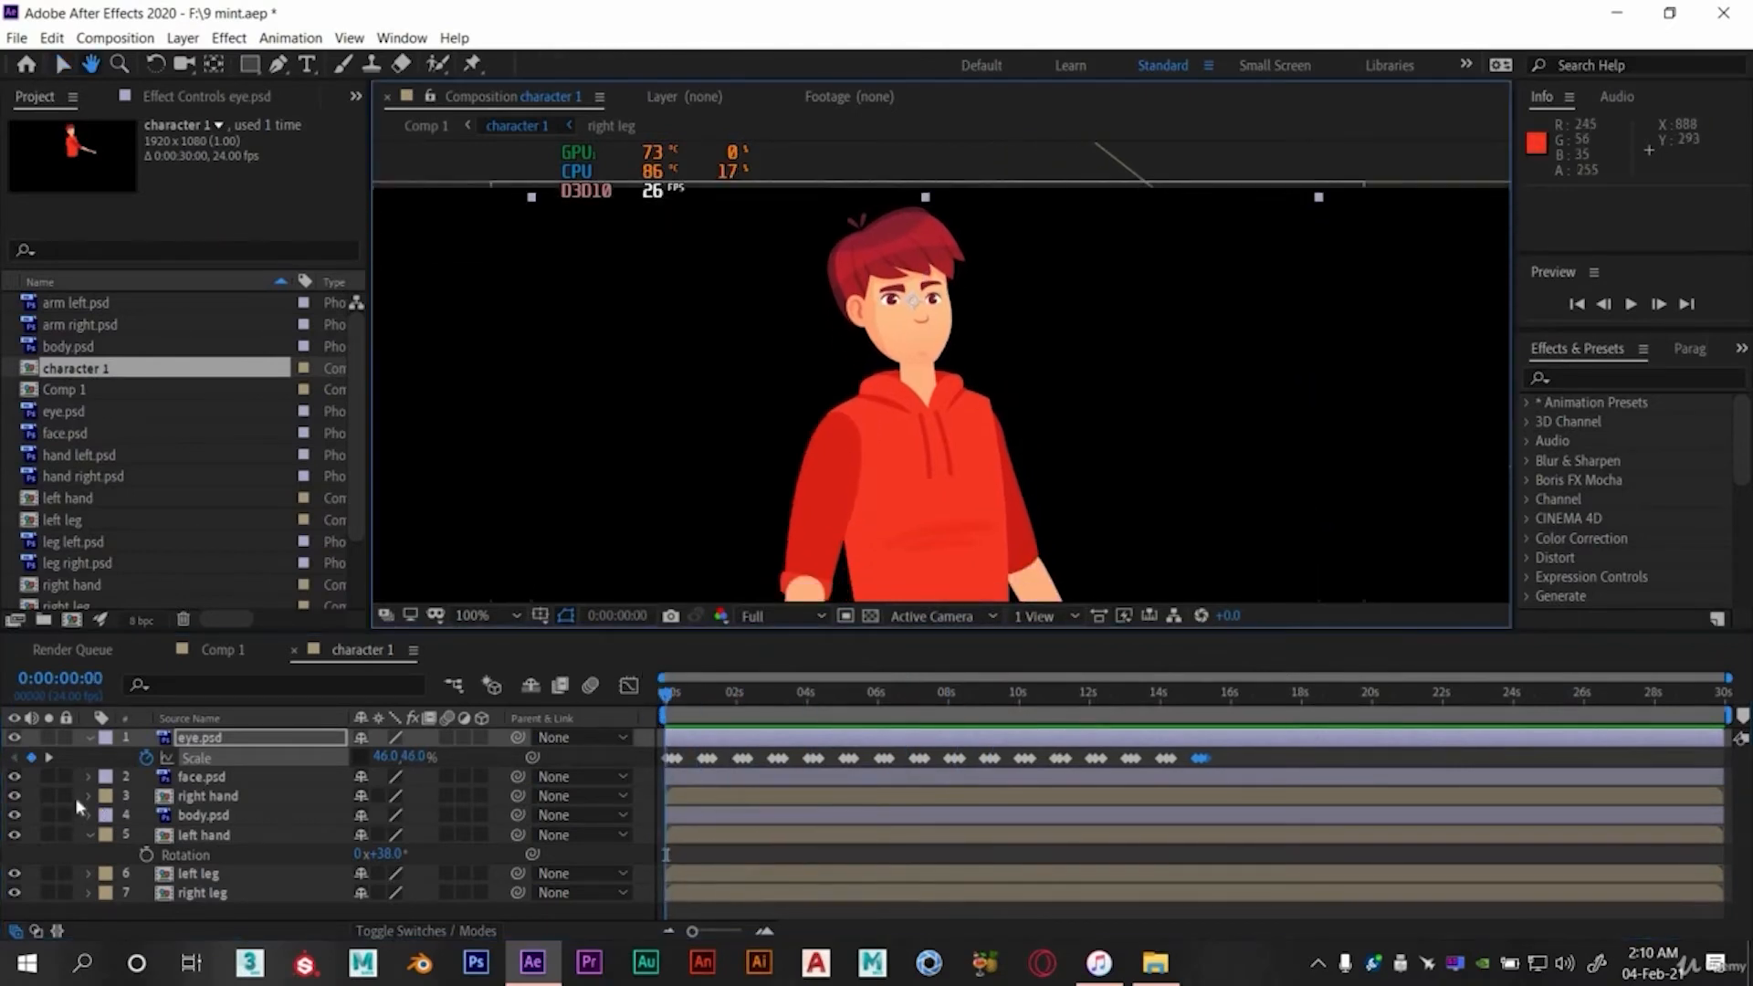
# - Collapse the eye.psd layer, reveal the right hand layer's rotation and start its keyframing at 0:00:00:00 with 0°
pyautogui.click(89, 737)
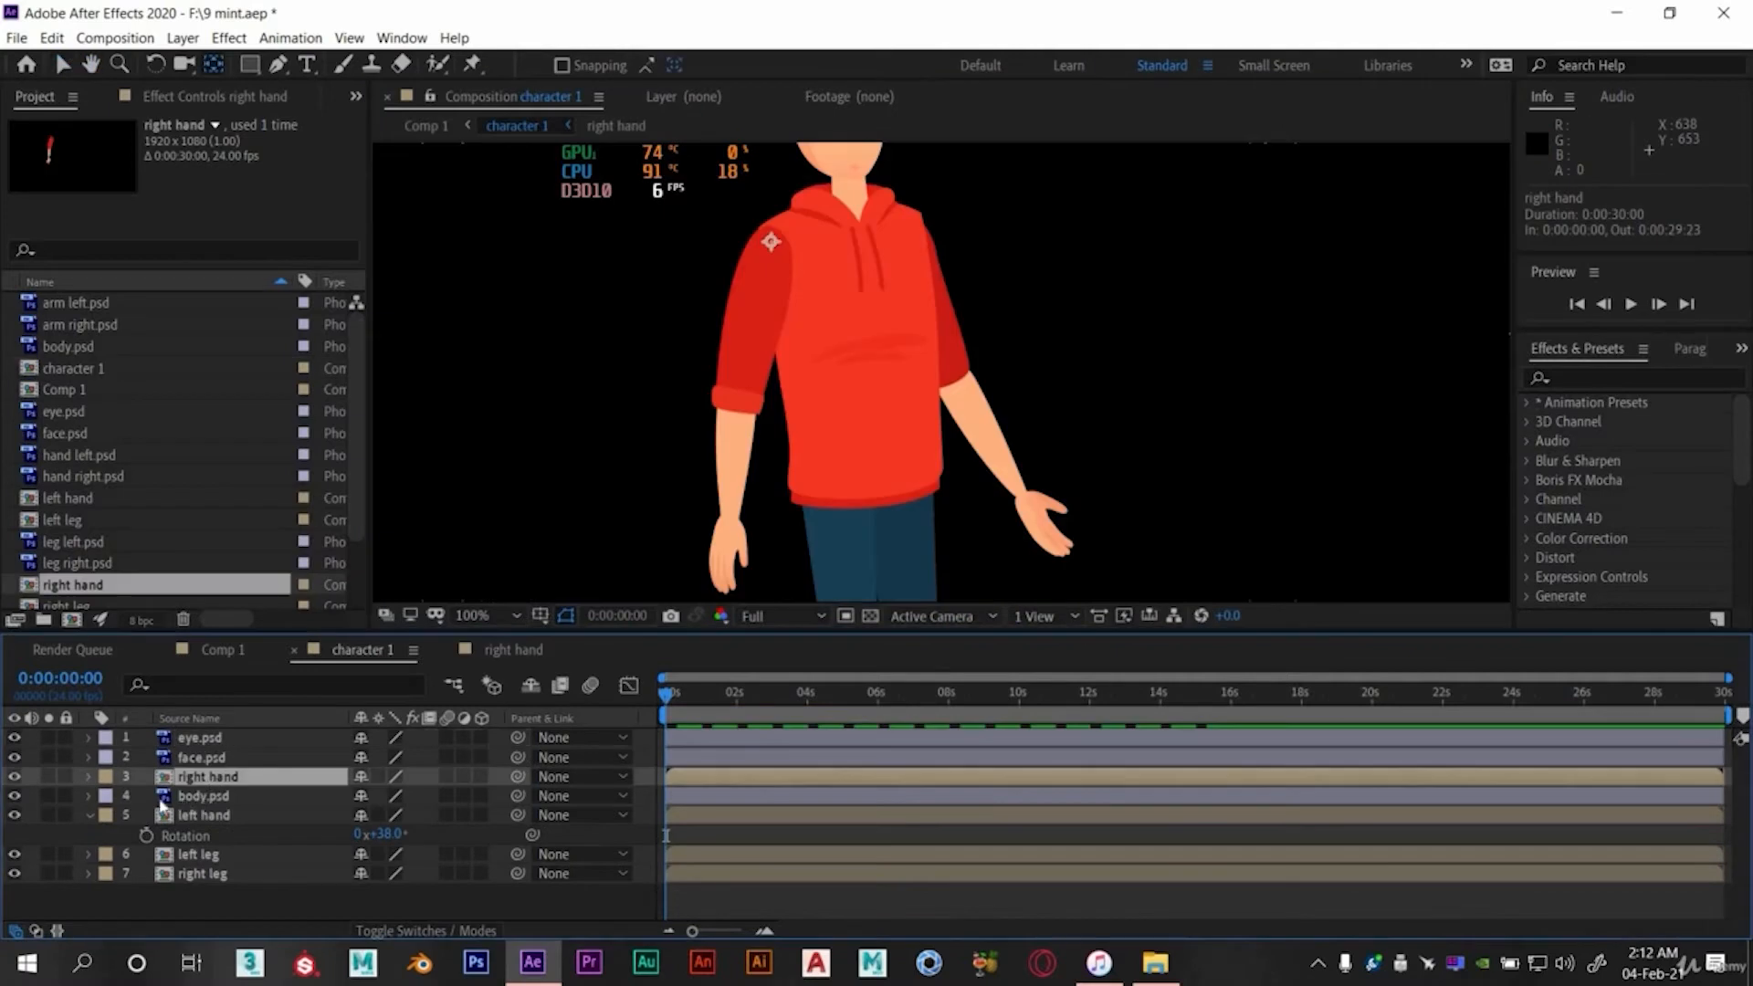
pyautogui.press('r')
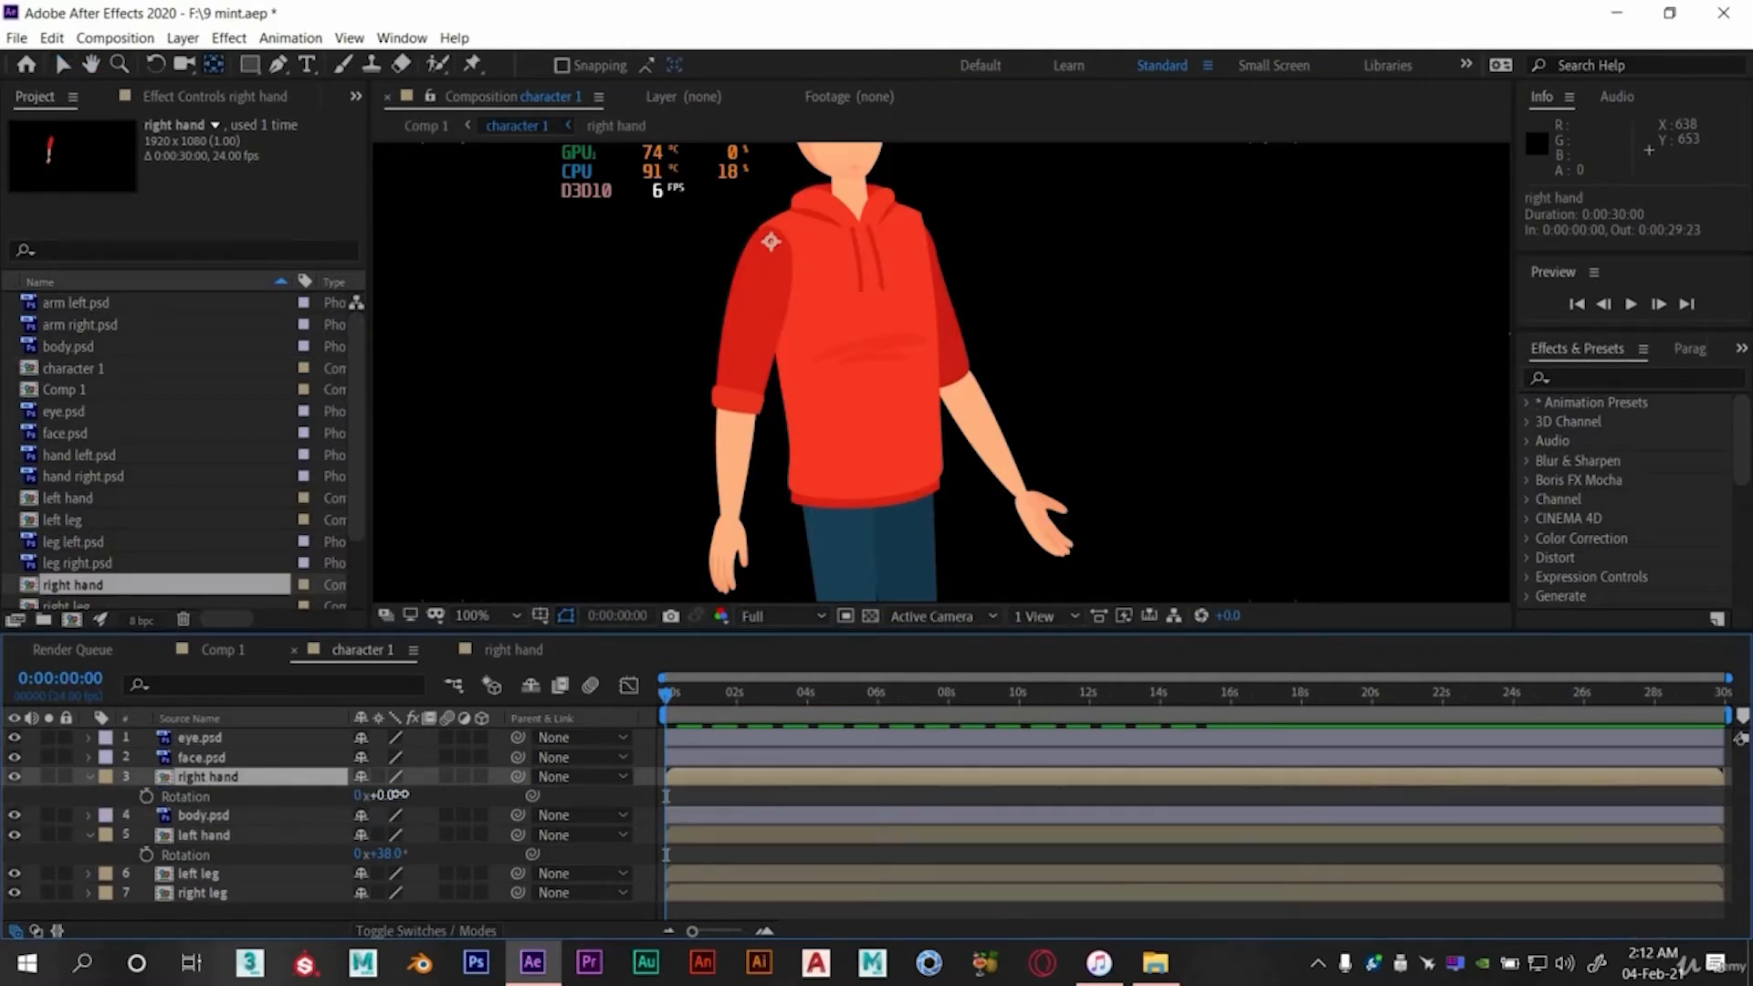
pyautogui.moveTo(399, 794)
pyautogui.mouseDown()
pyautogui.moveTo(361, 794)
pyautogui.moveTo(463, 789)
pyautogui.moveTo(380, 801)
pyautogui.mouseUp()
pyautogui.hotkey('ctrl', 'z')
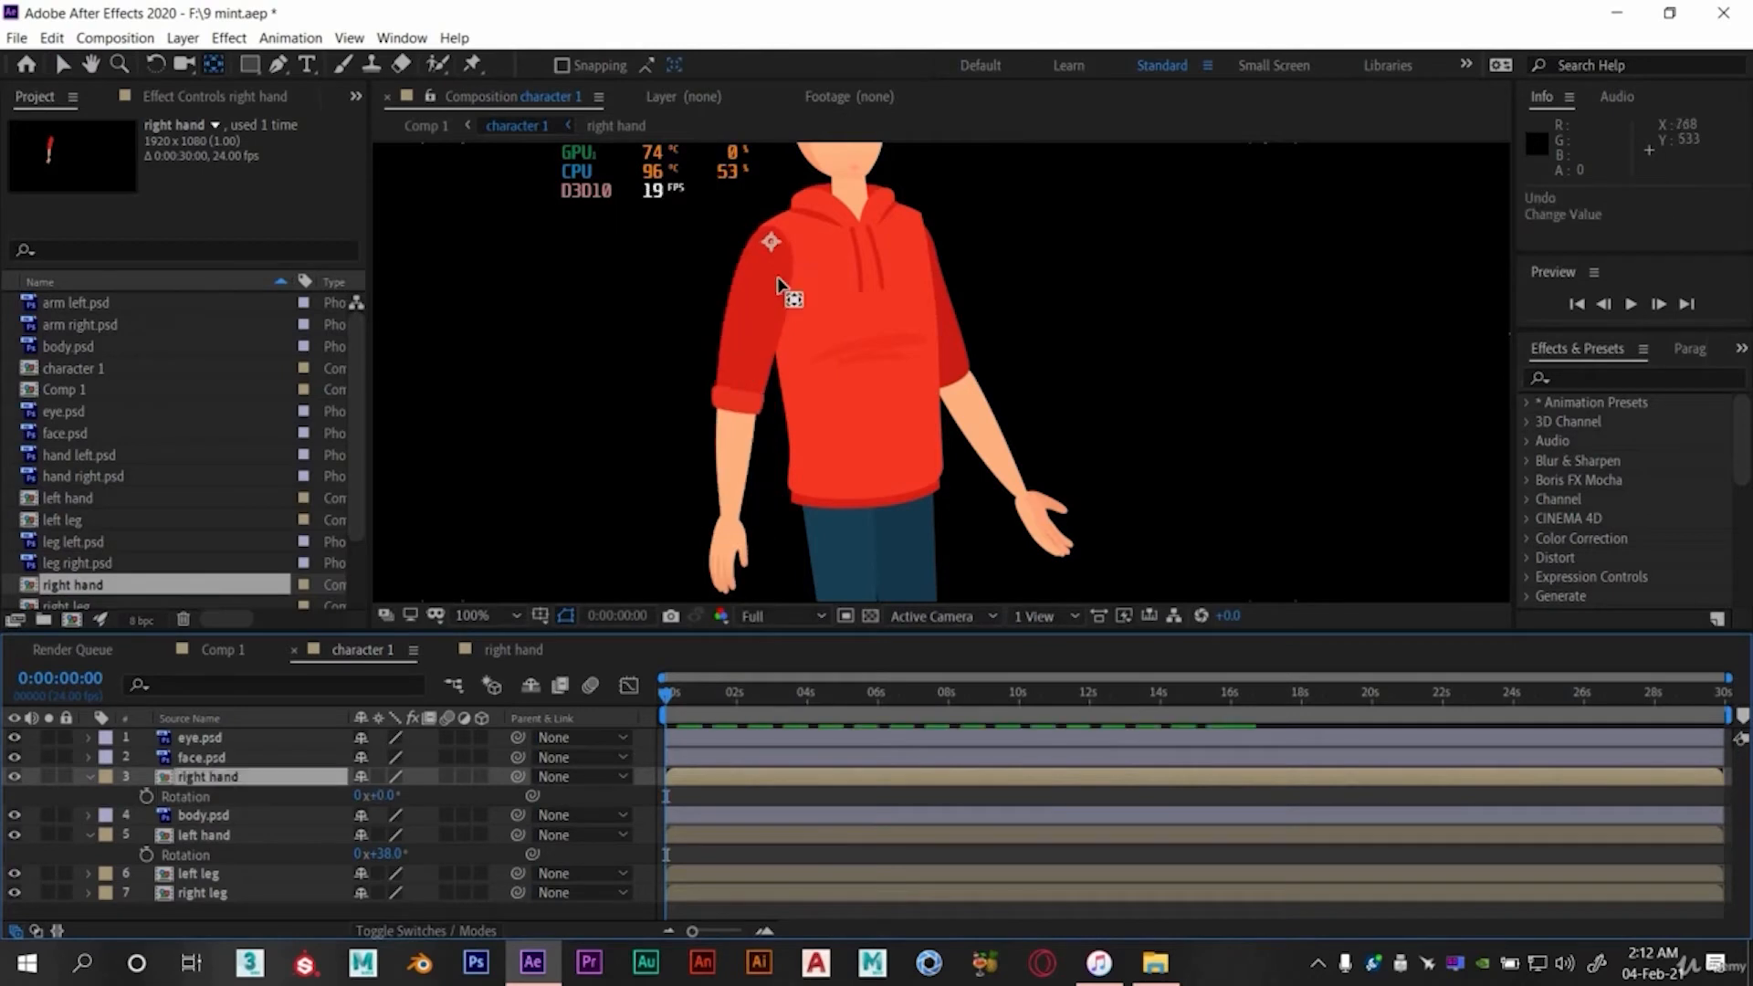
pyautogui.click(147, 797)
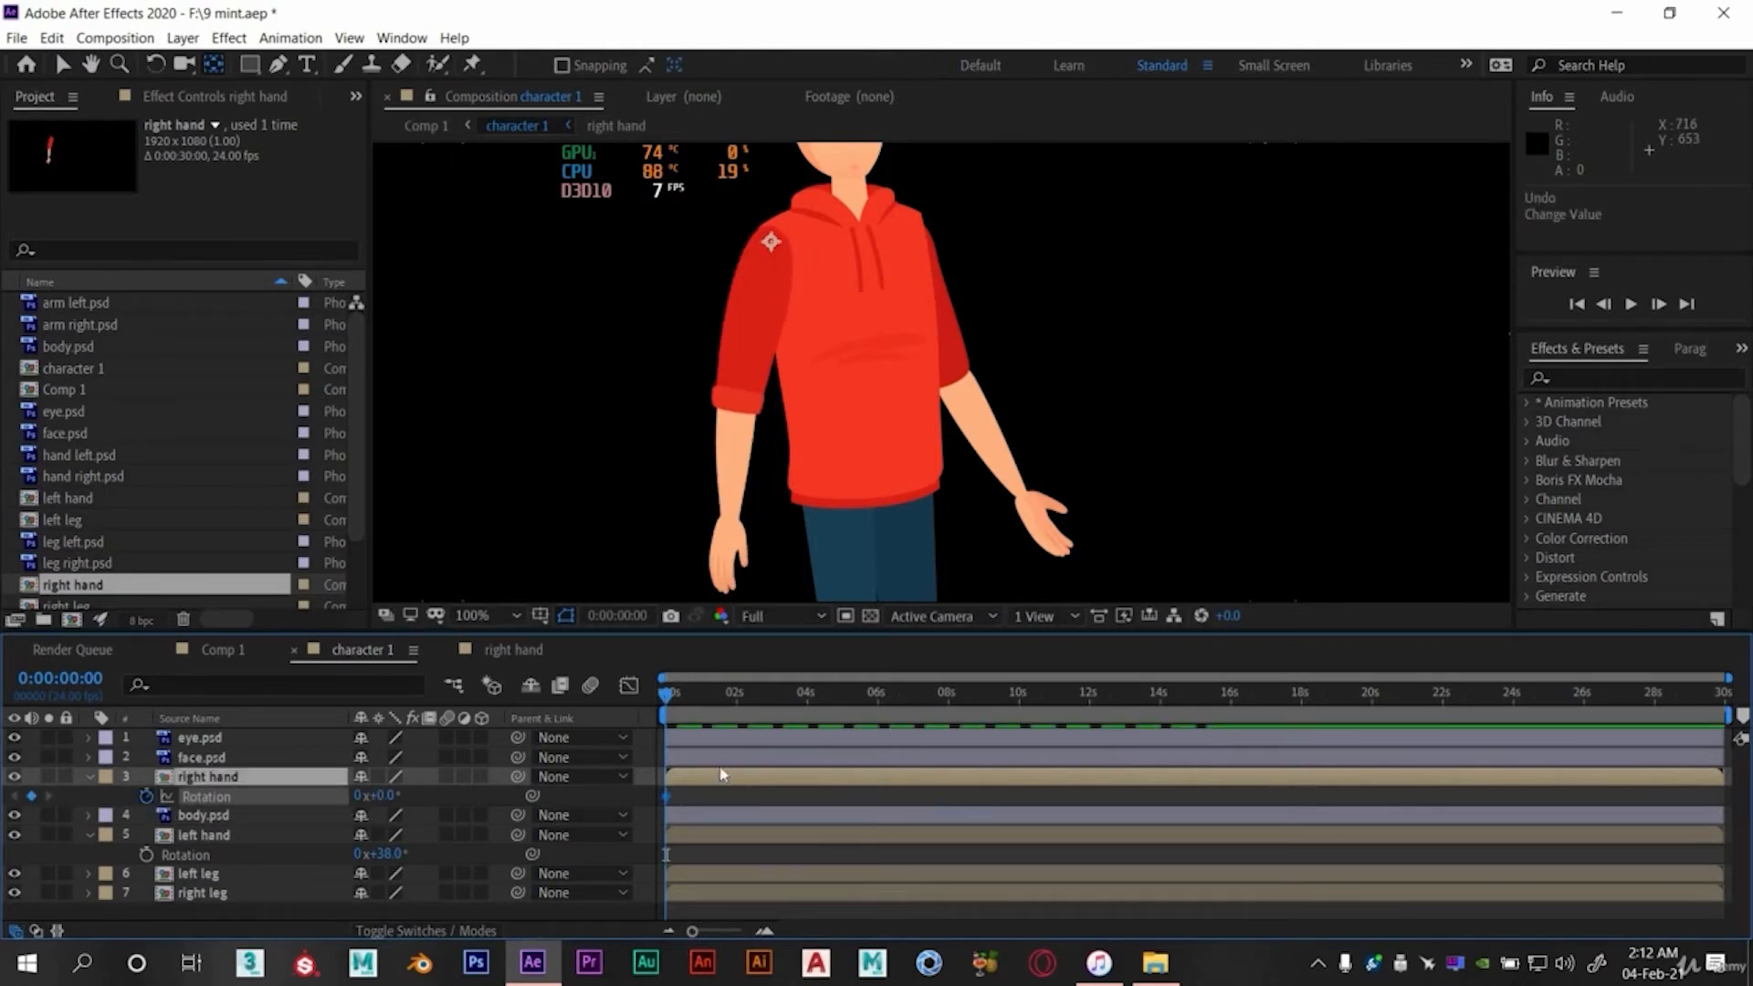
# - Keyframe the right hand layer's rotation at 15° at 0:00:02:00 and preview the arm swing
pyautogui.click(714, 703)
pyautogui.click(738, 700)
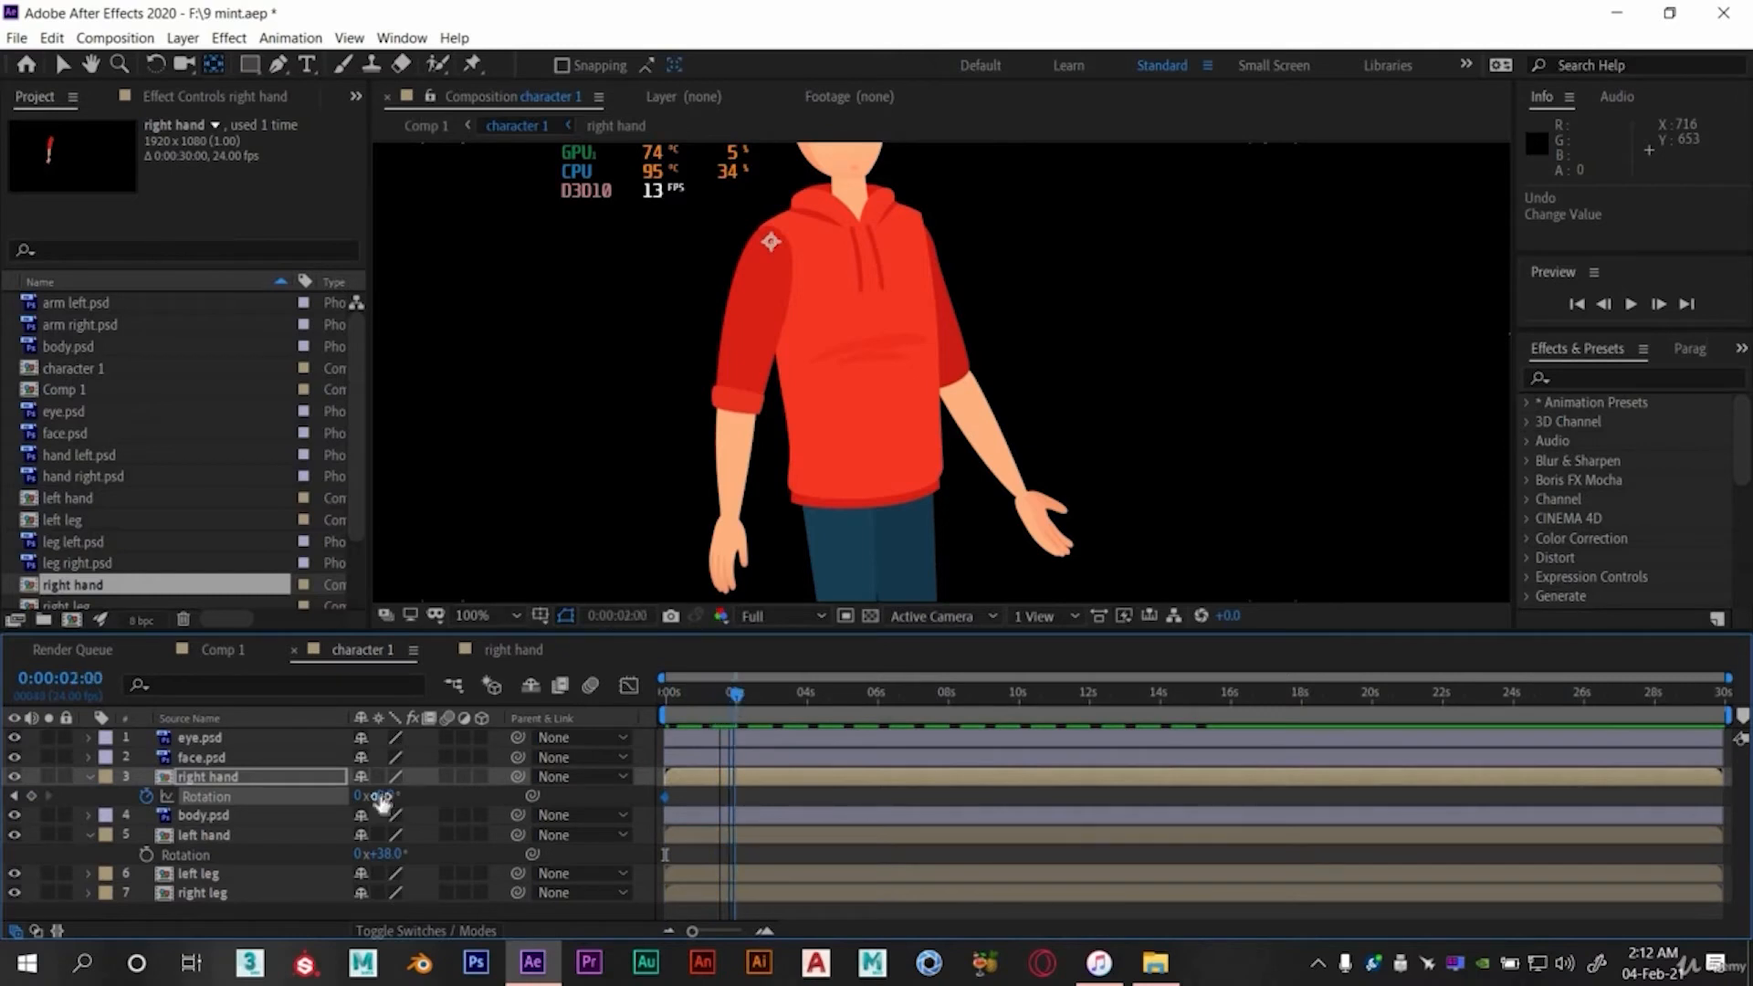
pyautogui.moveTo(386, 796)
pyautogui.mouseDown()
pyautogui.moveTo(359, 797)
pyautogui.moveTo(399, 798)
pyautogui.mouseUp()
pyautogui.click(667, 692)
pyautogui.press('space')
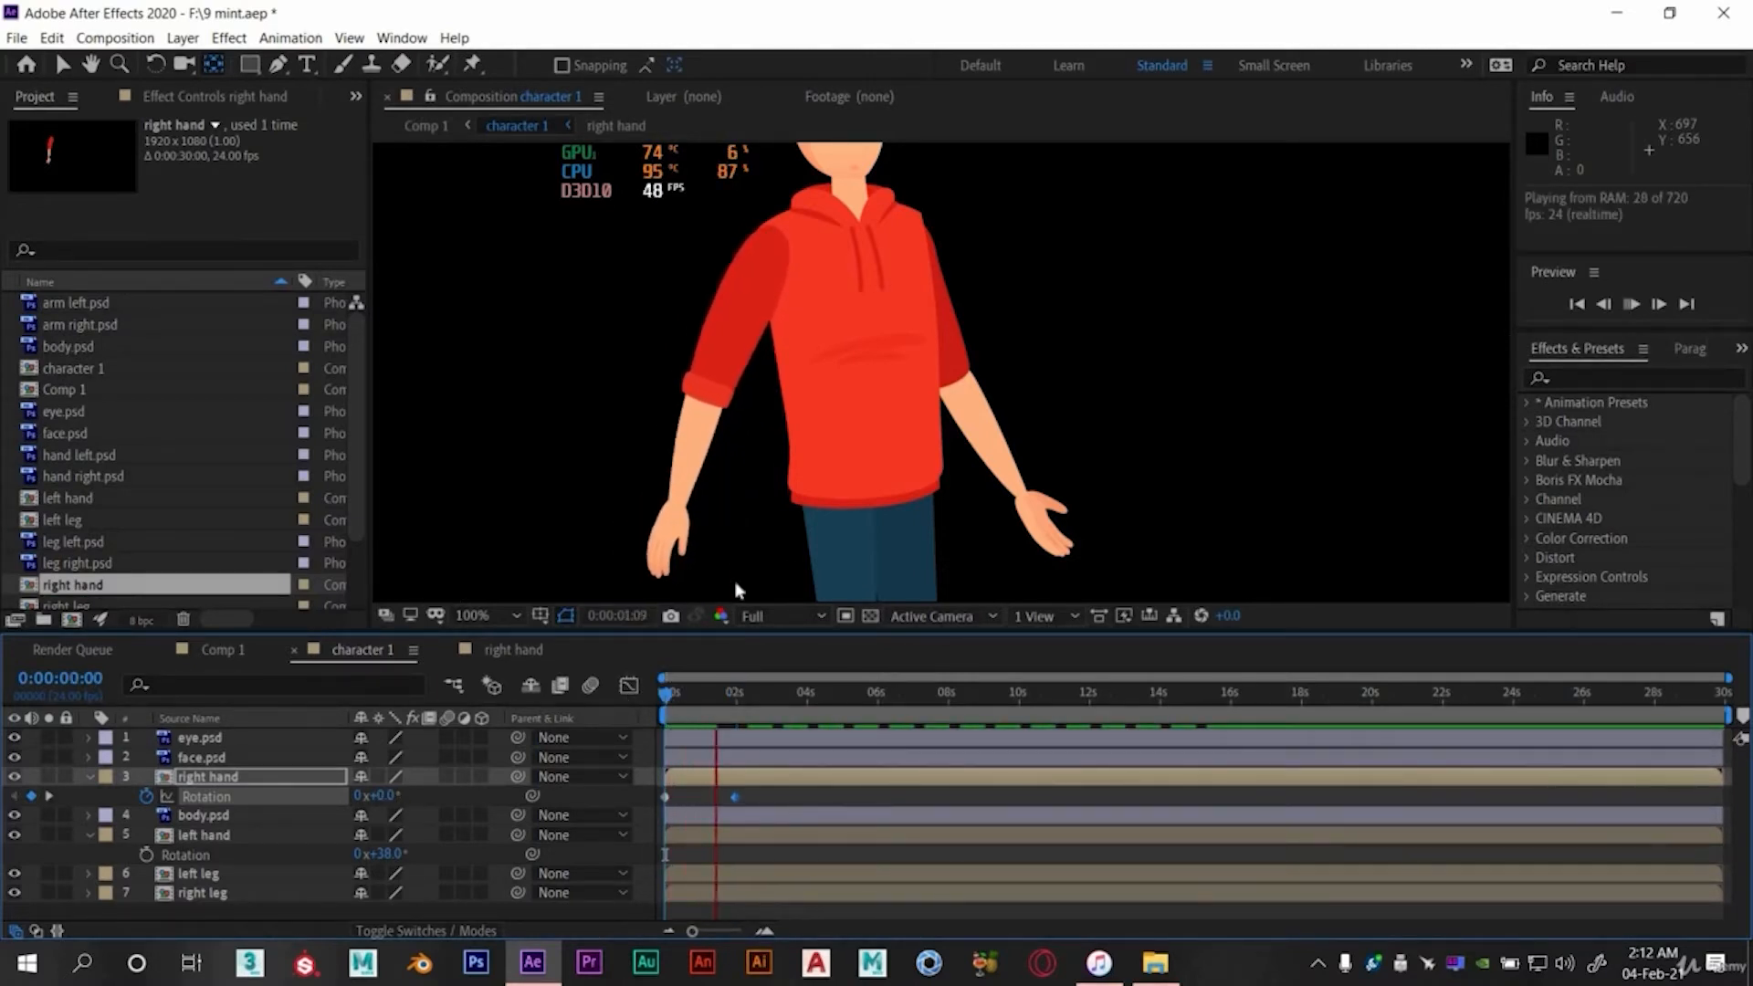
pyautogui.press('space')
# - Keyframe the right hand layer's rotation at -9° at 0:00:04:02 and preview the back-and-forth swing
pyautogui.click(809, 693)
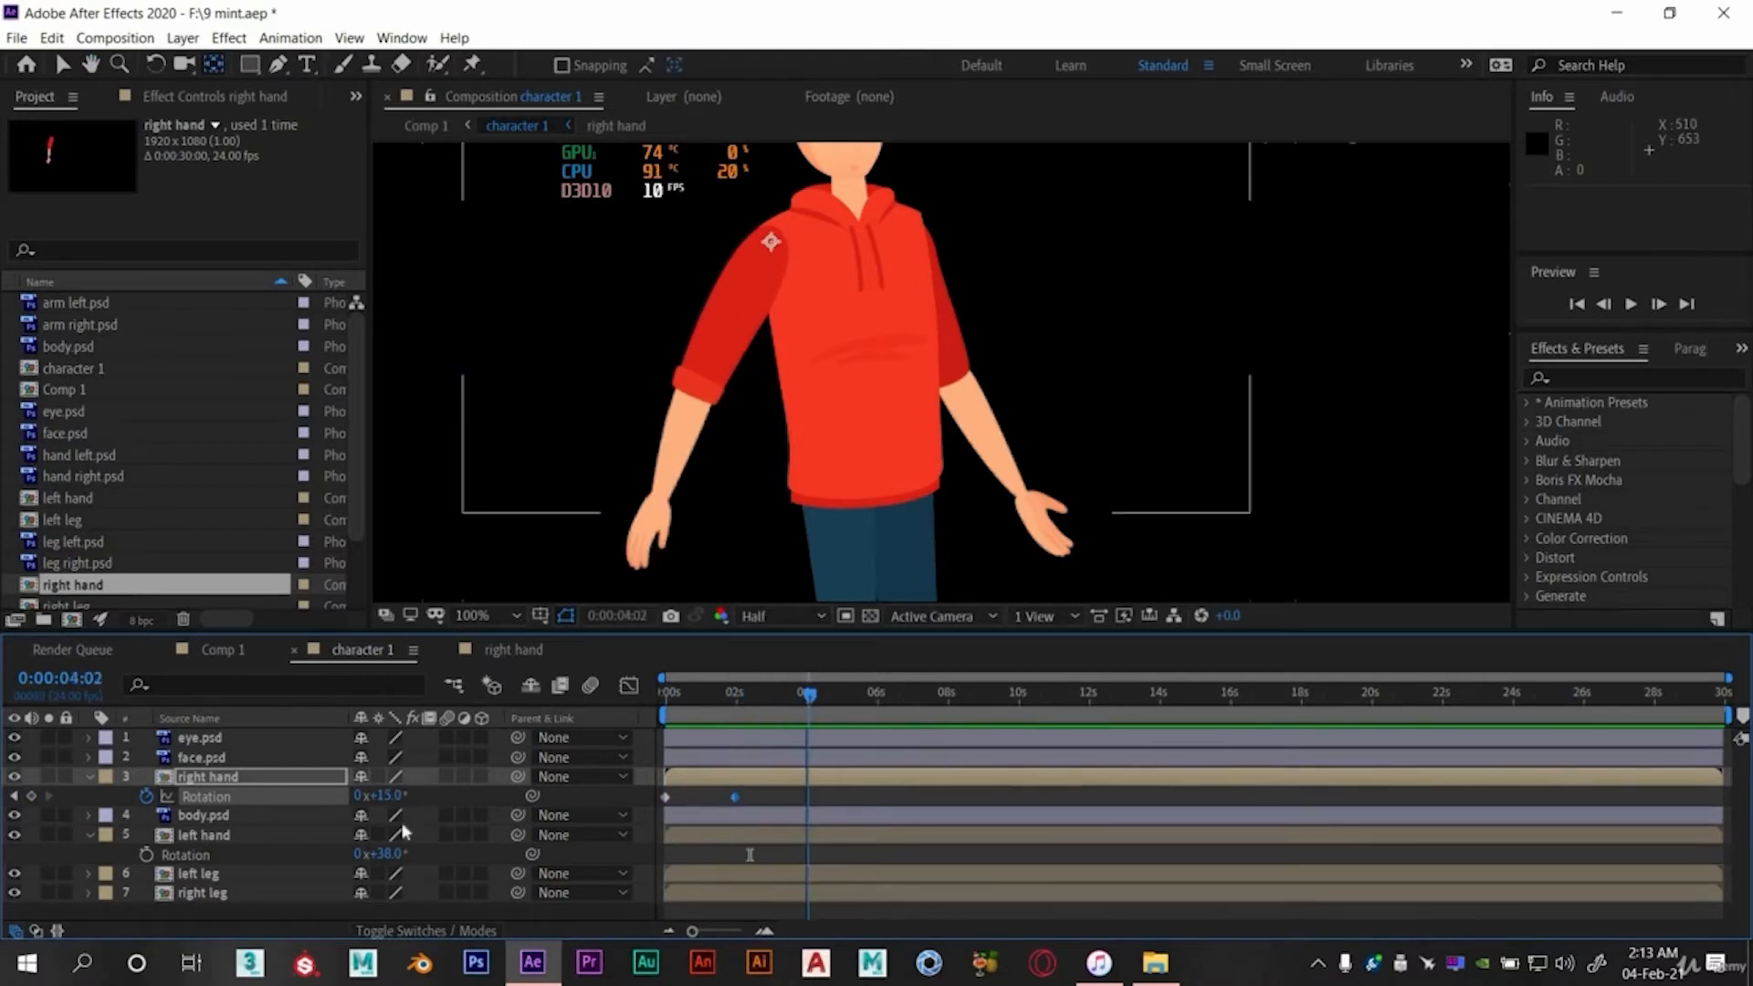
pyautogui.moveTo(385, 795); pyautogui.dragTo(361, 795)
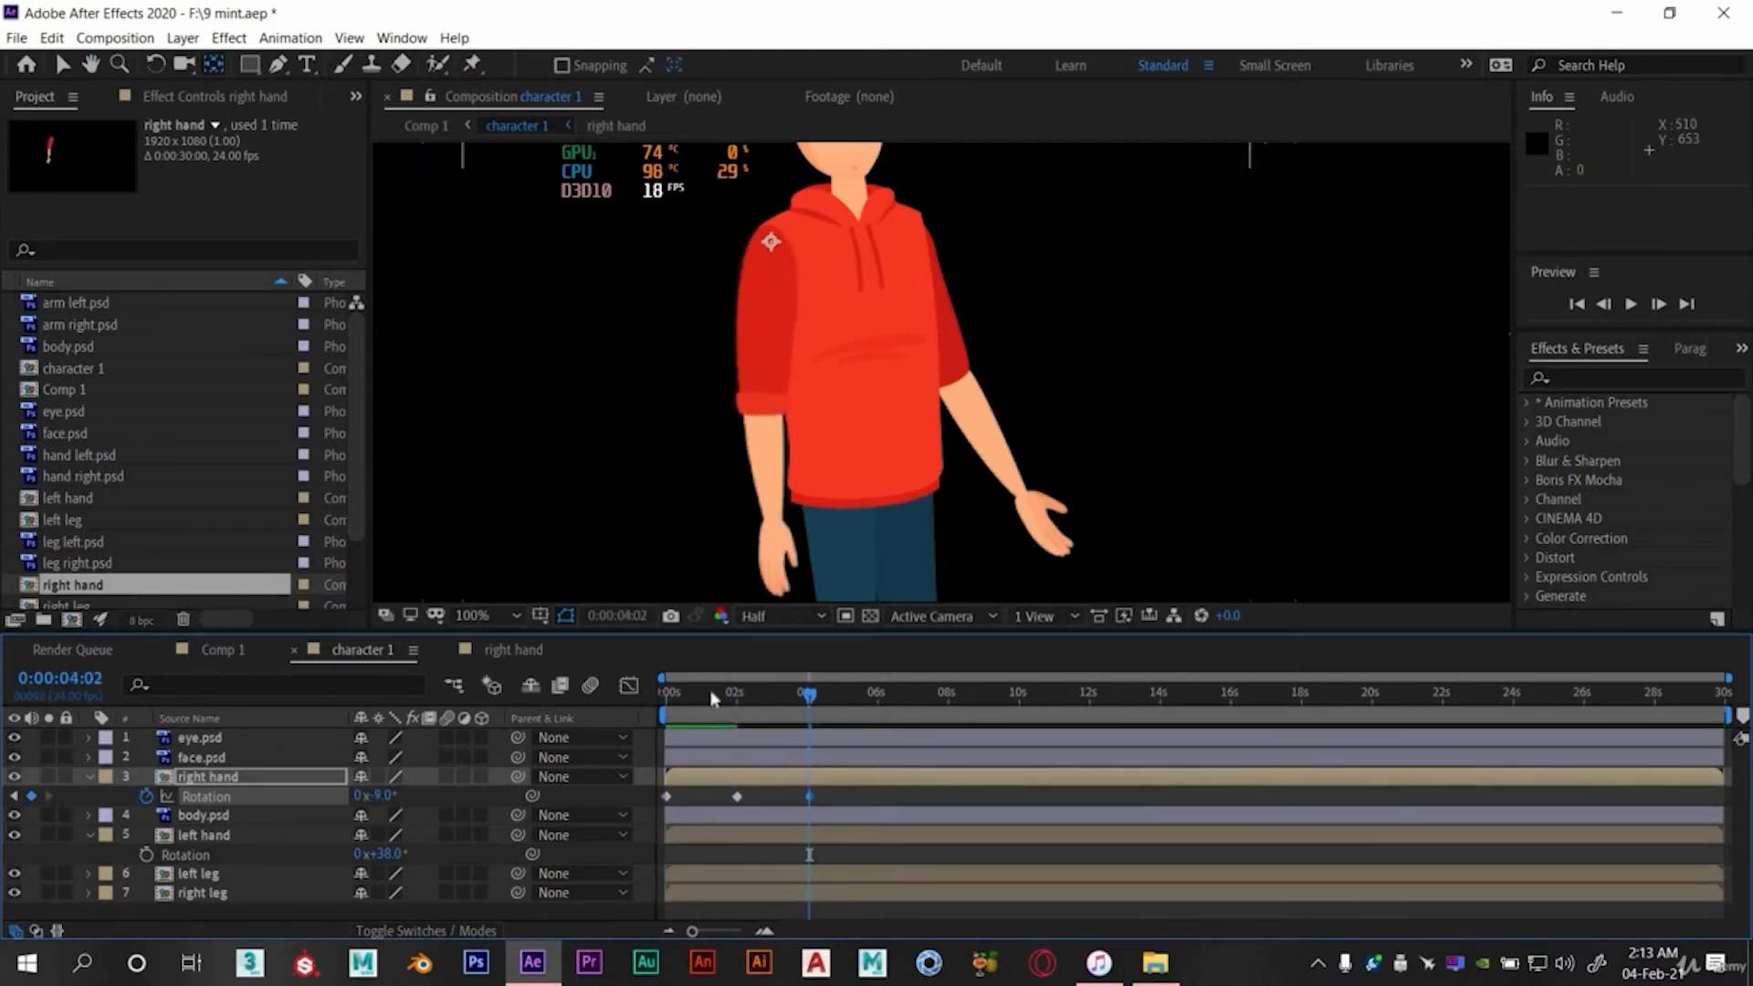
pyautogui.press('Home')
pyautogui.press('space')
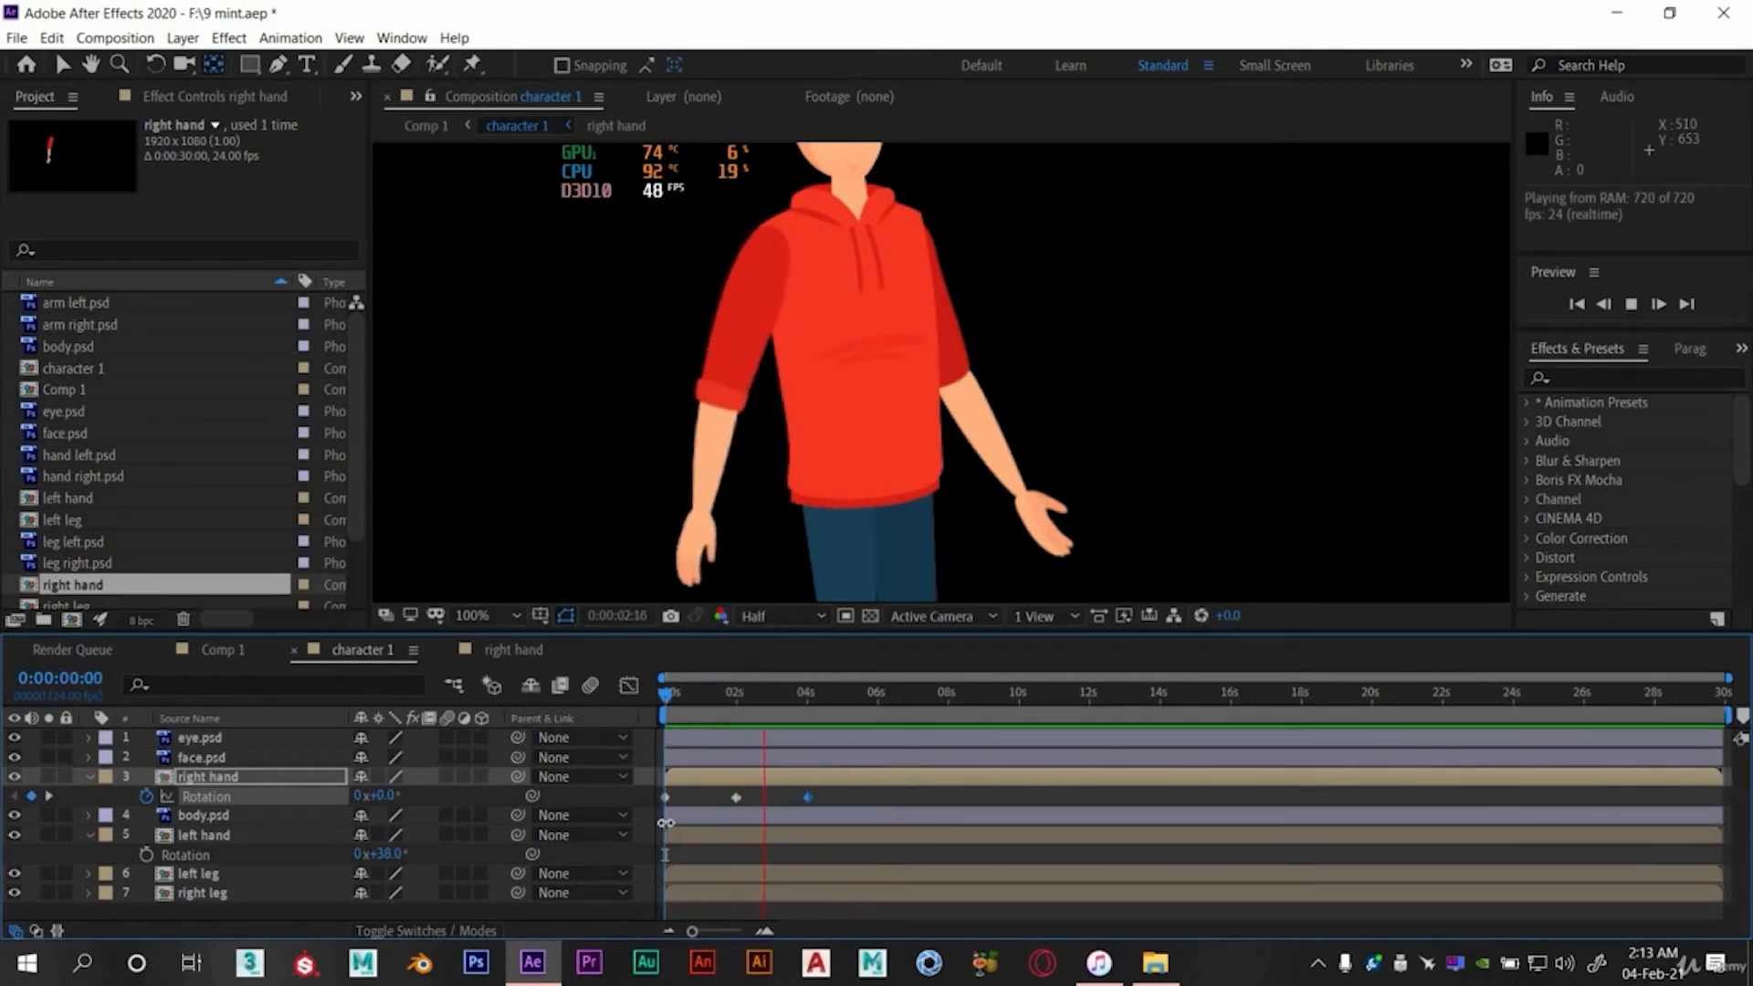
pyautogui.press('space')
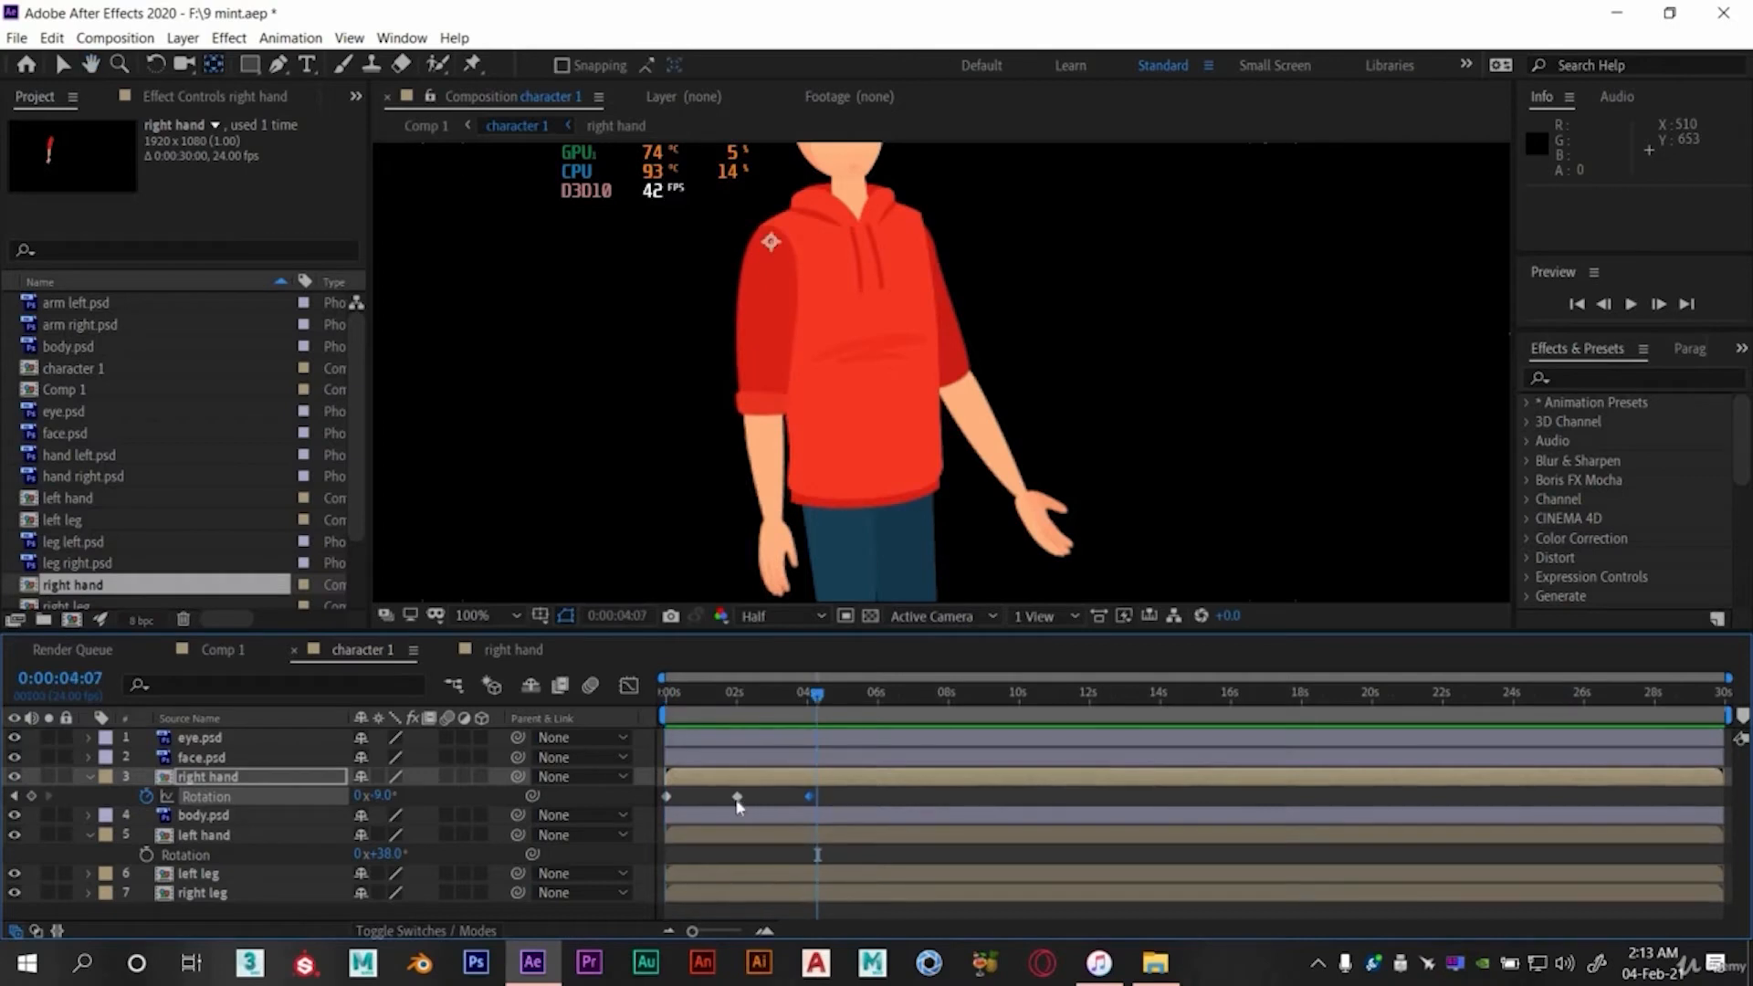
# - Speed up the arm swing by moving the 15° keyframe to about 1 second and the -9° keyframe just past 2 seconds, and preview it
pyautogui.moveTo(809, 797); pyautogui.dragTo(756, 801)
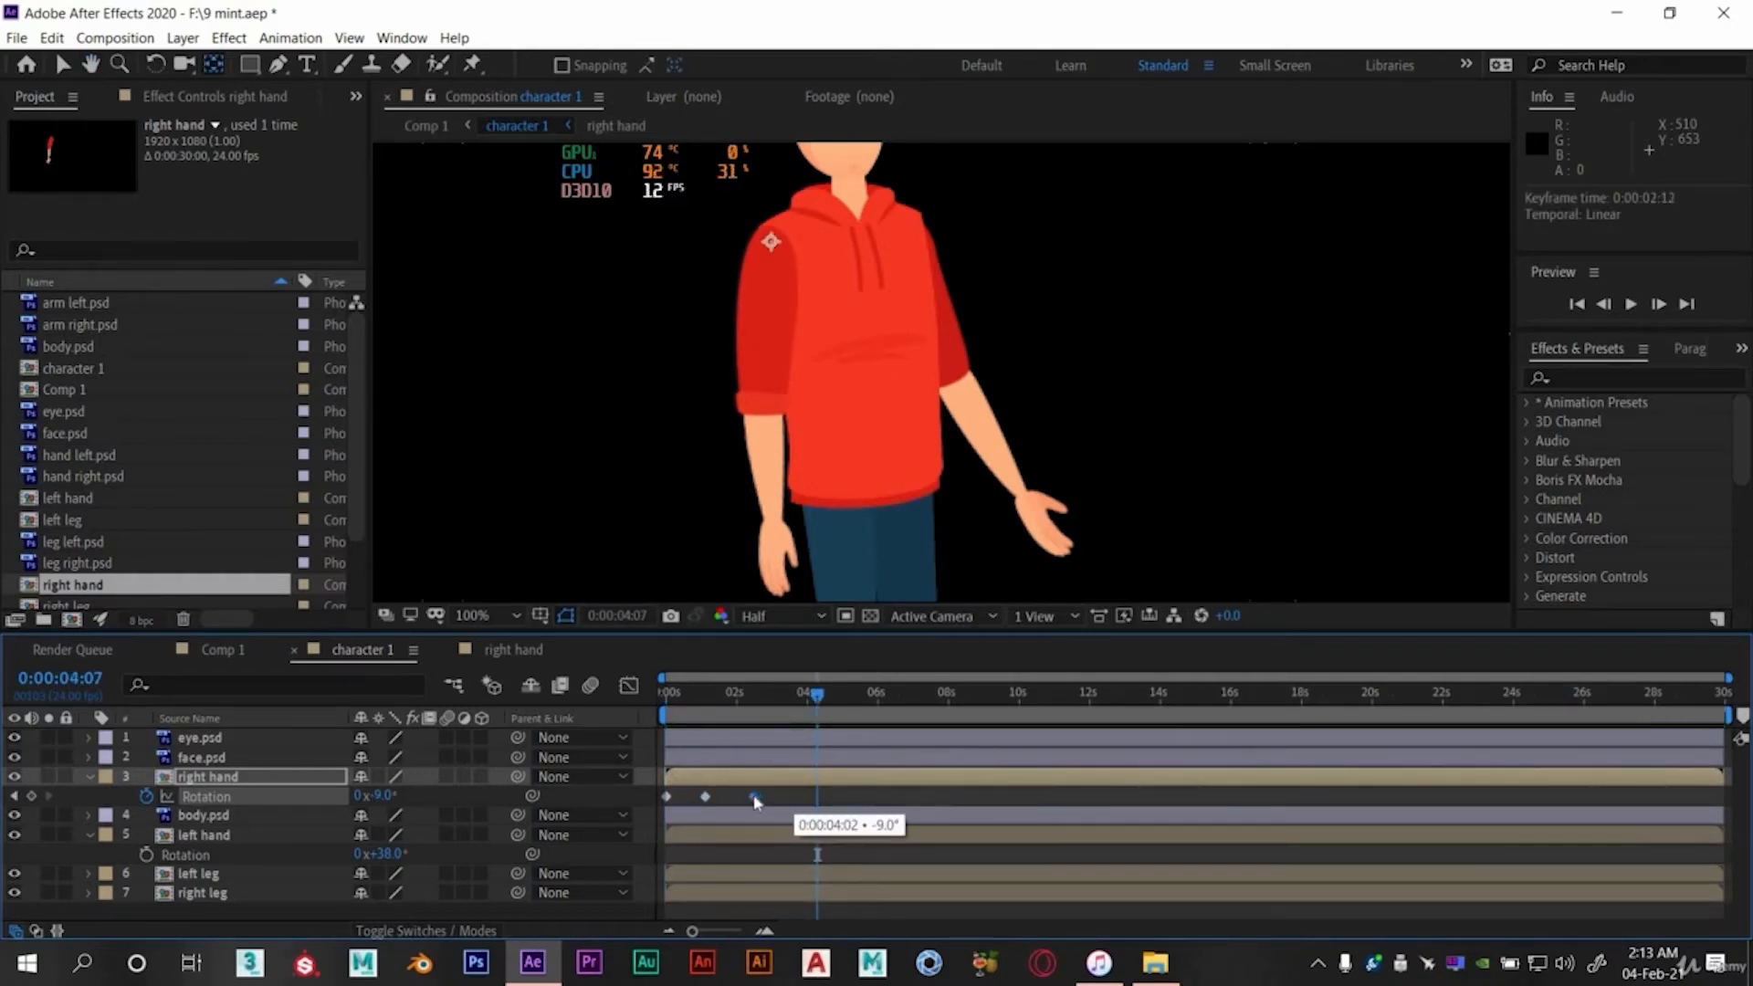
pyautogui.click(679, 695)
pyautogui.press('space')
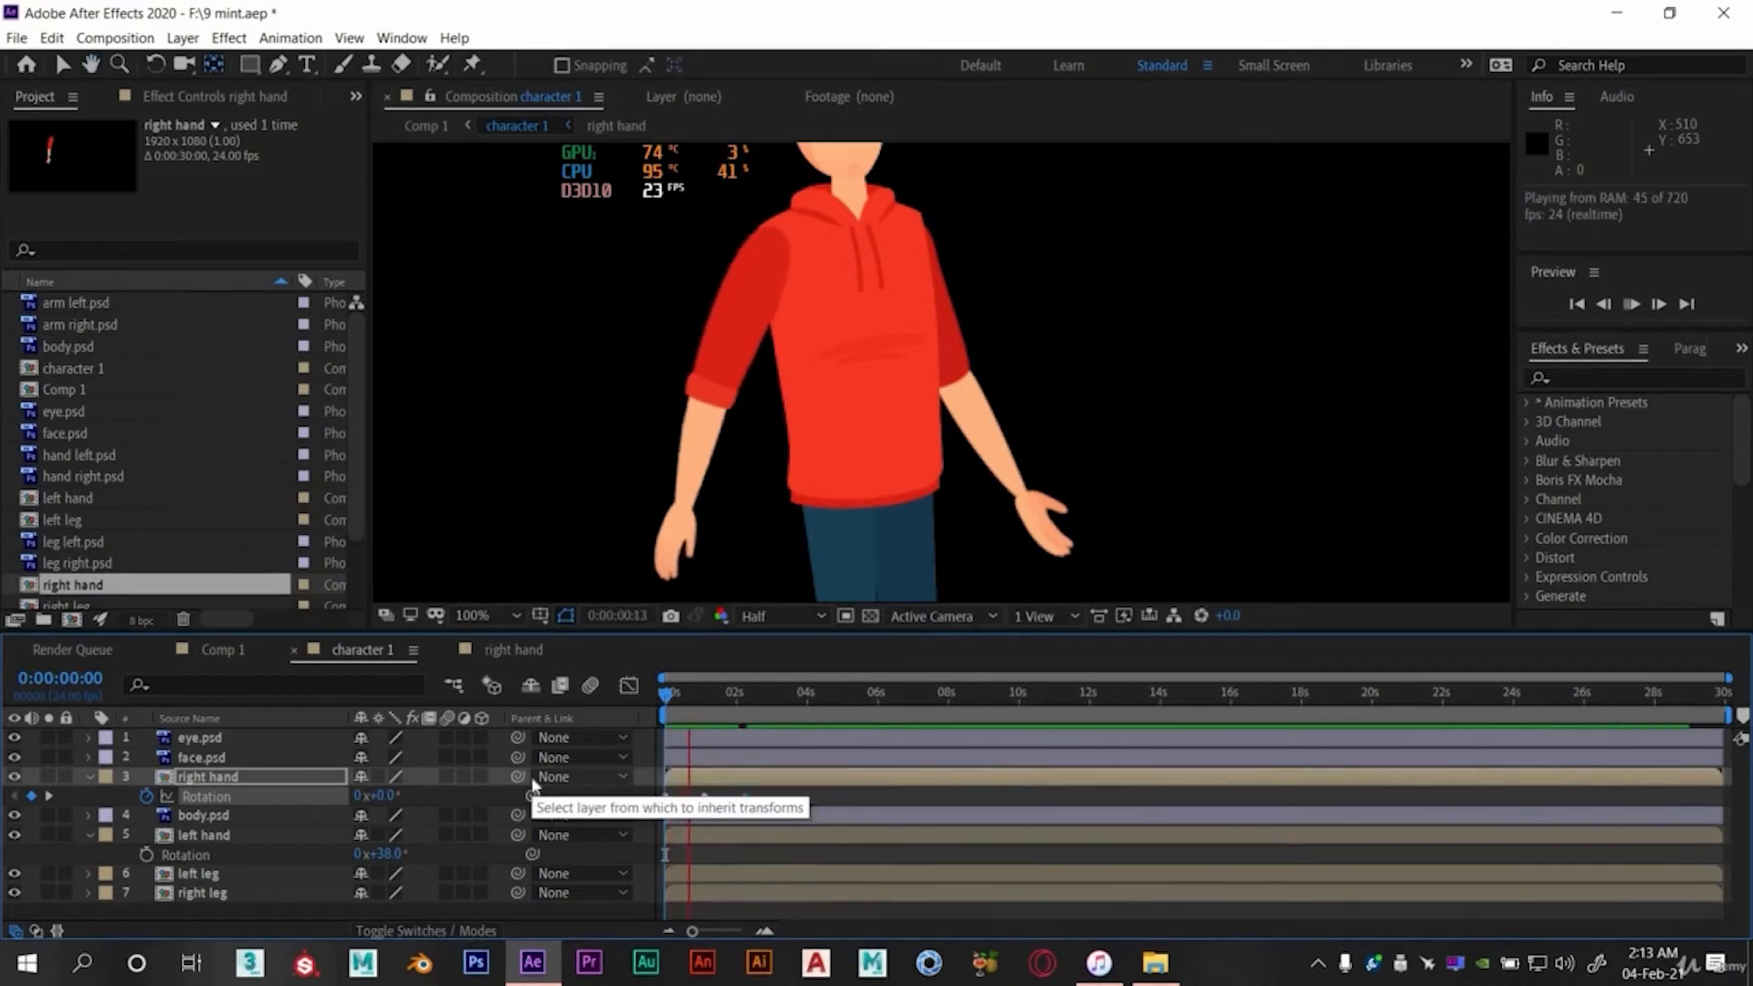
# - Repeat the arm swing by copying the right hand layer's 0° and 15° rotation keyframes to 0:00:03:08, 0:00:05:09 and 0:00:07:13, and preview it
pyautogui.click(782, 692)
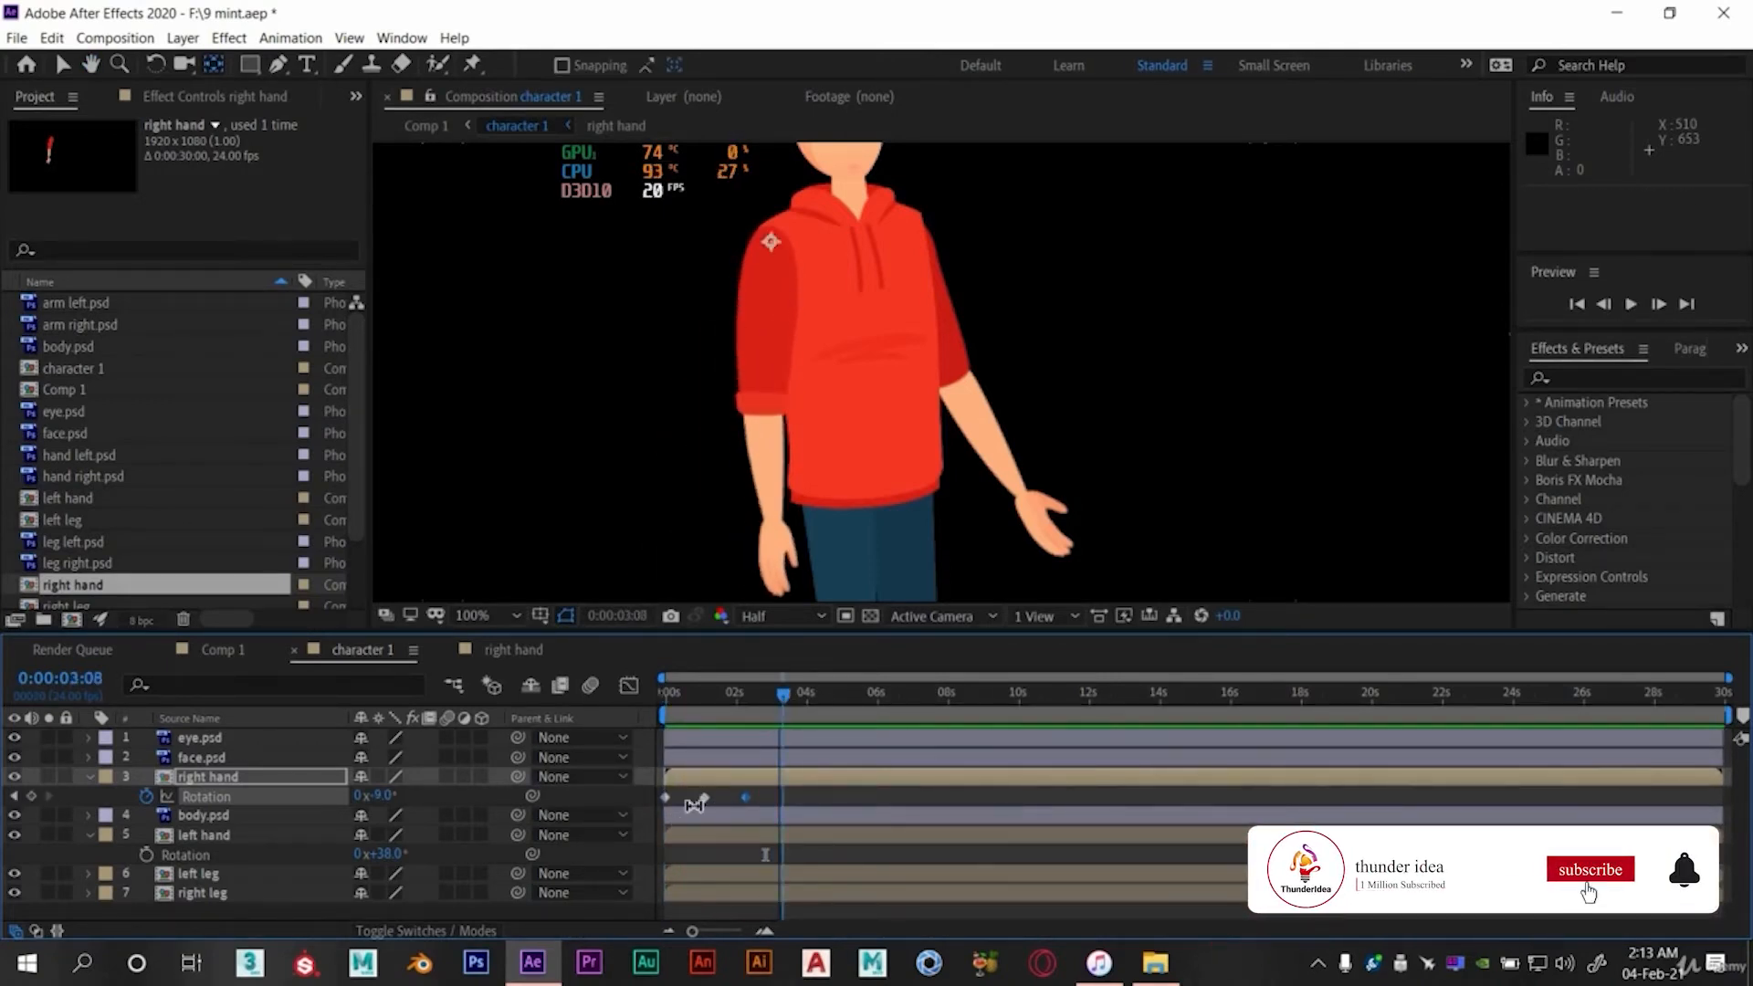
pyautogui.moveTo(655, 816); pyautogui.dragTo(655, 818)
pyautogui.hotkey('ctrl', 'c')
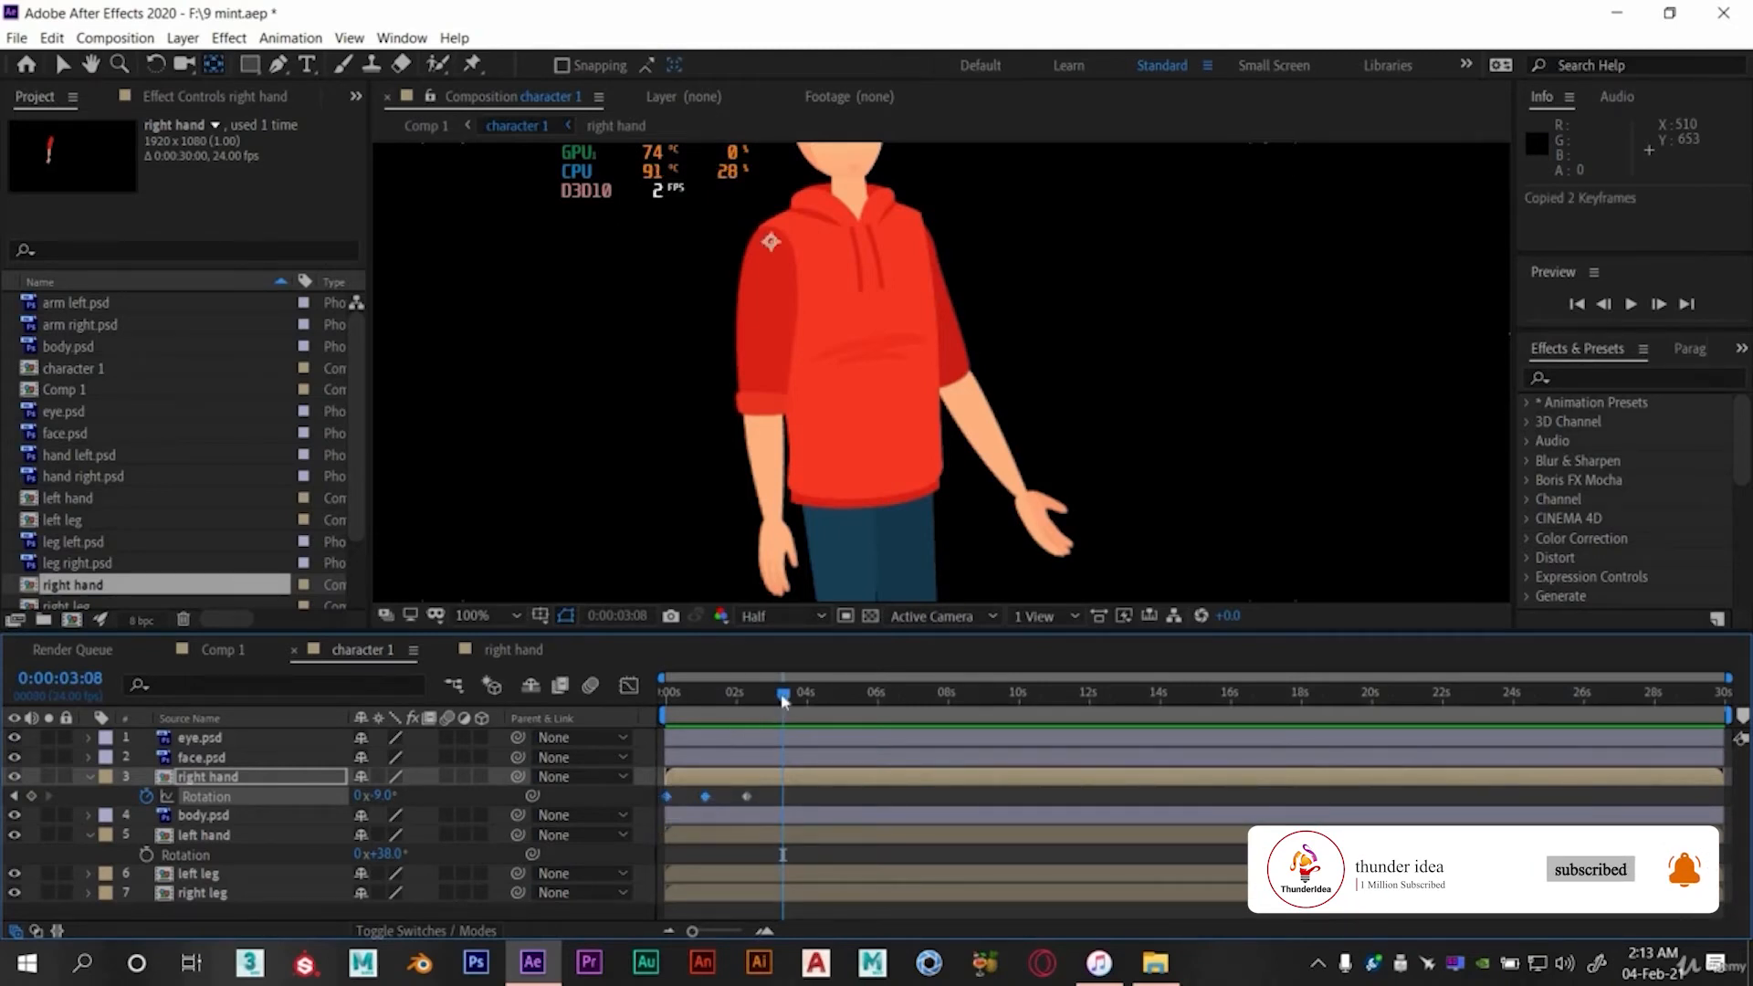
pyautogui.hotkey('ctrl', 'v')
pyautogui.click(857, 691)
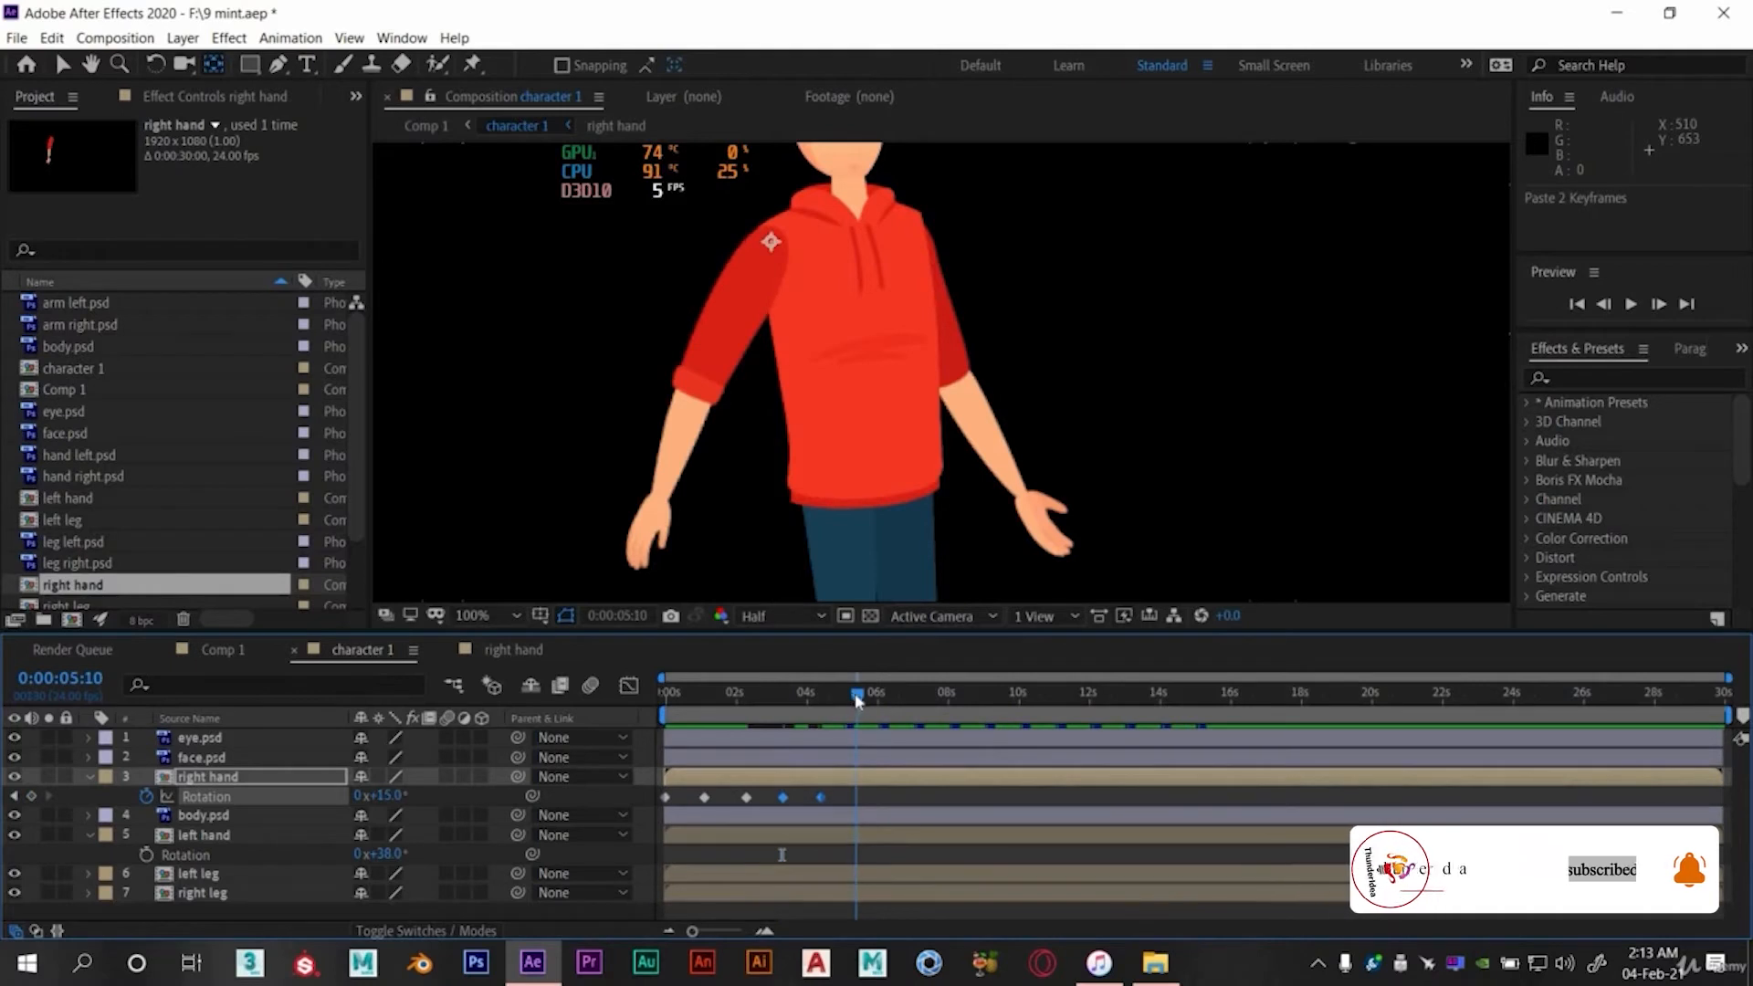
pyautogui.click(854, 693)
pyautogui.hotkey('ctrl', 'v')
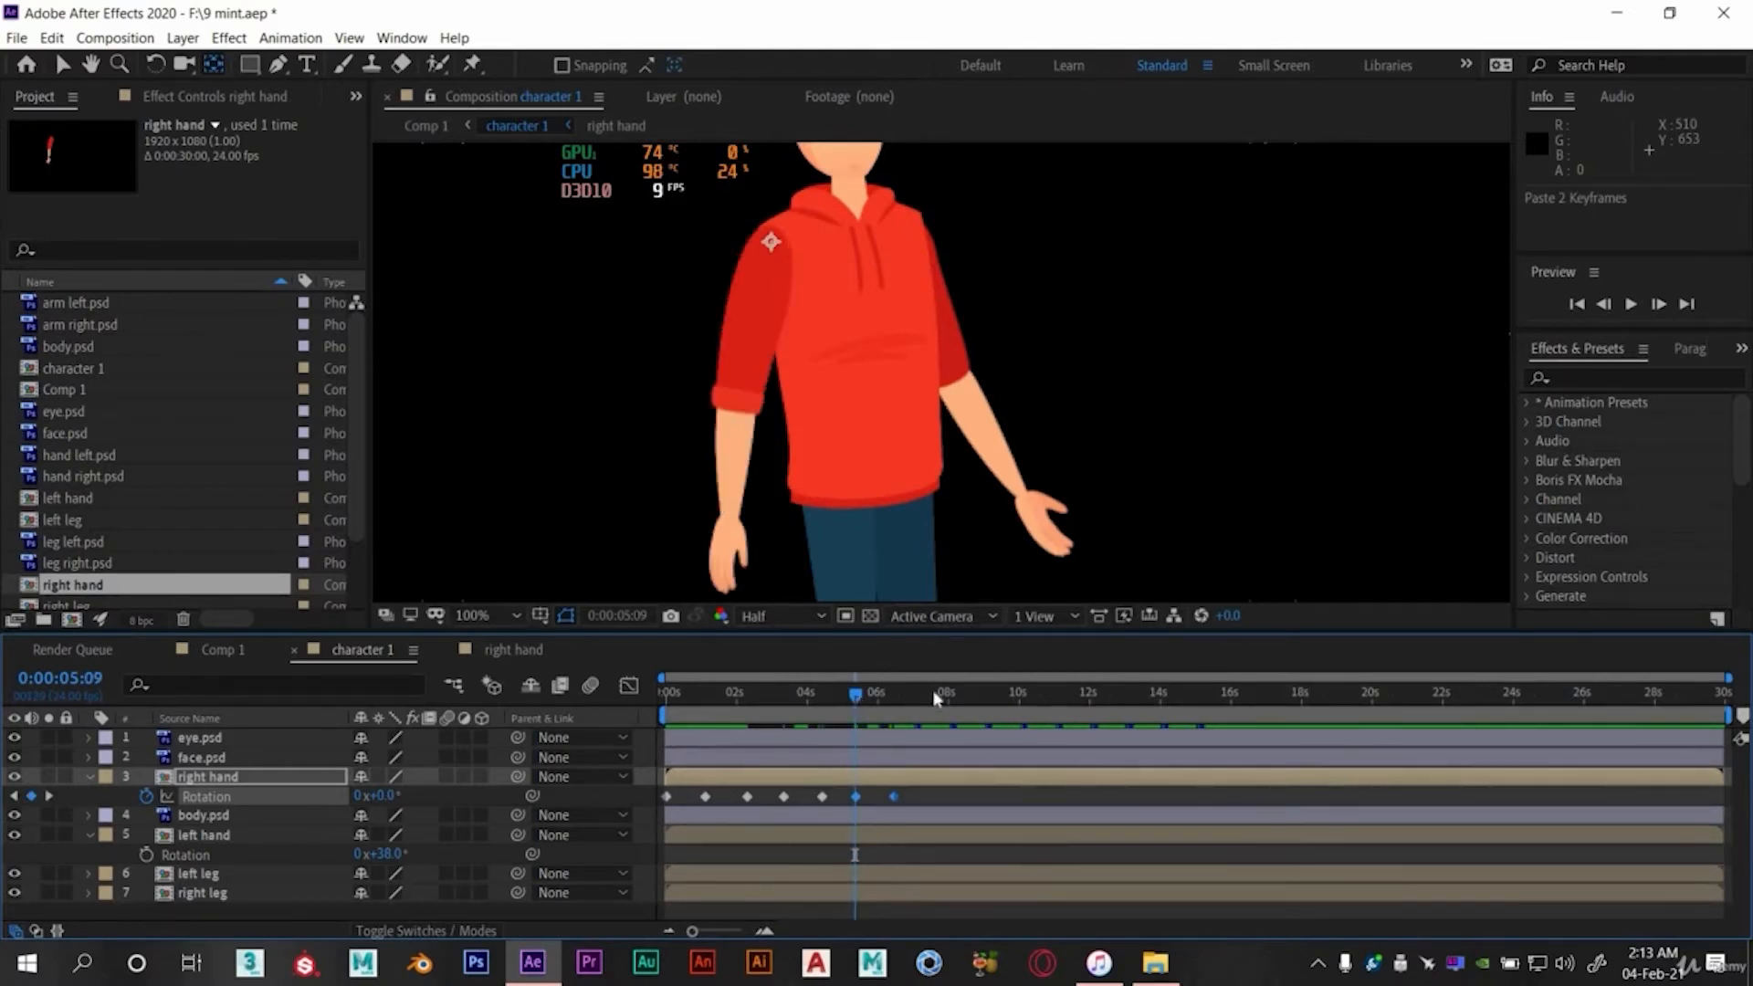
pyautogui.click(935, 692)
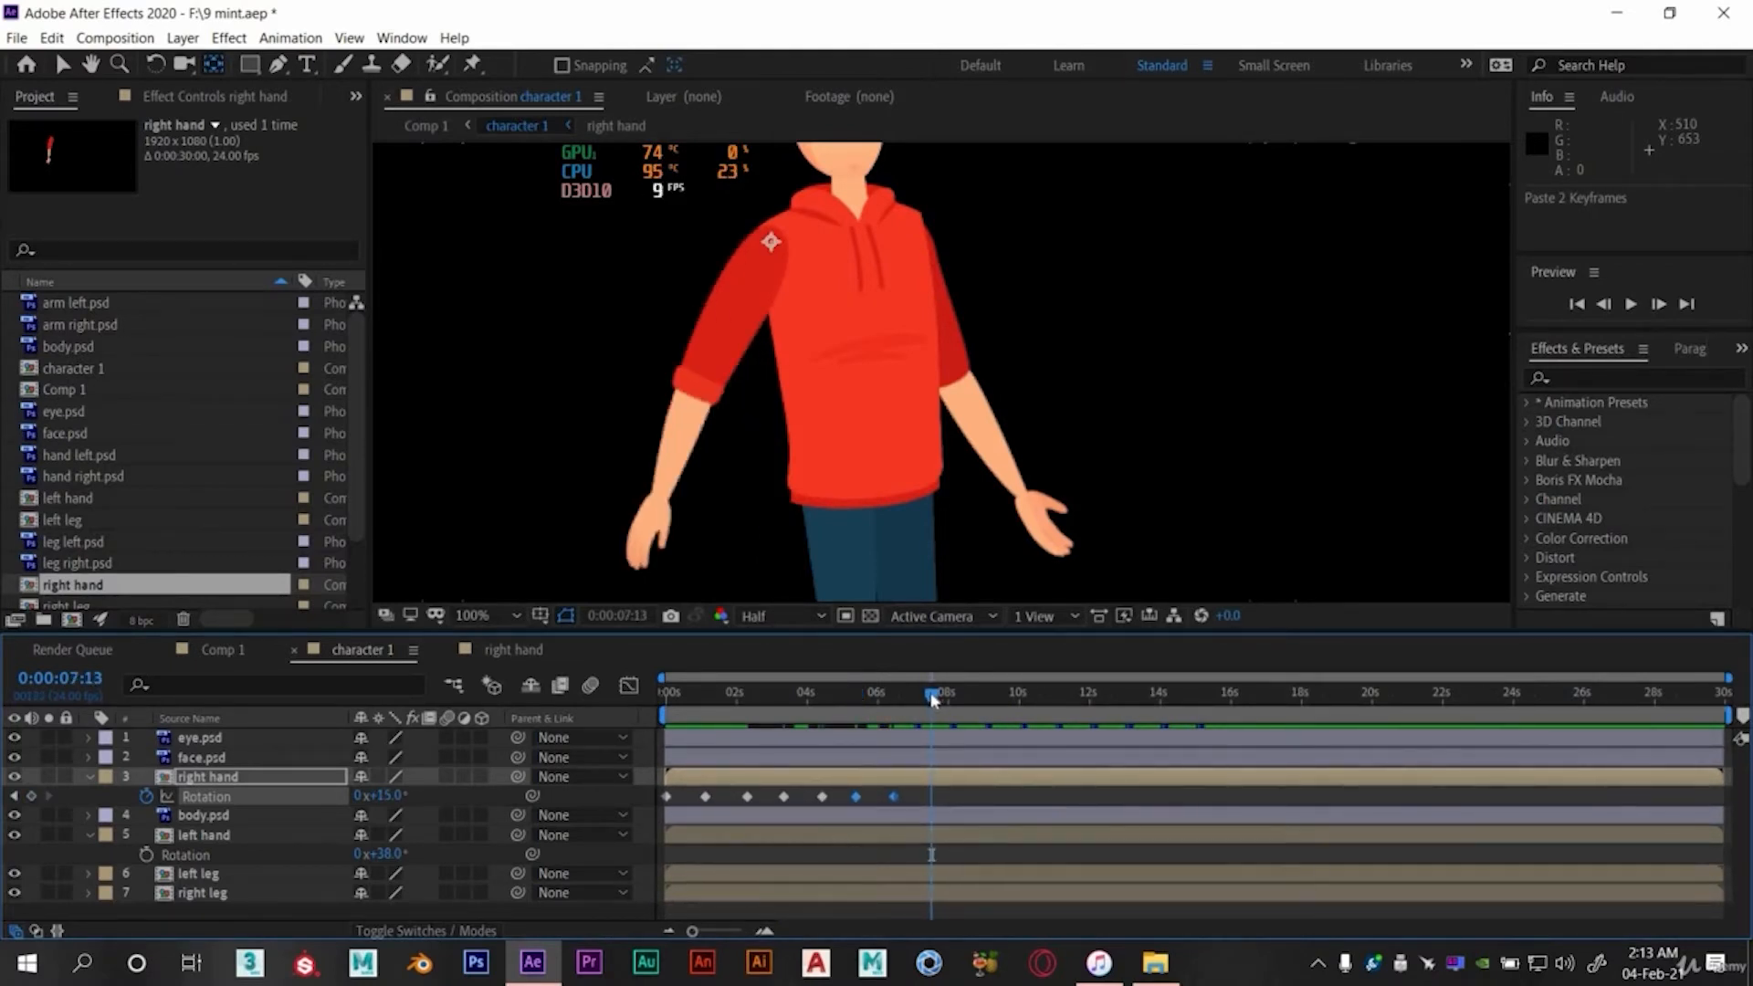
pyautogui.hotkey('ctrl', 'v')
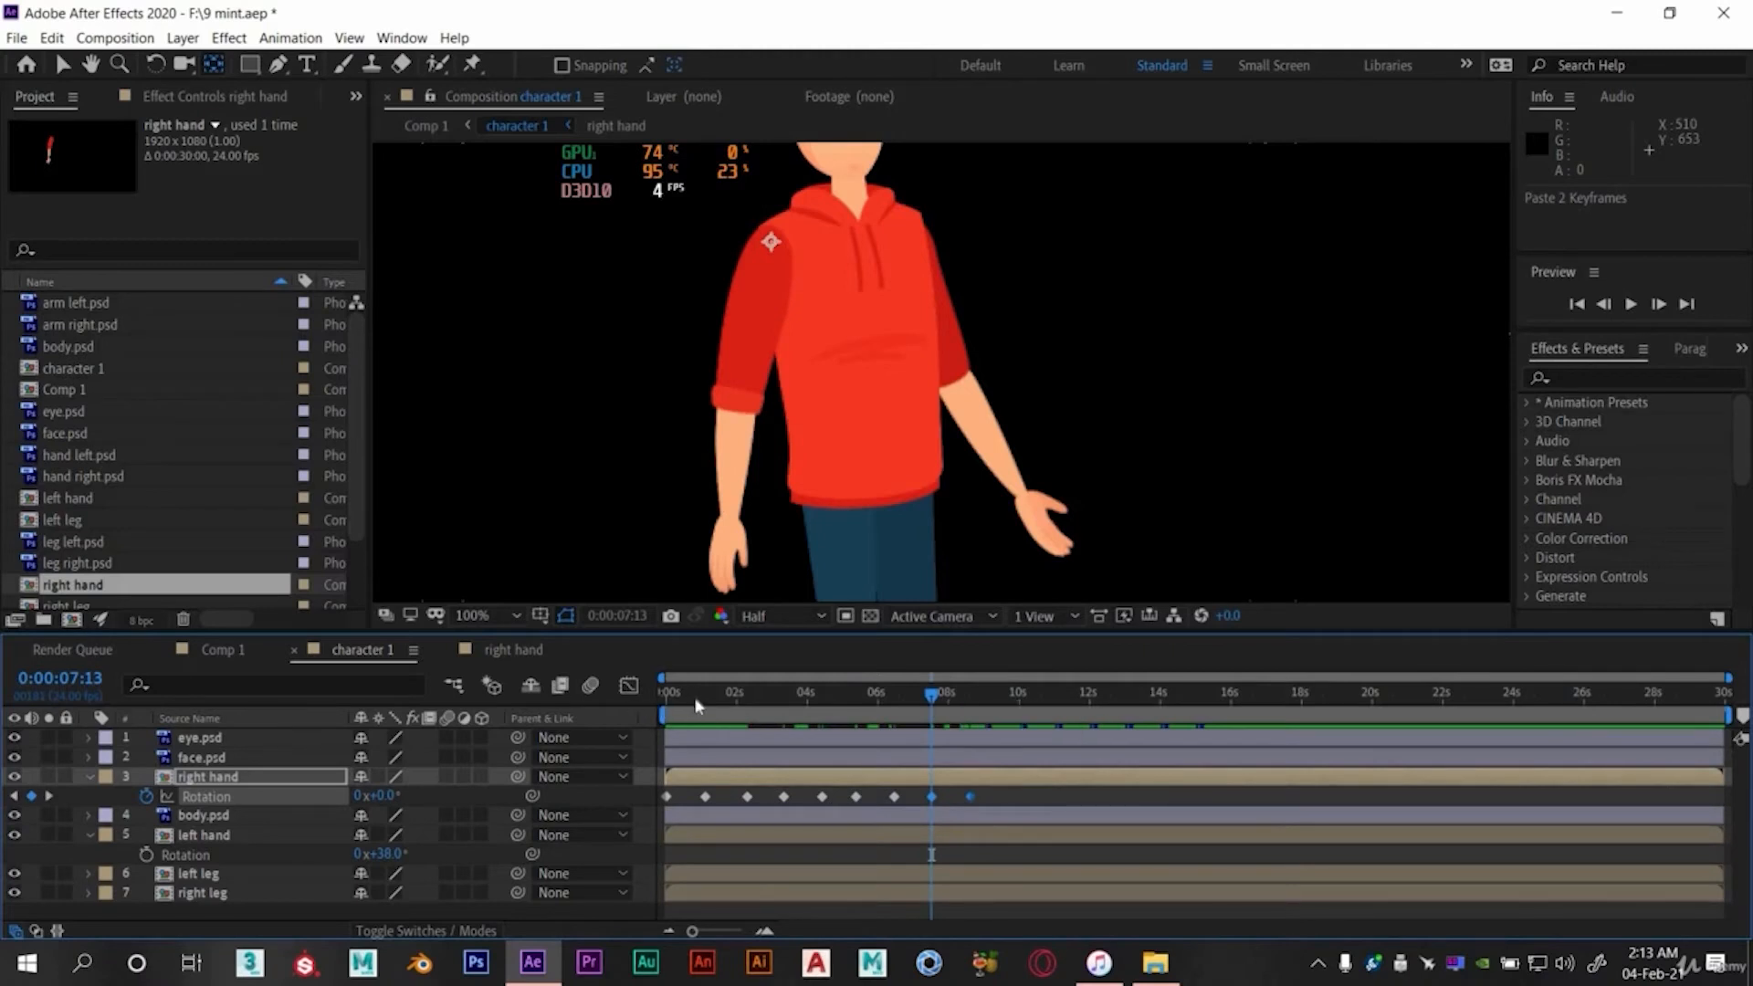
pyautogui.press('Home')
pyautogui.press('space')
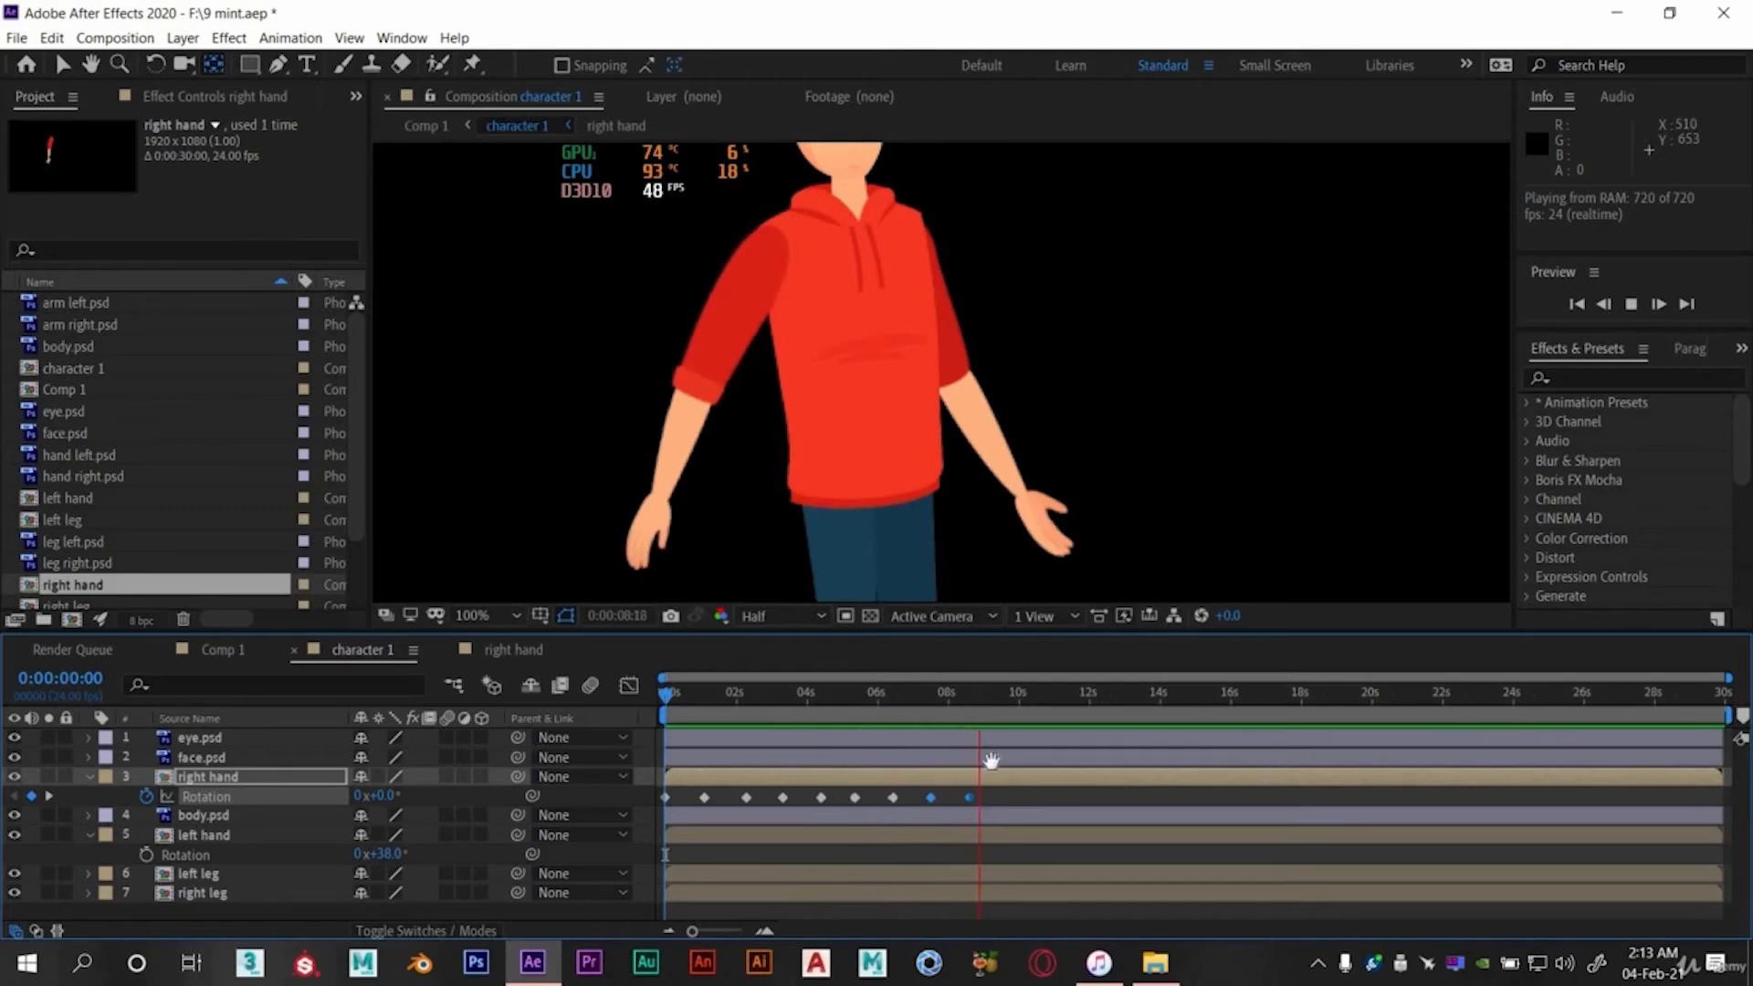
# - Keyframe the right hand layer's rotation at -2° at 0:00:09:14 and return to the start of the timeline
pyautogui.click(1003, 695)
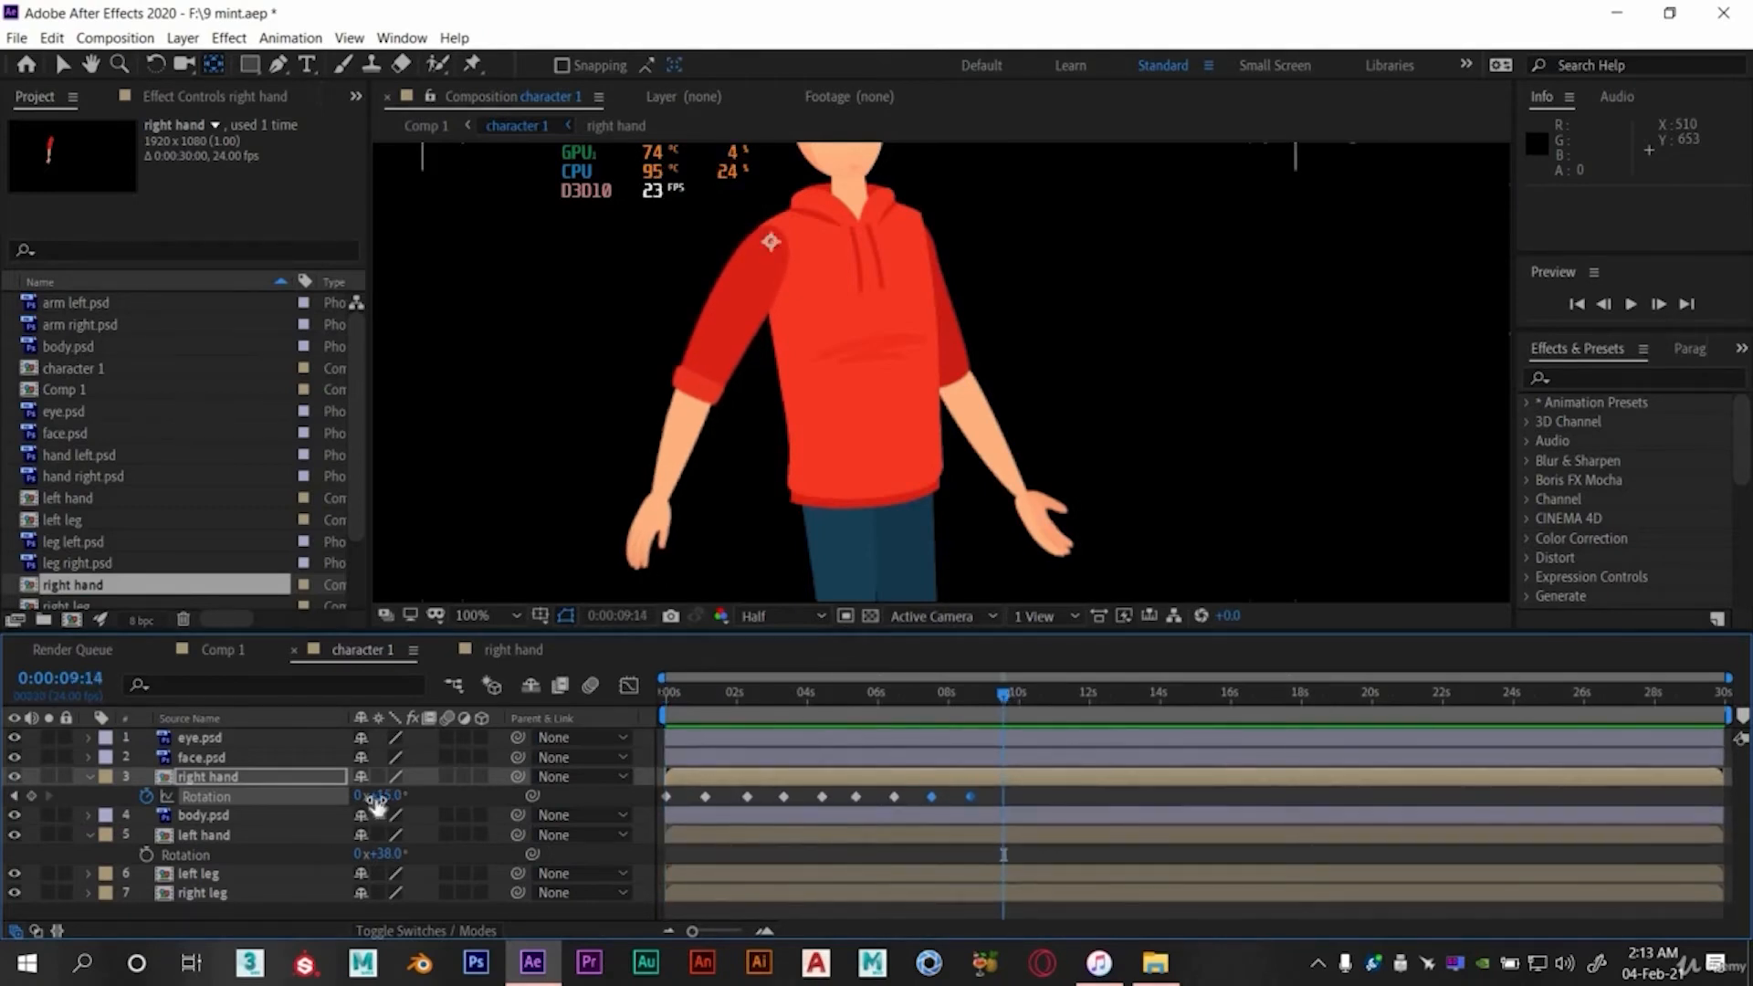
pyautogui.moveTo(367, 795); pyautogui.dragTo(354, 796)
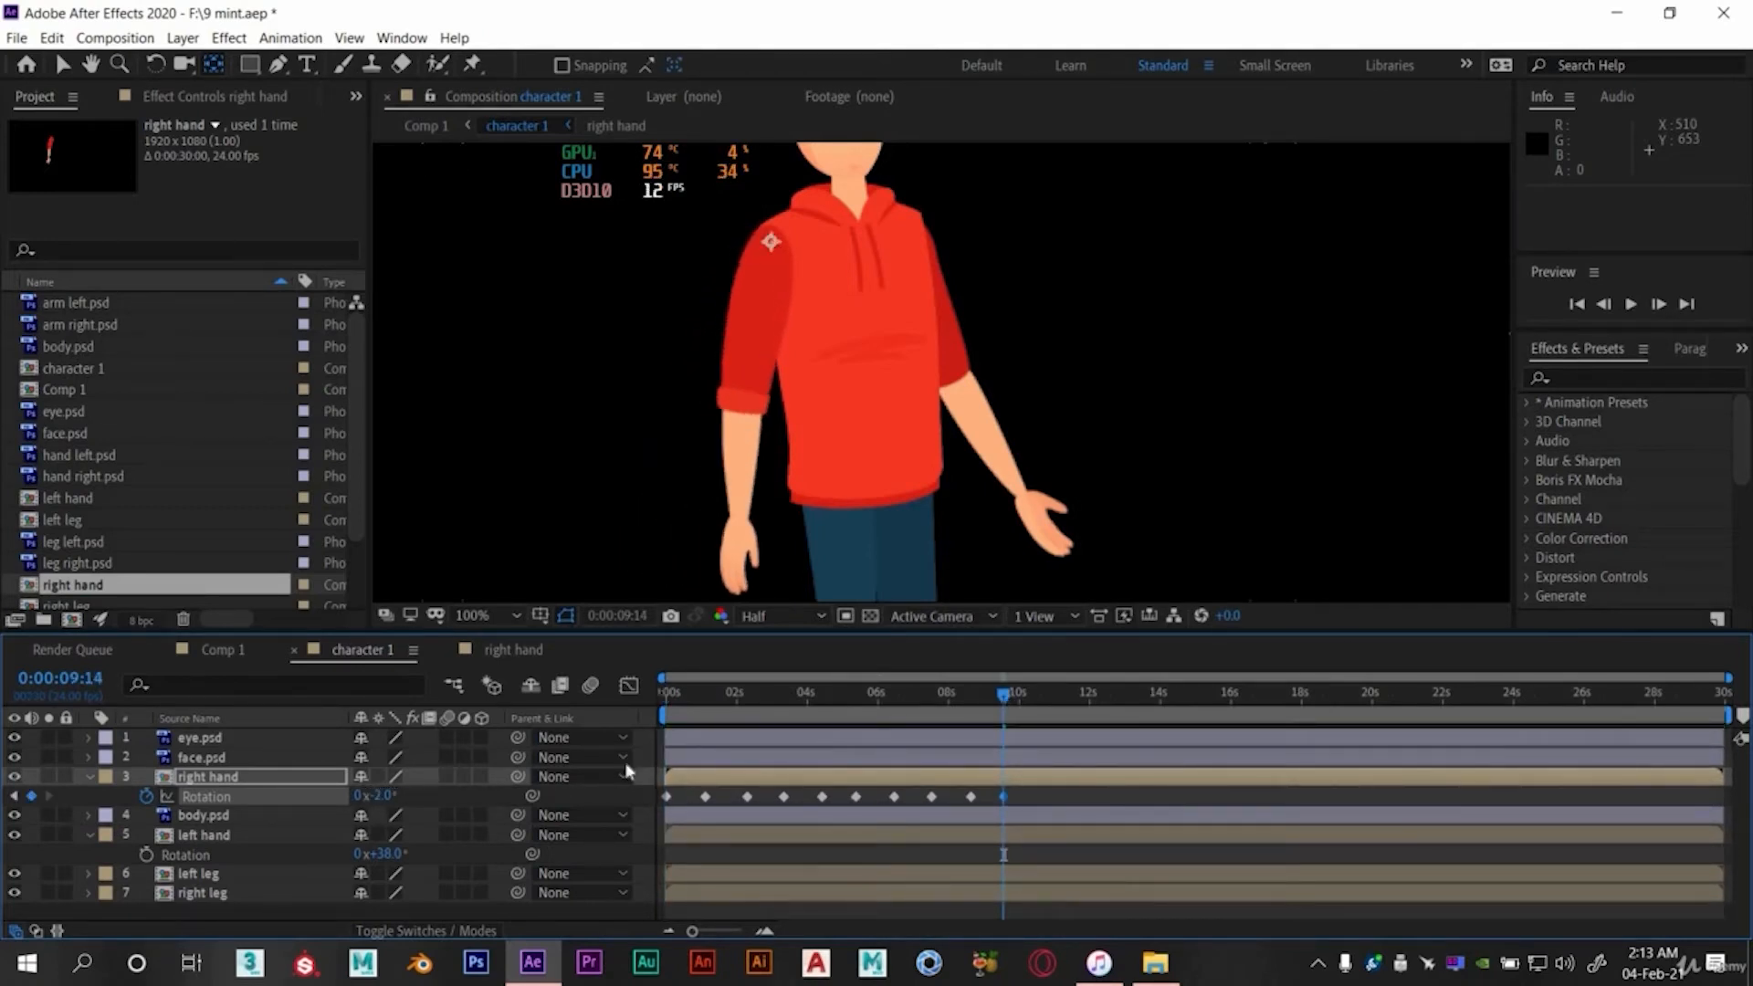
pyautogui.moveTo(679, 689); pyautogui.dragTo(644, 694)
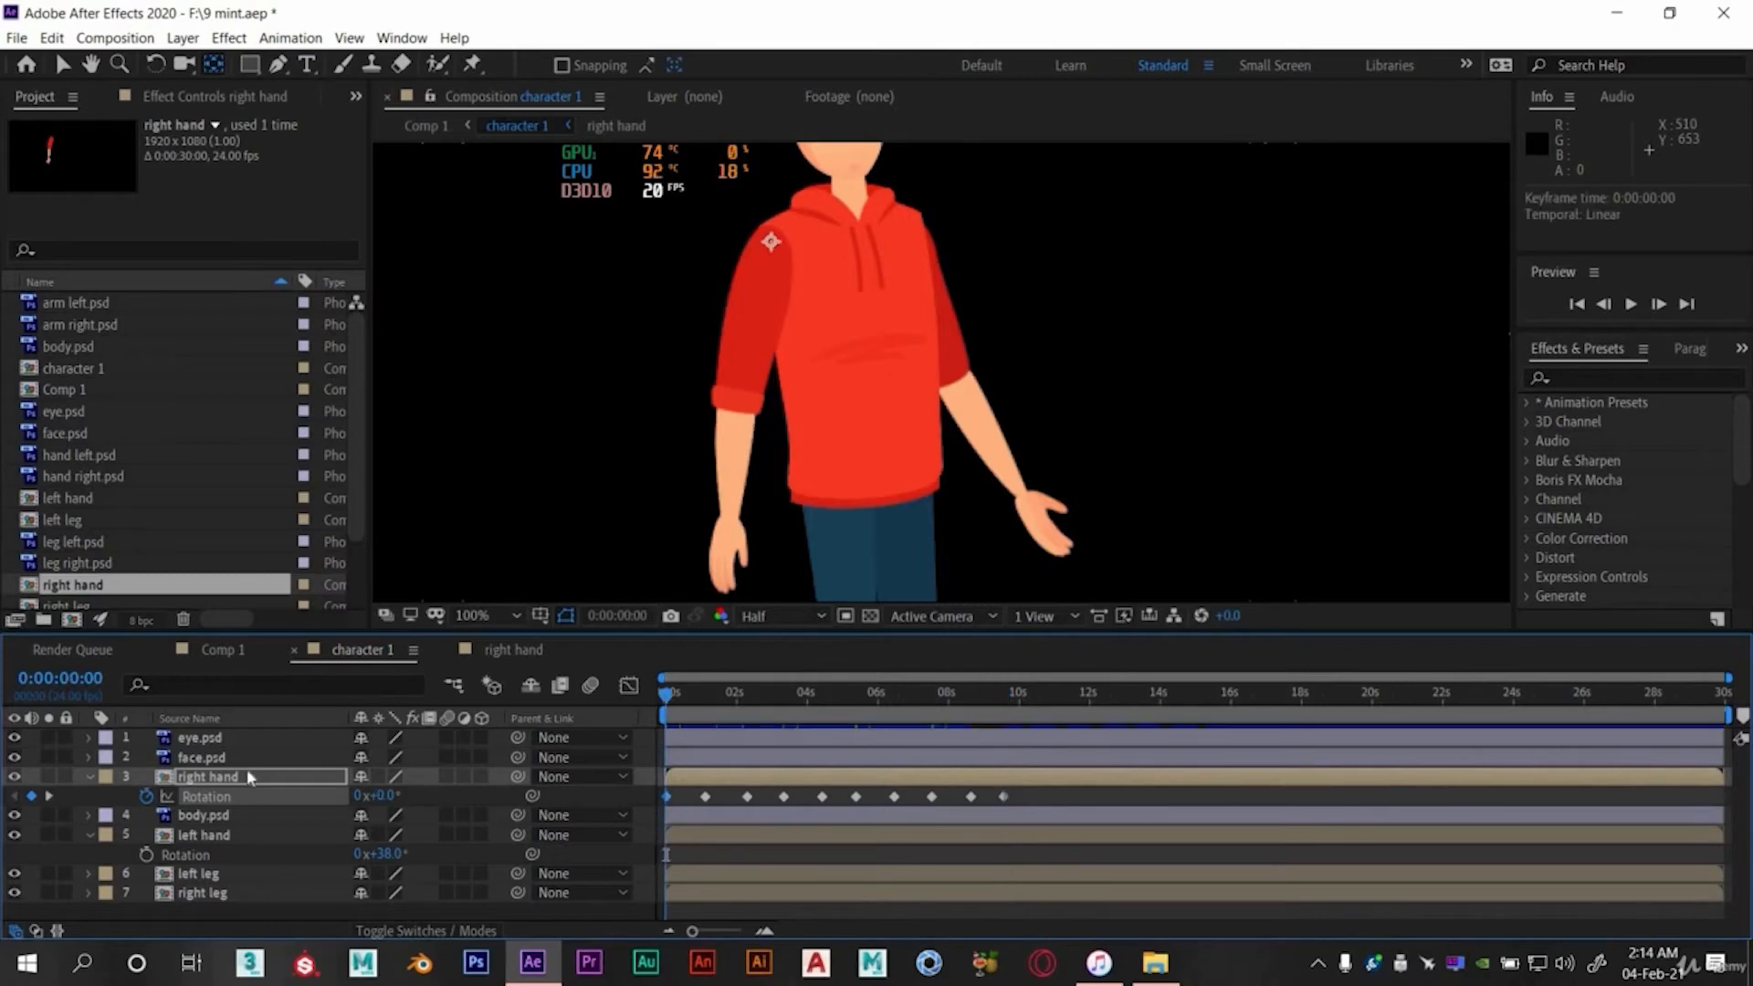
# - Open the right hand composition and start keyframing the hand right.psd layer's rotation at 0° at 0:00:00:00
pyautogui.doubleClick(245, 777)
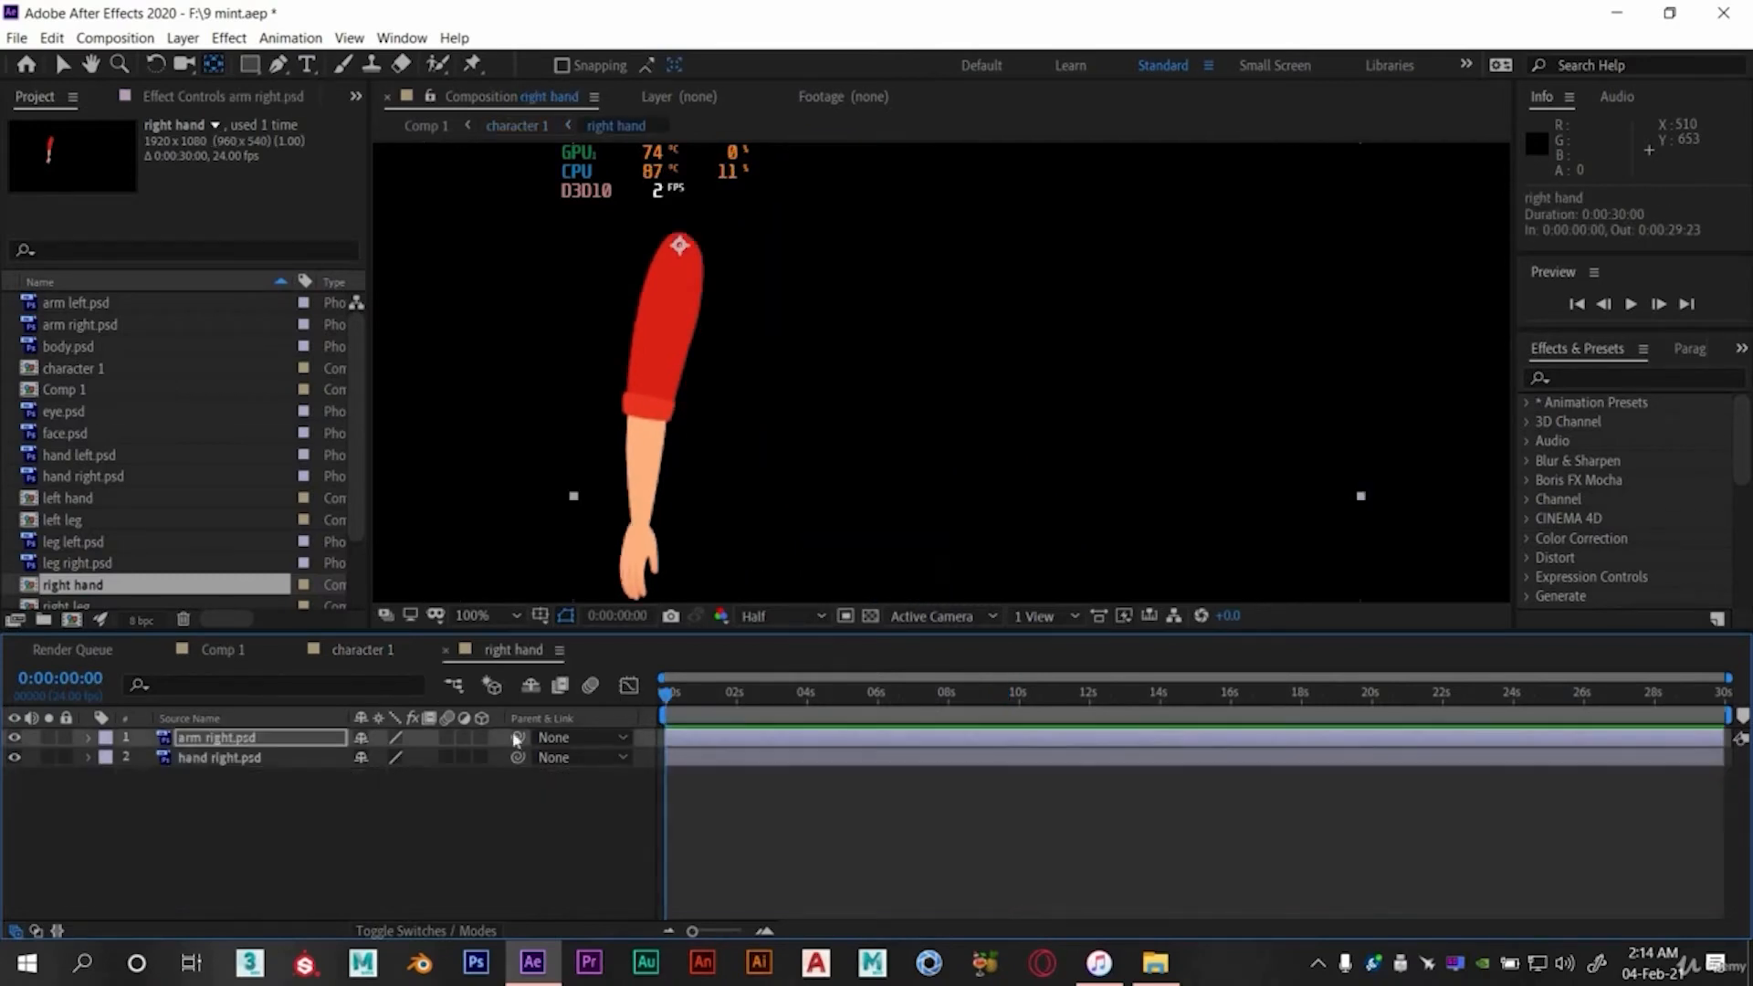
pyautogui.click(197, 763)
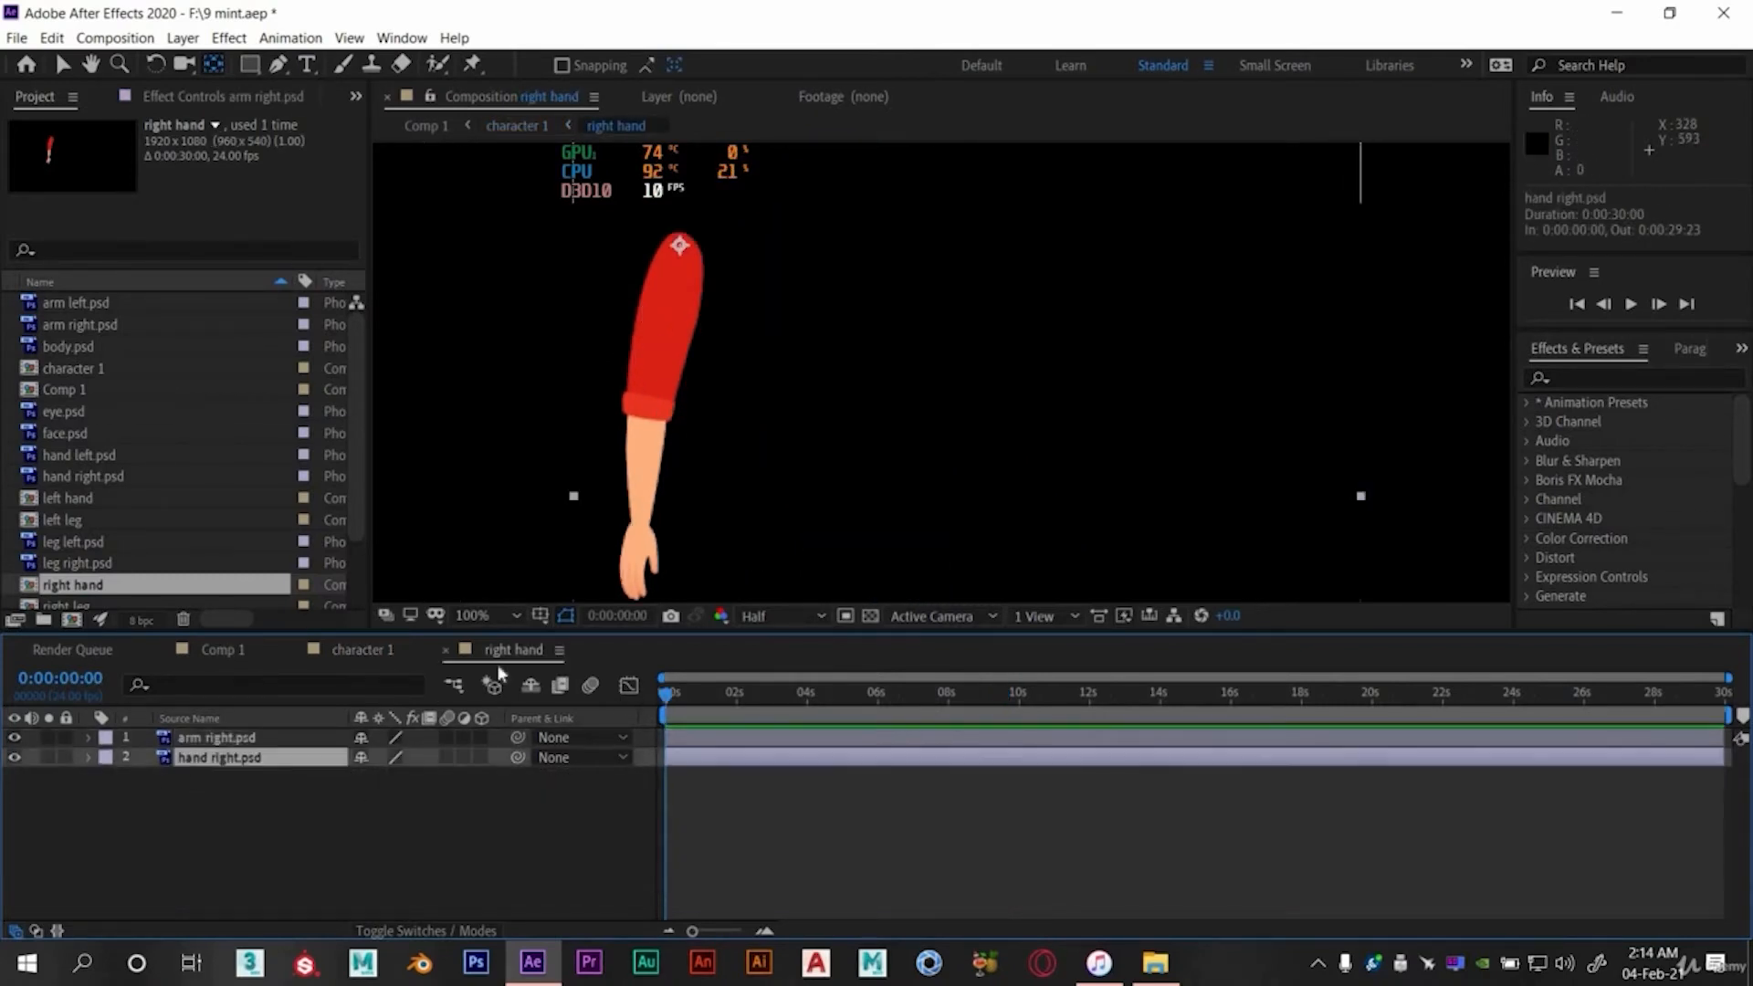
pyautogui.press('r')
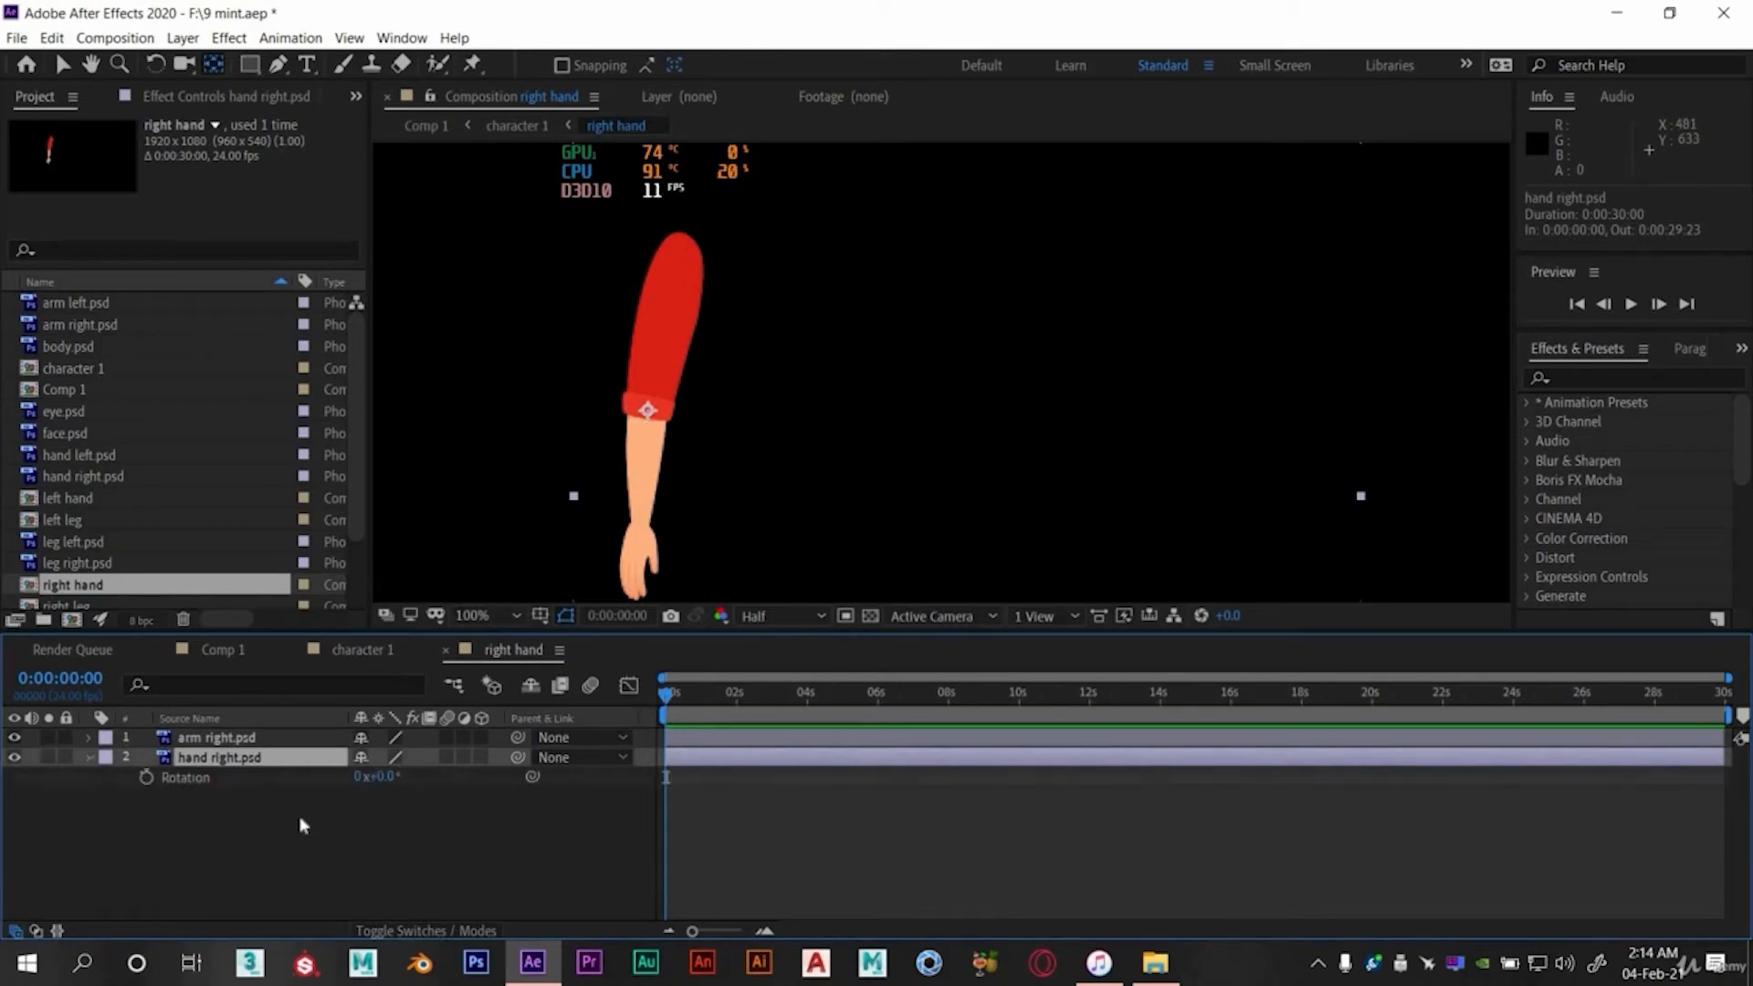
pyautogui.click(145, 776)
# - Find the right hand layer's second rotation keyframe at 0:00:01:02 and keyframe hand right.psd's rotation at -15° at that time
pyautogui.click(358, 650)
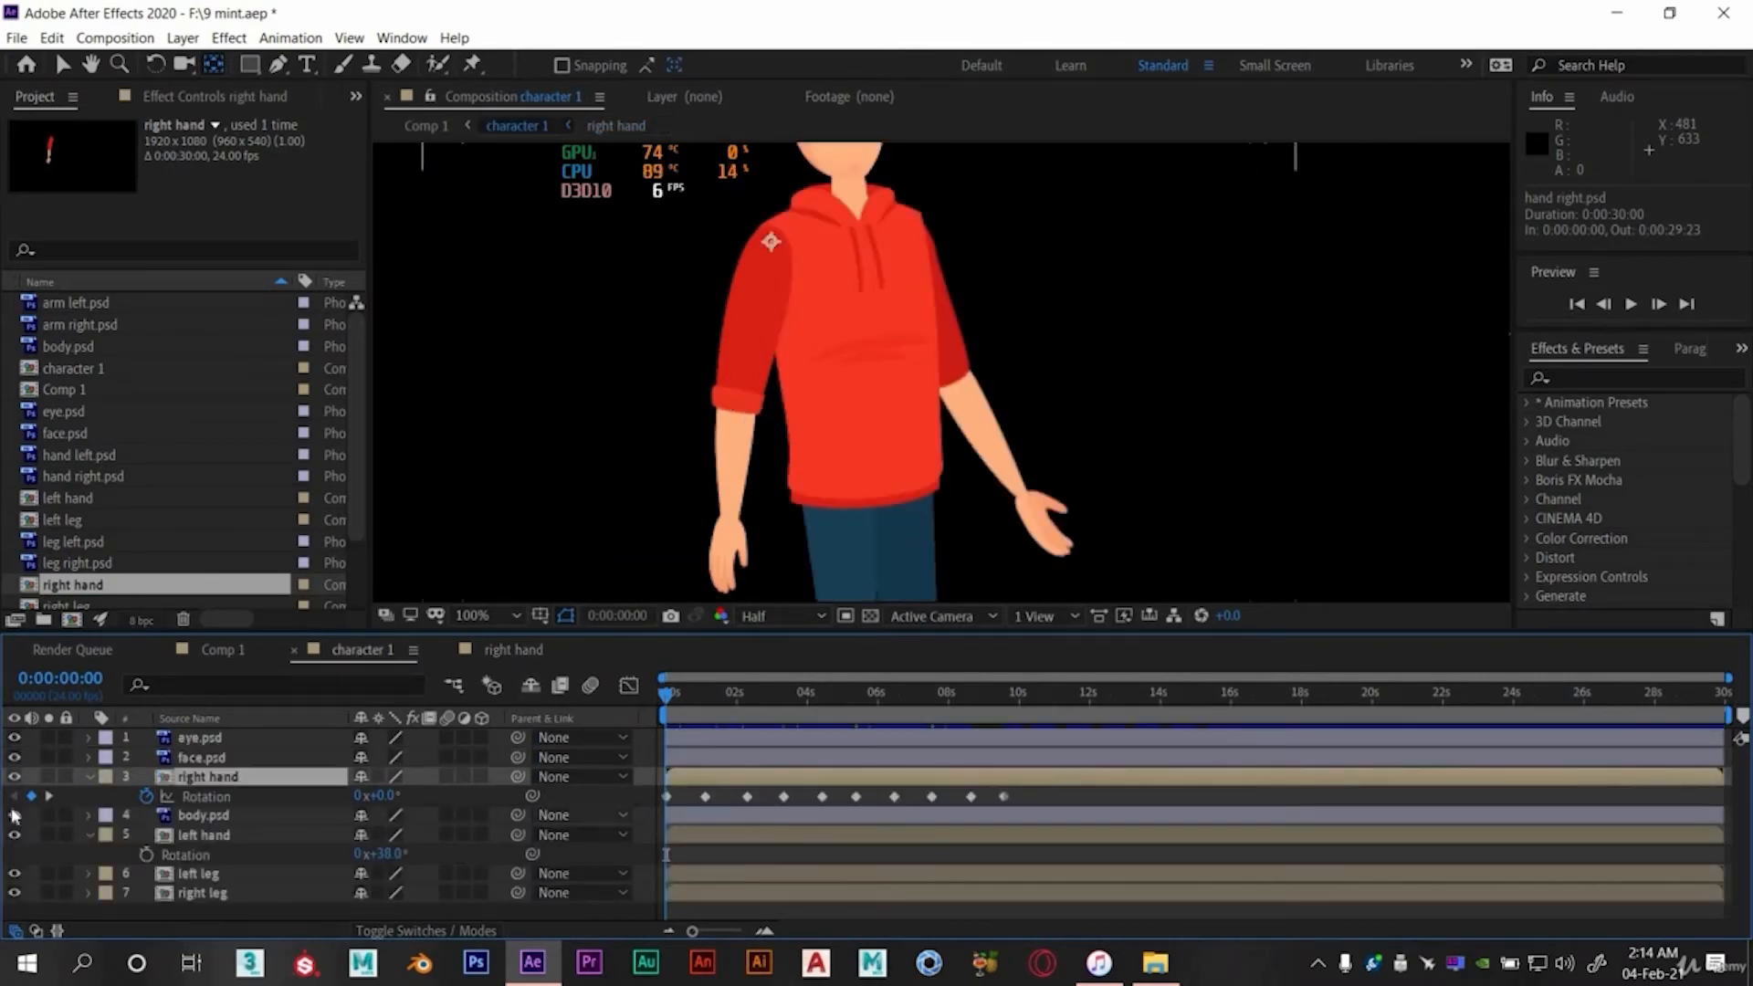
pyautogui.click(50, 797)
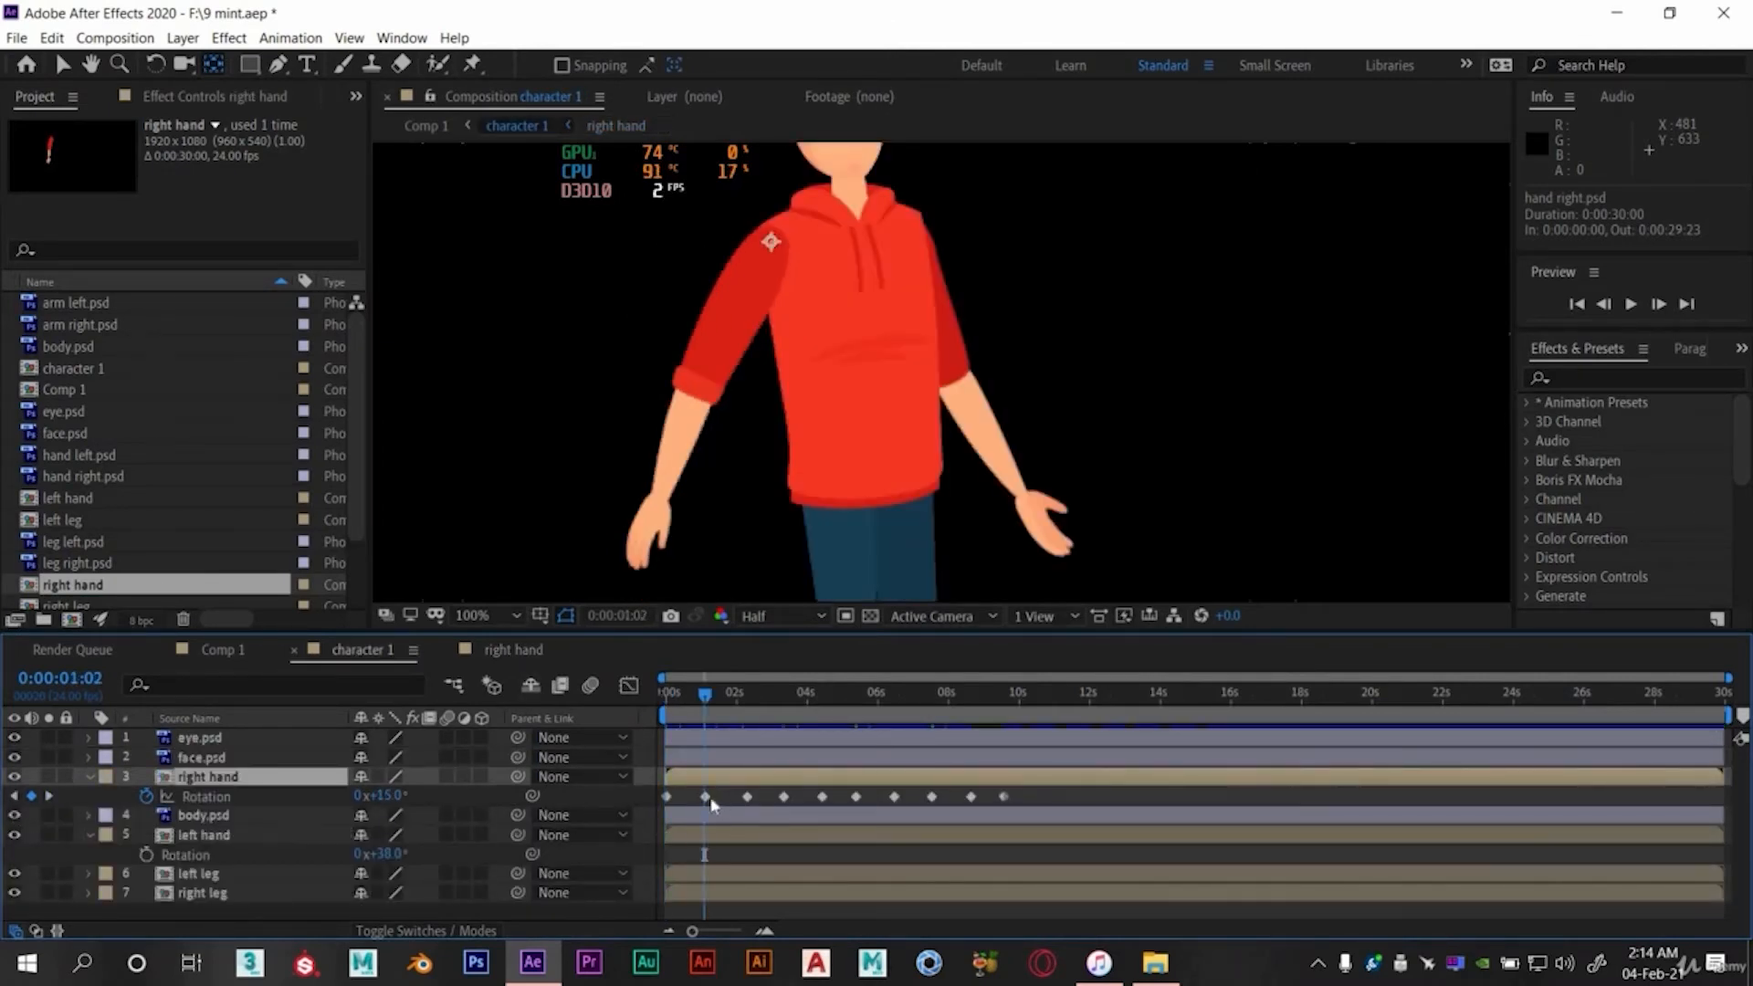
pyautogui.click(517, 644)
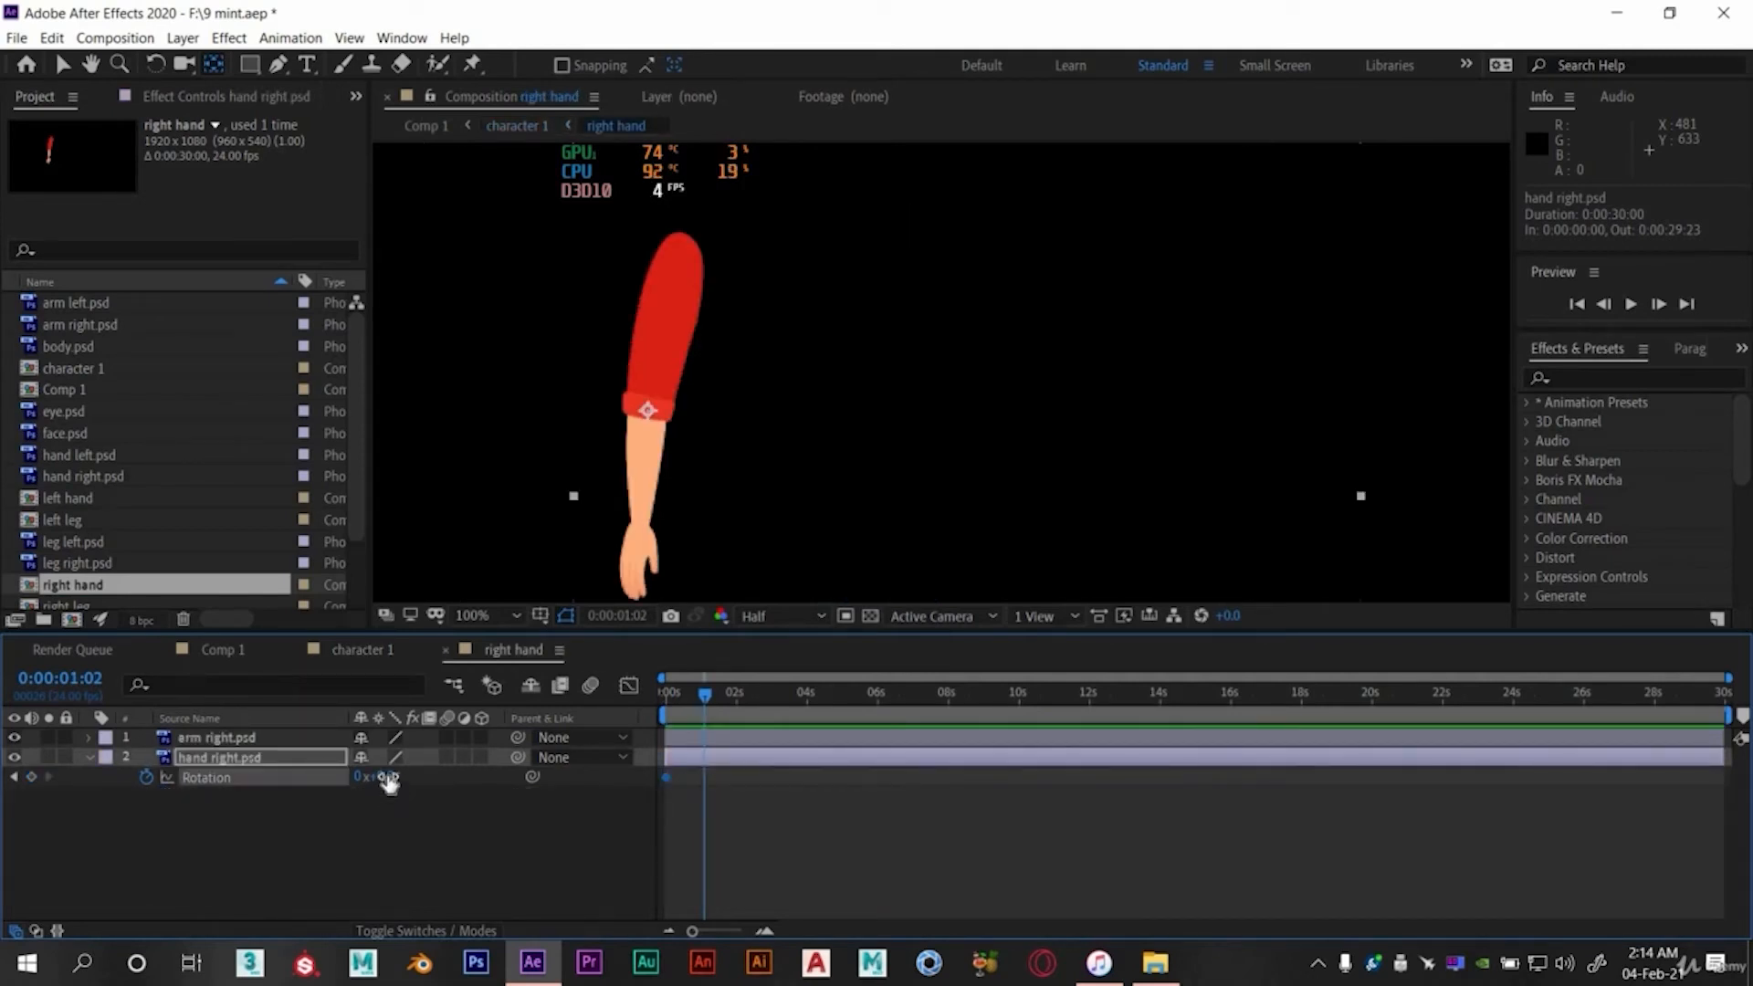
pyautogui.moveTo(380, 776); pyautogui.dragTo(367, 777)
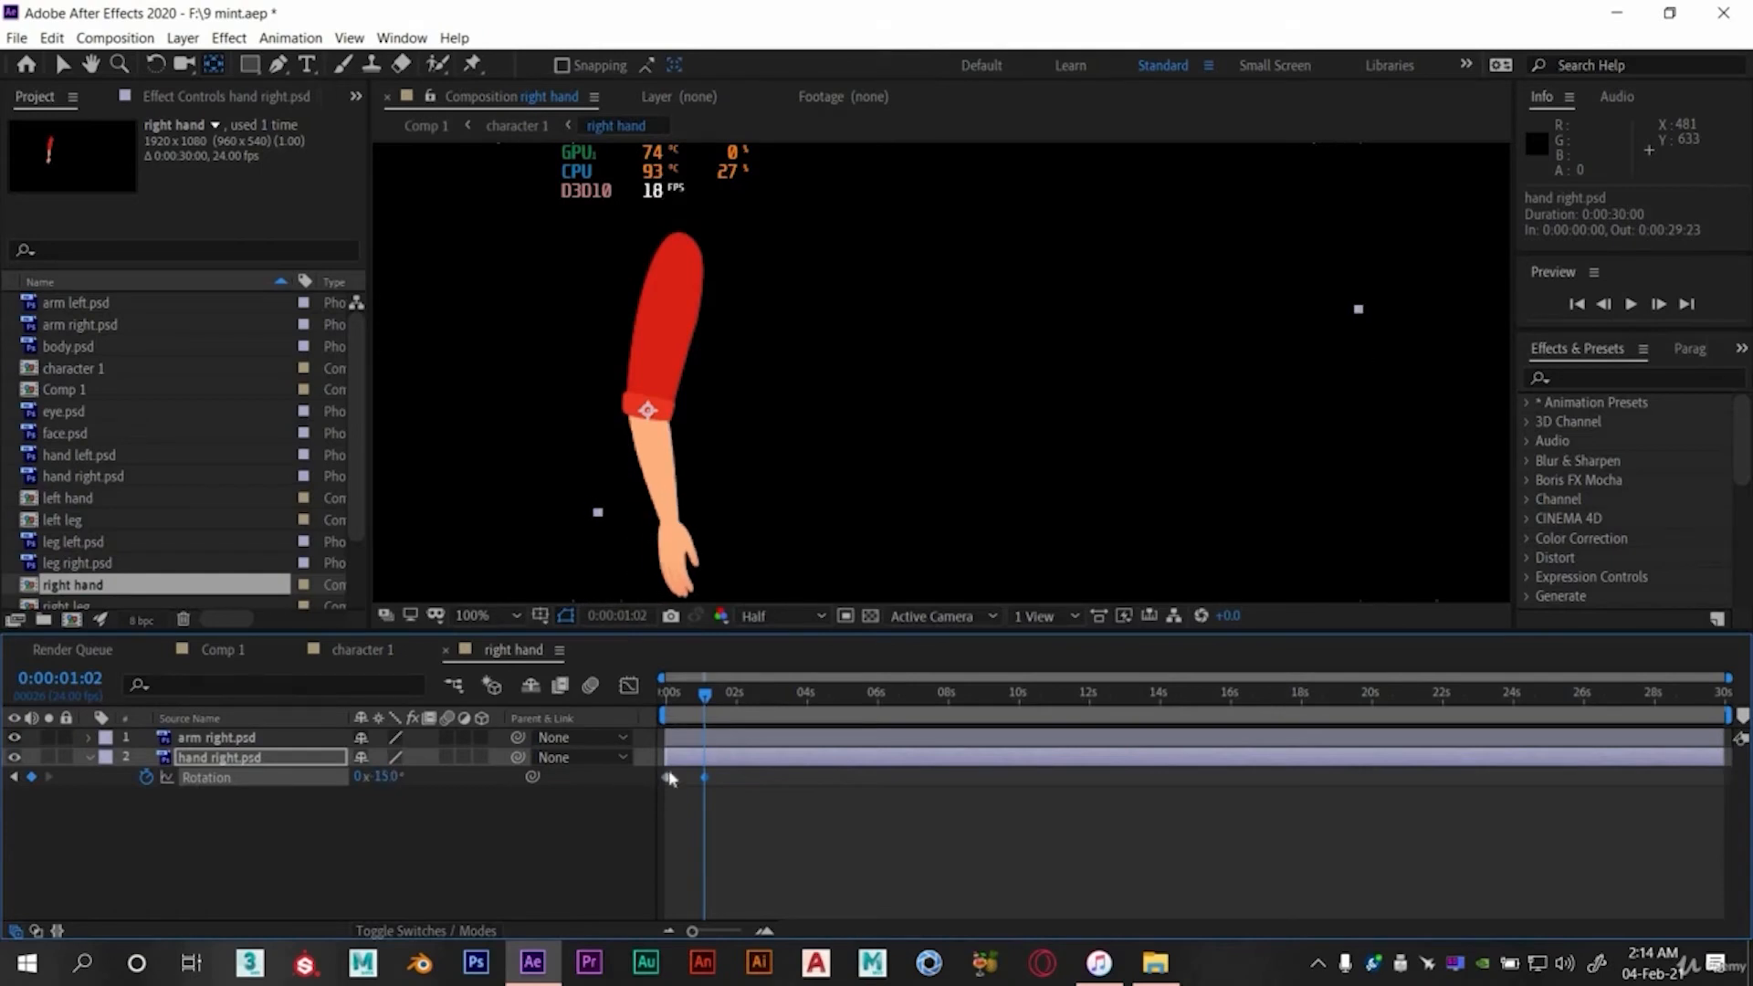
# - Move hand right.psd's -15° rotation keyframe to 0:00:02:07 and preview the forearm bend in the character 1 composition
pyautogui.click(362, 650)
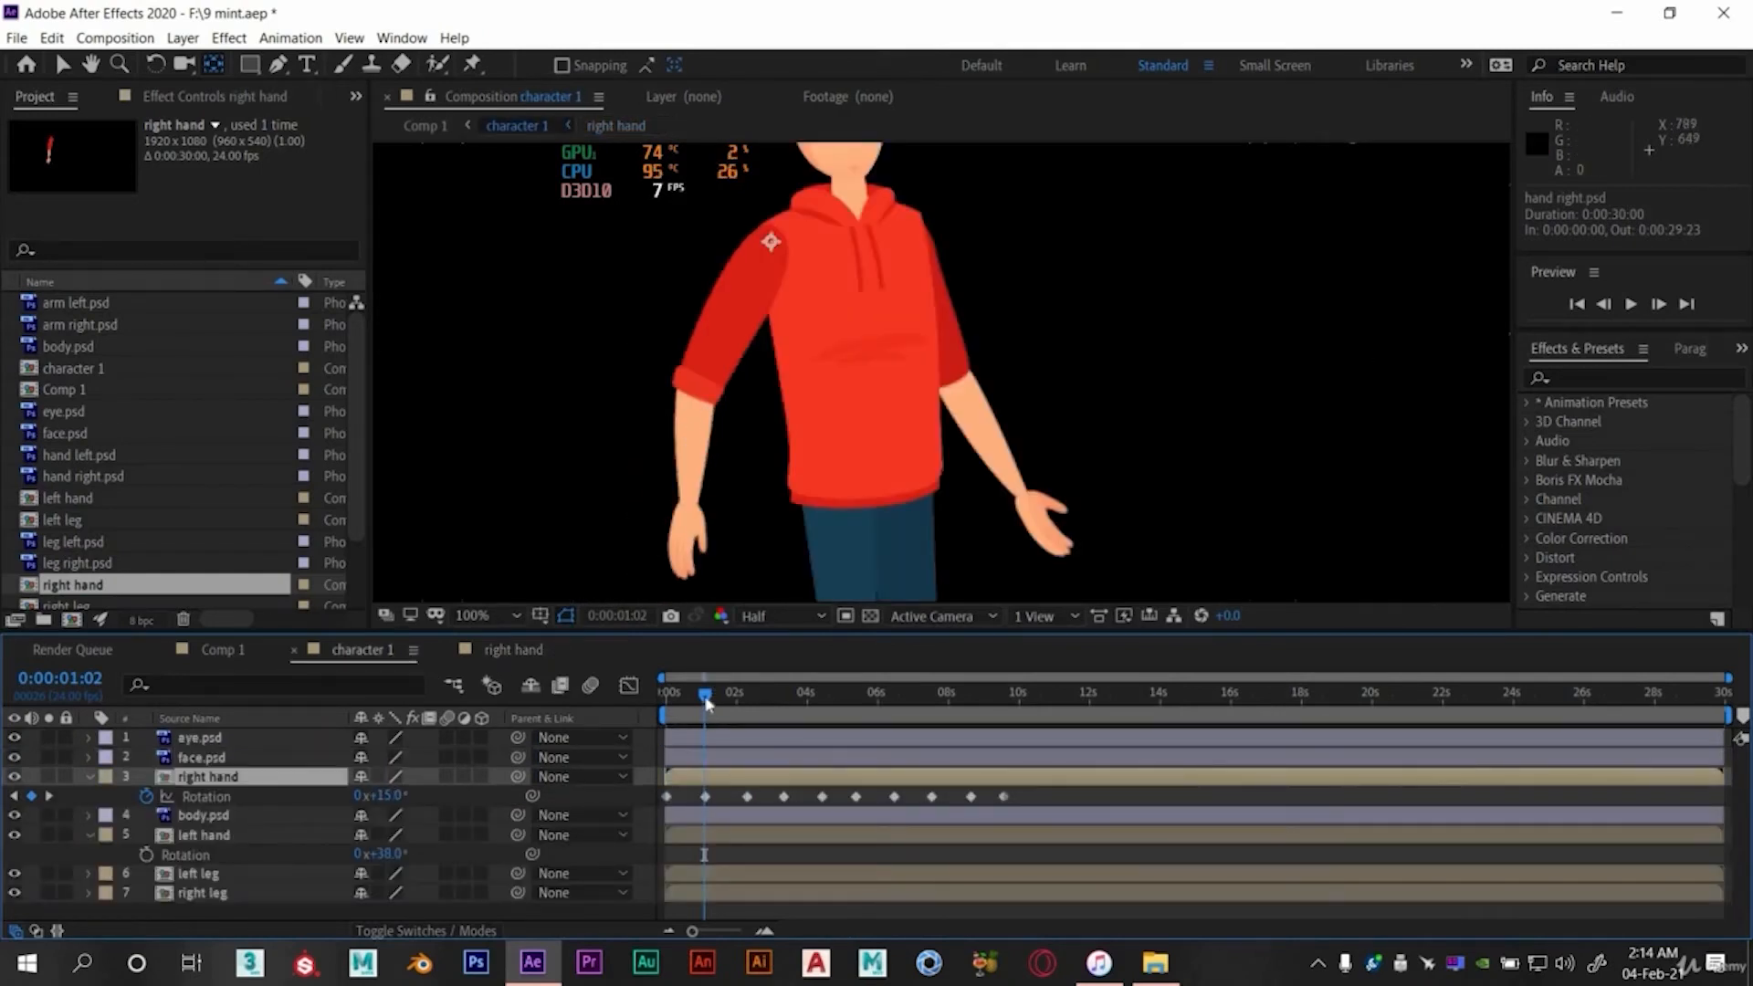
pyautogui.moveTo(714, 699); pyautogui.dragTo(746, 710)
pyautogui.moveTo(620, 708); pyautogui.dragTo(745, 777)
pyautogui.doubleClick(710, 776)
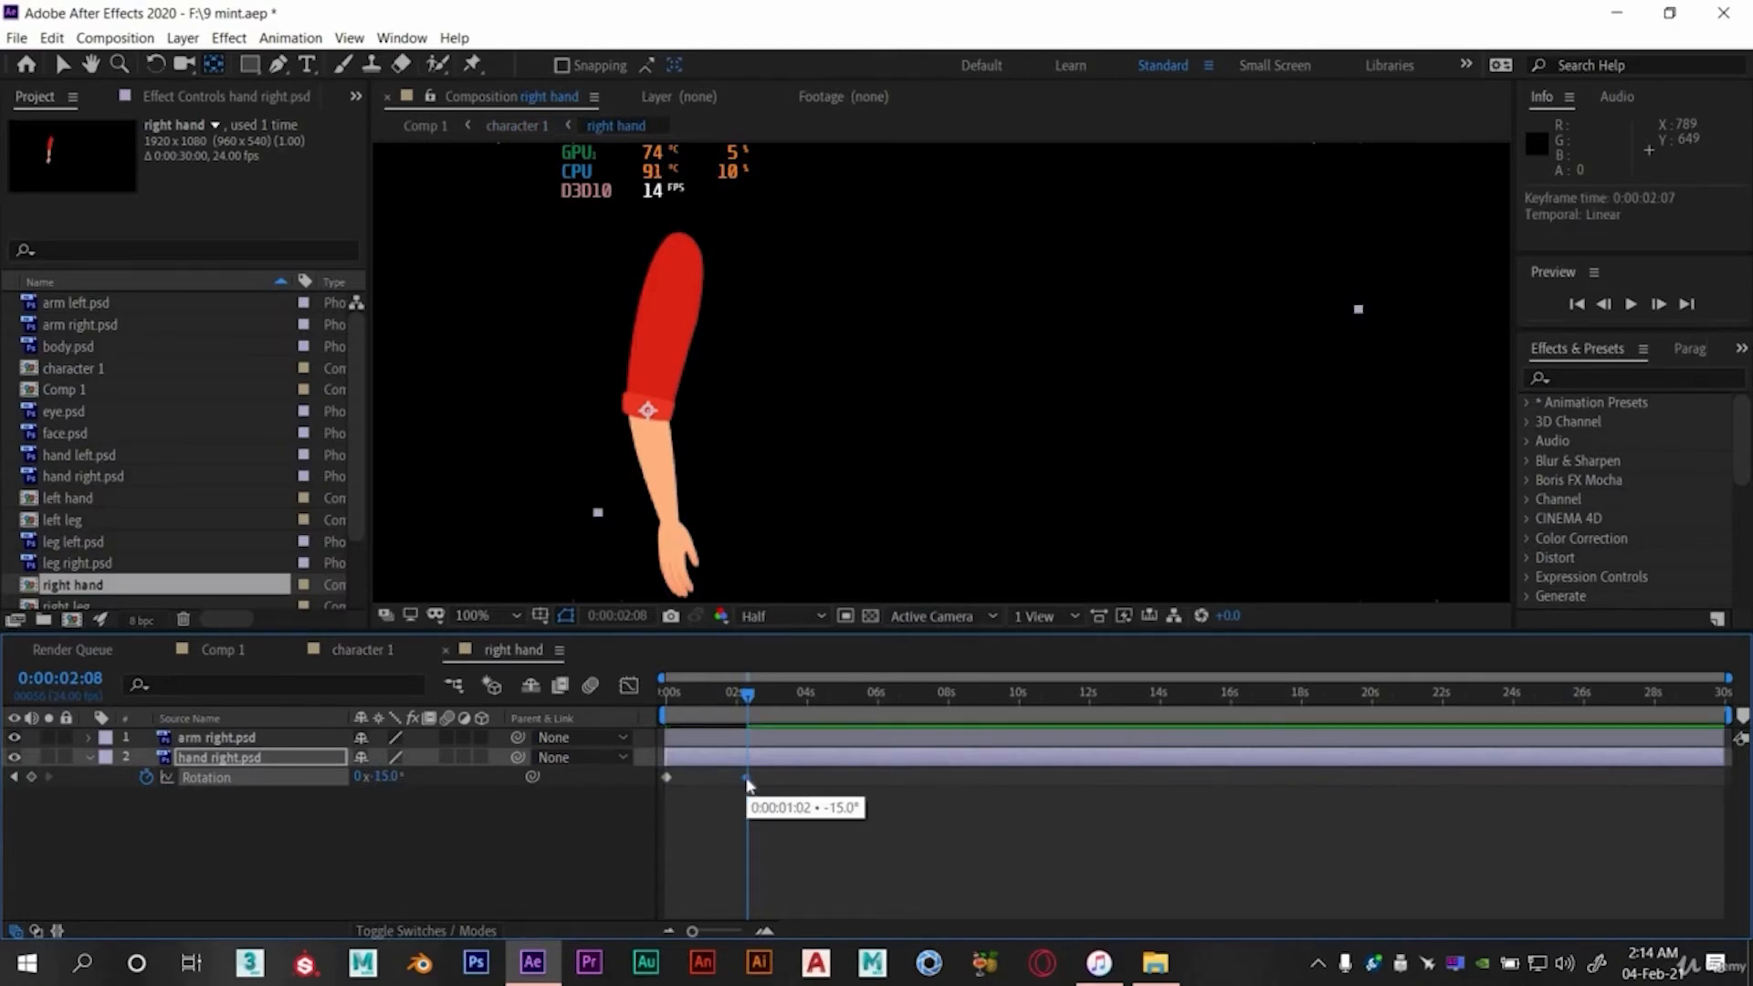
pyautogui.click(327, 650)
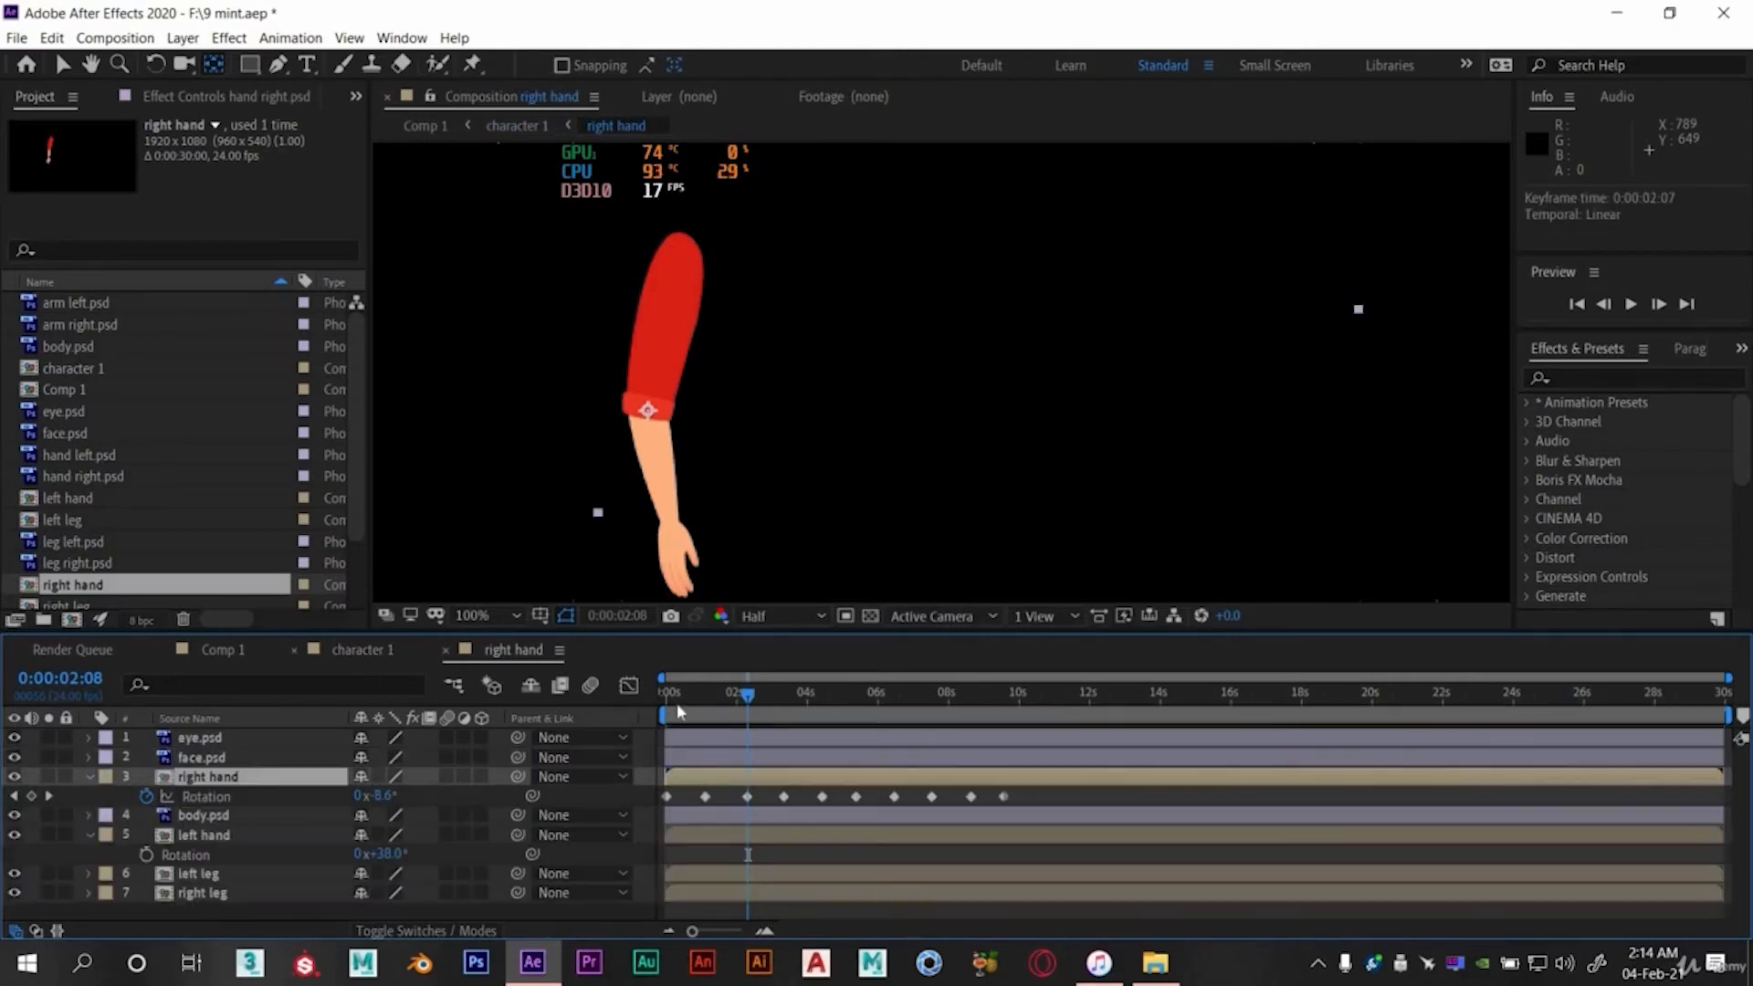
pyautogui.press('space')
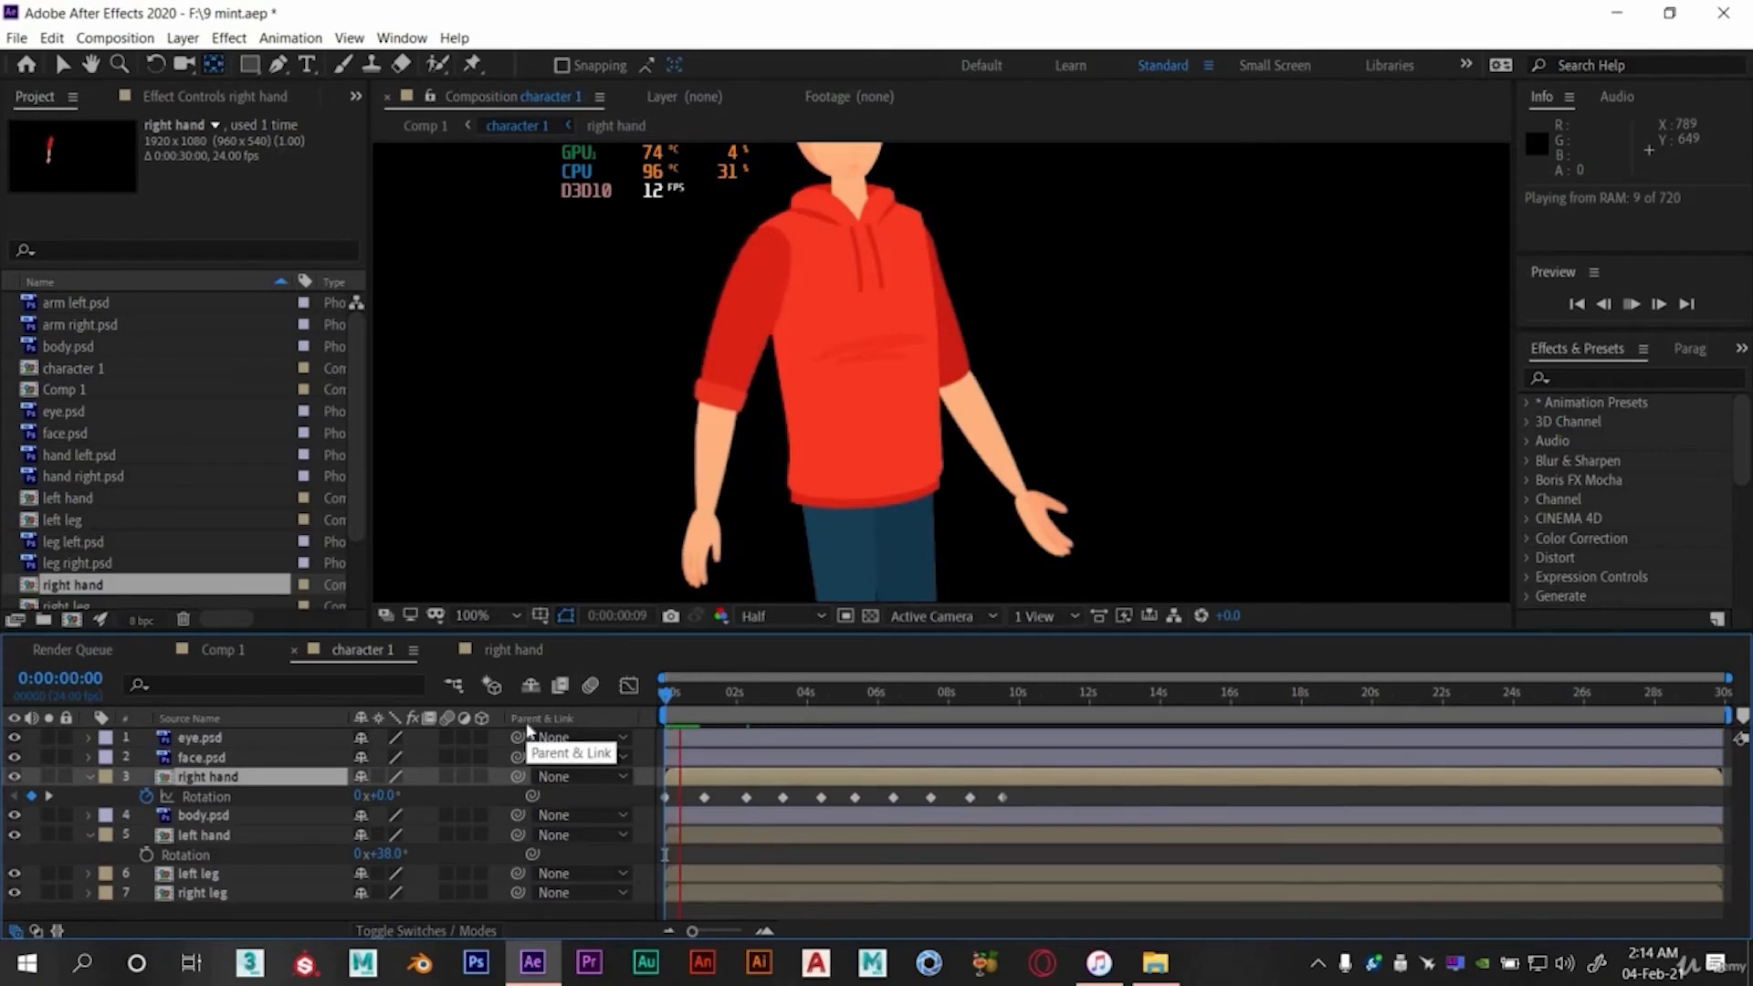
pyautogui.click(754, 697)
pyautogui.press('space')
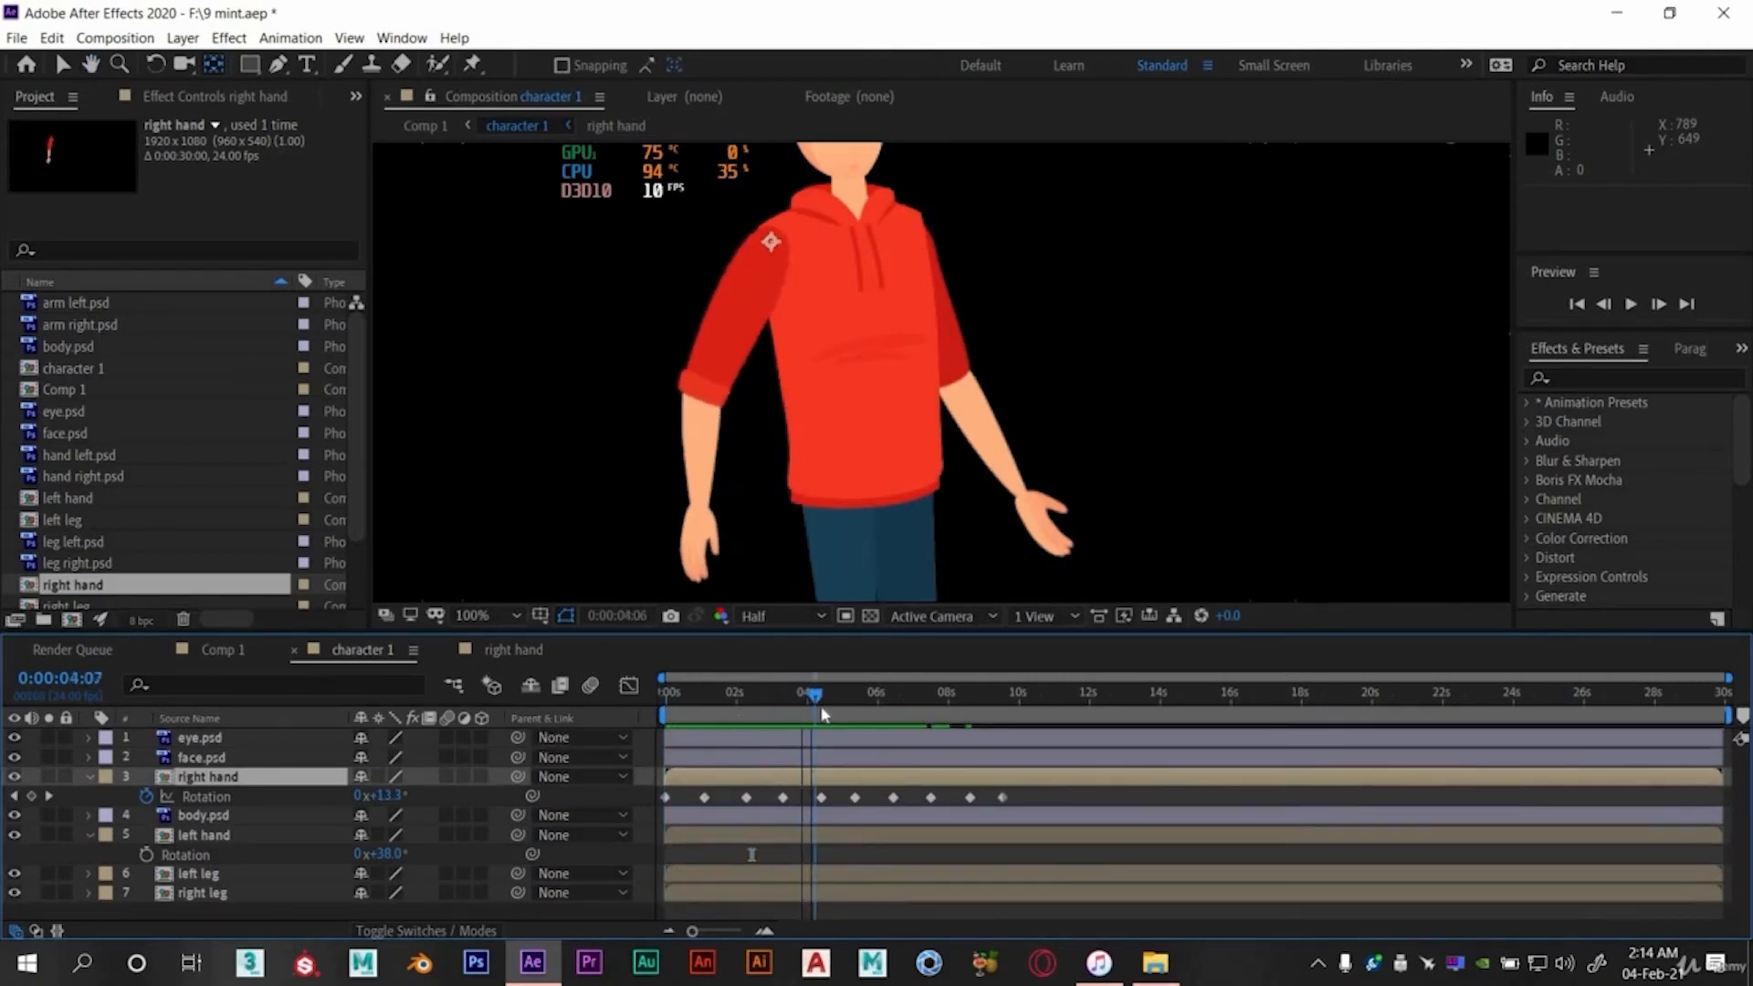
# - Copy hand right.psd's 0° rotation keyframe to 0:00:04:10 and preview the forearm motion in the right hand and character 1 compositions
pyautogui.click(49, 796)
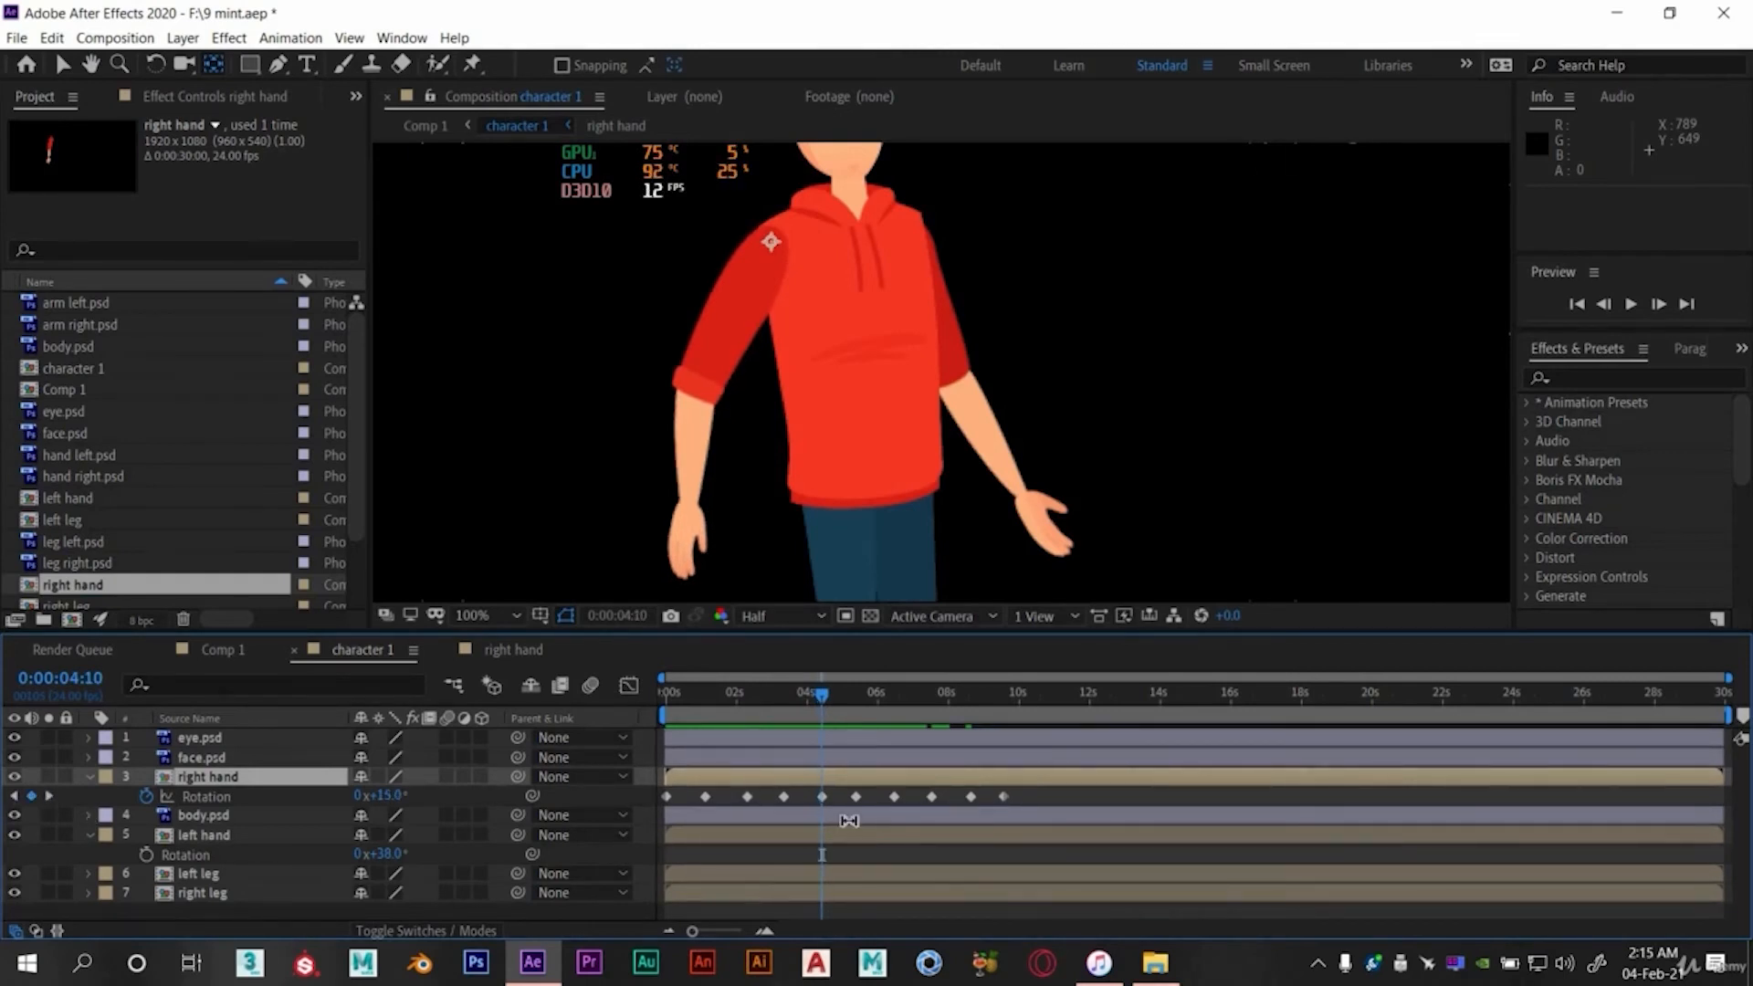
pyautogui.click(517, 650)
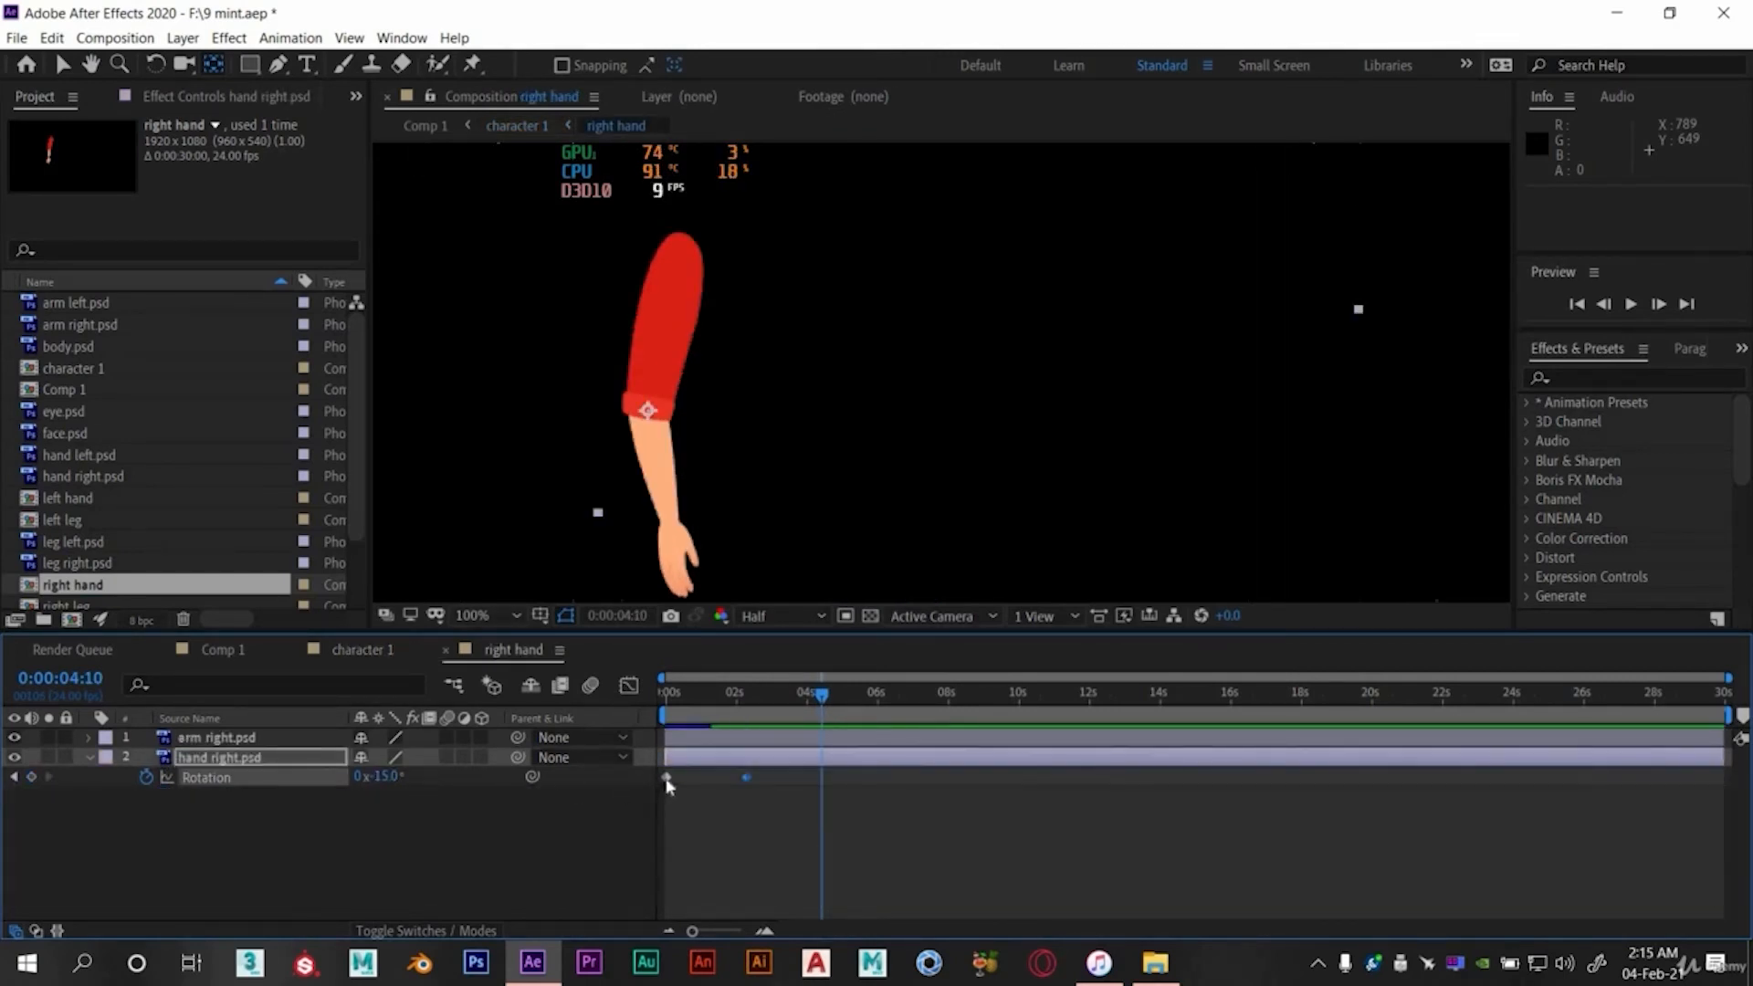
pyautogui.click(667, 777)
pyautogui.hotkey('ctrl', 'c')
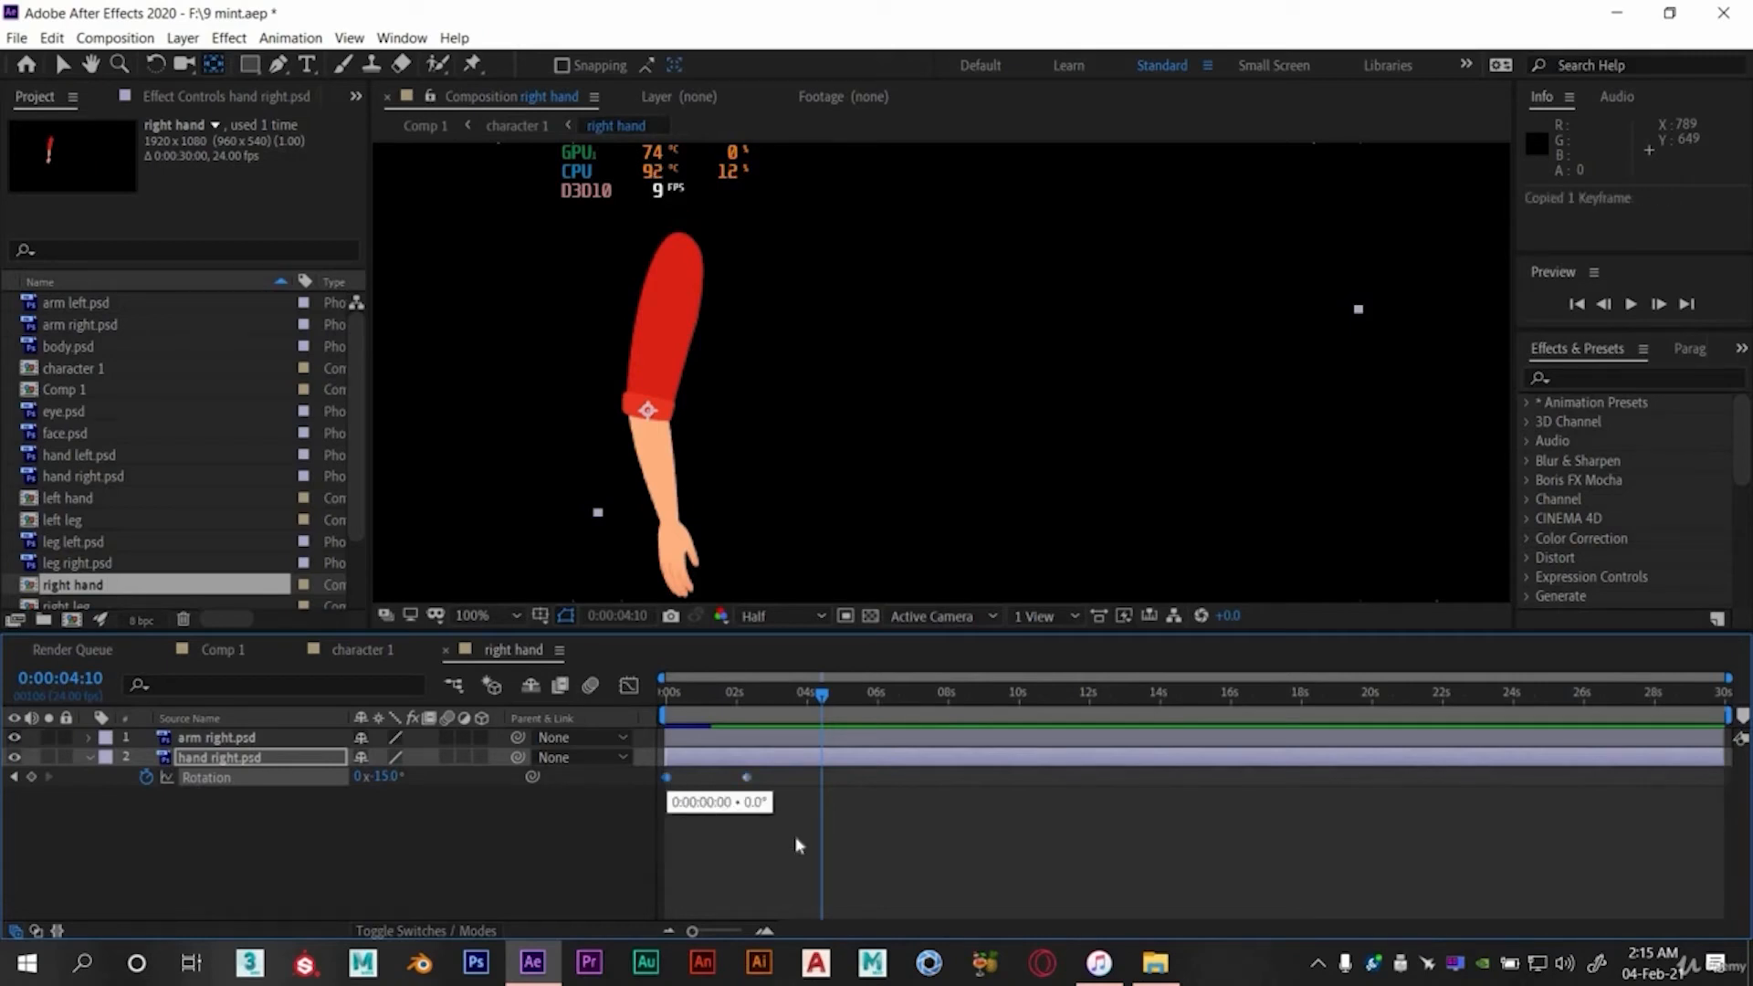
pyautogui.hotkey('ctrl', 'v')
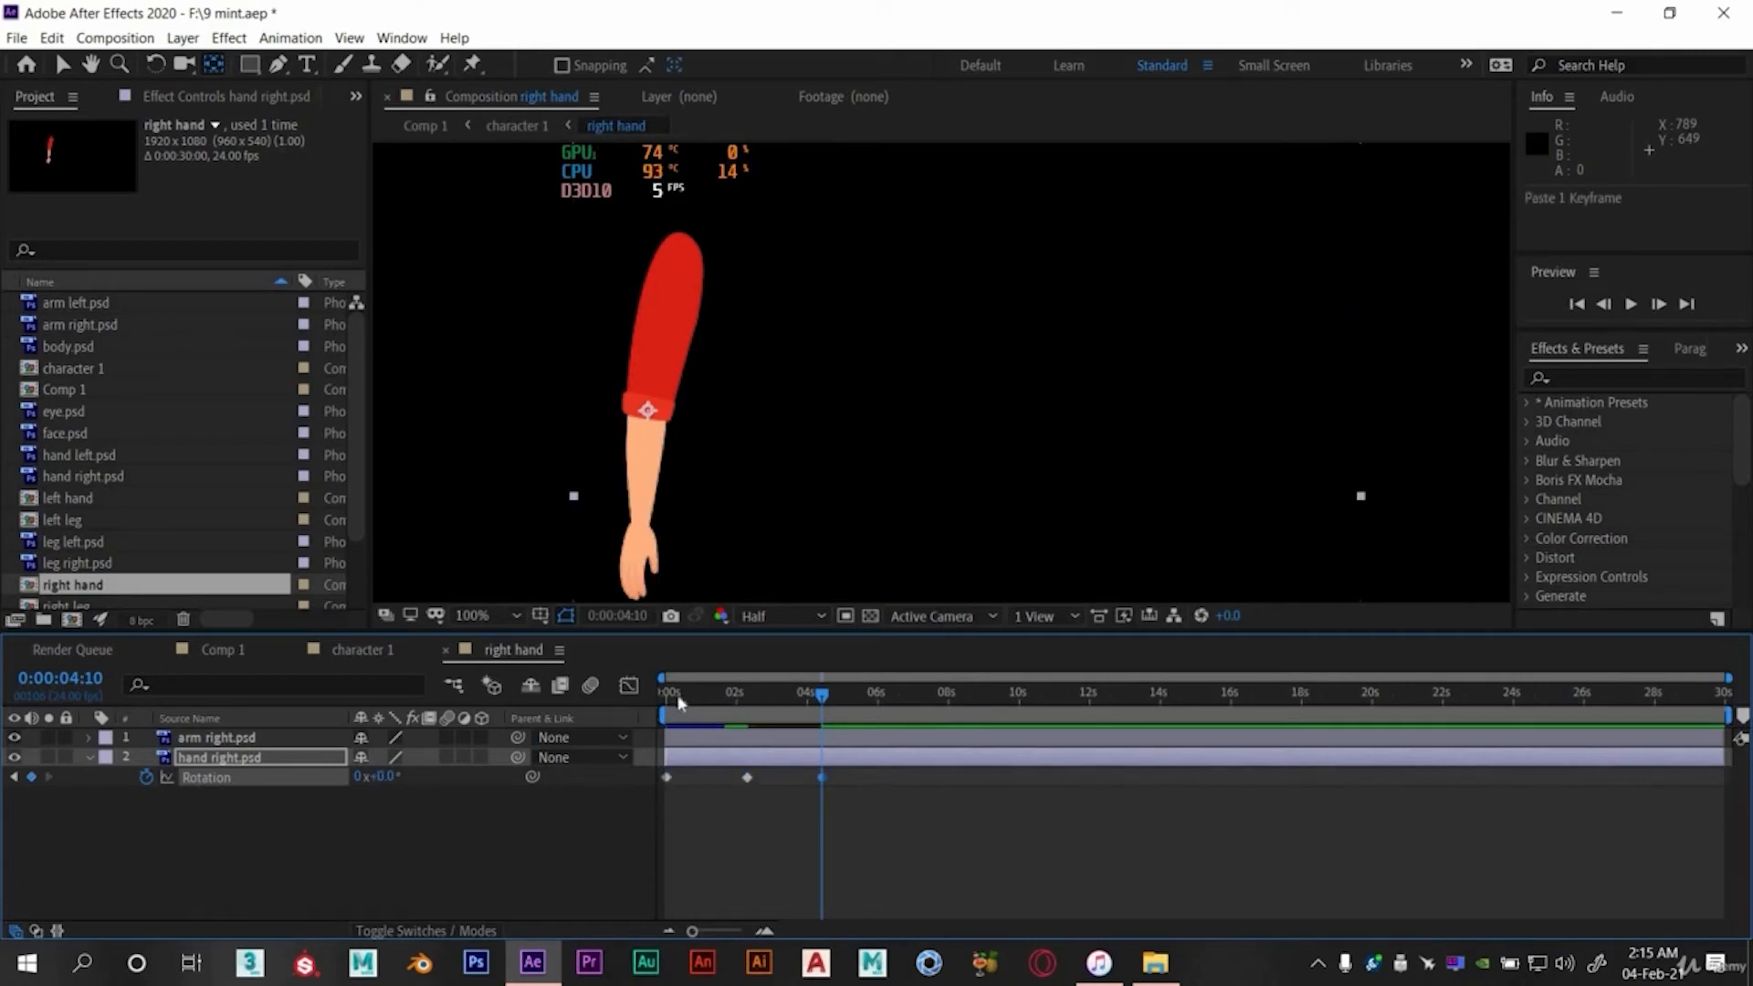
pyautogui.press('space')
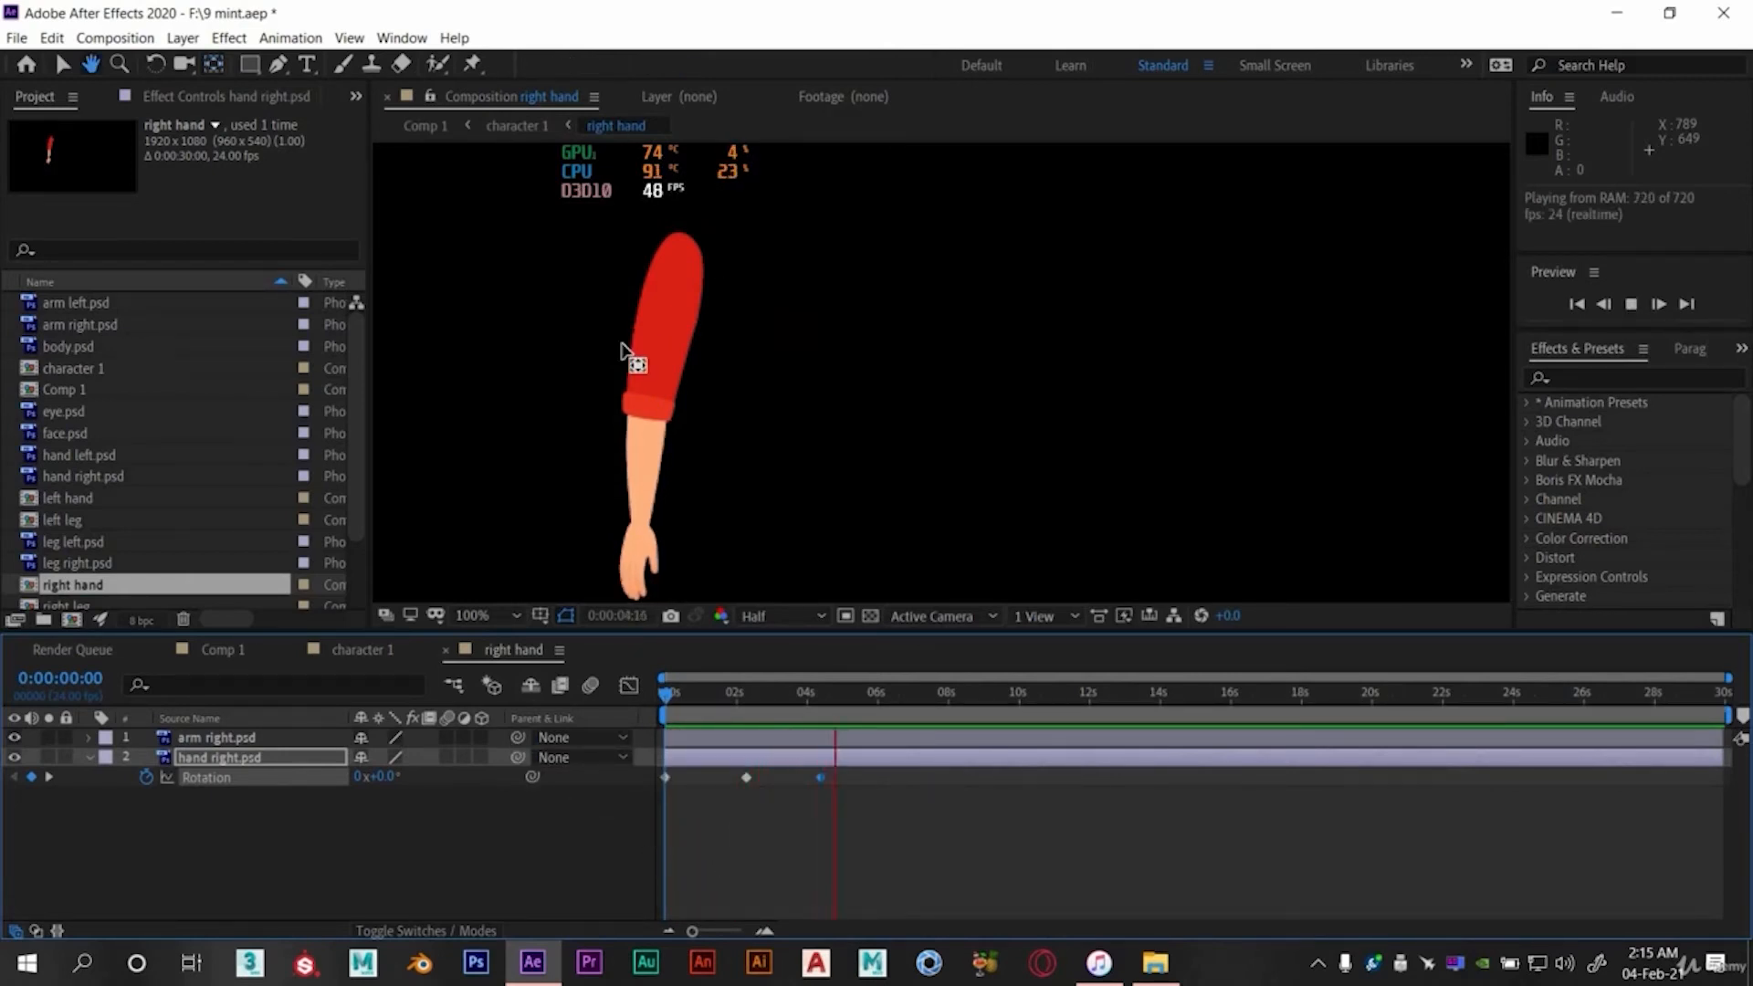
pyautogui.press('space')
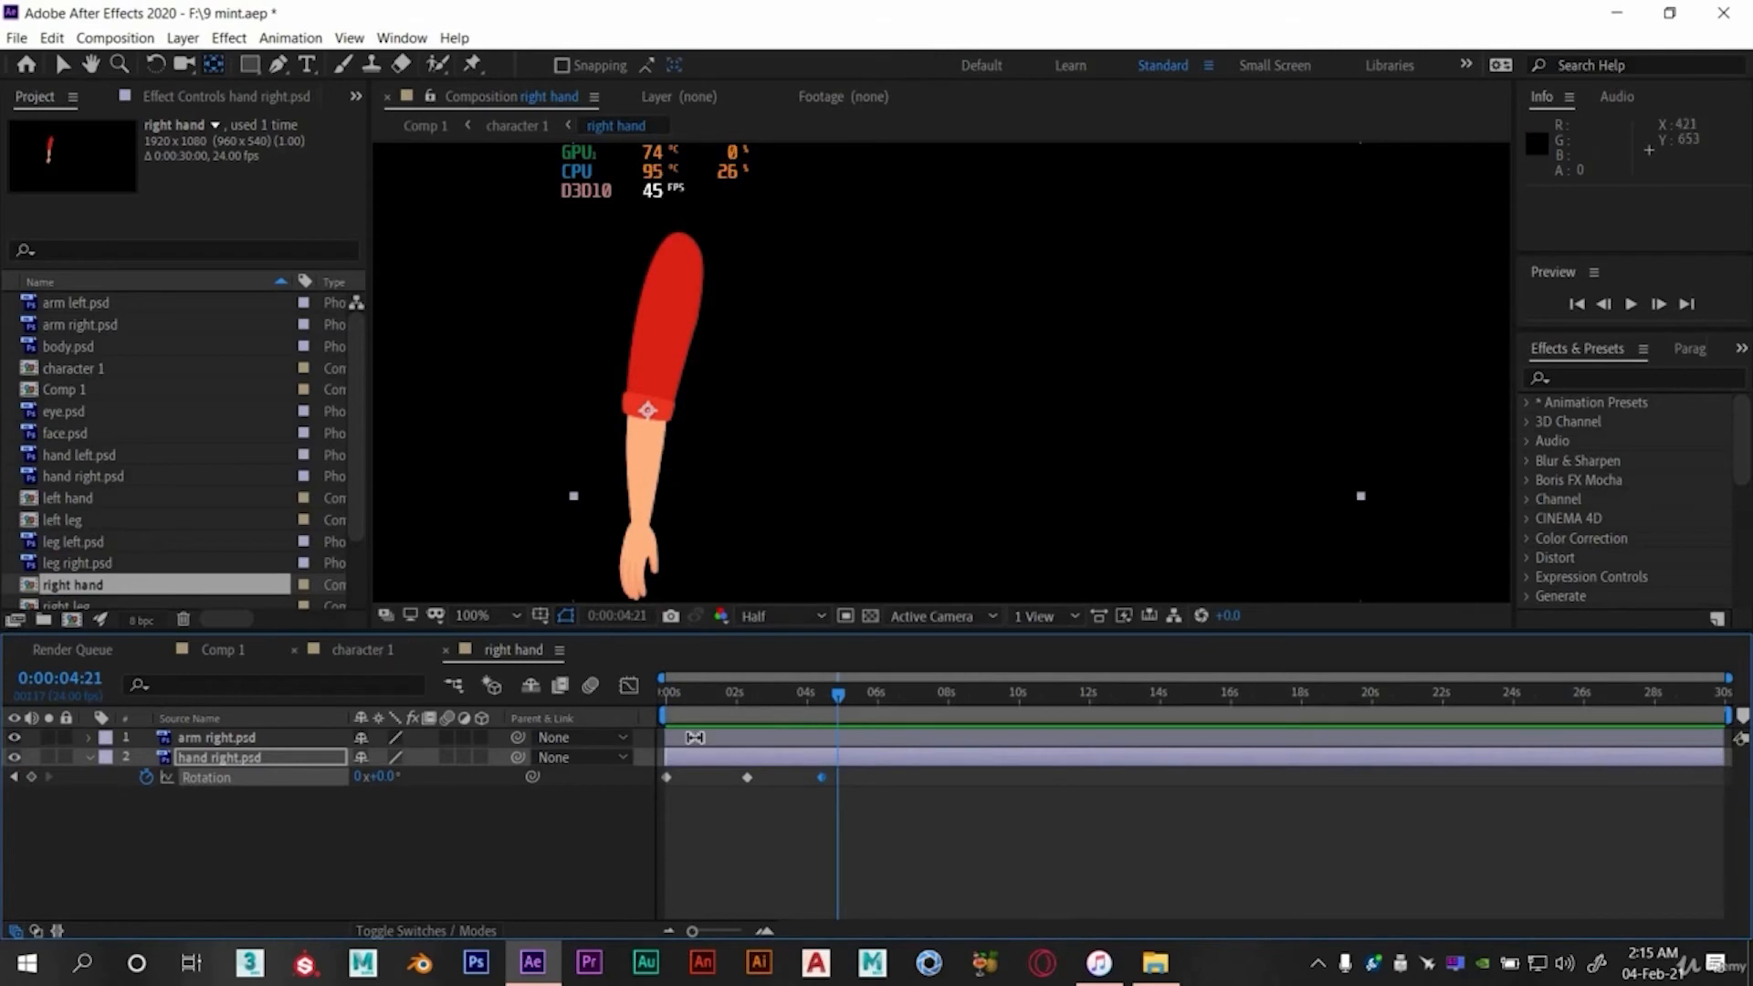
pyautogui.hotkey('shift', ',')
pyautogui.press('space')
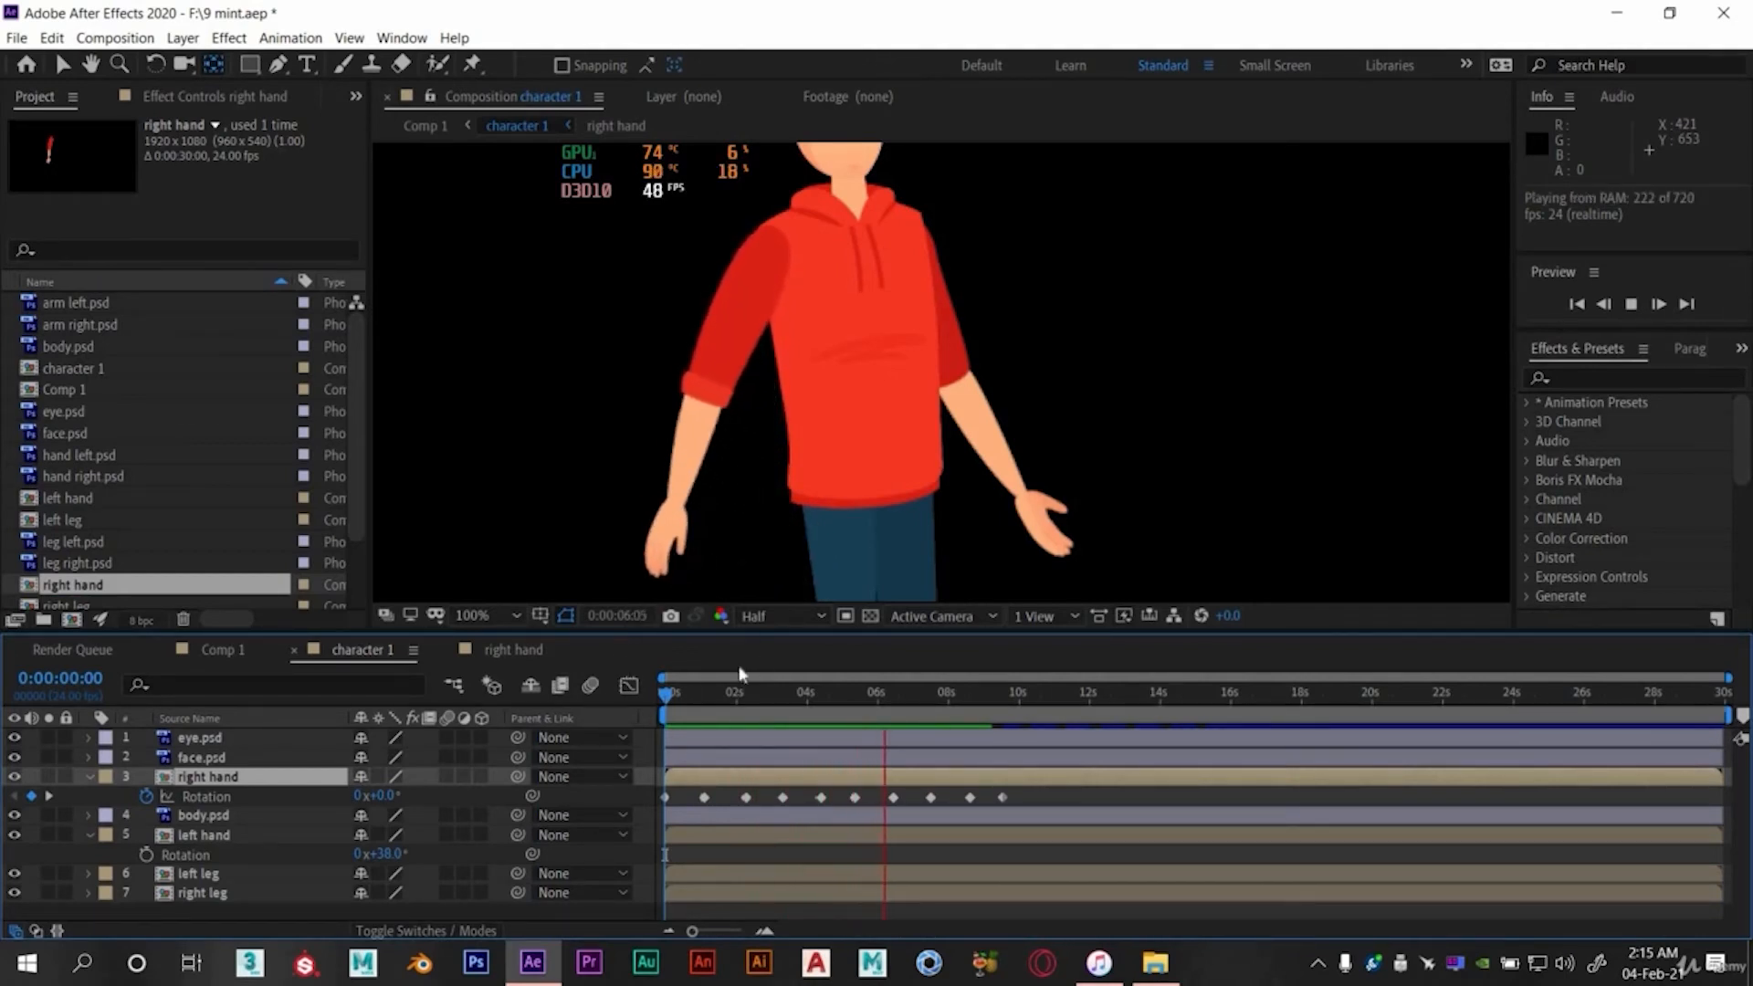
pyautogui.press('space')
# - Review the right hand layer's arm-swing rotation keyframes against the forearm motion, ending on the keyframe at 0:00:05:09
pyautogui.click(861, 699)
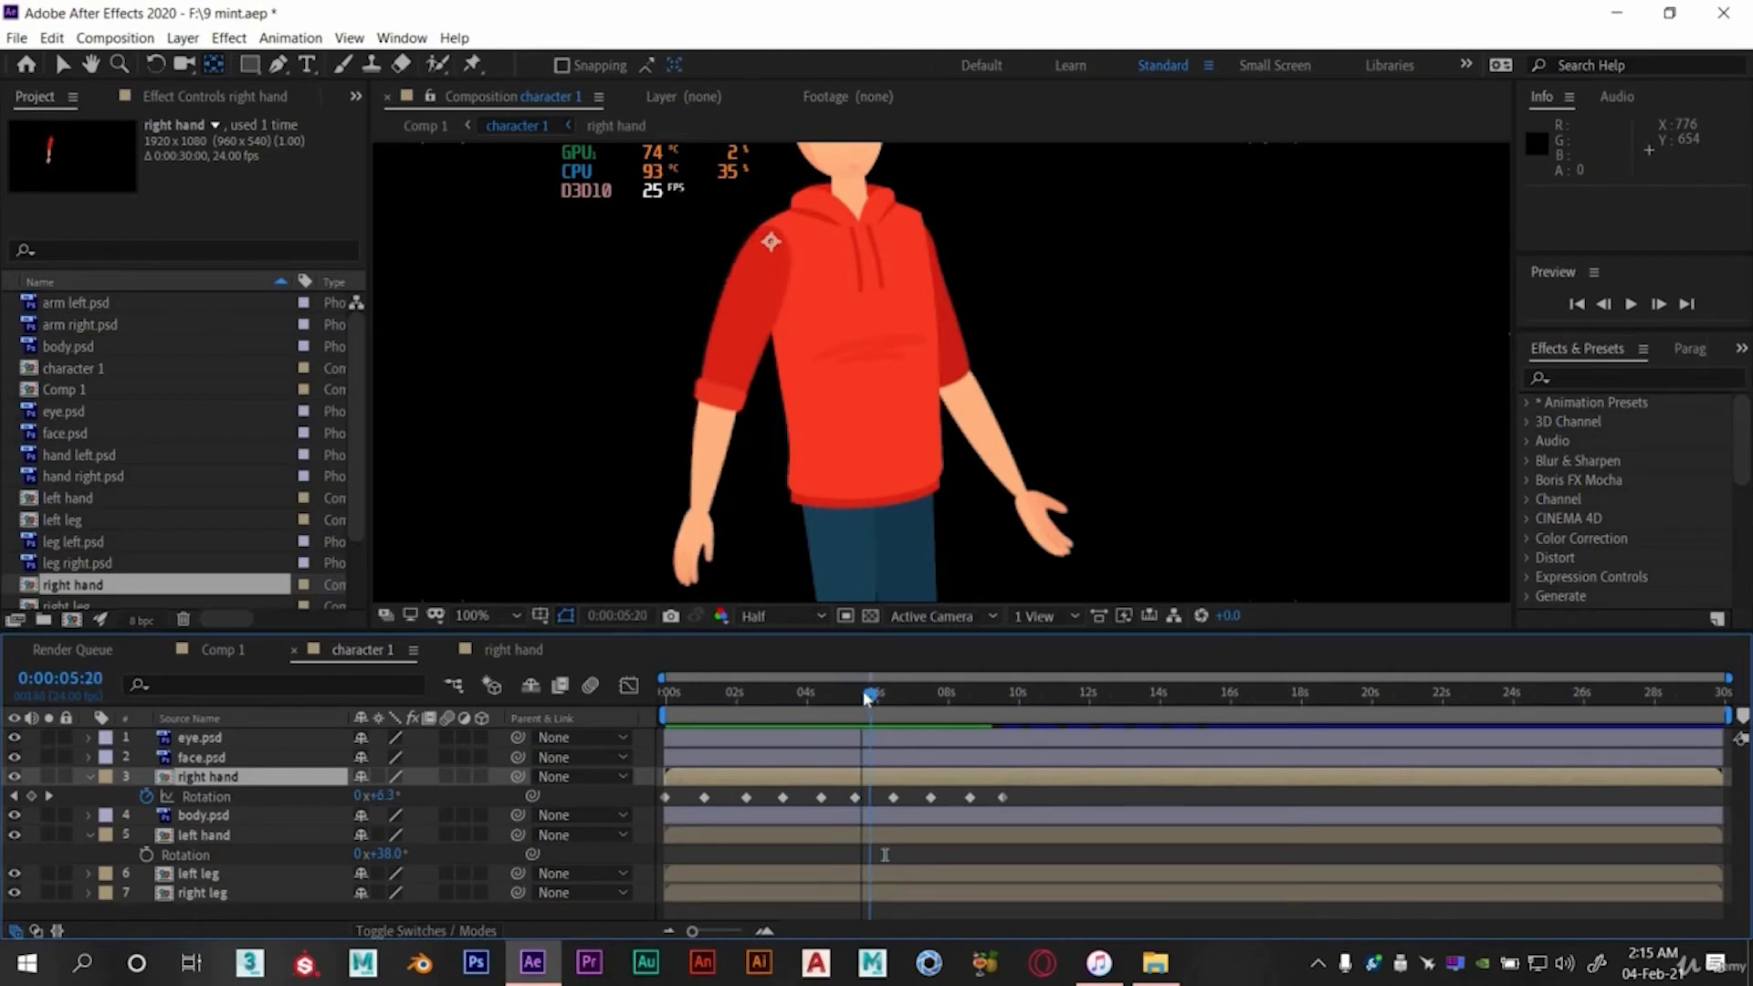
pyautogui.click(18, 796)
pyautogui.click(18, 796)
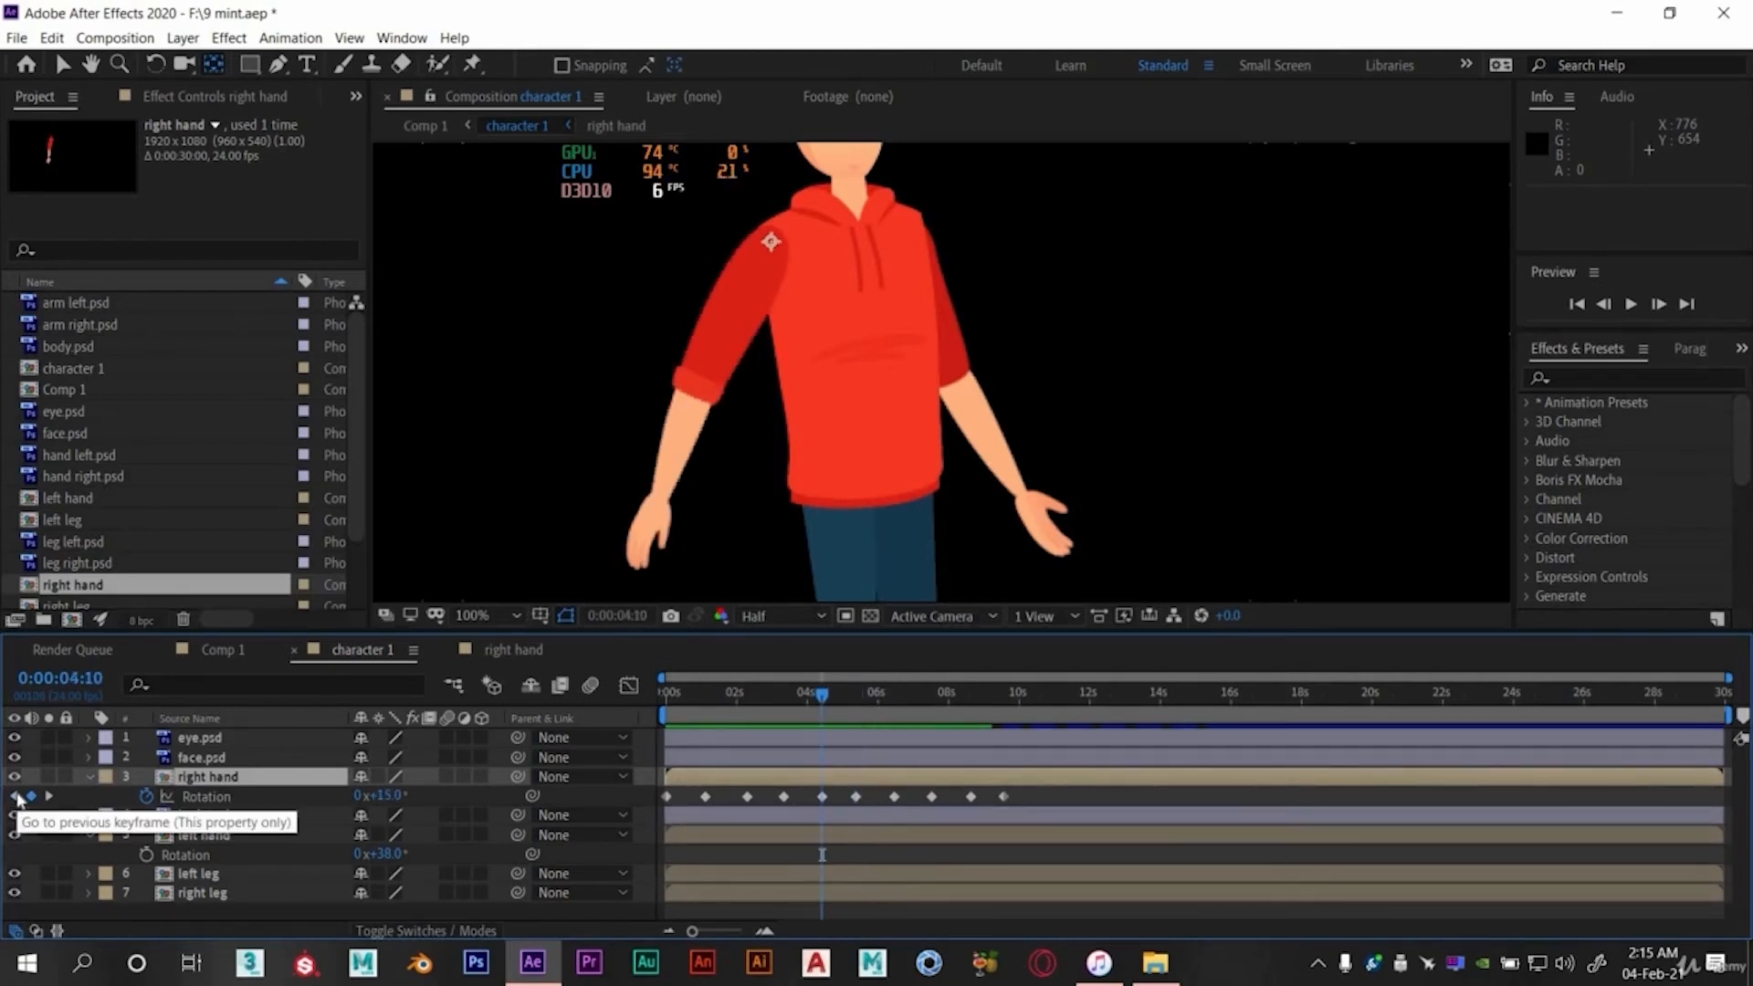
pyautogui.click(18, 796)
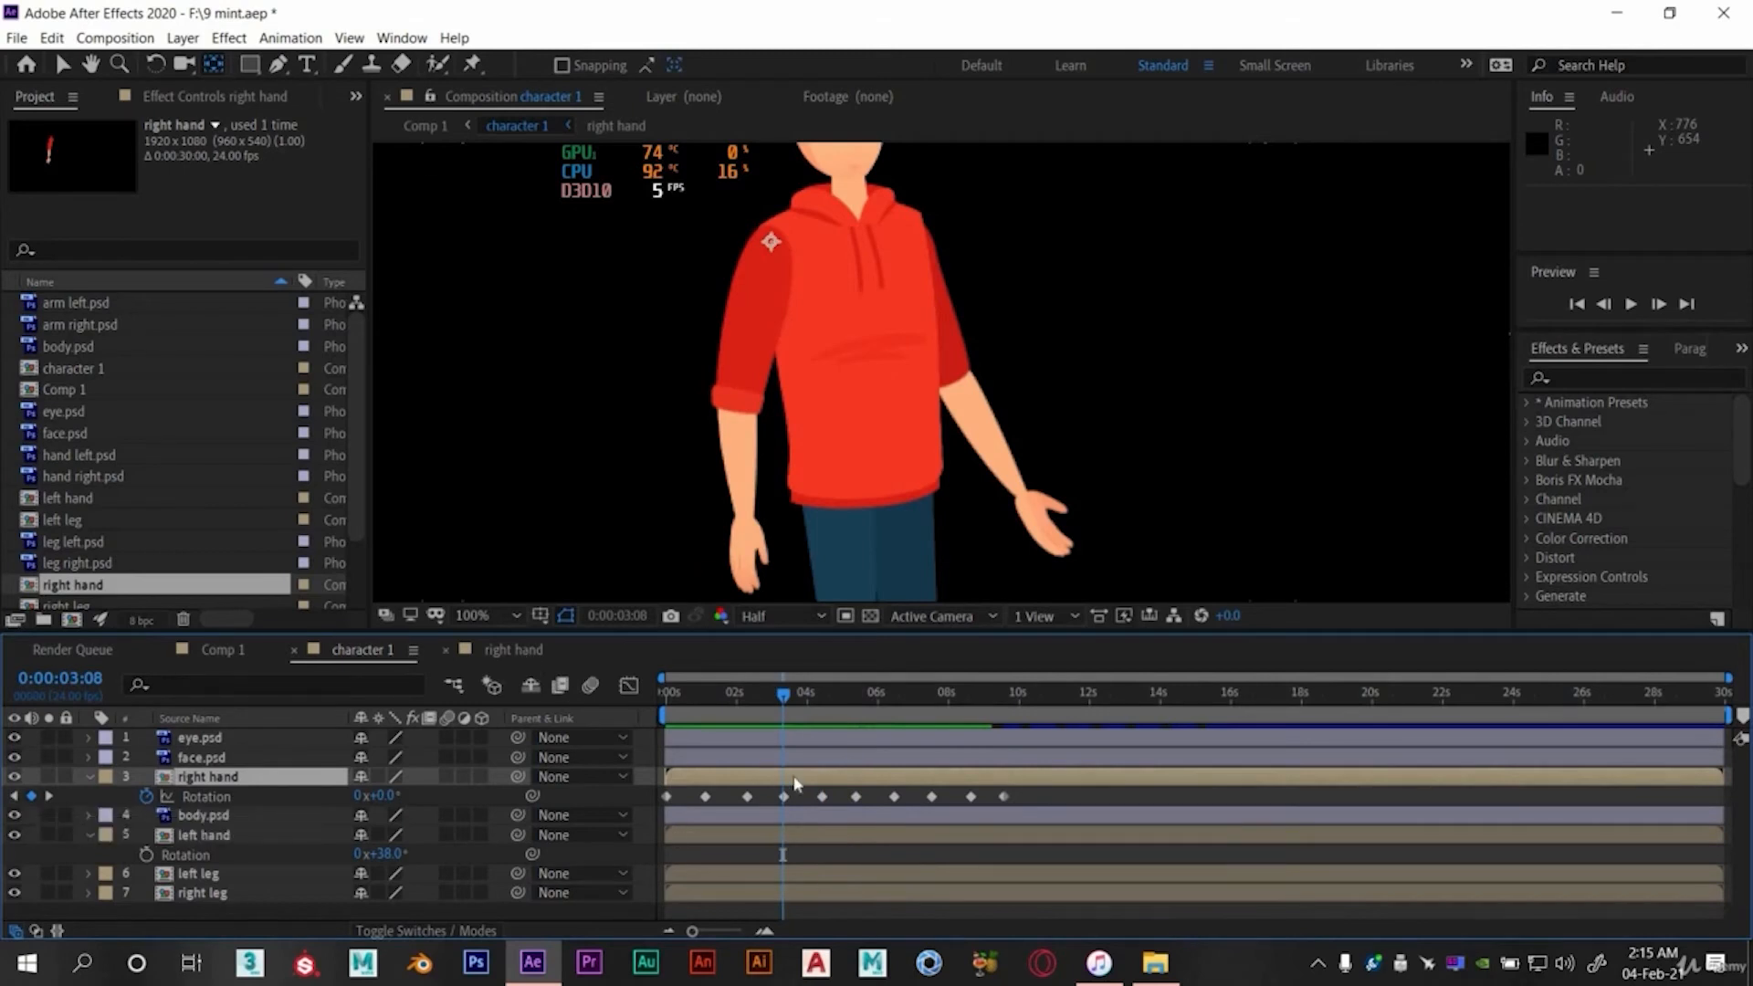
pyautogui.doubleClick(794, 783)
pyautogui.press('k')
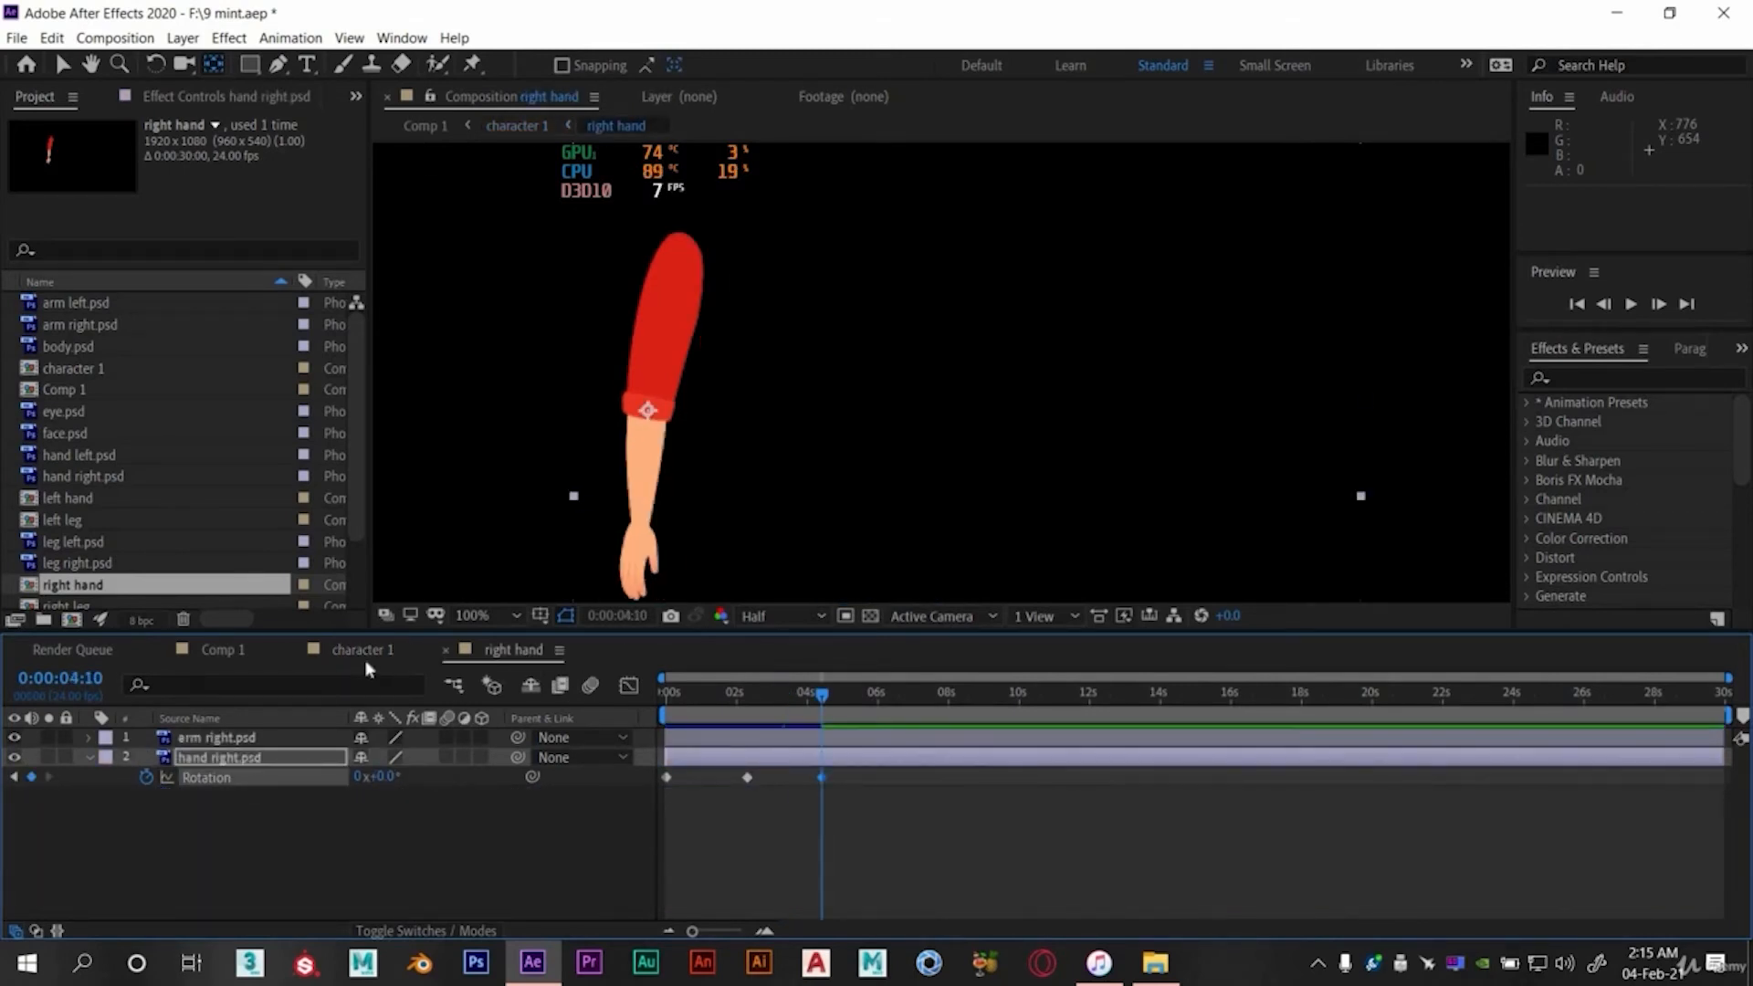
pyautogui.click(362, 651)
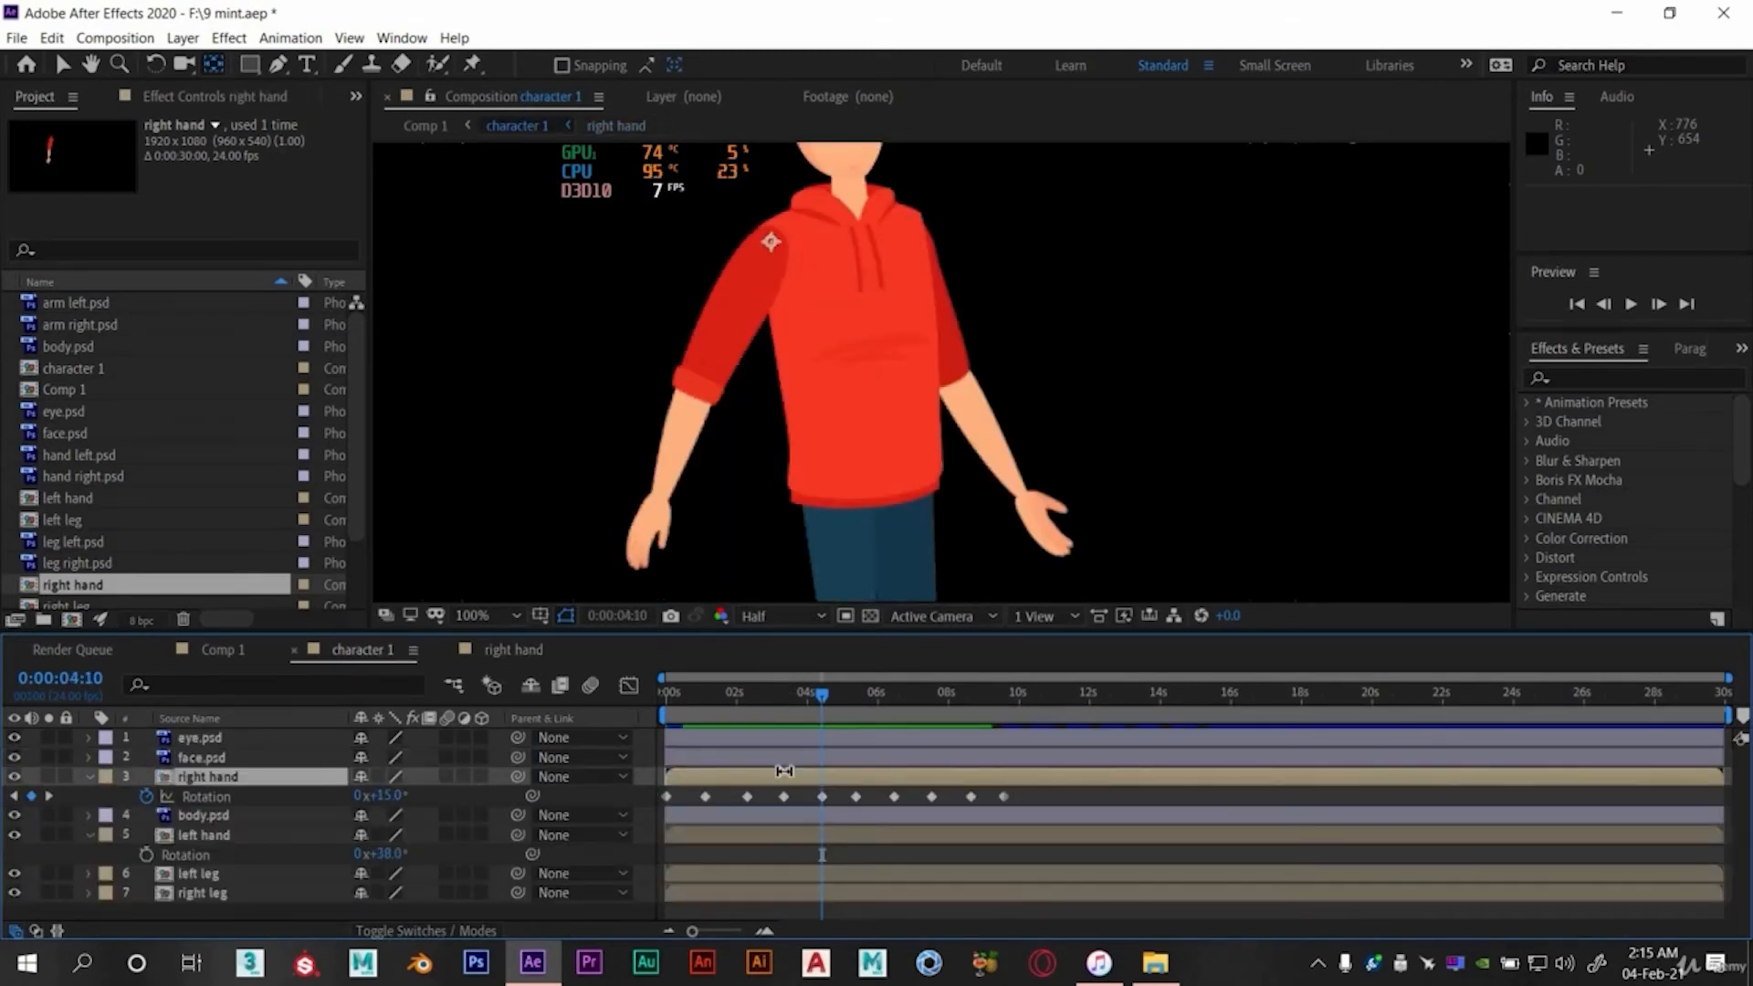
pyautogui.click(51, 795)
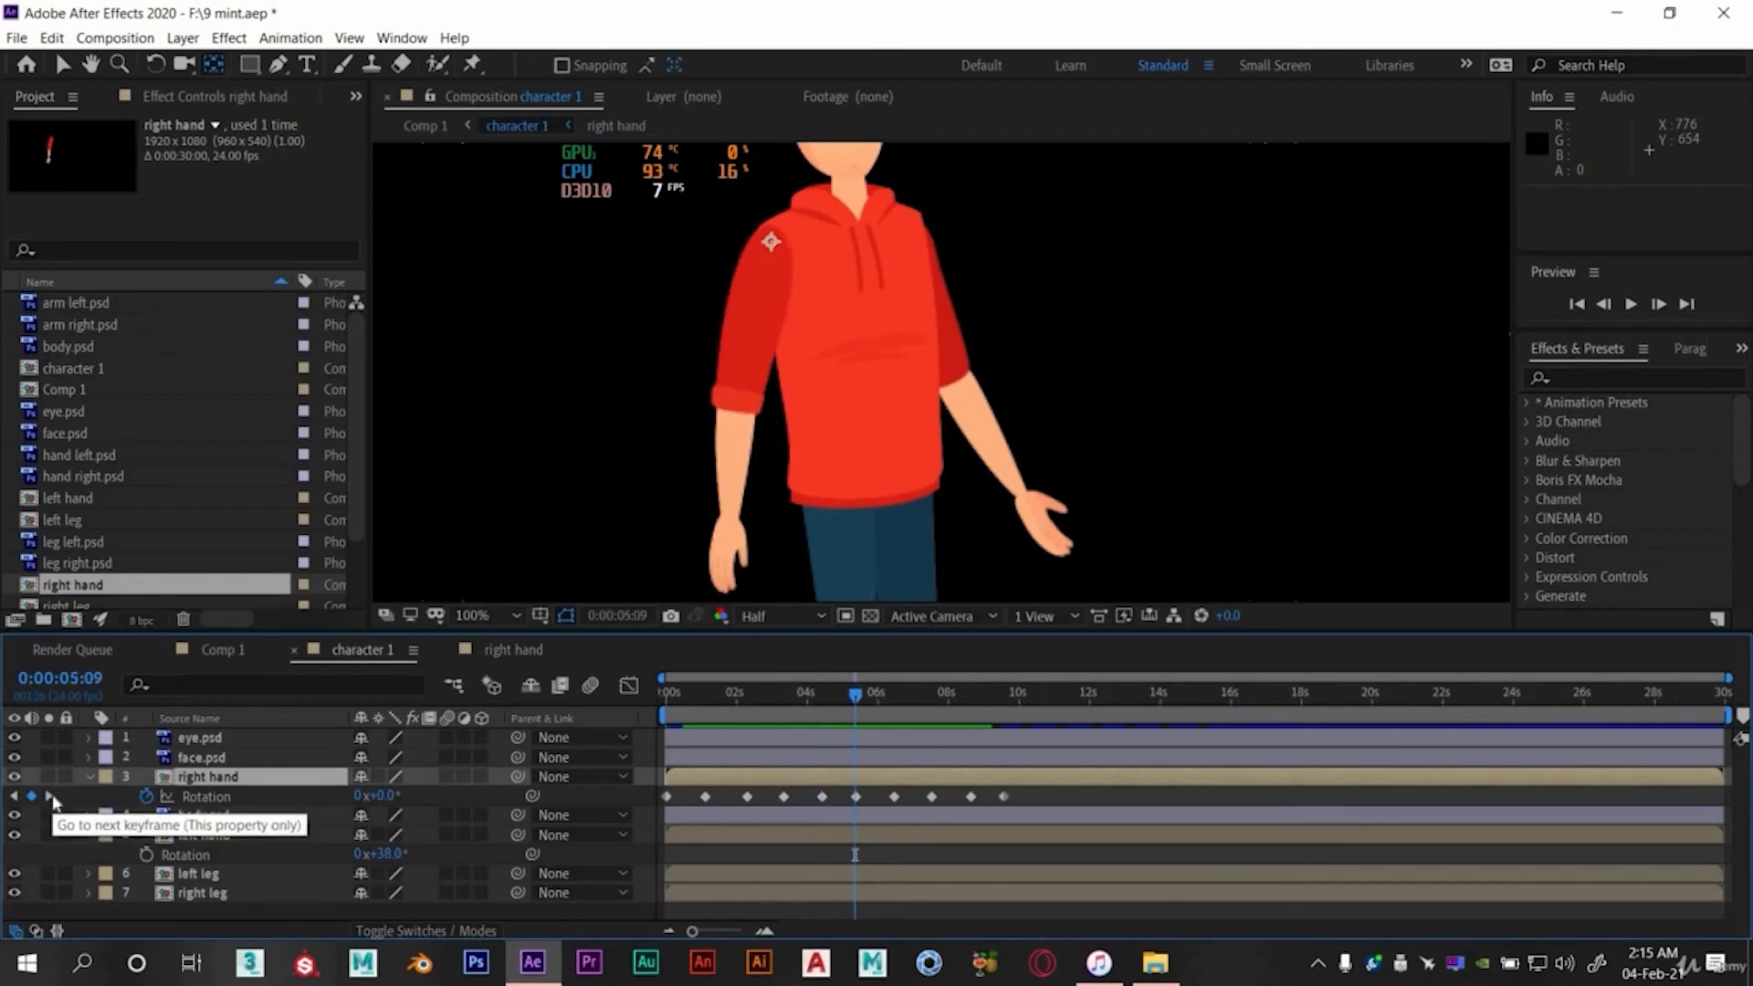
# - Copy all three hand right.psd rotation keyframes in the right hand composition
pyautogui.click(513, 648)
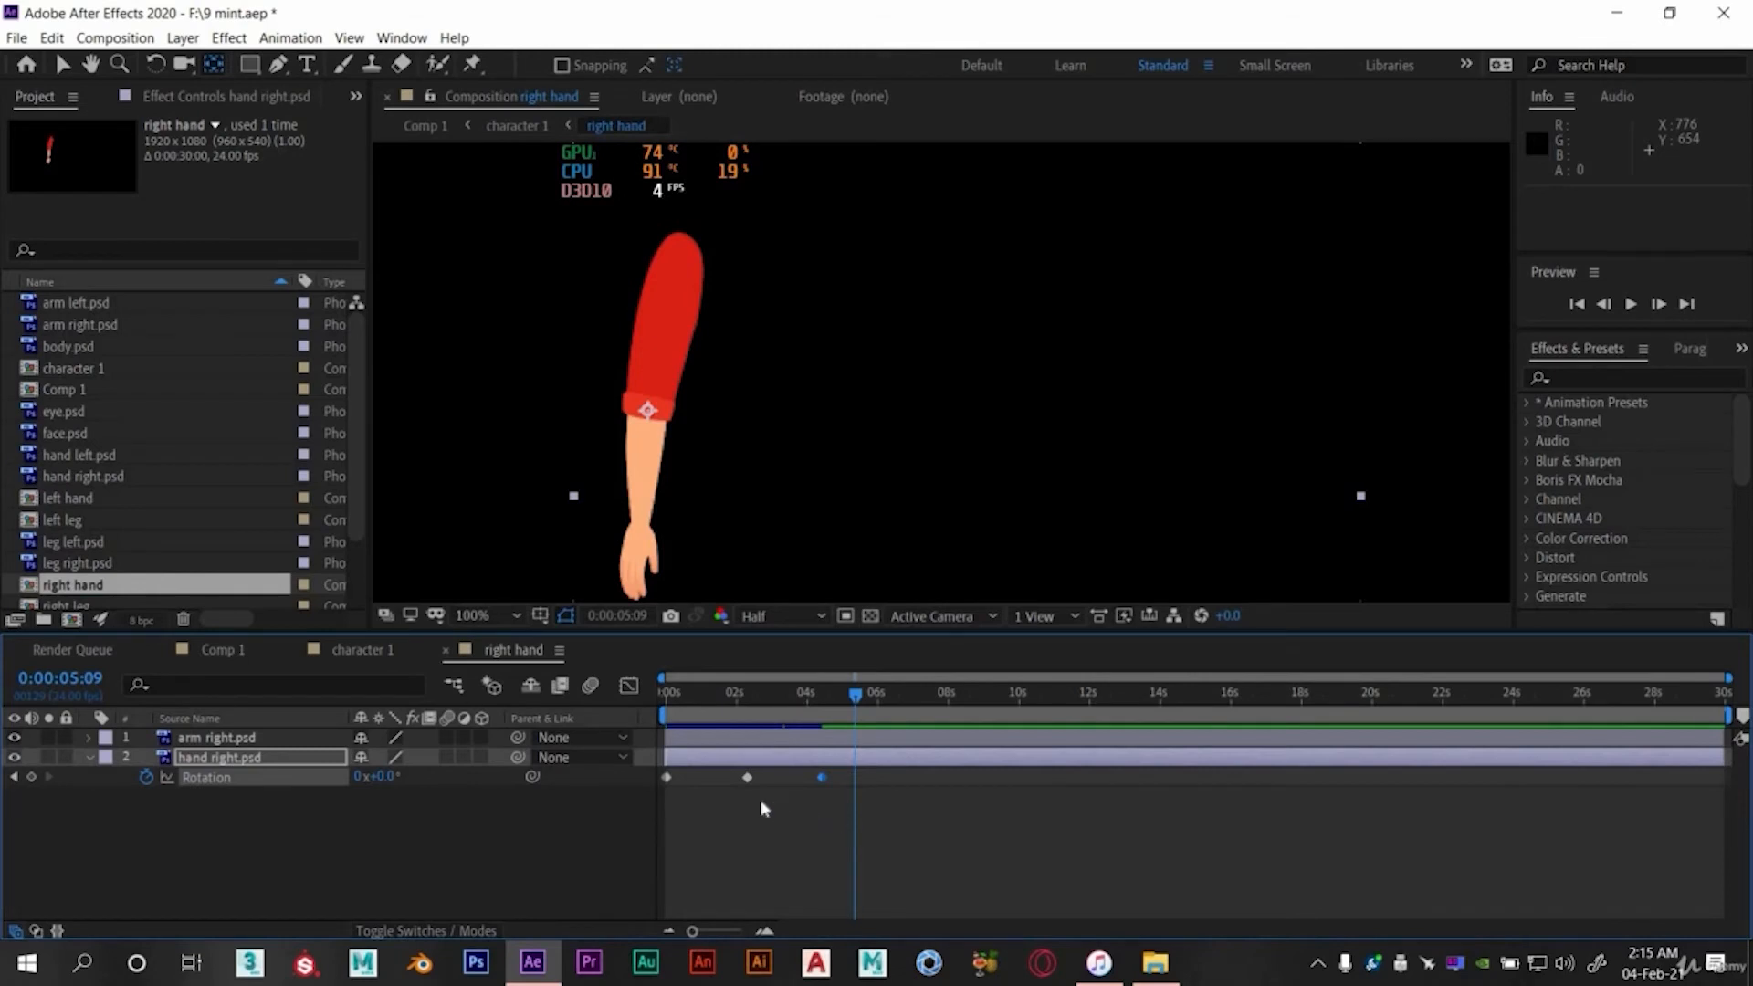
pyautogui.moveTo(844, 821); pyautogui.dragTo(643, 769)
pyautogui.hotkey('ctrl', 'c')
pyautogui.click(372, 658)
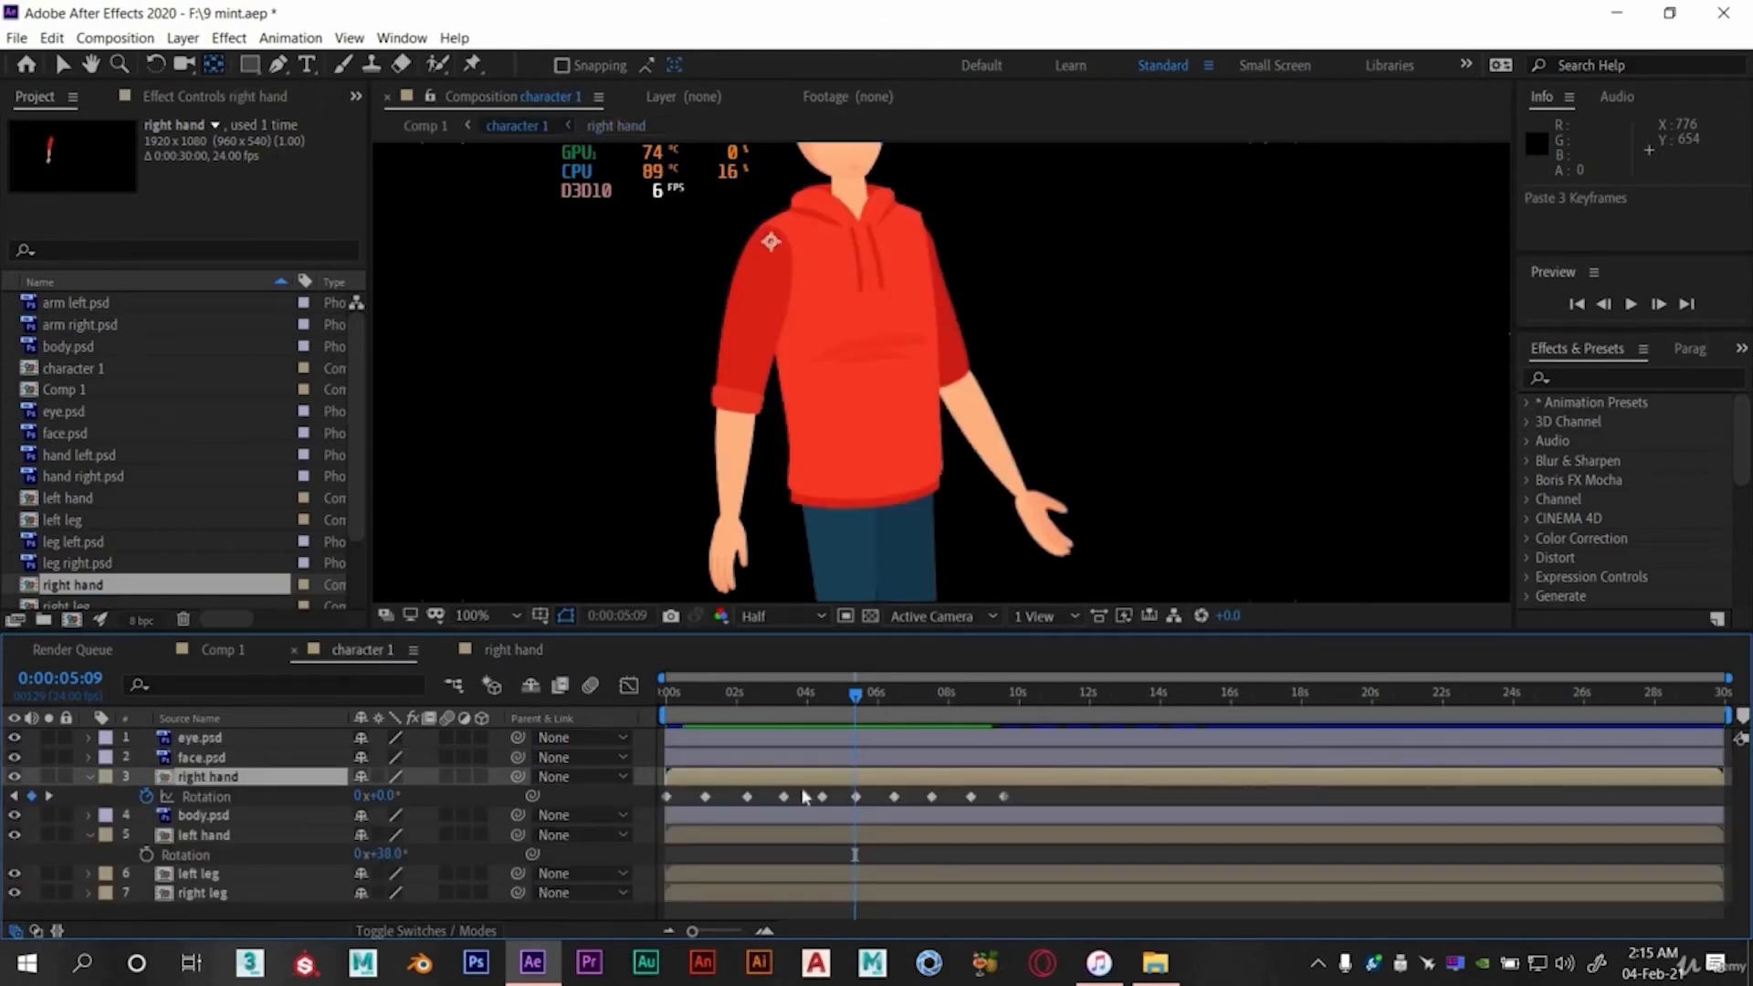
pyautogui.hotkey('ctrl', 'v')
pyautogui.hotkey('ctrl', 'z')
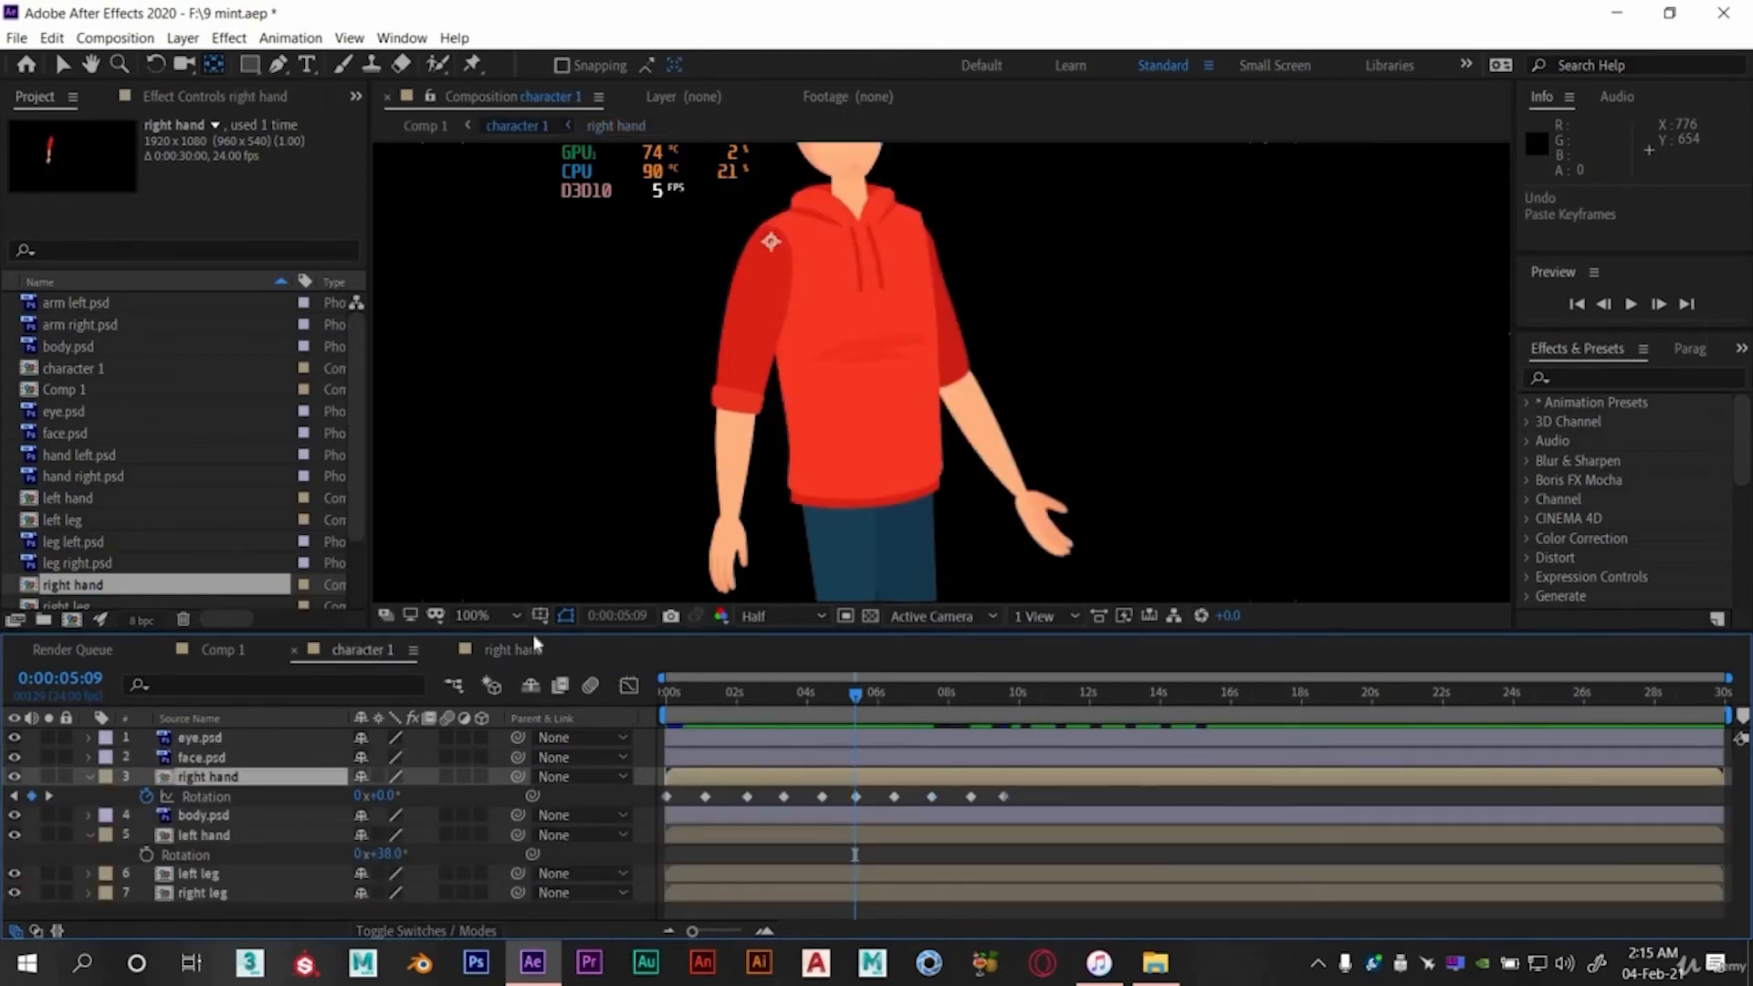
# - Paste the three copied rotation keyframes onto hand right.psd at 0:00:05:09 and preview the motion in the character 1 composition
pyautogui.click(534, 643)
pyautogui.hotkey('ctrl', 'v')
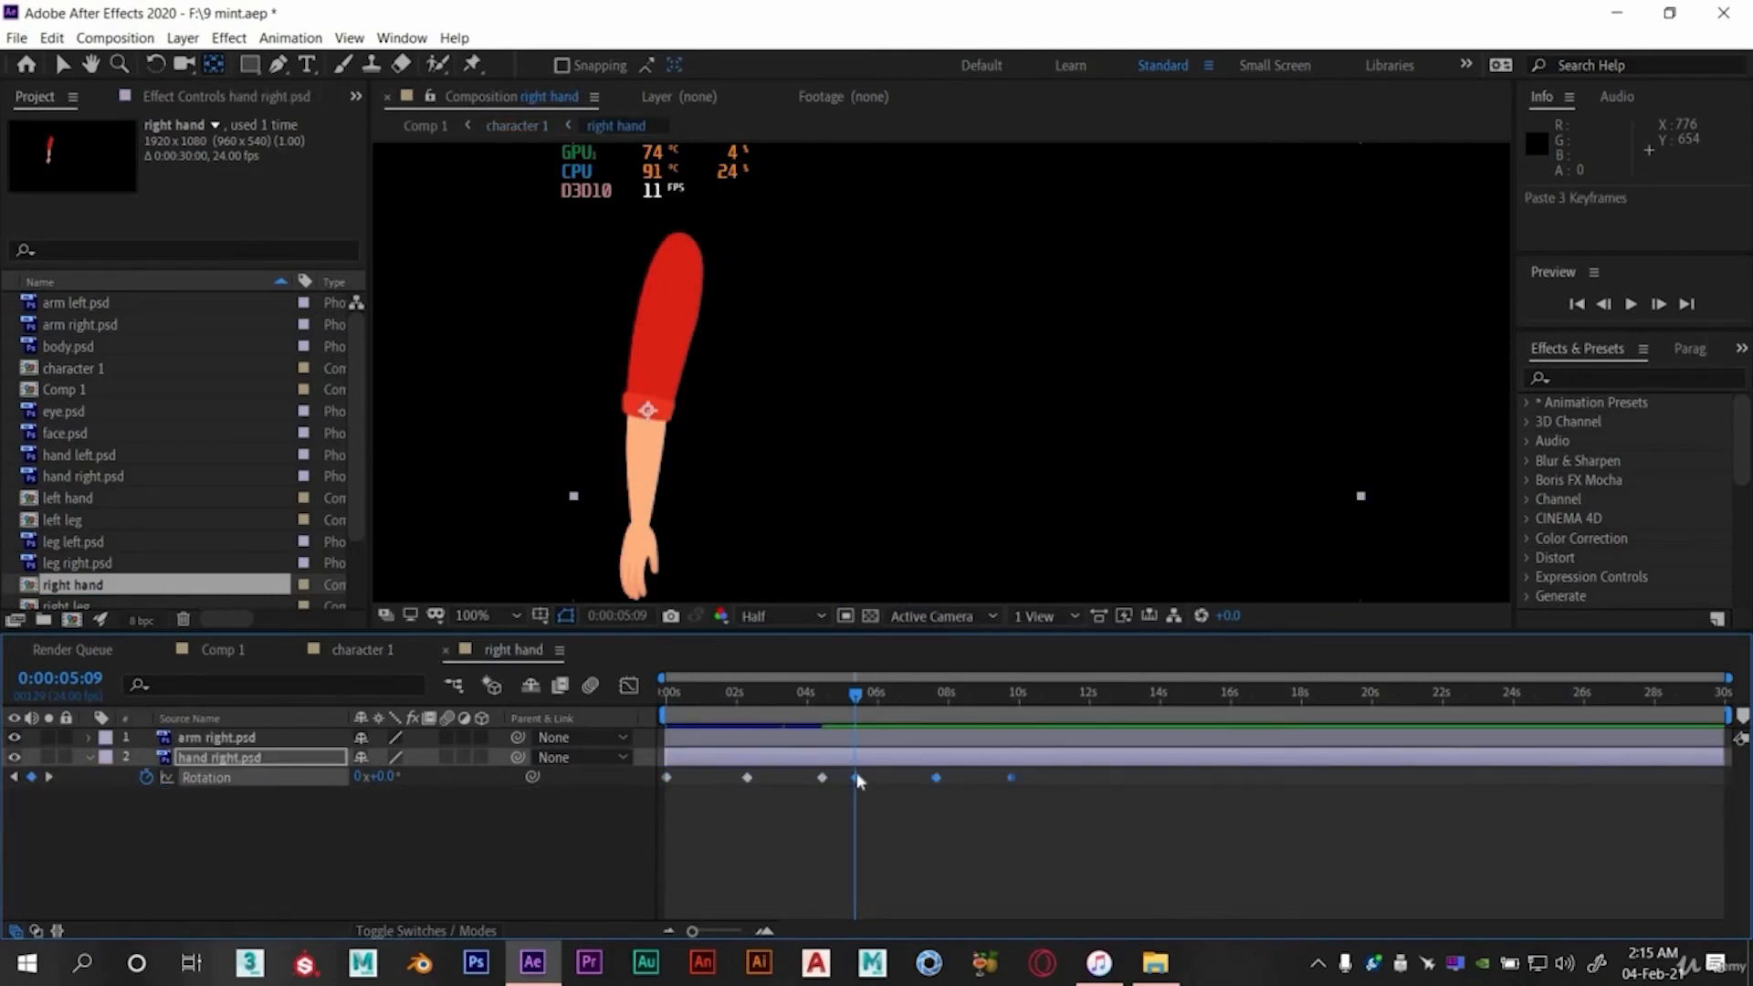
pyautogui.click(361, 650)
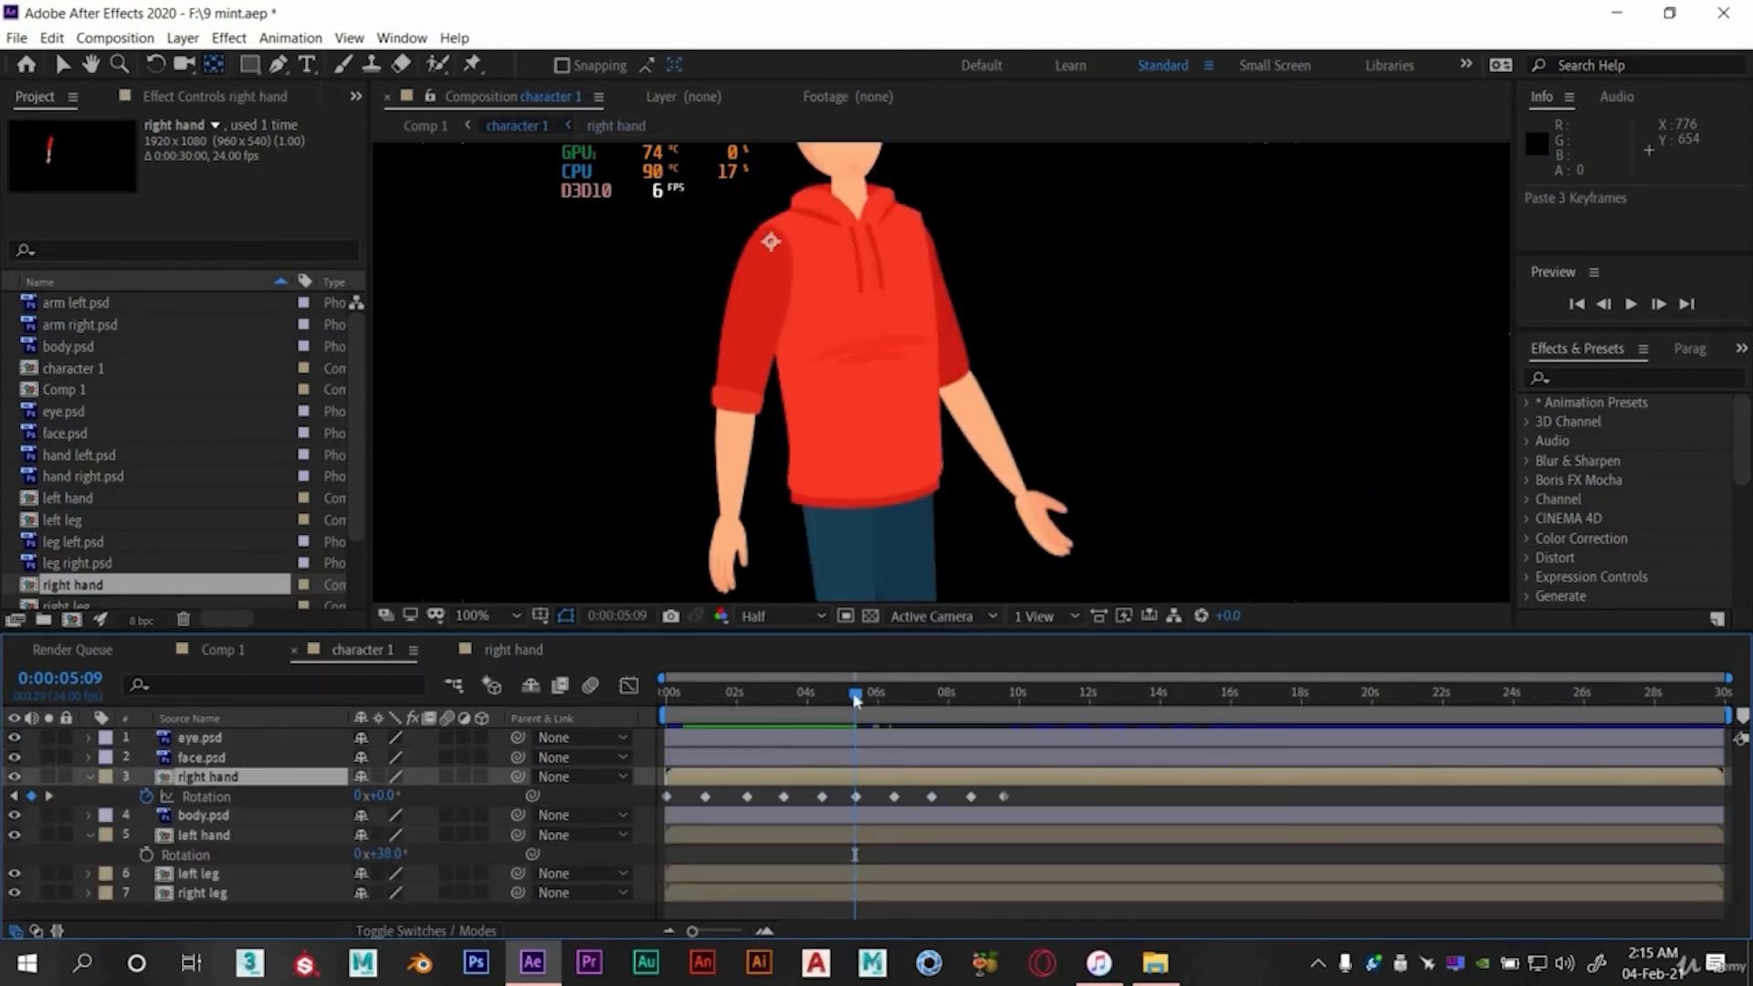
pyautogui.moveTo(874, 700); pyautogui.dragTo(1014, 717)
pyautogui.press('space')
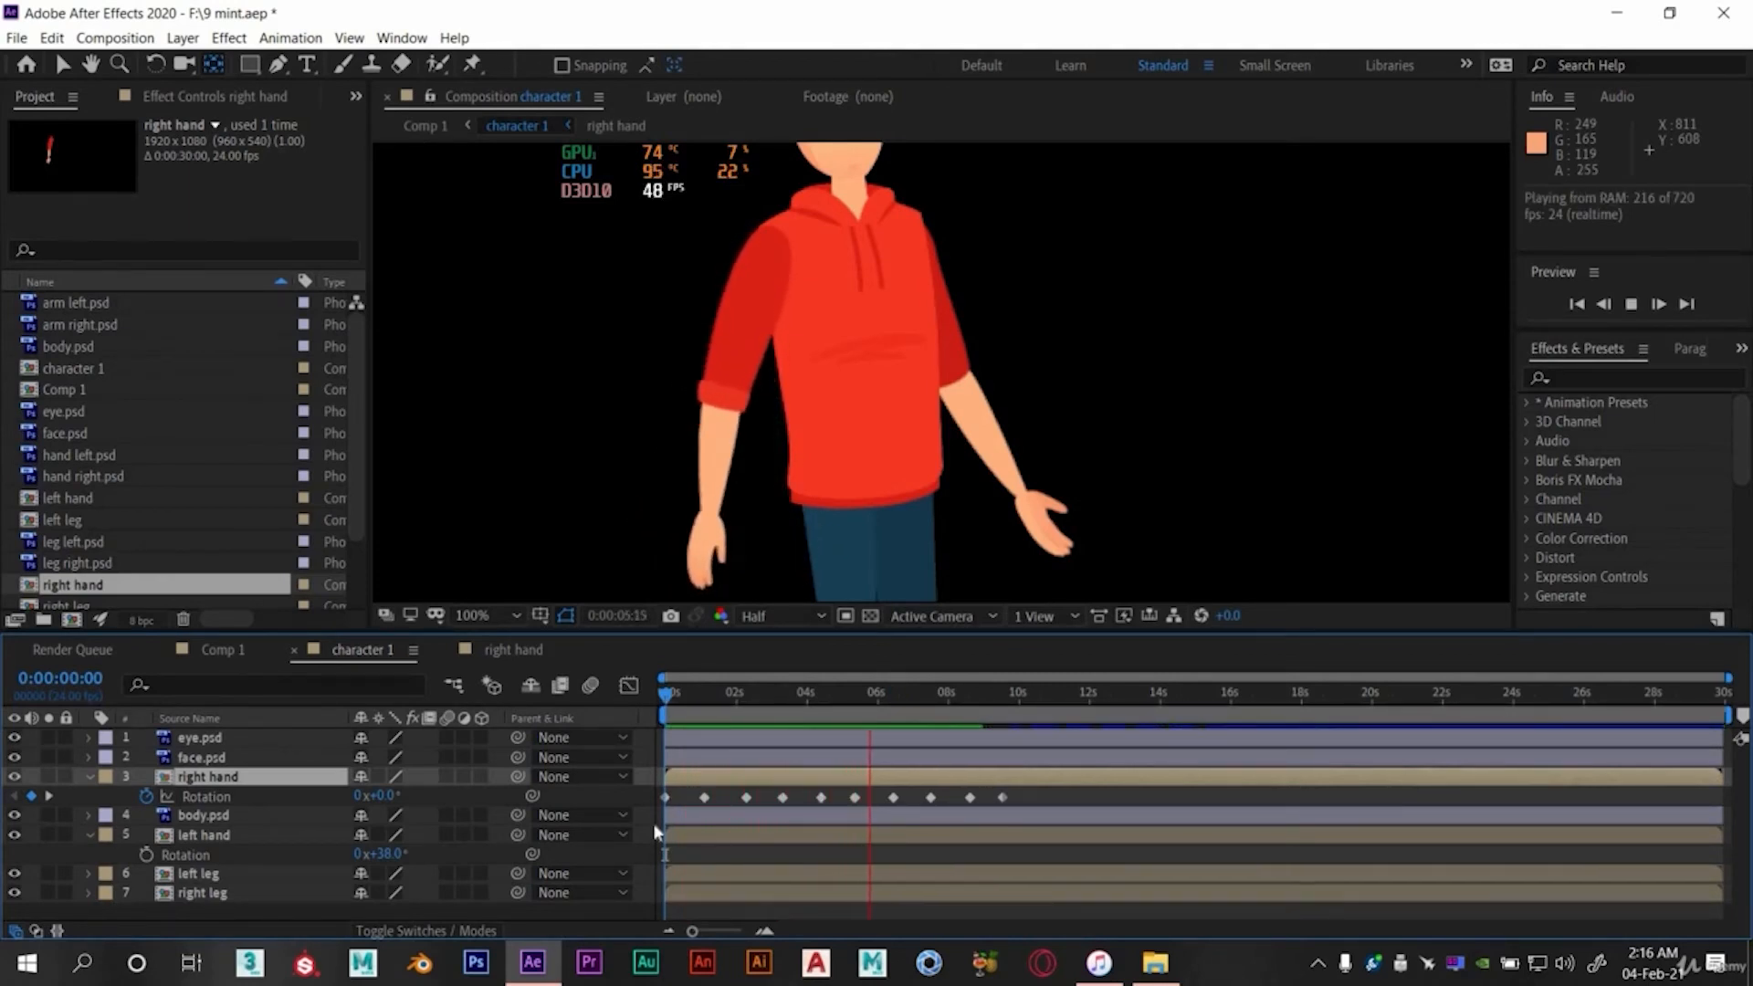
pyautogui.press('space')
# - Delete hand right.psd's pasted 0° rotation keyframe at 0:00:05:09
pyautogui.moveTo(829, 701); pyautogui.dragTo(855, 694)
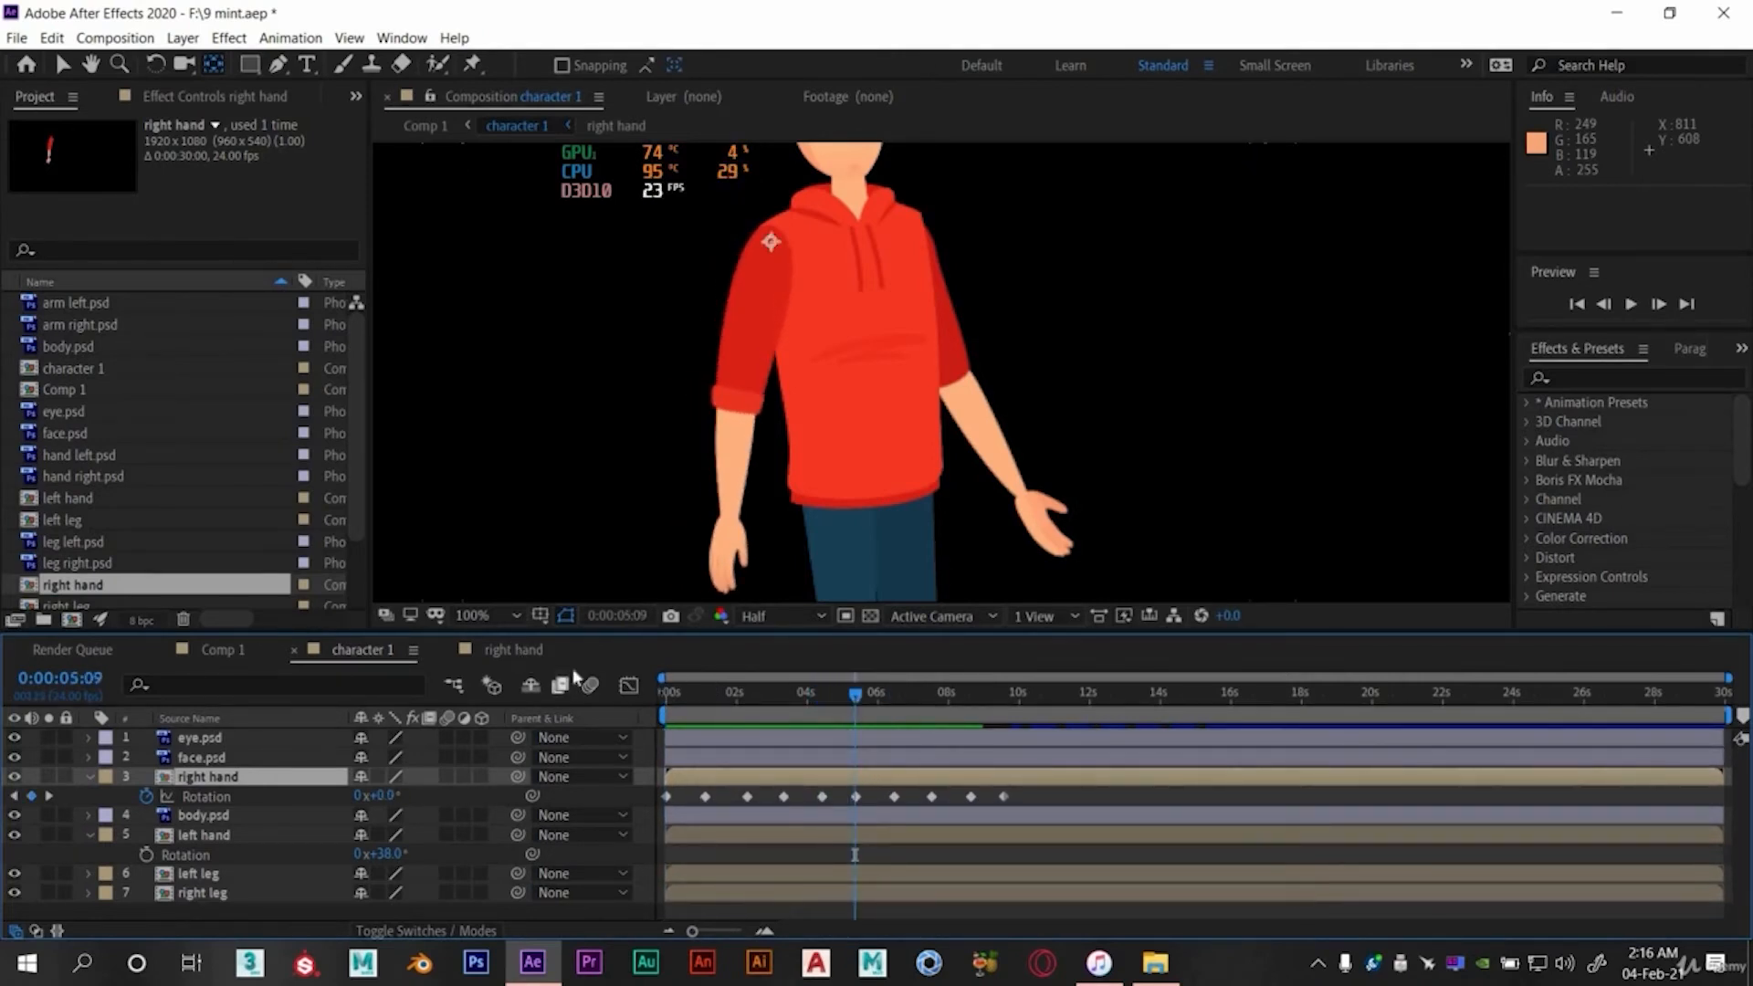
pyautogui.click(519, 651)
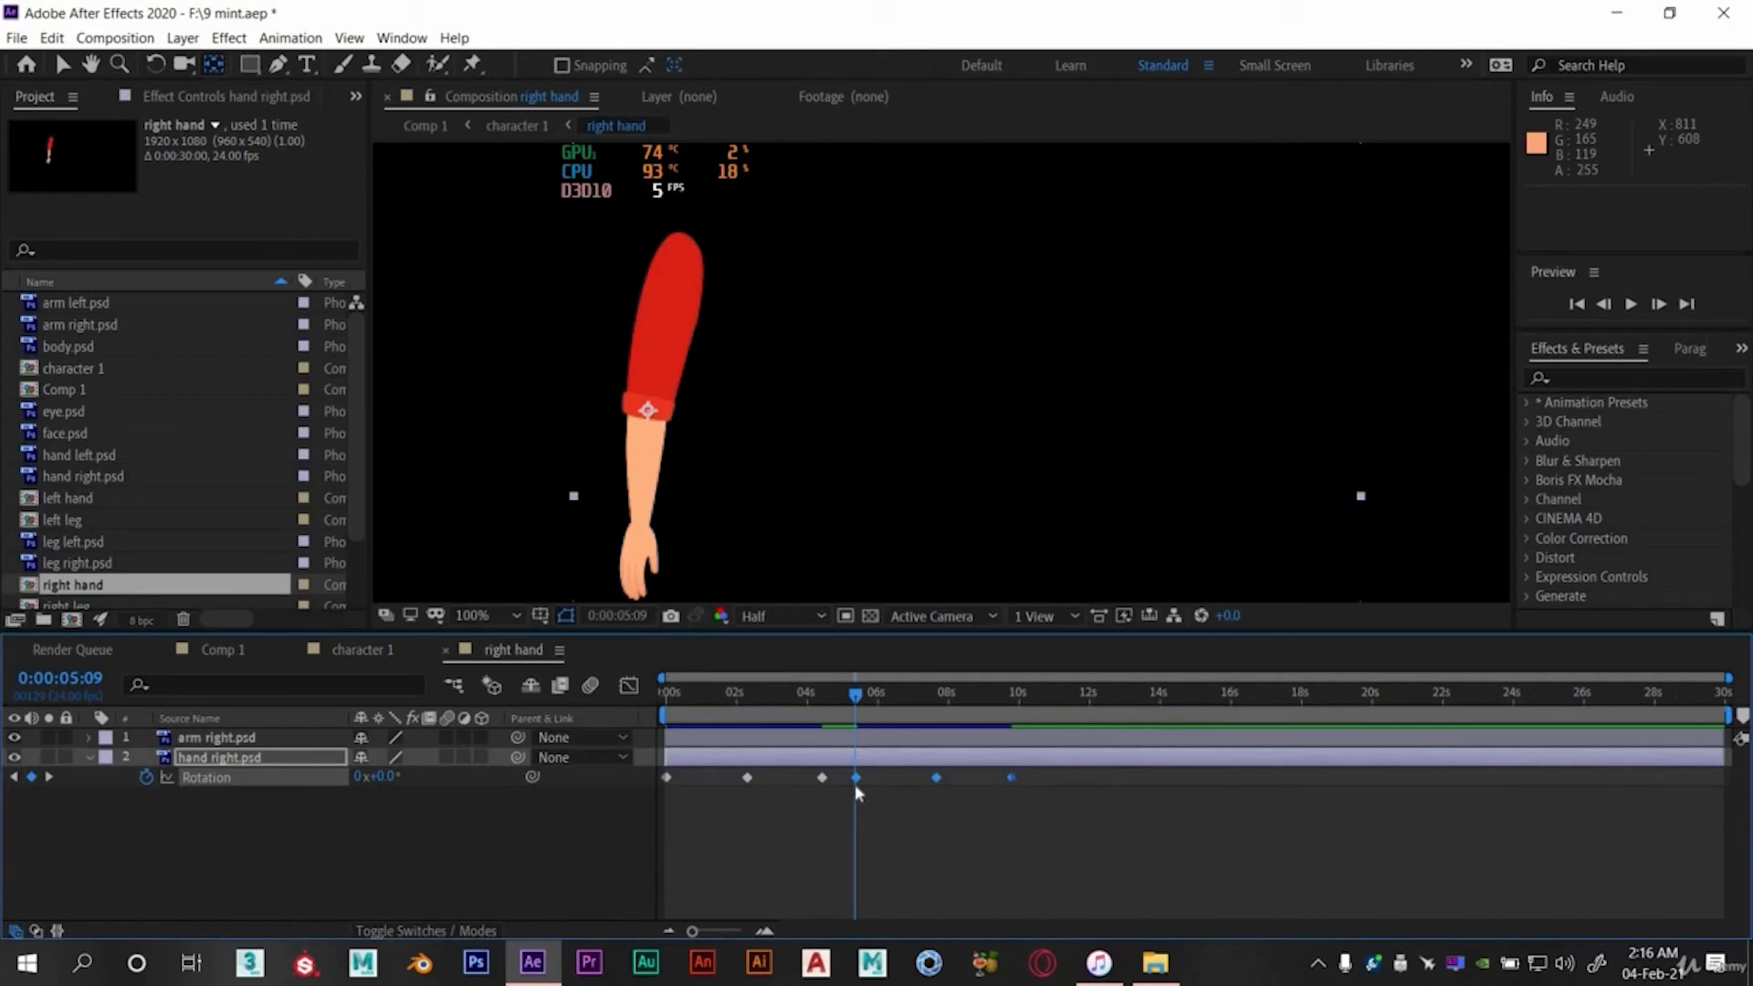
pyautogui.click(814, 781)
pyautogui.moveTo(737, 692); pyautogui.dragTo(747, 692)
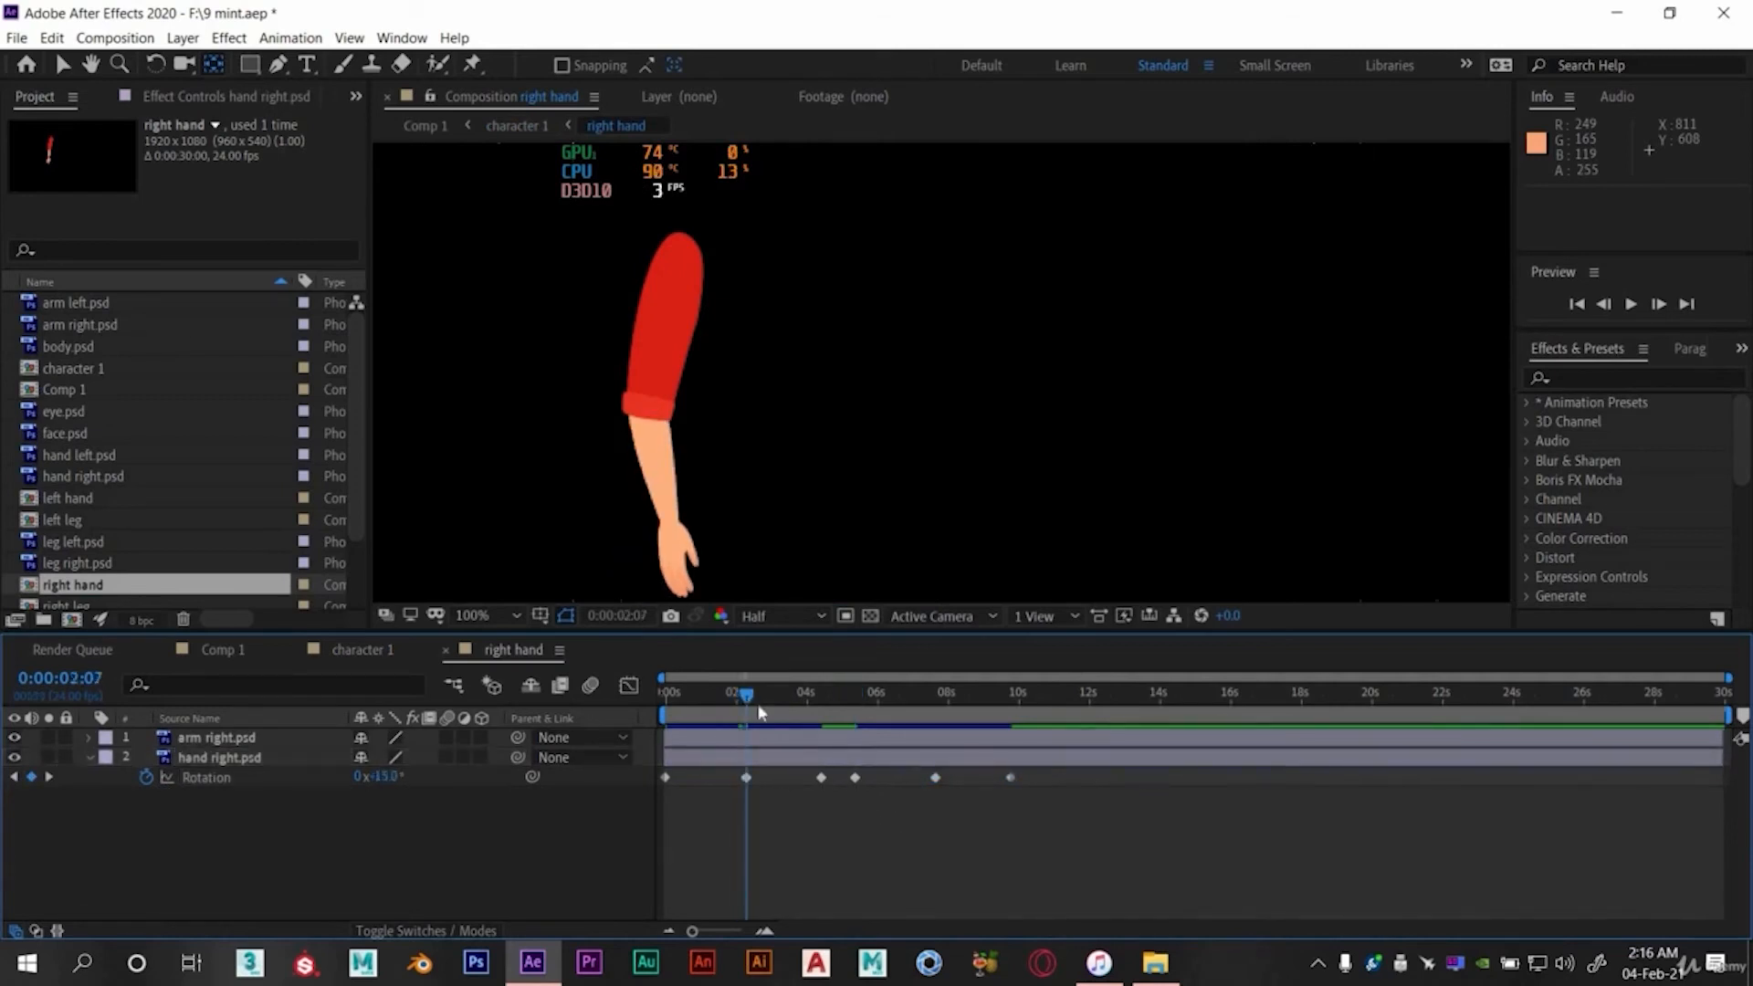
pyautogui.click(856, 778)
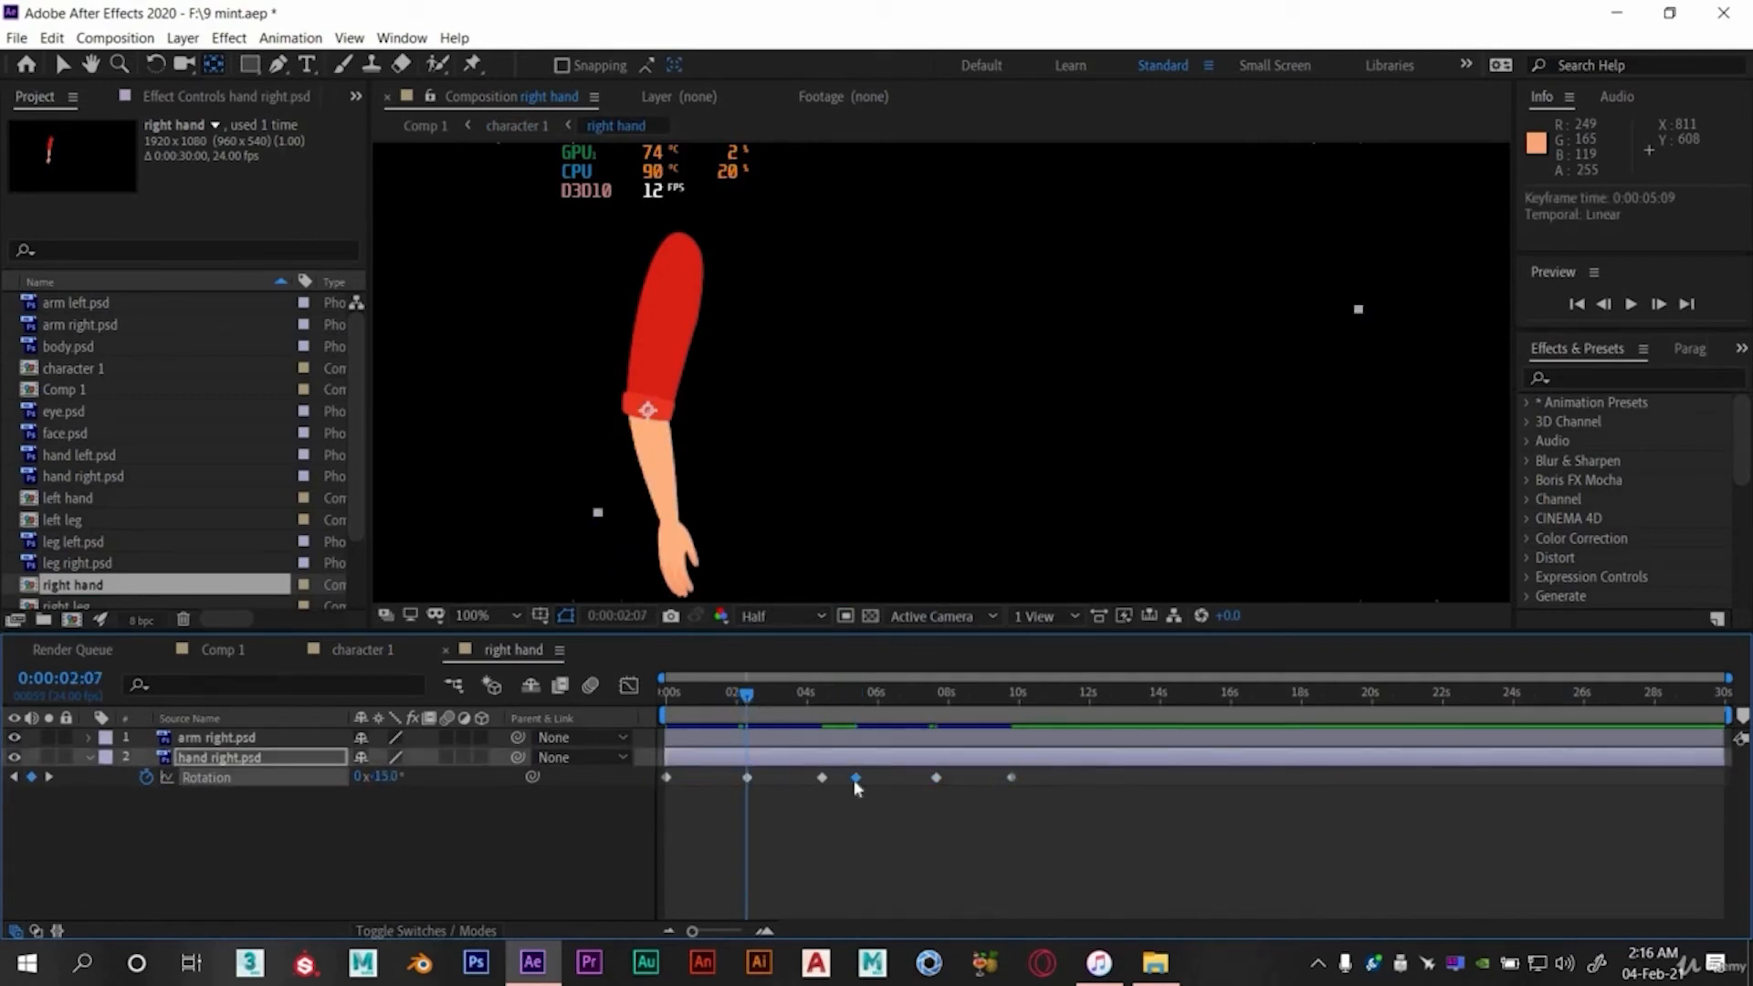
pyautogui.press('Delete')
# - Move hand right.psd's second -15° rotation keyframe from 0:00:07:16 to 0:00:05:08 and preview the forearm bend in the character 1 composition
pyautogui.click(802, 694)
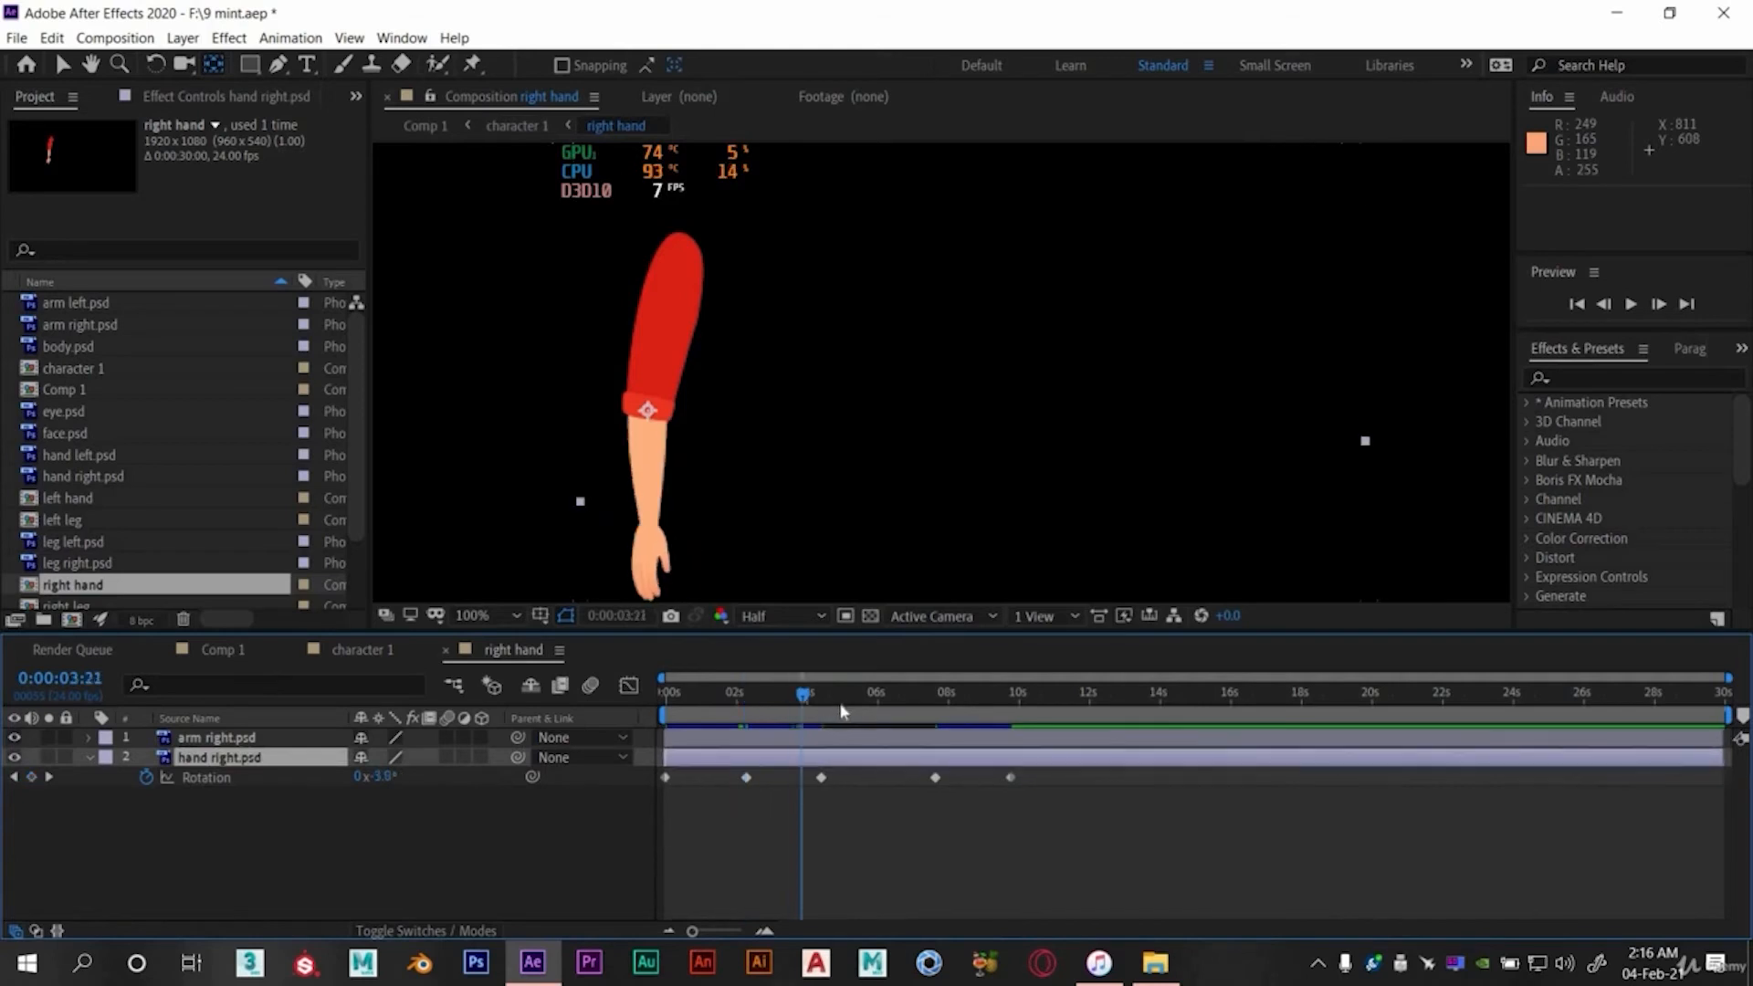
pyautogui.moveTo(841, 708); pyautogui.dragTo(877, 711)
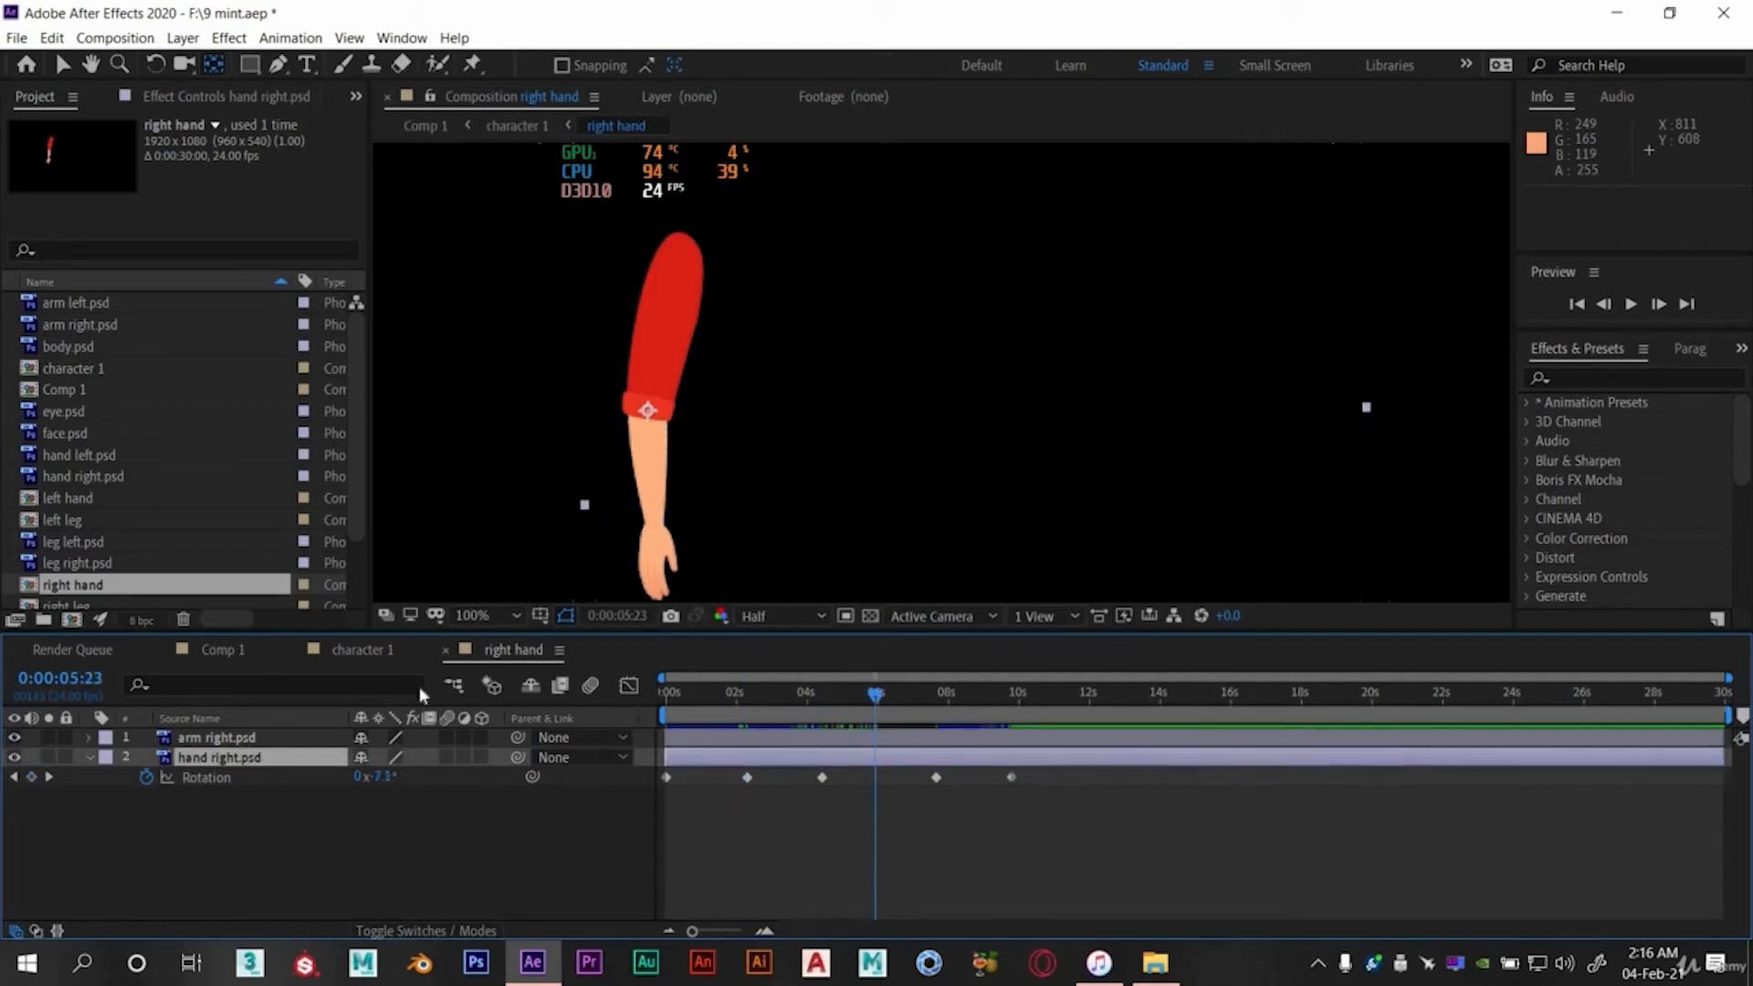
pyautogui.click(361, 650)
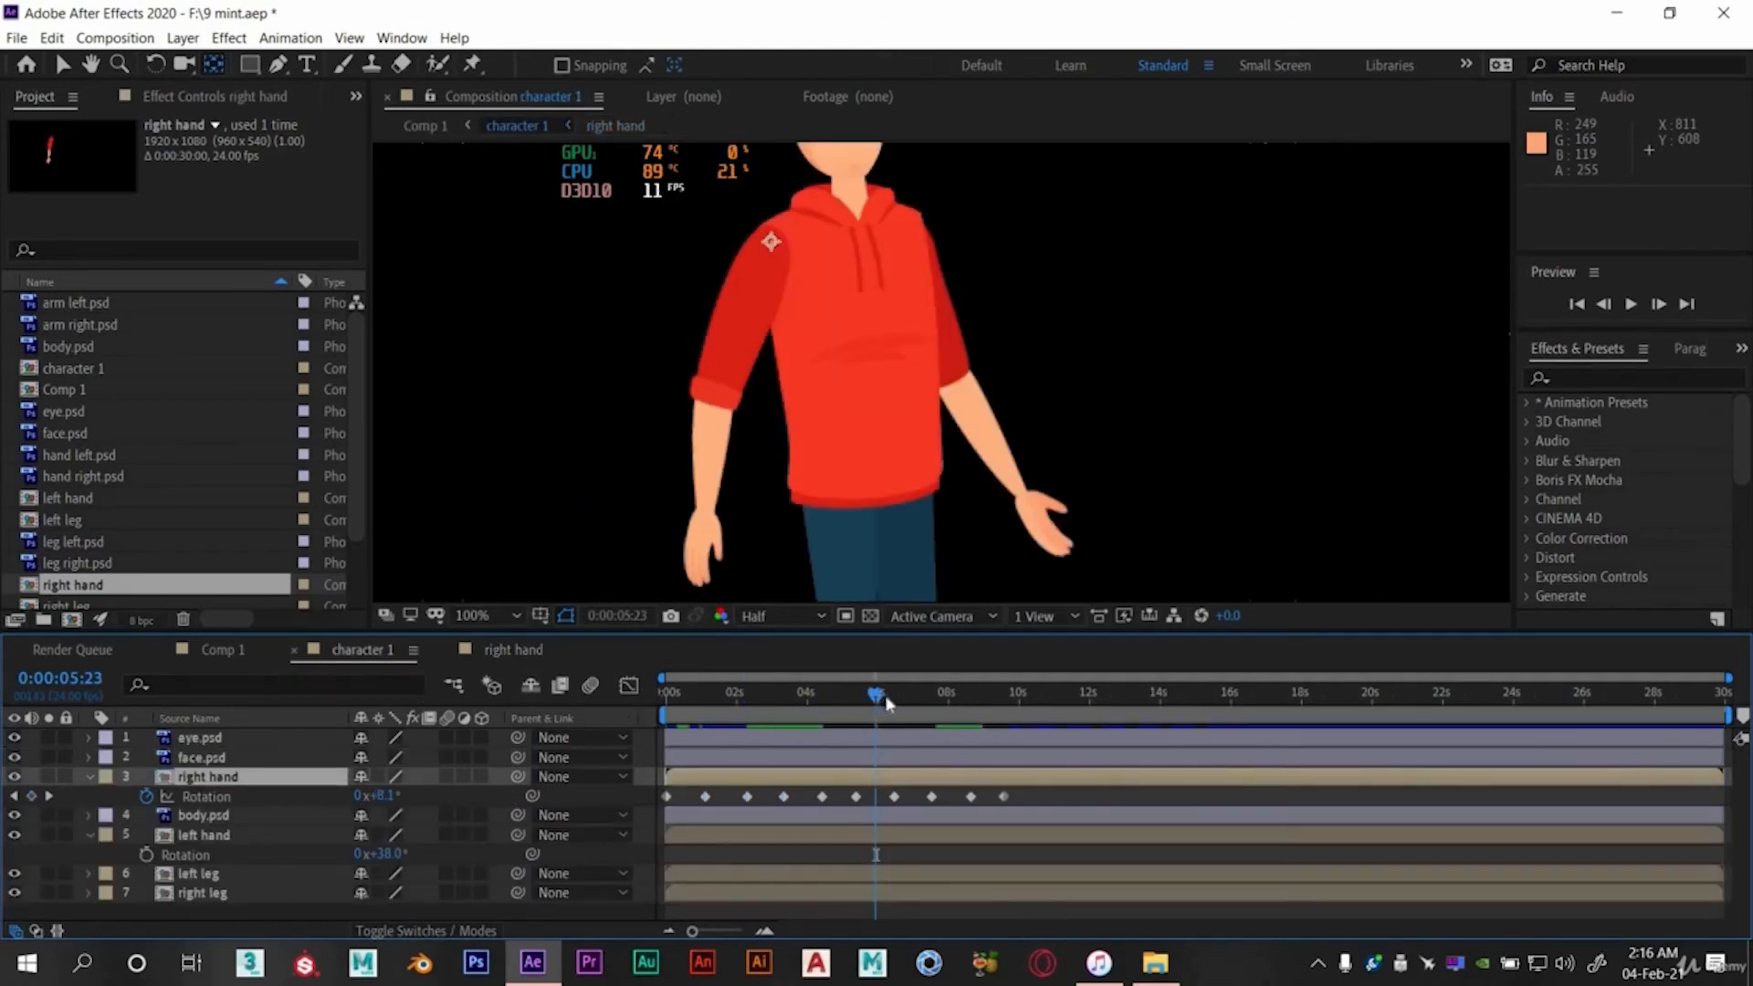
pyautogui.moveTo(885, 702)
pyautogui.mouseDown()
pyautogui.moveTo(904, 695)
pyautogui.moveTo(800, 698)
pyautogui.moveTo(859, 711)
pyautogui.mouseUp()
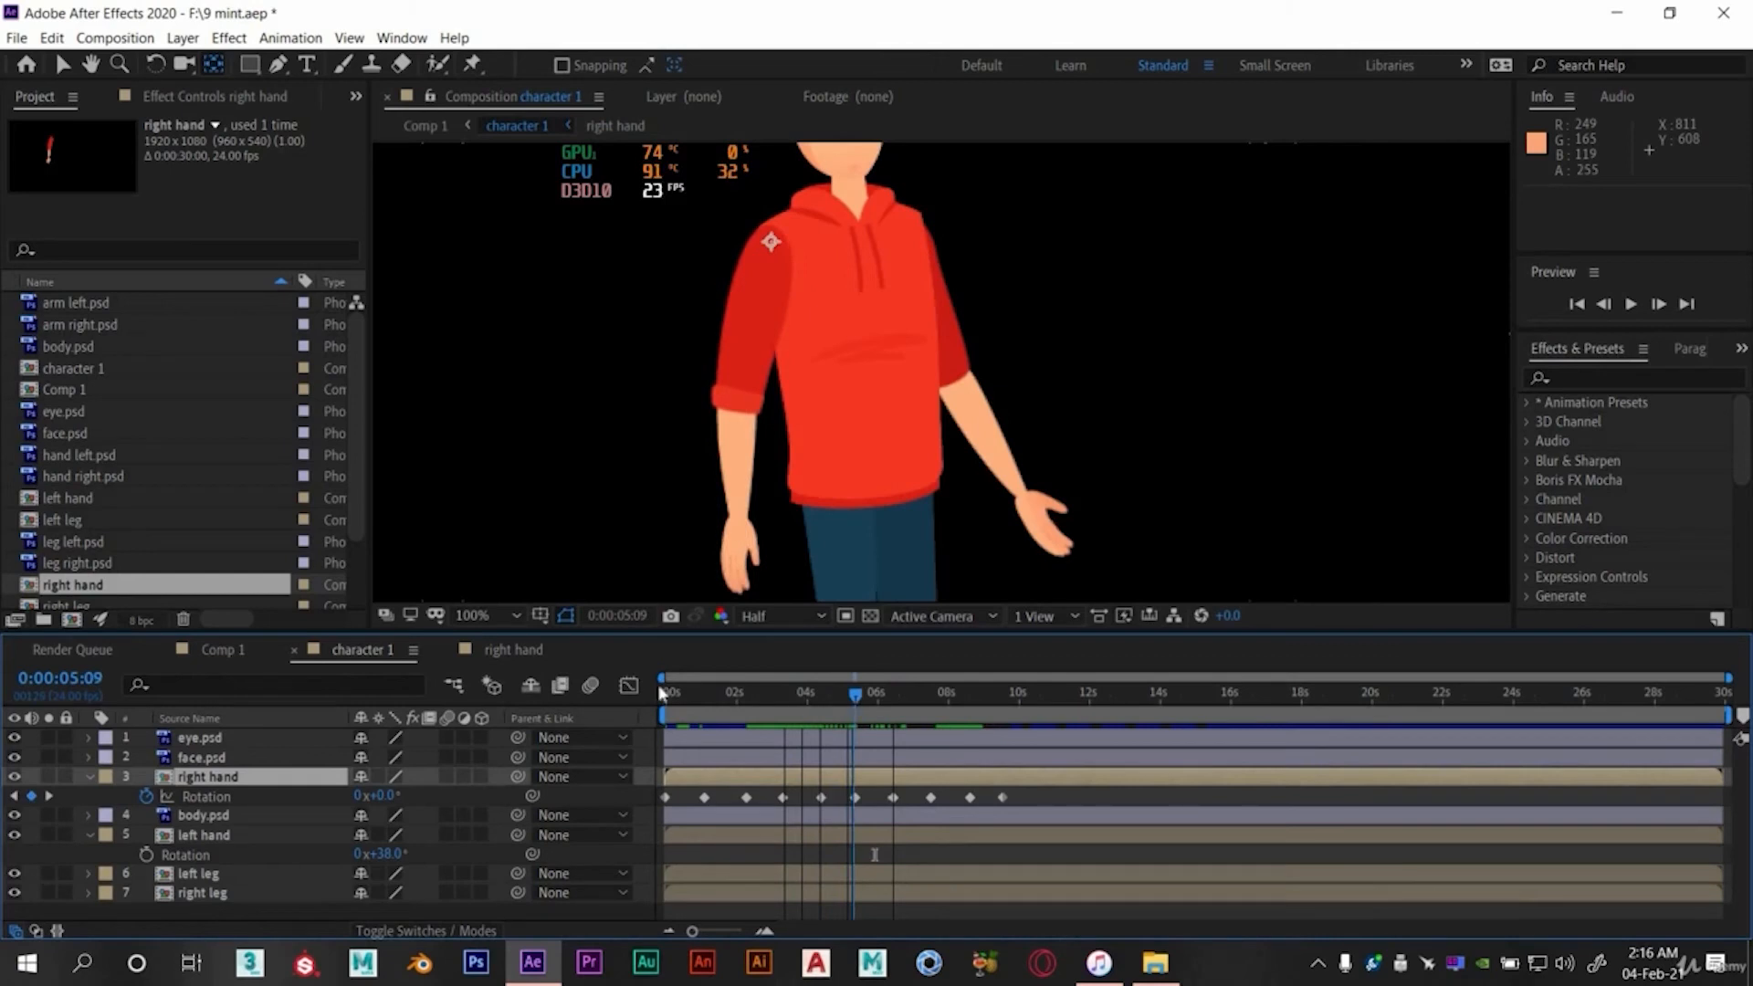
pyautogui.click(516, 649)
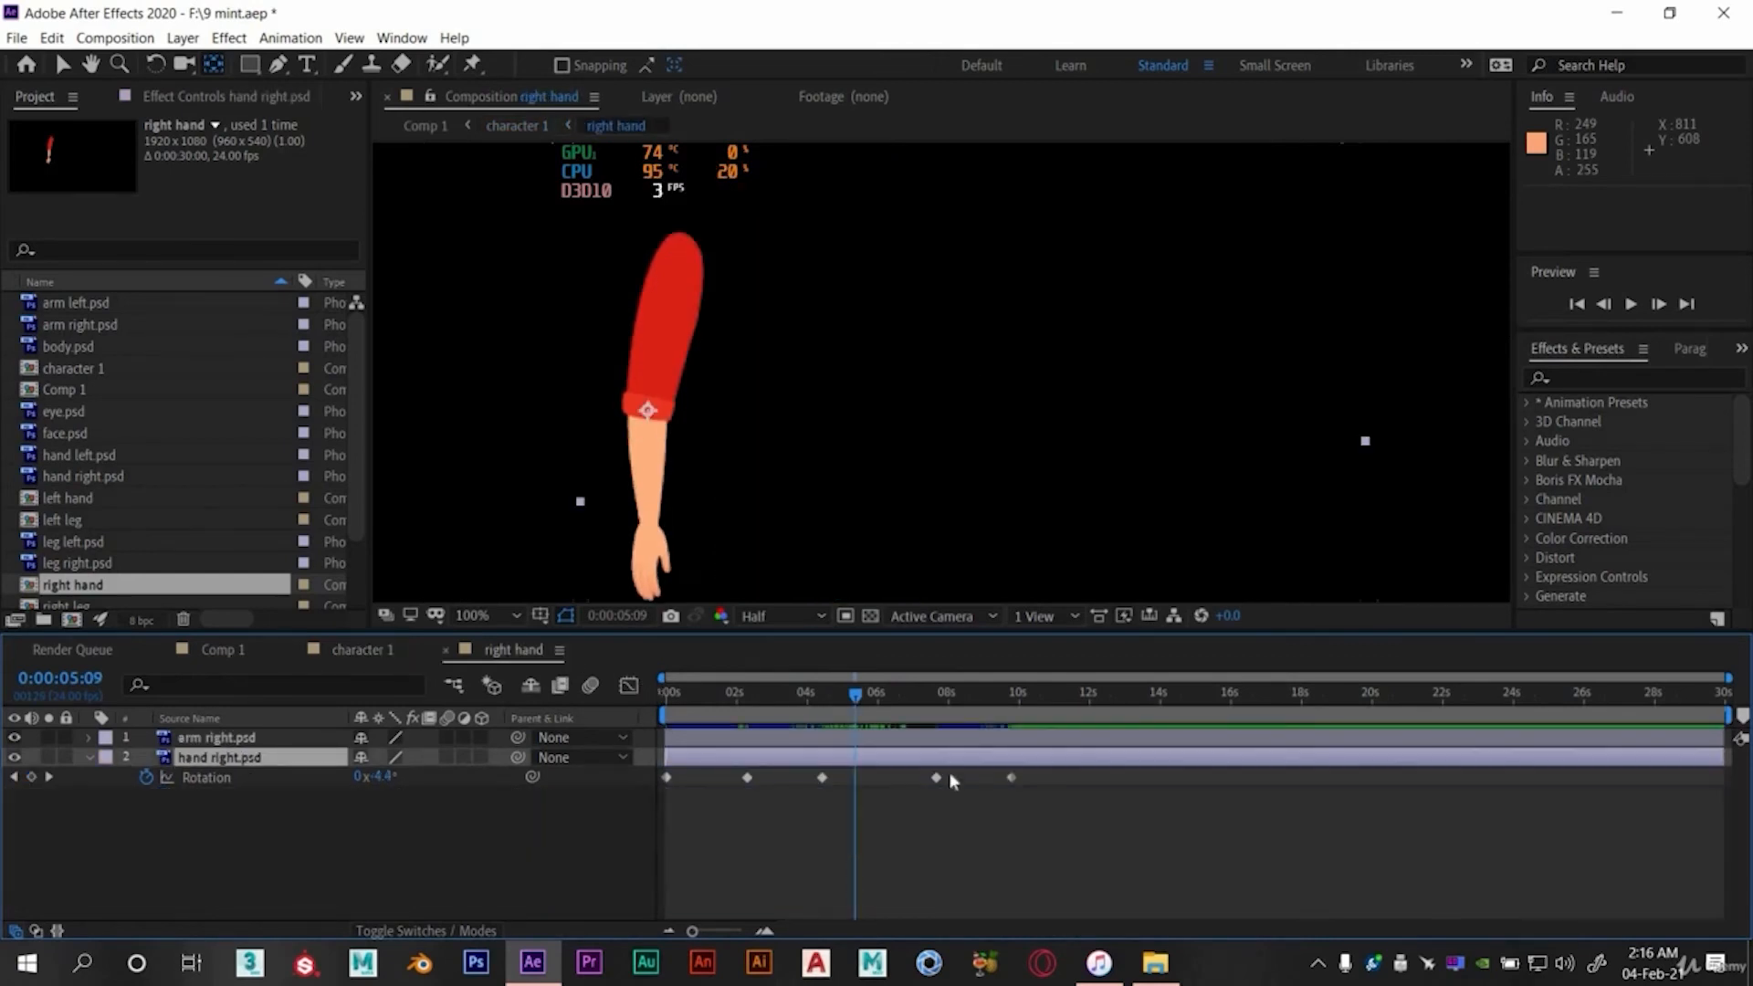
pyautogui.moveTo(935, 781); pyautogui.dragTo(865, 779)
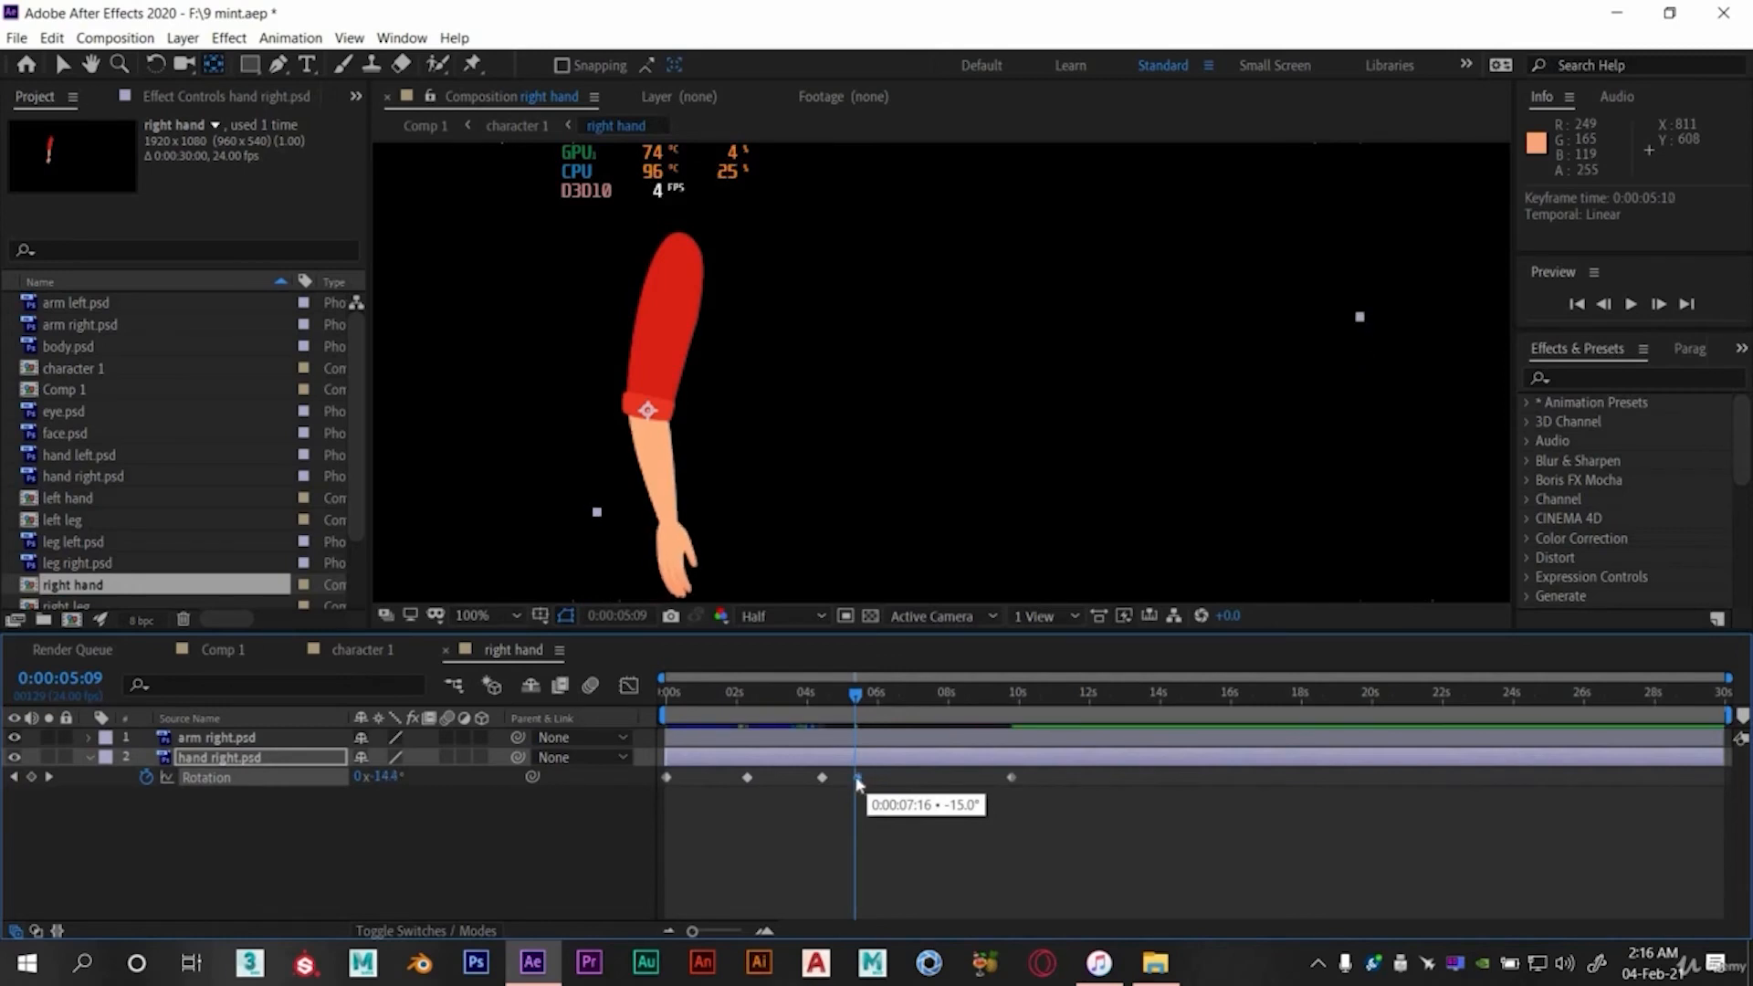
pyautogui.moveTo(869, 783); pyautogui.dragTo(855, 779)
pyautogui.click(388, 650)
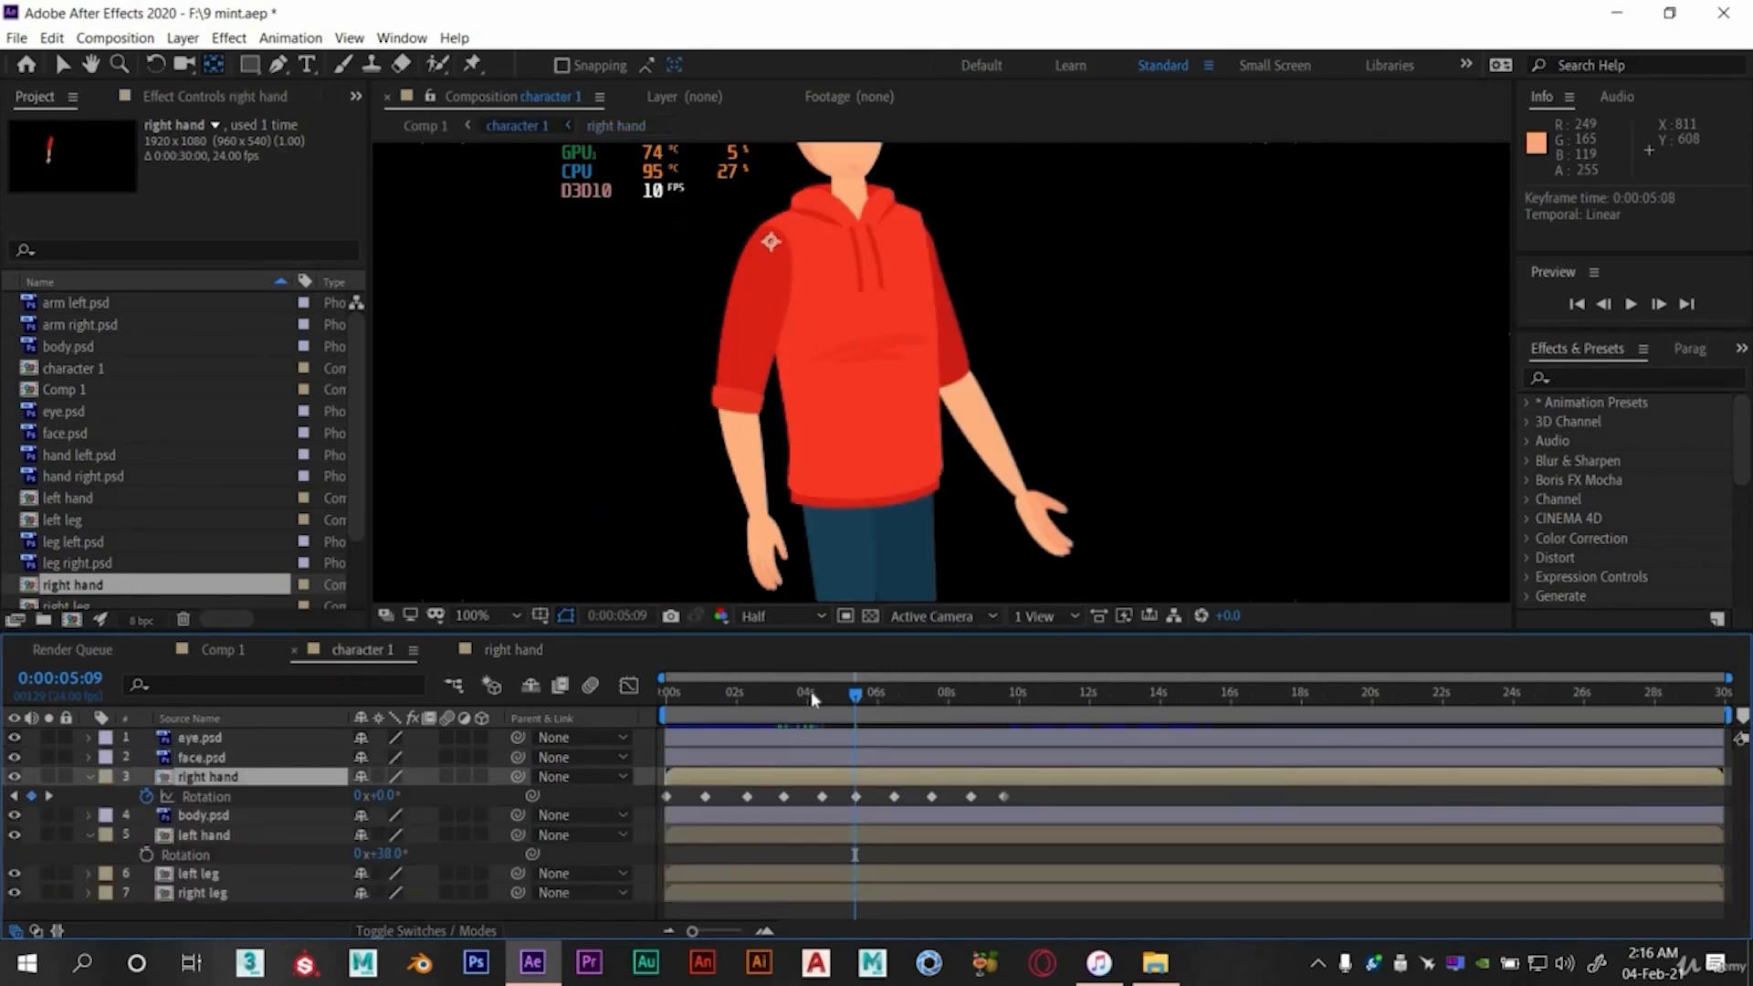
pyautogui.click(811, 694)
pyautogui.press('space')
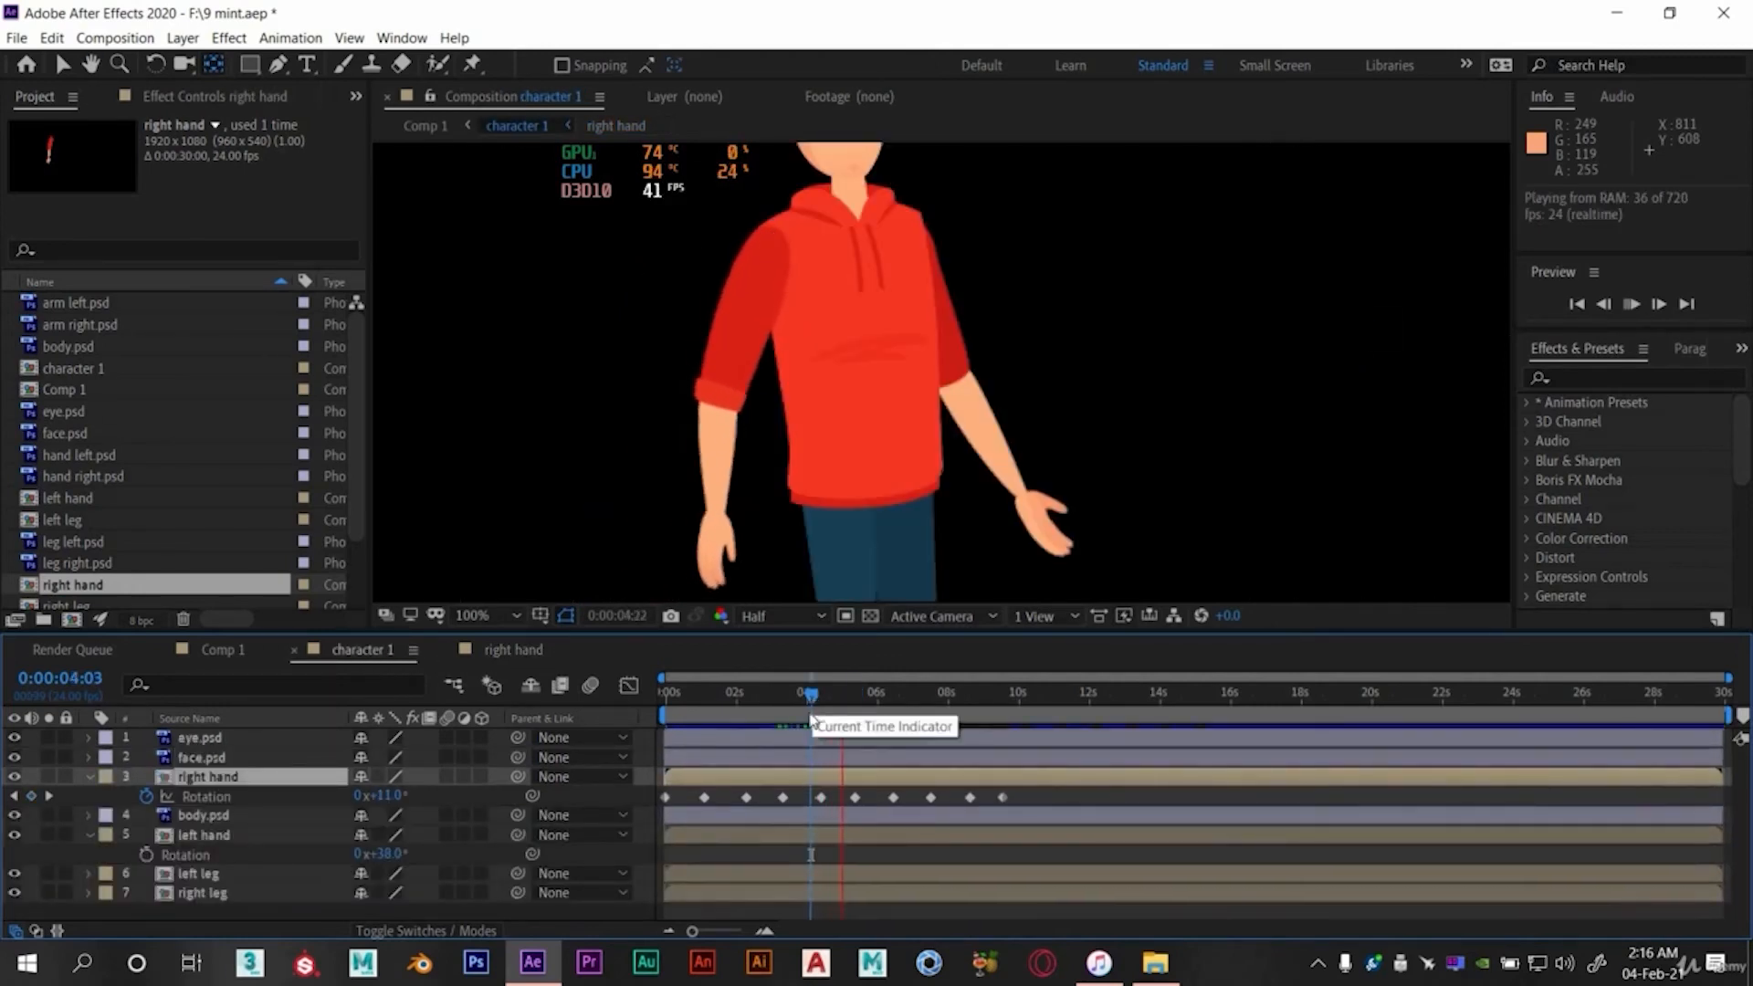
# - Move hand right.psd's last 0° rotation keyframe to 0:00:06:11 and preview the arm swing in the character 1 composition
pyautogui.click(890, 692)
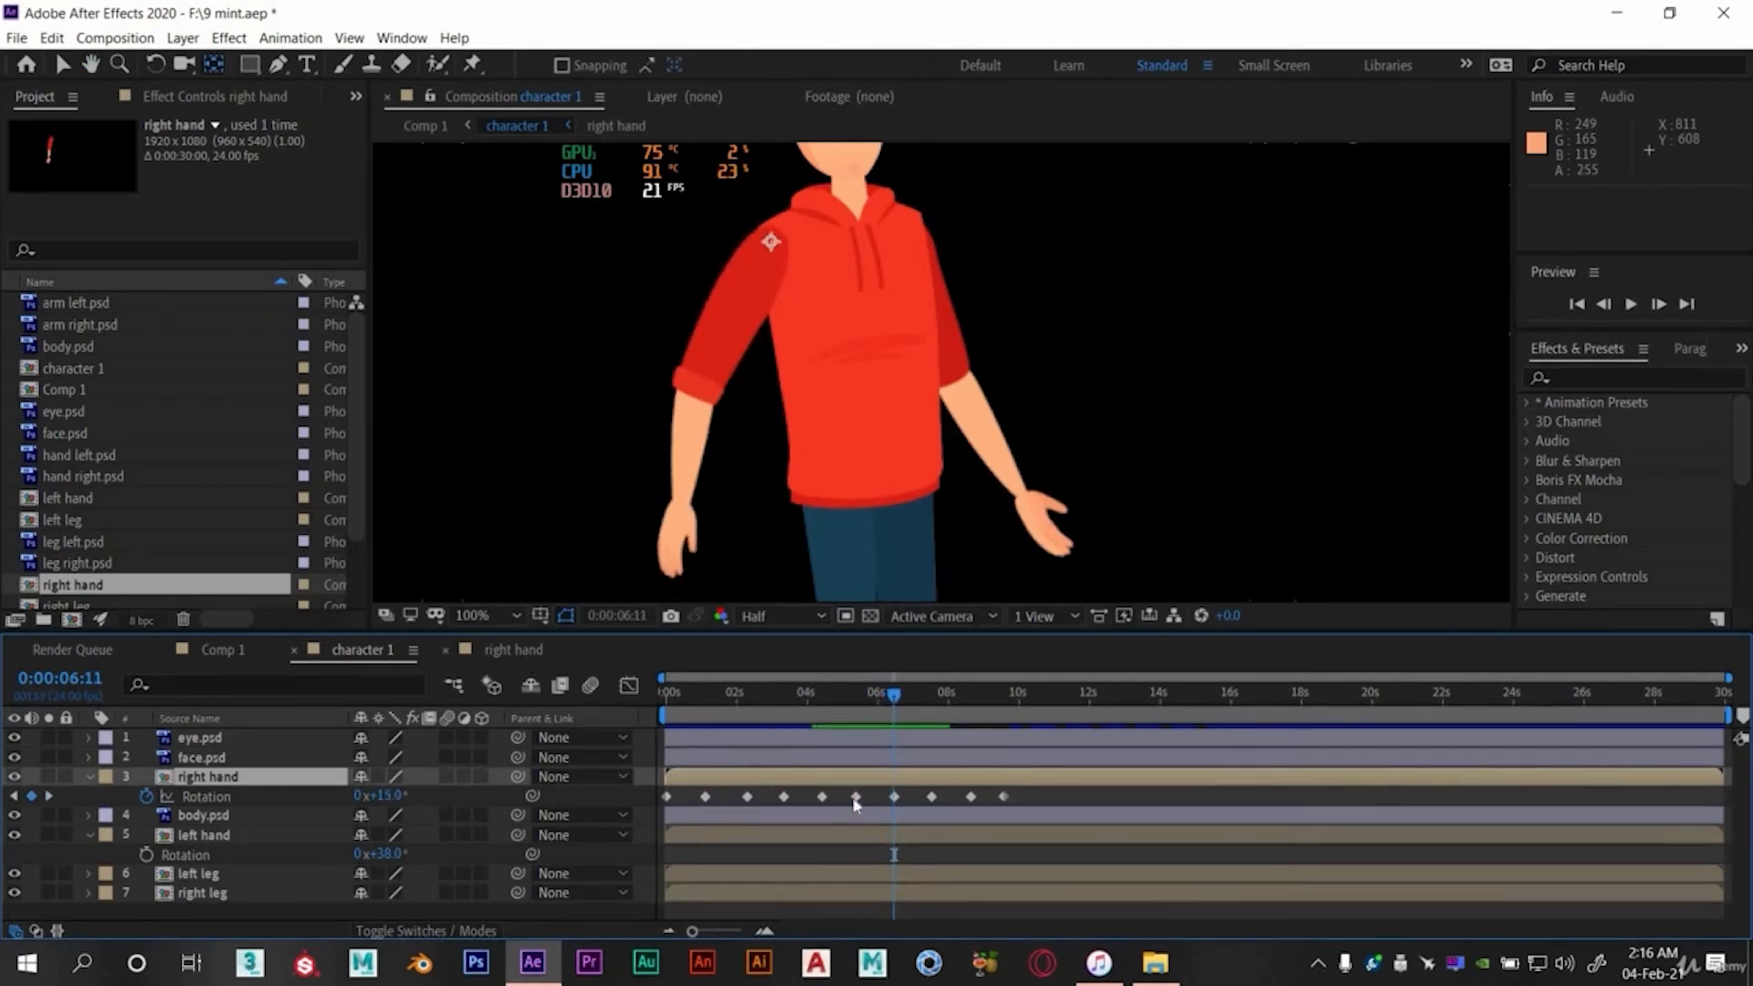
pyautogui.click(526, 653)
pyautogui.hotkey('ctrl', 'v')
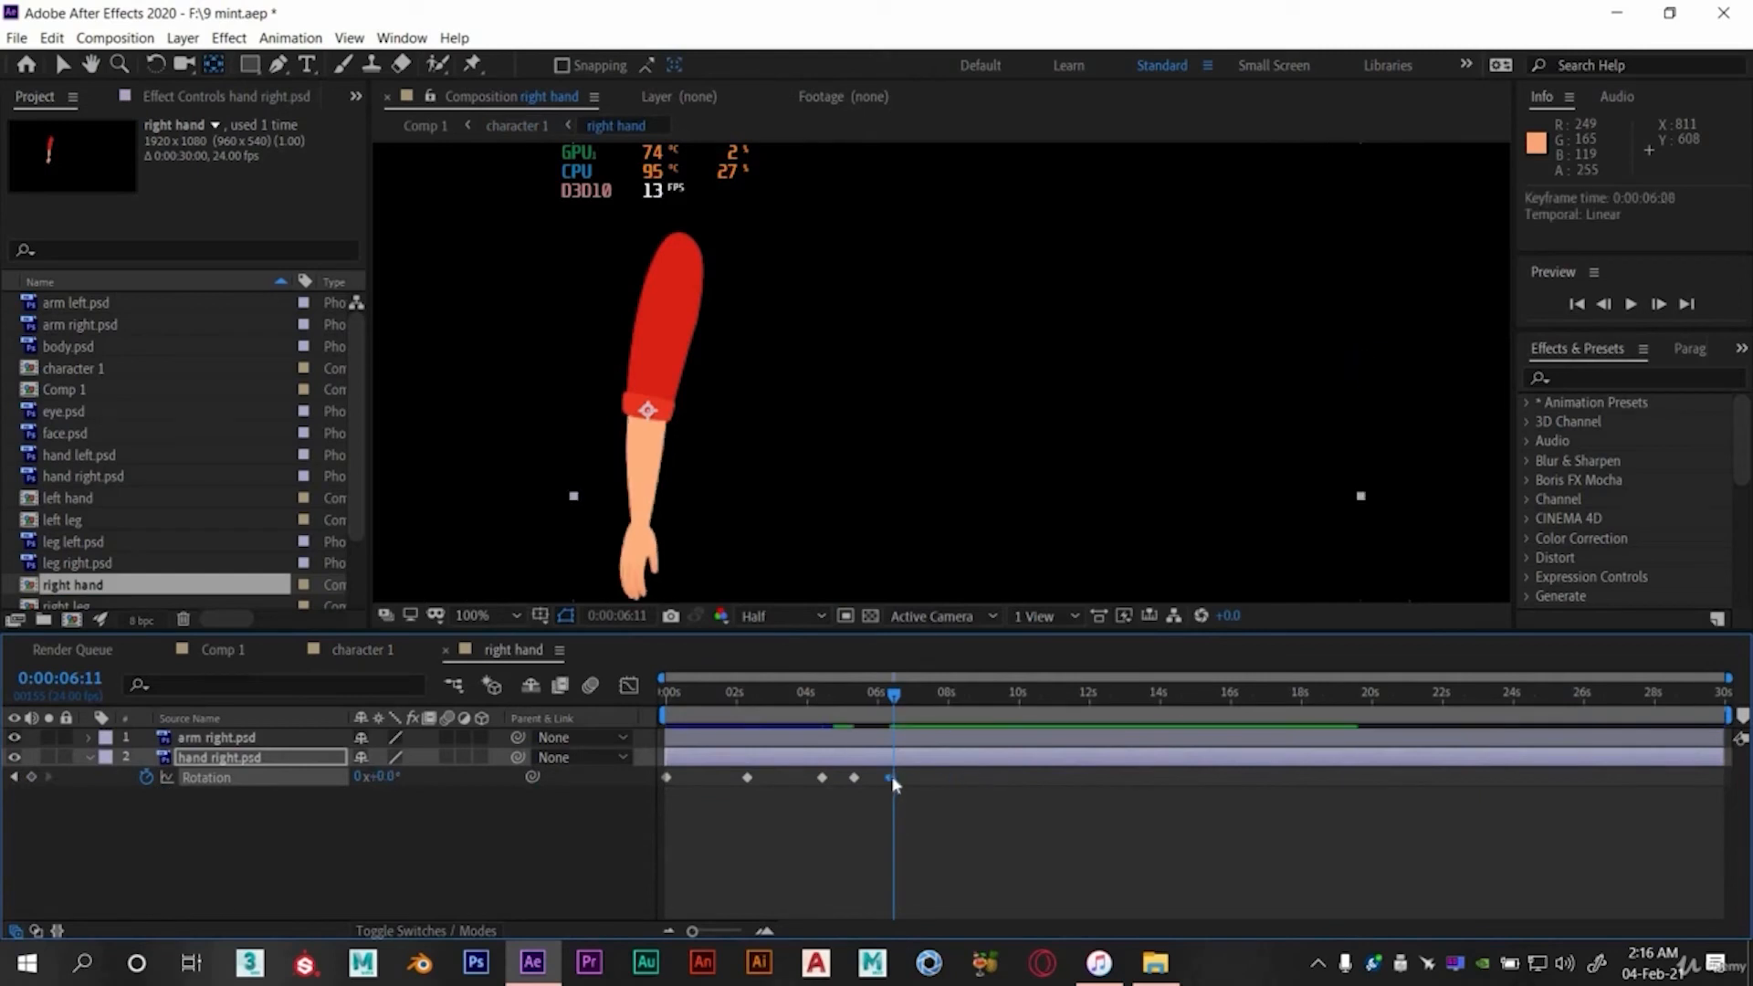
pyautogui.click(363, 651)
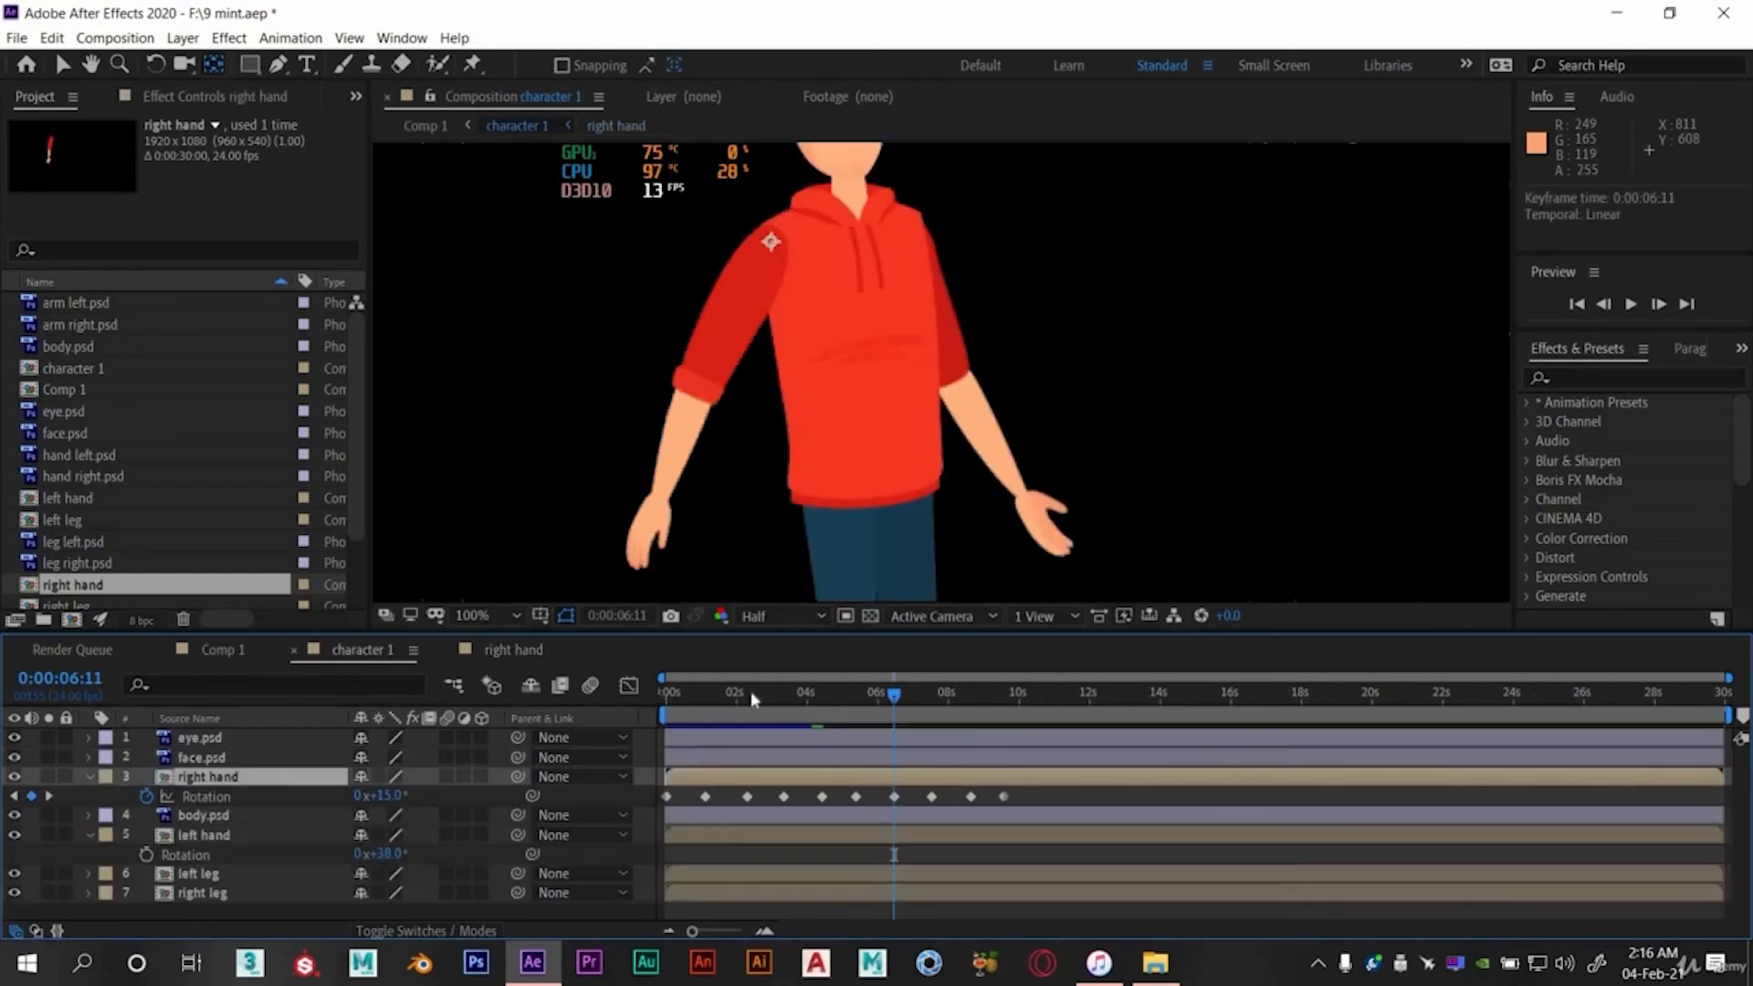
pyautogui.press('space')
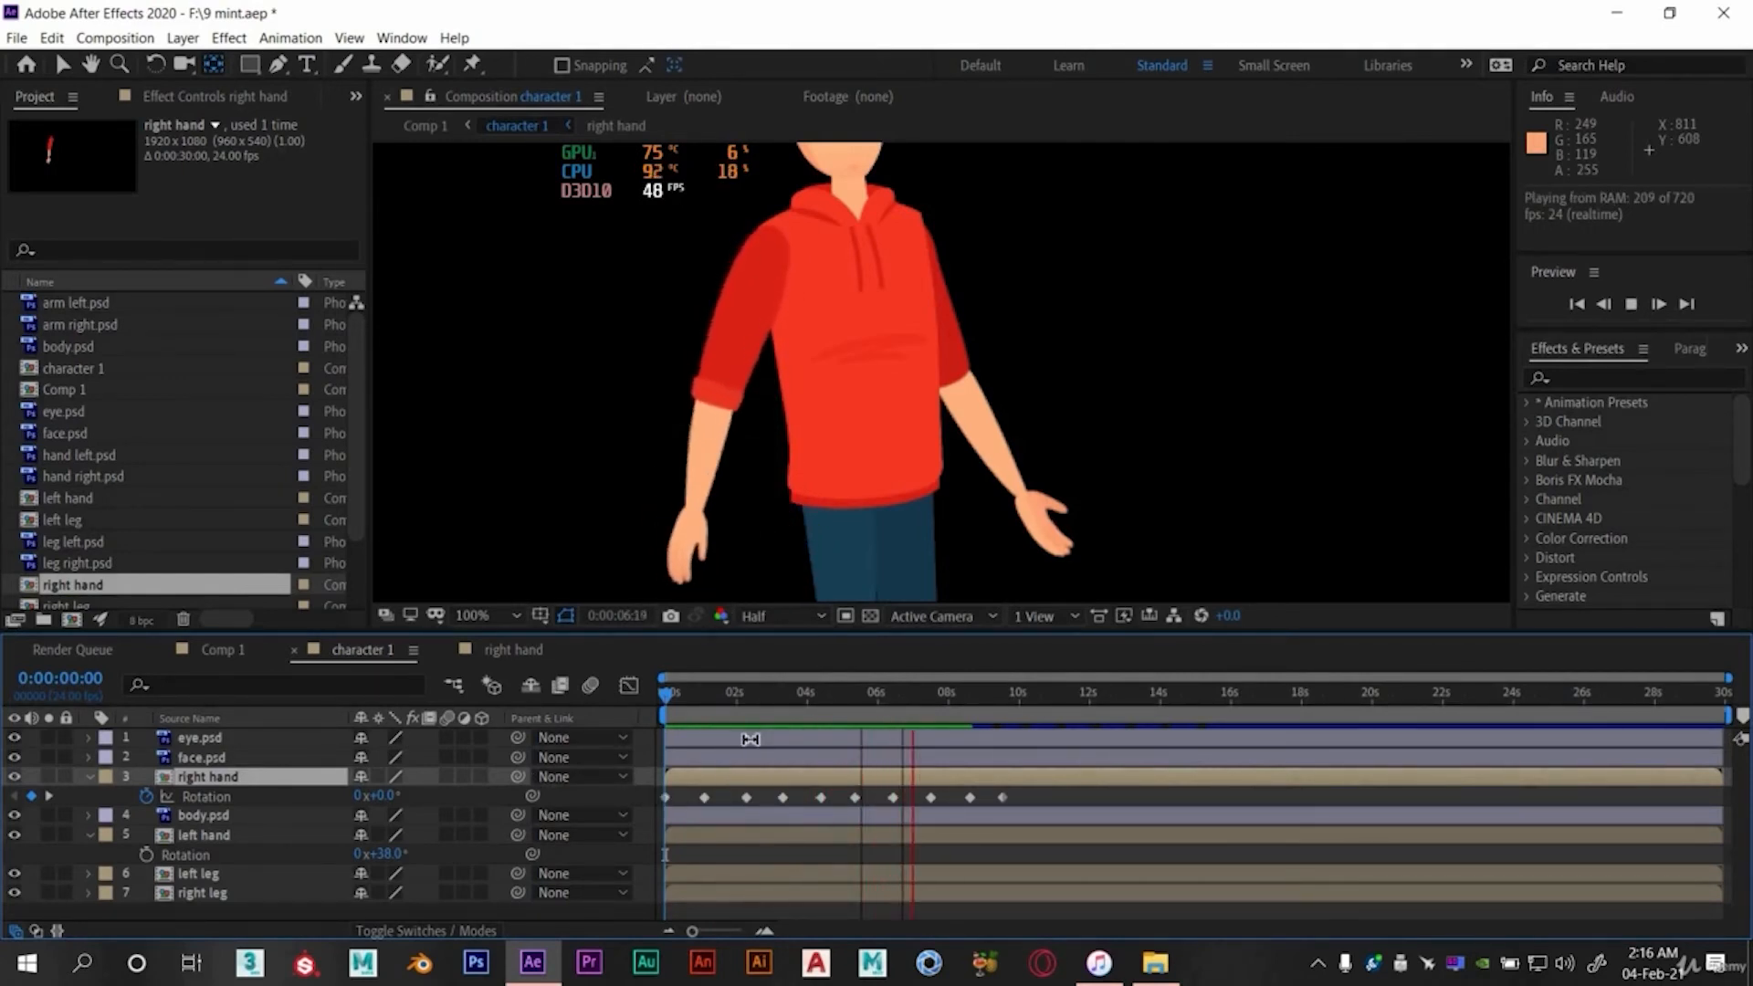
# - Keyframe hand right.psd's rotation at about -11° at 0:00:07:13
pyautogui.click(937, 692)
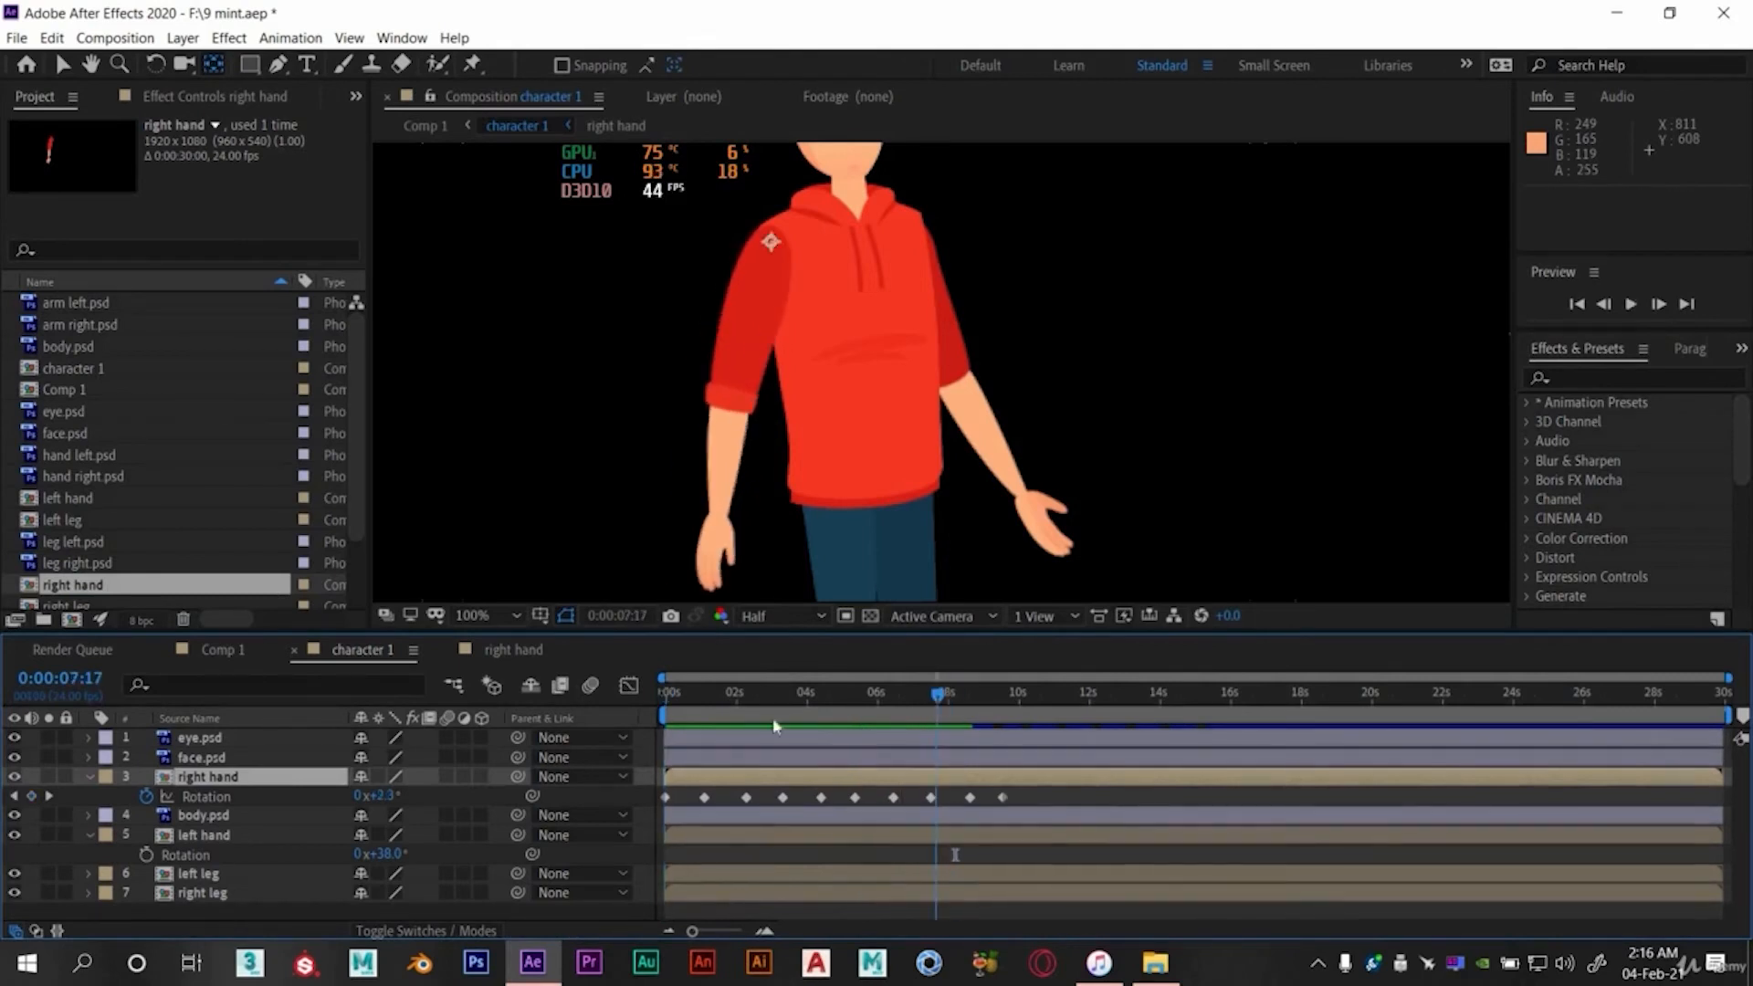
pyautogui.click(517, 651)
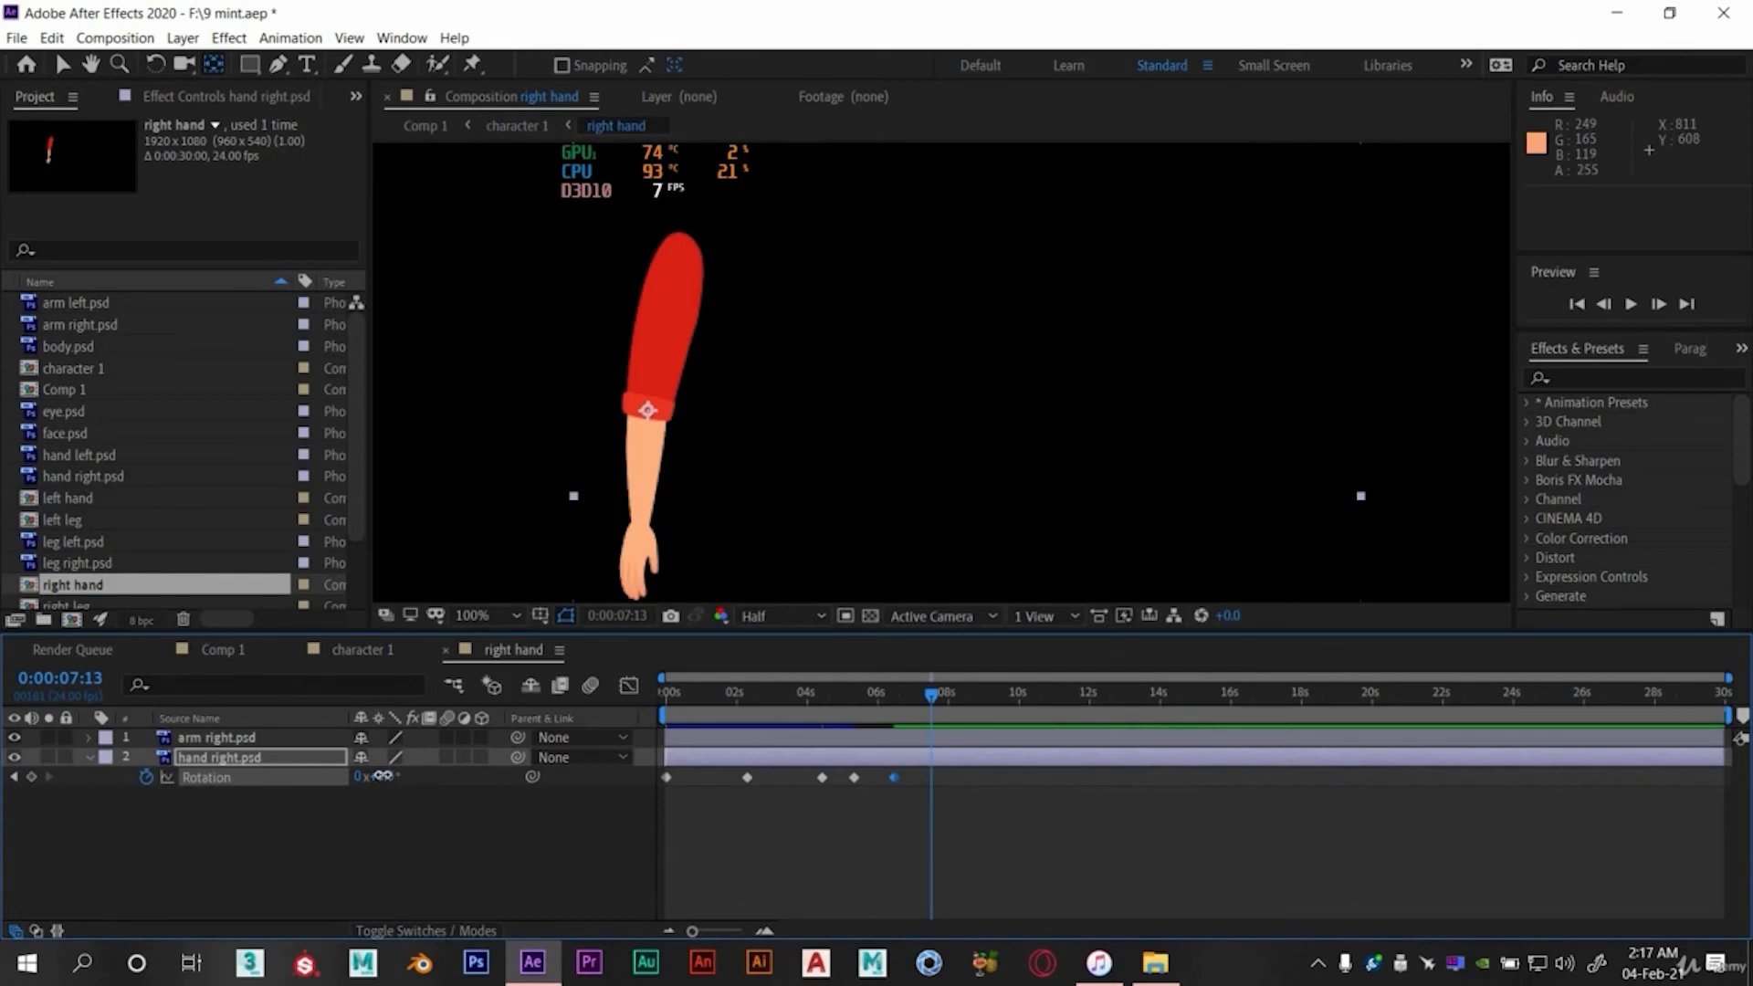
pyautogui.moveTo(383, 776); pyautogui.dragTo(380, 782)
# - Keyframe hand right.psd's rotation back to a small positive angle at the time of the right hand layer's keyframe just before 0:00:09:00
pyautogui.click(370, 649)
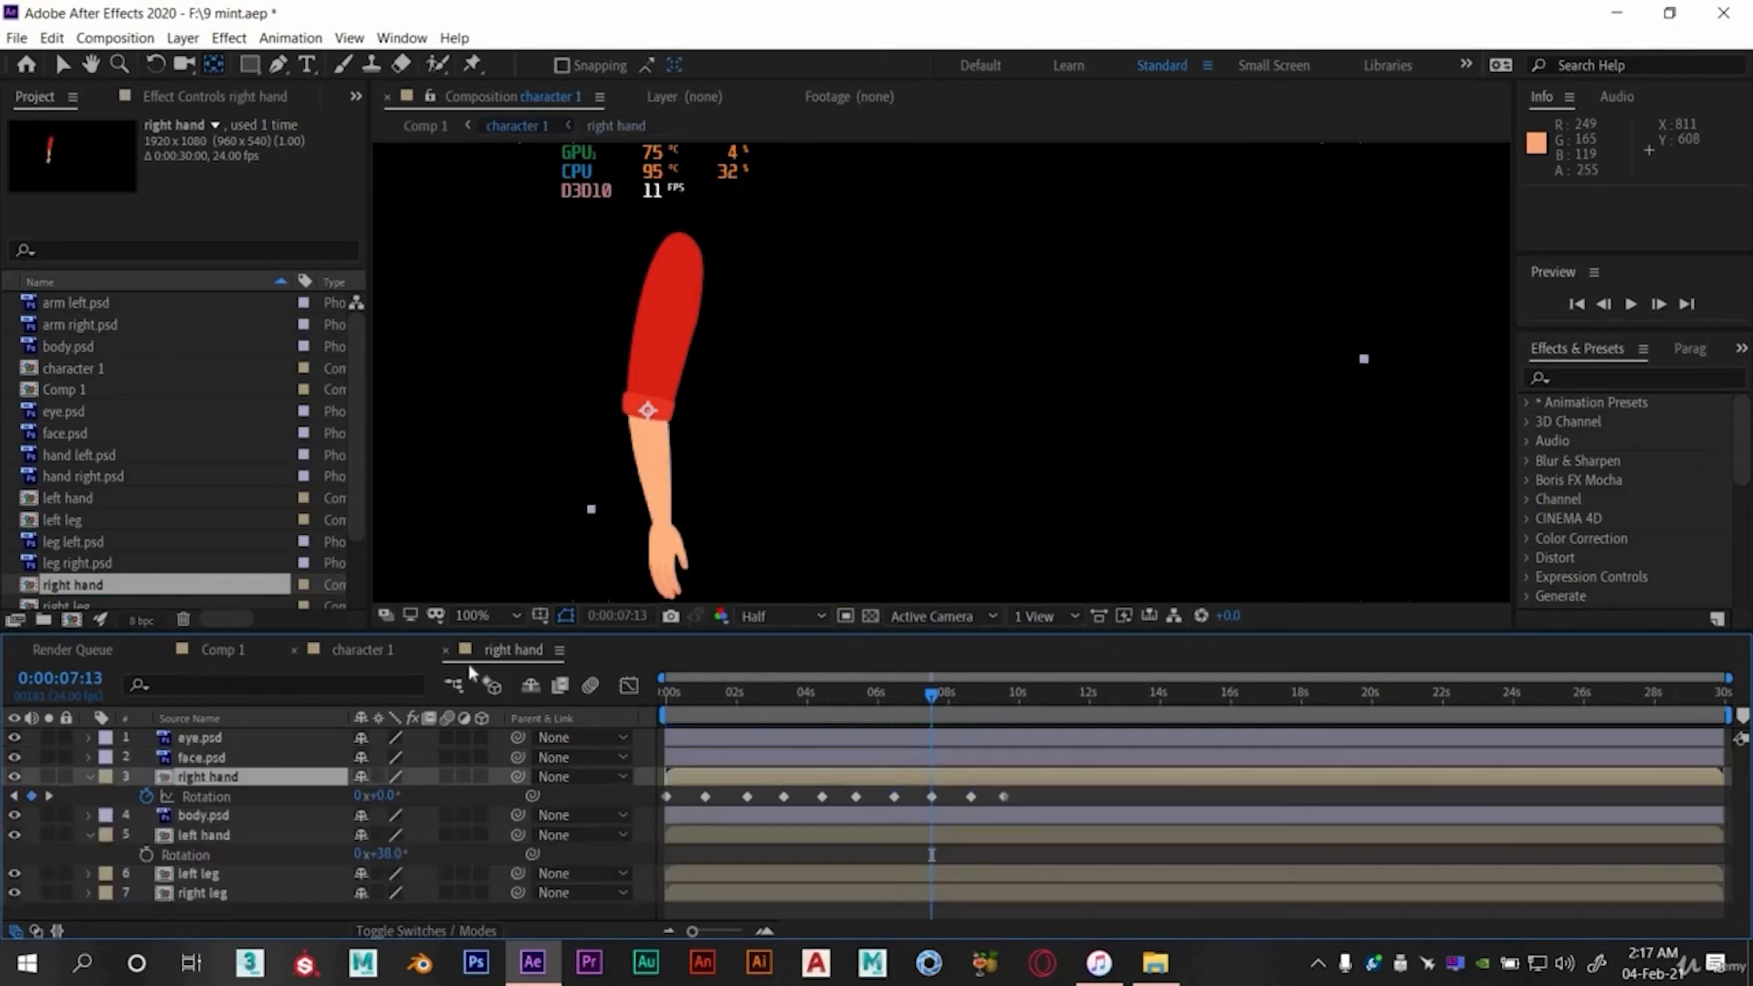
pyautogui.moveTo(888, 704); pyautogui.dragTo(970, 708)
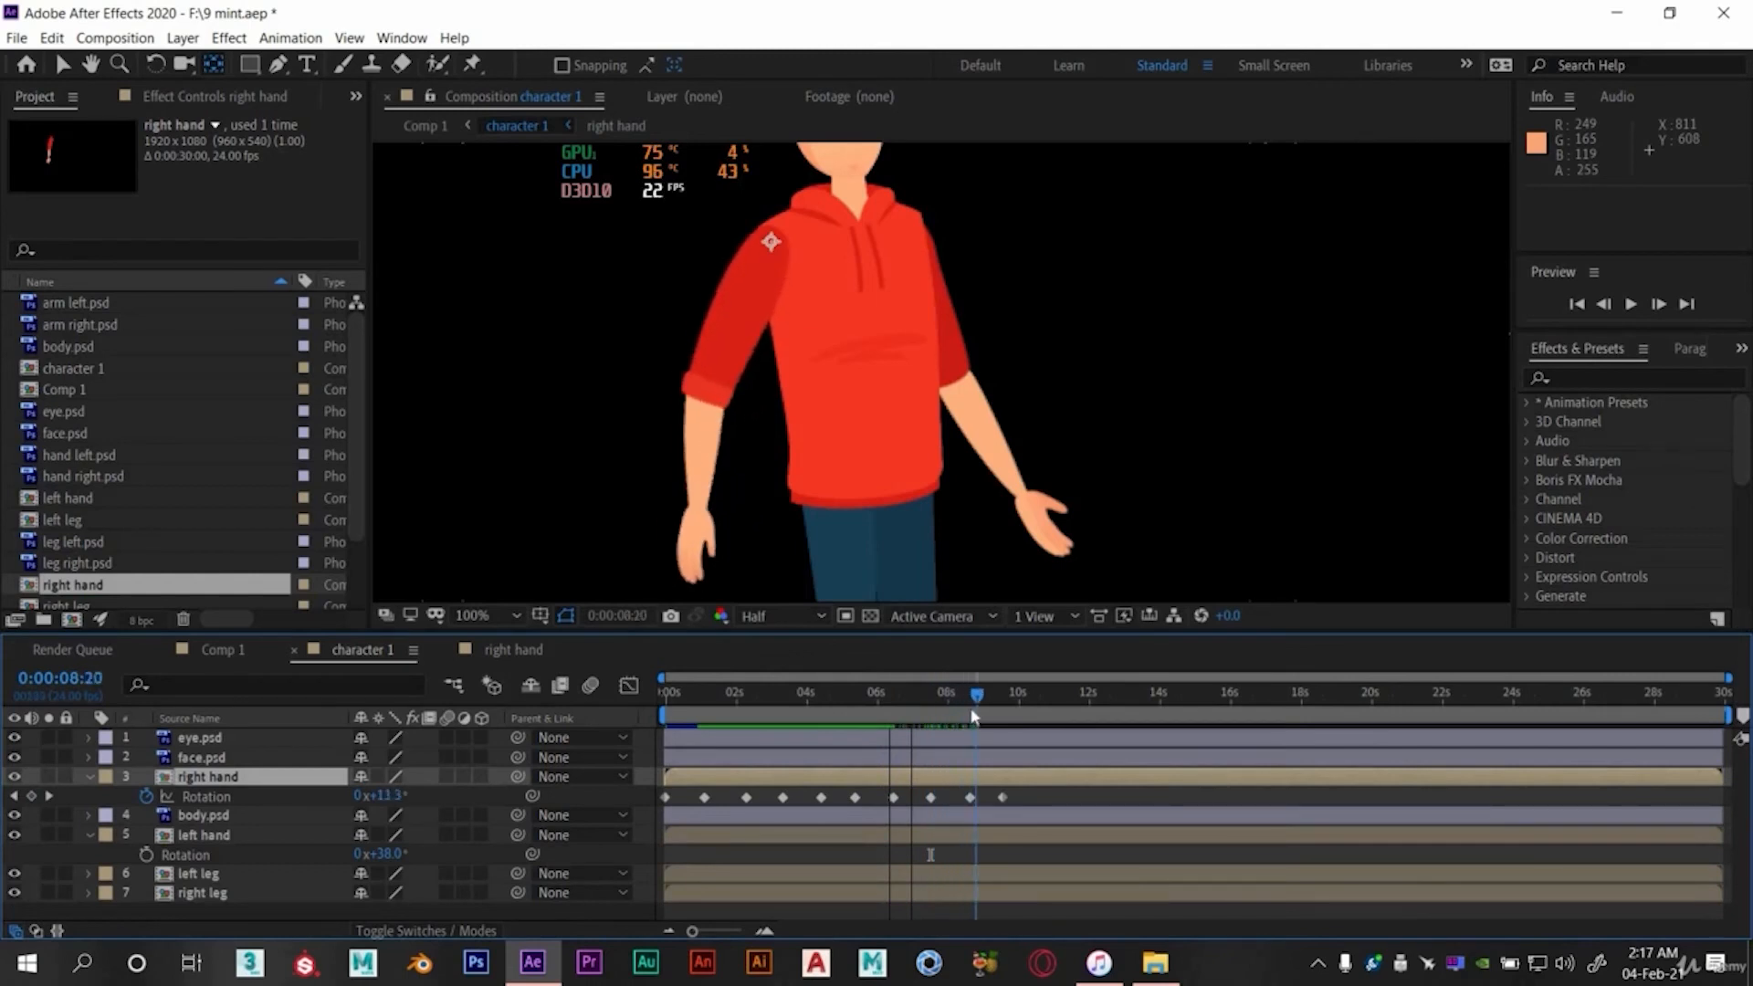
pyautogui.doubleClick(382, 772)
pyautogui.moveTo(388, 775); pyautogui.dragTo(407, 775)
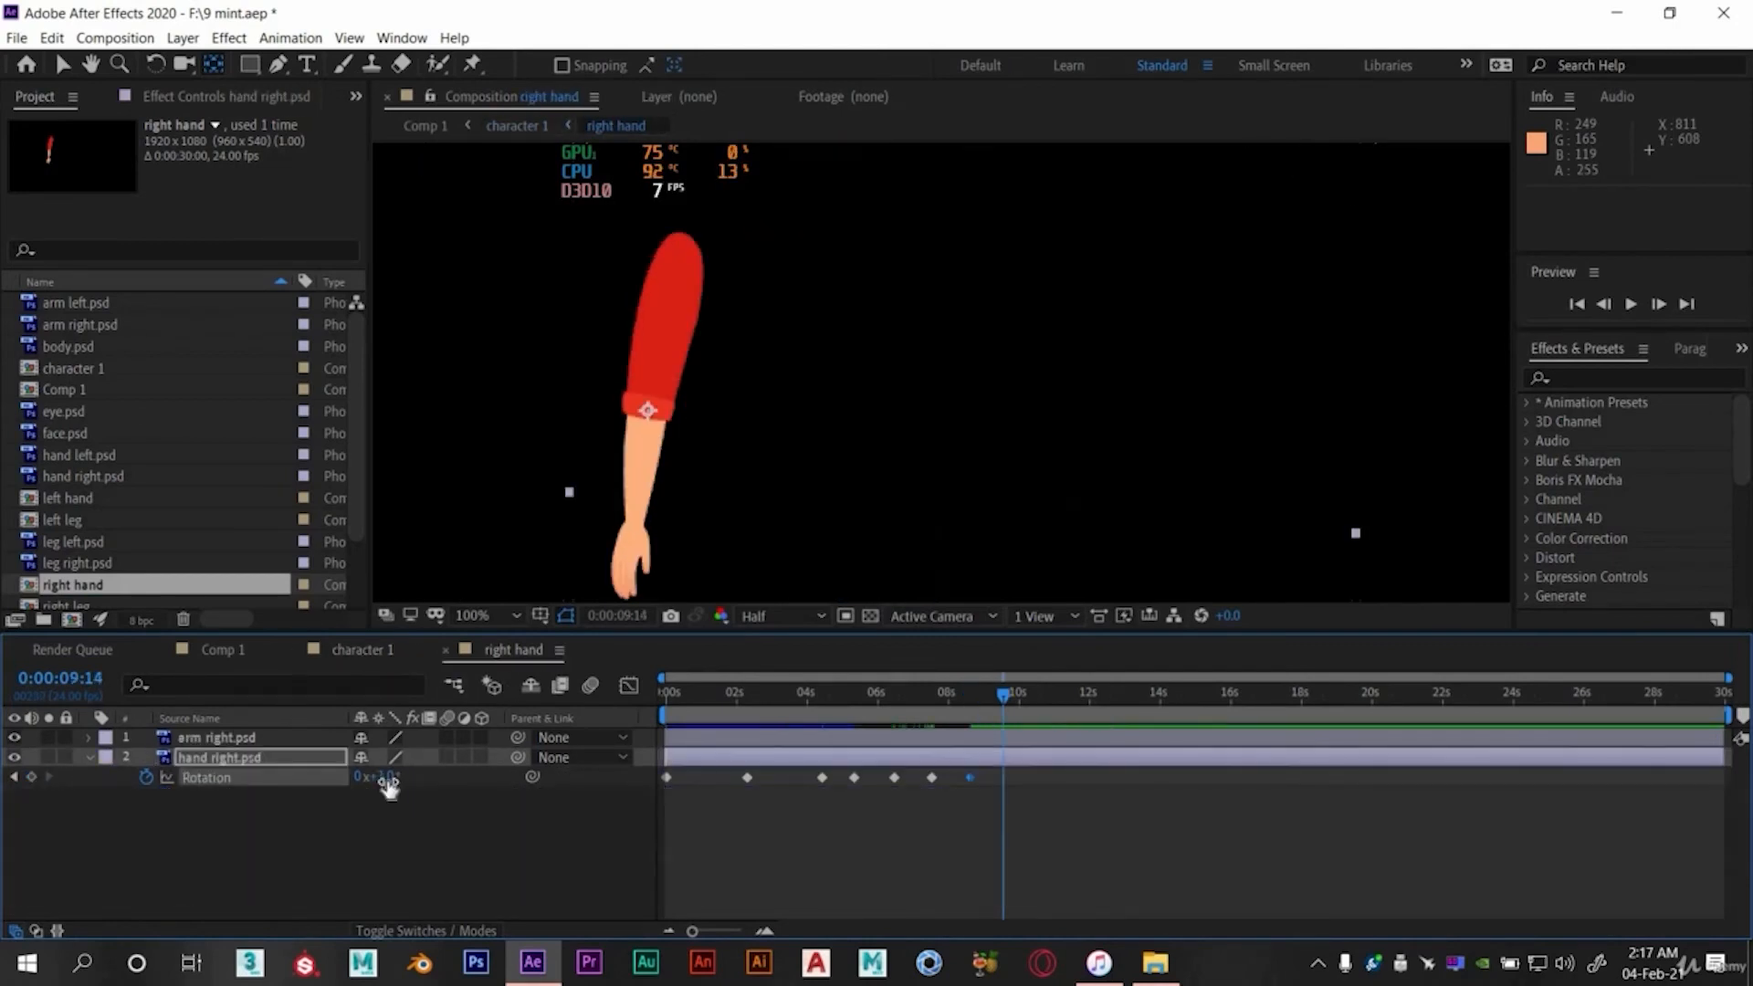
# - Keyframe hand right.psd's rotation at -11° at 0:00:09:14 and return to the start of the character 1 composition
pyautogui.moveTo(382, 778); pyautogui.dragTo(371, 776)
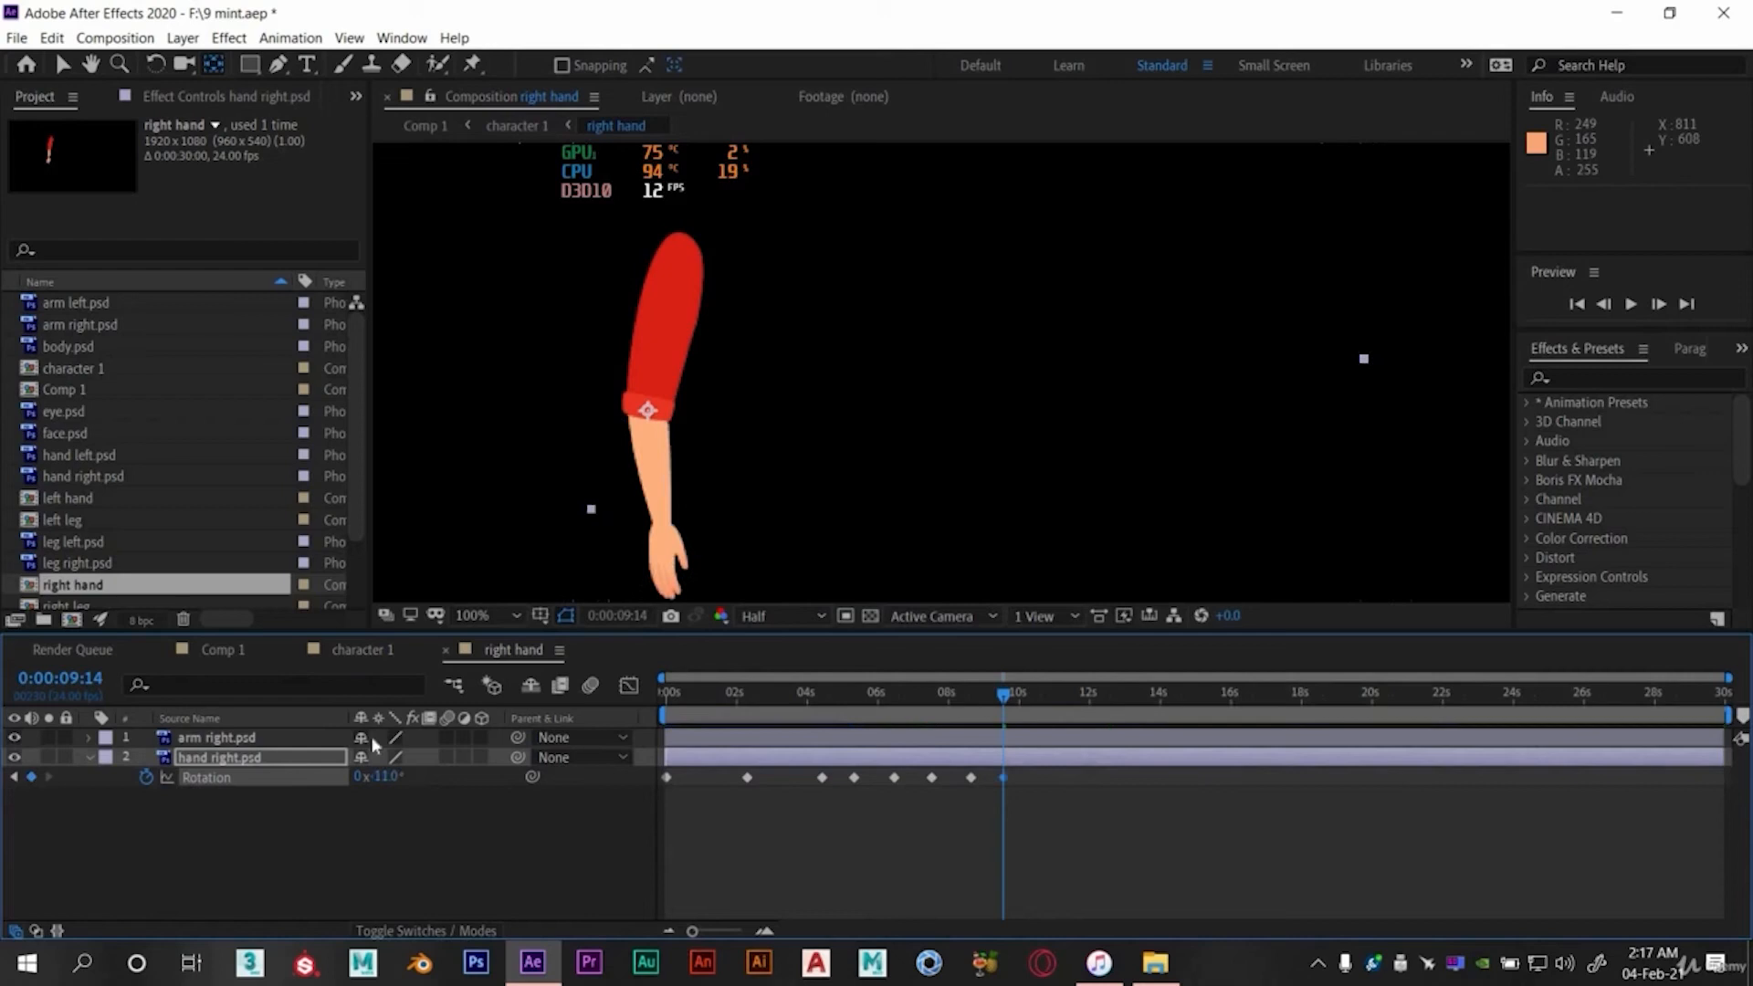
pyautogui.click(363, 649)
pyautogui.click(671, 695)
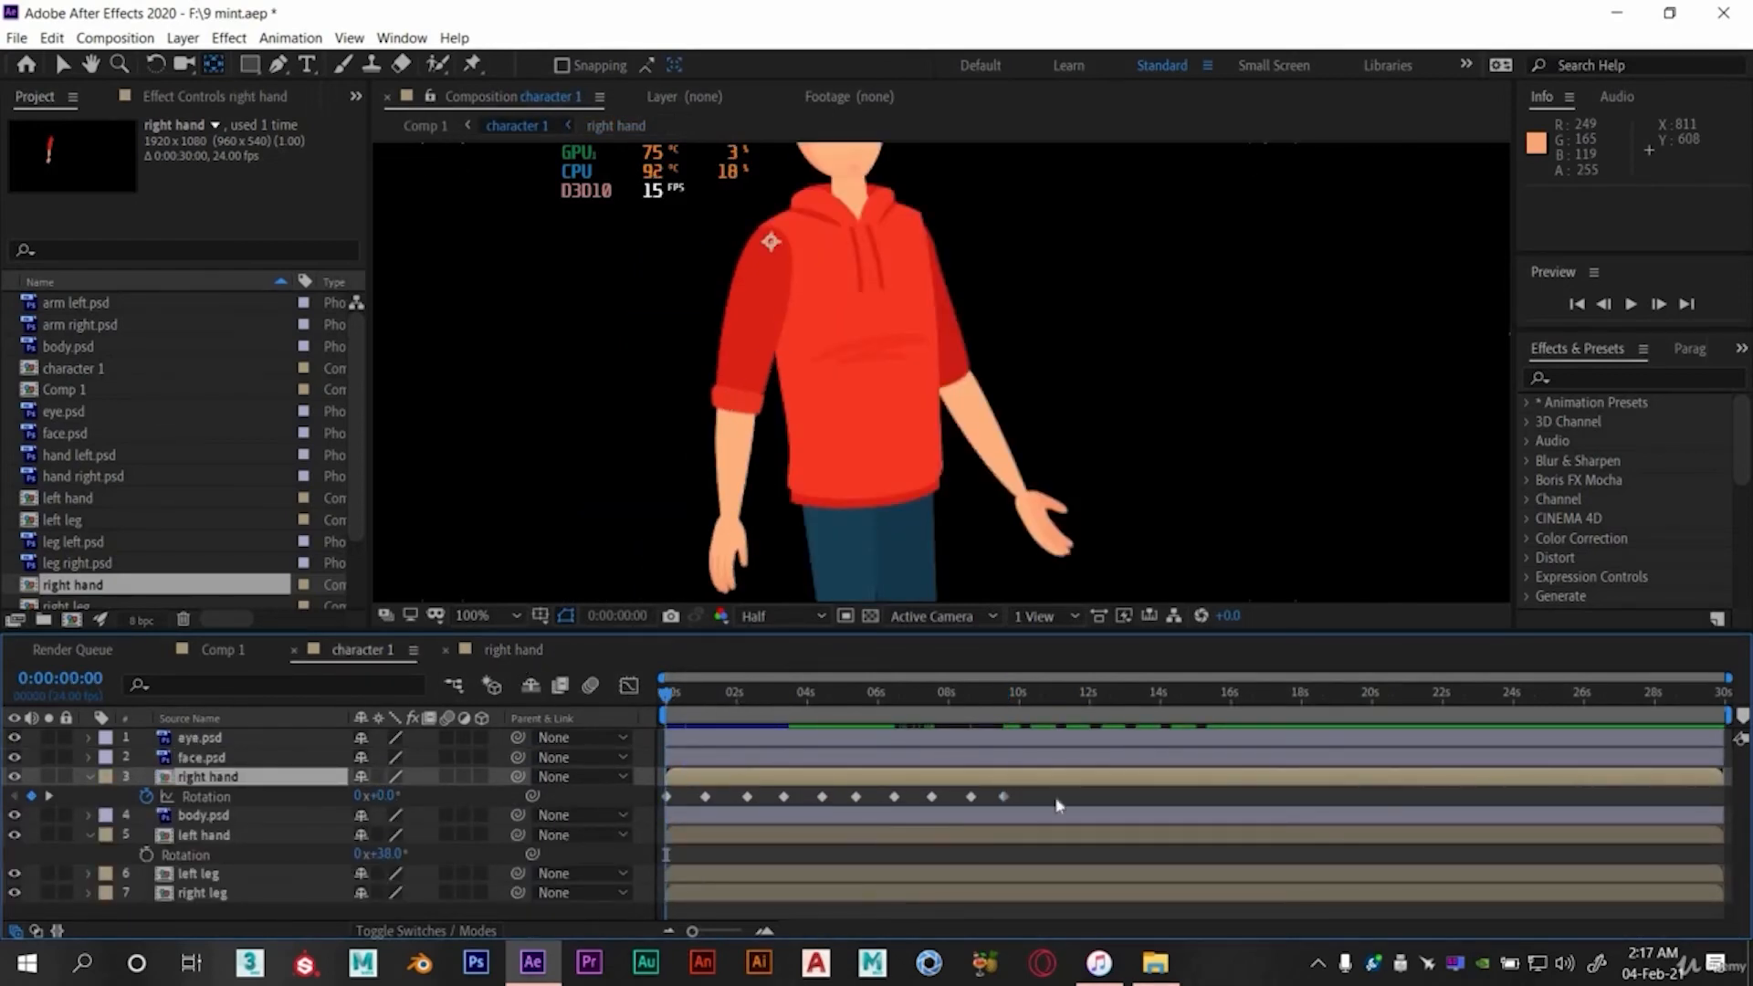
# - Check the right hand composition's keyframes, then preview the arm swing from the start of the character 1 composition
pyautogui.click(513, 650)
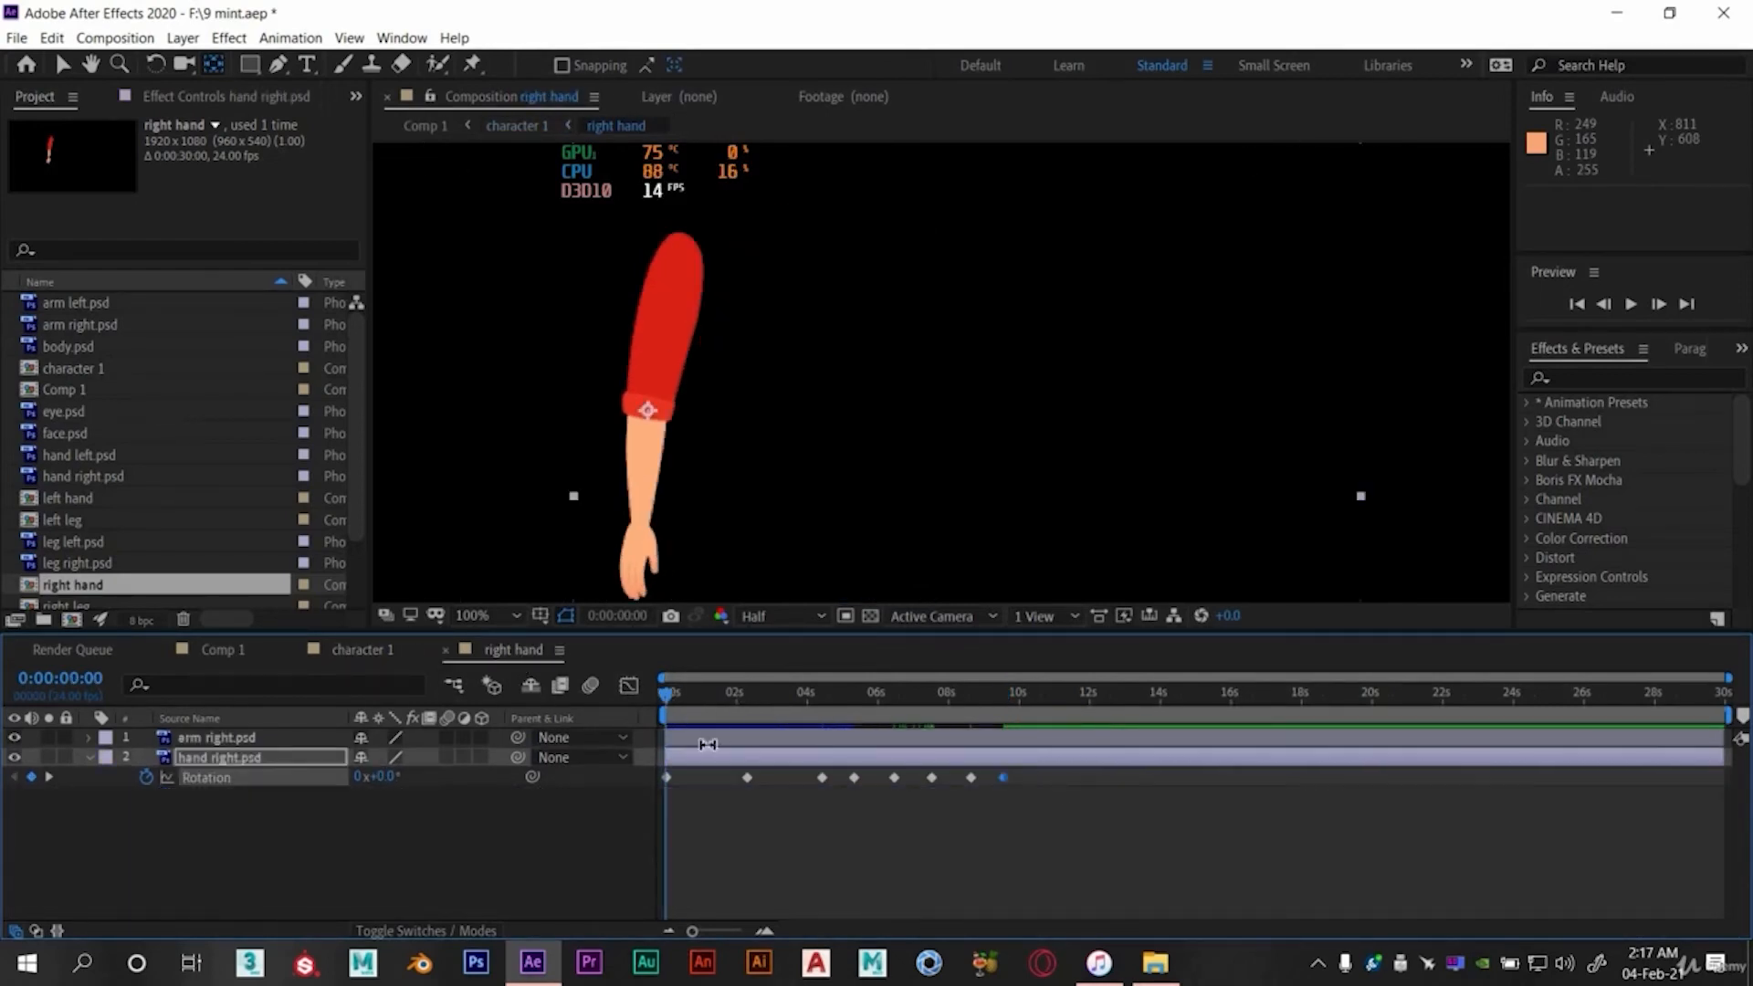
pyautogui.click(381, 652)
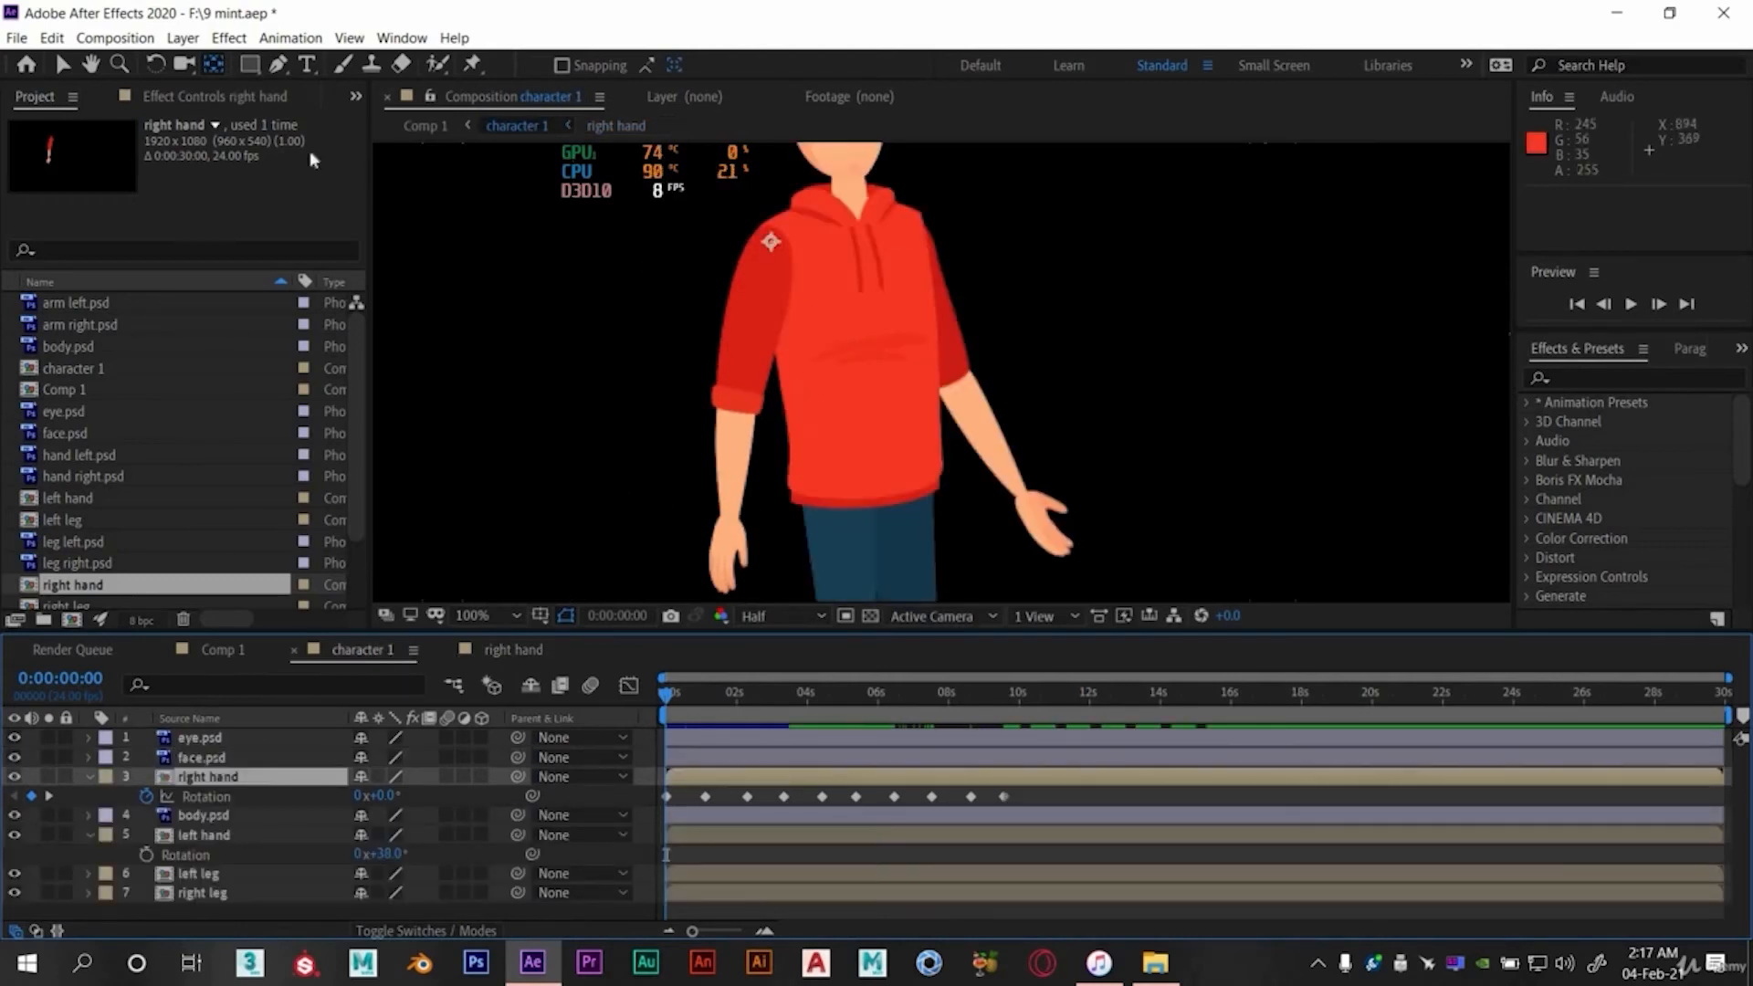
pyautogui.click(66, 66)
pyautogui.press('space')
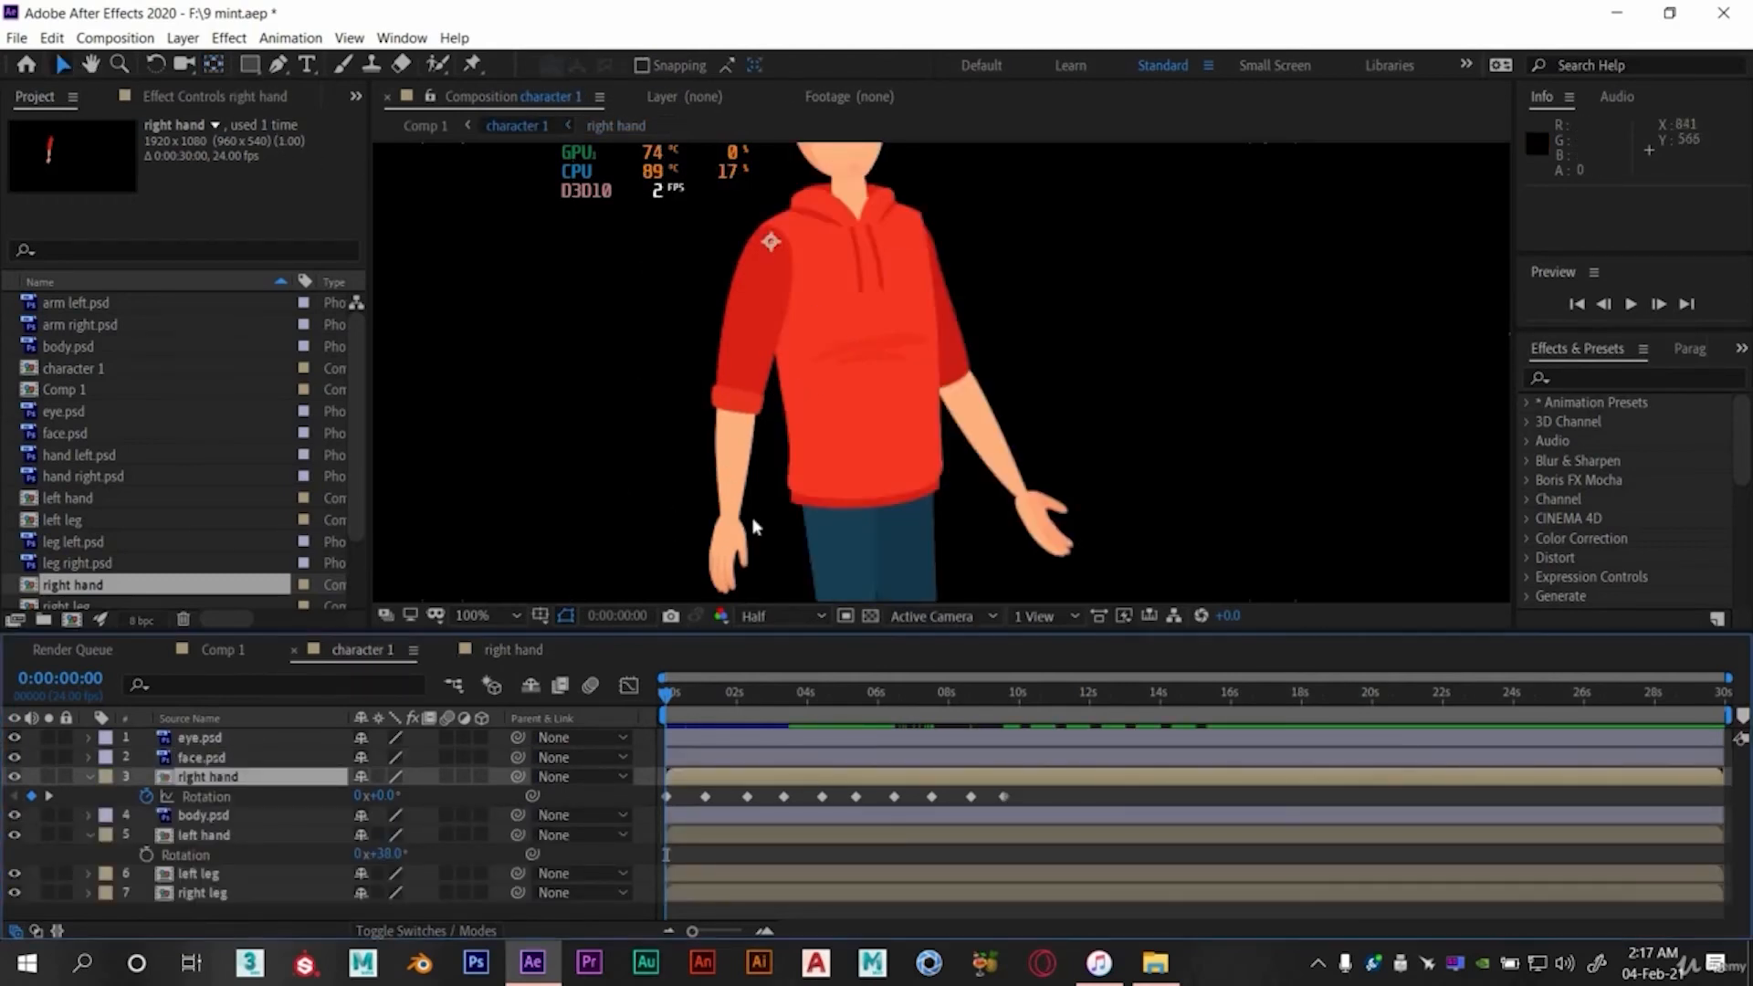
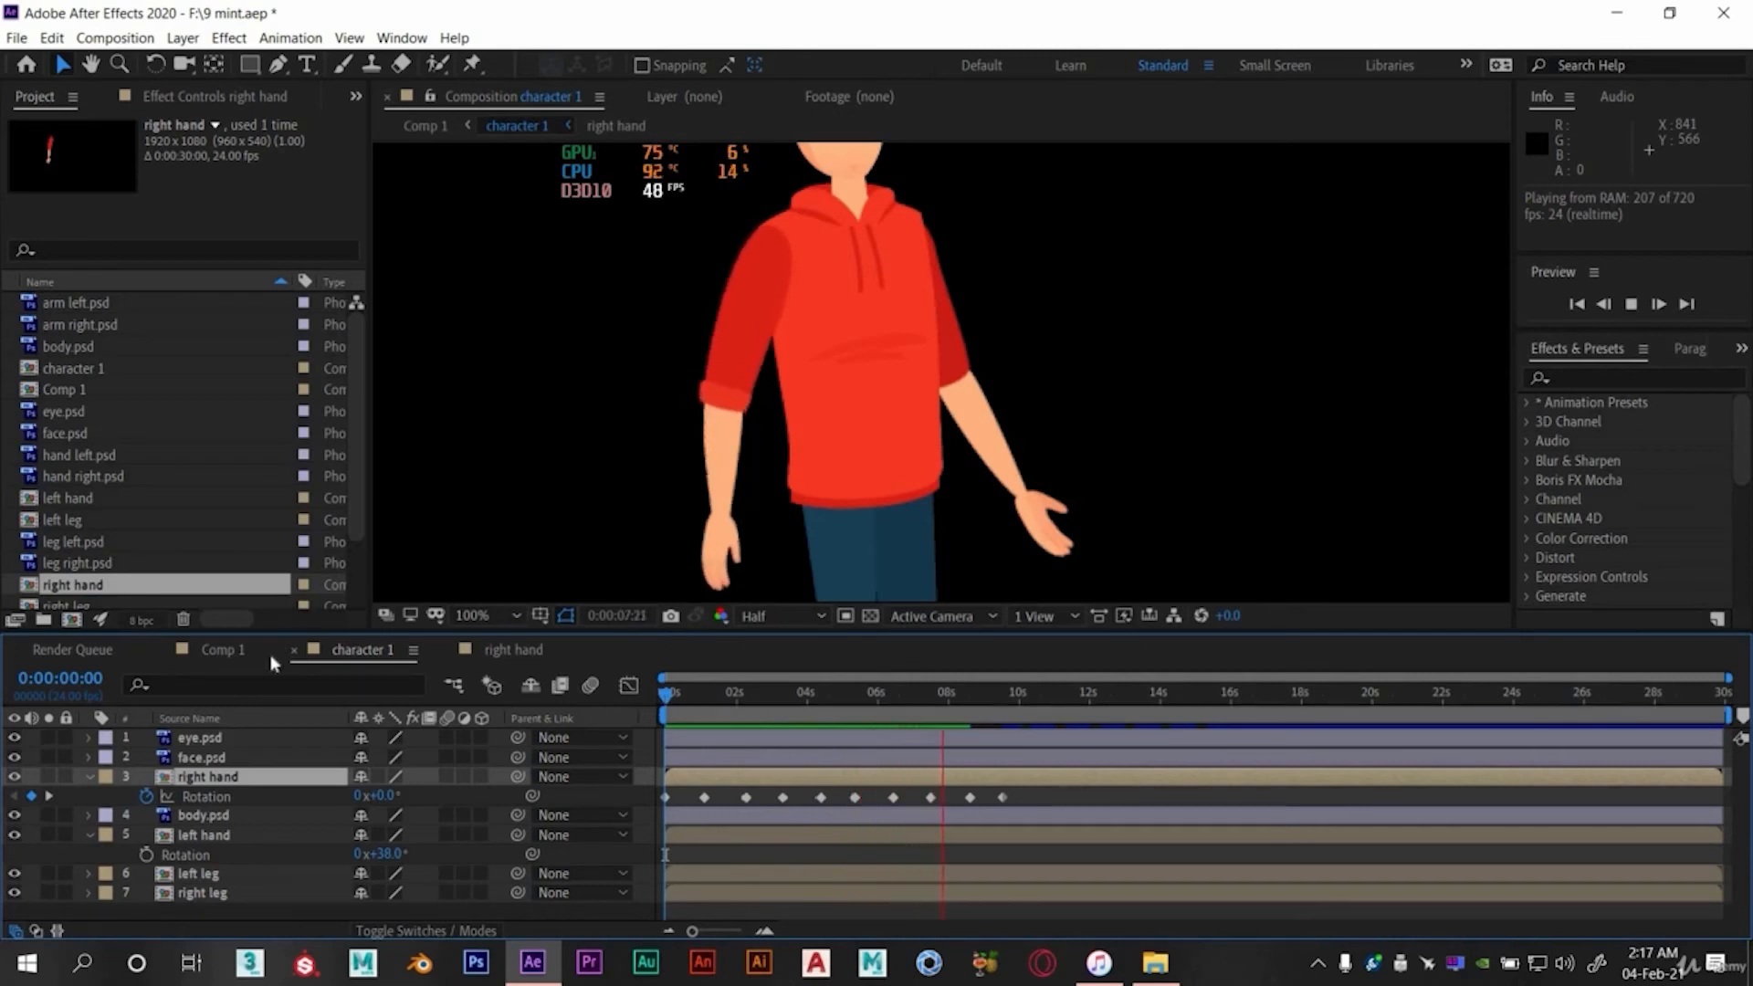
# - Scrub Comp 1 to 0:00:04:01 and examine the character's face at 100% magnification
pyautogui.click(232, 650)
pyautogui.moveTo(669, 689); pyautogui.dragTo(808, 694)
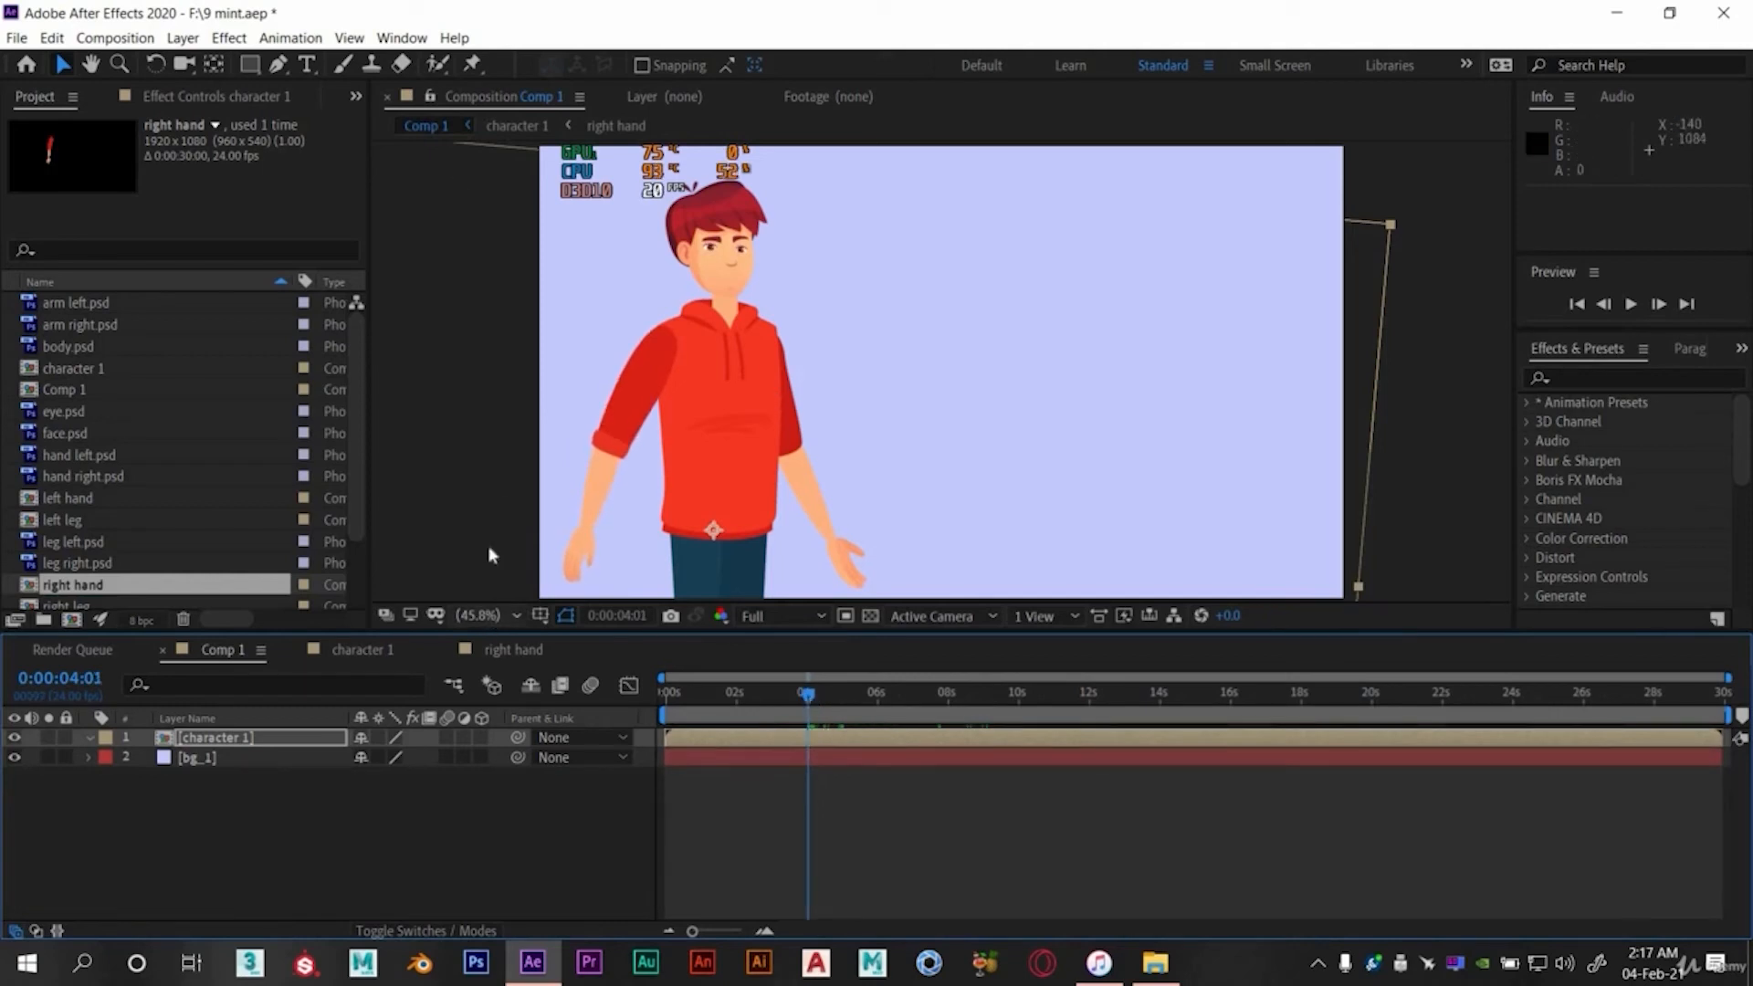
pyautogui.click(479, 615)
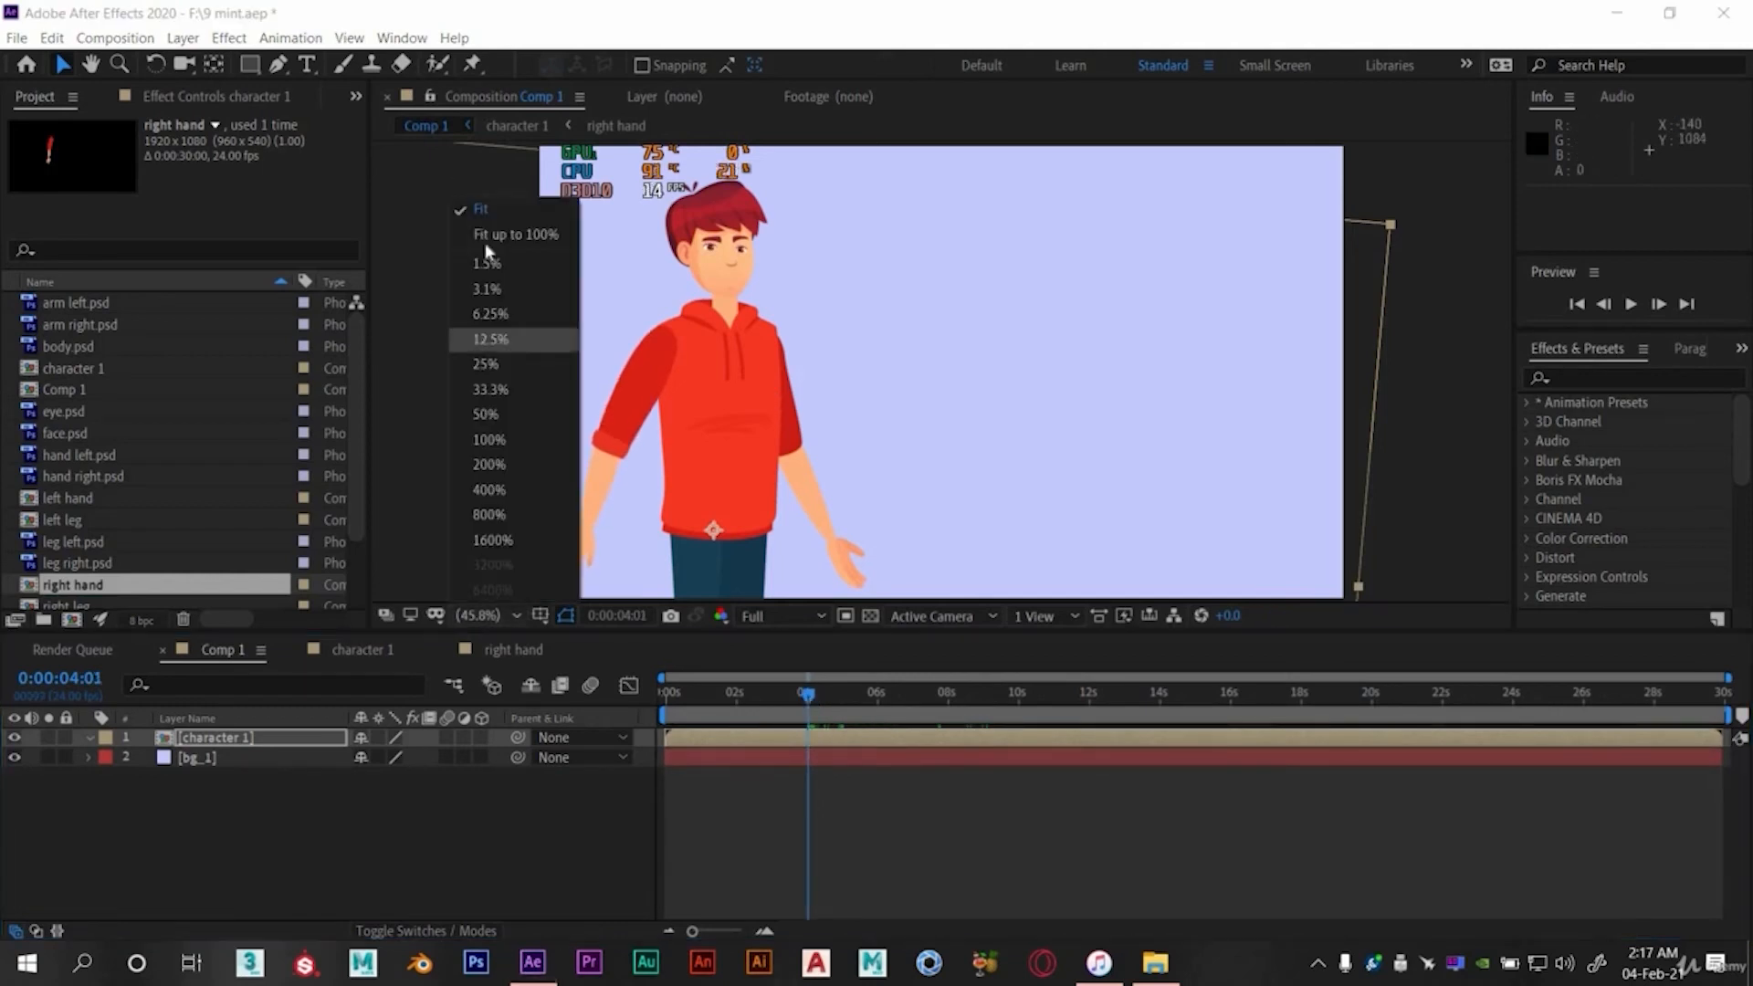
pyautogui.click(488, 440)
pyautogui.moveTo(498, 192); pyautogui.dragTo(676, 364)
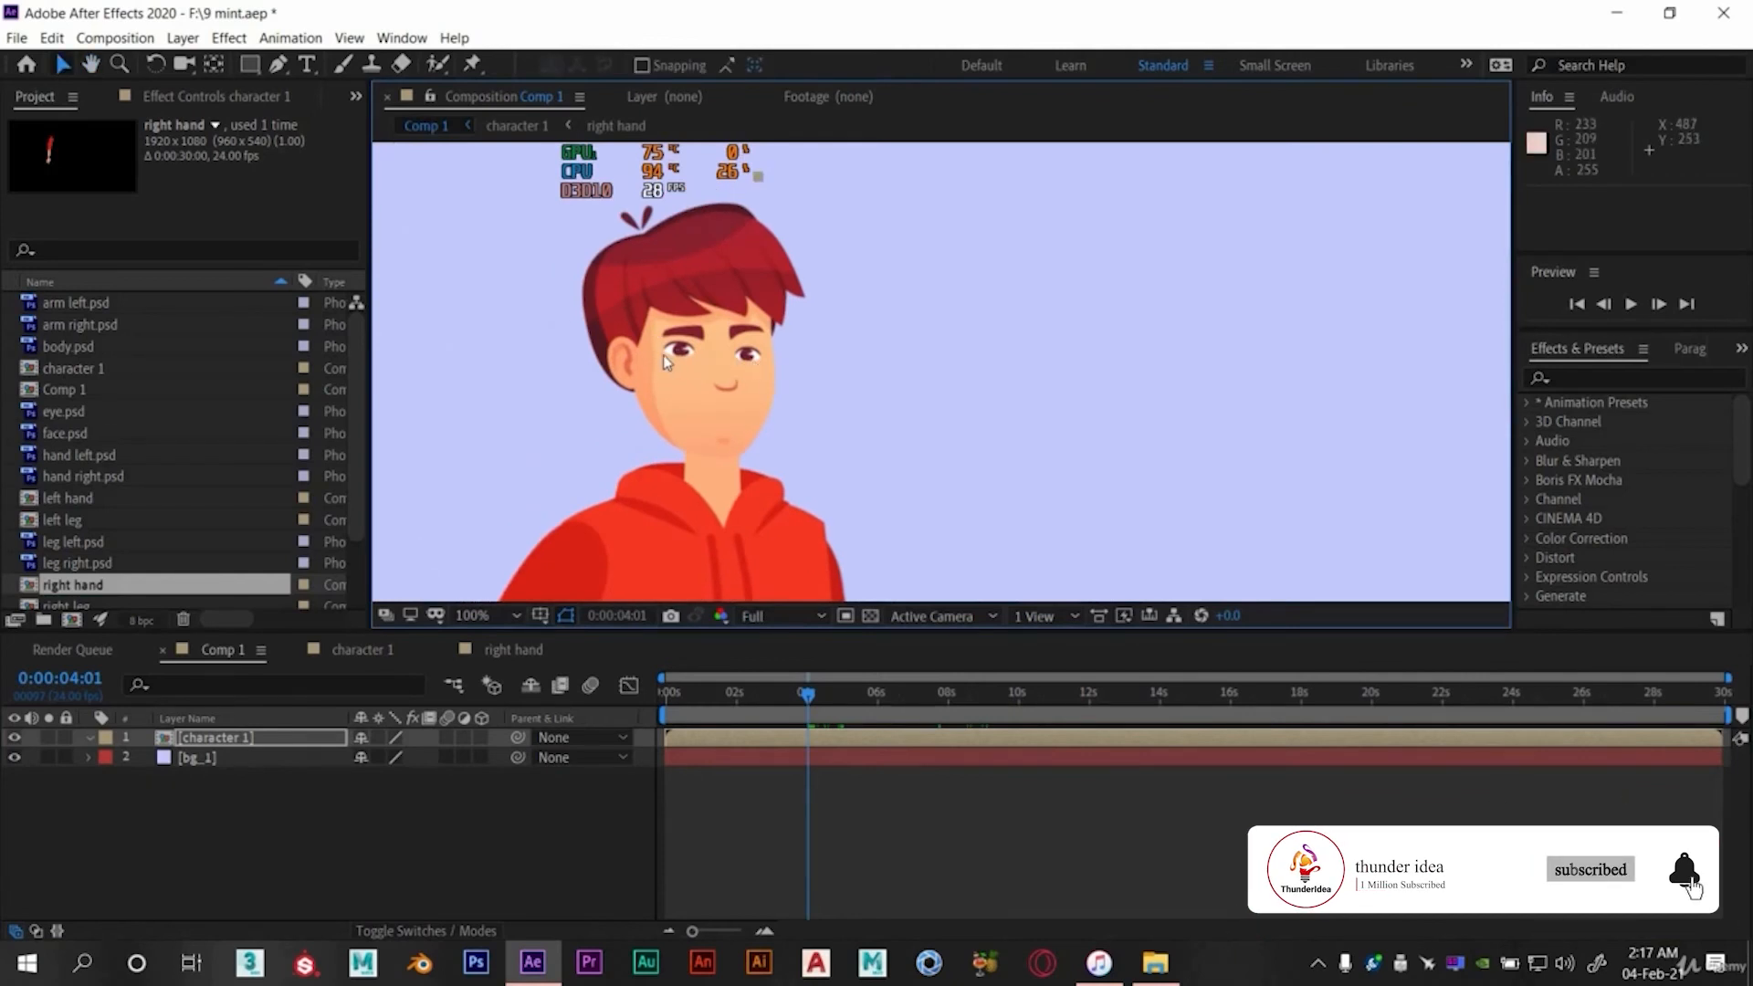
# - Rotate the eye.psd layer in the character 1 composition to -5°
pyautogui.click(378, 650)
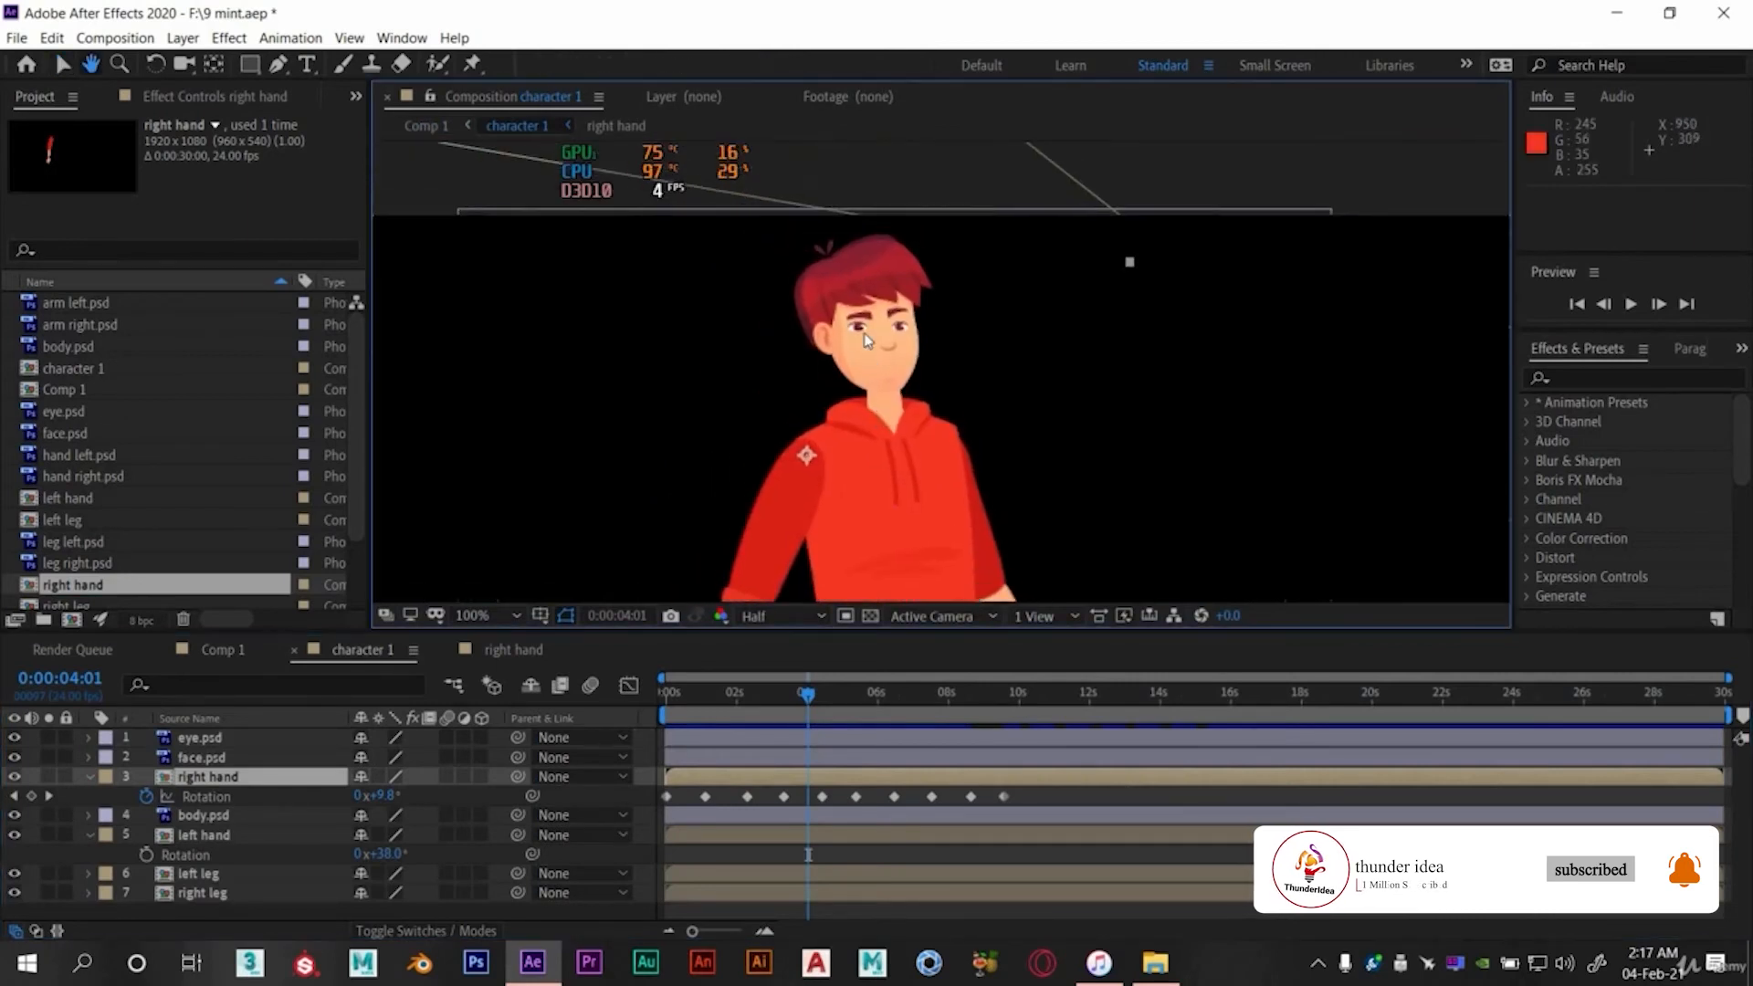
pyautogui.moveTo(865, 334); pyautogui.dragTo(865, 342)
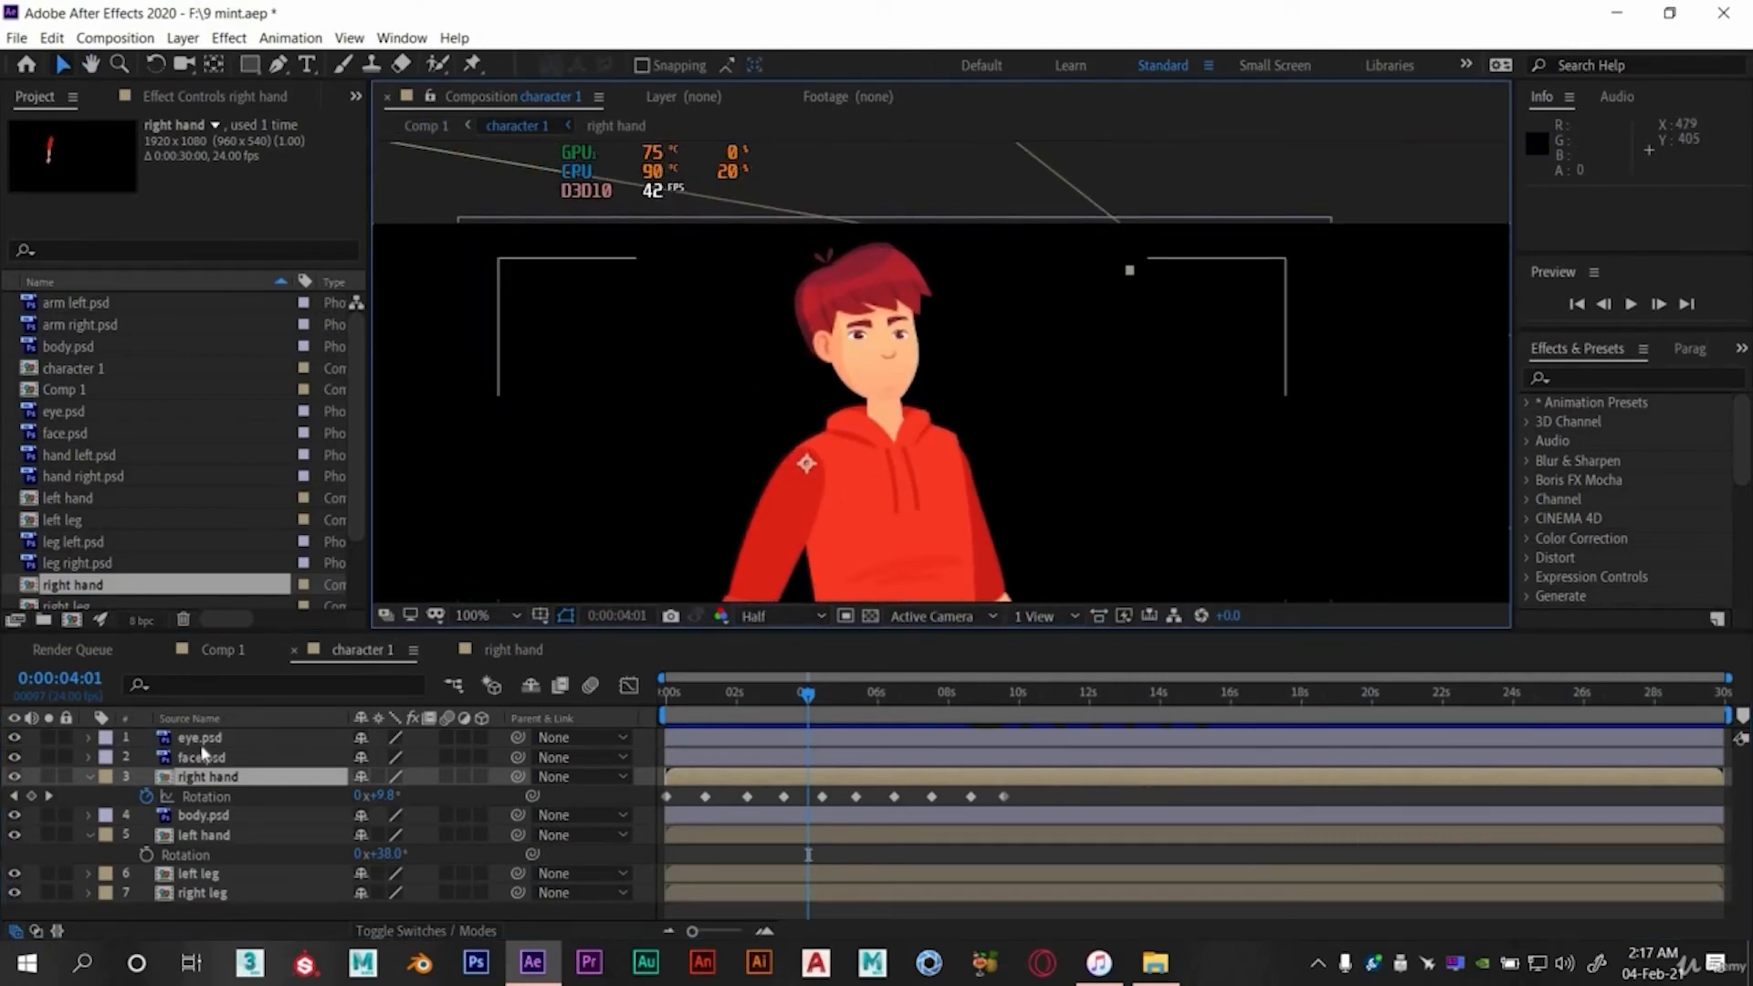
pyautogui.click(893, 363)
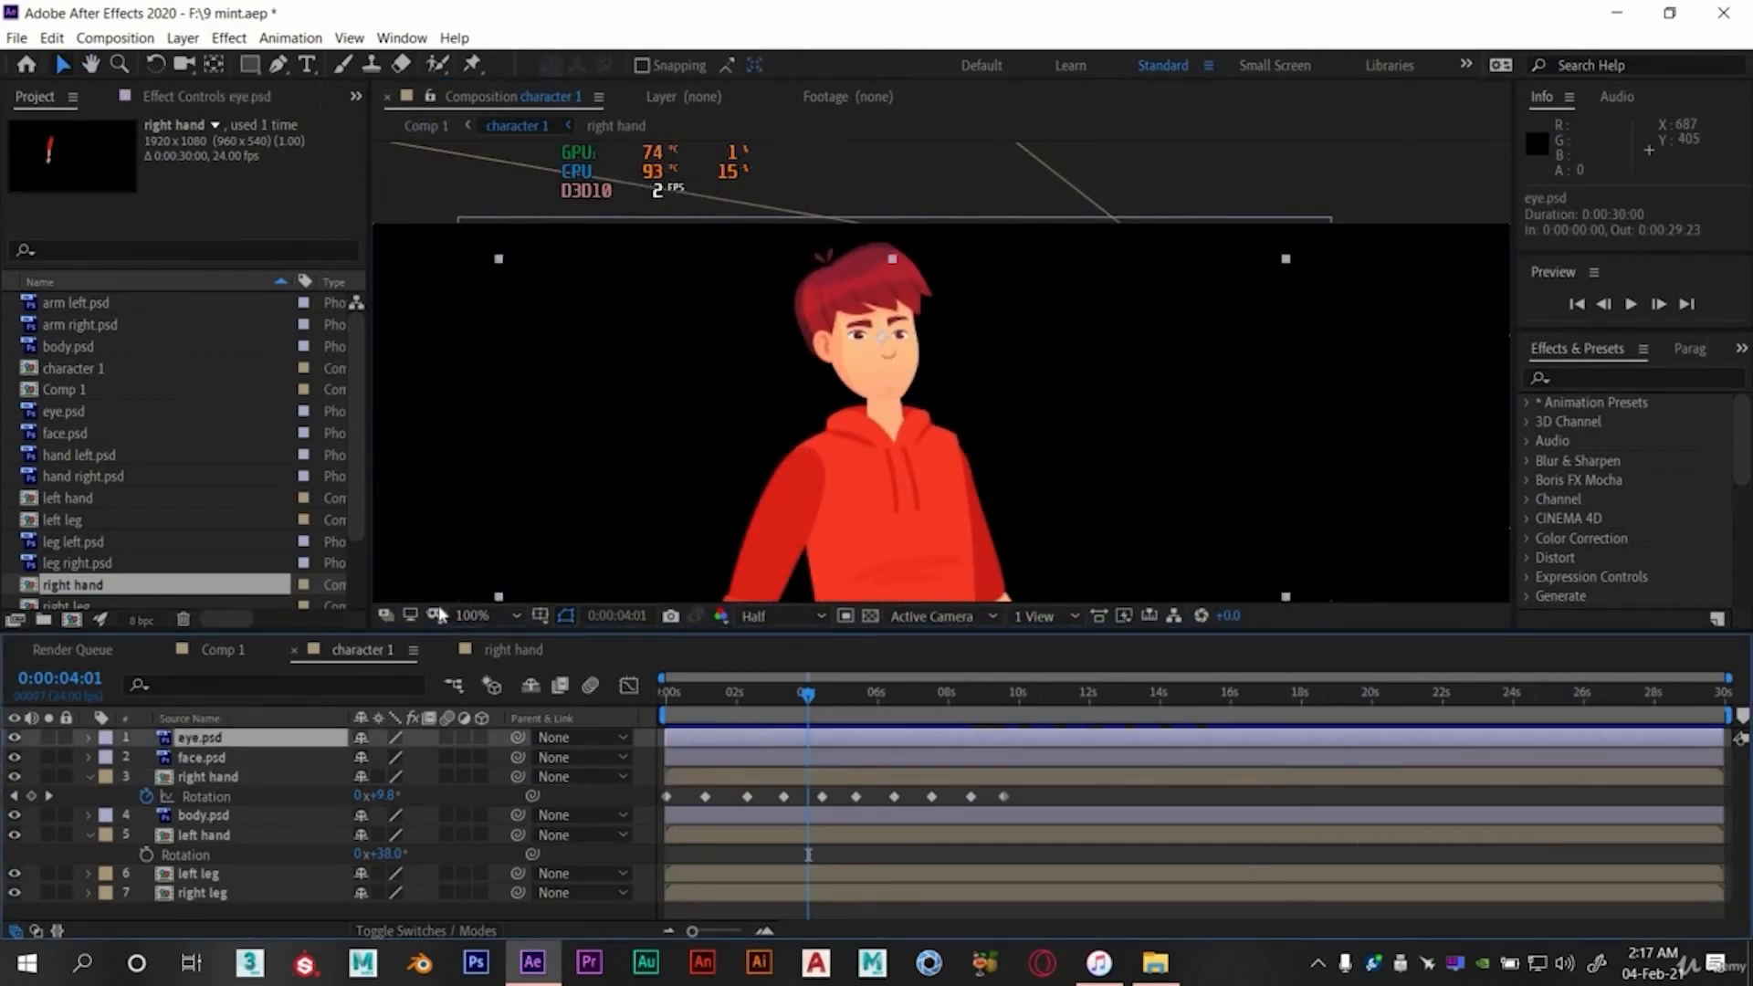
pyautogui.moveTo(891, 410); pyautogui.dragTo(893, 430)
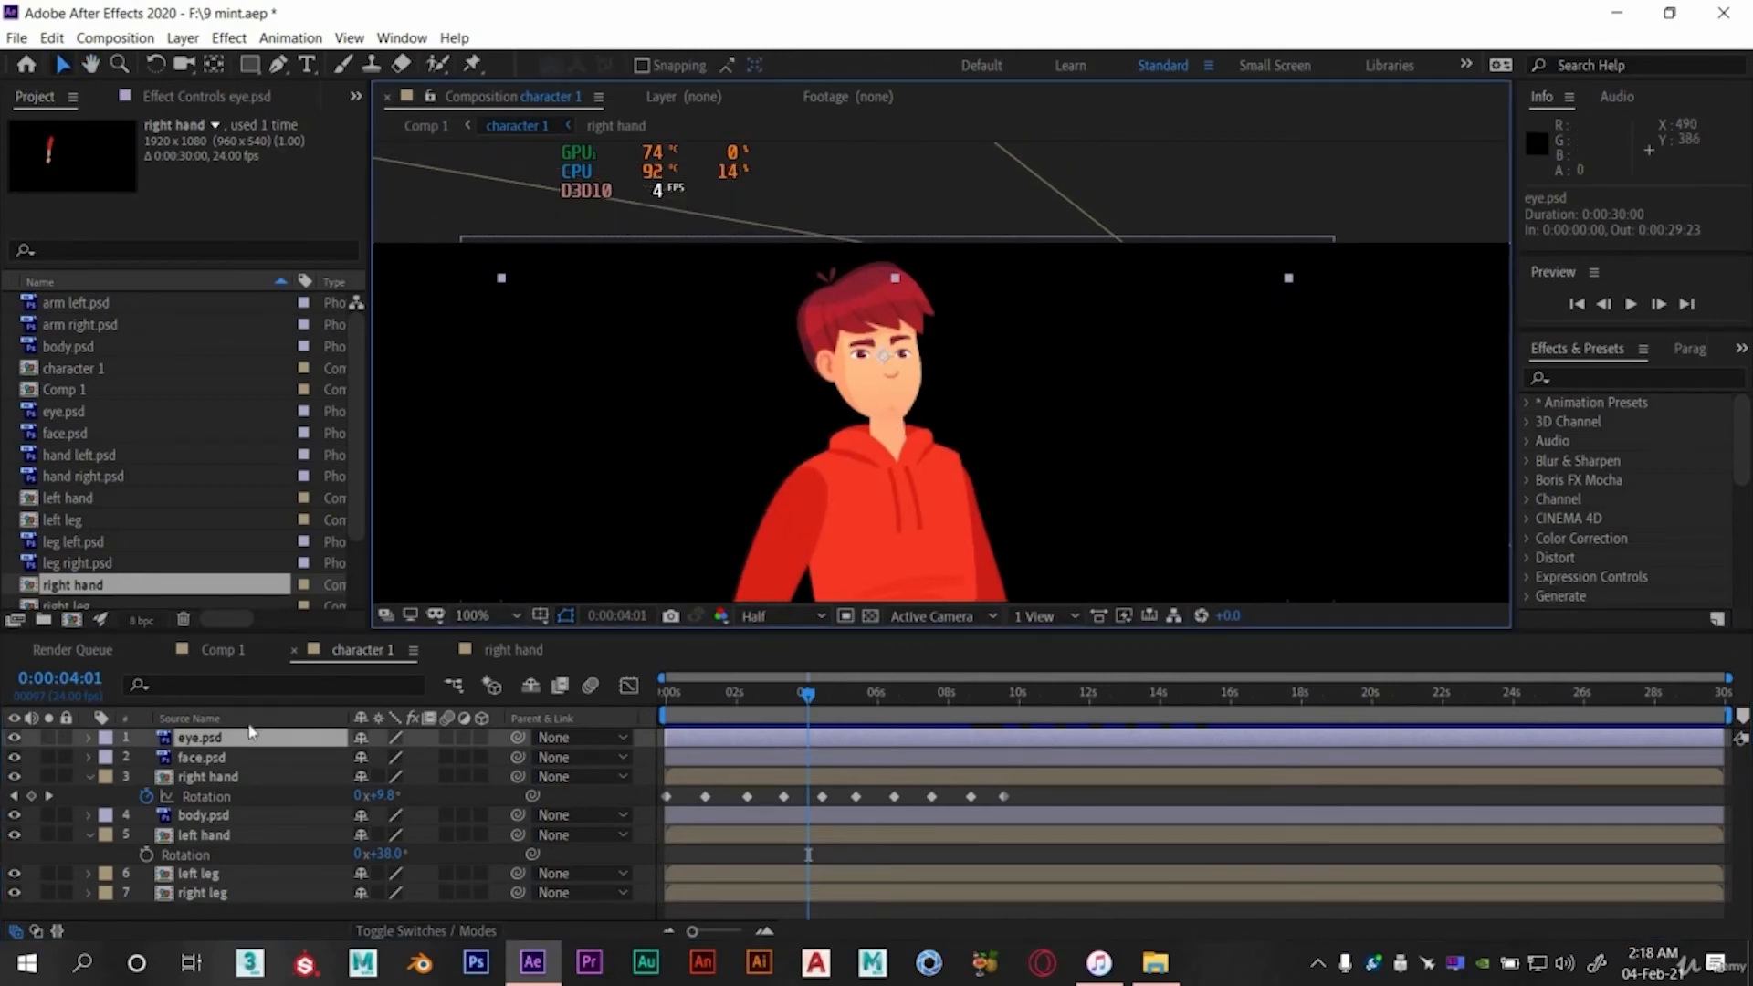
pyautogui.press('r')
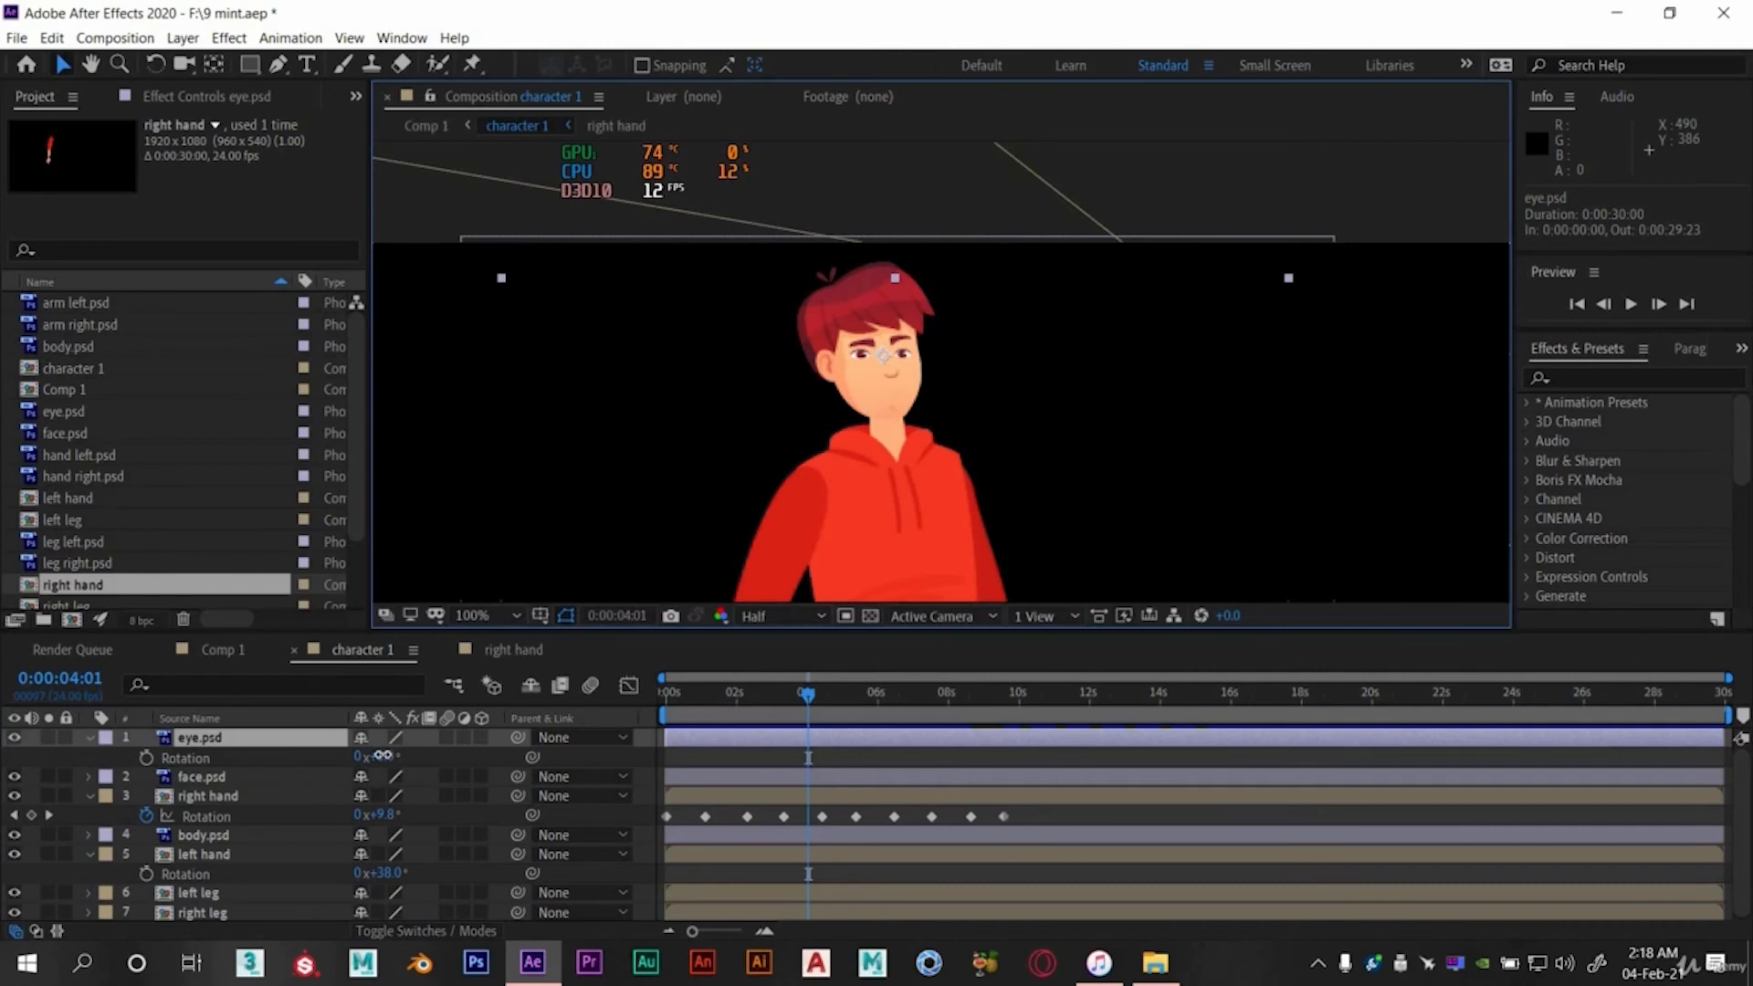
pyautogui.moveTo(381, 756); pyautogui.dragTo(382, 756)
pyautogui.press('Return')
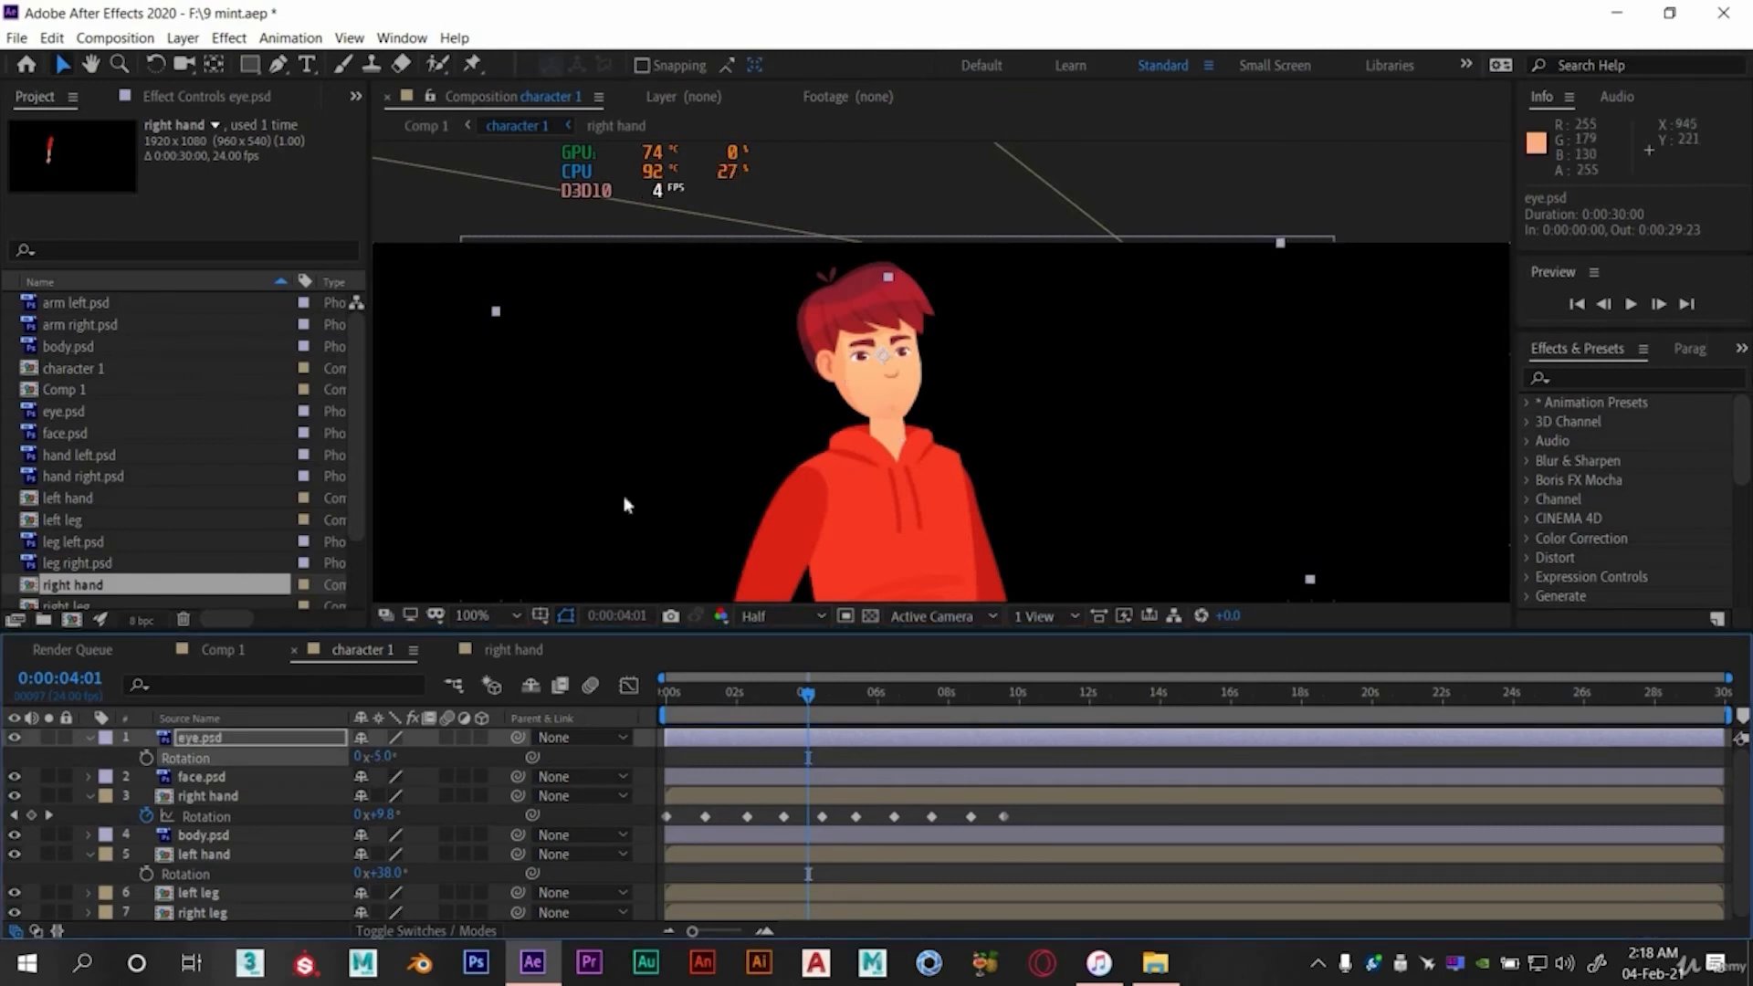
# - Scrub through Comp 1 to check the eyes and arm swing, closely and with the whole frame fitted
pyautogui.hotkey('shift', 'Escape')
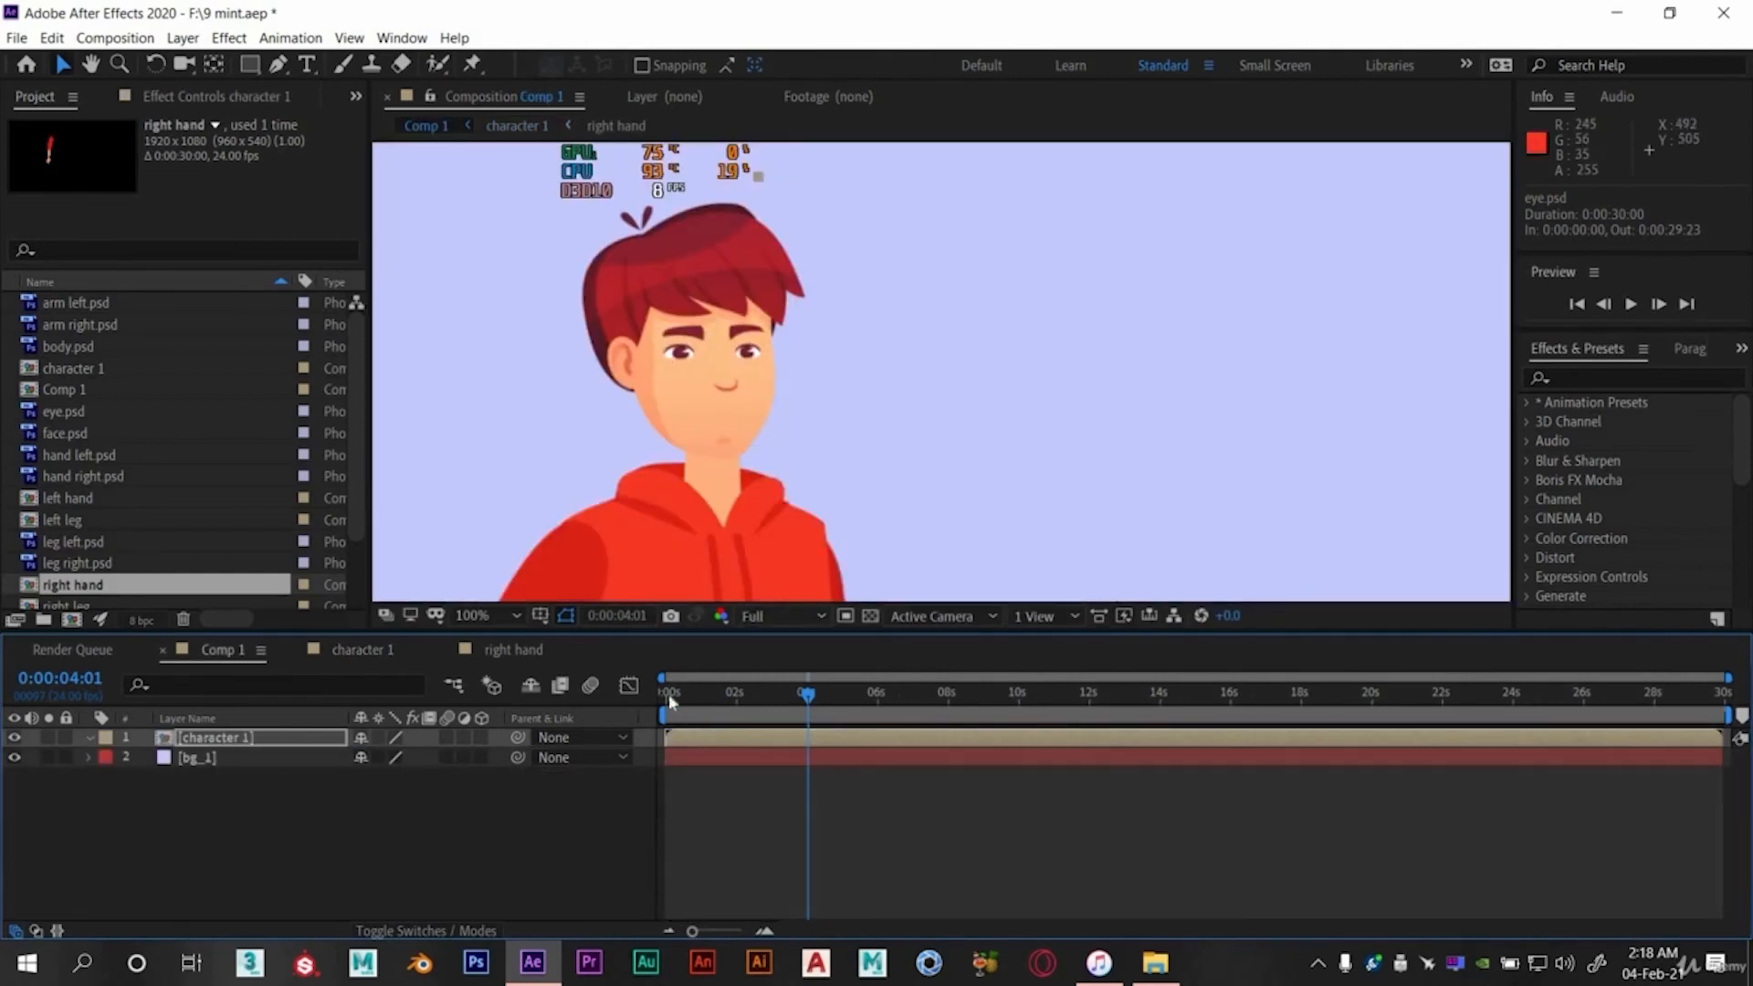
pyautogui.moveTo(717, 706); pyautogui.dragTo(853, 706)
pyautogui.press('space')
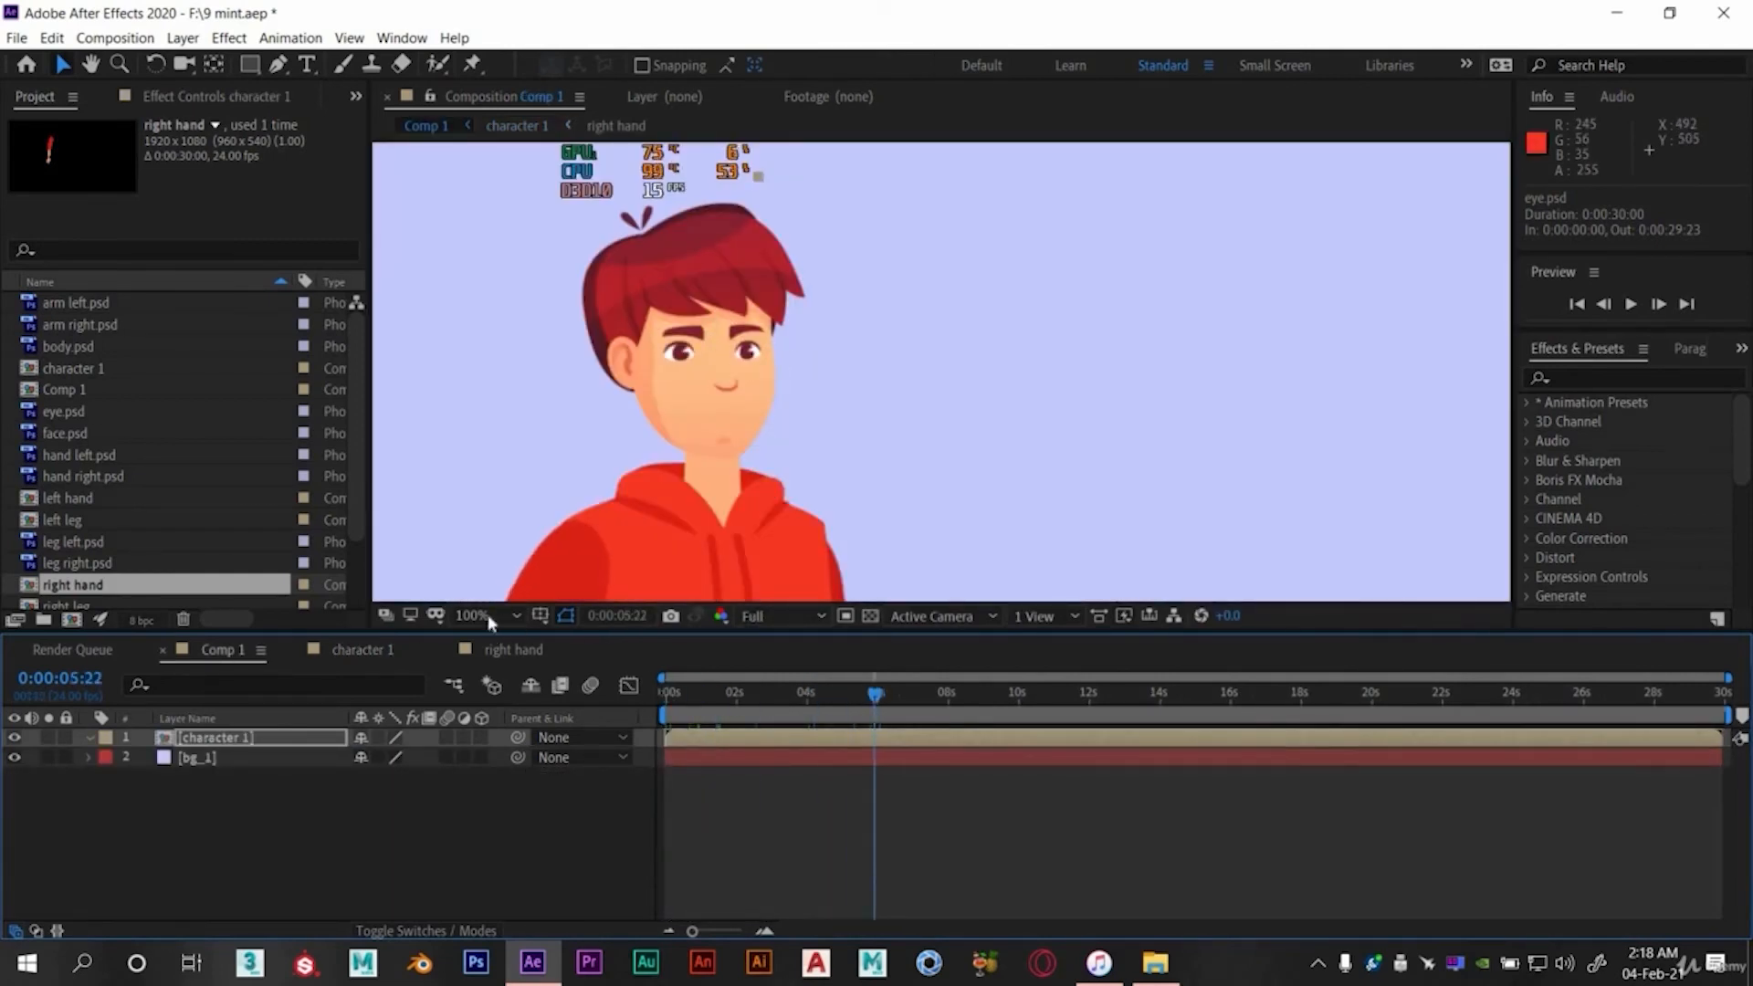
pyautogui.moveTo(777, 375); pyautogui.dragTo(910, 156)
pyautogui.click(480, 615)
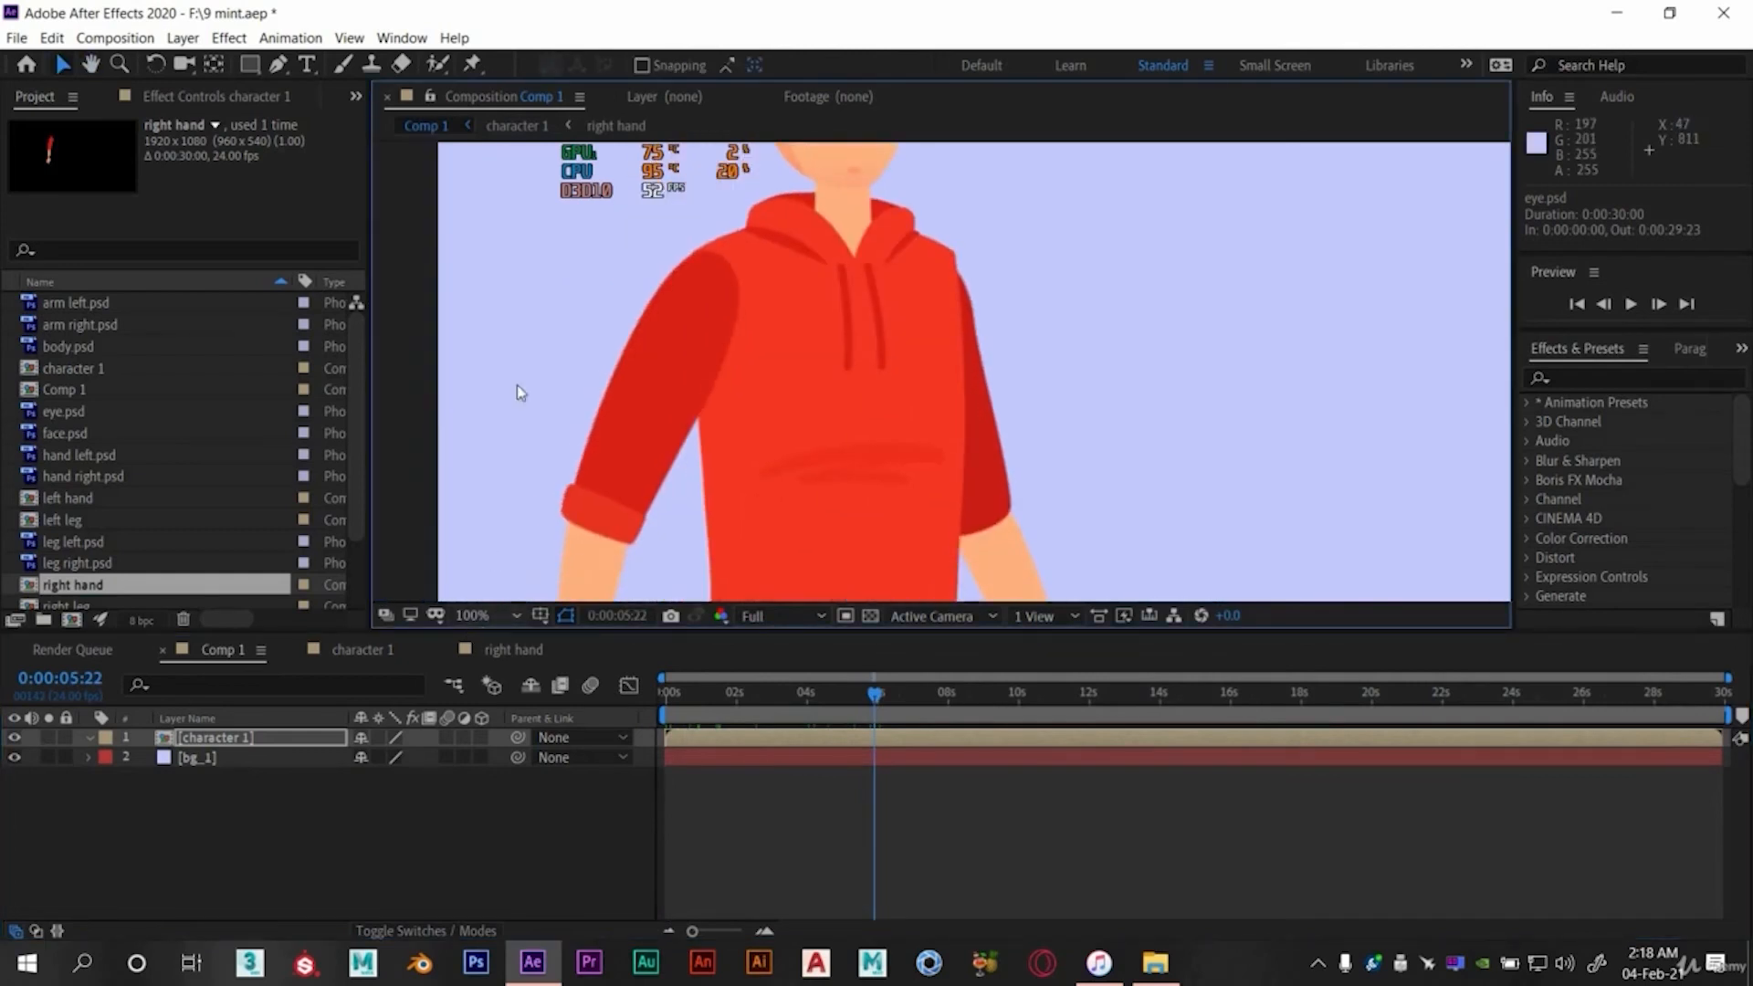
pyautogui.click(493, 209)
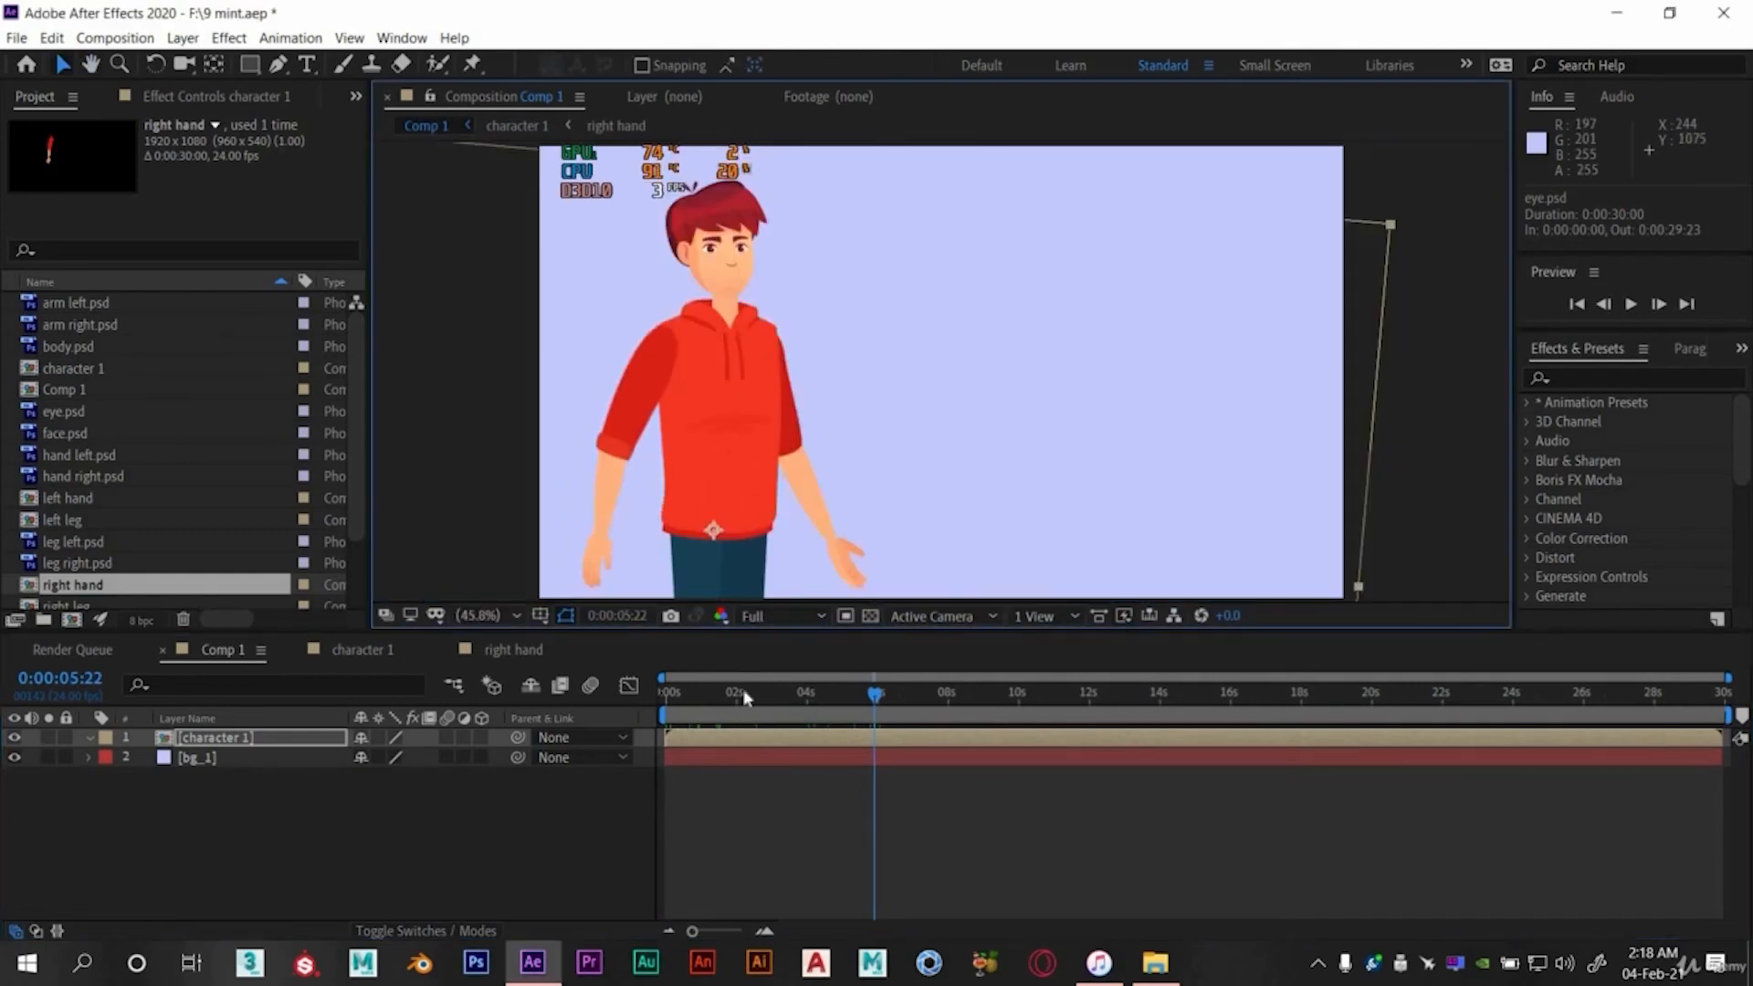
pyautogui.moveTo(656, 706); pyautogui.dragTo(824, 706)
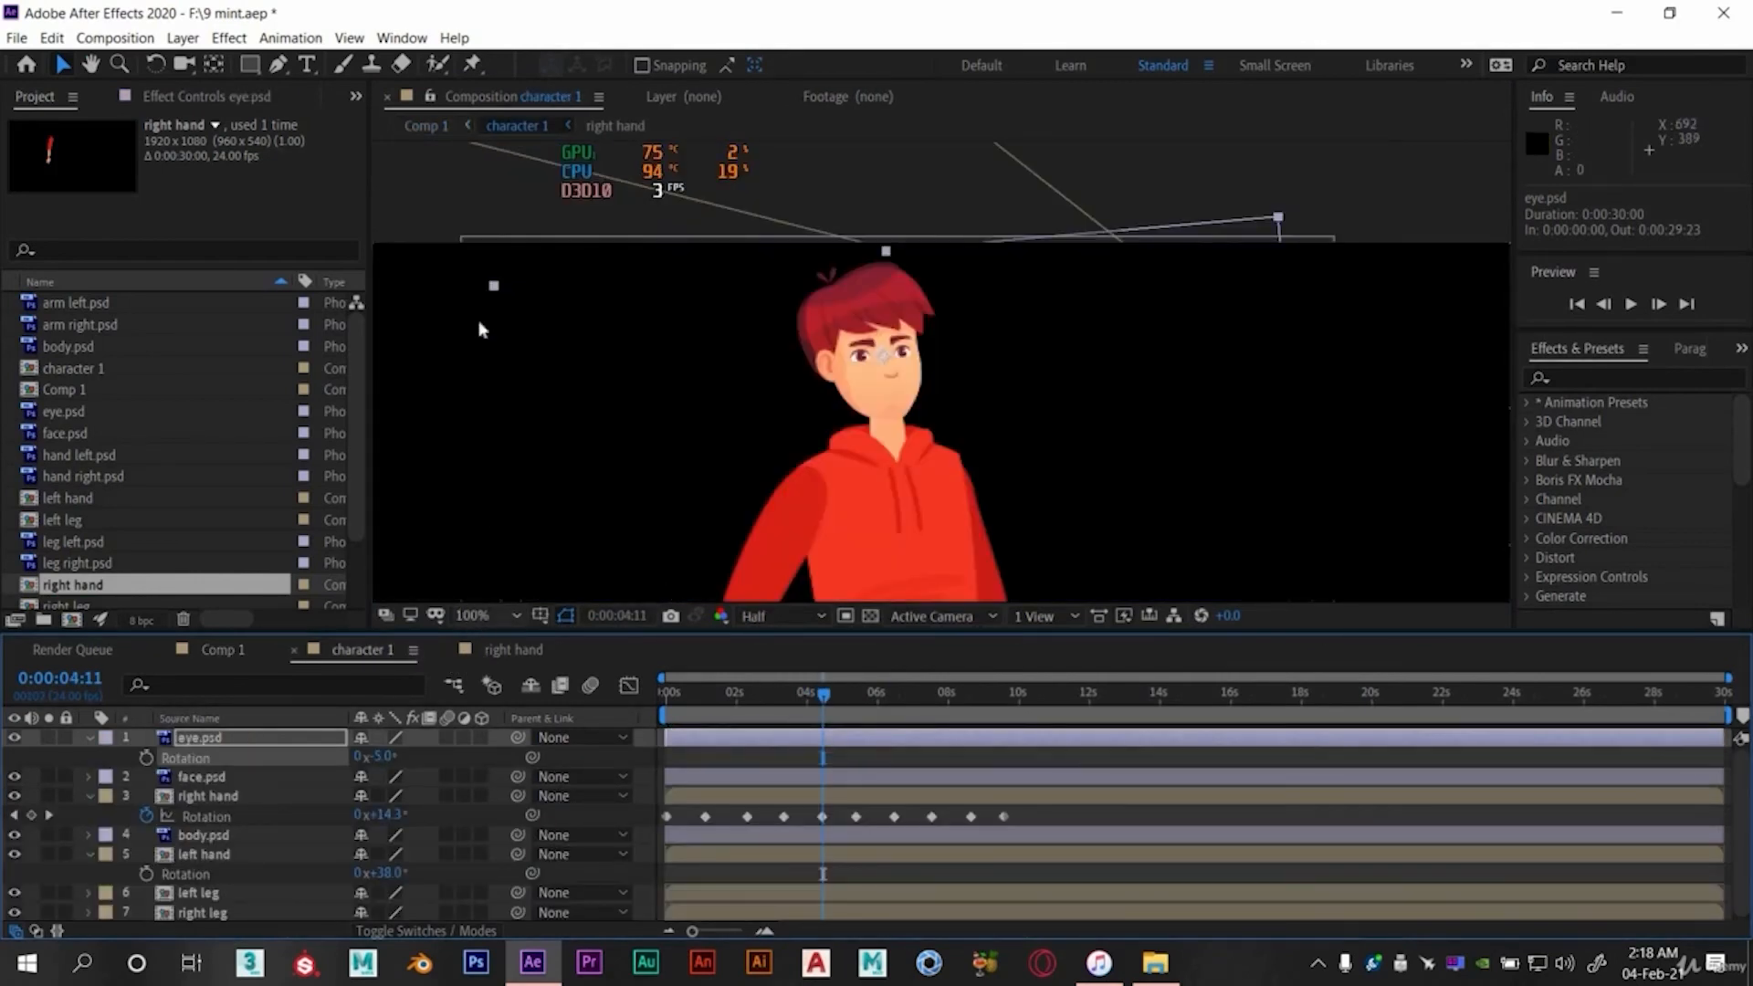
# - Fit the character 1 composition in the viewer and reveal the right hand layer's rotation keyframes
pyautogui.click(484, 615)
pyautogui.click(488, 202)
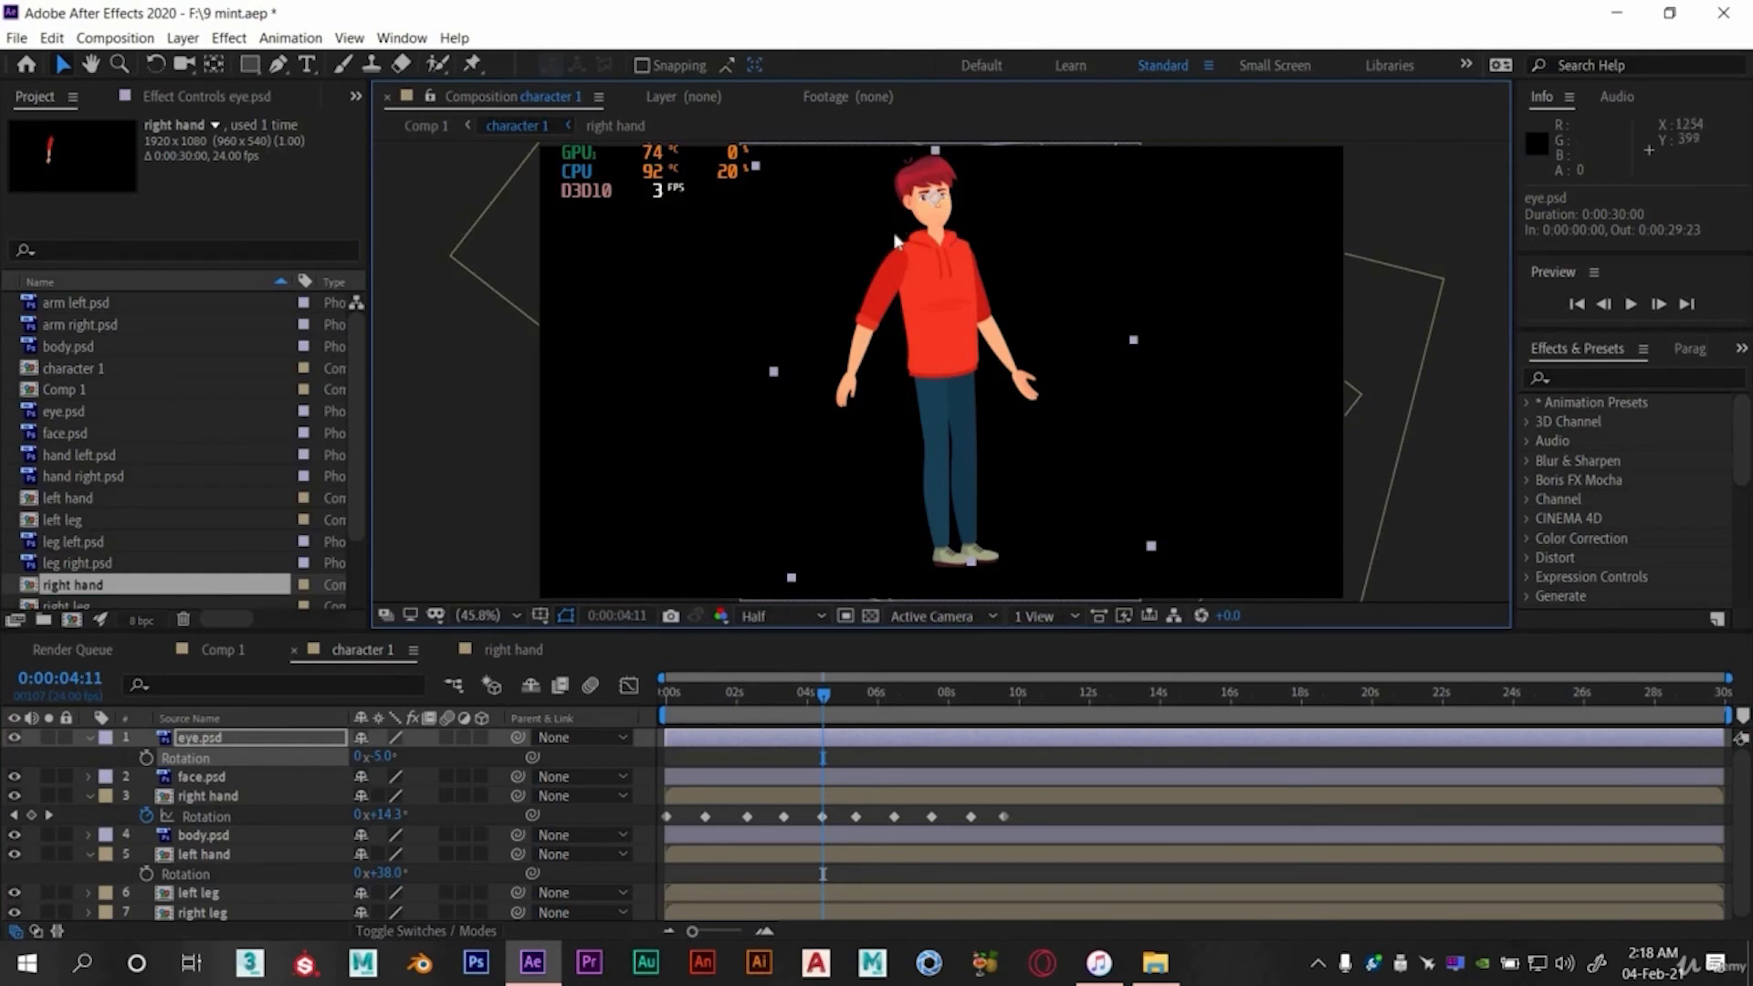
pyautogui.click(88, 795)
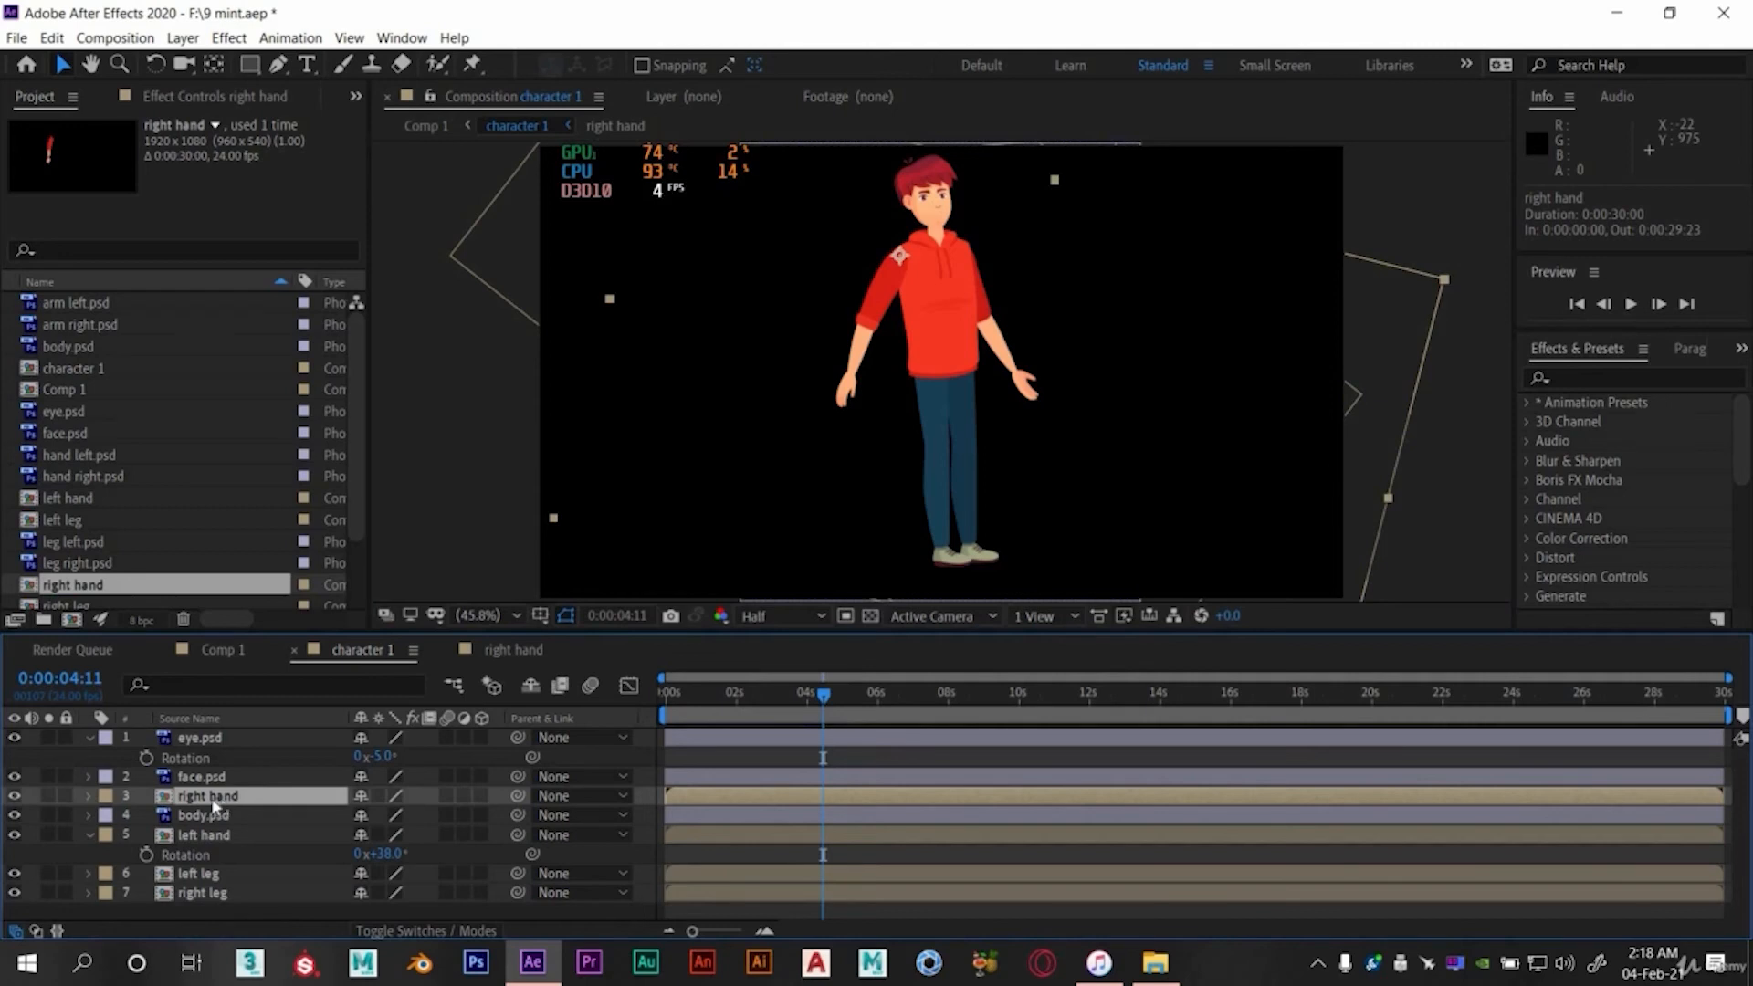
pyautogui.press('u')
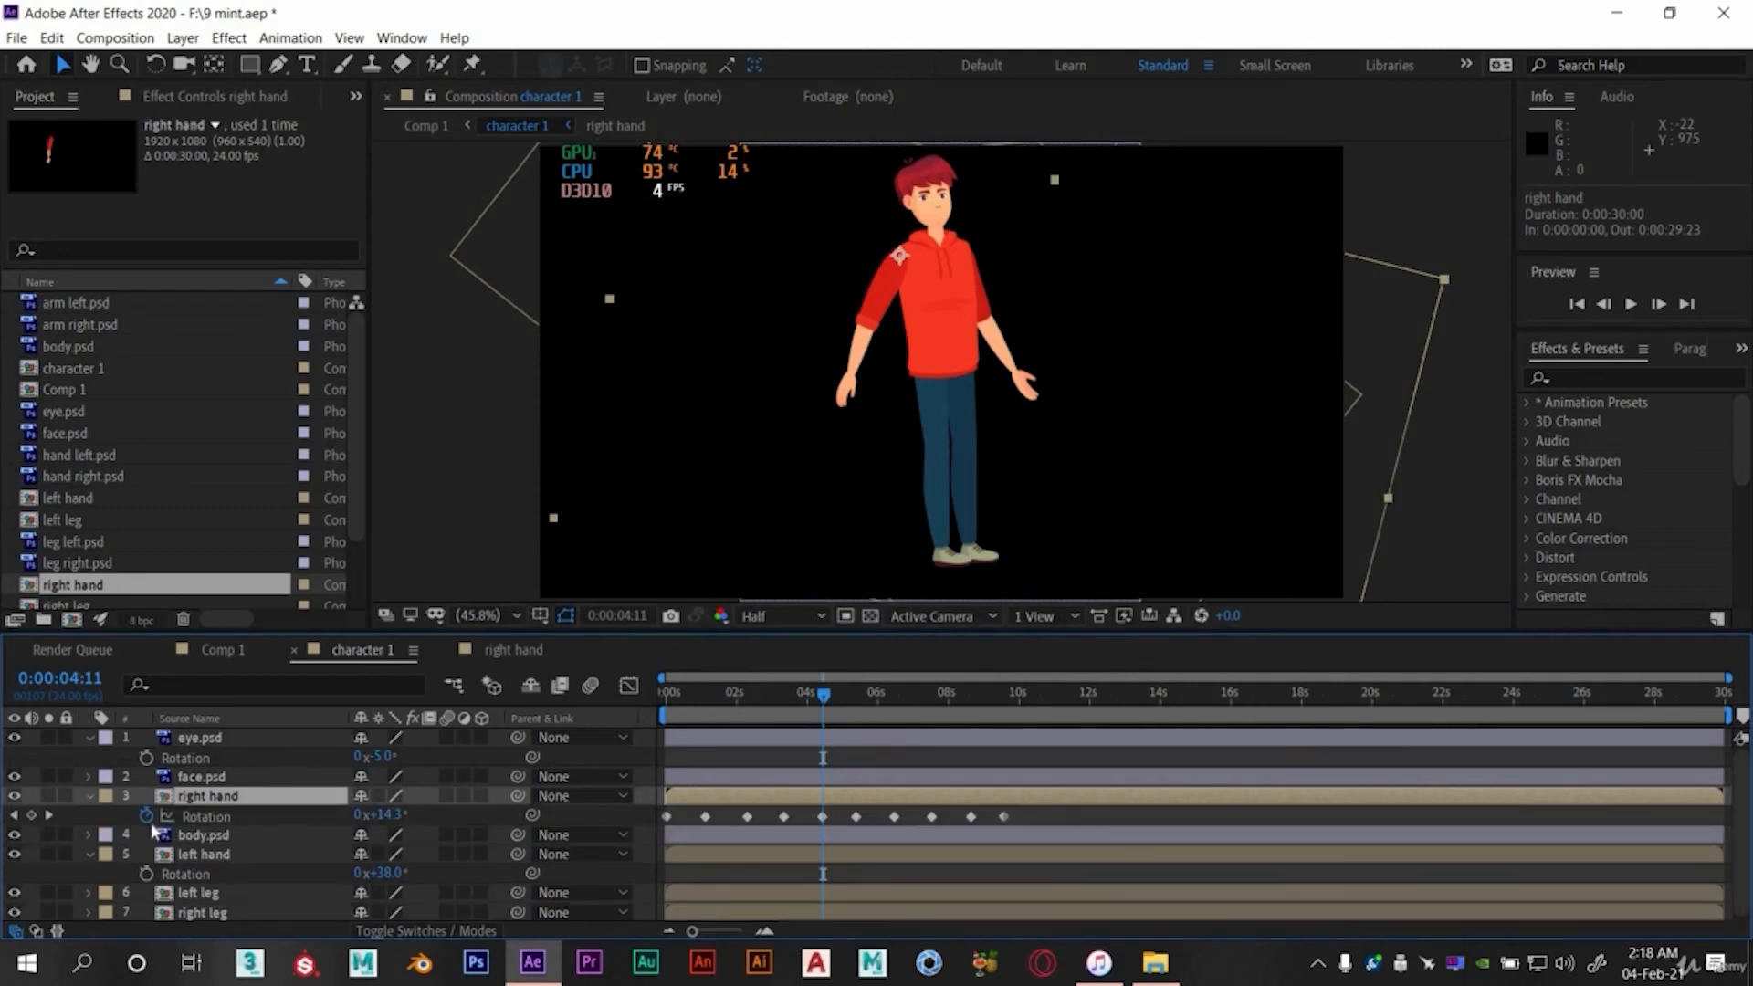
# - Keyframe the left hand layer's rotation at 31° at 0:00:00:00 and move that keyframe to 0:00:01:03
pyautogui.click(197, 852)
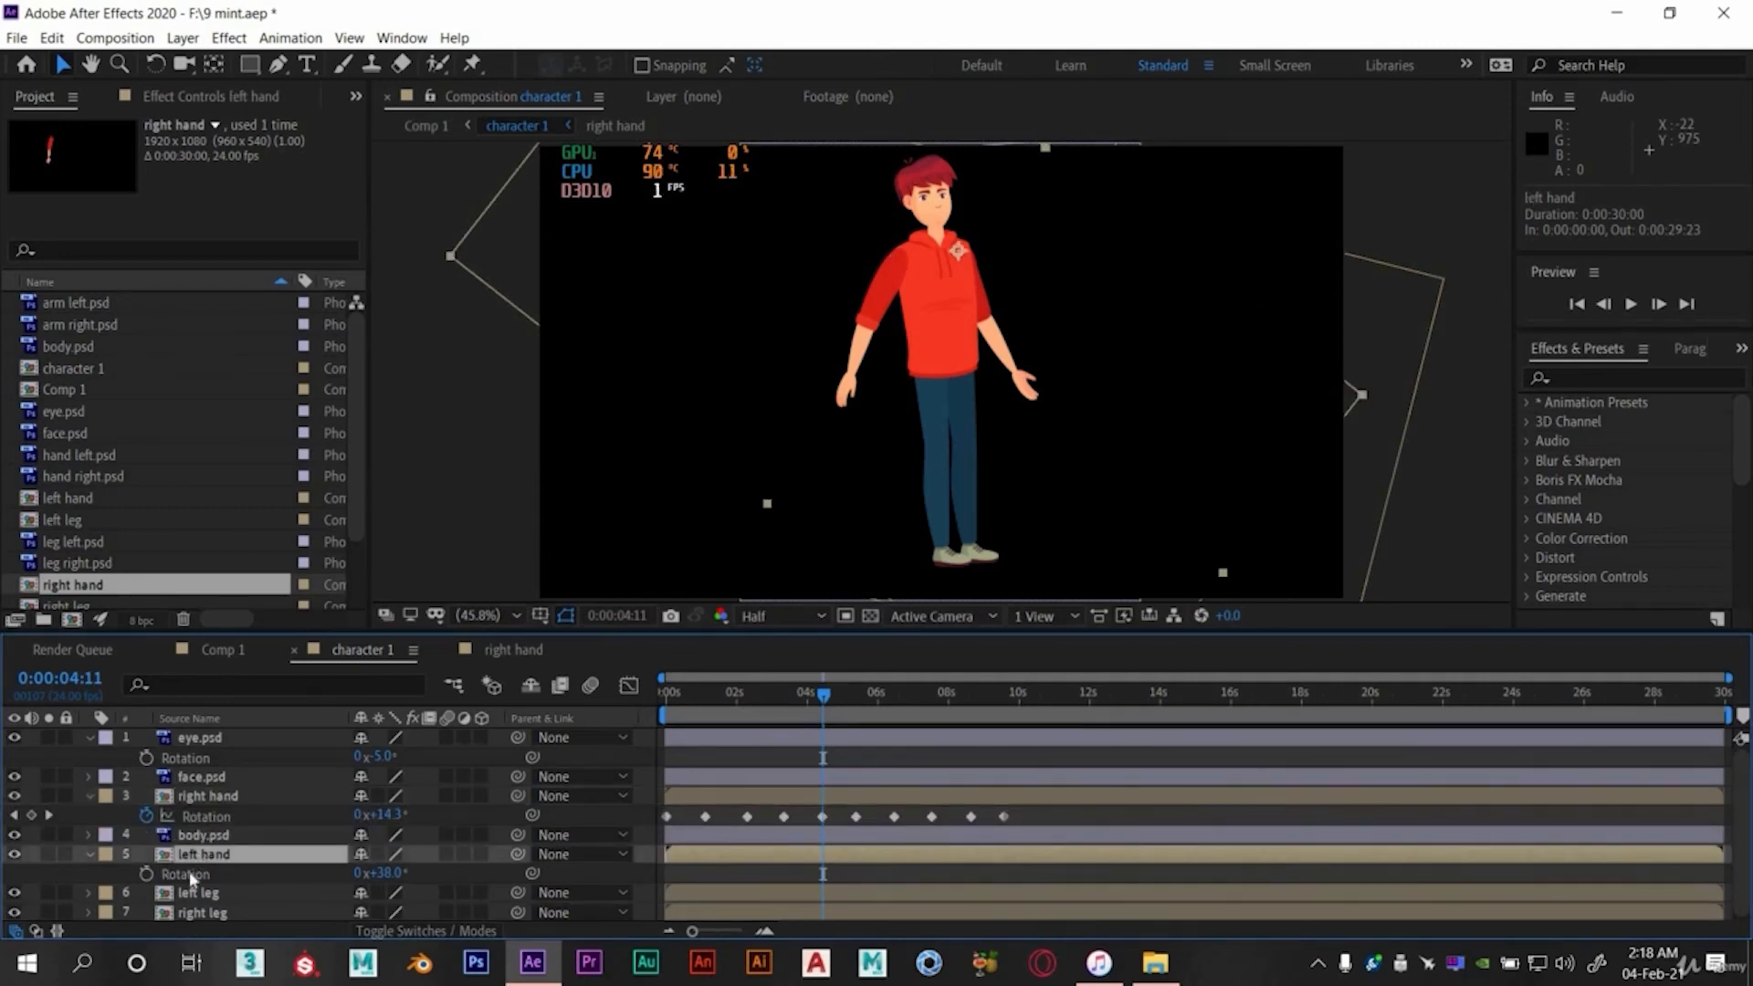
pyautogui.click(13, 817)
pyautogui.click(14, 816)
pyautogui.click(13, 816)
pyautogui.click(14, 817)
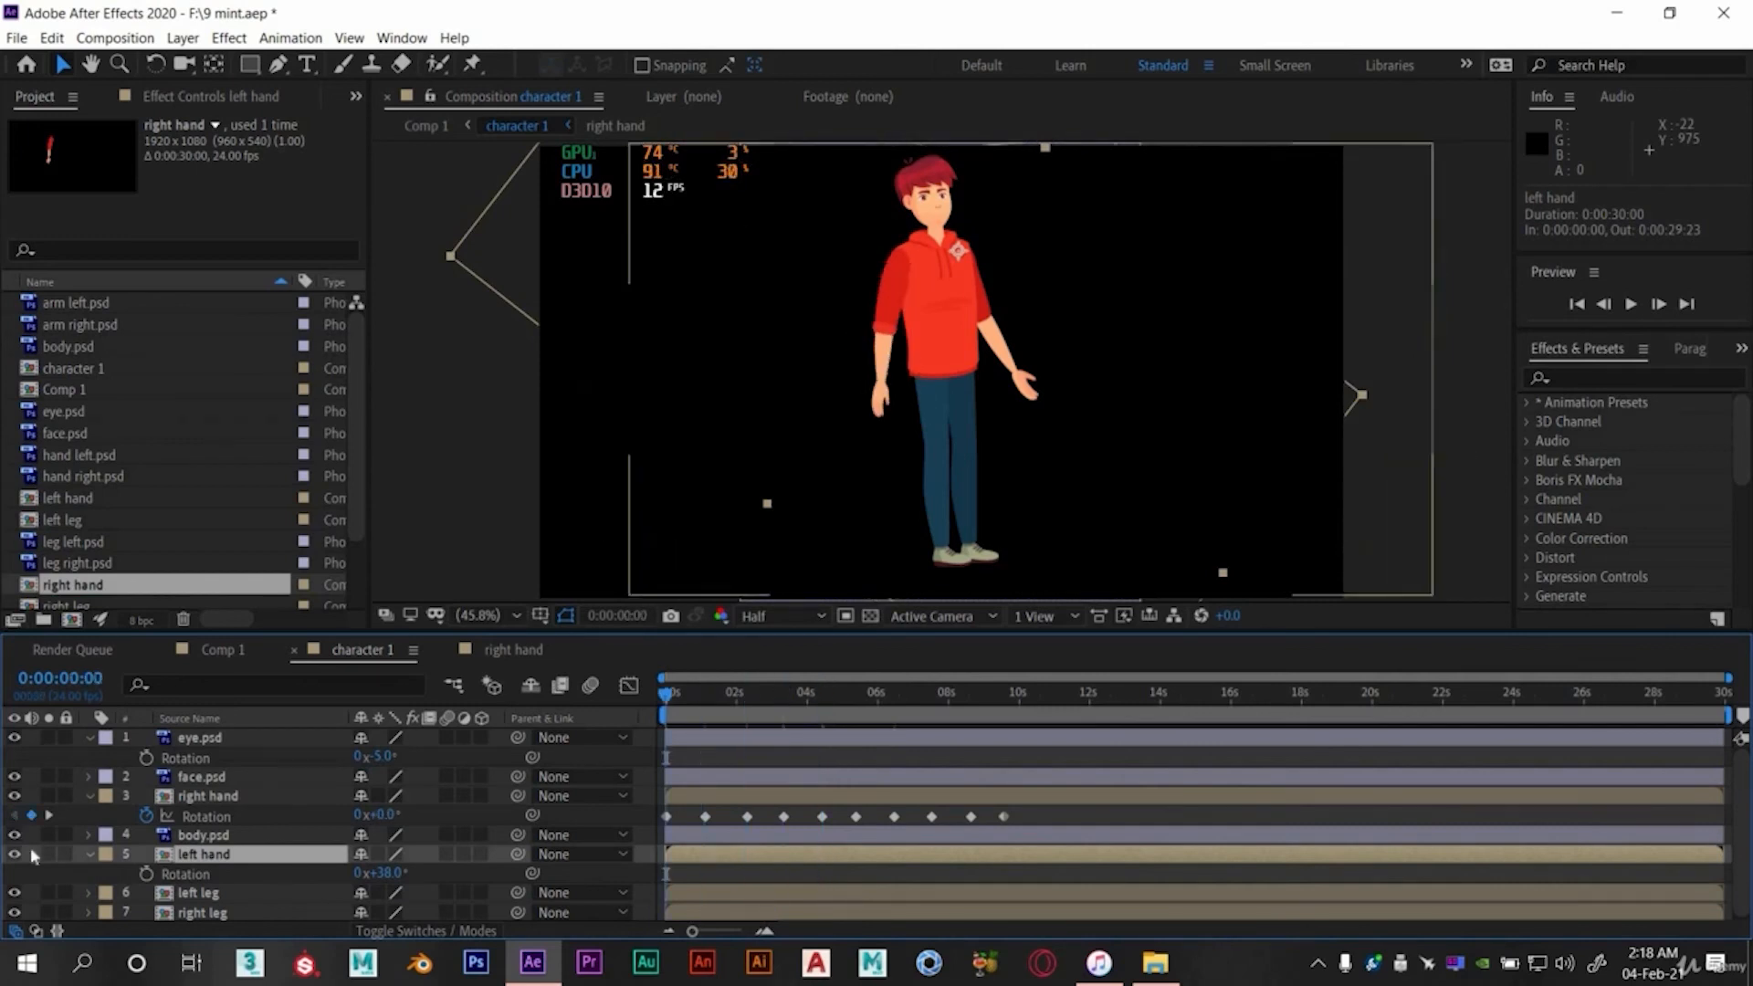
pyautogui.click(146, 874)
pyautogui.press('Return')
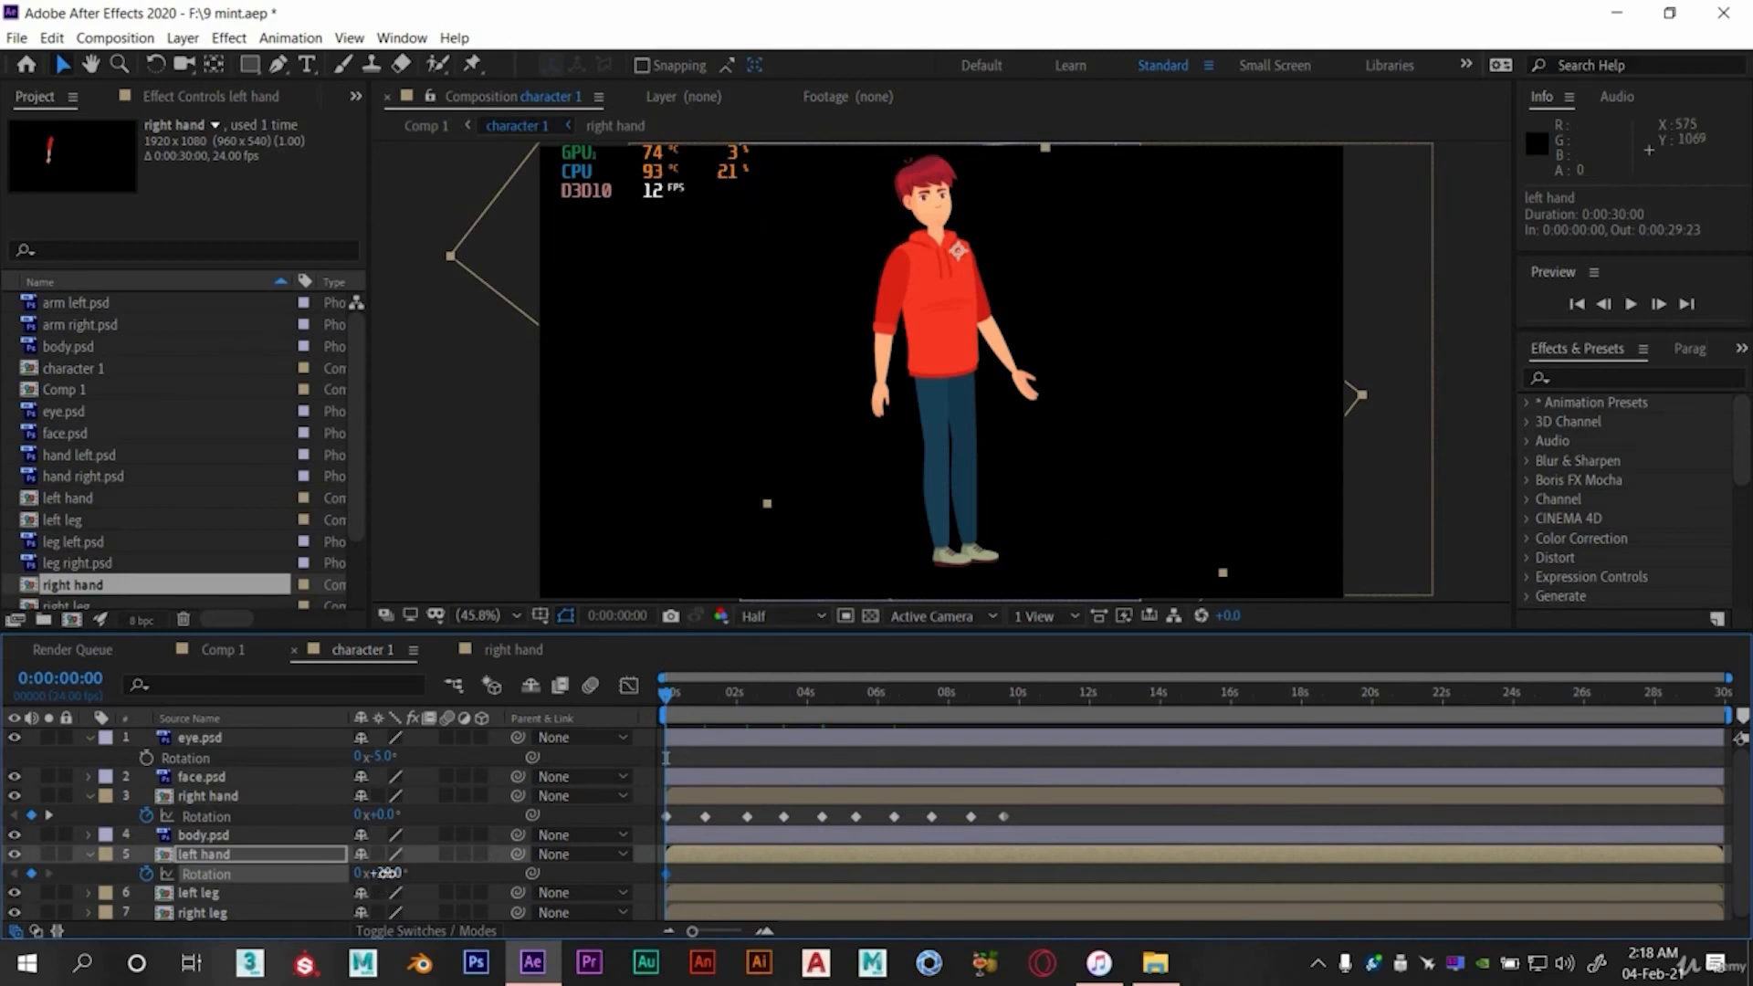
pyautogui.moveTo(393, 874); pyautogui.dragTo(382, 875)
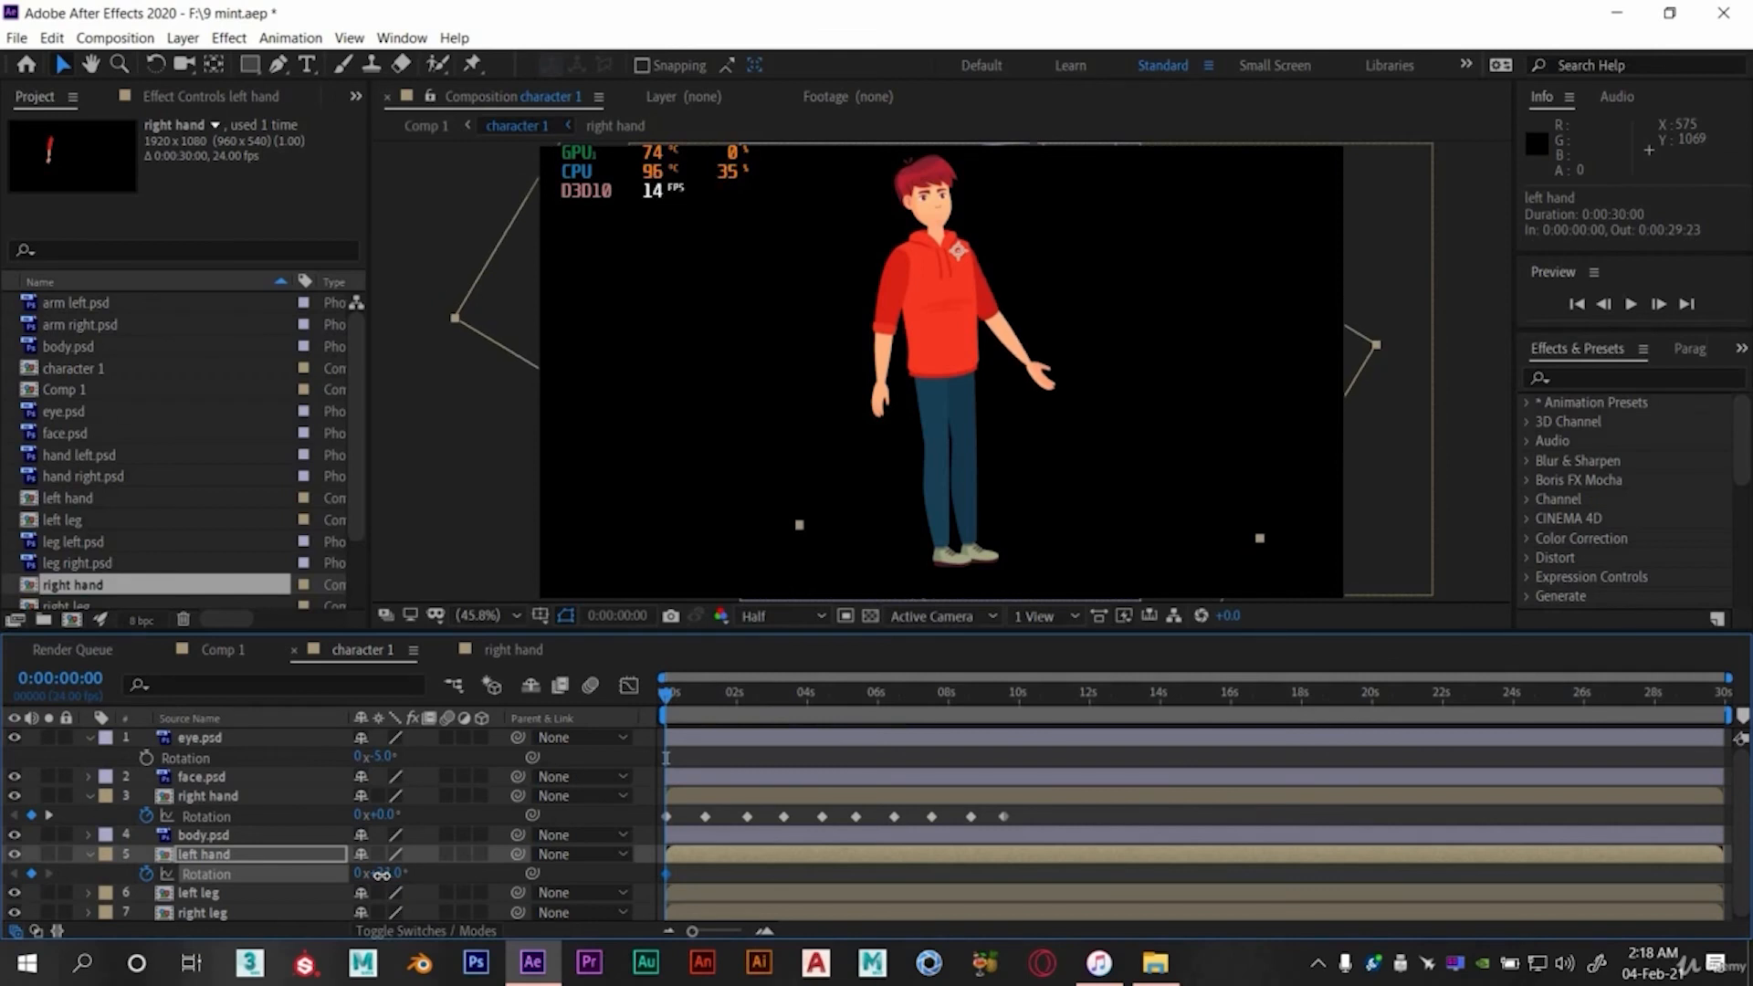
pyautogui.click(48, 815)
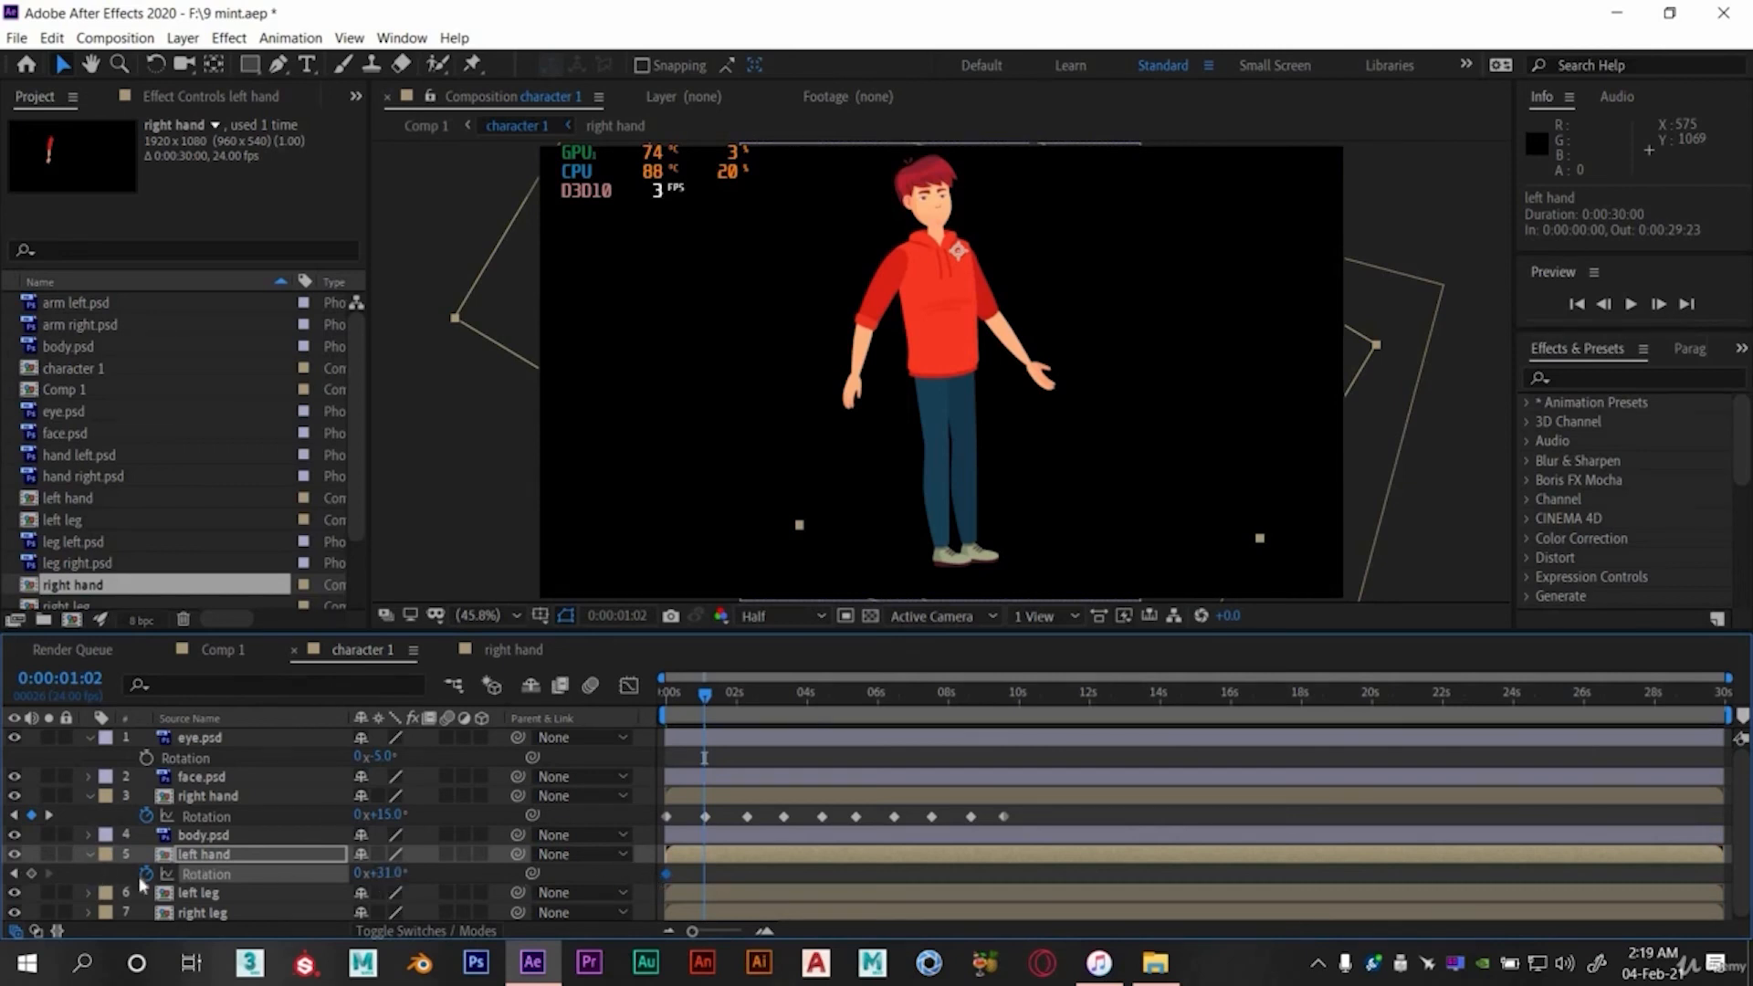
pyautogui.moveTo(667, 874); pyautogui.dragTo(706, 878)
# - Keyframe the left hand layer's rotation at 40° at 0:00:00:00 and copy that keyframe to 0:00:02:07
pyautogui.click(666, 694)
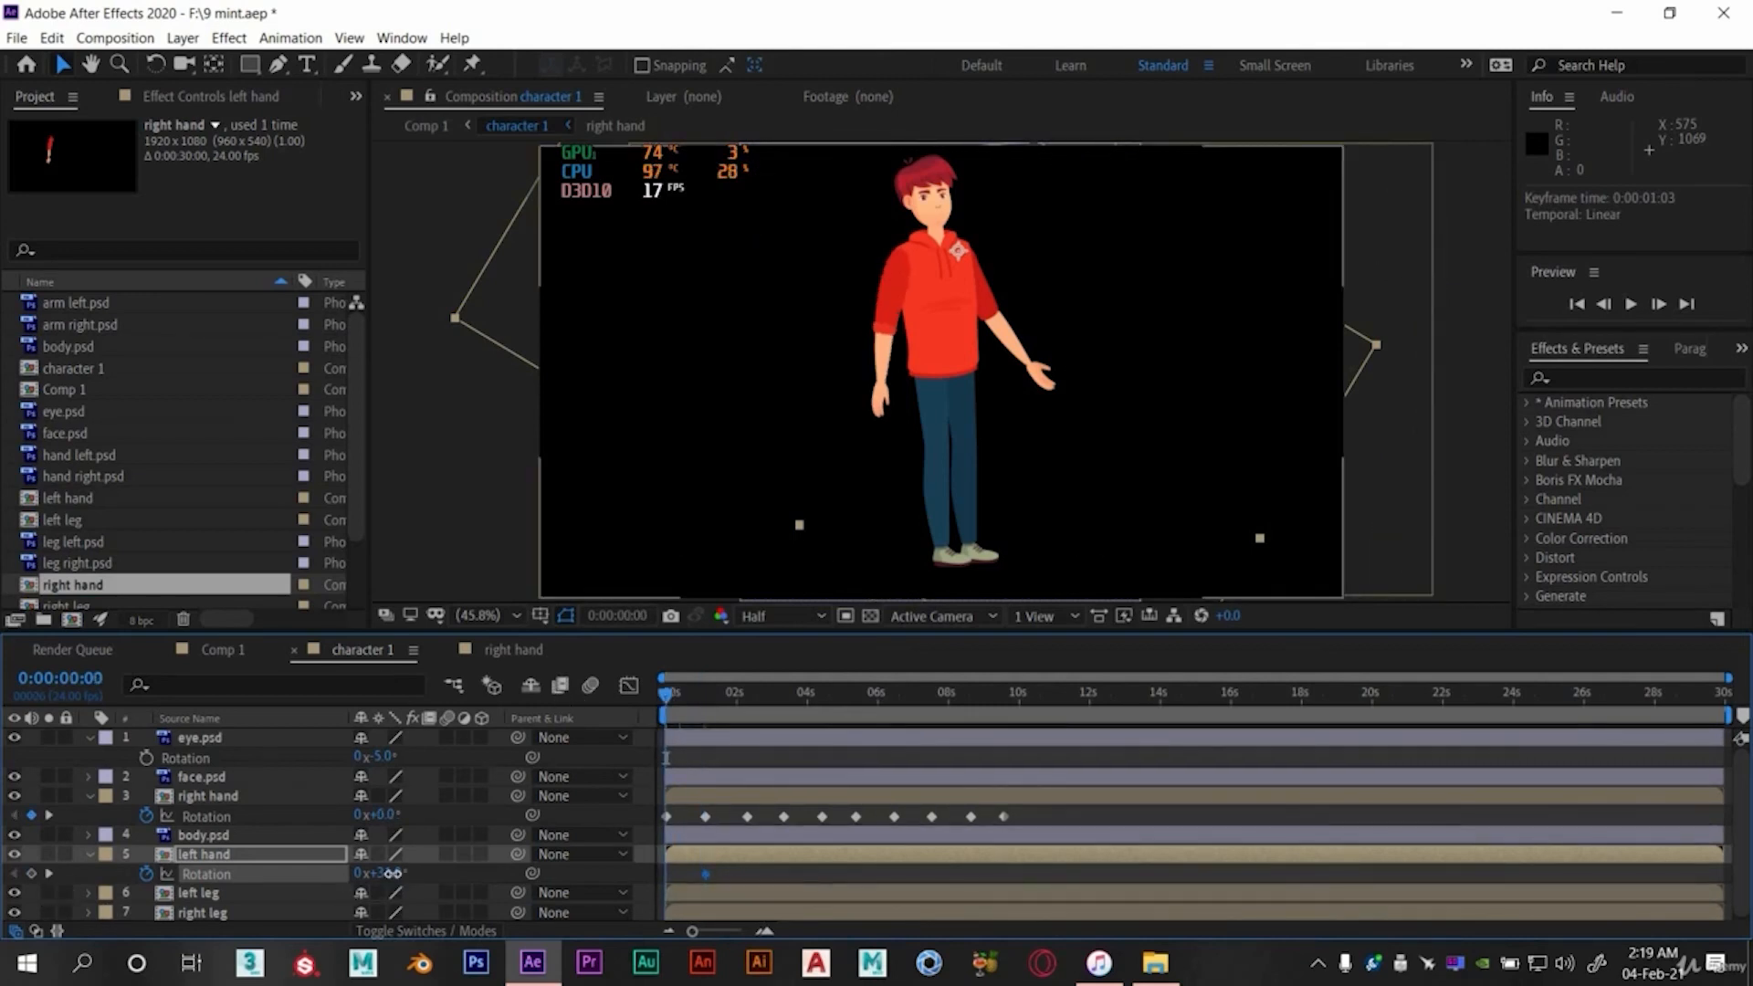
pyautogui.moveTo(392, 873); pyautogui.dragTo(402, 873)
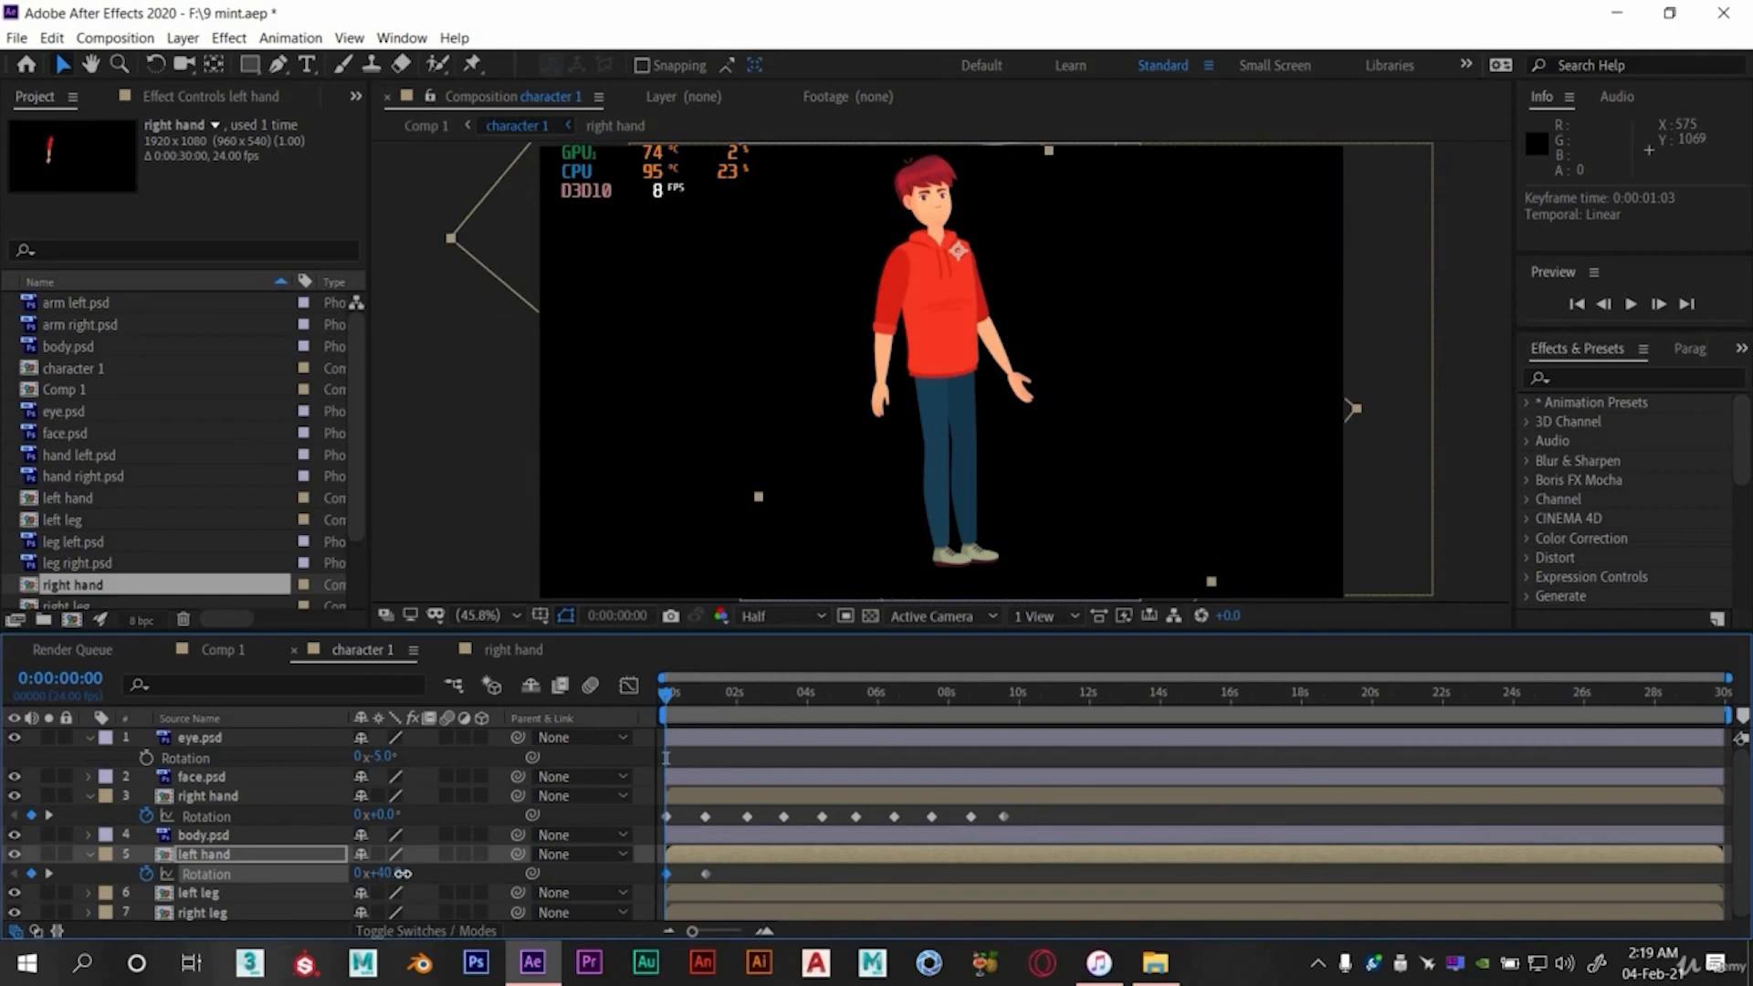
pyautogui.click(50, 816)
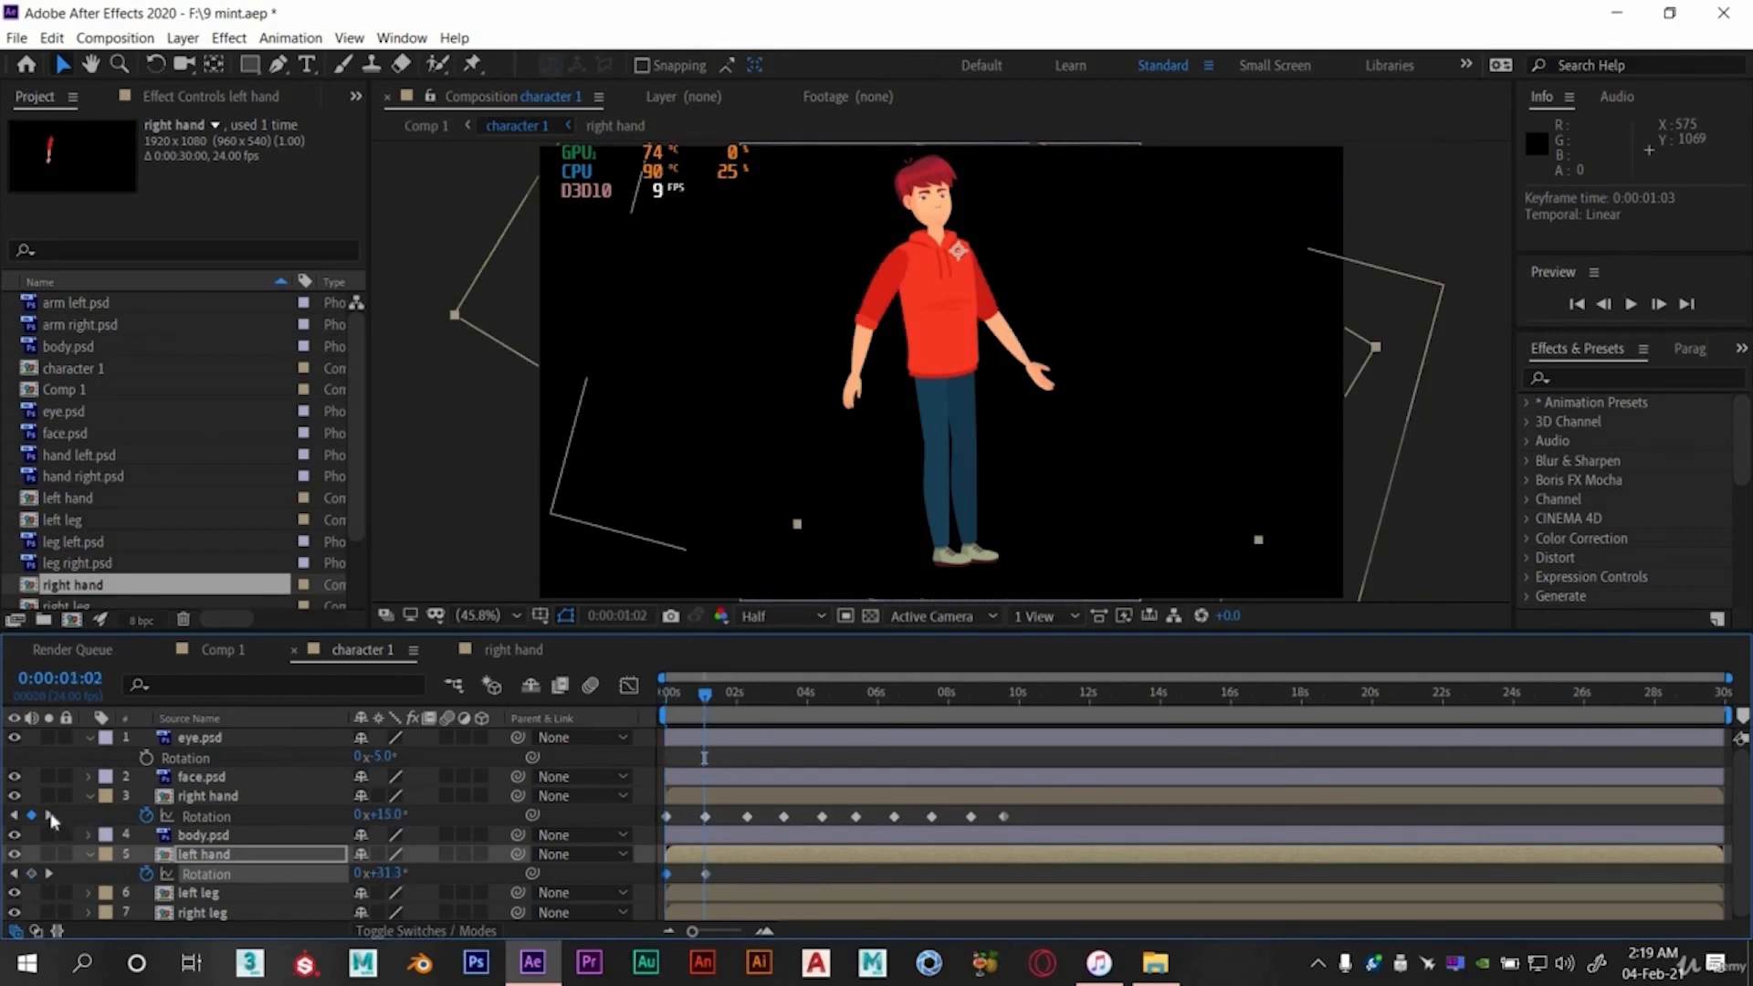
pyautogui.click(50, 815)
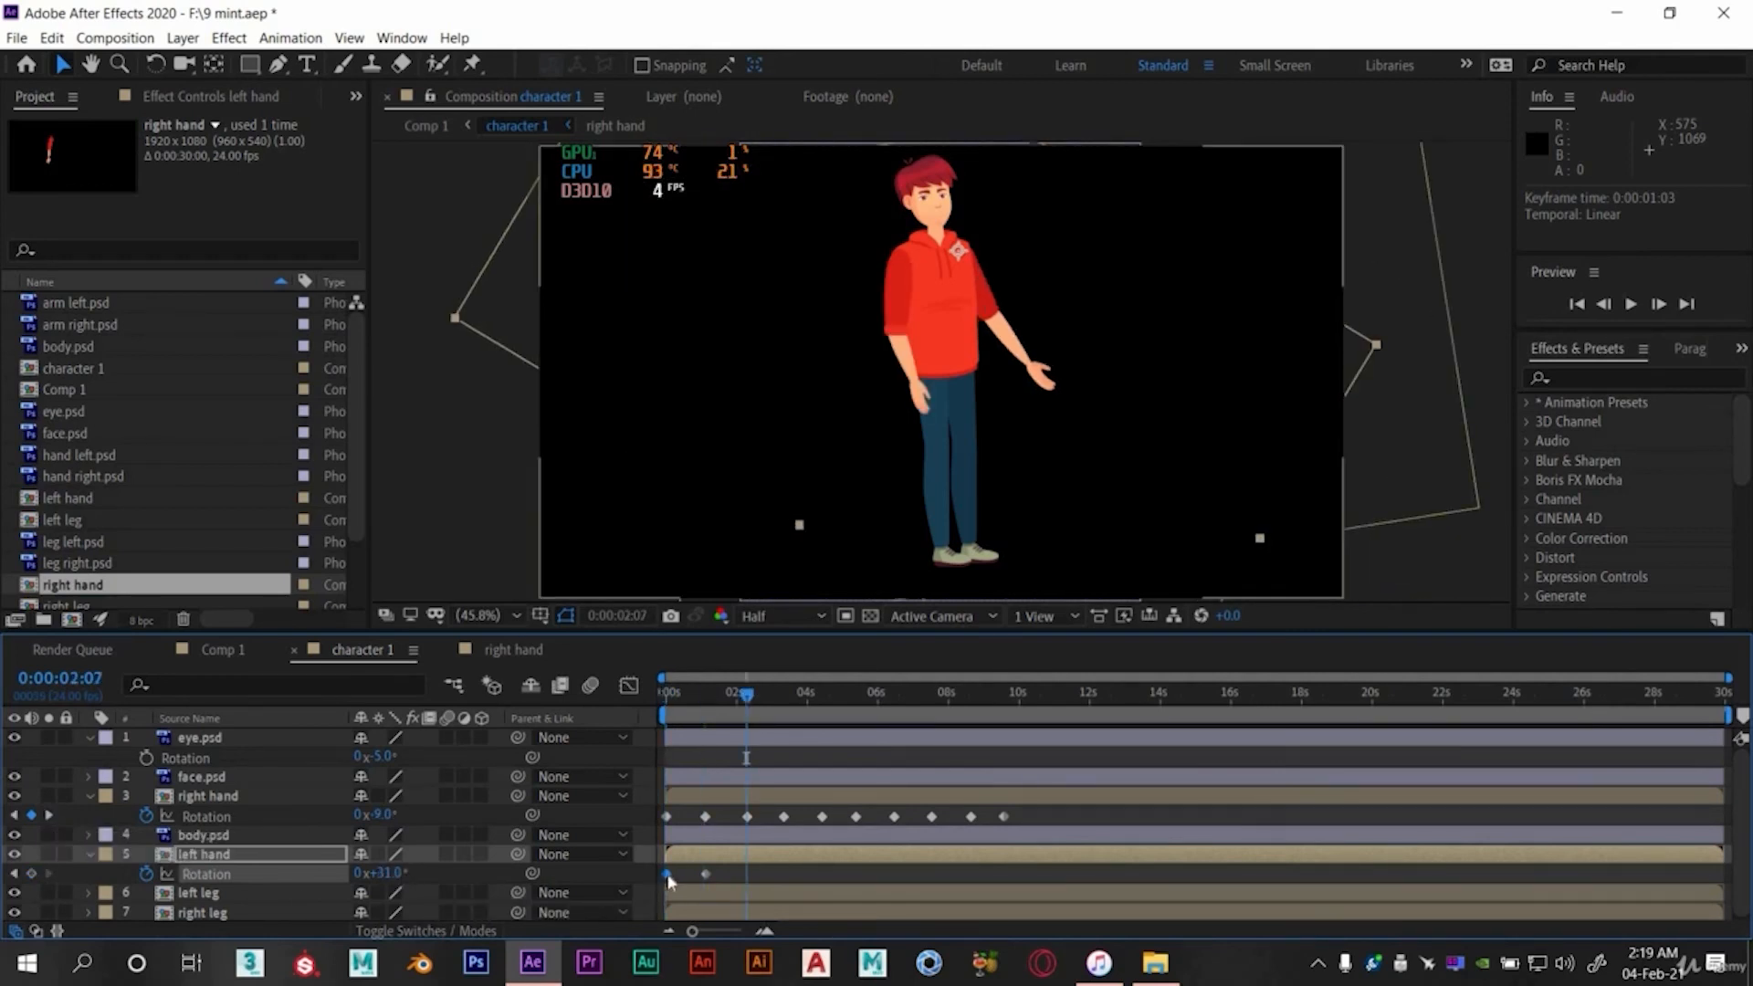
pyautogui.moveTo(667, 875)
pyautogui.hotkey('ctrl', 'v')
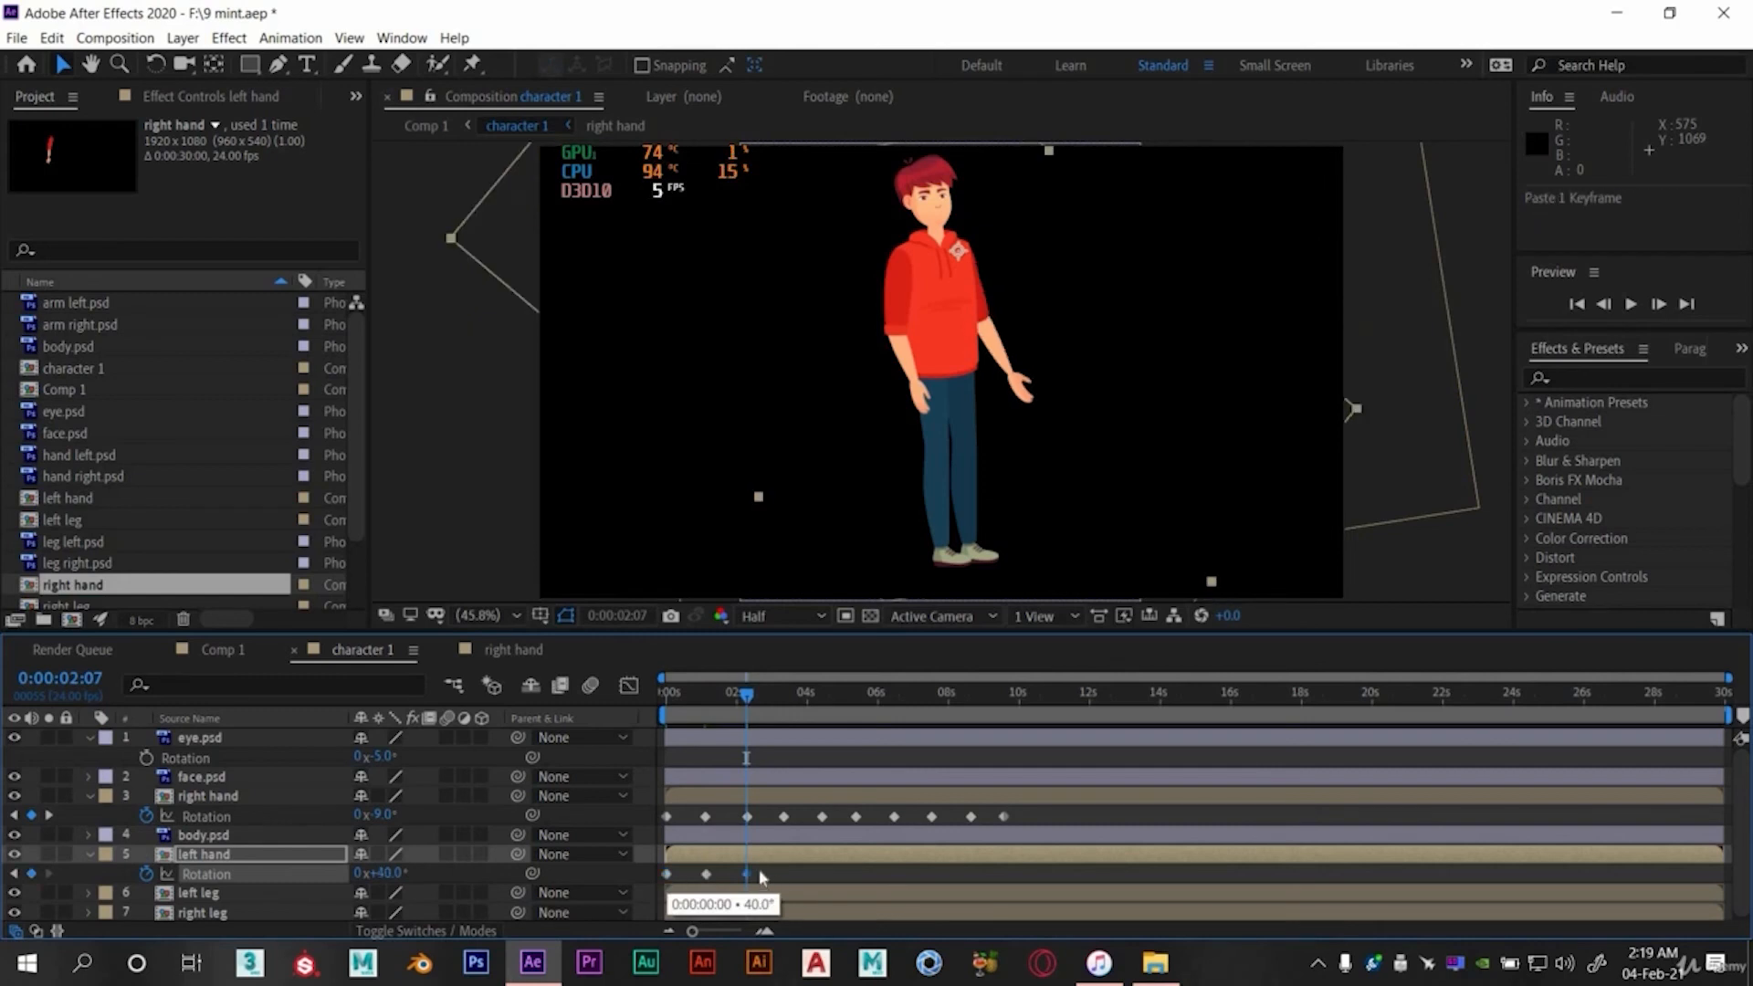
# - Copy the left hand layer's 31° rotation keyframe to 0:00:03:08 and advance to the right hand layer's keyframe at 0:00:04:10
pyautogui.click(50, 816)
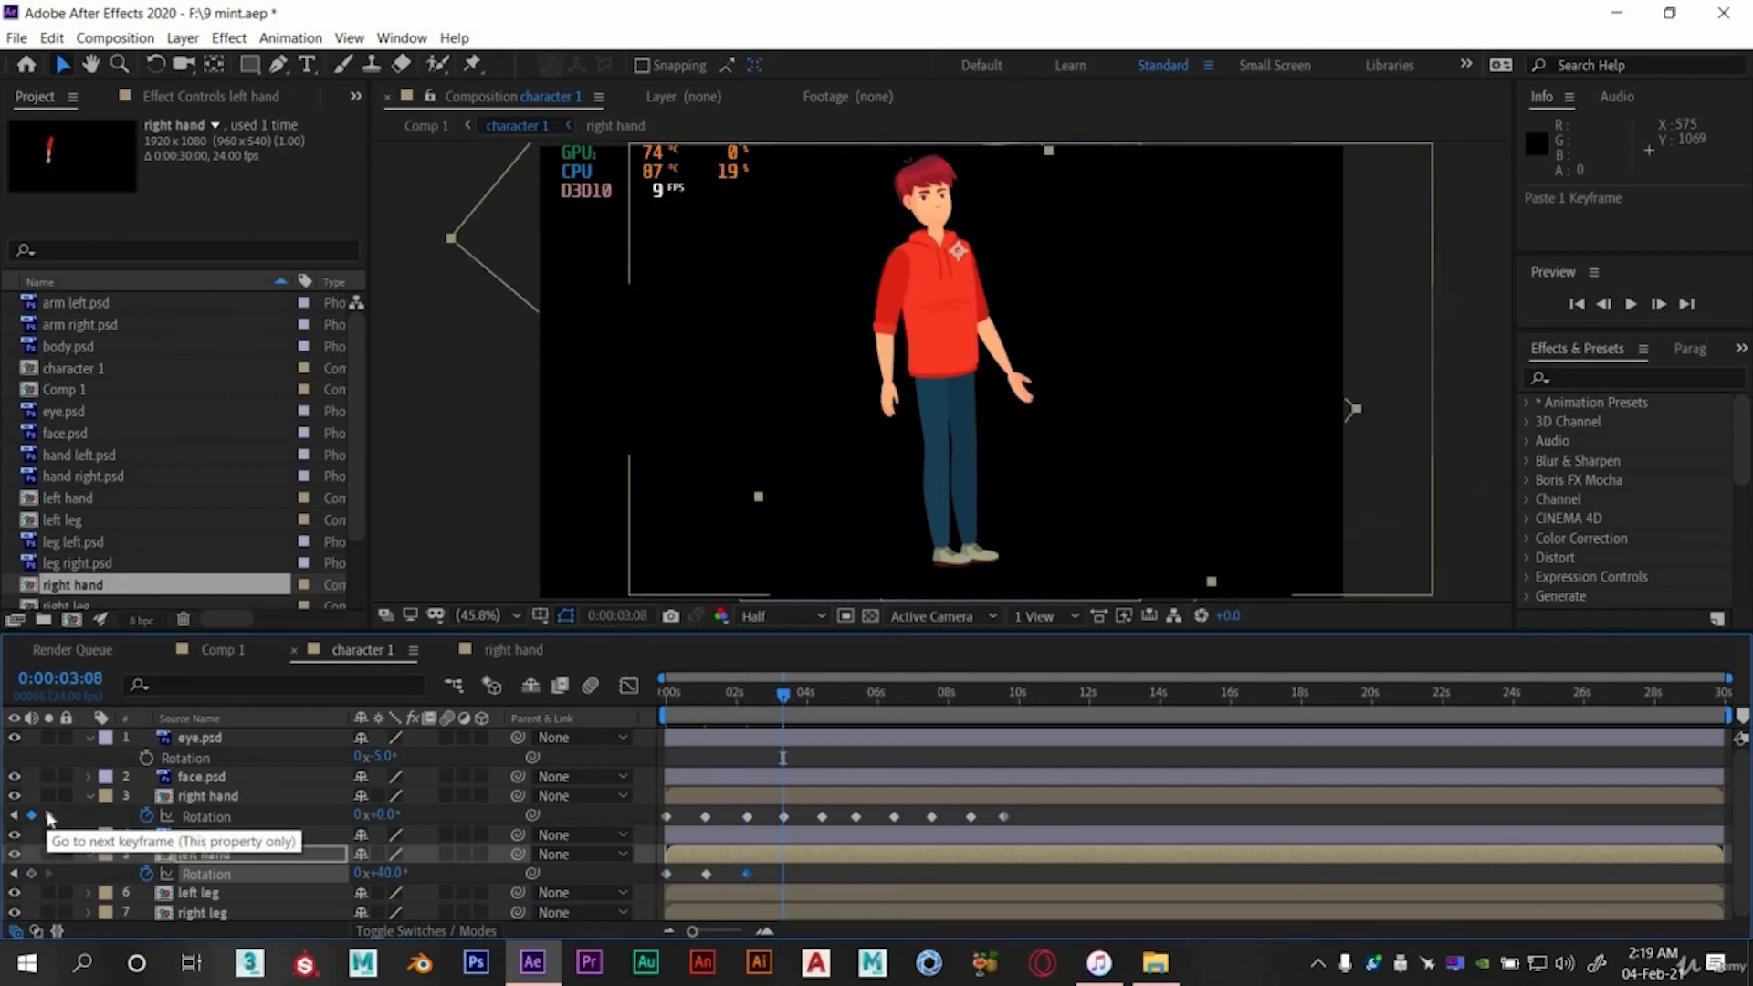
pyautogui.click(706, 875)
pyautogui.hotkey('ctrl', 'c')
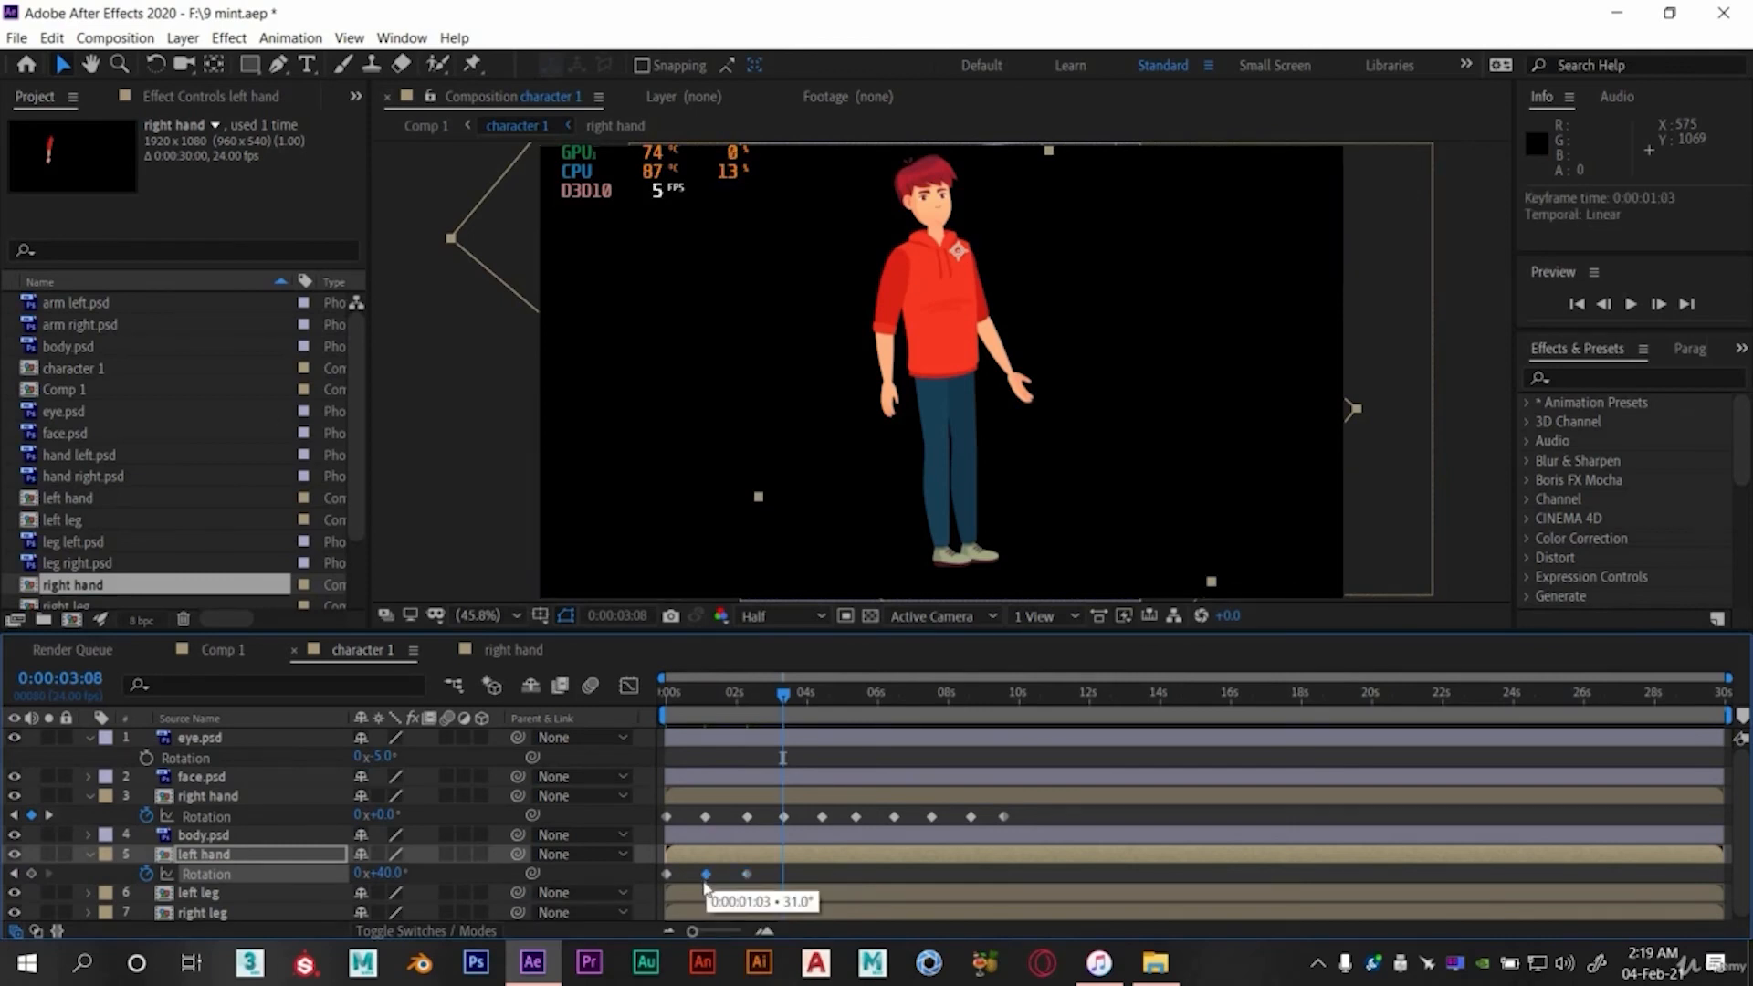
pyautogui.hotkey('ctrl', 'v')
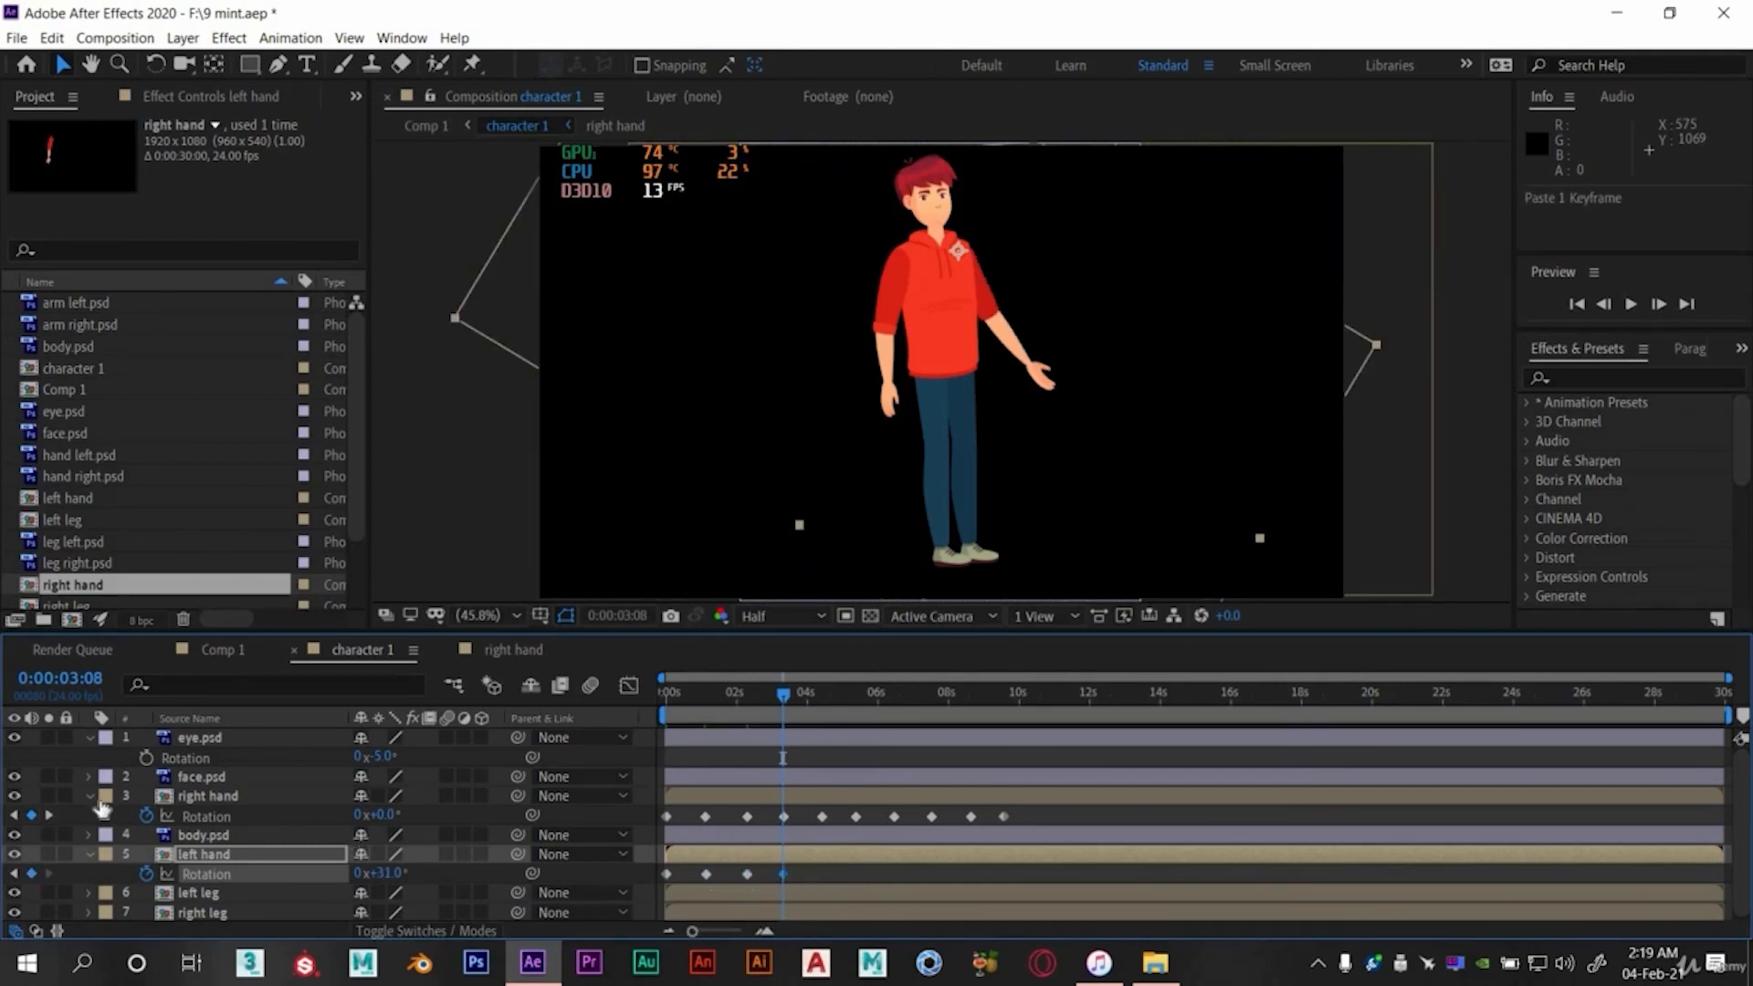
pyautogui.click(49, 816)
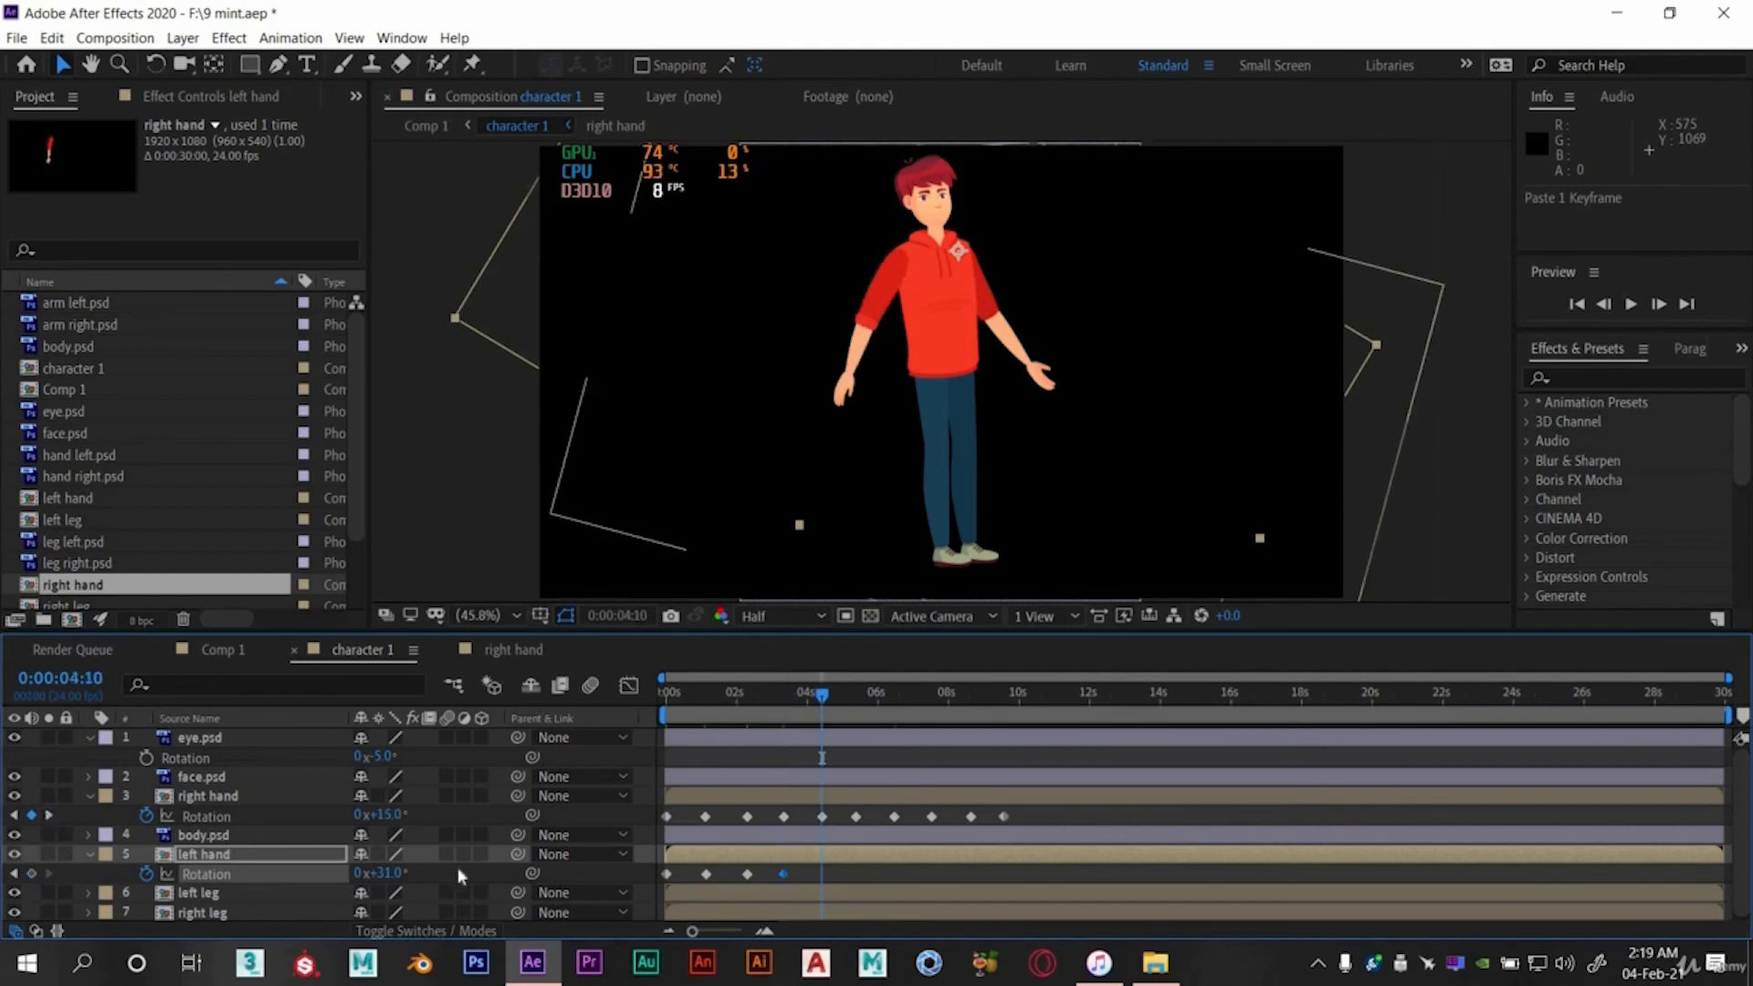
# - Try copying the left hand layer's 40° rotation keyframe to 0:00:04:10, and undo the paste and cut
pyautogui.click(748, 874)
pyautogui.hotkey('ctrl', 'c')
pyautogui.hotkey('ctrl', 'v')
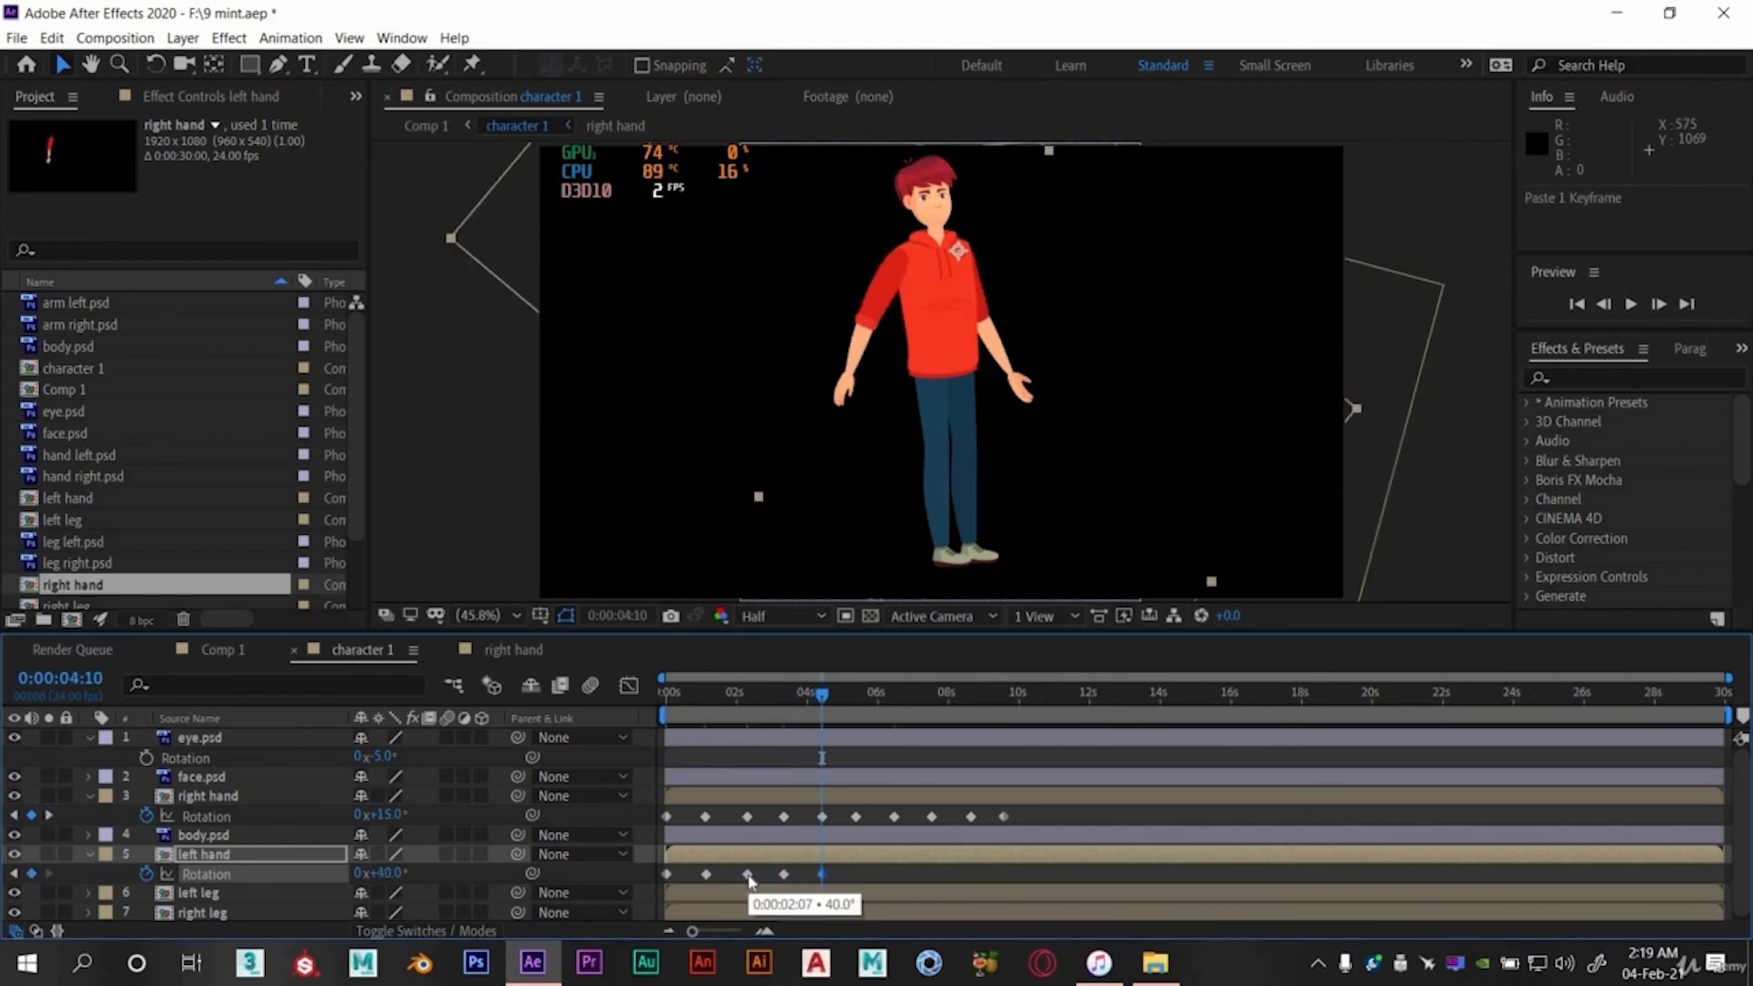
pyautogui.hotkey('ctrl', 'x')
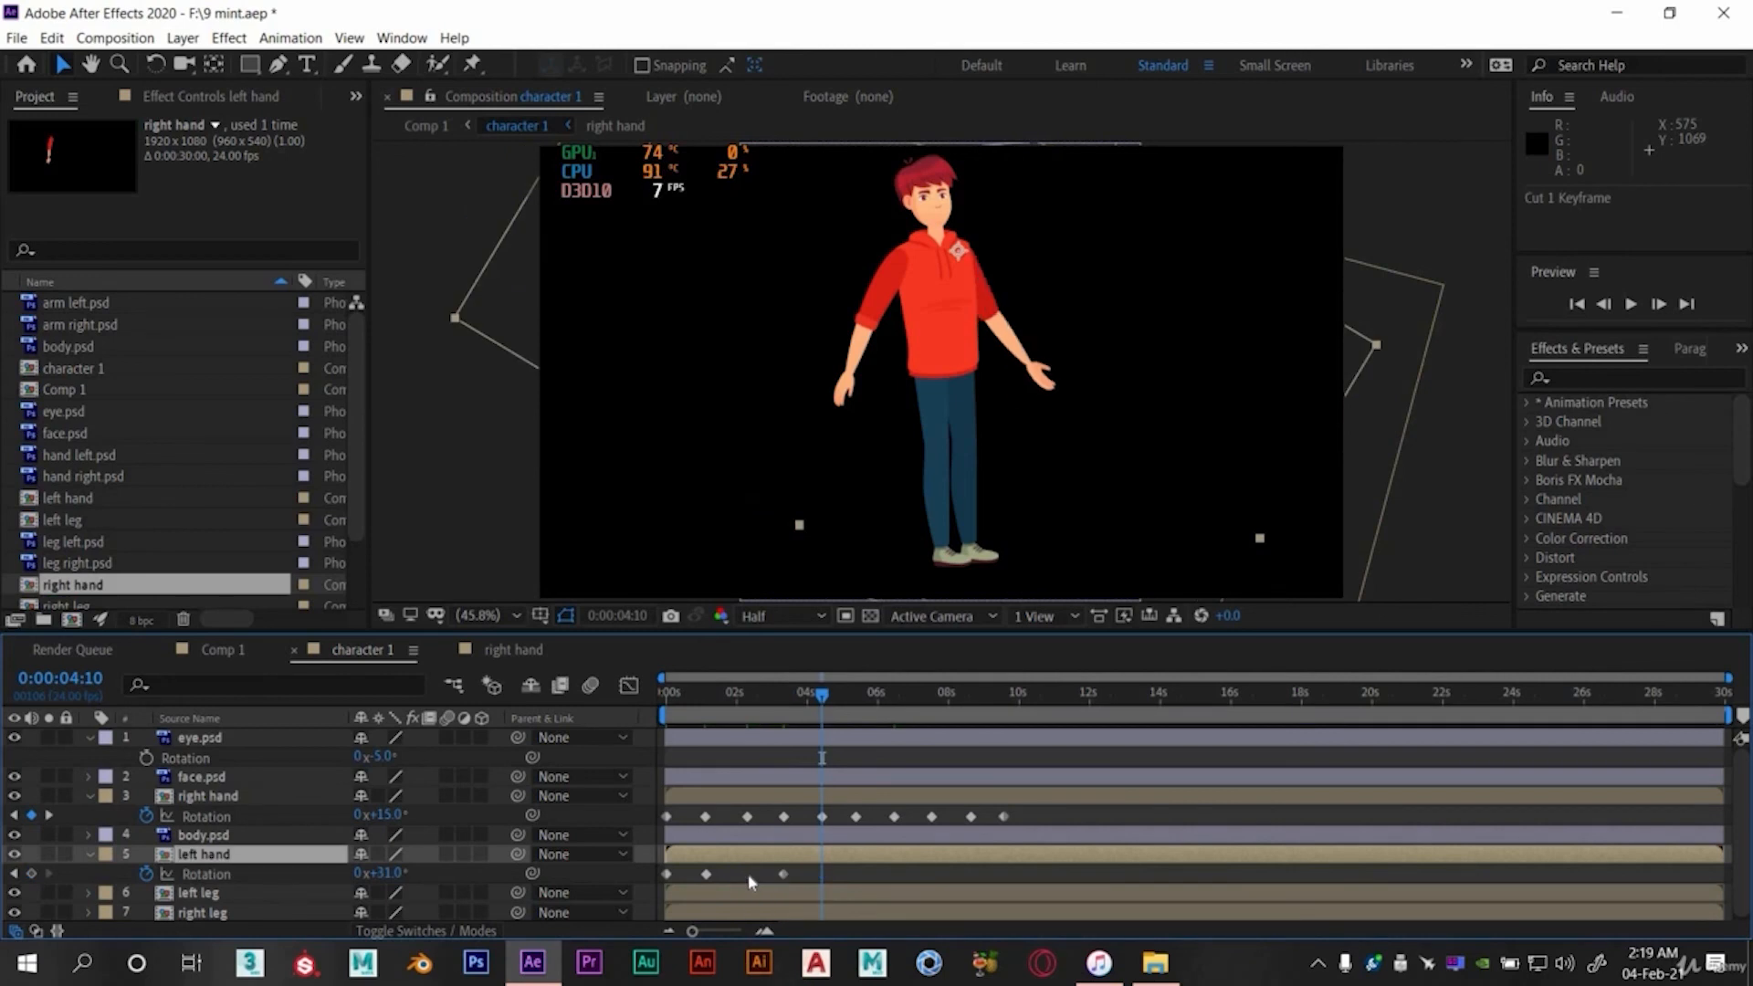
pyautogui.hotkey('ctrl', 'z')
pyautogui.hotkey('ctrl', 'z')
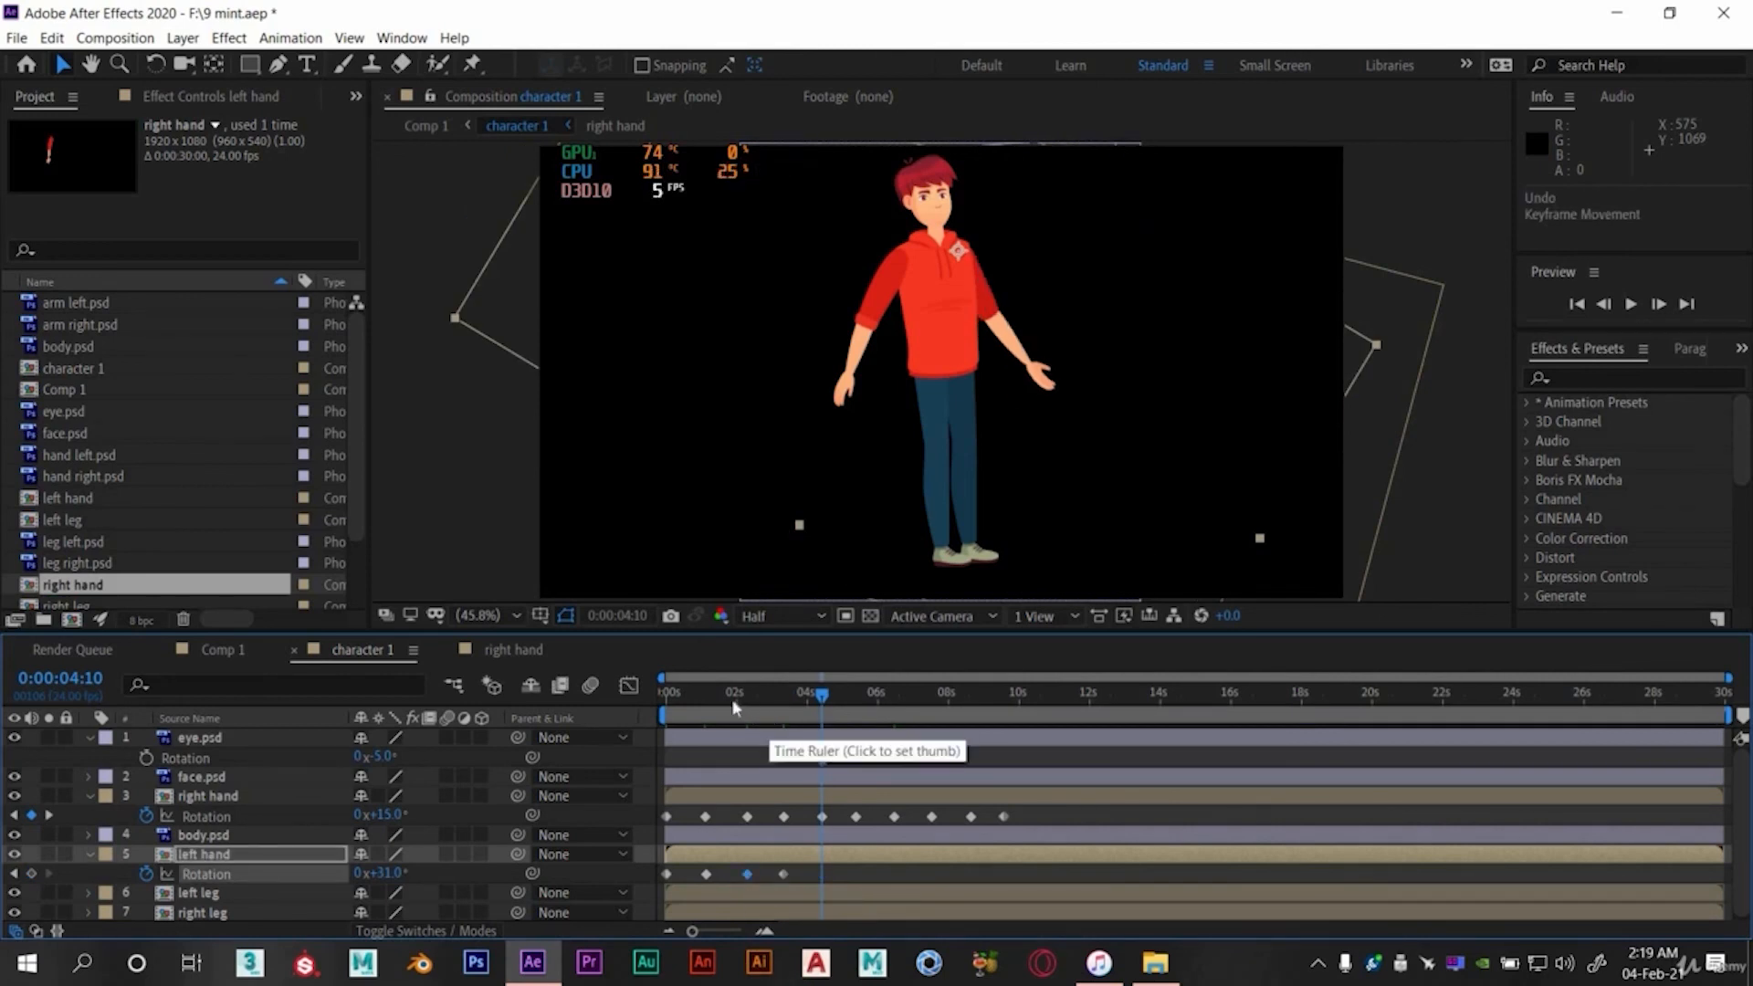
# - Save the project and preview the character 1 composition from the start to check the arm swings
pyautogui.moveTo(733, 700); pyautogui.dragTo(823, 717)
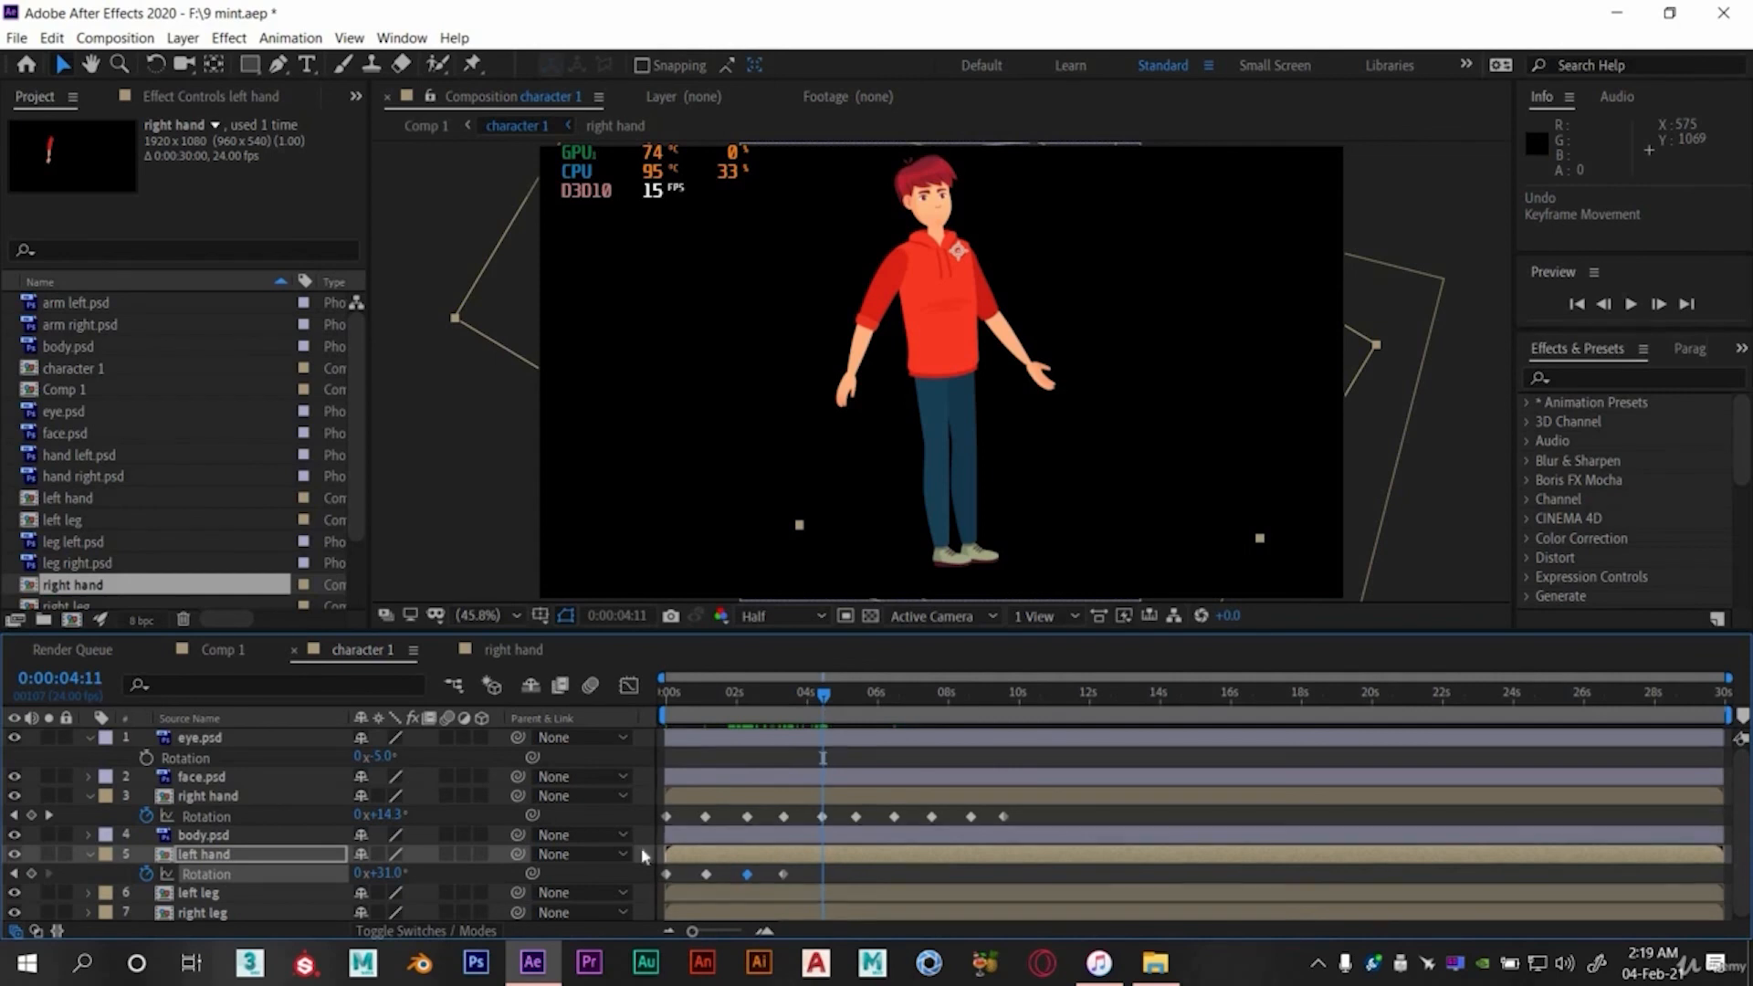
pyautogui.click(823, 816)
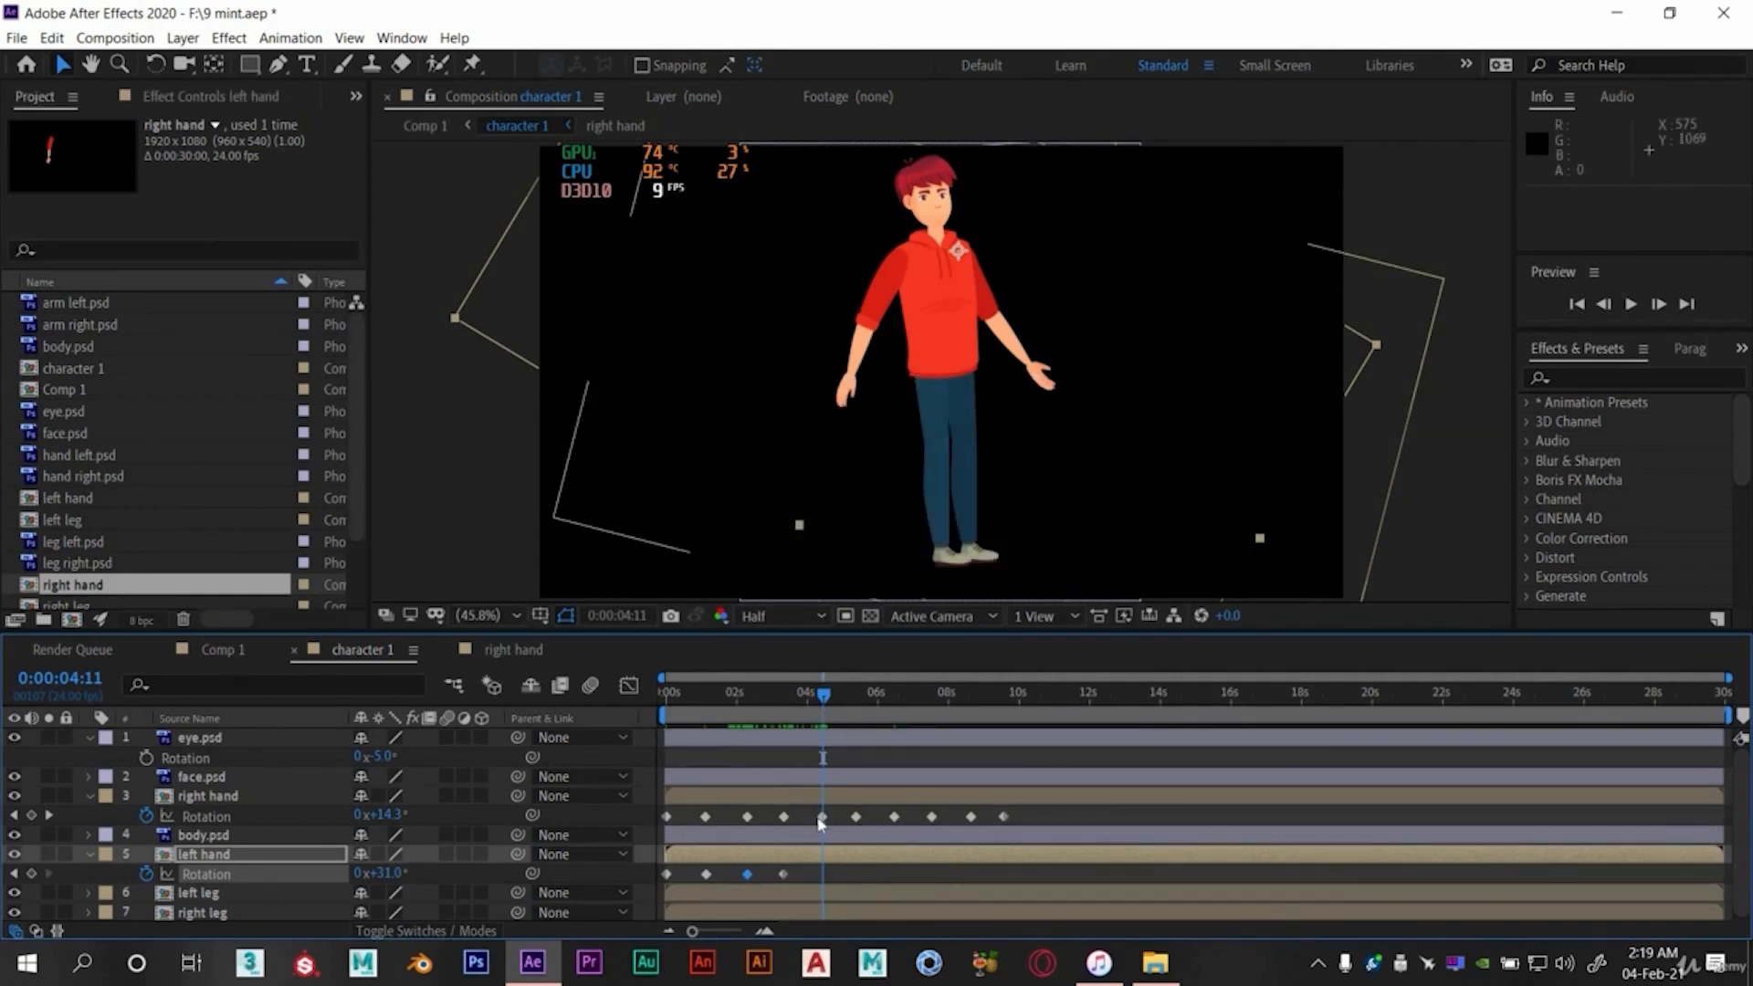
pyautogui.hotkey('ctrl', 's')
pyautogui.press('Home')
pyautogui.press('space')
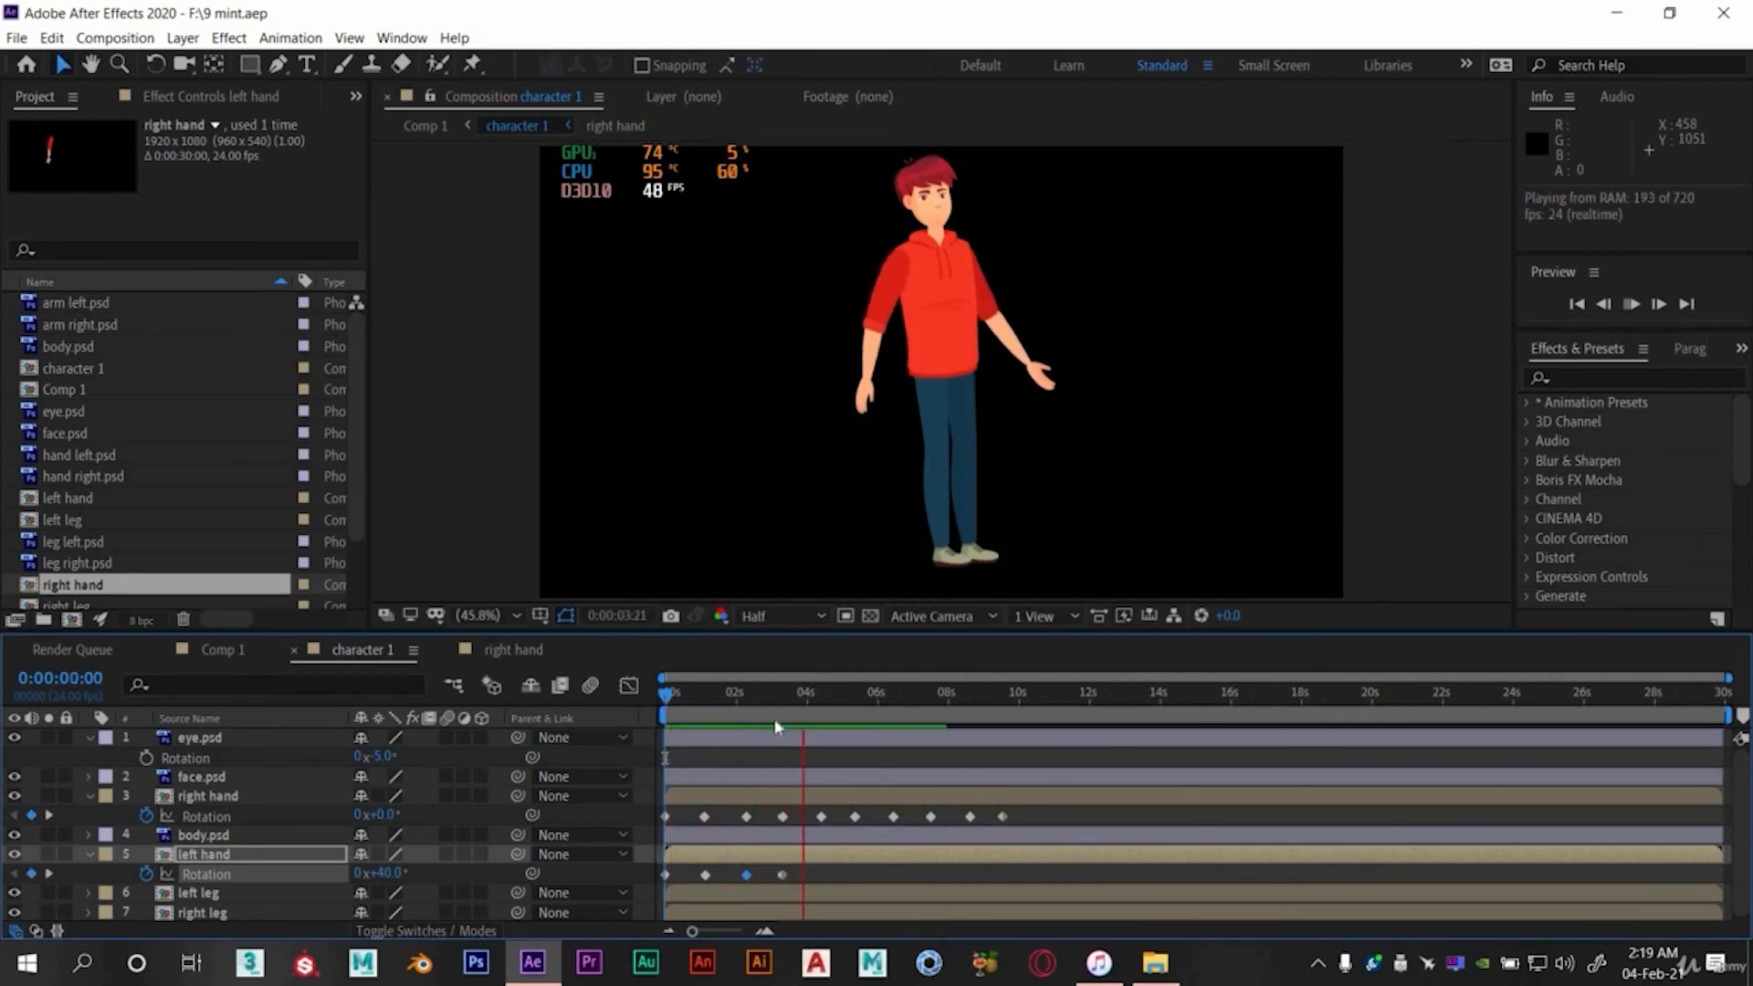
pyautogui.press('space')
# - Keyframe the left hand layer's rotation at 23° at 0:00:04:09 and preview the swing from the start
pyautogui.moveTo(748, 691); pyautogui.dragTo(822, 713)
pyautogui.moveTo(783, 877)
pyautogui.mouseDown()
pyautogui.moveTo(824, 882)
pyautogui.moveTo(783, 880)
pyautogui.mouseUp()
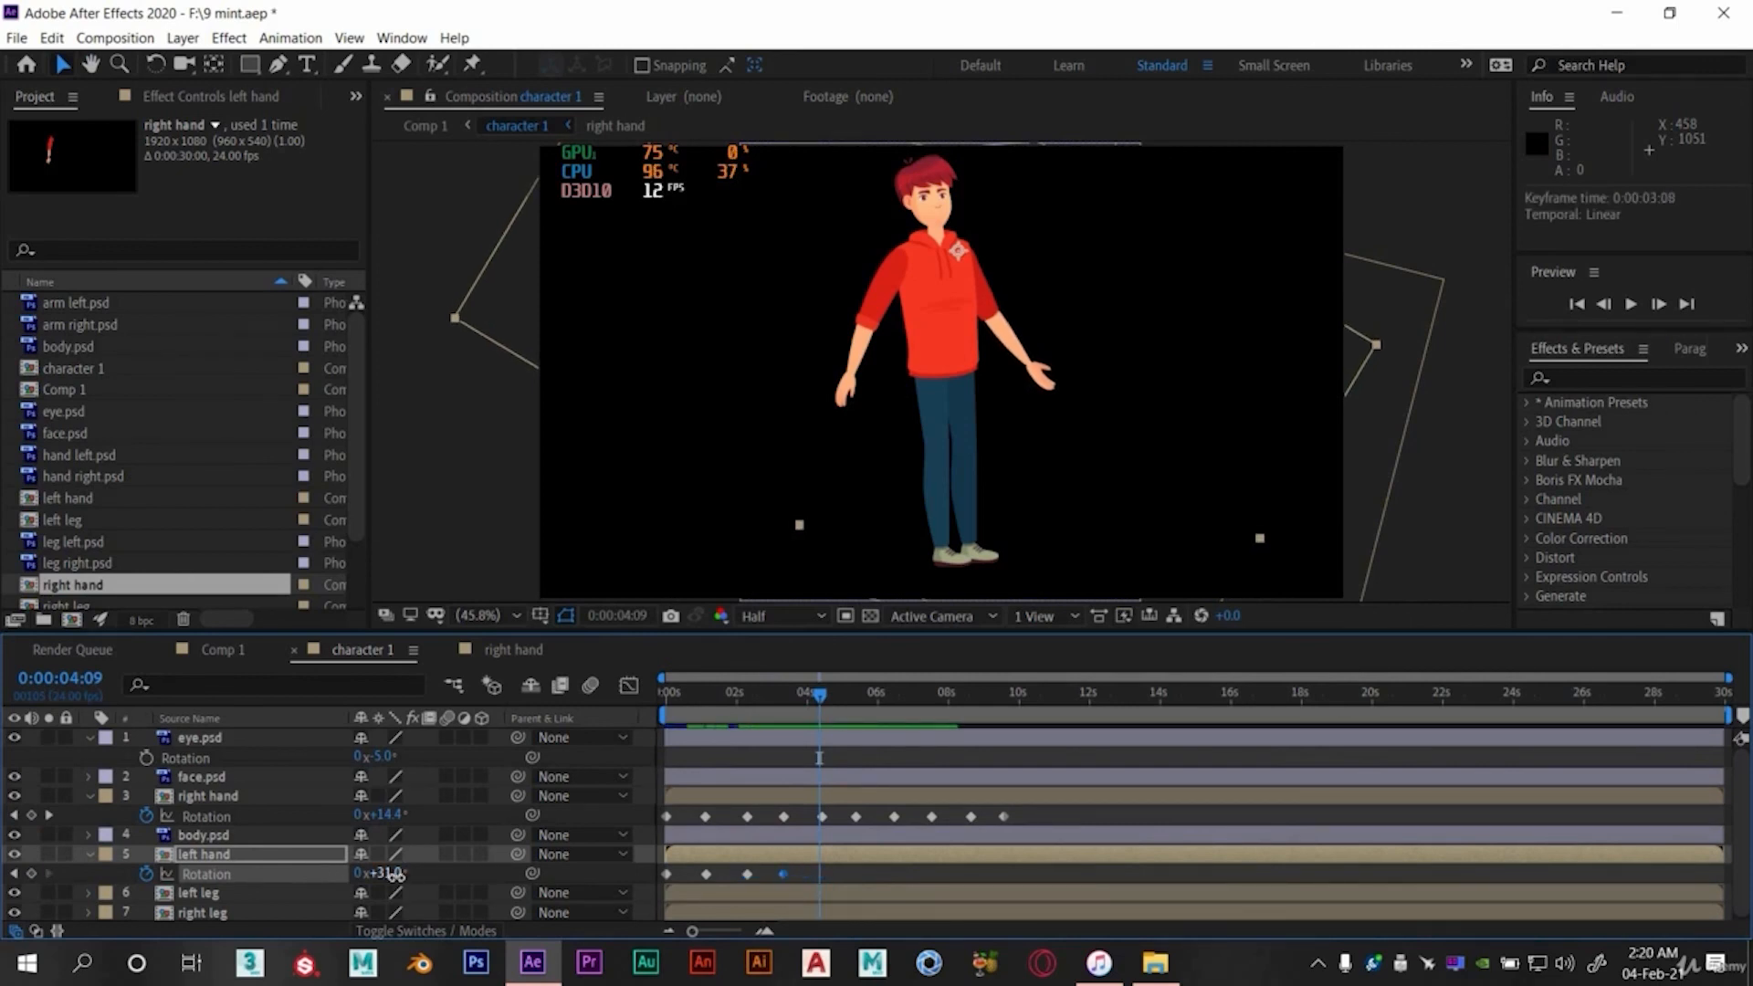
pyautogui.moveTo(402, 875); pyautogui.dragTo(386, 877)
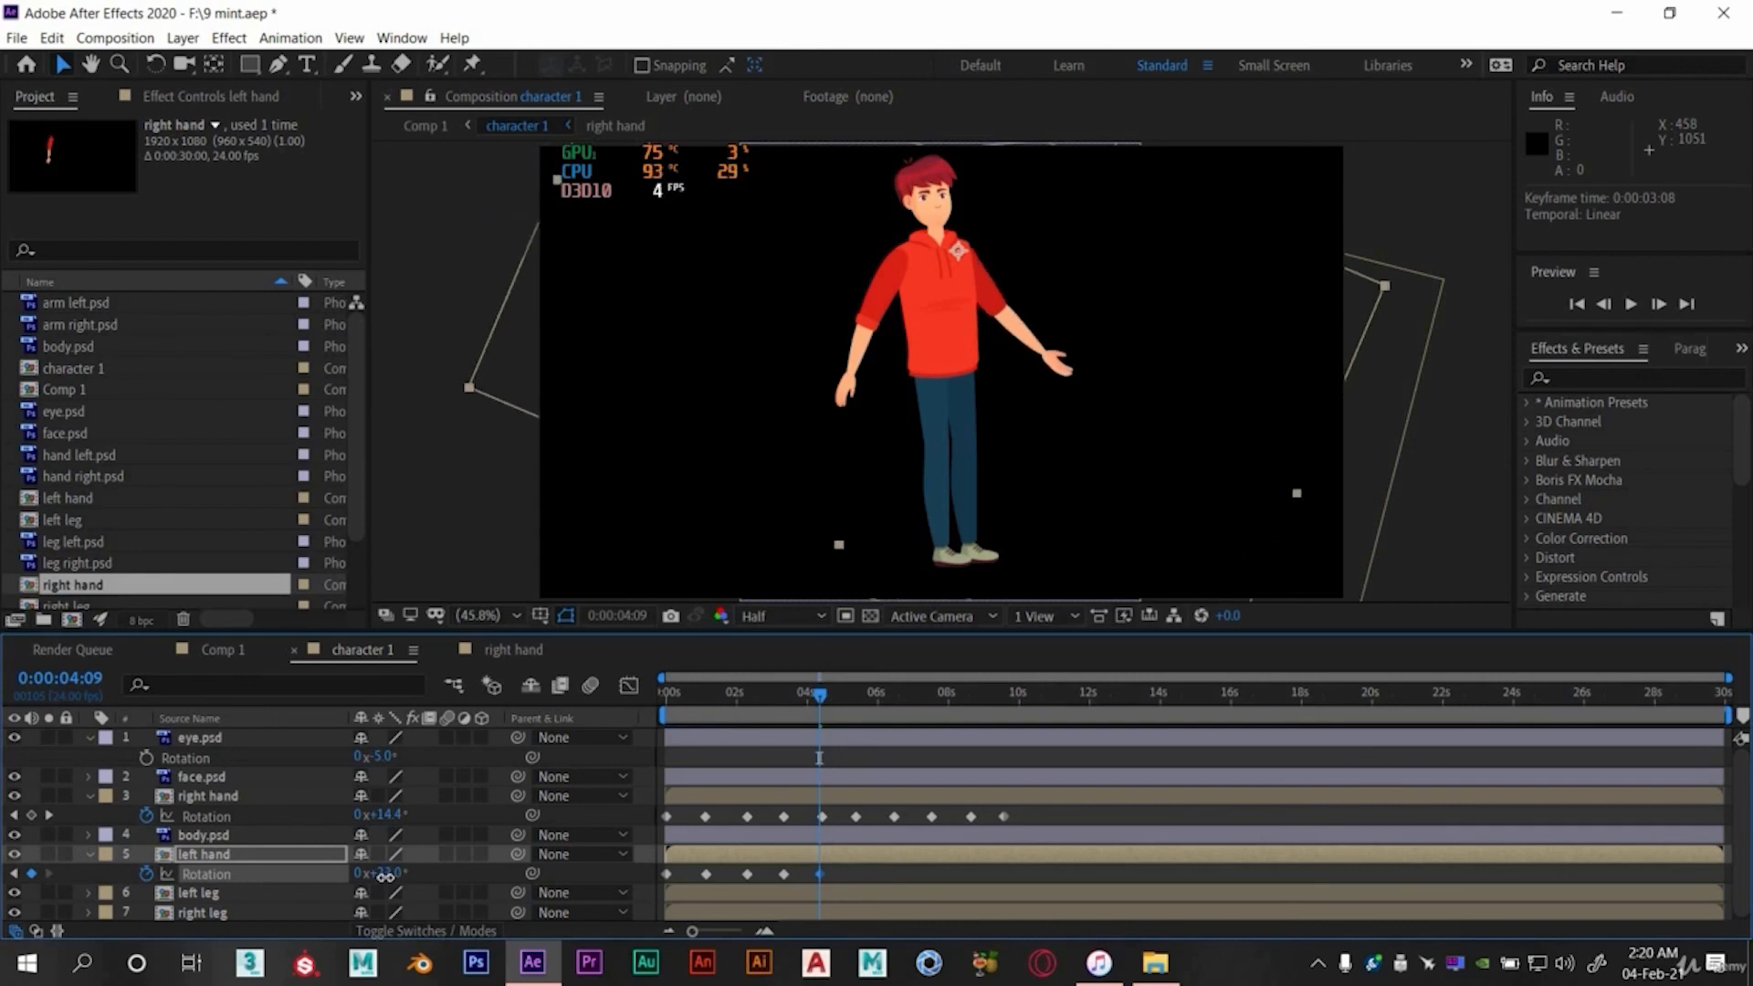
pyautogui.moveTo(737, 696); pyautogui.dragTo(555, 707)
pyautogui.press('space')
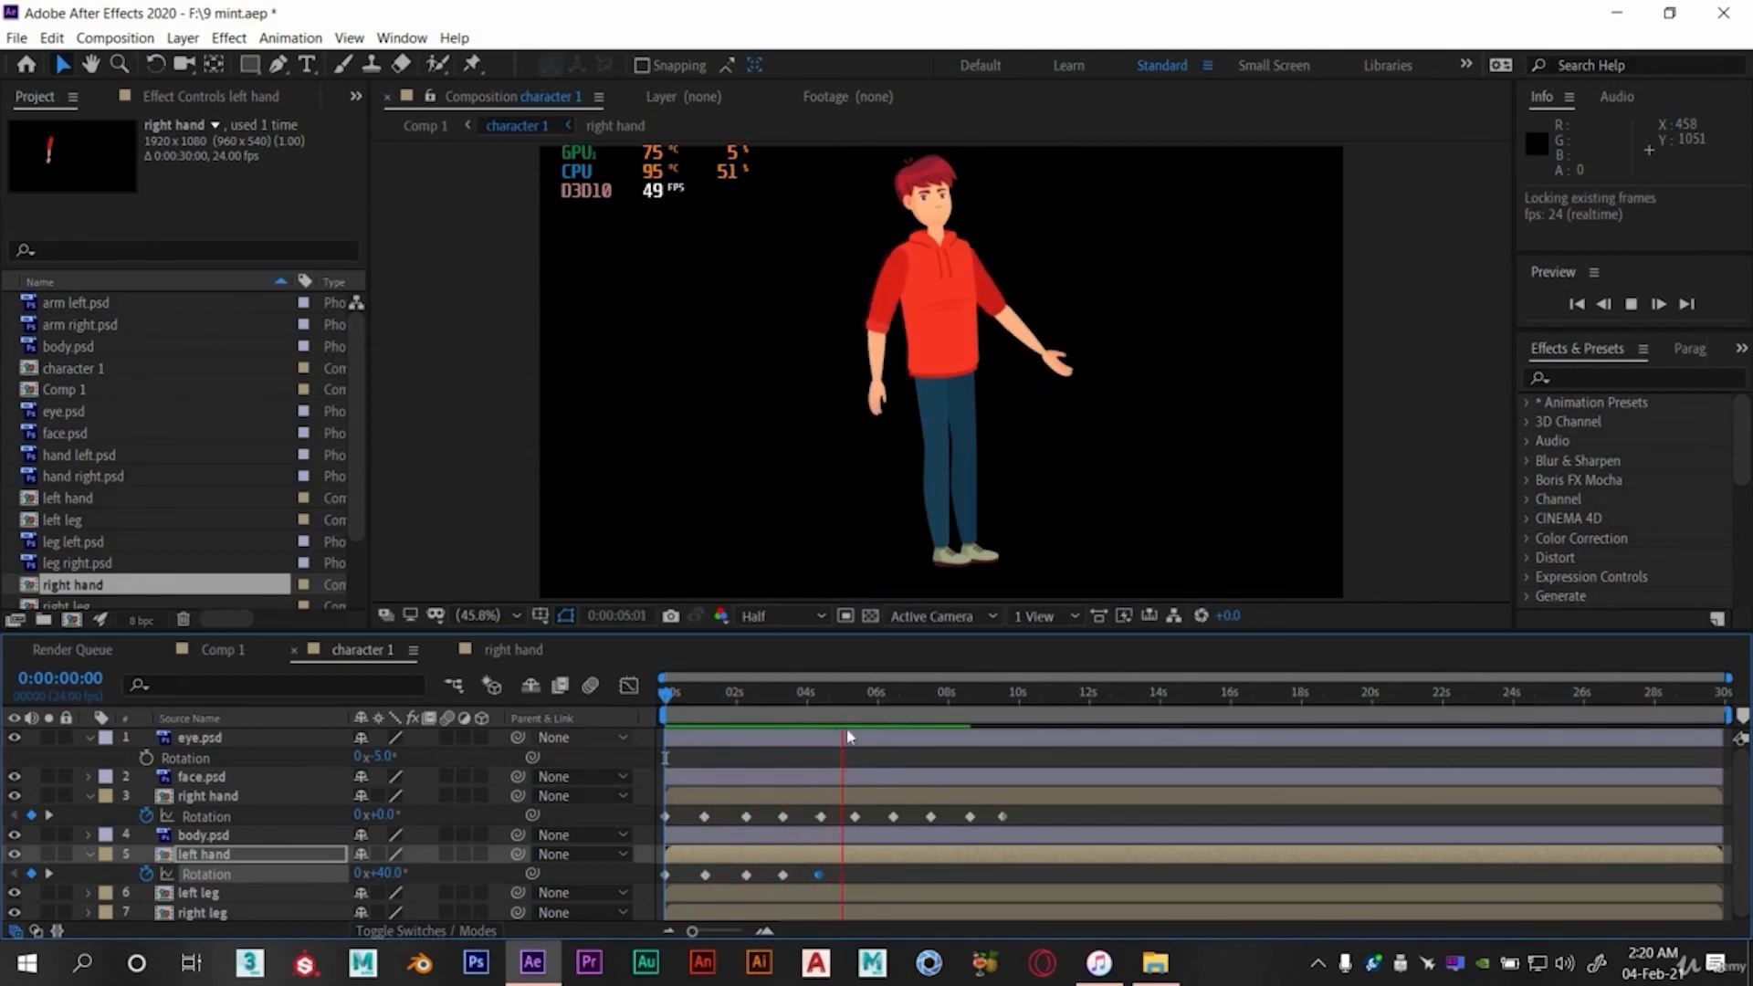
# - Keyframe the left hand layer's rotation at 38° at 0:00:05:10
pyautogui.click(845, 702)
pyautogui.click(855, 701)
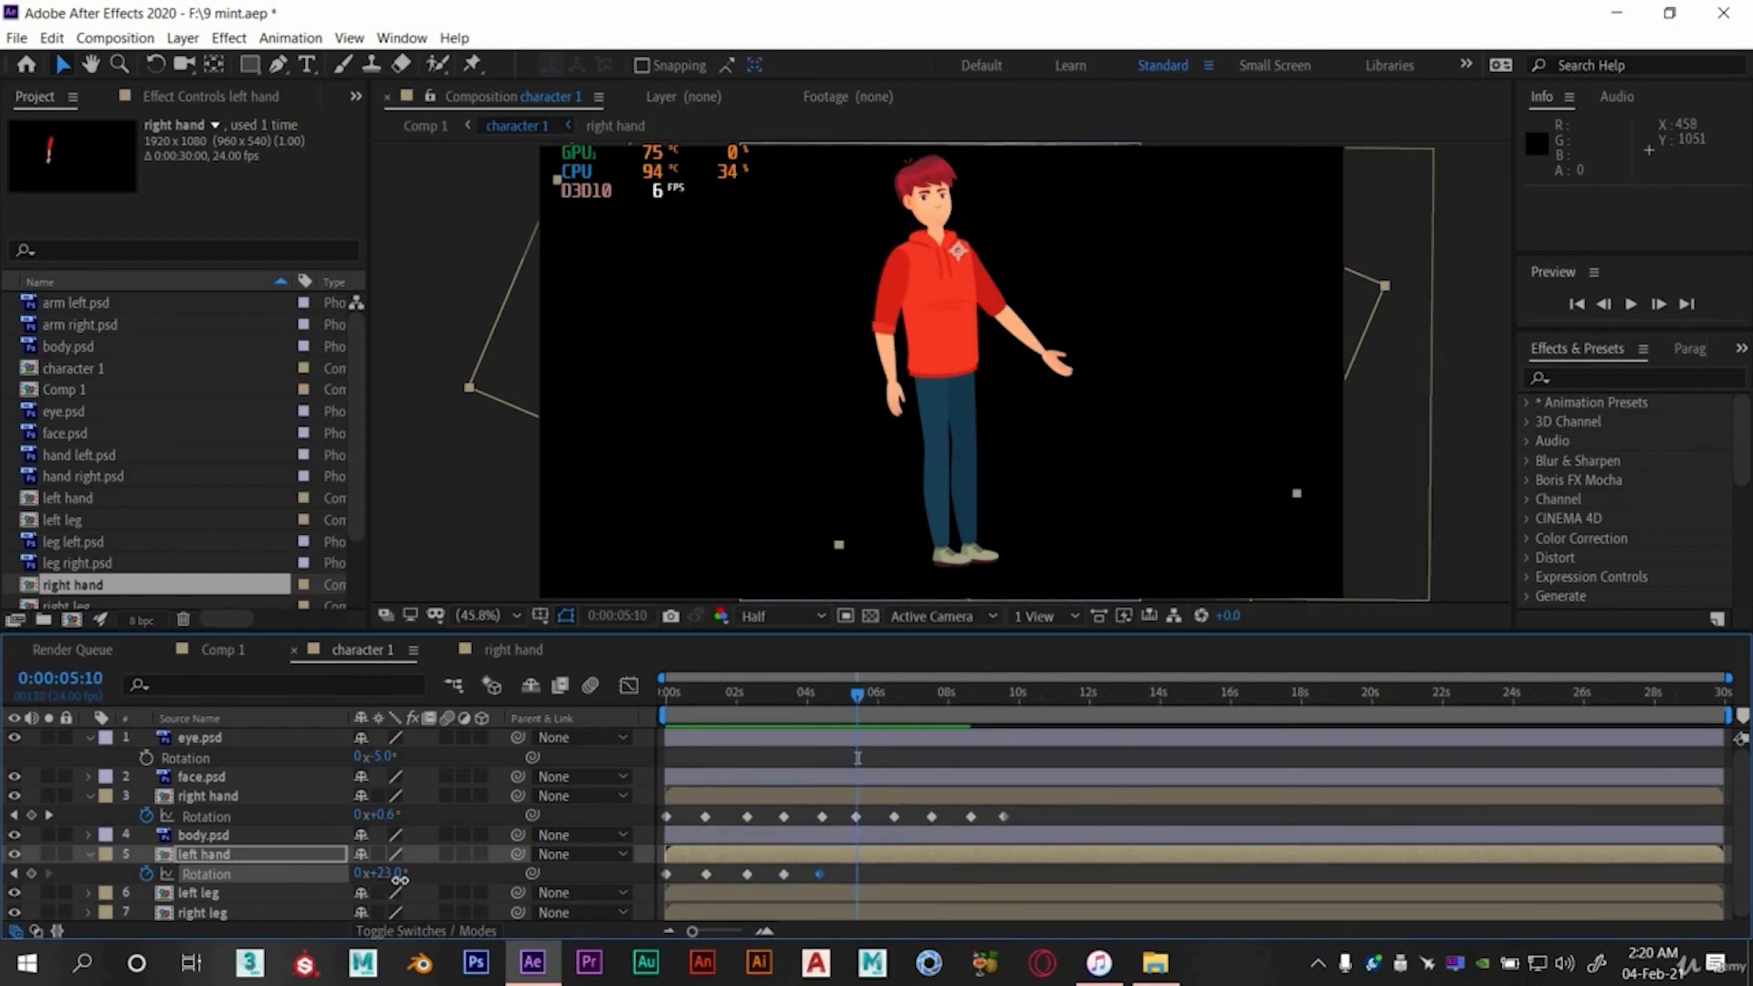
pyautogui.moveTo(399, 878); pyautogui.dragTo(408, 880)
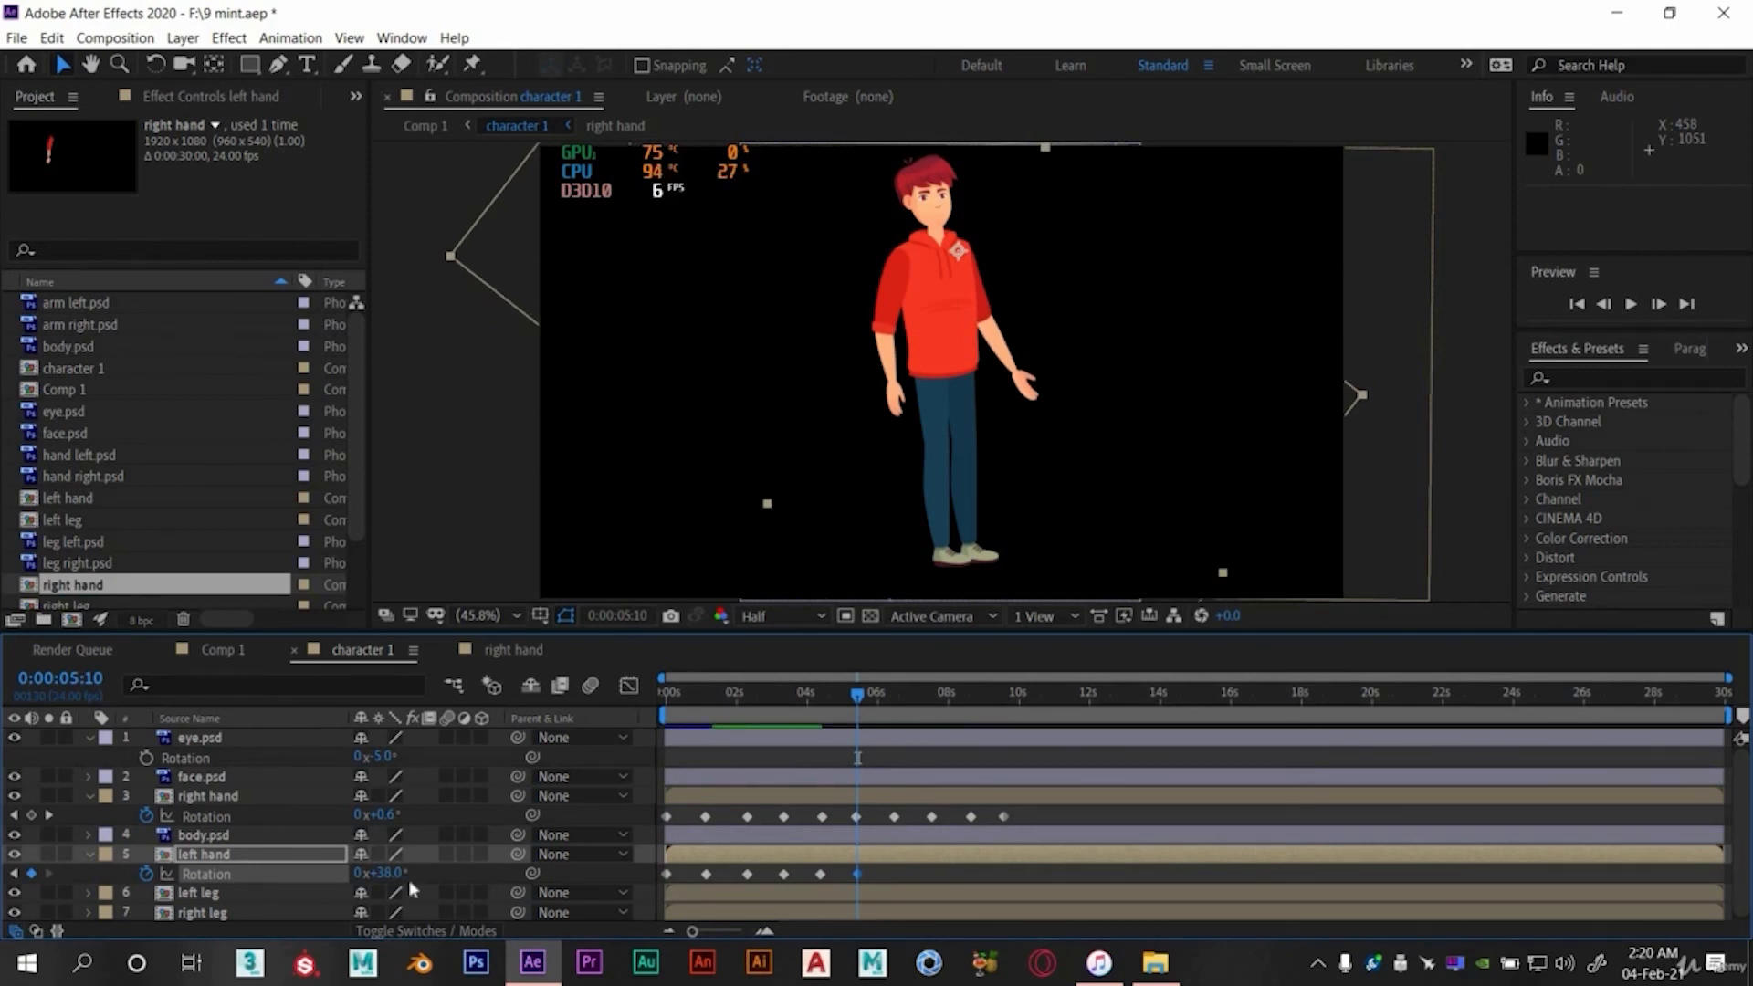
# - Add a raised-arm rotation keyframe to the left hand layer at 0:00:06:11 and preview the animation from the start
pyautogui.click(49, 815)
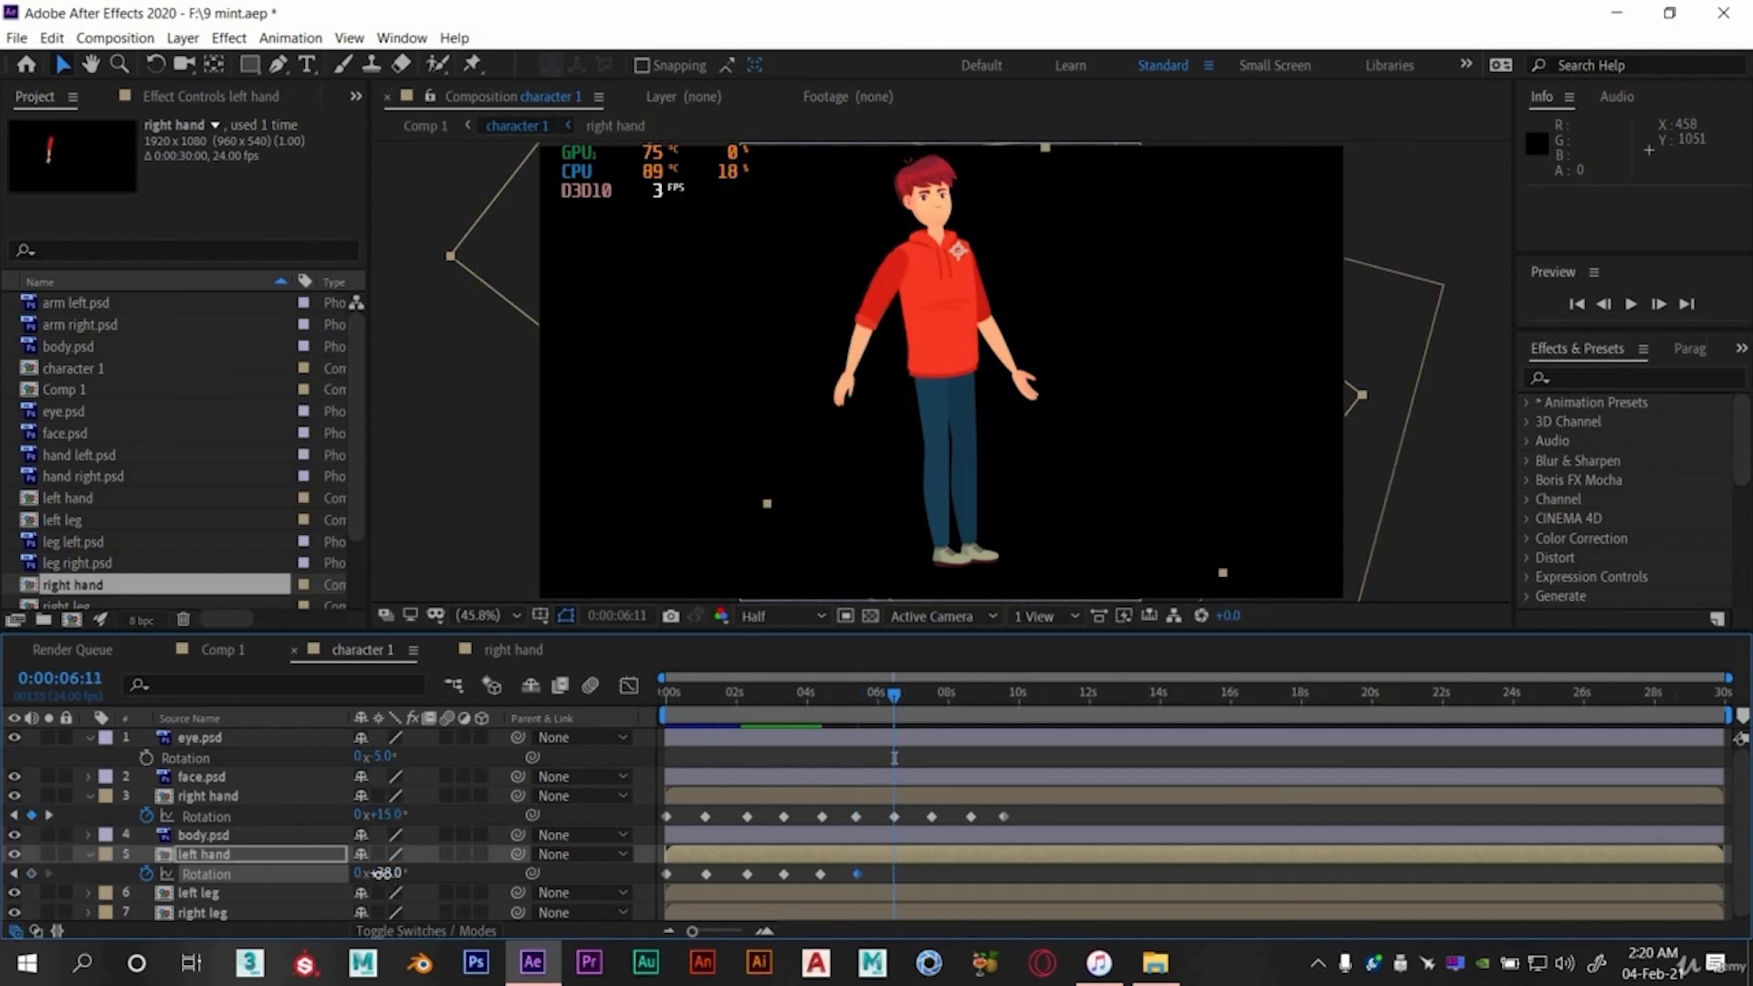
pyautogui.moveTo(391, 874); pyautogui.dragTo(509, 829)
pyautogui.click(664, 697)
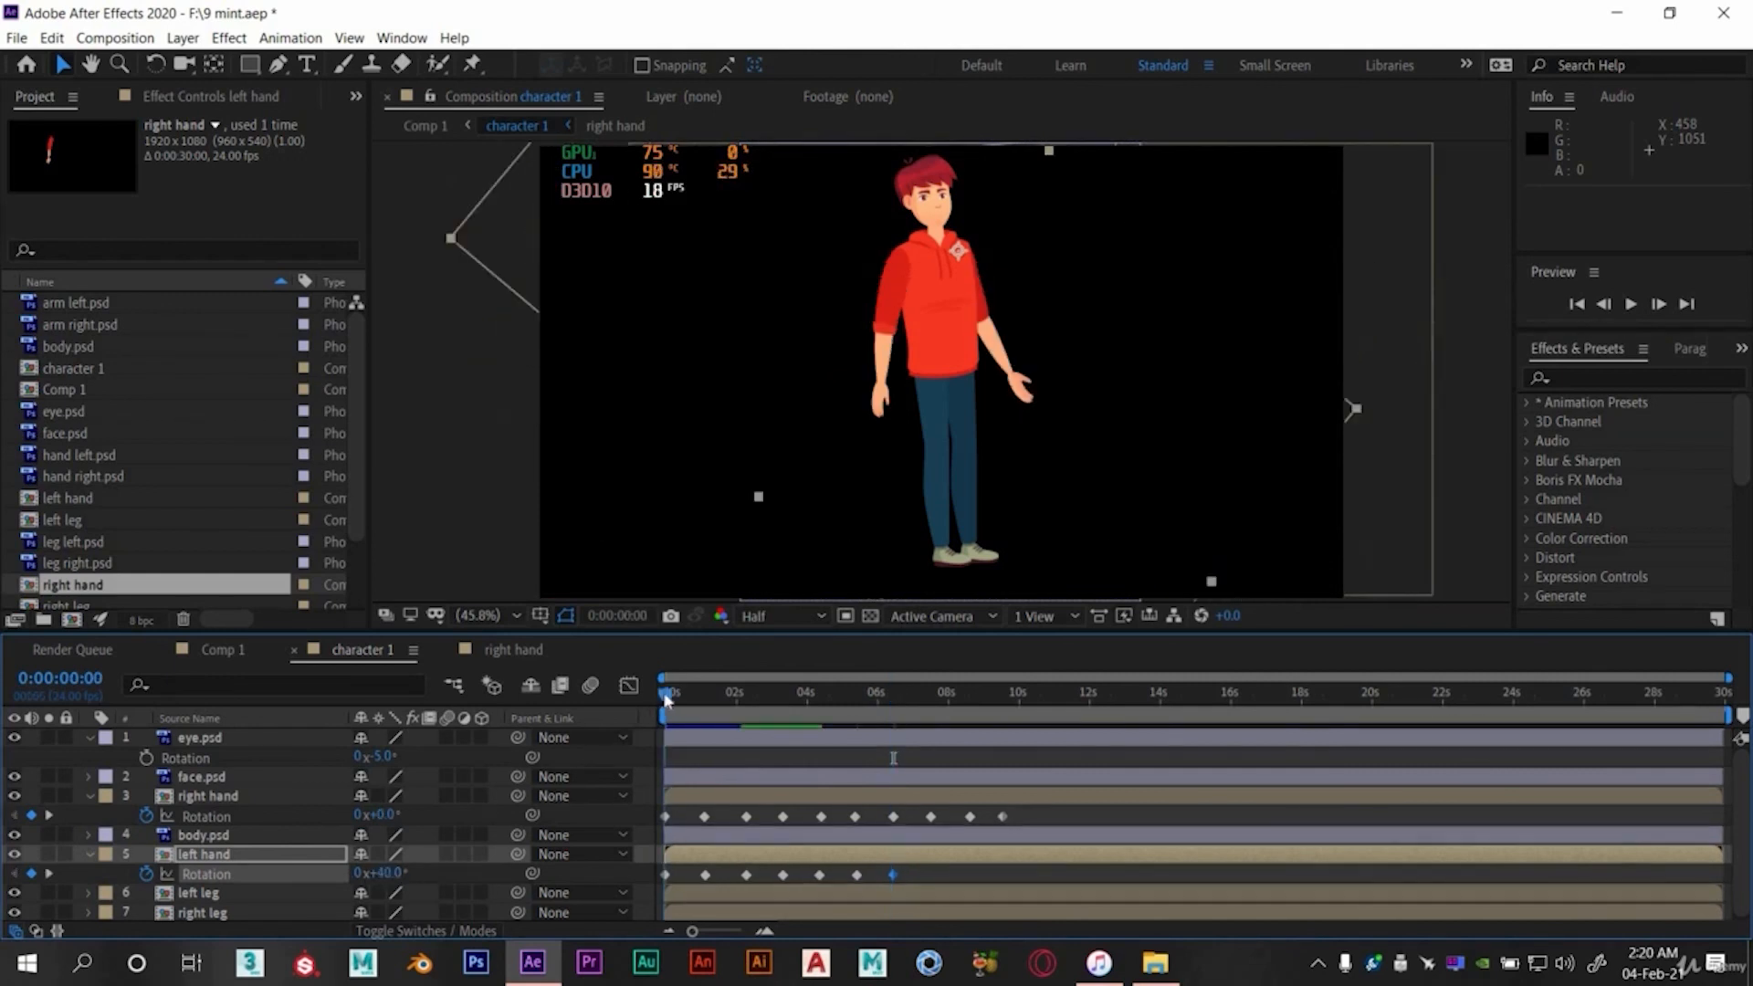
pyautogui.press('space')
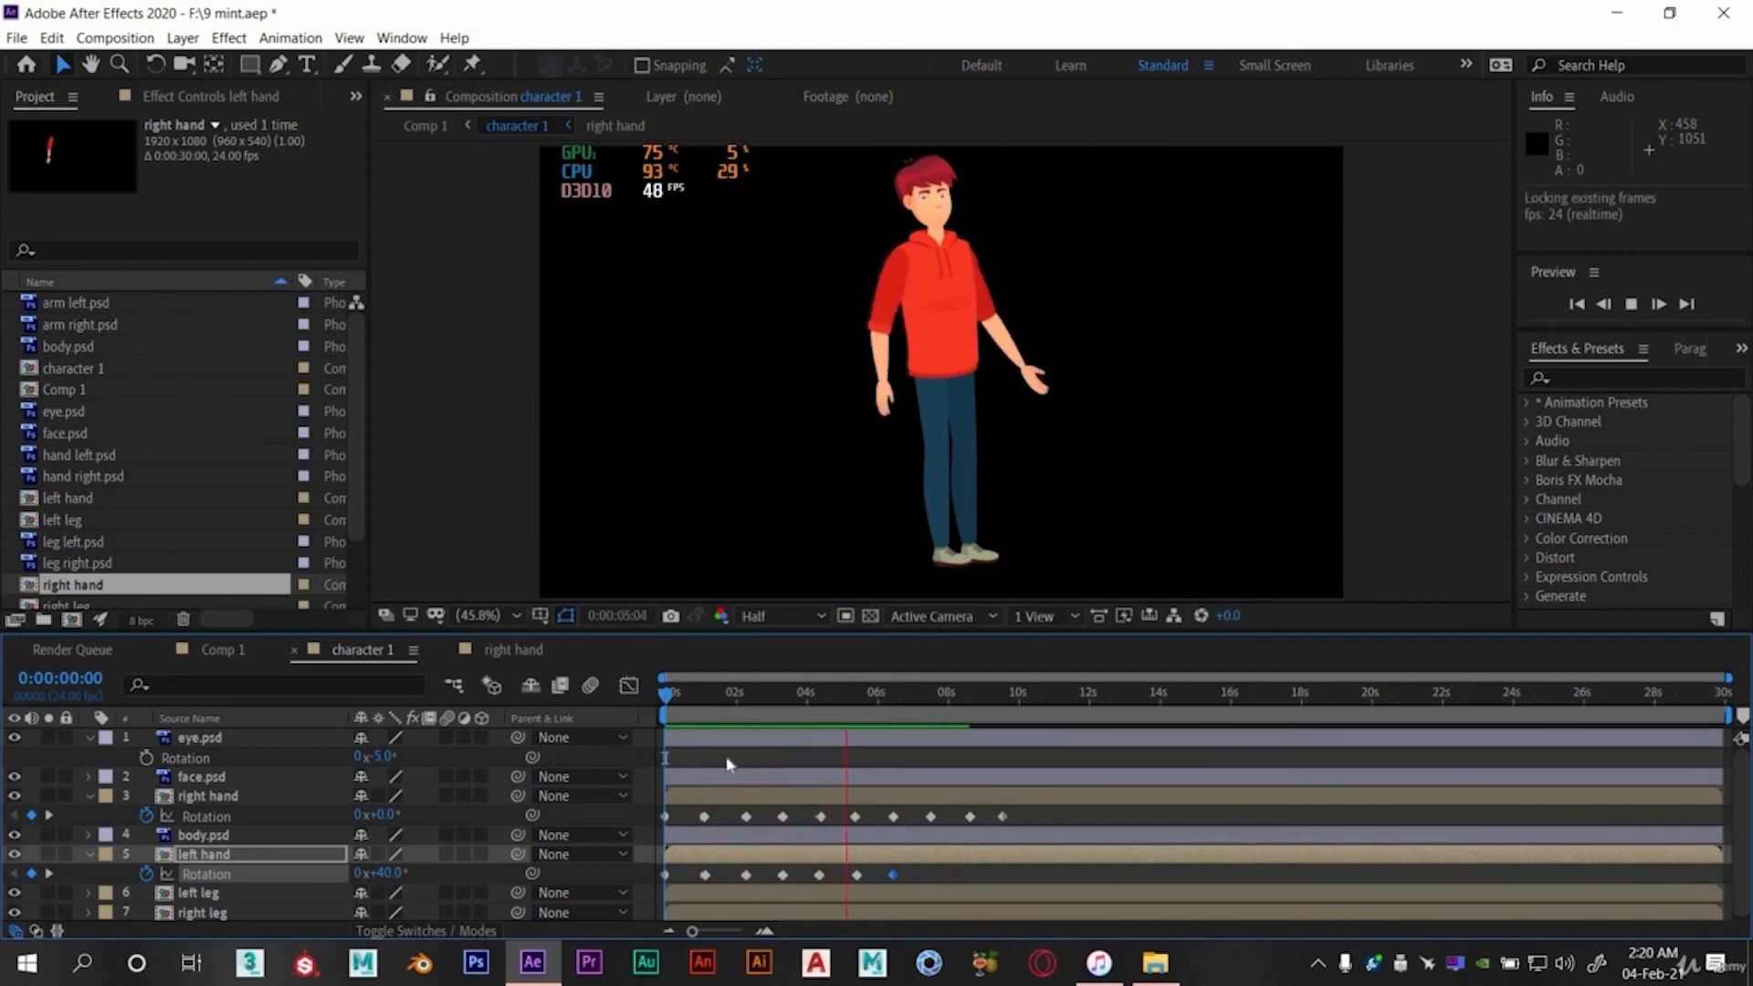
# - Keyframe the left hand layer's rotation at 38° at 0:00:07:13, in line with the right hand layer's keyframe
pyautogui.click(916, 699)
pyautogui.click(933, 694)
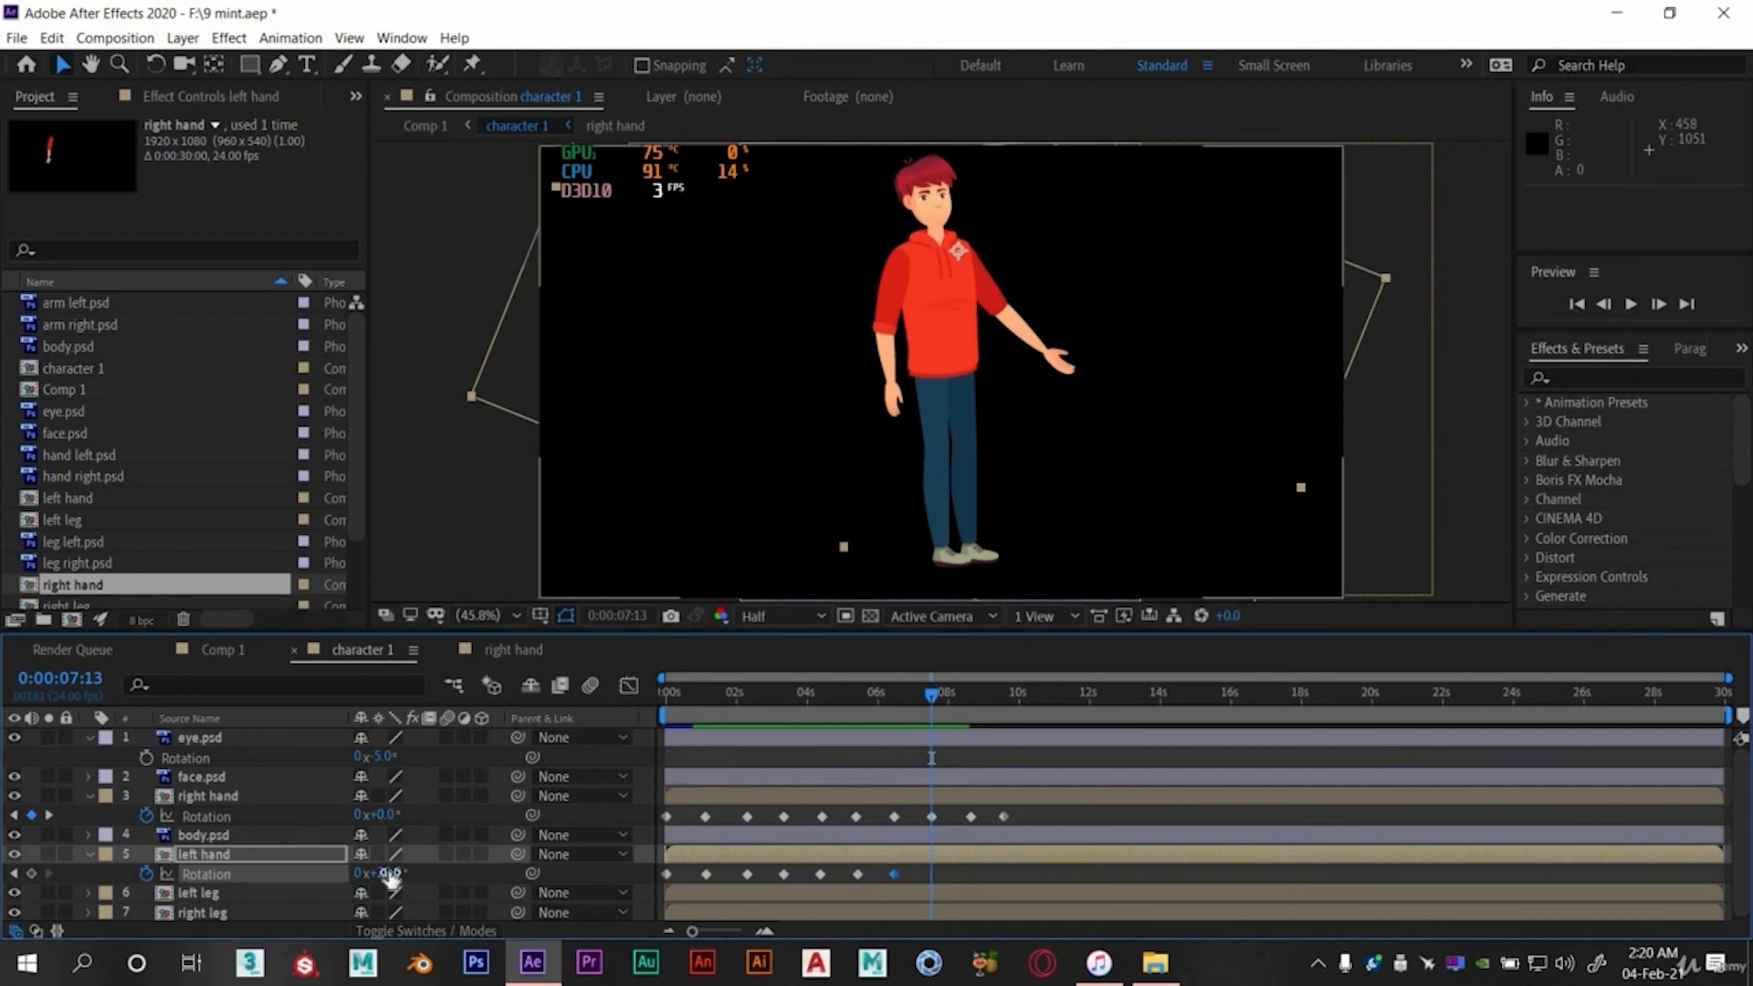
pyautogui.moveTo(383, 873); pyautogui.dragTo(411, 873)
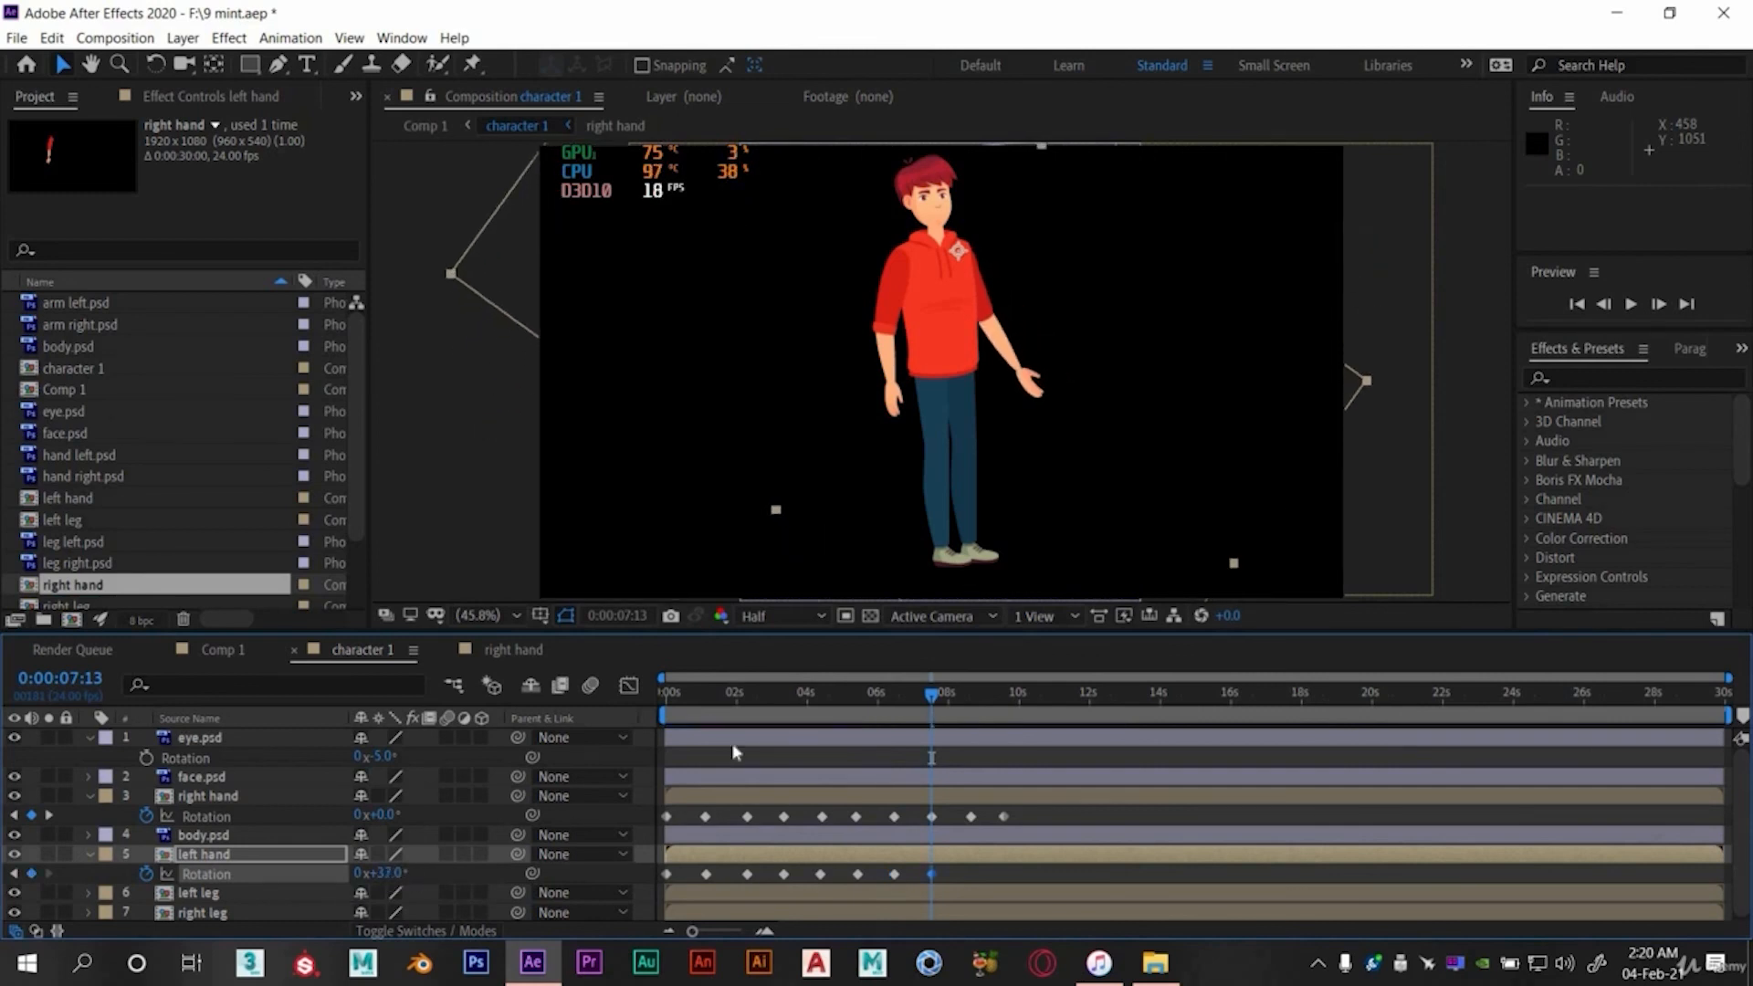
# - Keyframe the left hand layer's rotation at 22° at 0:00:08:15 and add a lowered-arm rotation keyframe at 0:00:09:14
pyautogui.moveTo(899, 696); pyautogui.dragTo(969, 696)
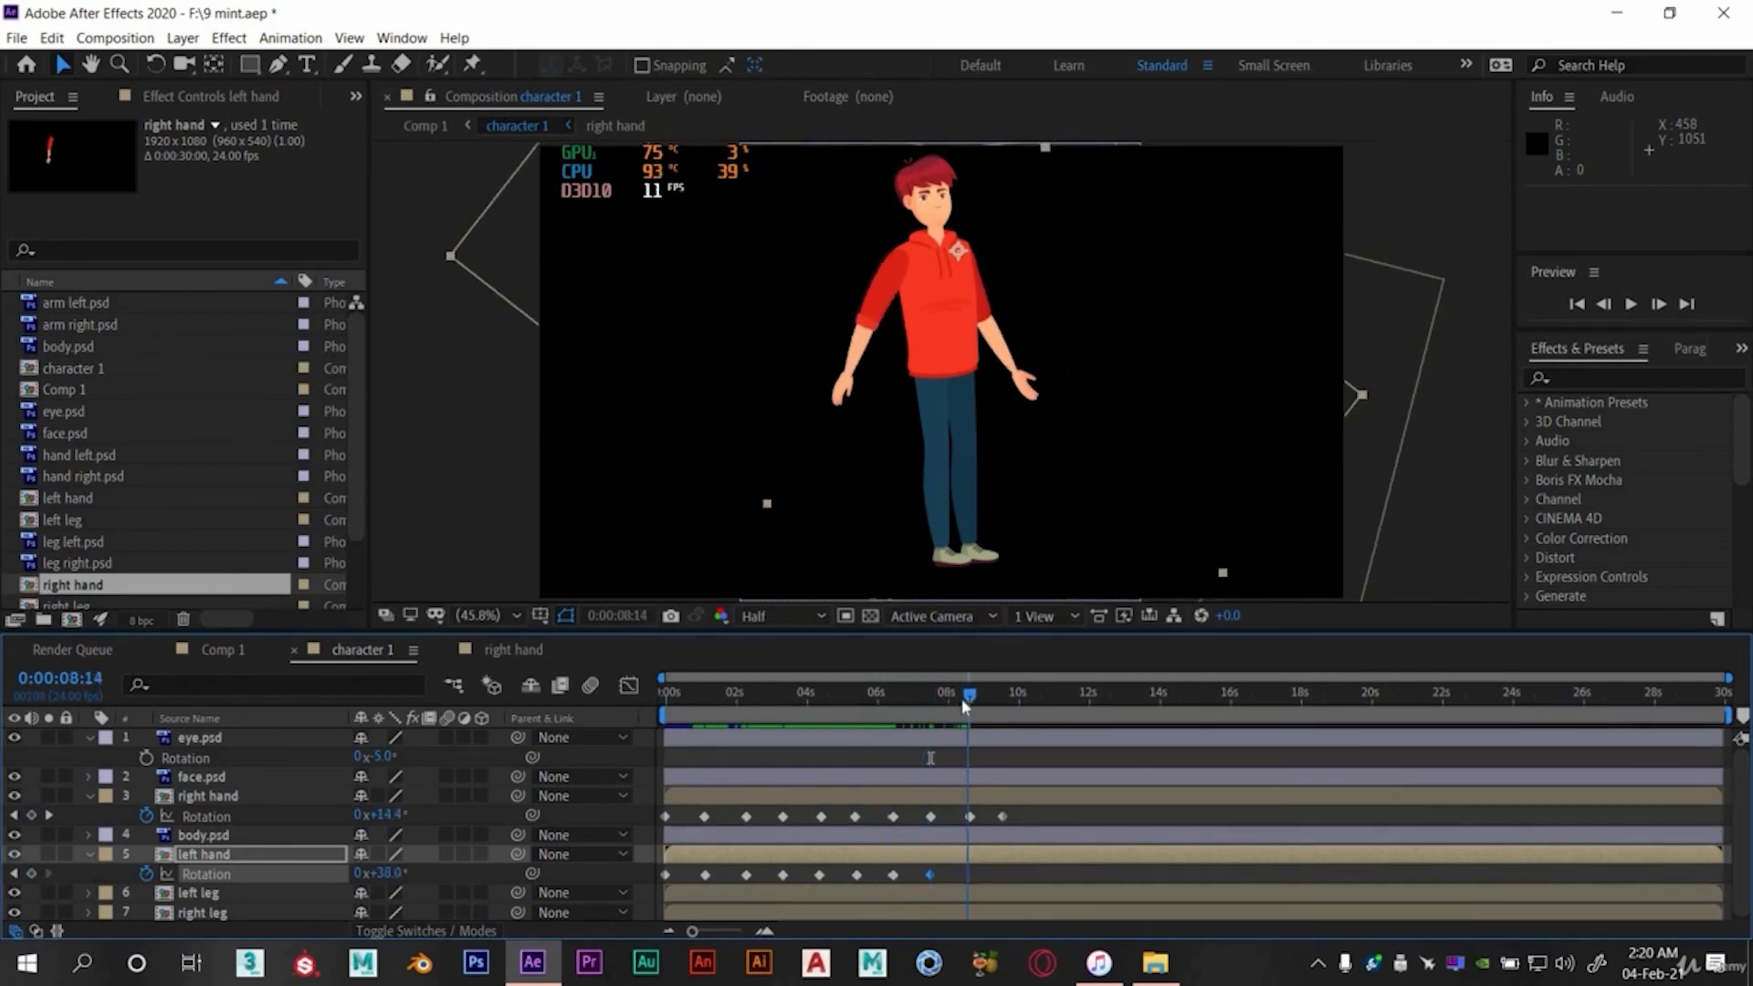
pyautogui.moveTo(966, 706); pyautogui.dragTo(971, 706)
pyautogui.moveTo(401, 876); pyautogui.dragTo(372, 877)
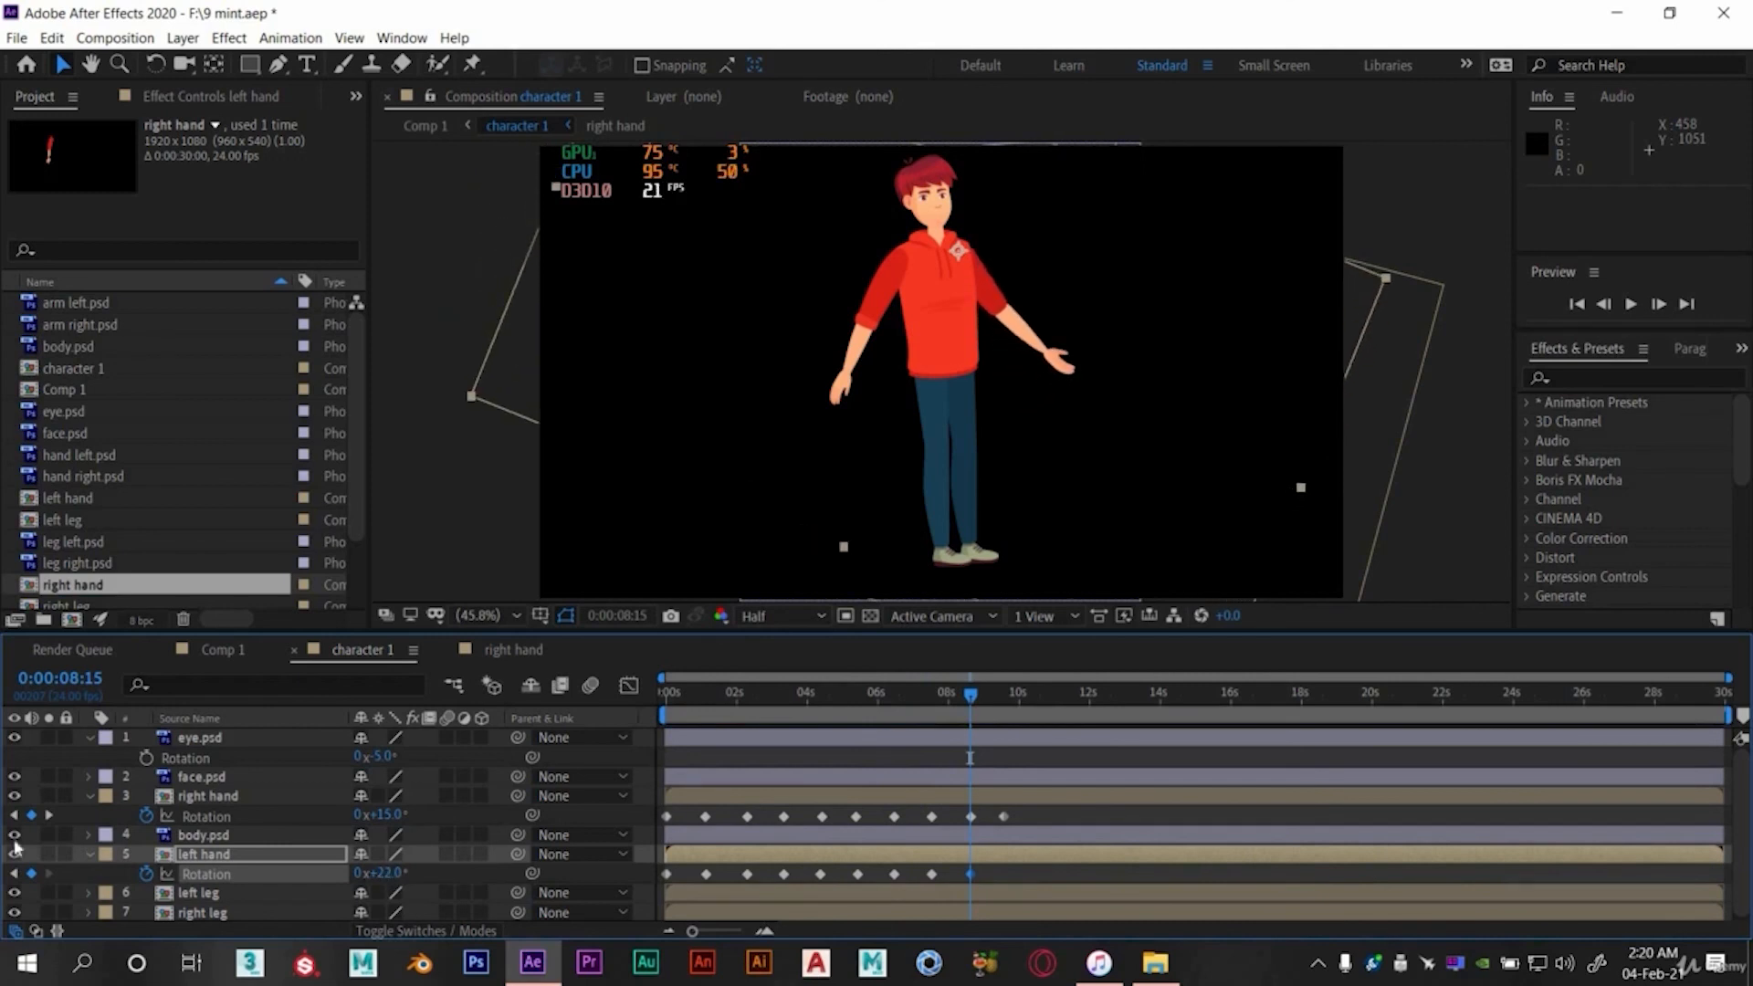
pyautogui.click(50, 816)
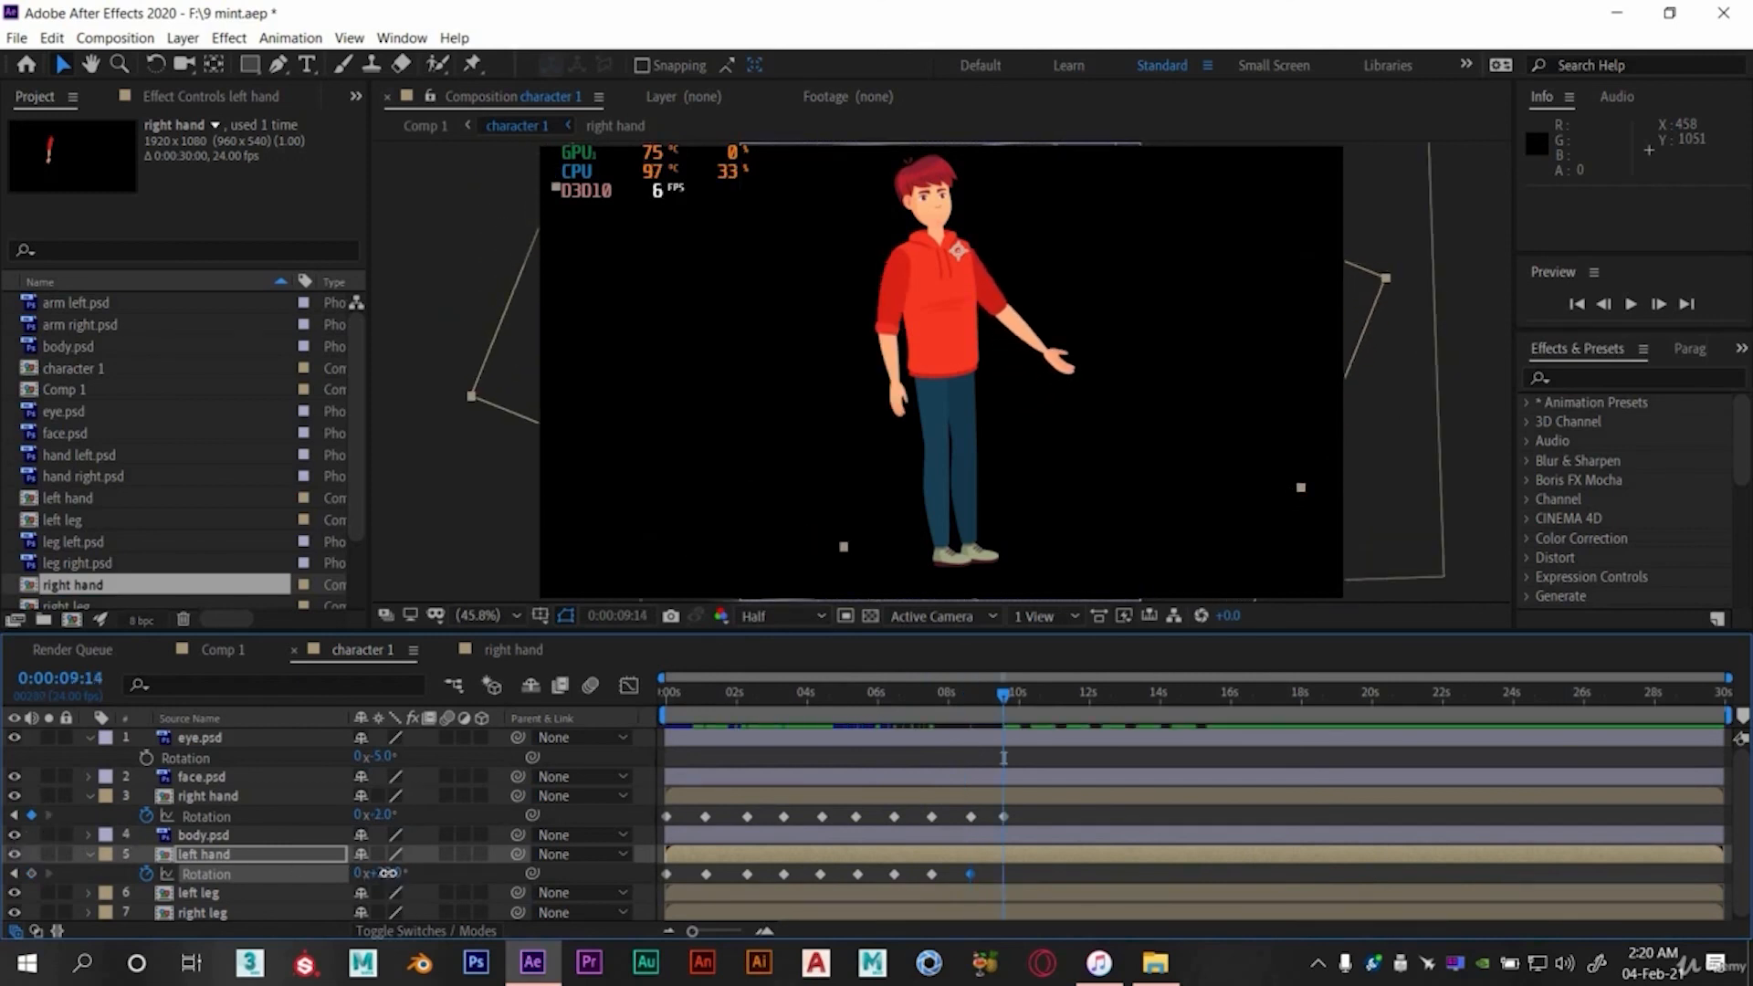
pyautogui.moveTo(399, 873); pyautogui.dragTo(418, 874)
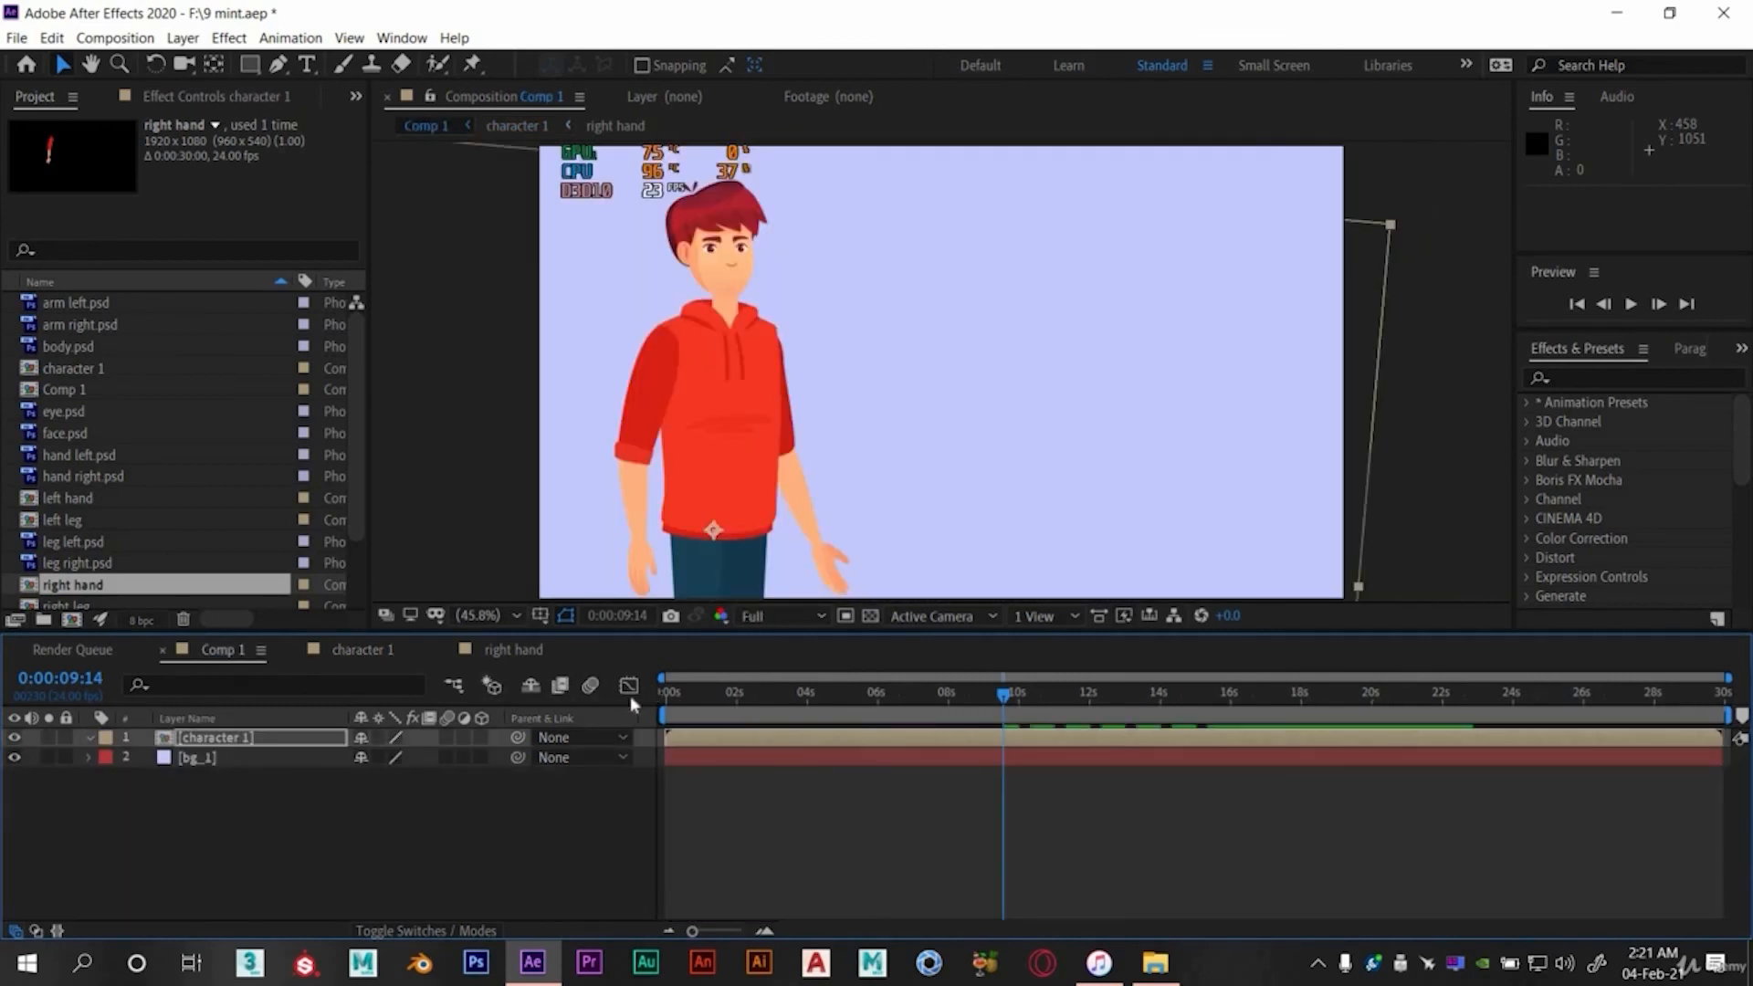
# - Set Comp 1's preview resolution to Half and play the composition from the start
pyautogui.press('Home')
pyautogui.click(803, 612)
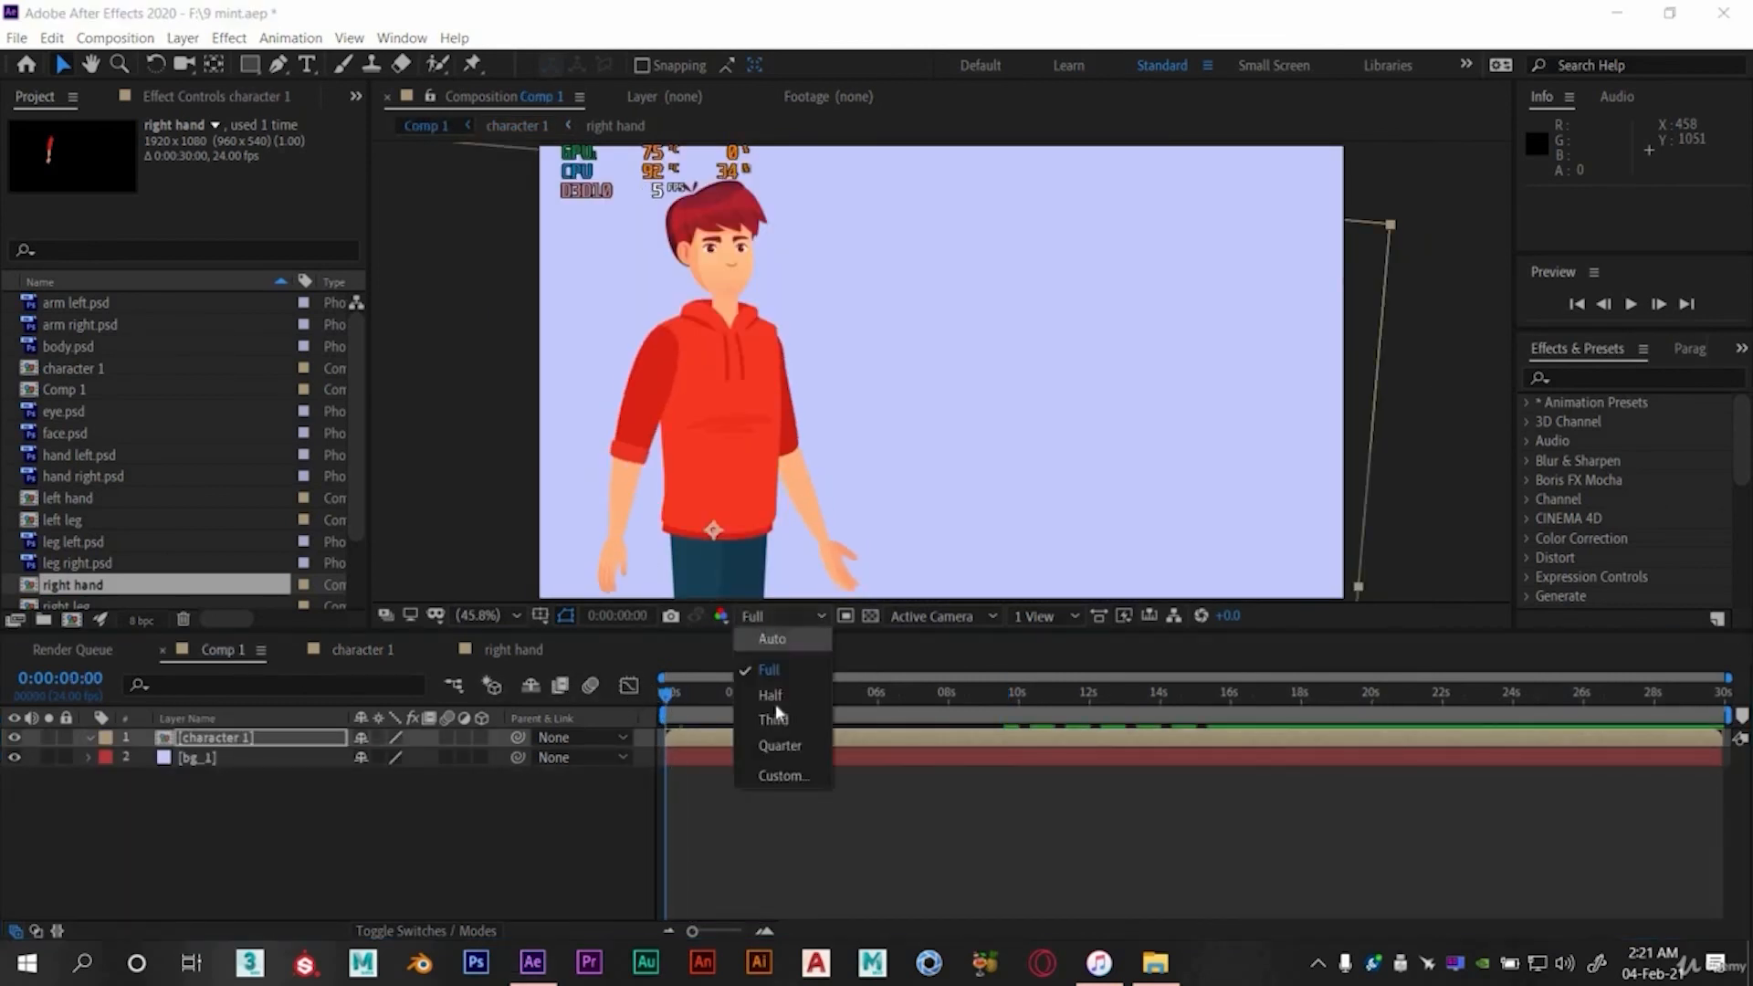
pyautogui.click(772, 696)
pyautogui.press('space')
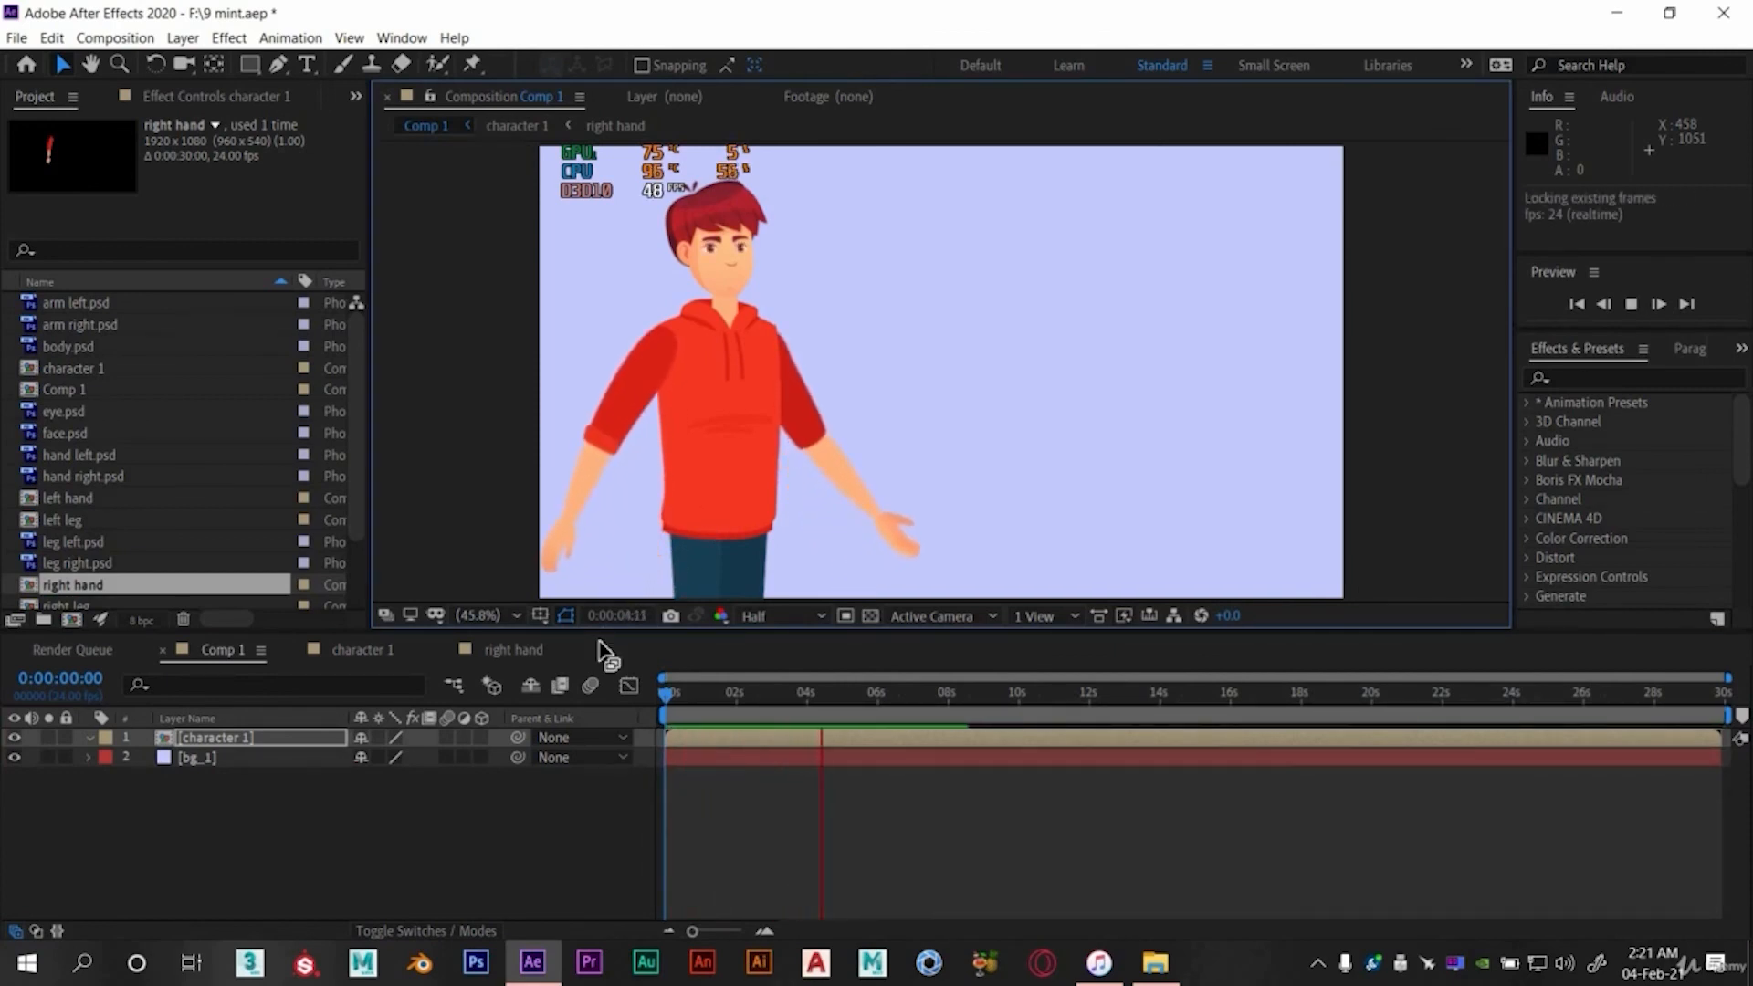
pyautogui.press('space')
# - Delete the bg_1 background layer from Comp 1
pyautogui.click(196, 761)
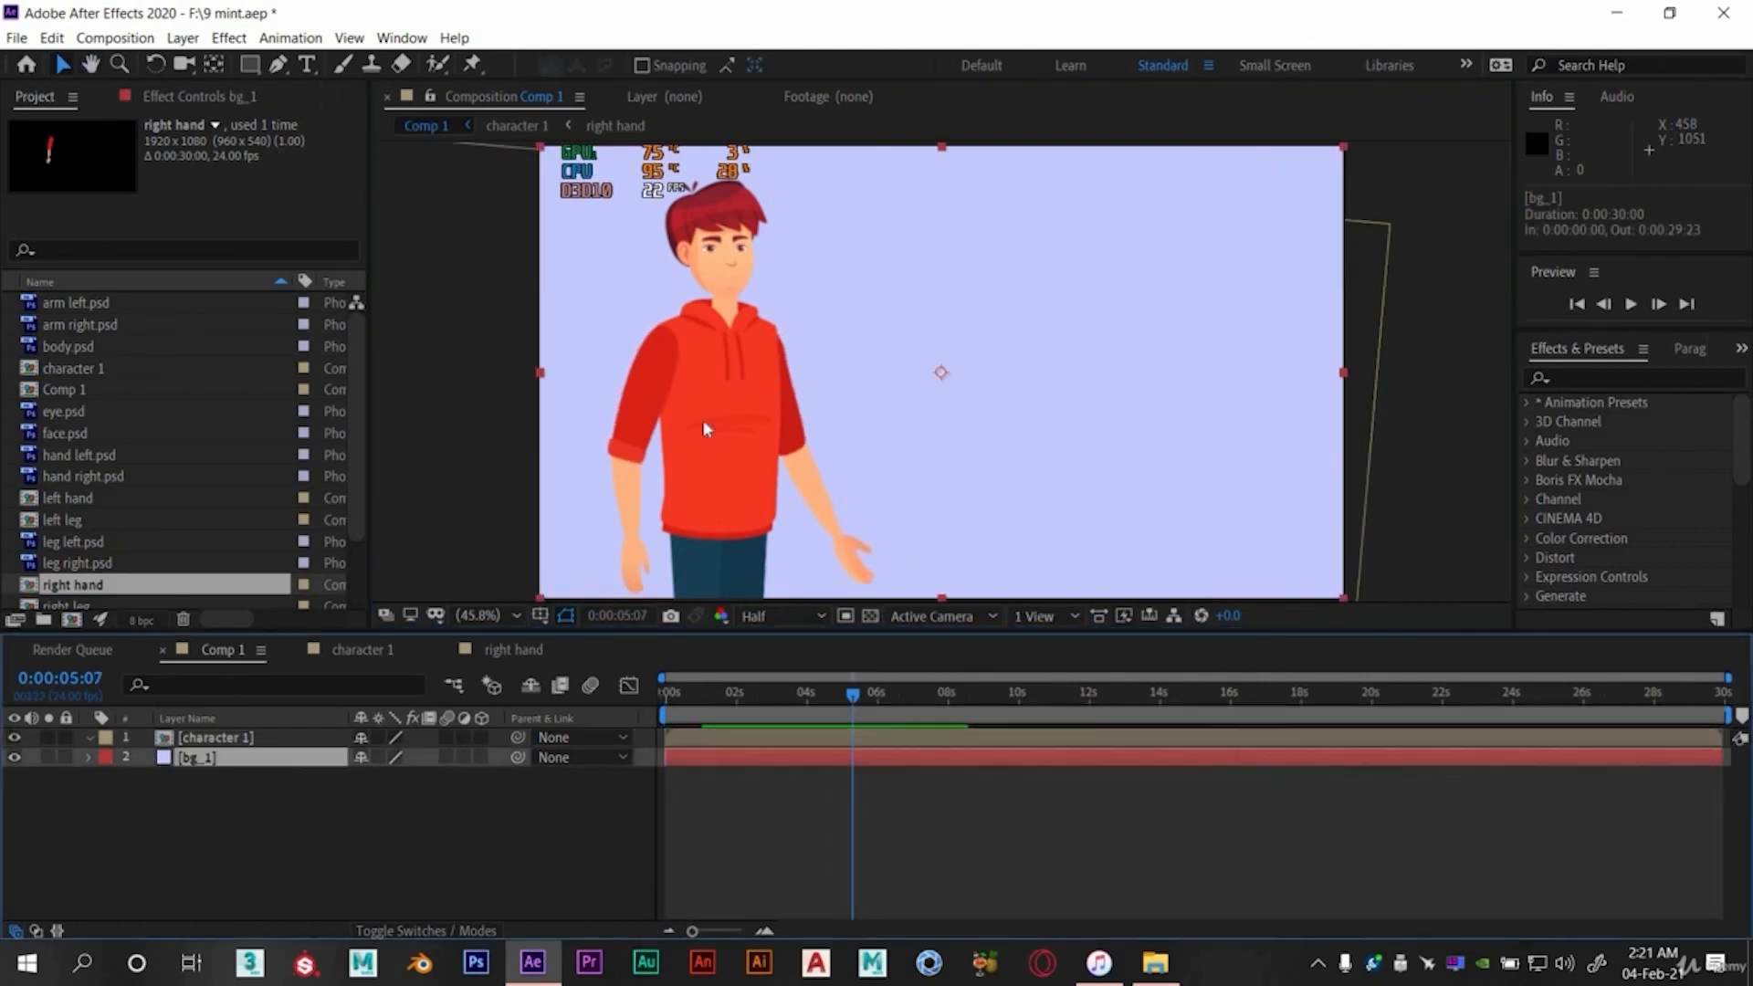
pyautogui.rightClick(258, 770)
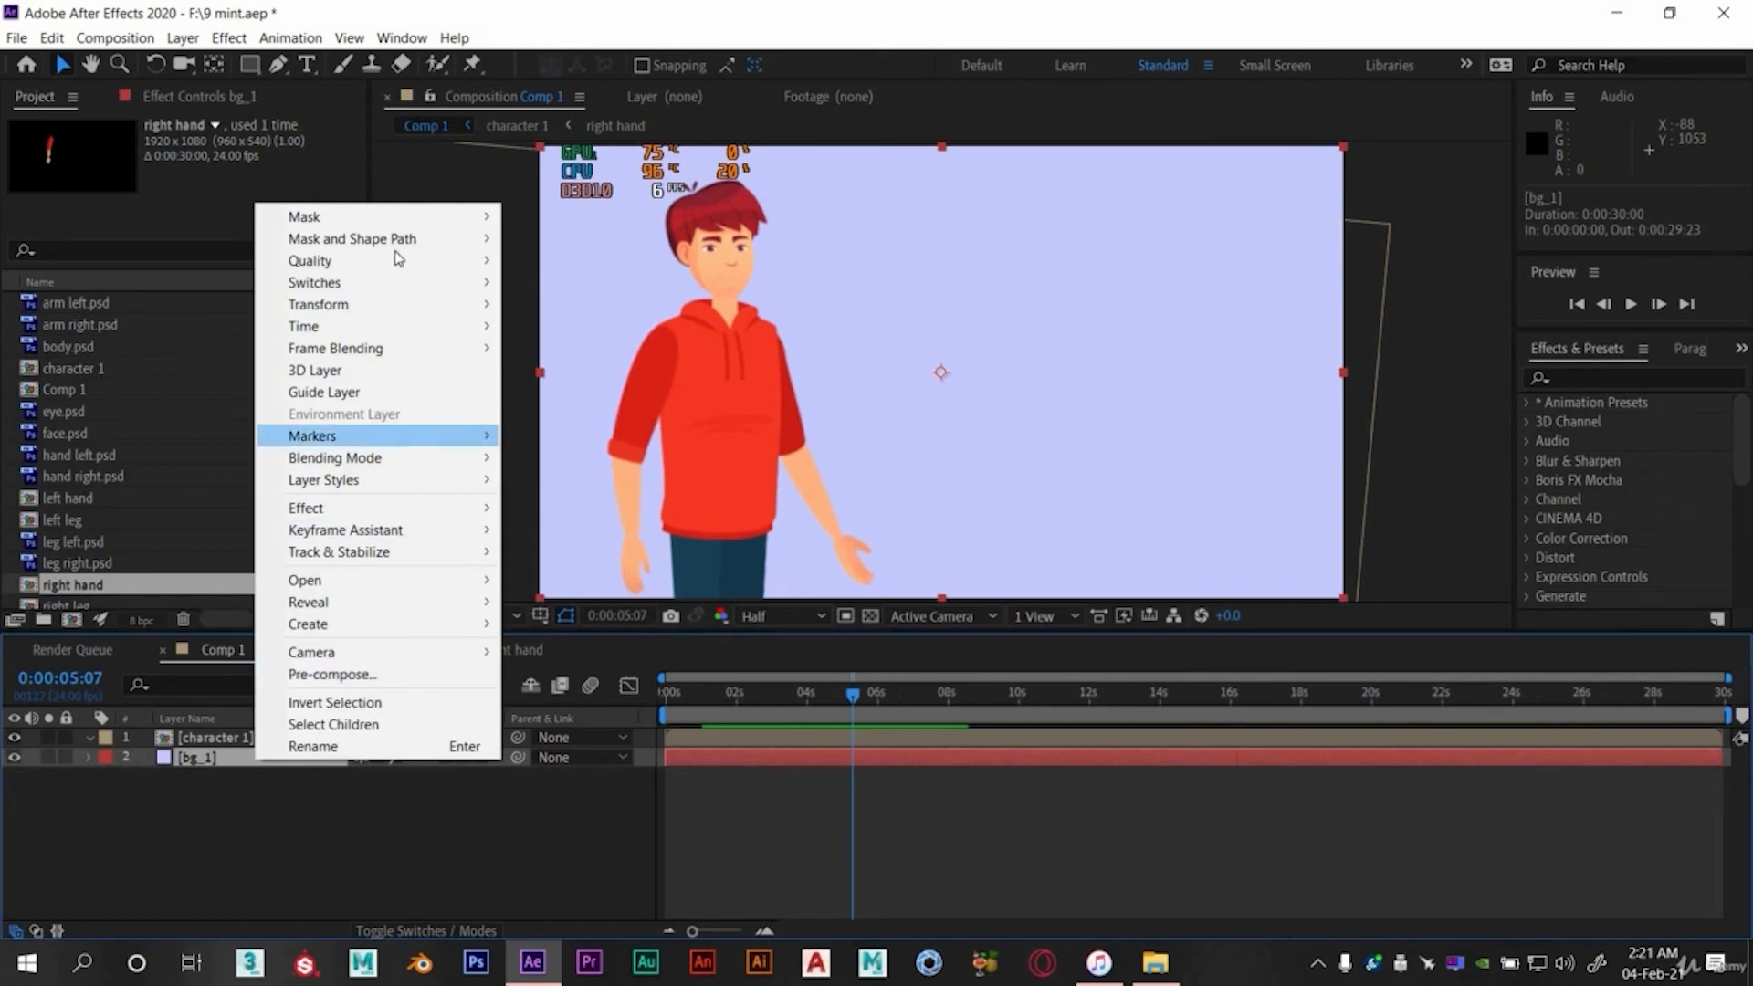
pyautogui.click(210, 767)
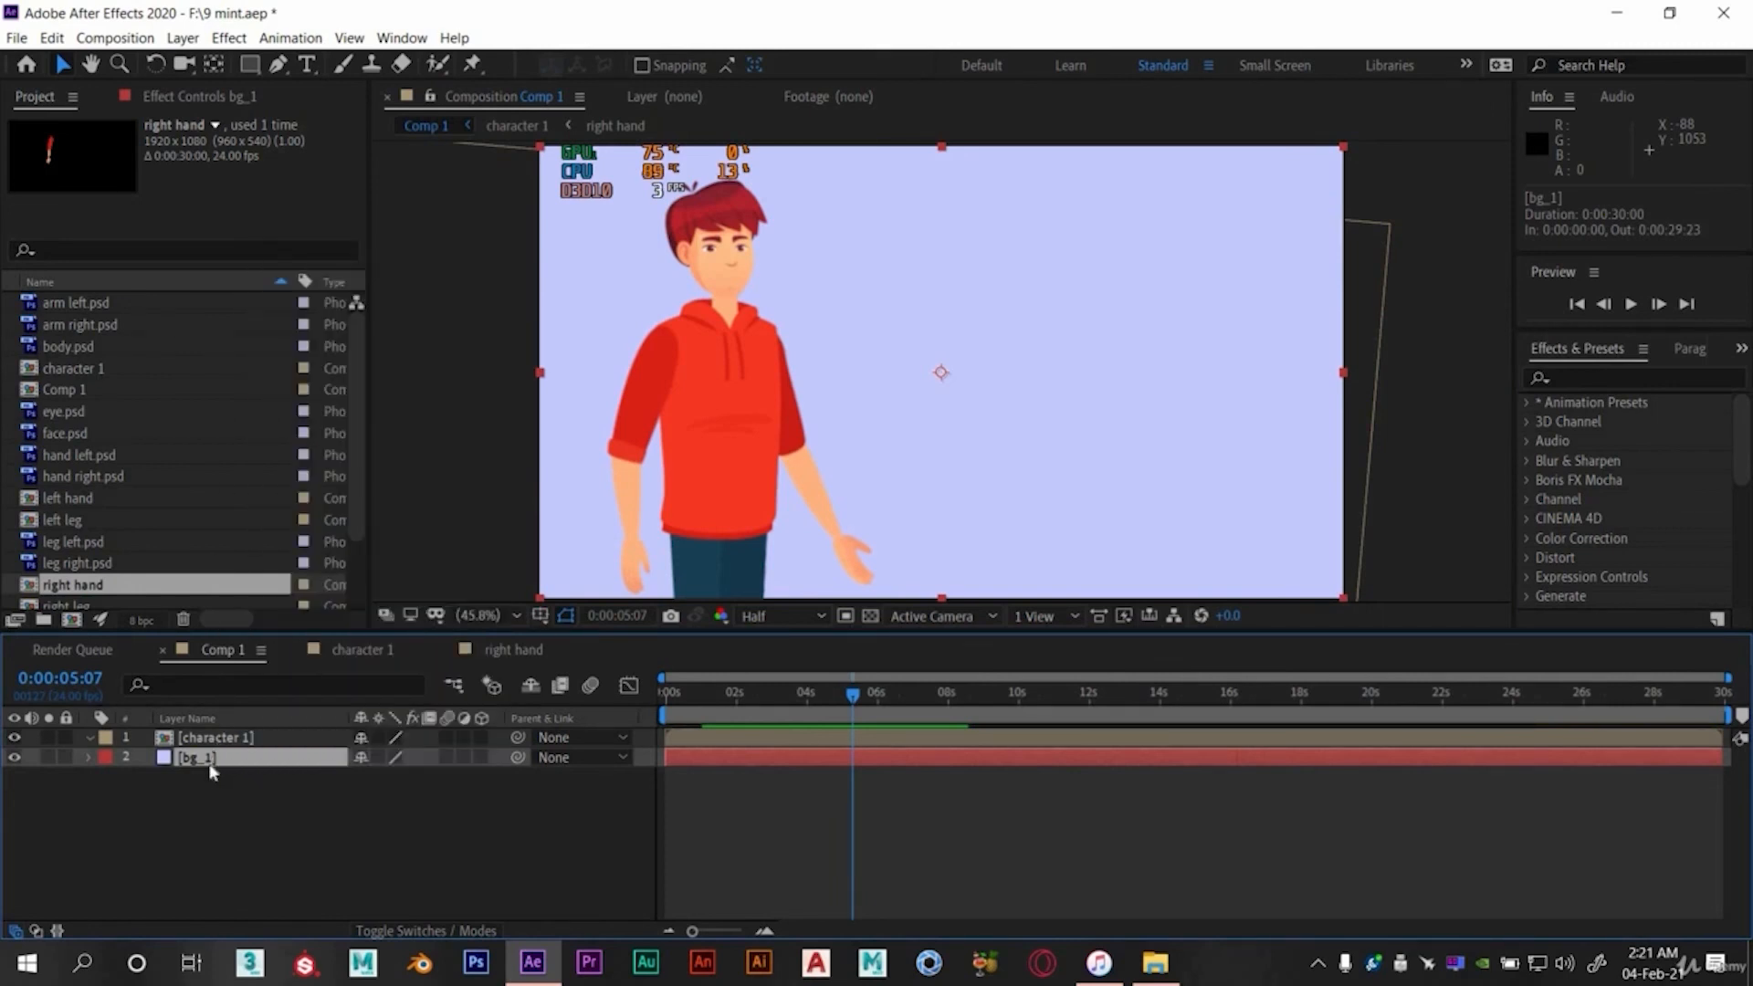
pyautogui.press('Delete')
# - Create a 1920 × 1080 px saturated blue solid in Comp 1 and place it beneath the character 1 layer
pyautogui.rightClick(208, 765)
pyautogui.moveTo(292, 549)
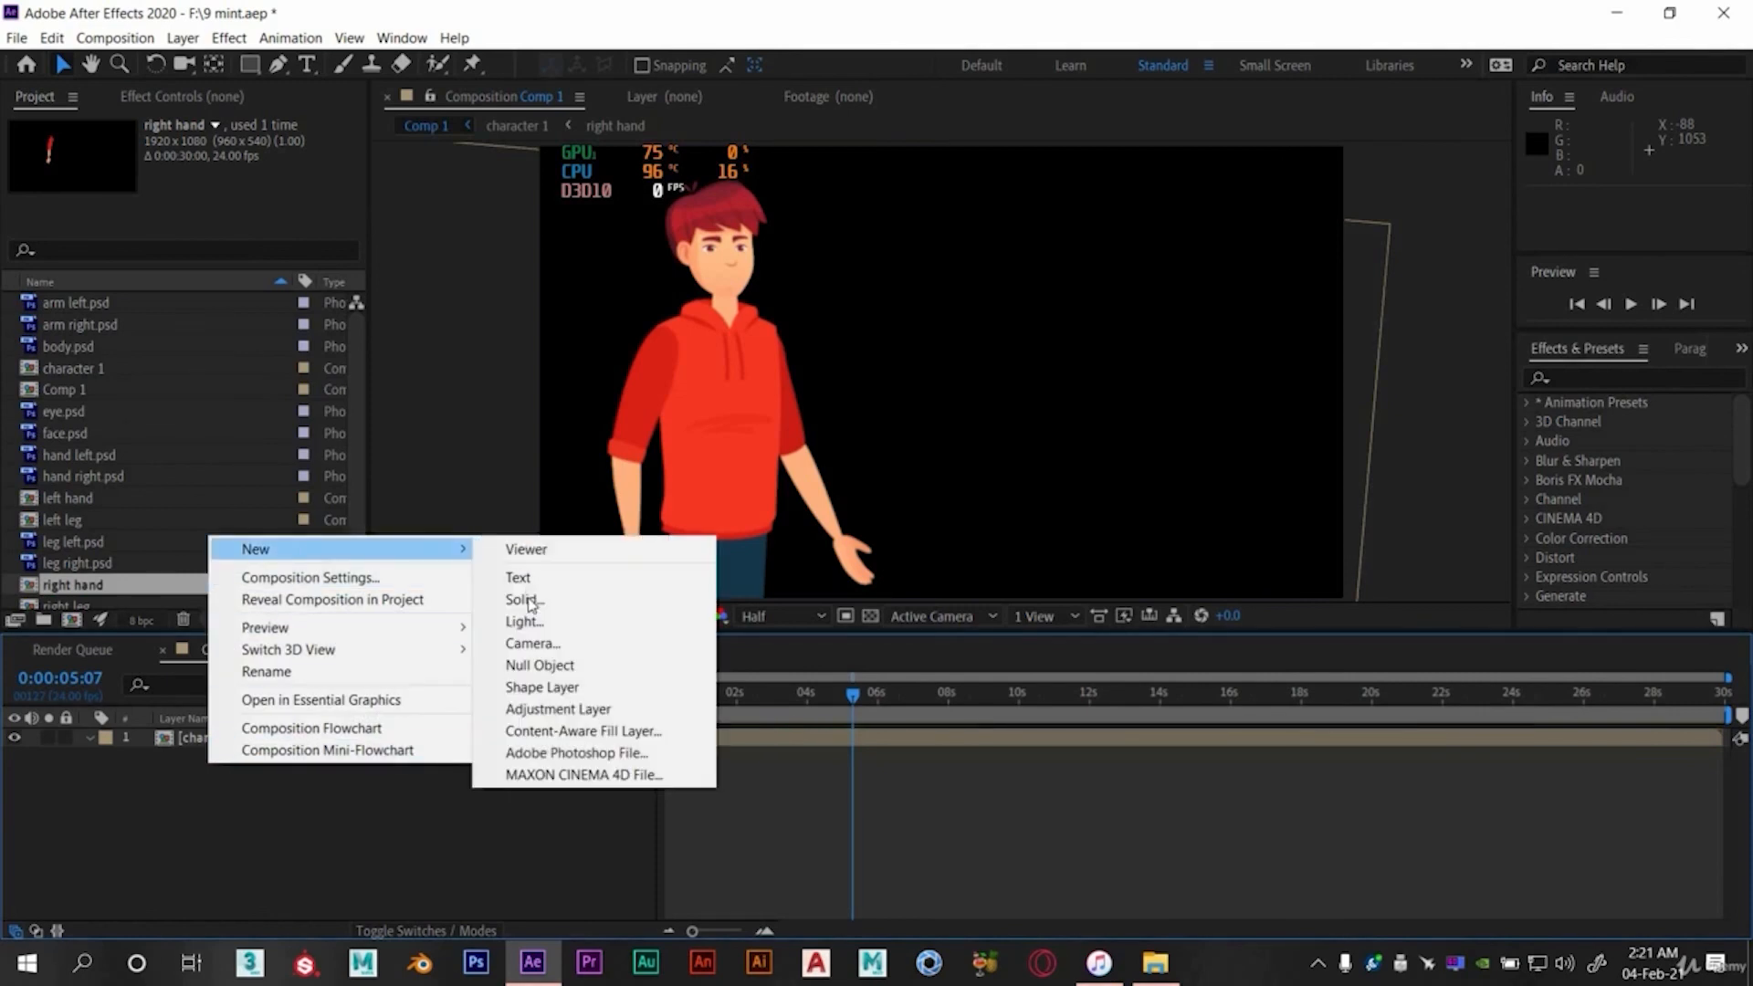
pyautogui.click(538, 602)
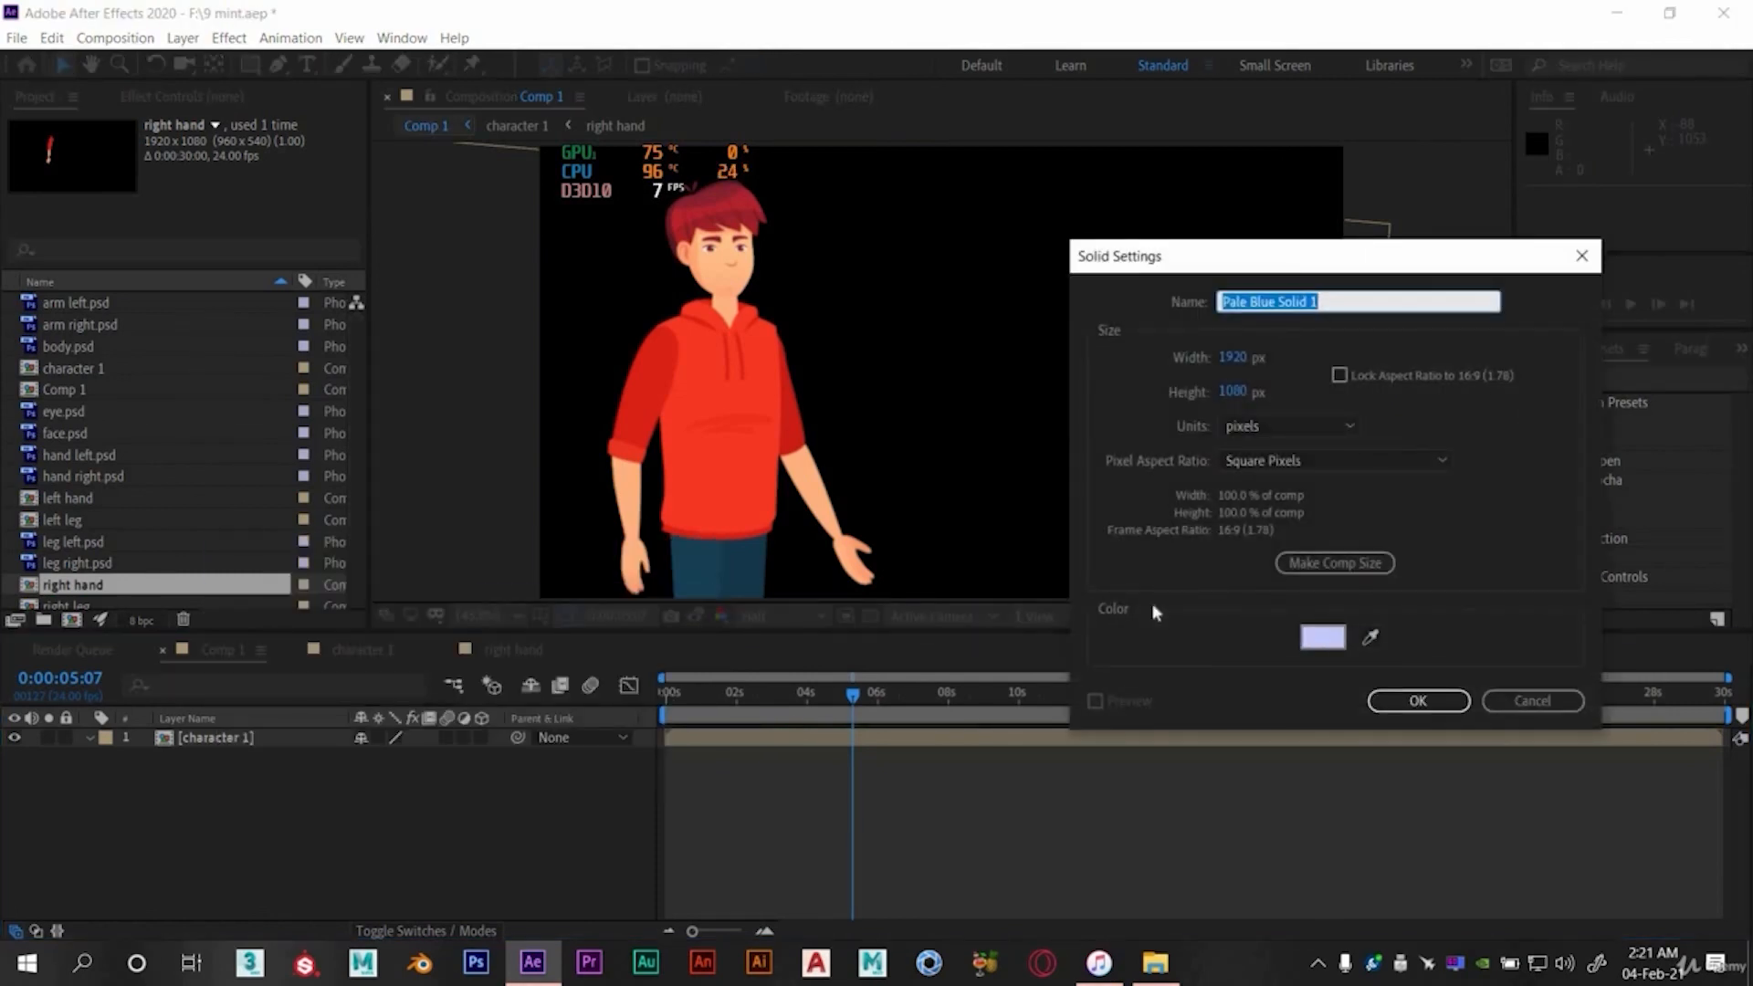
pyautogui.click(1322, 637)
pyautogui.click(500, 522)
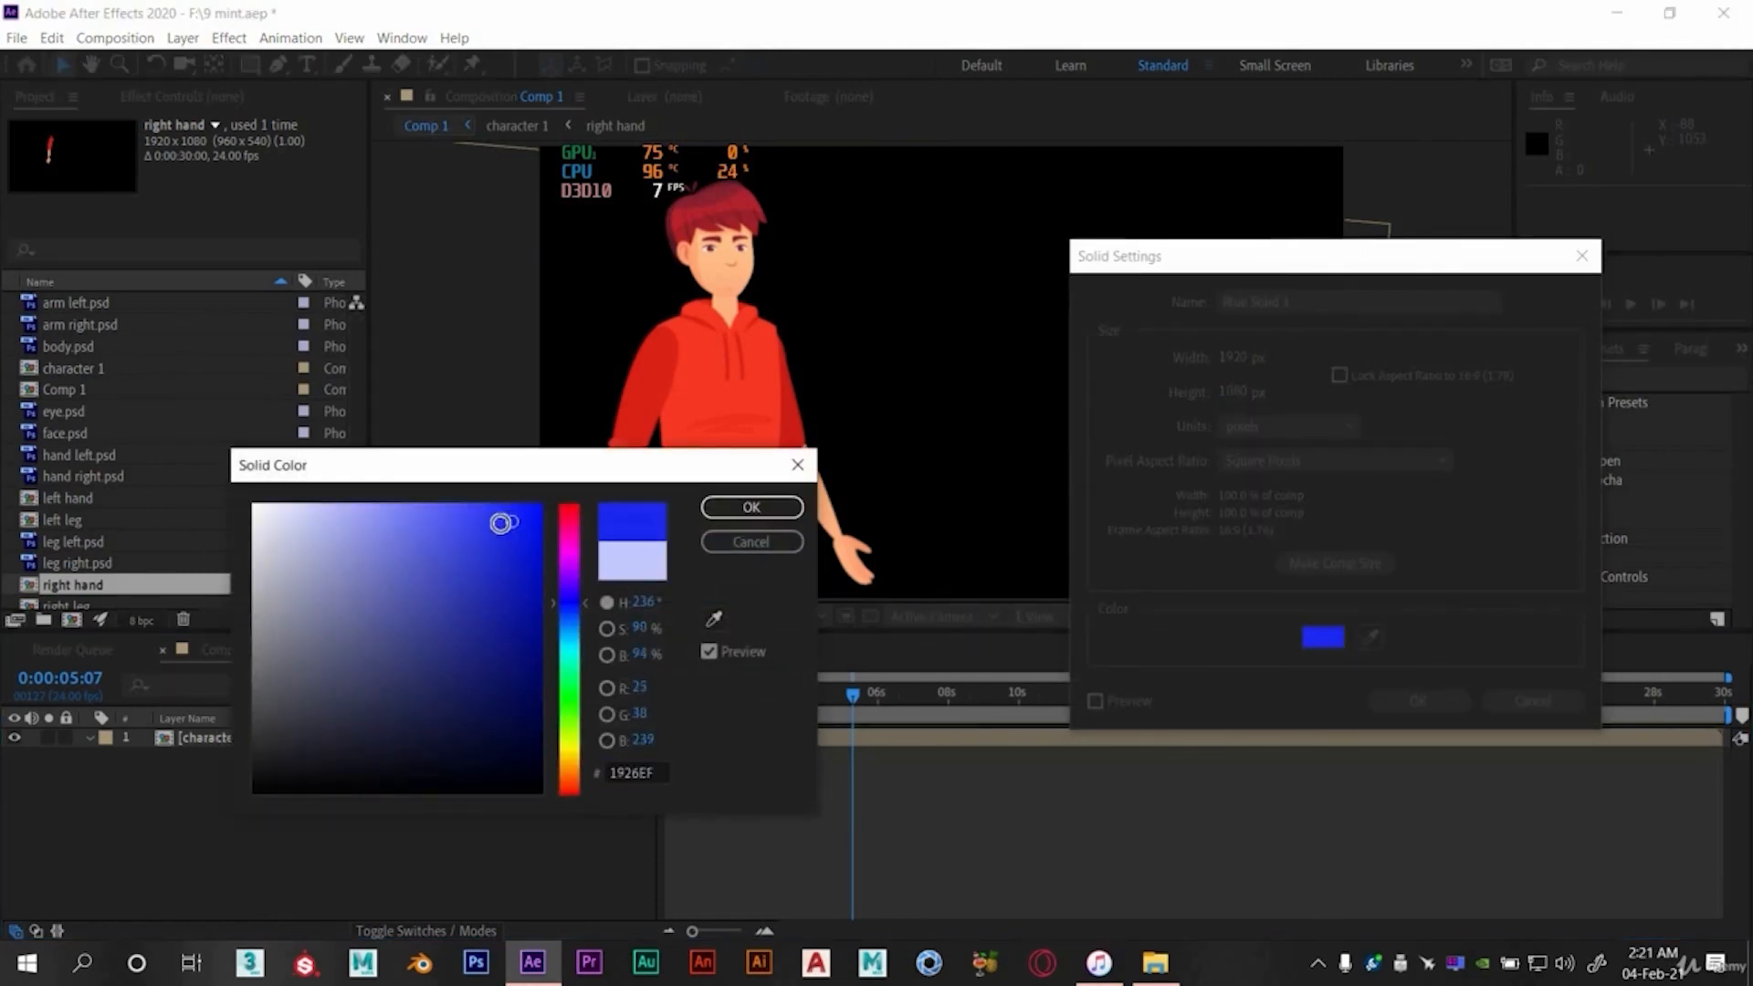
pyautogui.click(753, 509)
pyautogui.click(1413, 700)
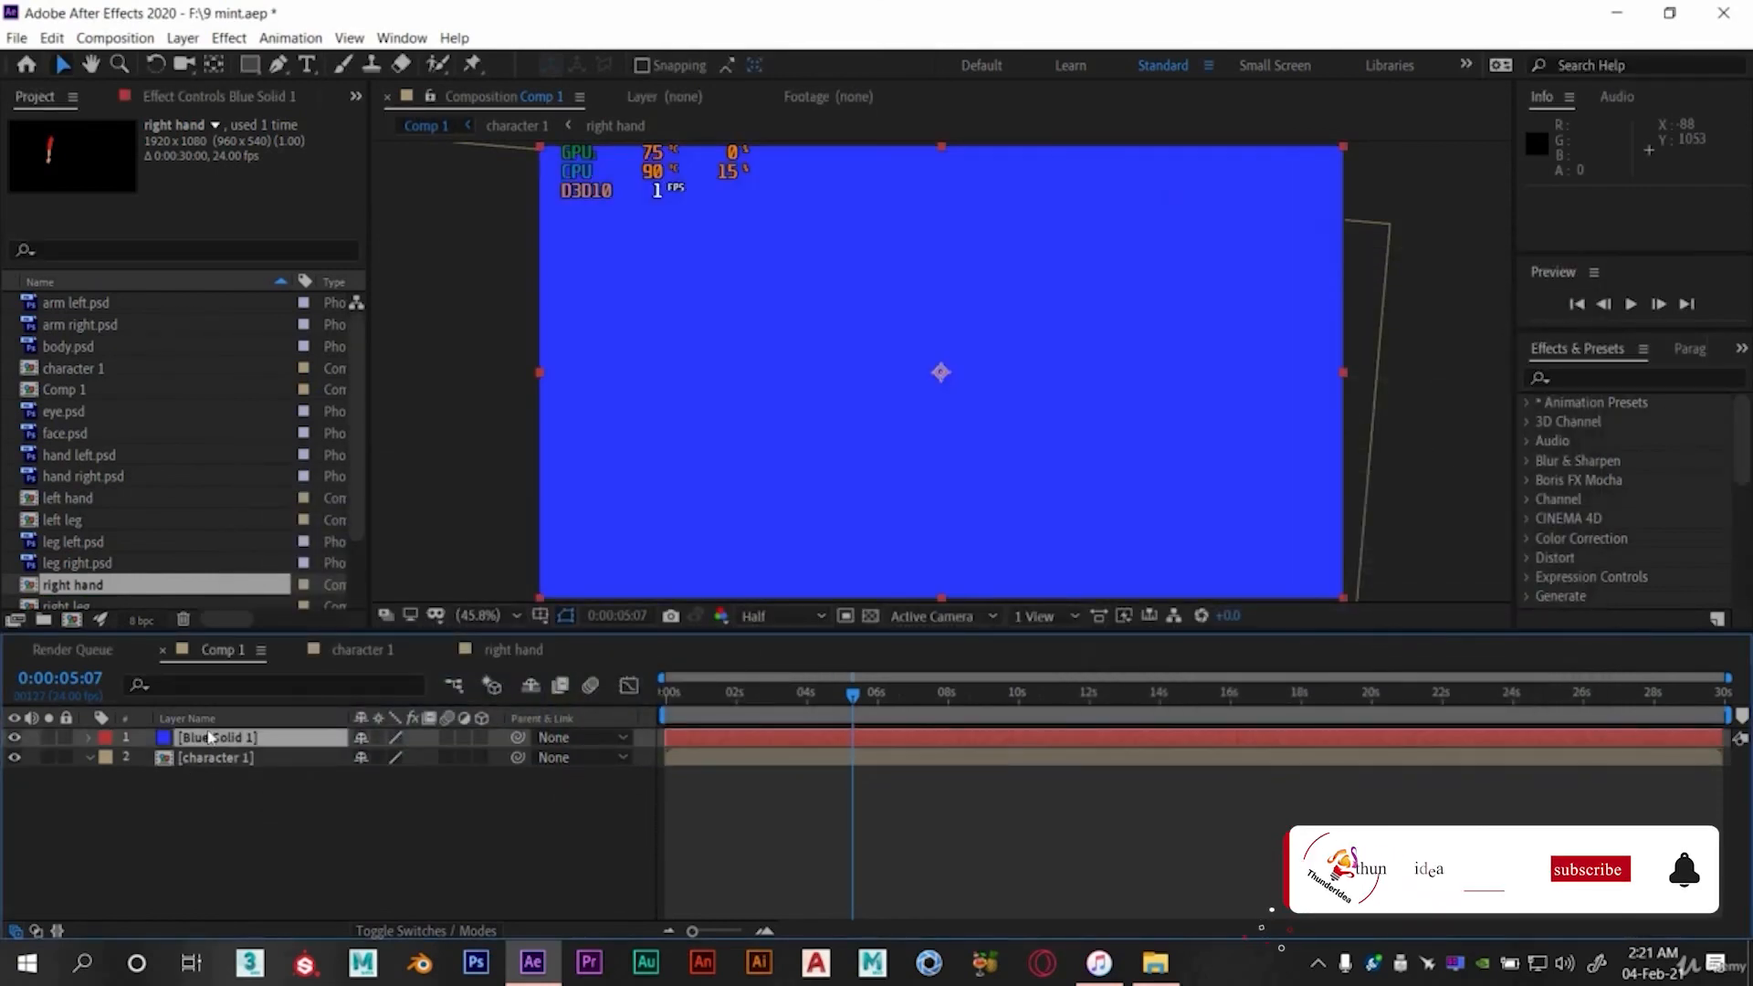
pyautogui.moveTo(210, 738); pyautogui.dragTo(356, 776)
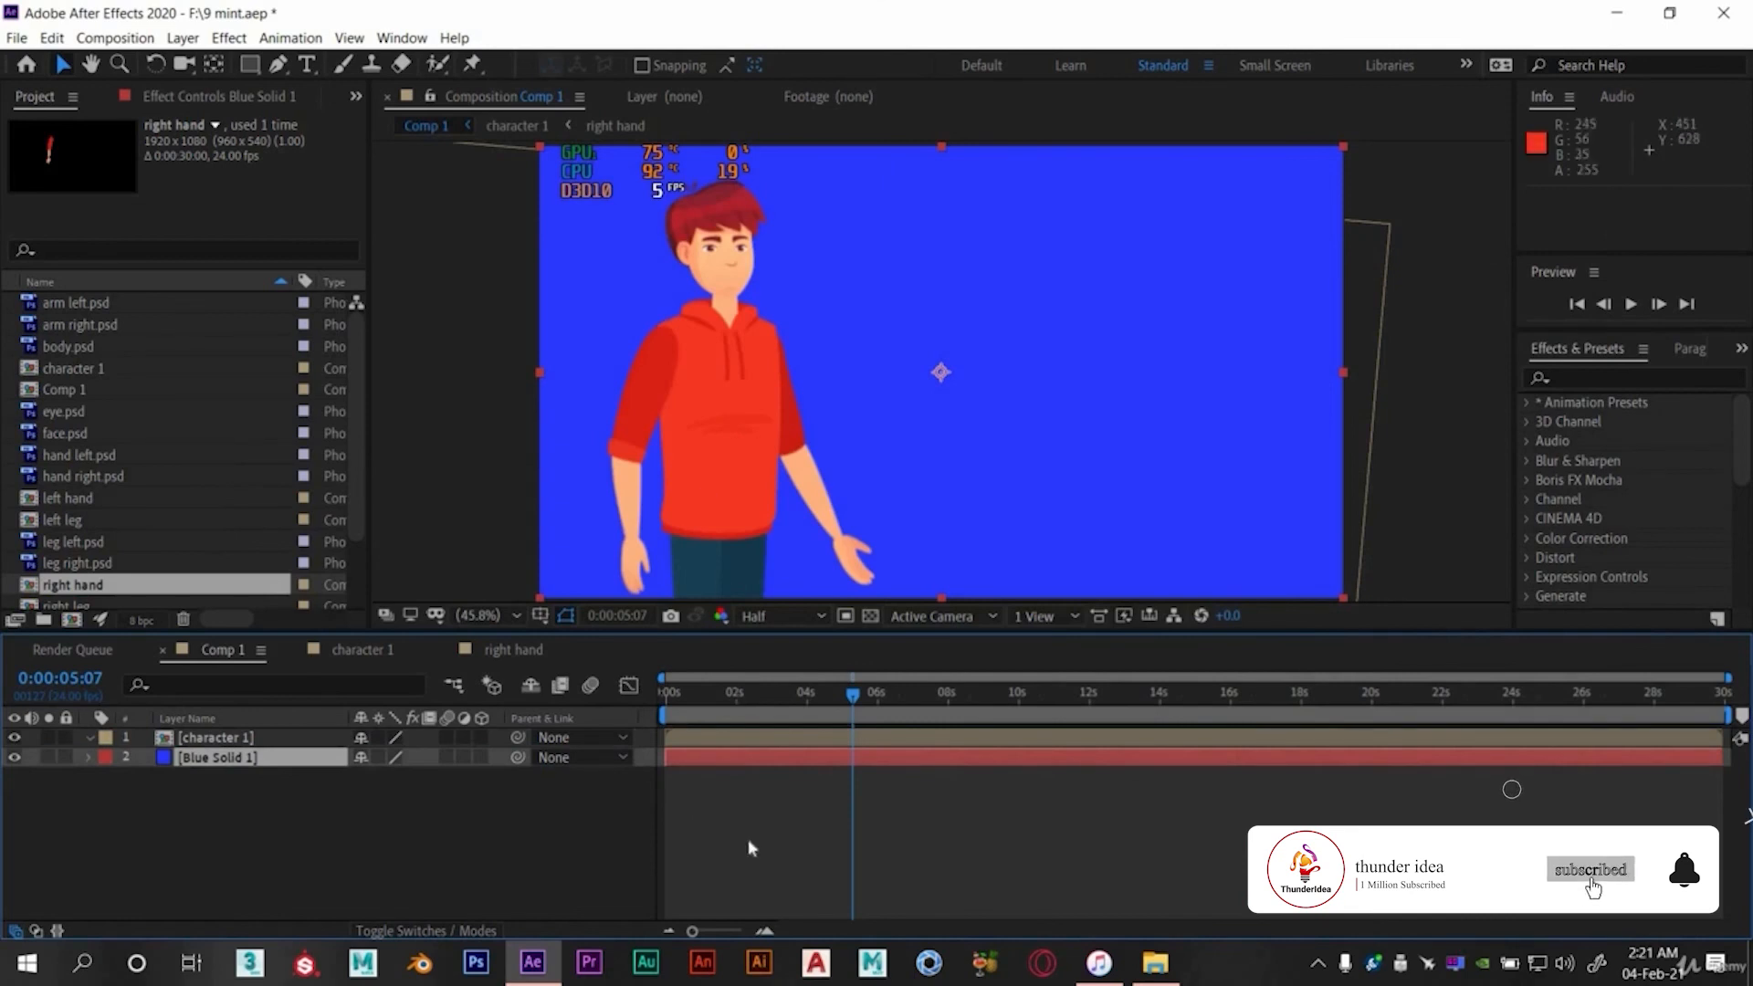